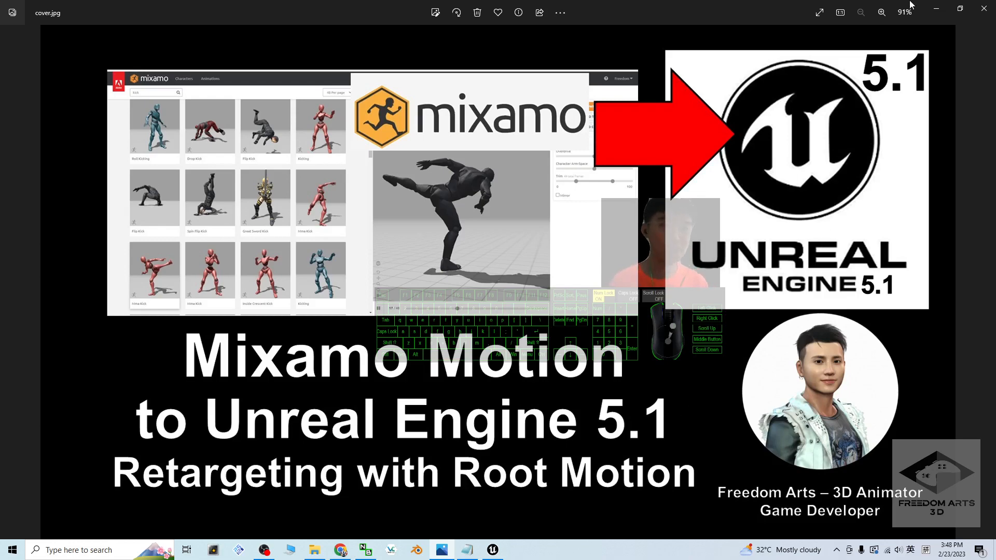
# Clear the cover image, the file explorer and the Unreal Project Browser off the desktop, leaving only notes.txt in view
pyautogui.click(935, 10)
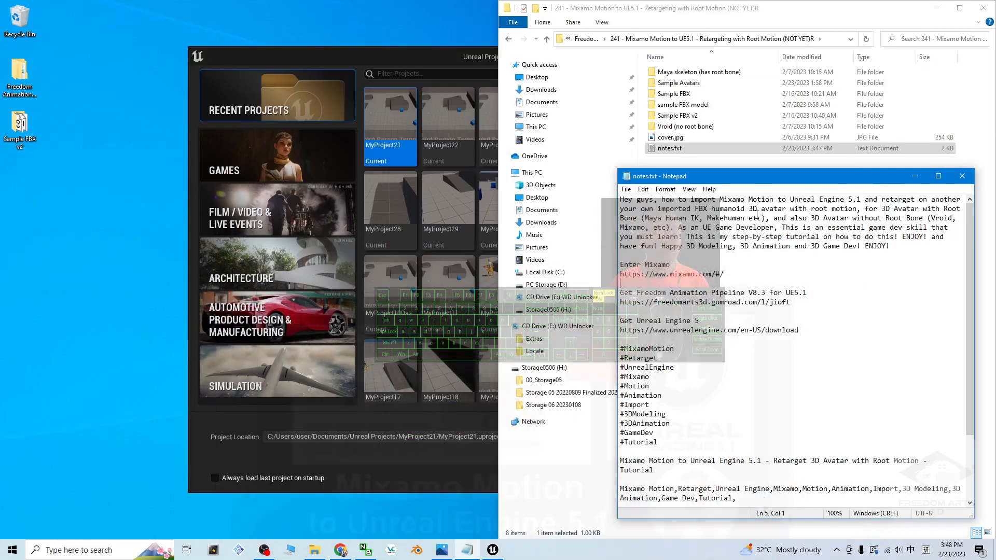
pyautogui.click(983, 7)
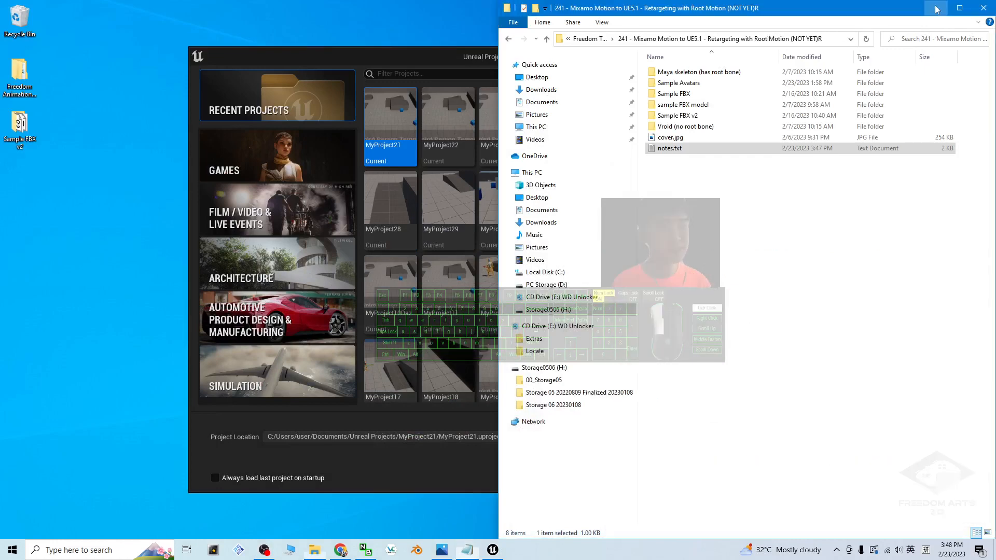
pyautogui.click(756, 62)
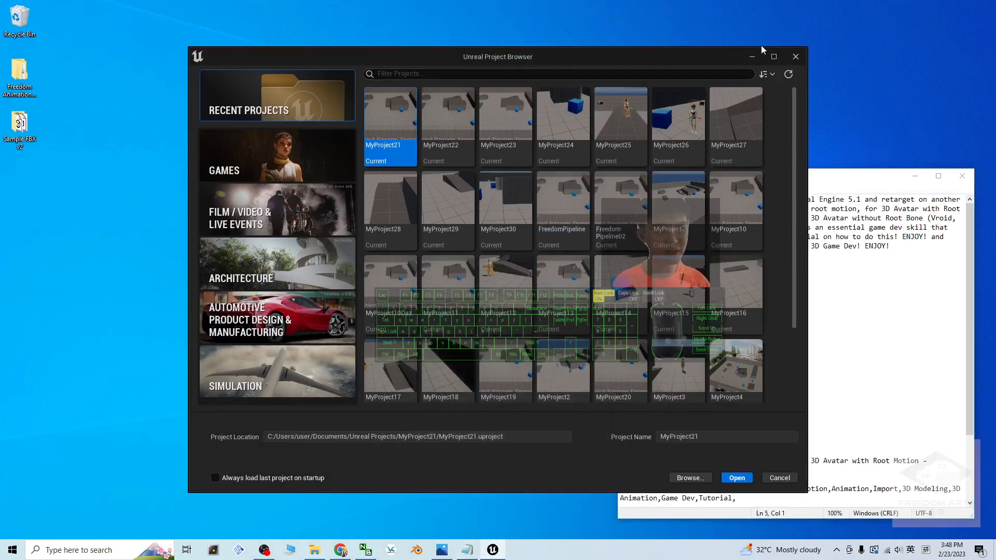
pyautogui.click(752, 57)
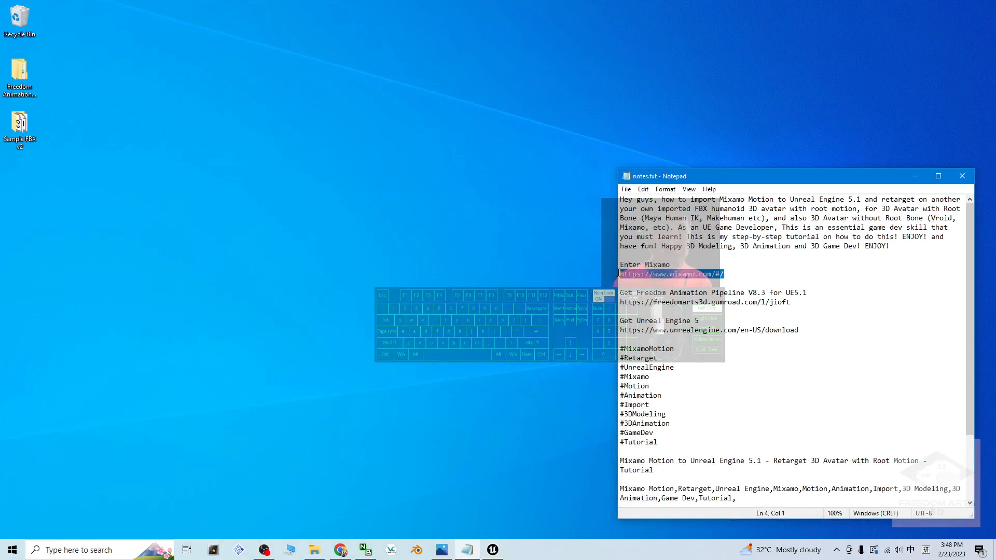
# Switch to the Mixamo website in Chrome and log in to the account
pyautogui.click(262, 387)
pyautogui.click(340, 551)
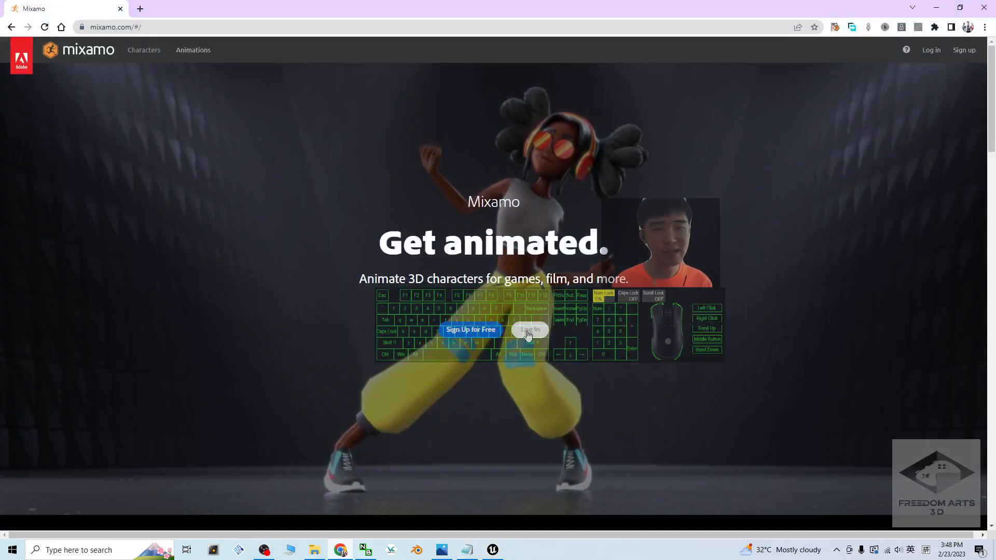
pyautogui.click(528, 332)
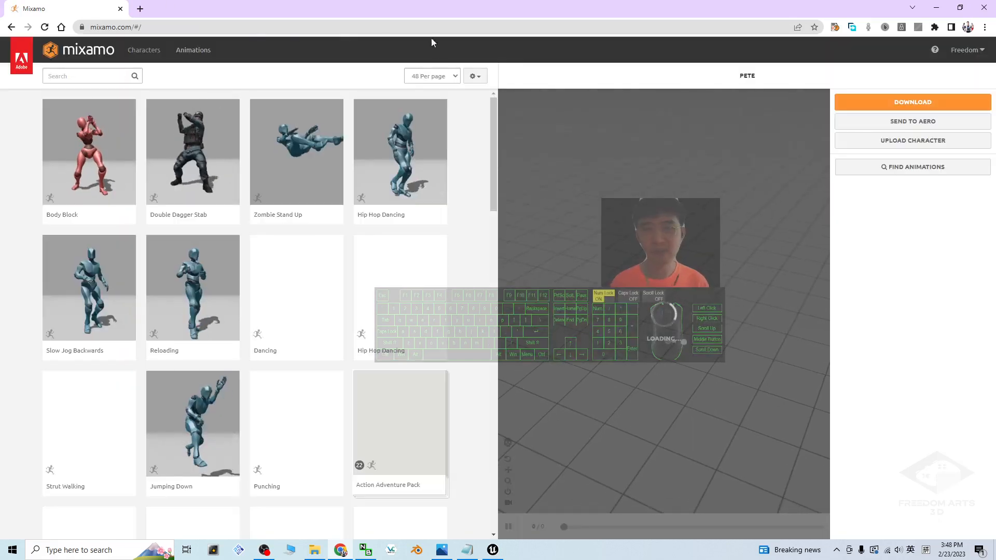
# Check the Freedom Animation Pipeline V8.3 link in notes.txt and the contents of its folder on the desktop
pyautogui.click(943, 12)
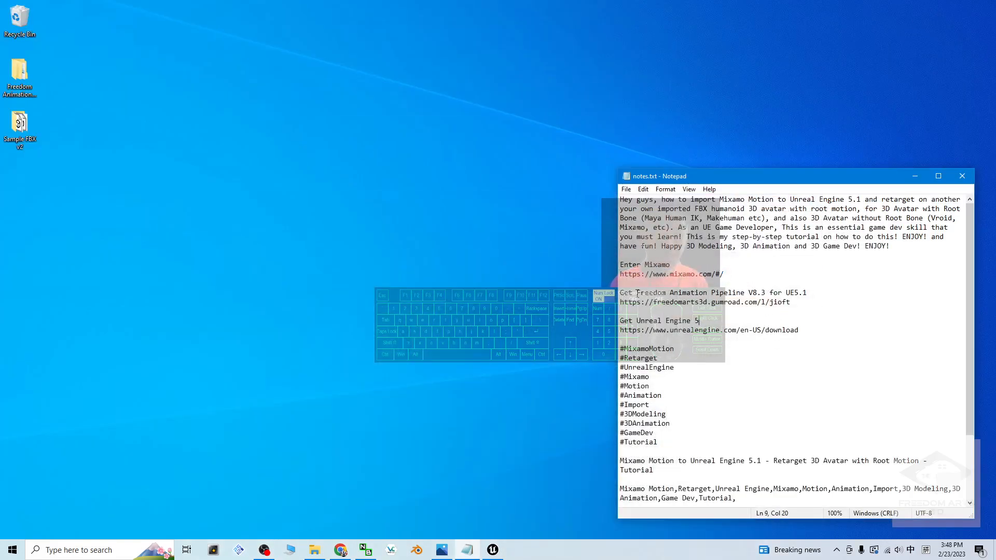
pyautogui.click(240, 99)
pyautogui.click(766, 302)
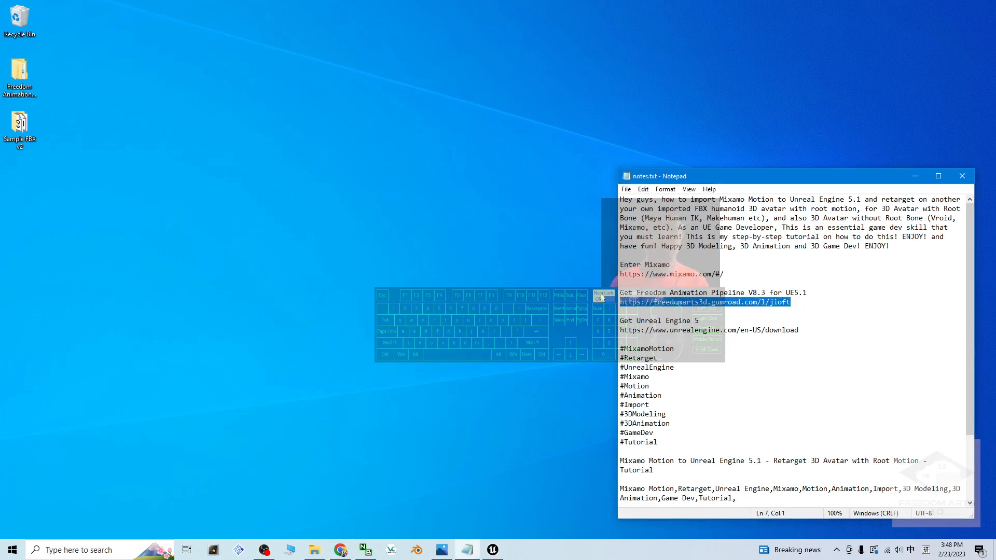
pyautogui.click(11, 103)
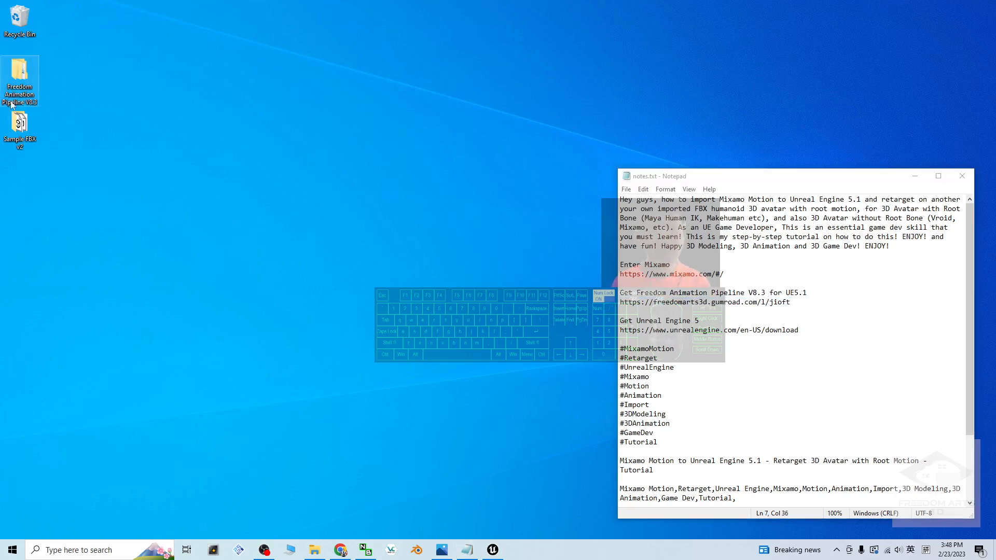
pyautogui.doubleClick(21, 71)
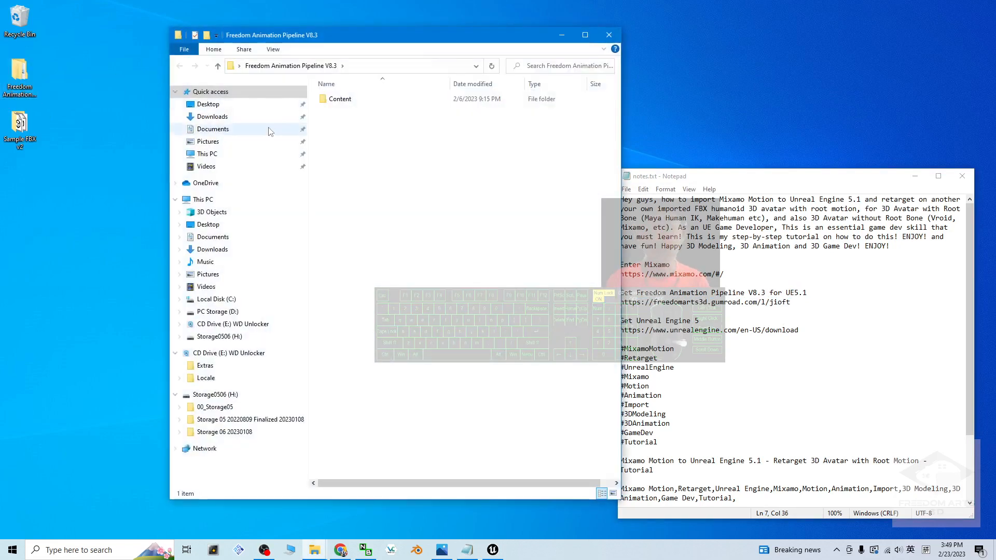
pyautogui.click(613, 38)
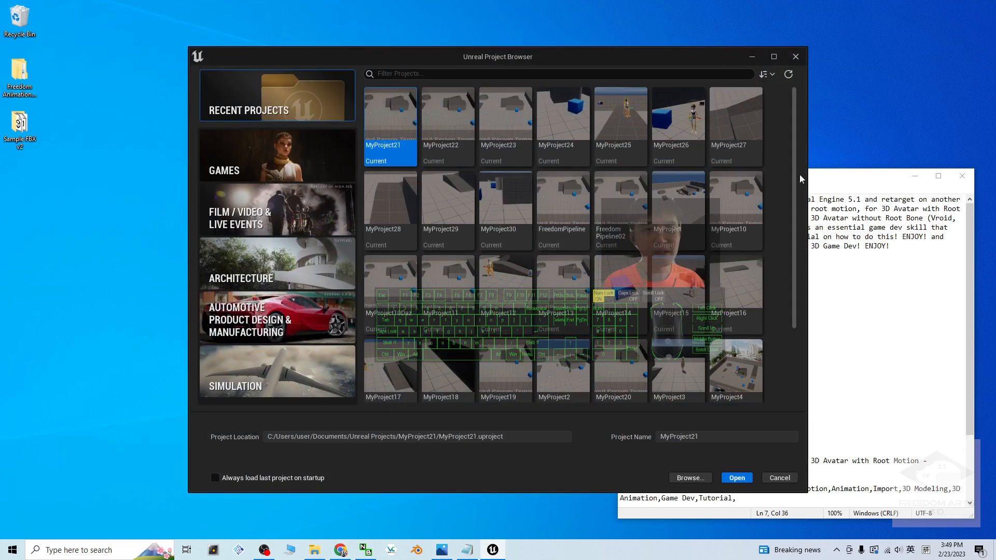
# Minimise the Unreal Project Browser and notes.txt, and switch back to the Mixamo page in Chrome
pyautogui.click(752, 57)
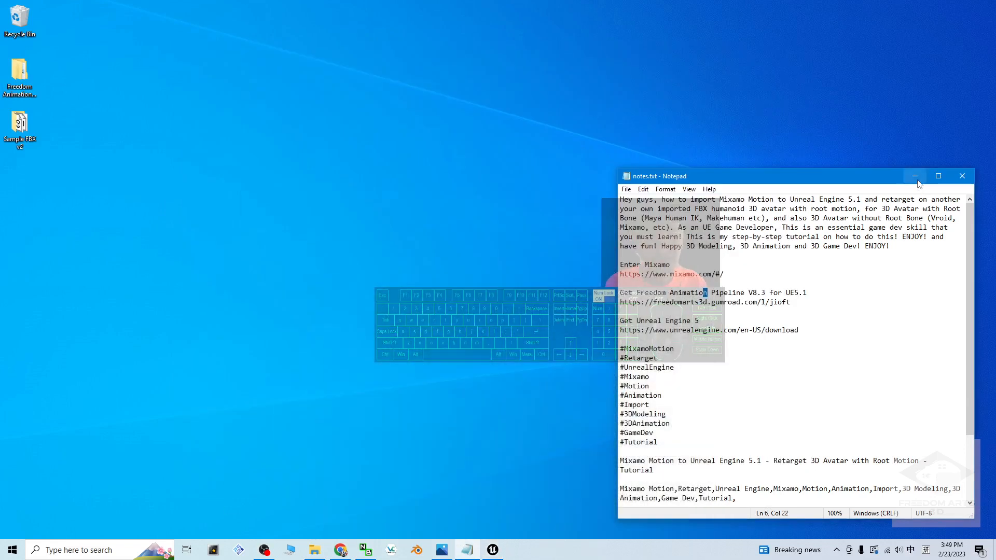
pyautogui.click(916, 179)
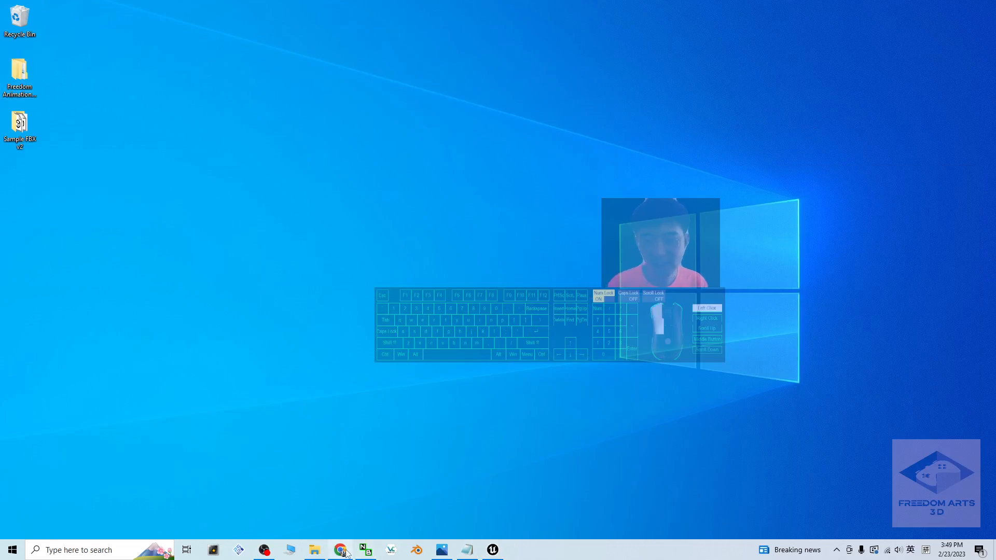
pyautogui.click(345, 552)
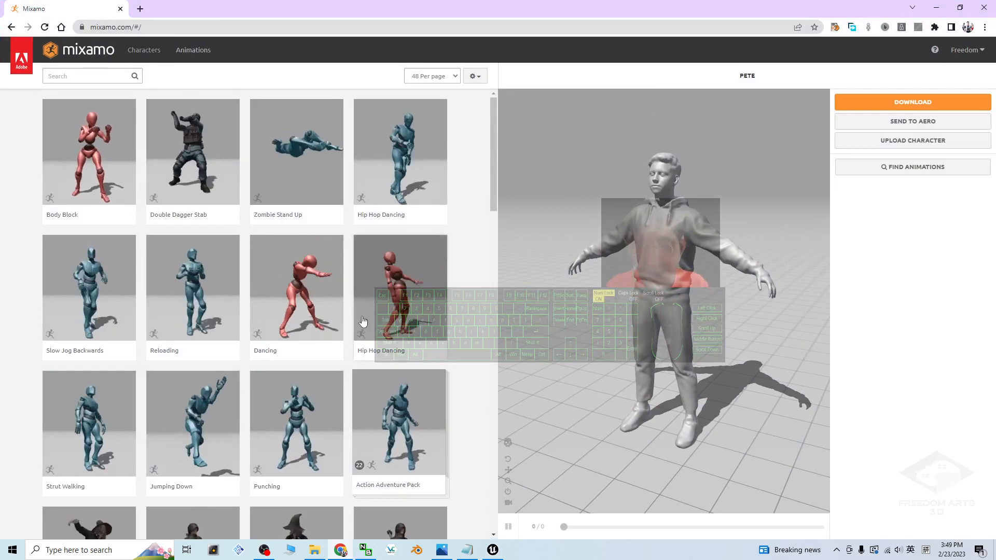
# Search the animations for "kick" and apply Inside Crescent Kick to the current character
pyautogui.scroll(-3, 269, 156)
pyautogui.scroll(3, 268, 156)
pyautogui.click(106, 75)
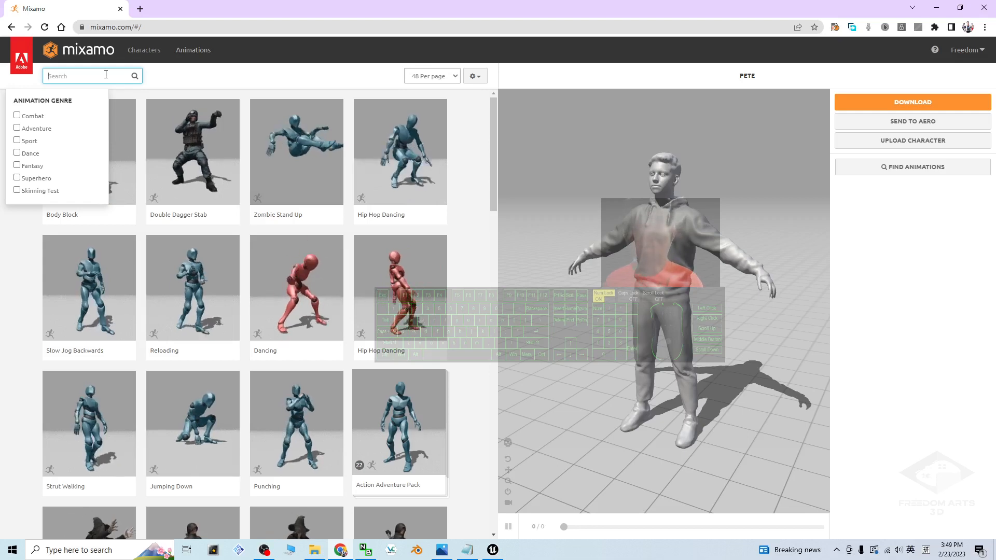
pyautogui.write('kick')
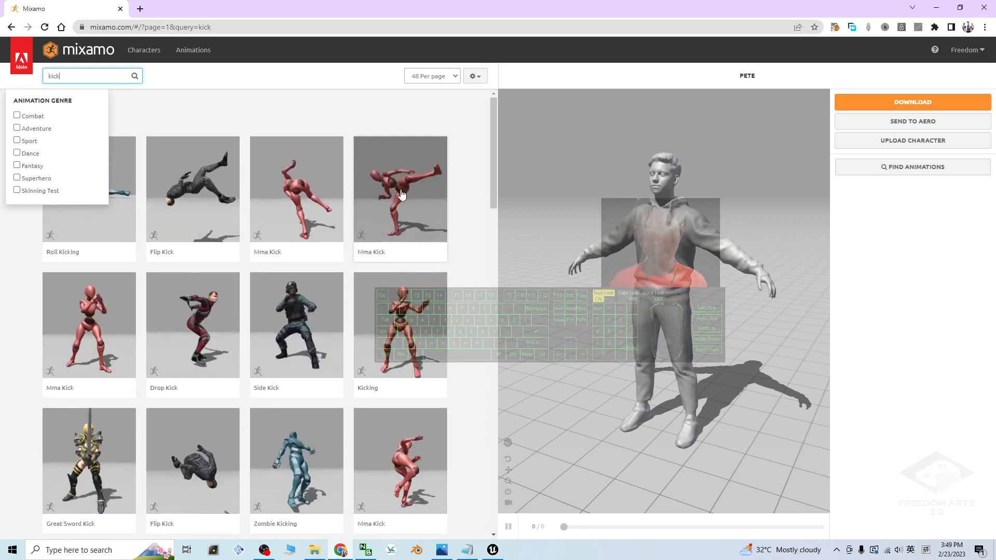
pyautogui.scroll(-2, 379, 236)
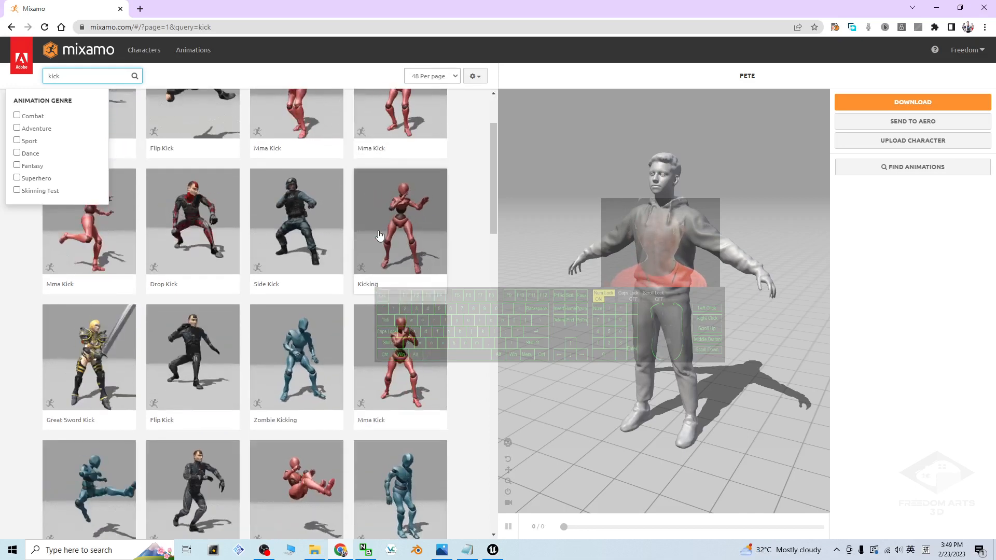
pyautogui.scroll(-3, 376, 238)
pyautogui.scroll(-1, 373, 240)
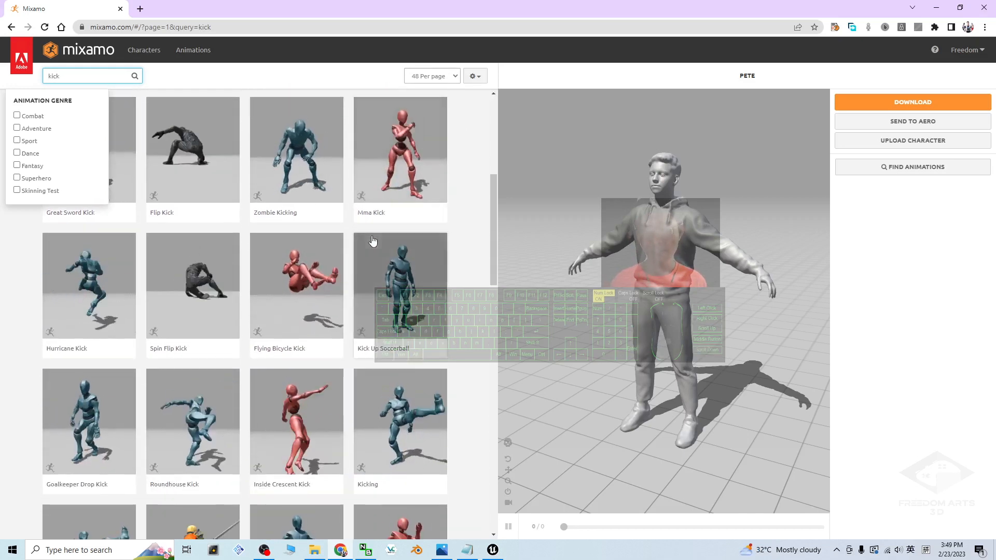
pyautogui.click(293, 445)
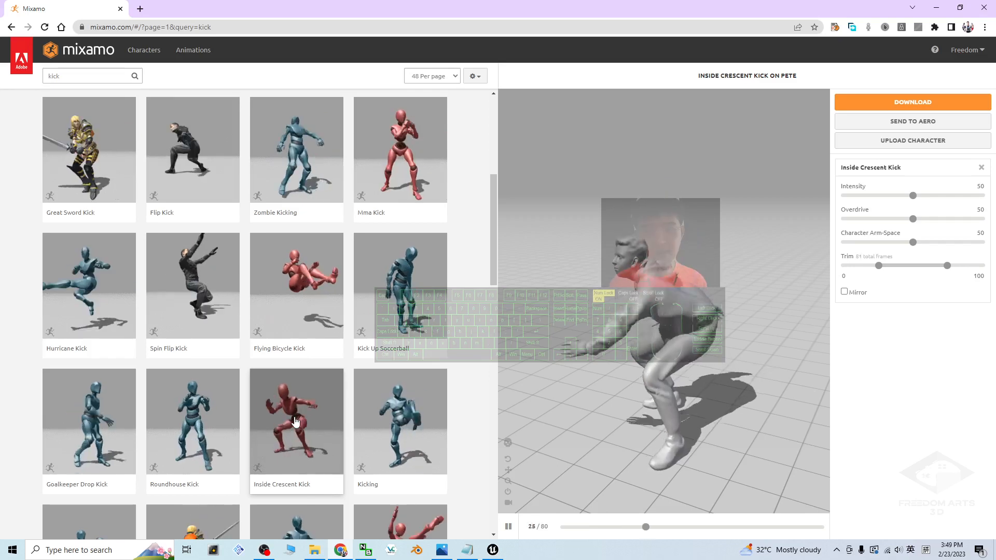
# Clear the search in the character library and replace the current character with X Bot from page 3
pyautogui.click(143, 54)
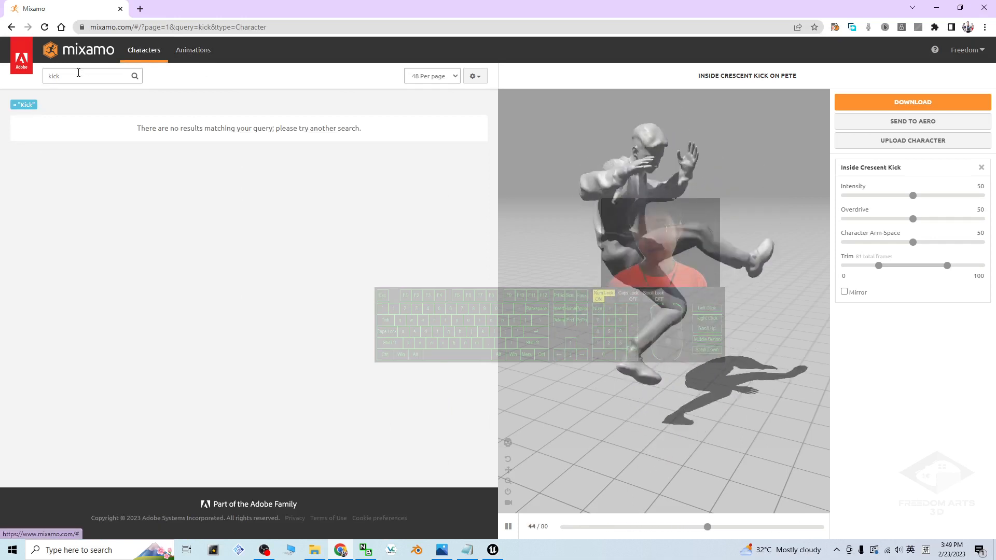
pyautogui.moveTo(77, 76); pyautogui.dragTo(43, 76)
pyautogui.press('BackSpace')
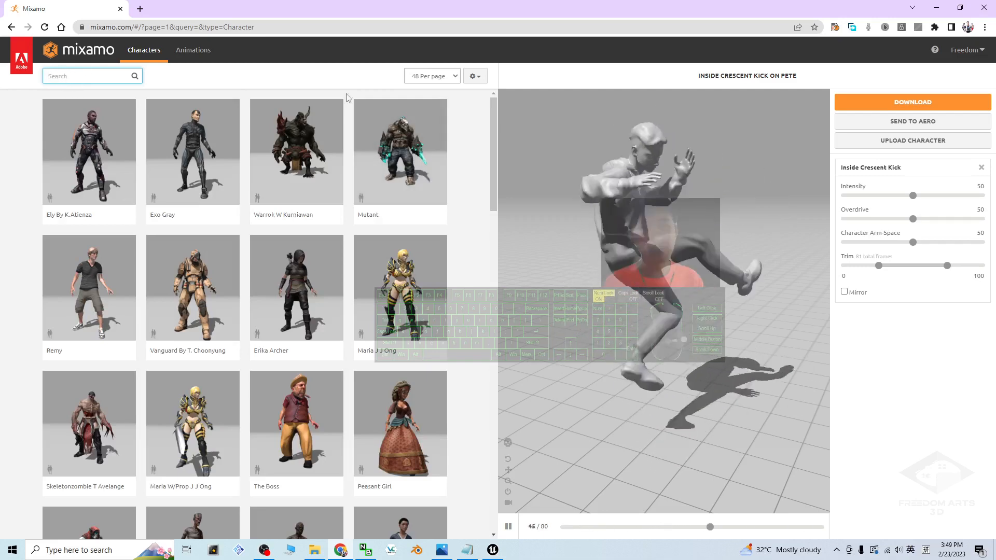
pyautogui.moveTo(493, 142); pyautogui.dragTo(332, 486)
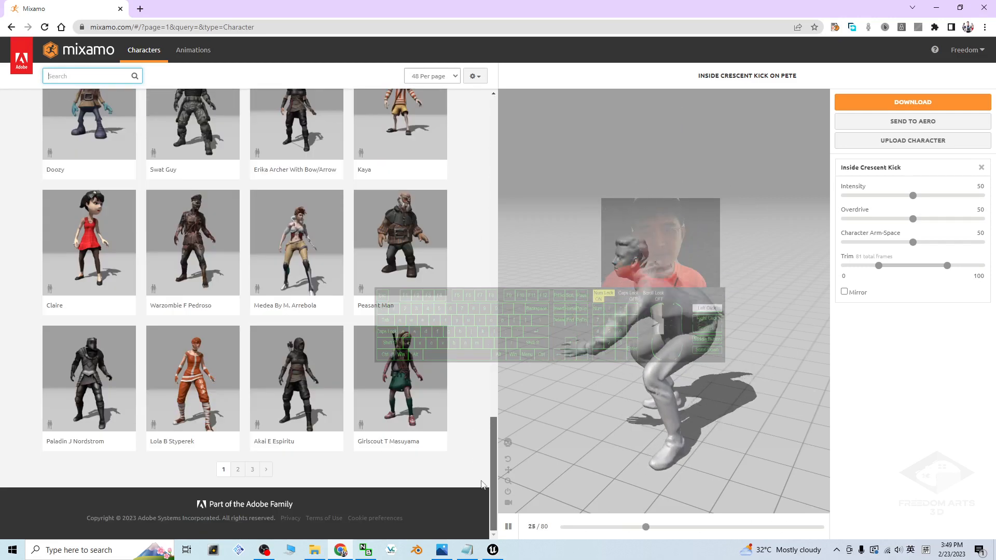
pyautogui.click(251, 470)
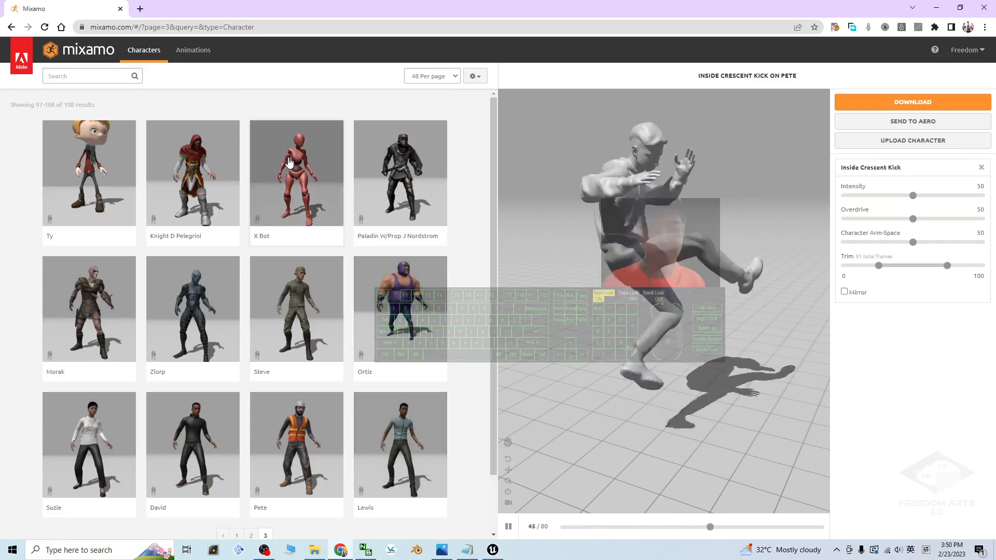
pyautogui.click(305, 169)
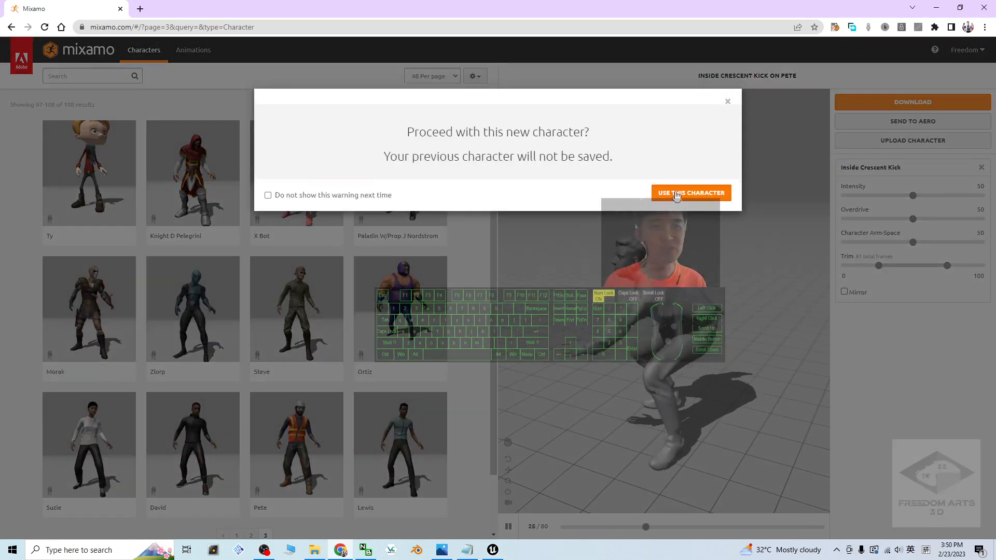
pyautogui.click(677, 192)
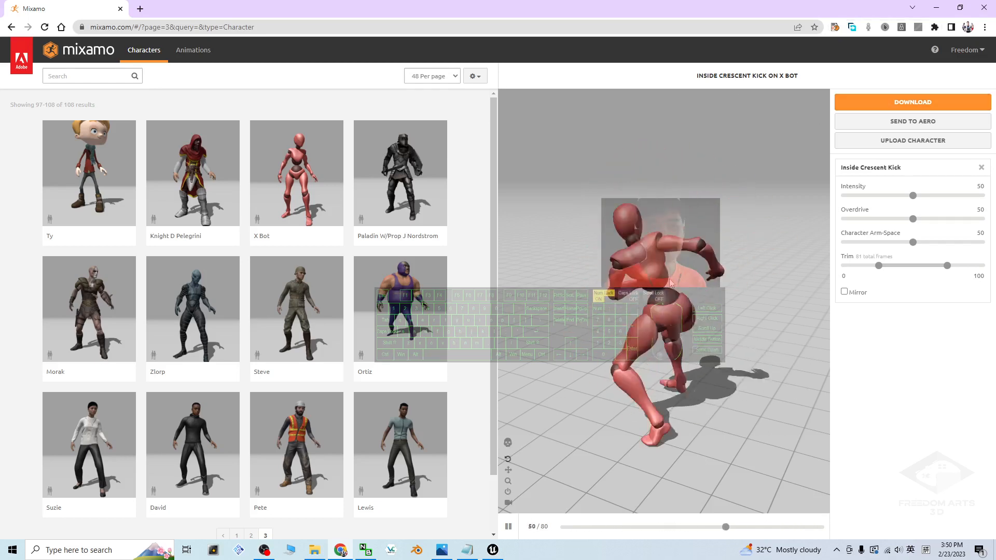
# Download Inside Crescent Kick as FBX Binary, Without Skin, at 30 frames per second with no keyframe reduction
pyautogui.click(935, 103)
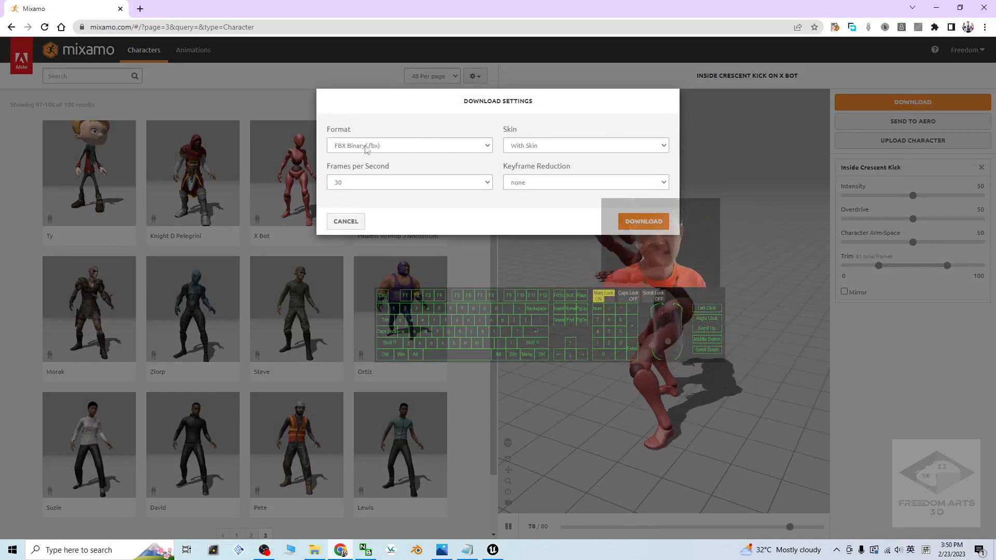
pyautogui.click(552, 147)
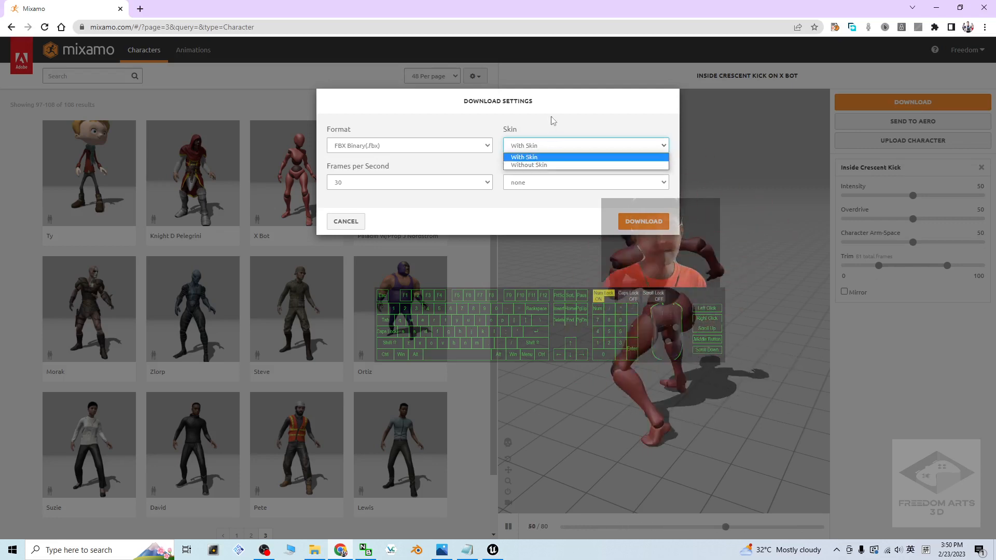
pyautogui.click(525, 124)
pyautogui.click(525, 145)
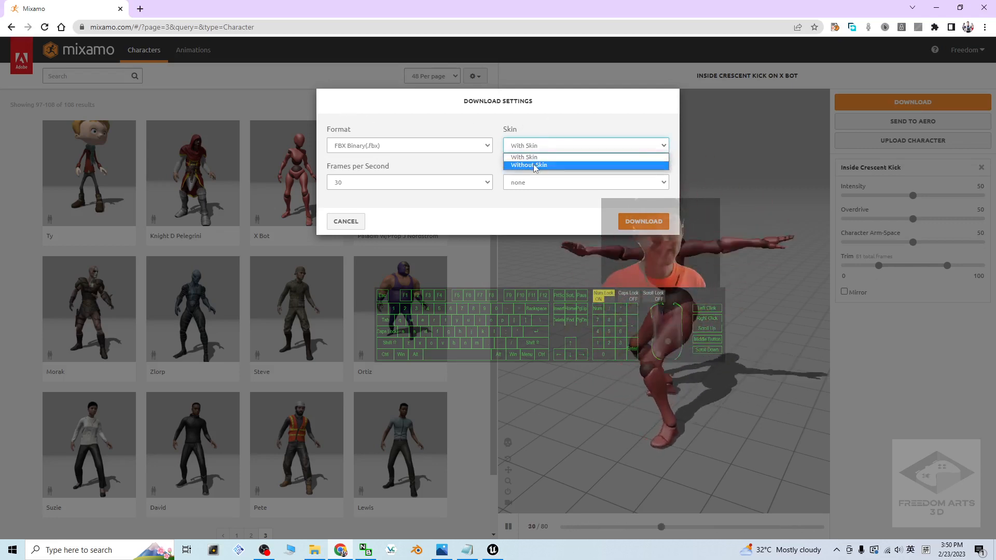
pyautogui.click(534, 163)
pyautogui.click(642, 221)
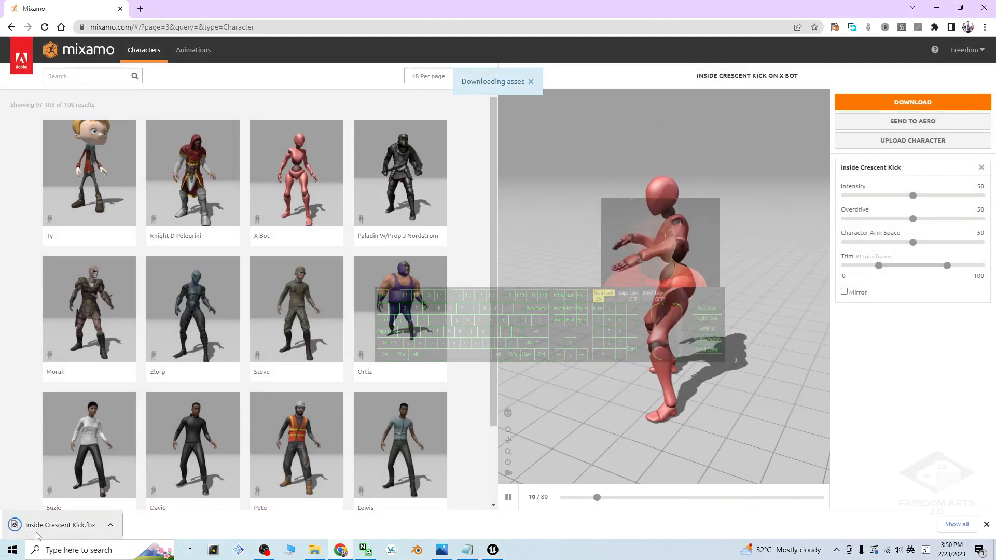
# Search the animations for "run" and apply Injured Run to X Bot with In Place enabled
pyautogui.click(96, 77)
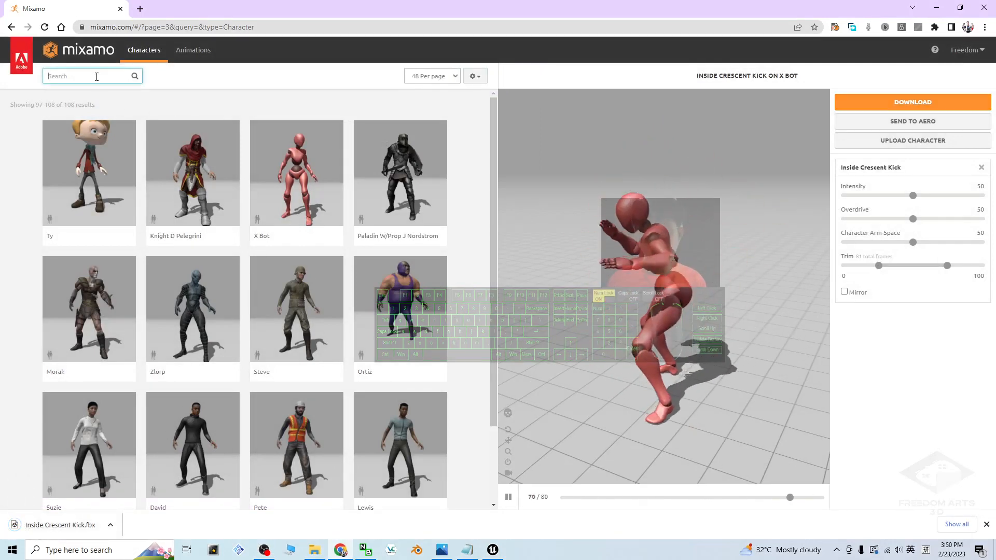
pyautogui.write('run')
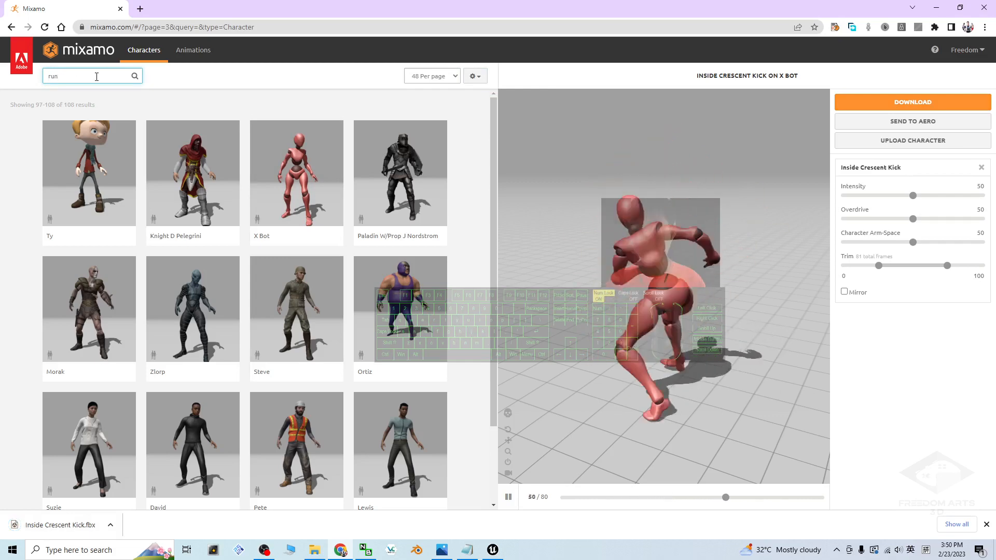
pyautogui.press('Return')
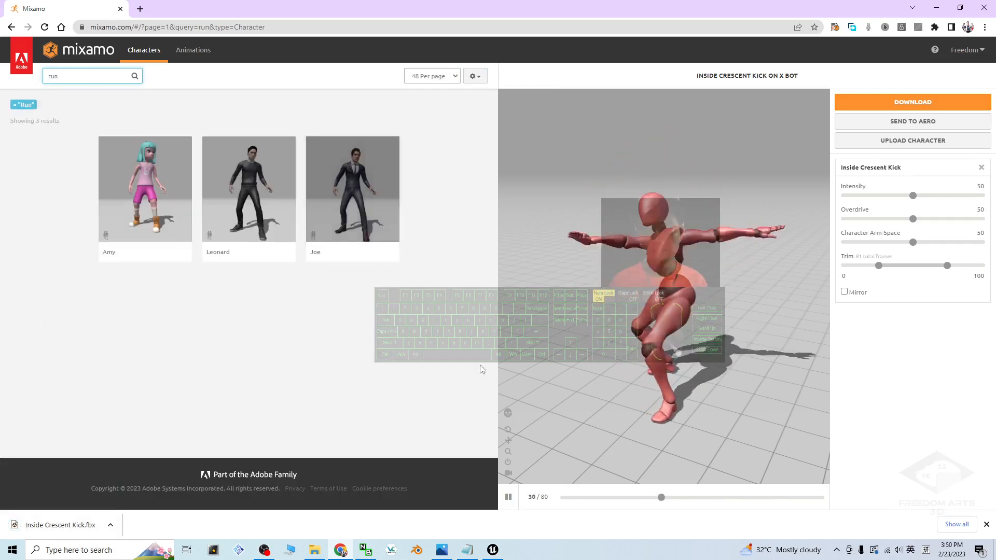
pyautogui.click(193, 51)
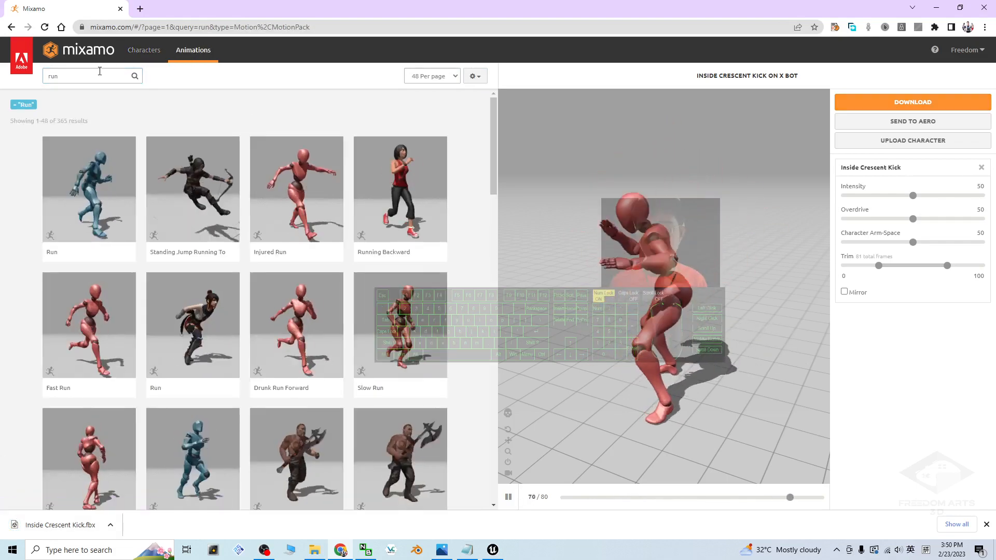
pyautogui.click(98, 73)
pyautogui.click(300, 192)
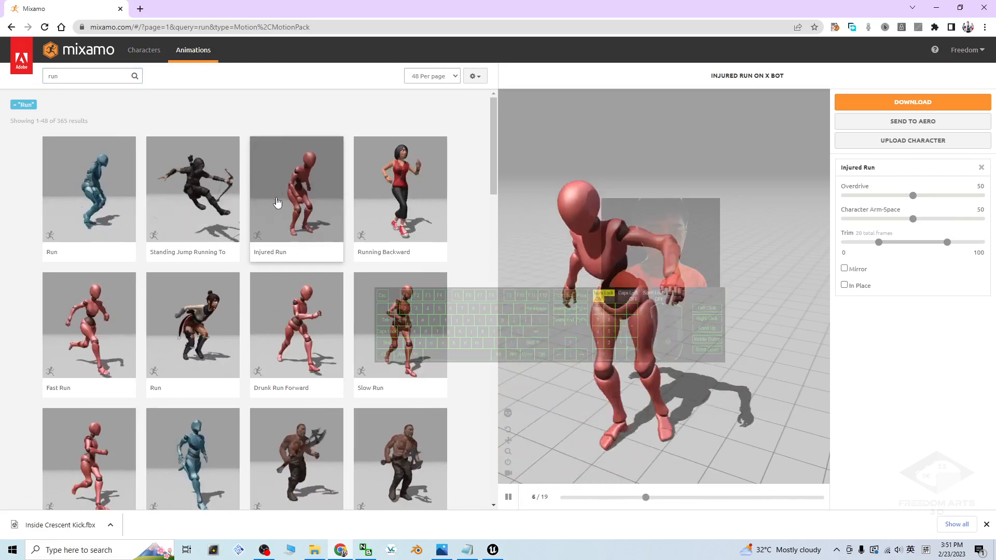
pyautogui.click(846, 286)
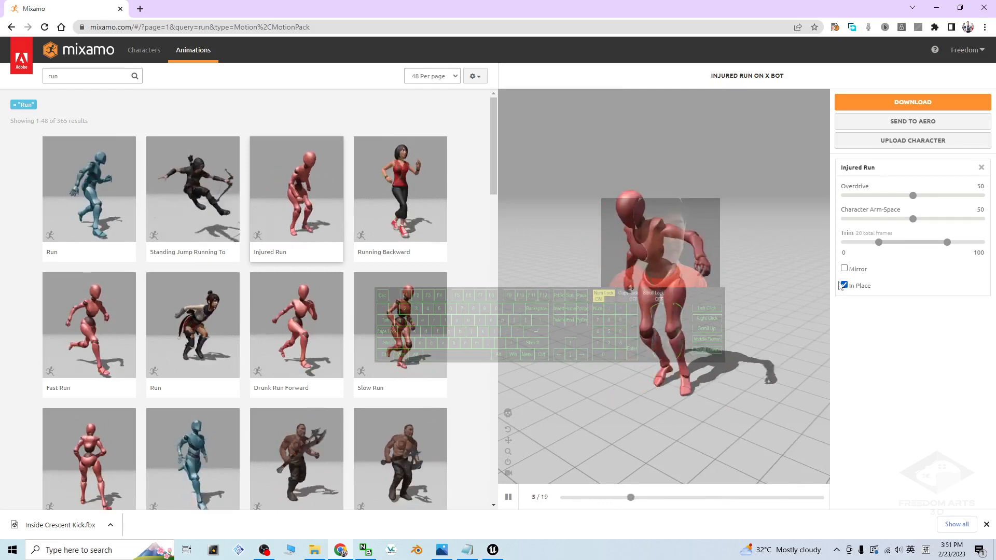
# Download Injured Run as FBX Binary, Without Skin, at 30 frames per second with no keyframe reduction
pyautogui.click(894, 109)
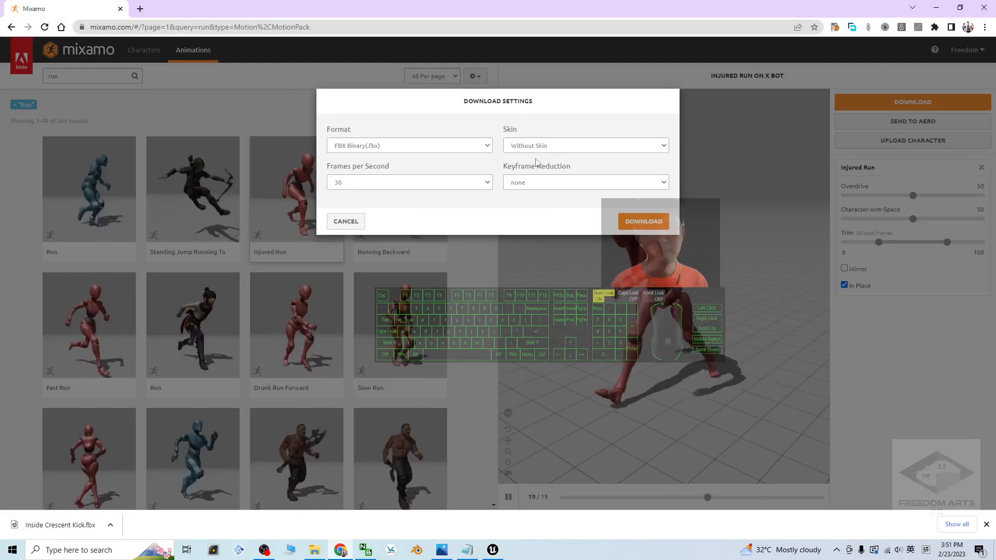
pyautogui.click(632, 222)
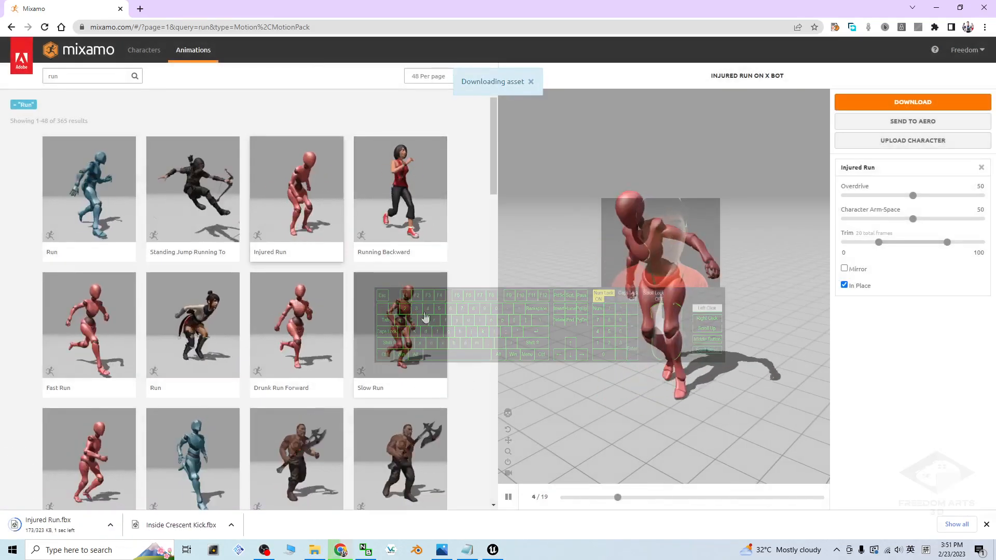
# Apply Slow Run to X Bot with In Place disabled and download it as FBX Binary, Without Skin, at 30 frames per second
pyautogui.click(424, 330)
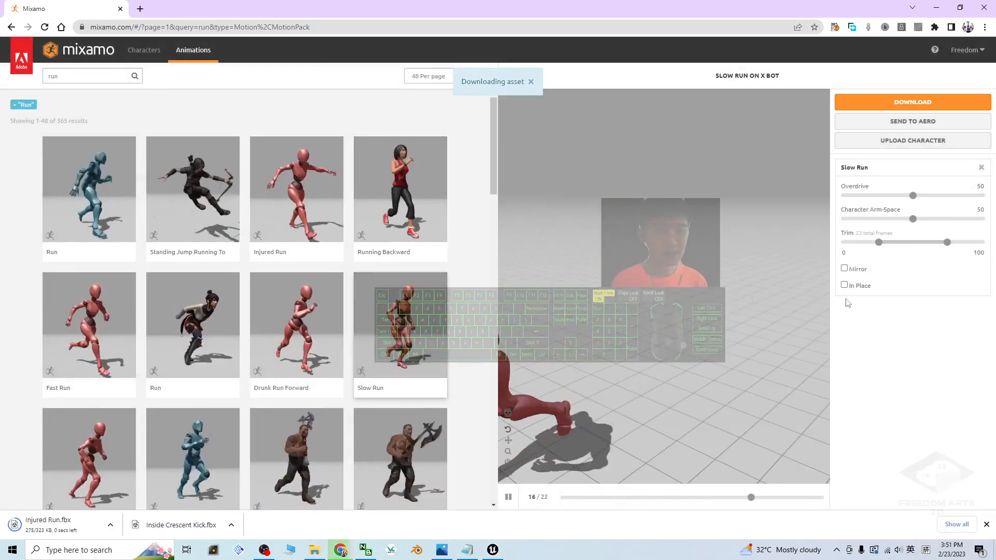
pyautogui.click(844, 285)
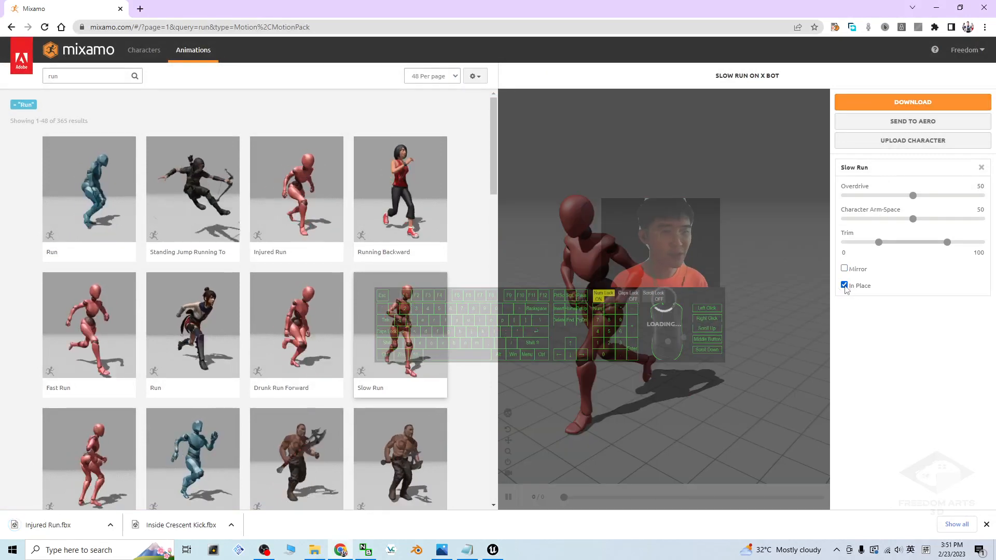
pyautogui.click(844, 285)
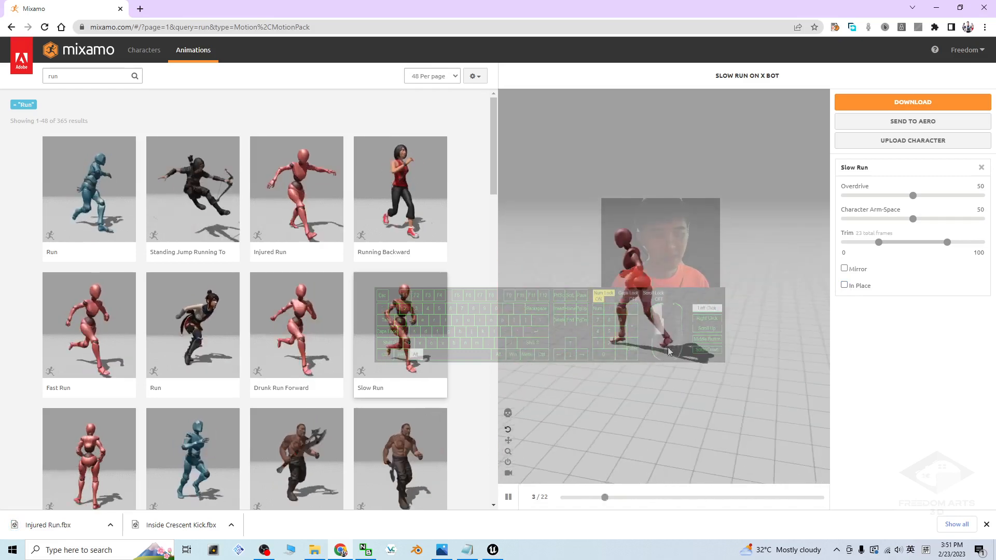
pyautogui.click(935, 103)
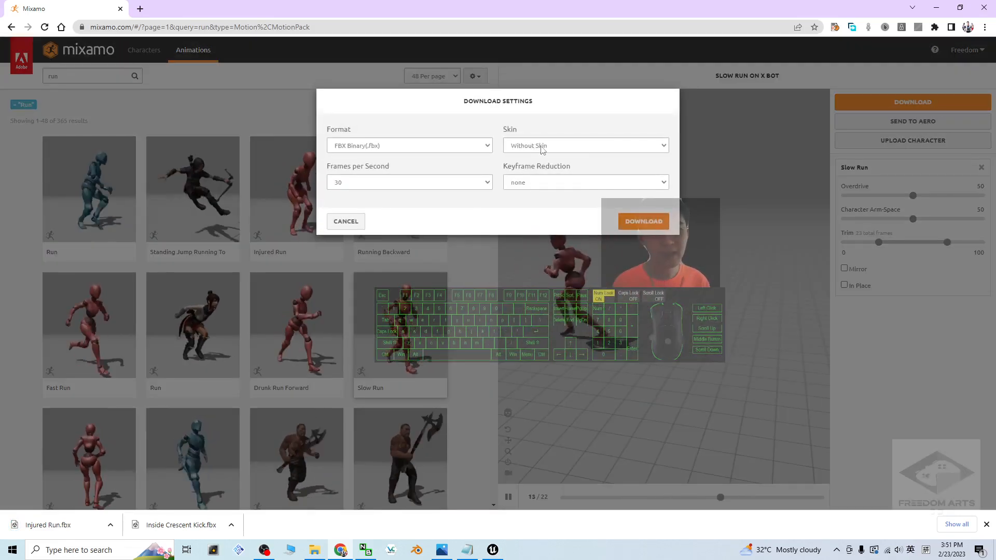
pyautogui.click(643, 220)
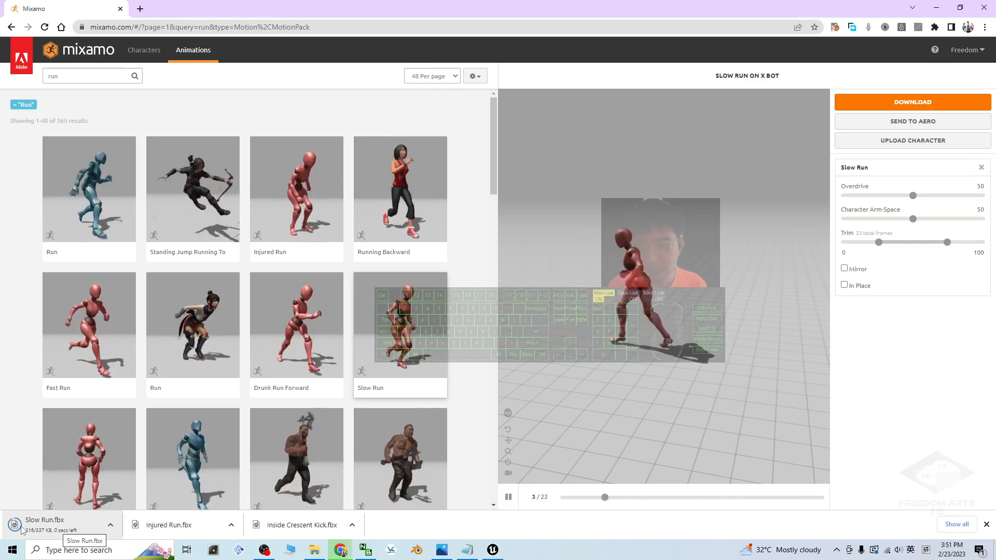
# Show the downloaded files in their folder and copy Slow Run.fbx, Injured Run.fbx and Inside Crescent Kick.fbx
pyautogui.click(352, 527)
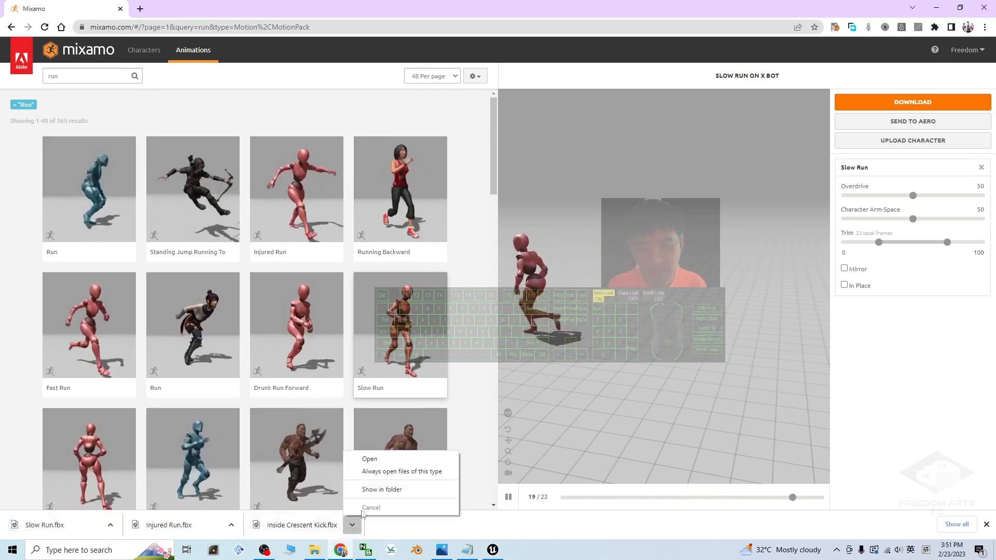
pyautogui.click(371, 492)
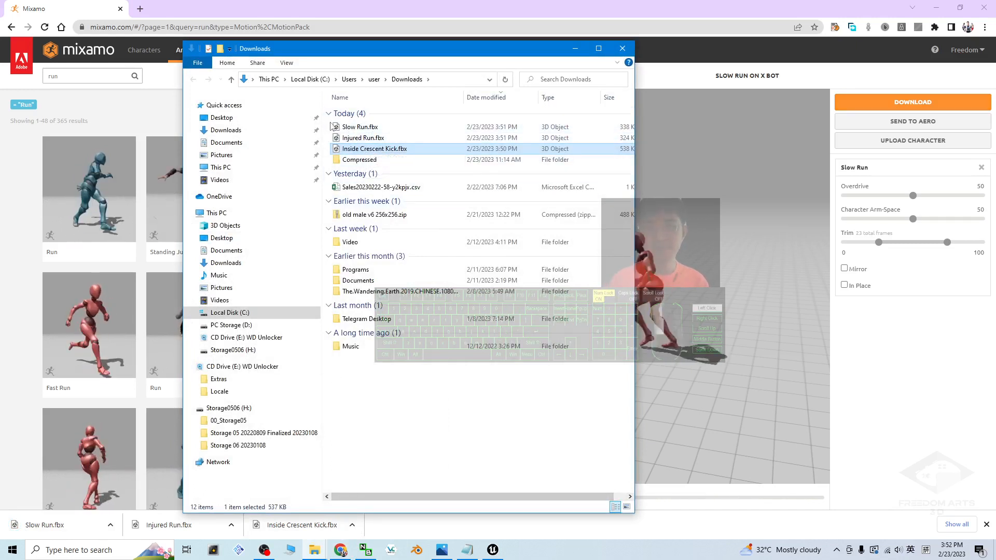
pyautogui.moveTo(331, 127); pyautogui.dragTo(430, 151)
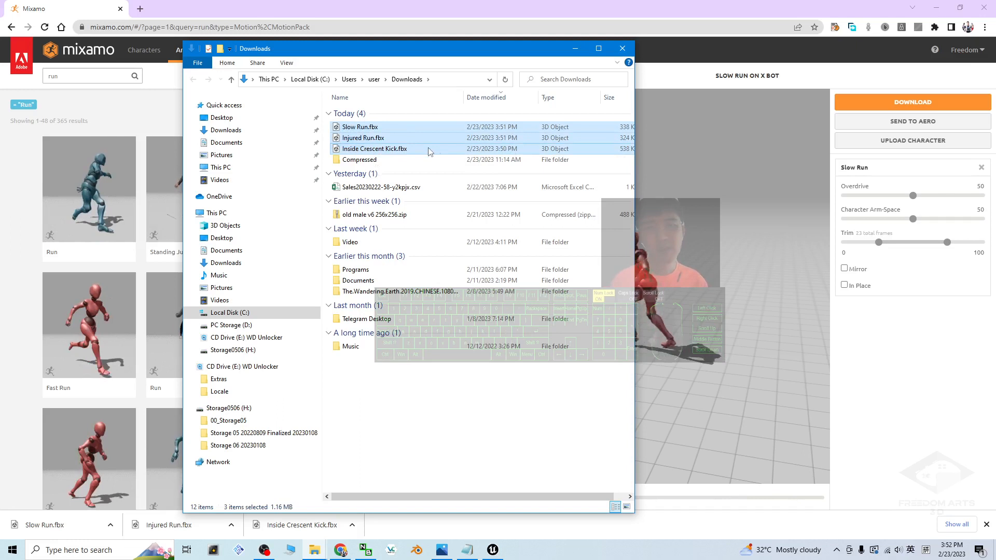
pyautogui.rightClick(375, 138)
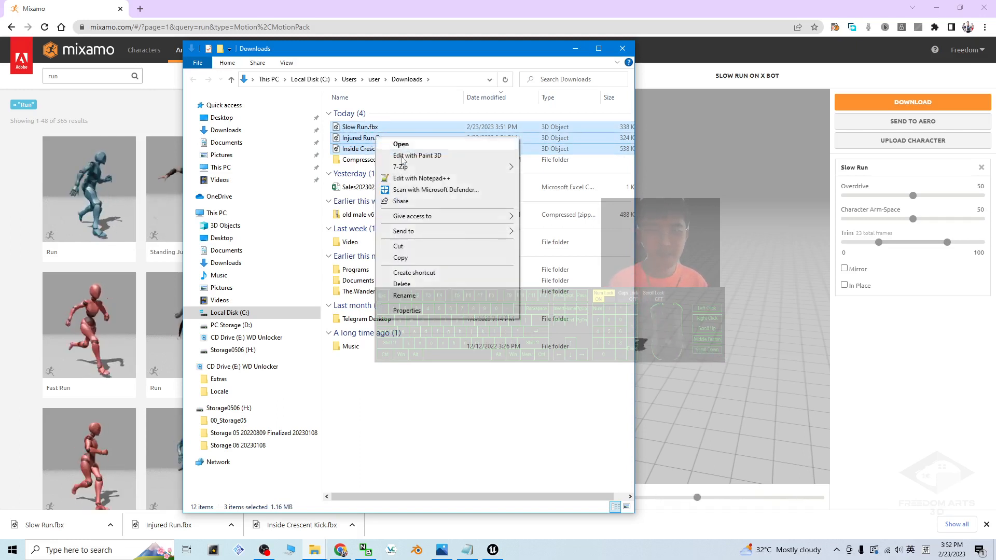
pyautogui.click(431, 258)
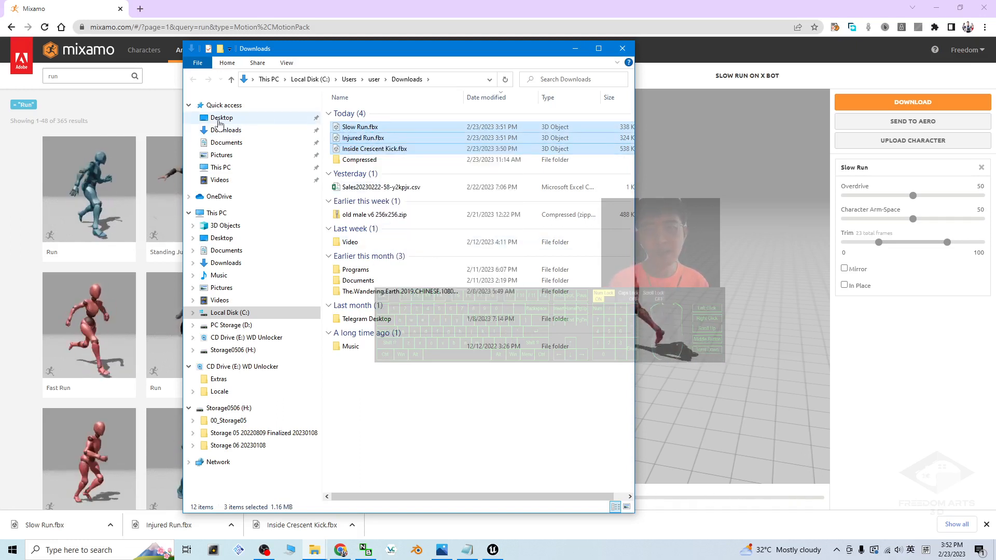
# Create a folder named MixamoMotion on the Desktop and paste the three copied FBX files into it
pyautogui.click(220, 119)
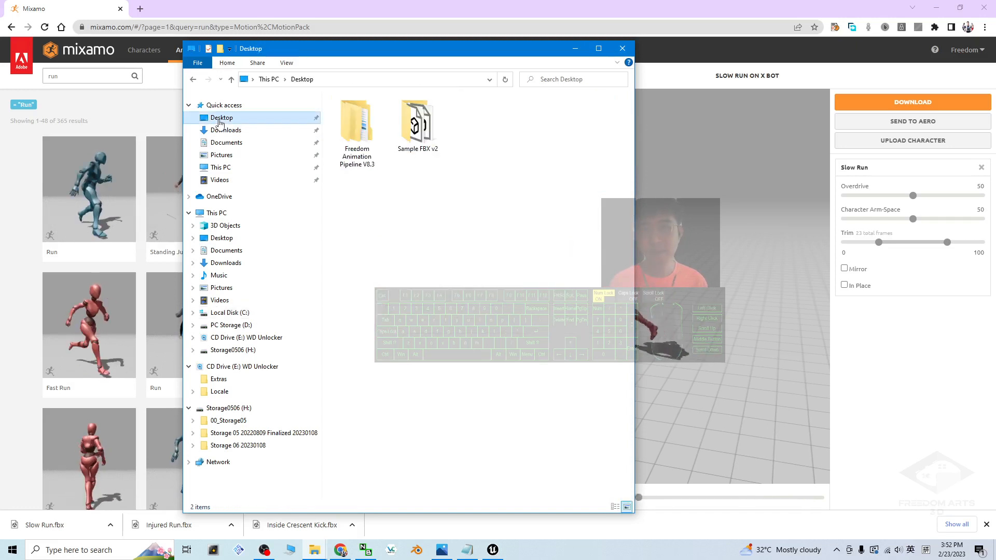
pyautogui.rightClick(430, 221)
pyautogui.moveTo(502, 344)
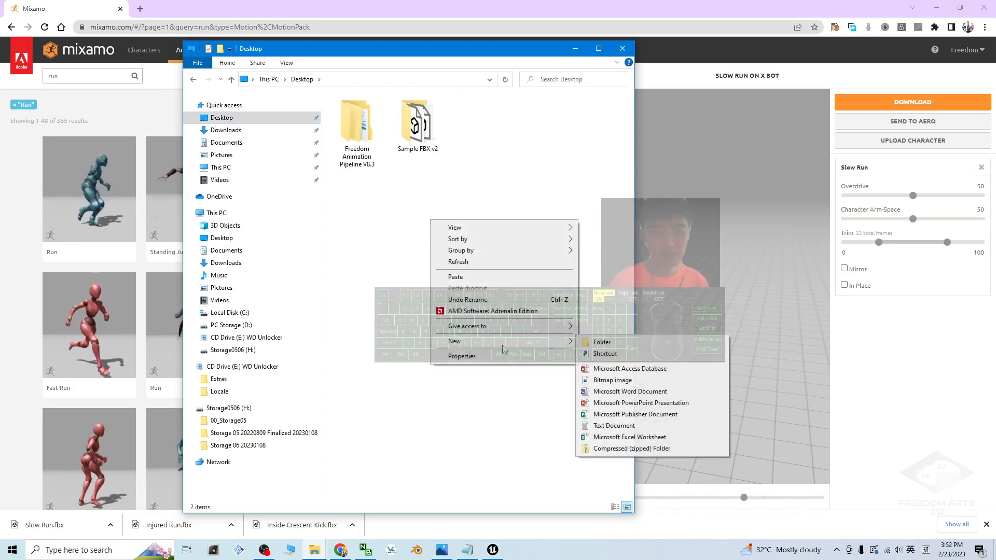
pyautogui.click(602, 343)
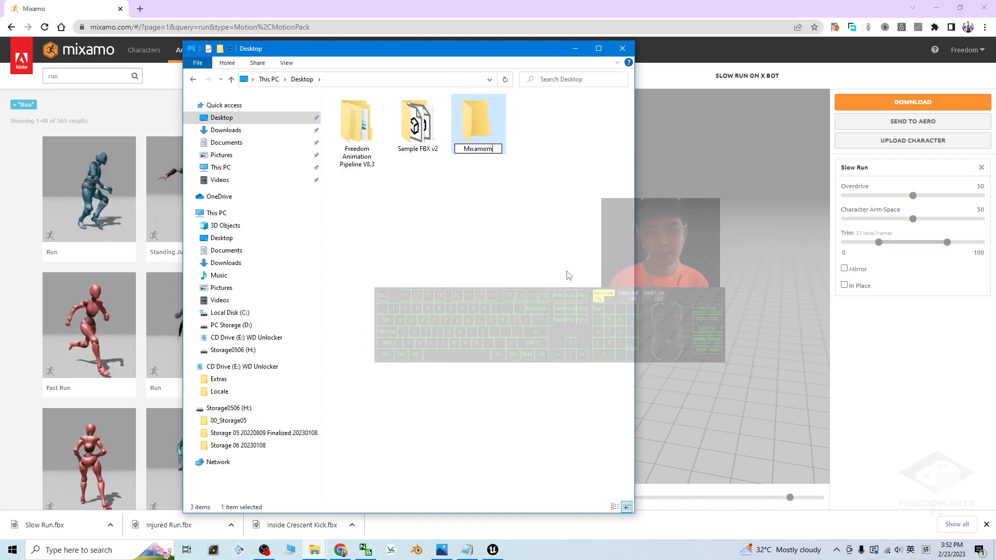
pyautogui.write('MixamoMotion')
pyautogui.press('Return')
pyautogui.press('Return')
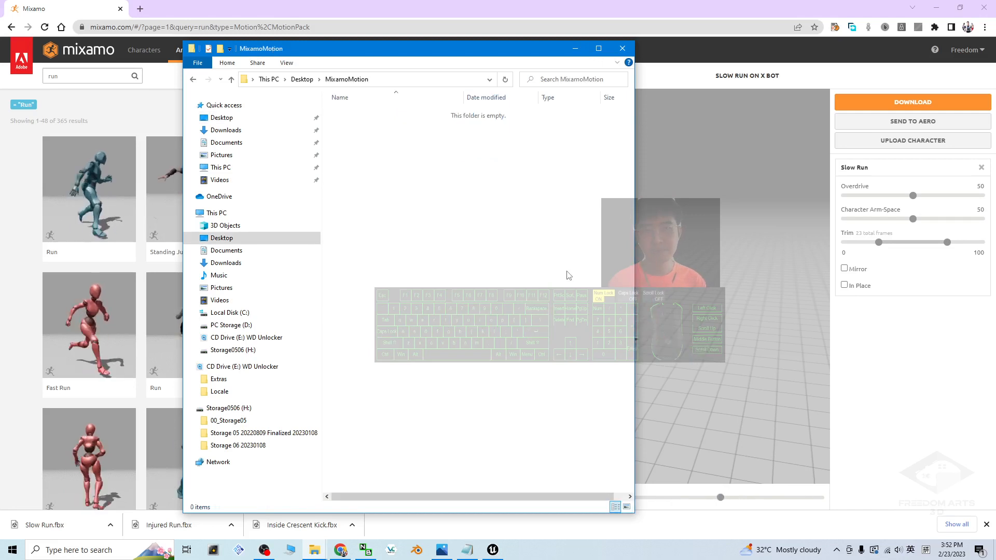
pyautogui.hotkey('ctrl', 'v')
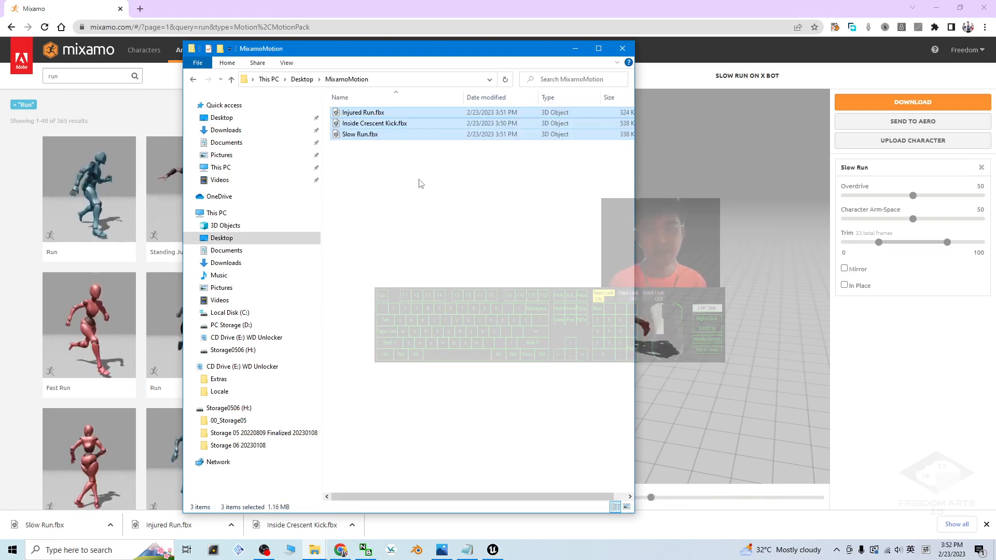
# Rename Injured Run.fbx in the MixamoMotion folder as Demo 01 Injured Run.fbx
pyautogui.click(420, 183)
pyautogui.click(345, 114)
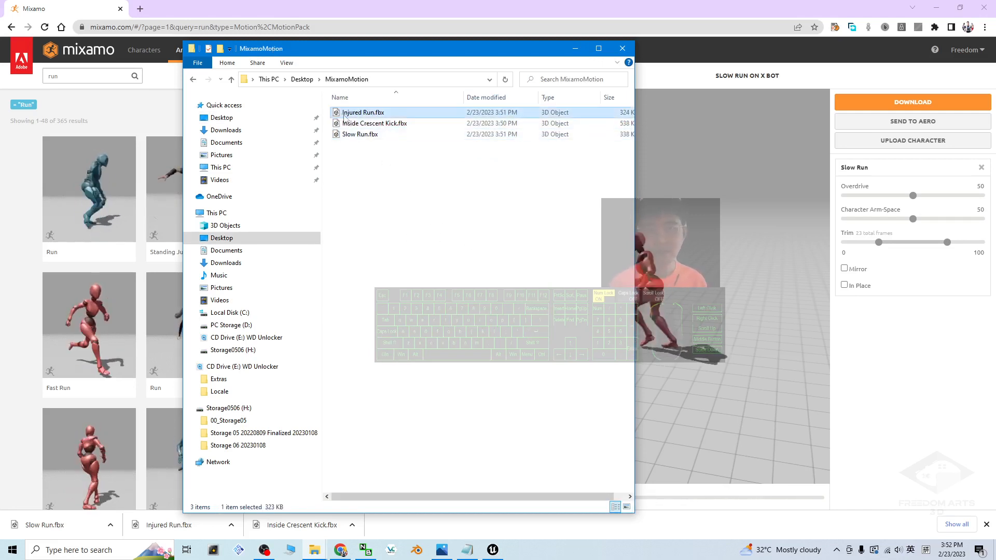
pyautogui.click(344, 113)
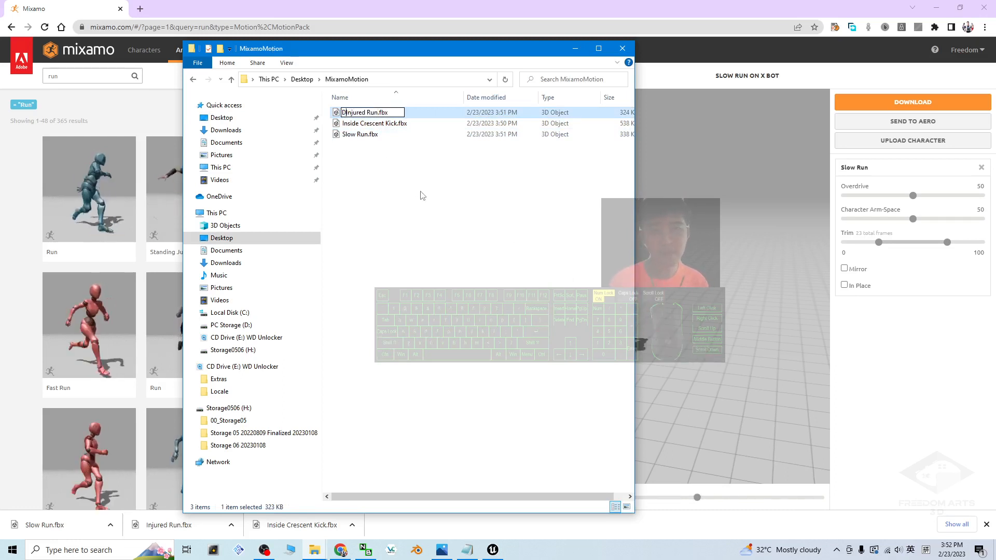
pyautogui.write('Demo 01')
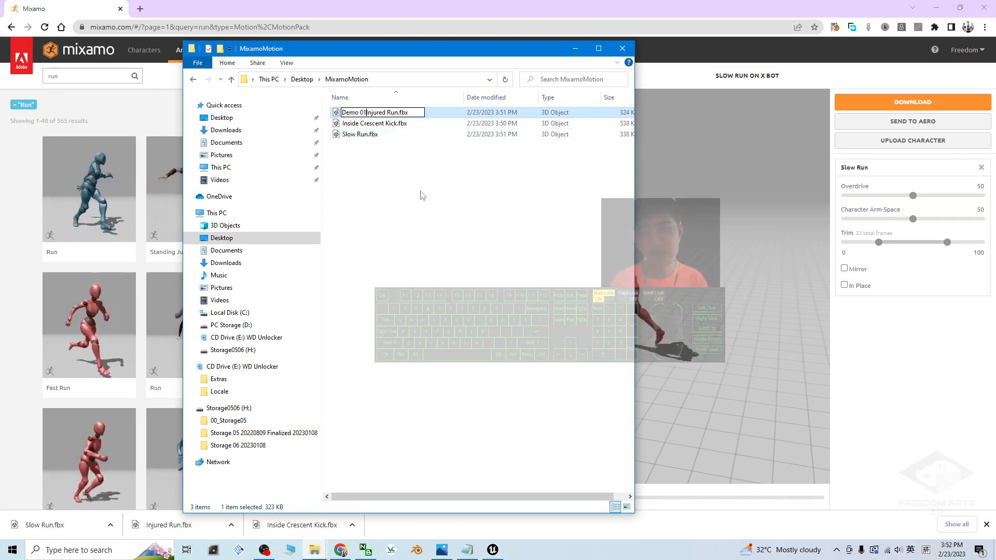
pyautogui.write(' -')
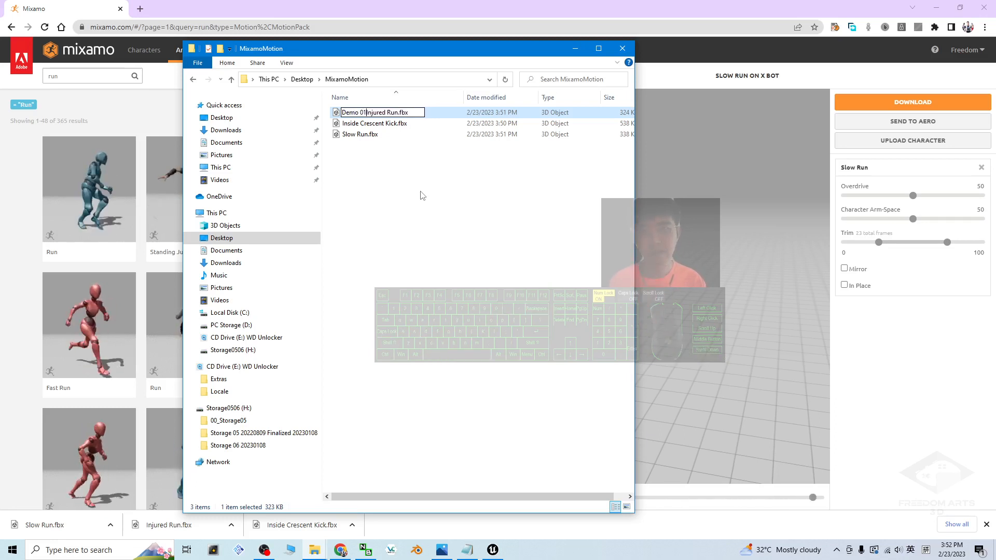
pyautogui.press('Return')
# Rename Inside Crescent Kick.fbx as Demo 02 Inside Crescent Kick.fbx and Slow Run.fbx as Demo 03 Slow Run.fbx
pyautogui.click(344, 124)
pyautogui.press('F2')
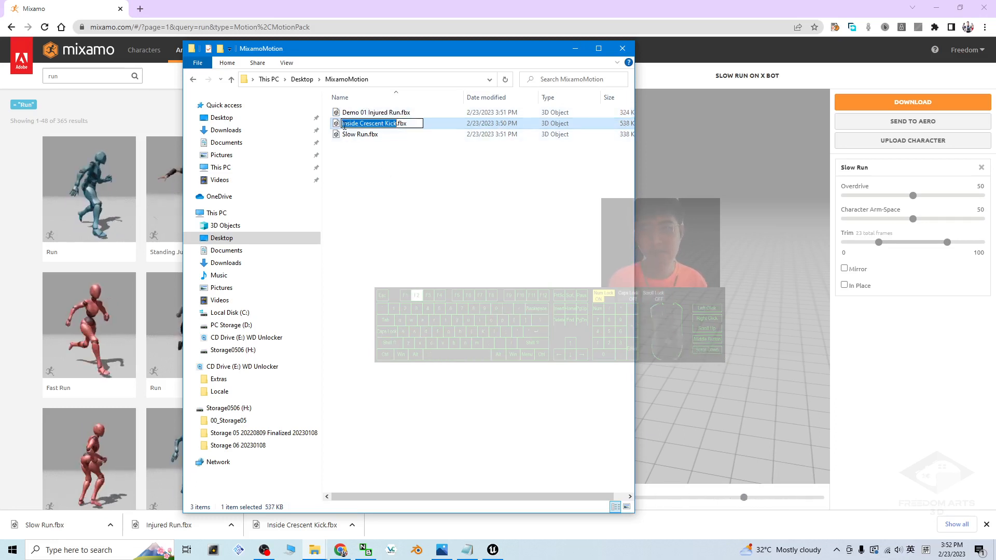
pyautogui.write('Demo 02')
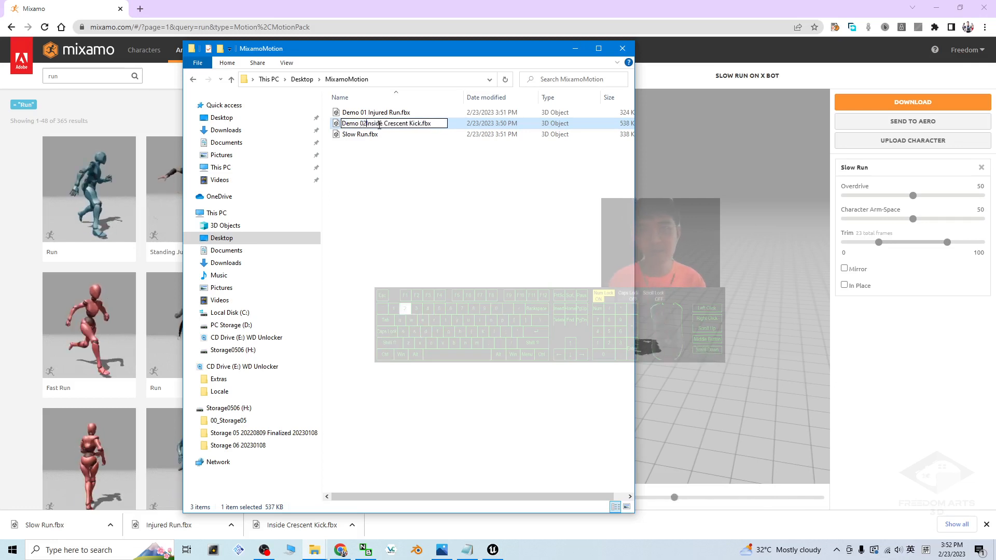
pyautogui.press('Return')
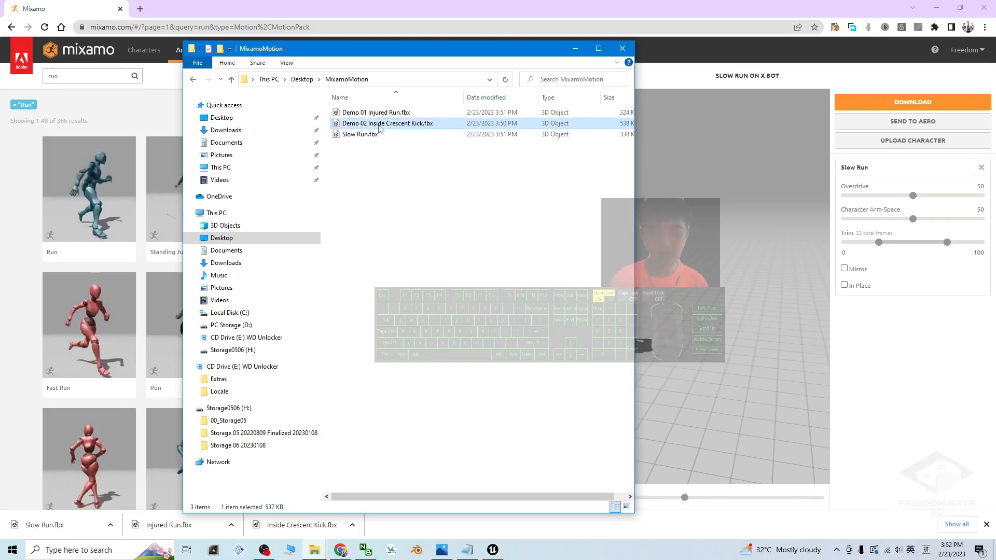
pyautogui.click(351, 135)
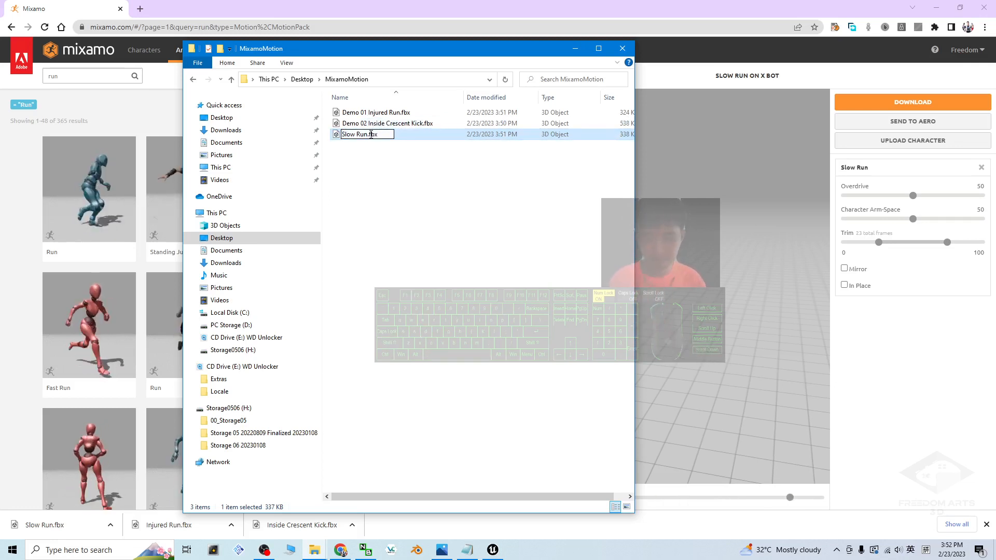
pyautogui.write('Demo 03')
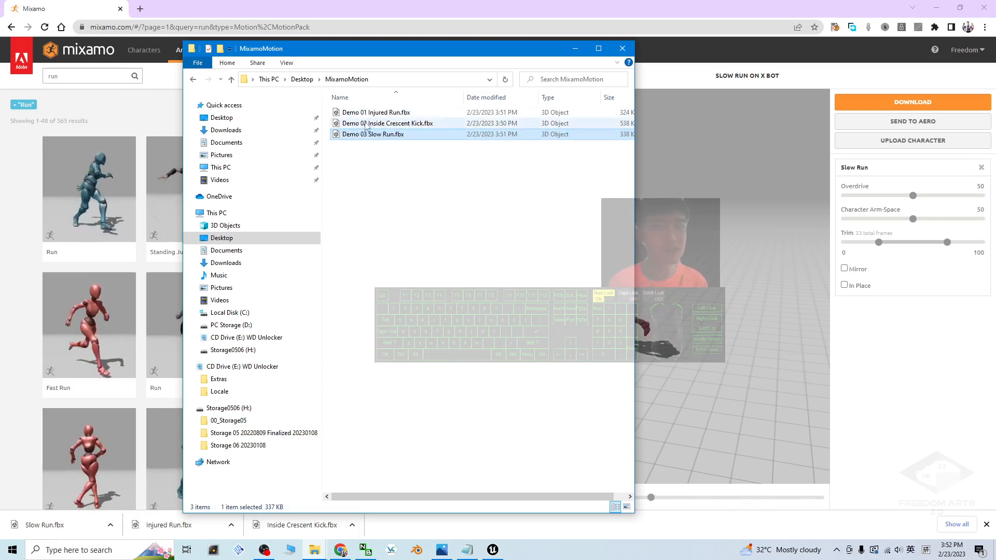
# Return to Mixamo and preview Slow Run on X Bot with In Place enabled
pyautogui.moveTo(387, 54); pyautogui.dragTo(508, 168)
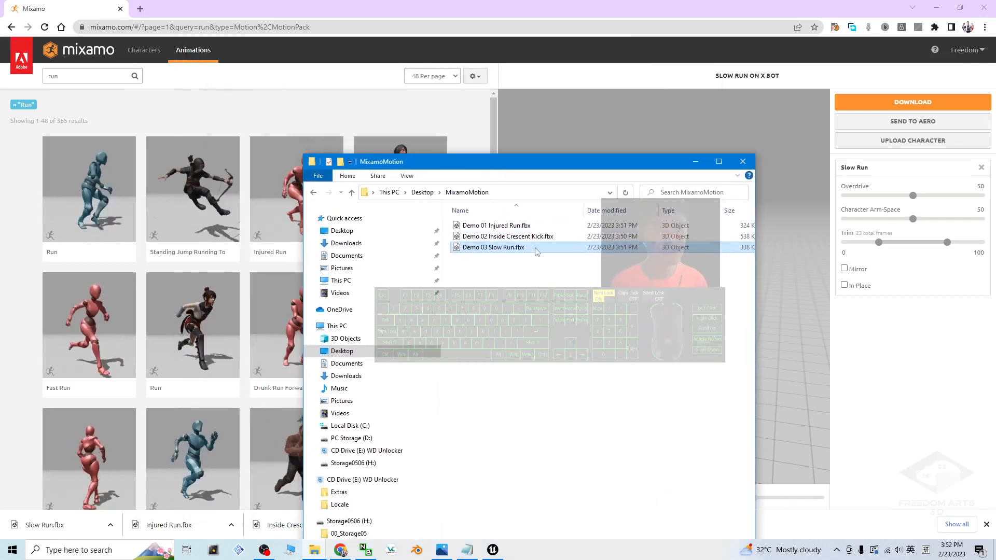
pyautogui.moveTo(595, 164); pyautogui.dragTo(574, 86)
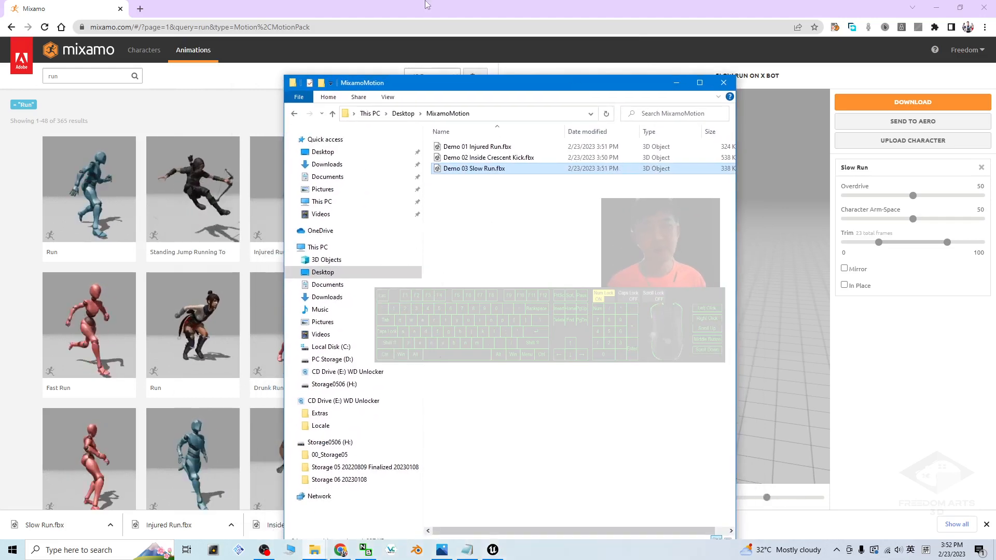
pyautogui.click(427, 5)
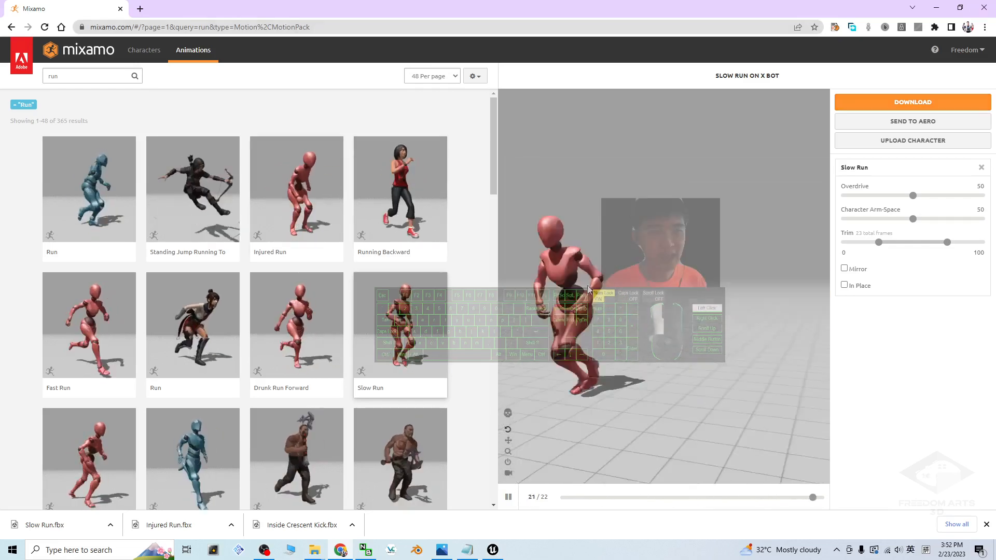
pyautogui.click(853, 286)
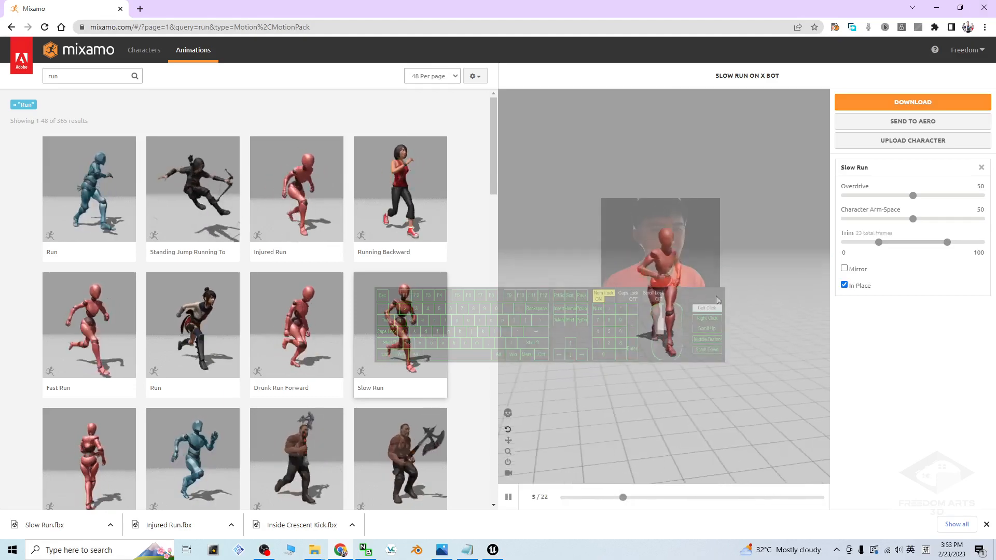
pyautogui.moveTo(613, 190); pyautogui.dragTo(573, 249)
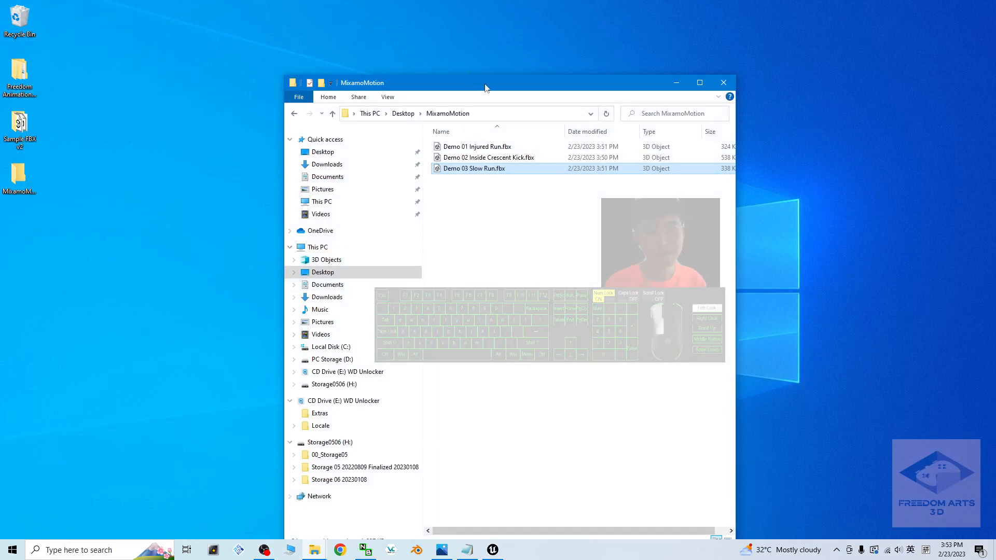
# Close the MixamoMotion folder and create a Games project from the Third Person template in Unreal Engine, named MyProject31
pyautogui.moveTo(485, 87); pyautogui.dragTo(292, 102)
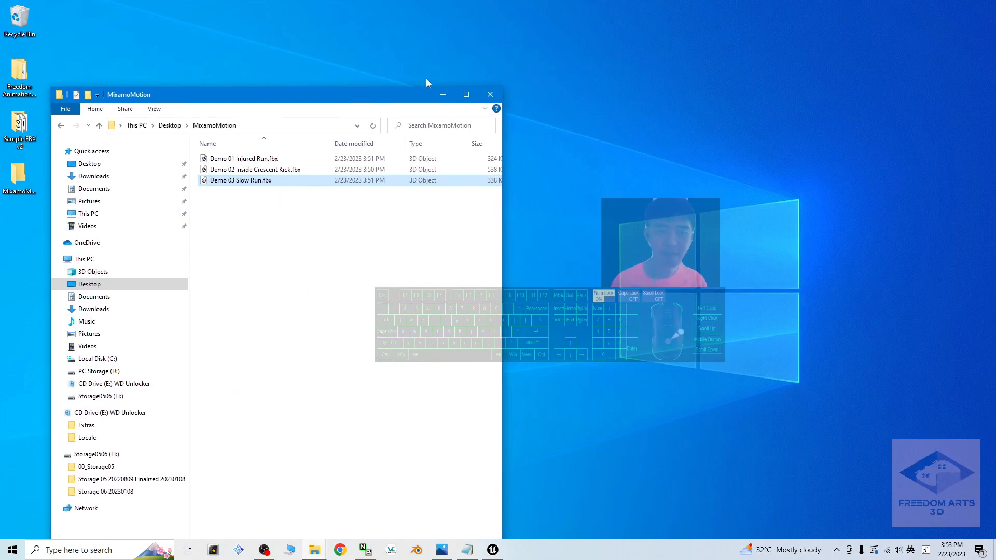
pyautogui.click(491, 95)
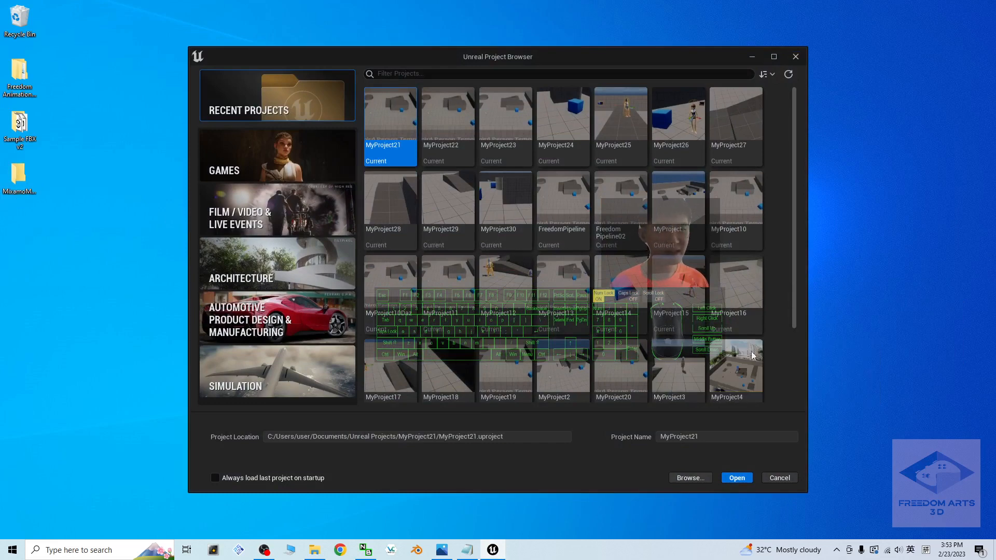
pyautogui.click(249, 165)
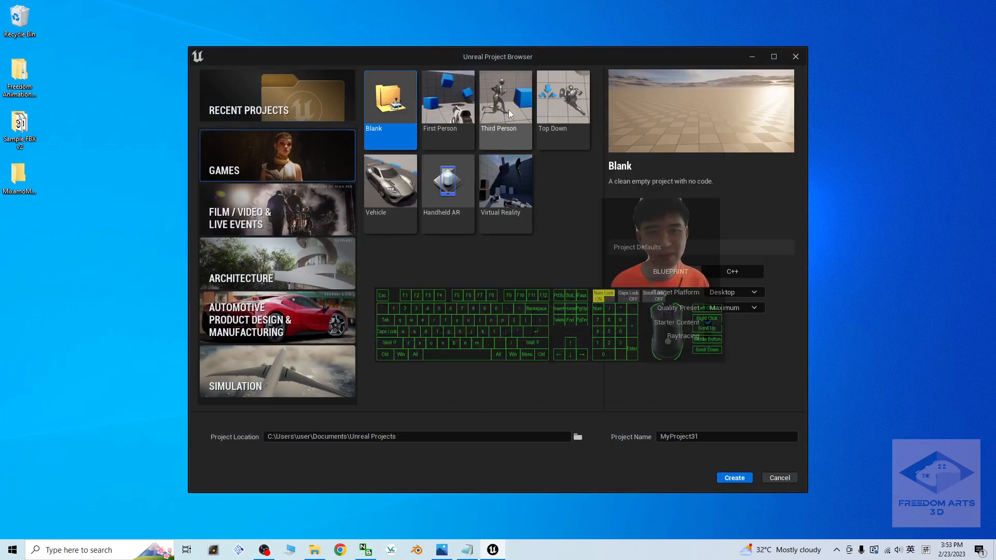
pyautogui.click(496, 124)
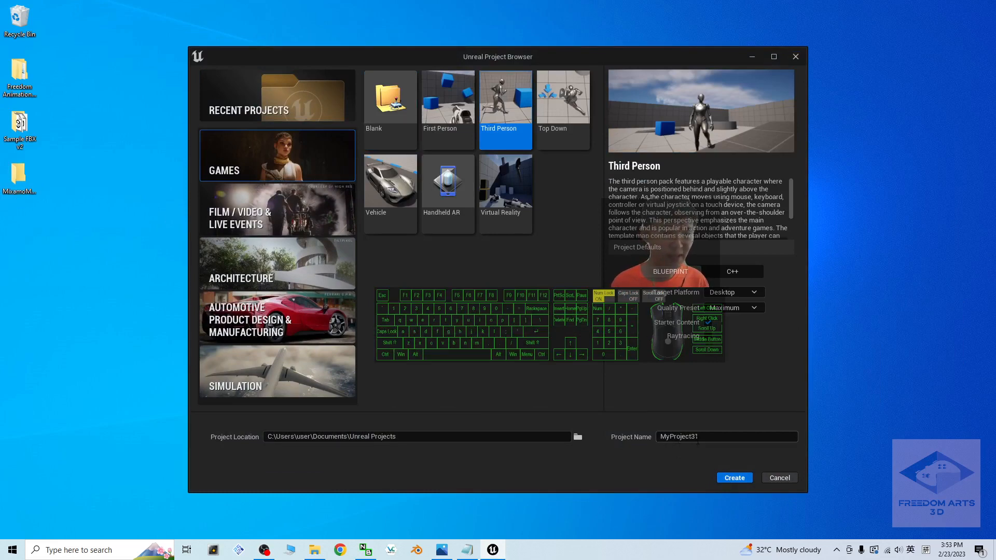
pyautogui.click(731, 477)
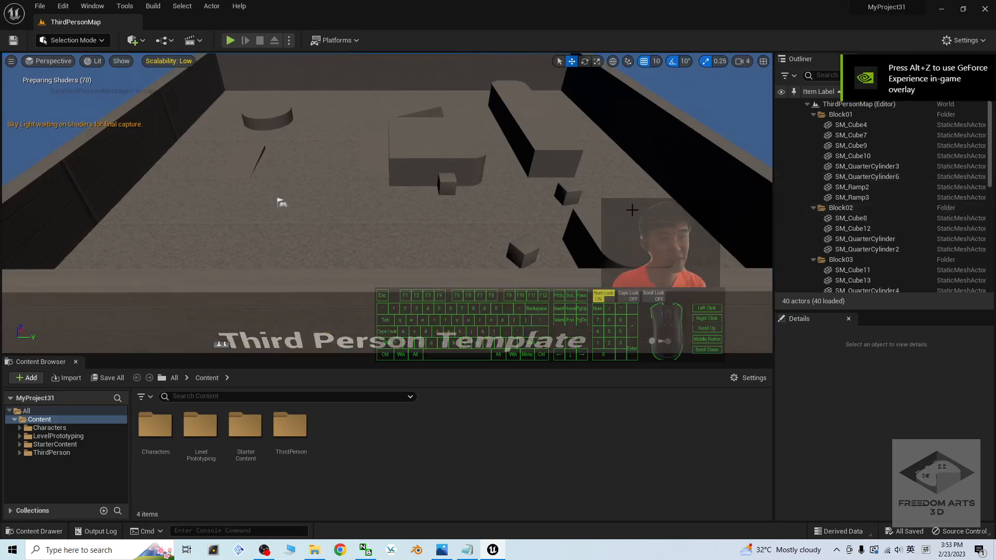
# Play-test ThirdPersonMap by running and jumping the mannequin around the level, and end the play session
pyautogui.scroll(-3, 469, 208)
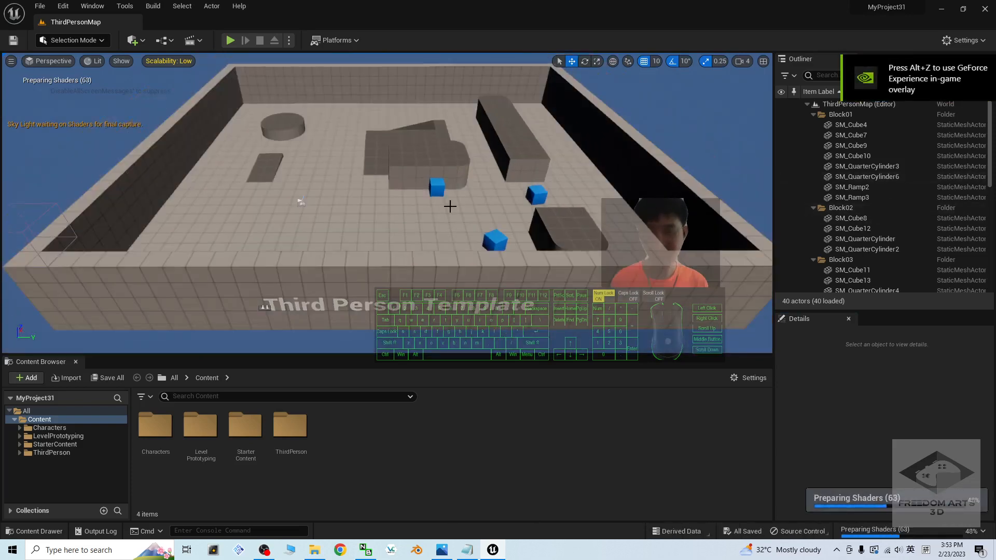
pyautogui.moveTo(450, 206); pyautogui.dragTo(485, 223, button='right')
pyautogui.press('w')
pyautogui.click(231, 41)
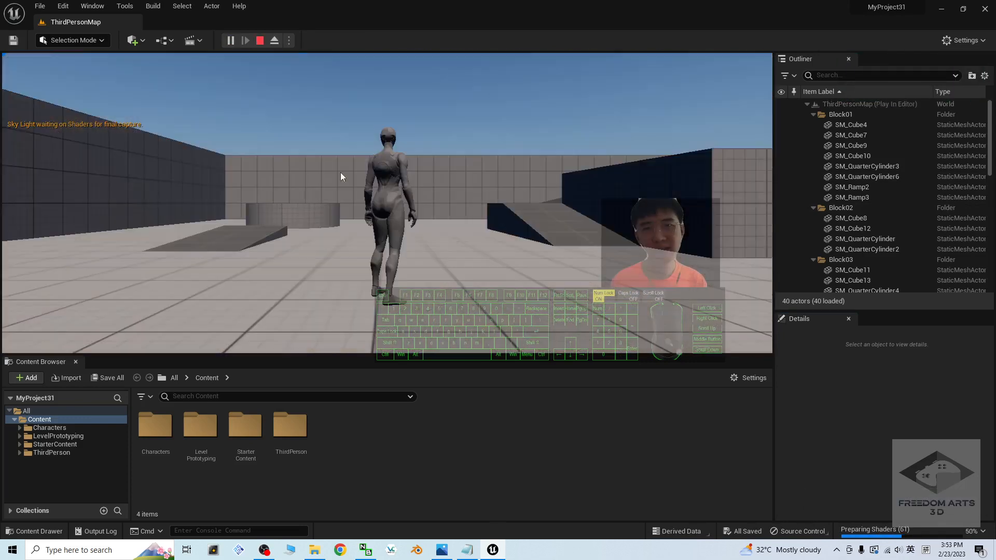
pyautogui.click(341, 174)
pyautogui.press('w')
pyautogui.press('d')
pyautogui.press('a')
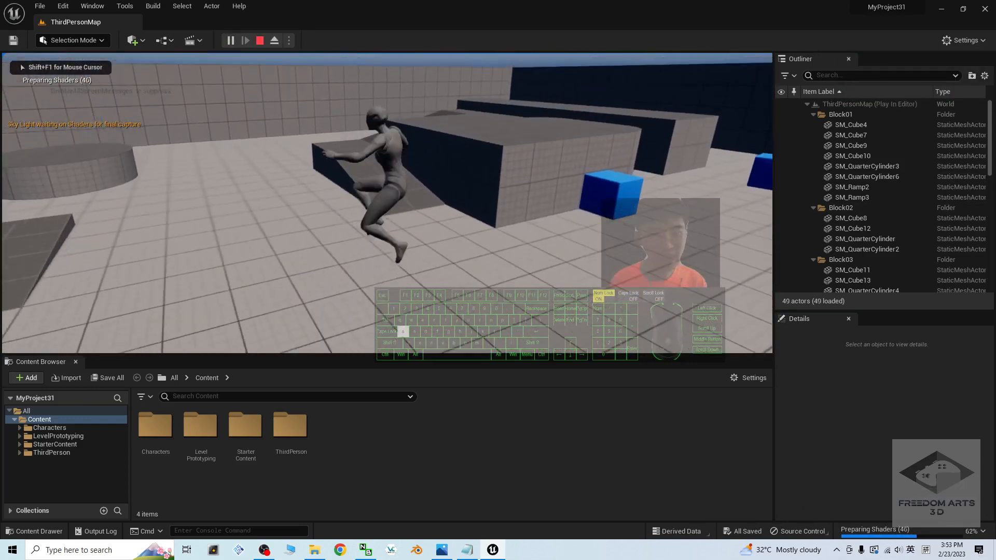
pyautogui.press('s')
pyautogui.press('a')
pyautogui.press('s')
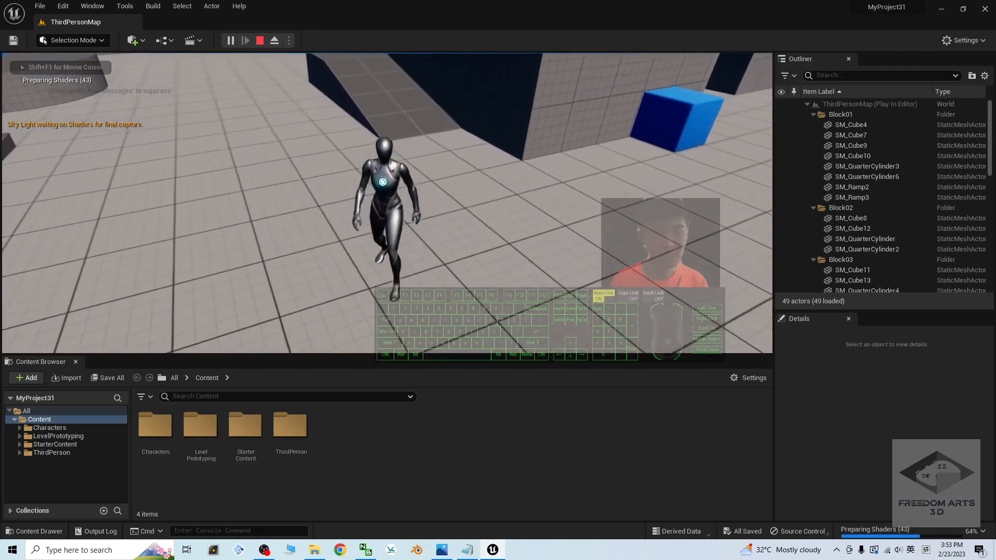
pyautogui.press('w')
pyautogui.press('space')
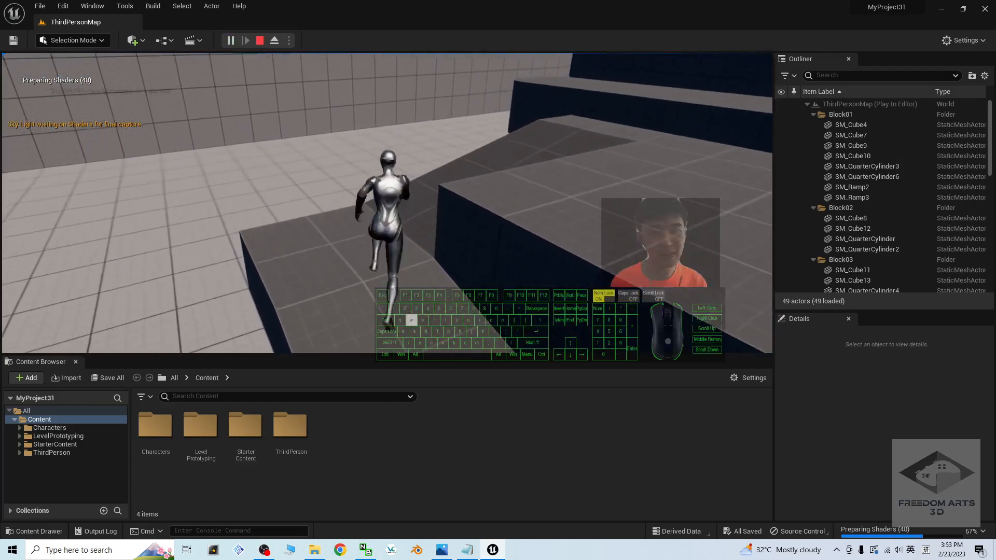
pyautogui.press('space')
pyautogui.press('s')
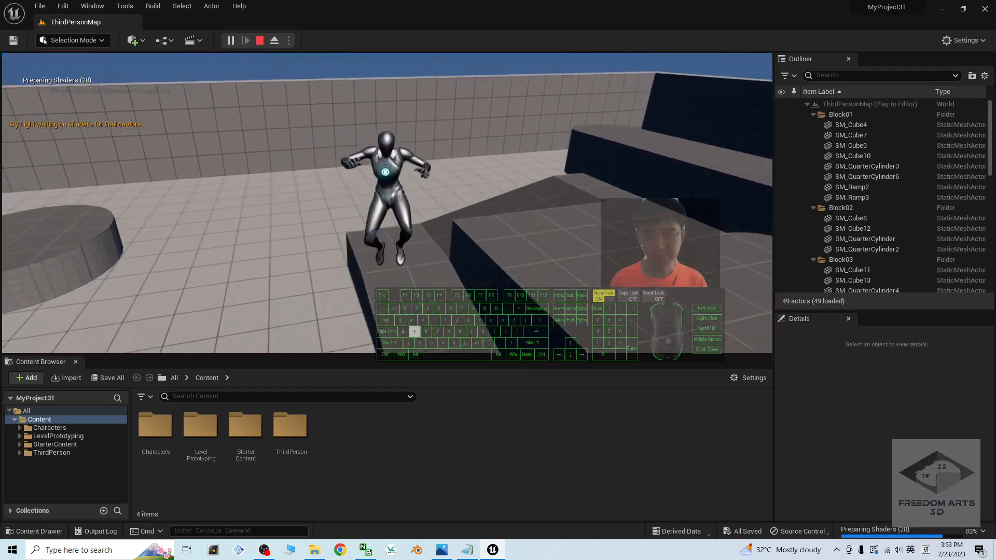
pyautogui.press('Escape')
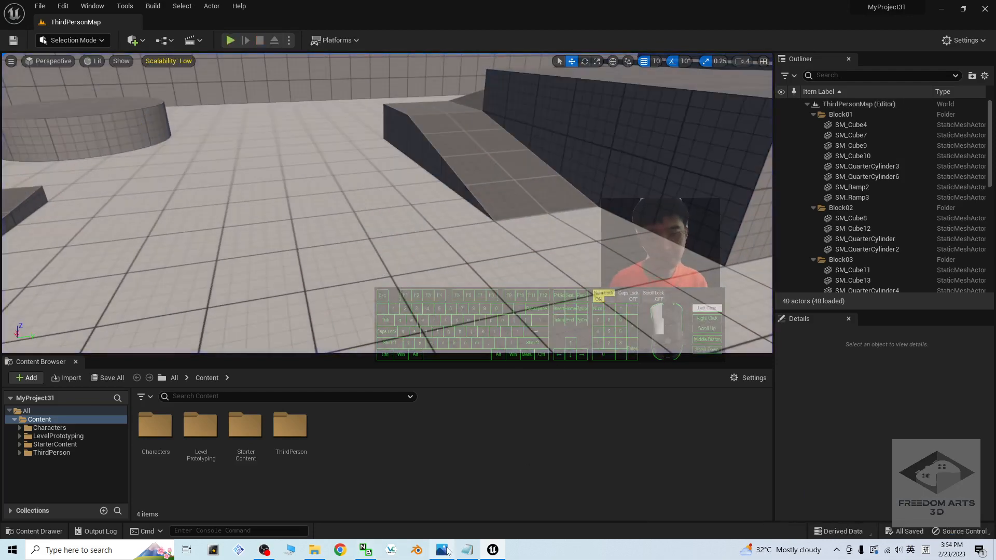
# View the cover.jpg image in the photo viewer and minimize it along with the Unreal editor
pyautogui.click(444, 550)
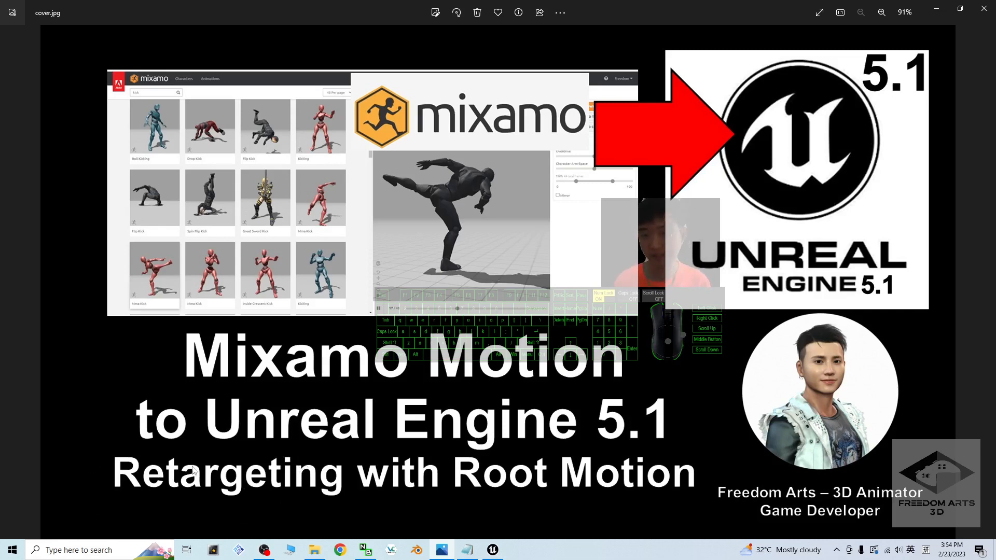
pyautogui.click(938, 9)
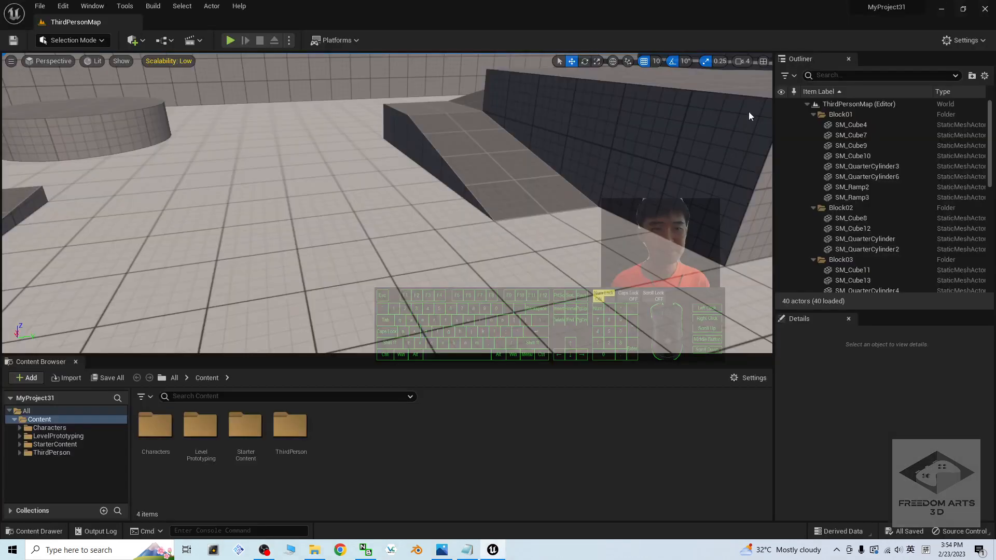
pyautogui.click(941, 9)
# Read in notes.txt which 3D avatar types with and without a root bone are covered, and minimize the notes
pyautogui.click(466, 550)
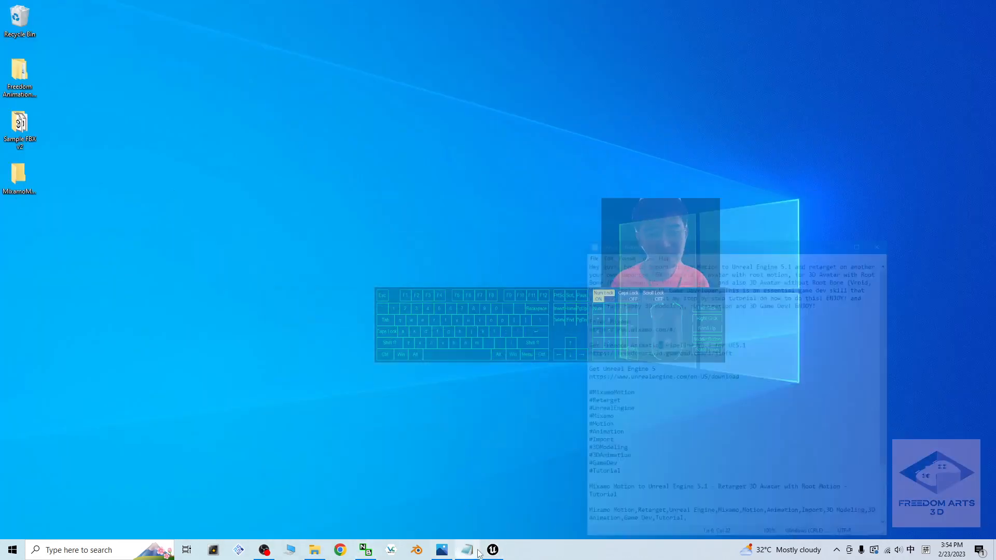
pyautogui.moveTo(871, 180); pyautogui.dragTo(689, 161)
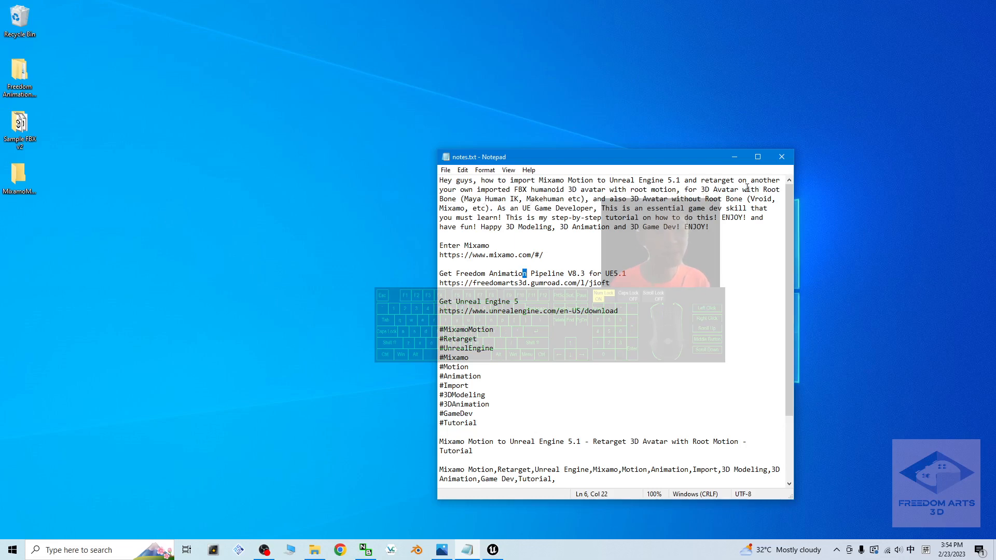
pyautogui.moveTo(743, 190); pyautogui.dragTo(467, 199)
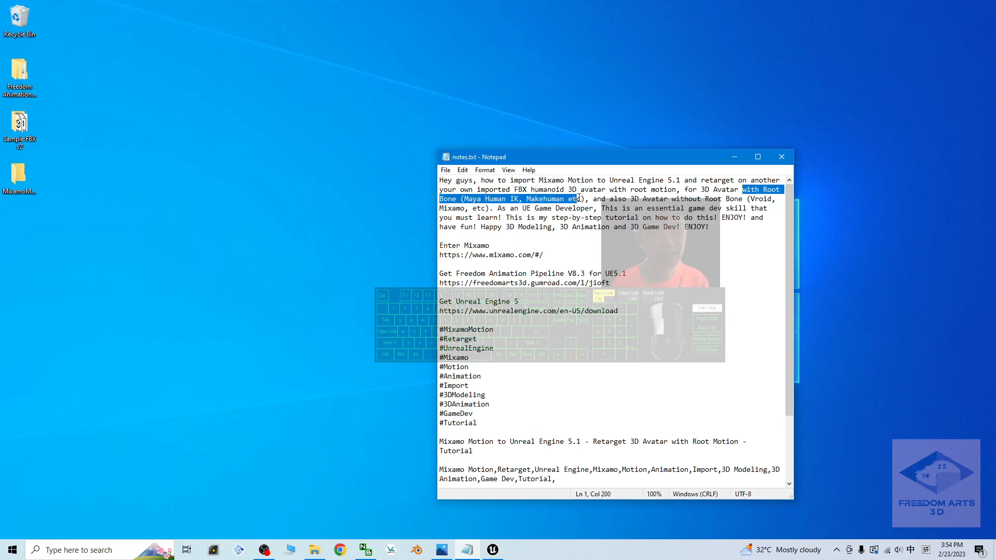
pyautogui.moveTo(639, 199); pyautogui.dragTo(756, 197)
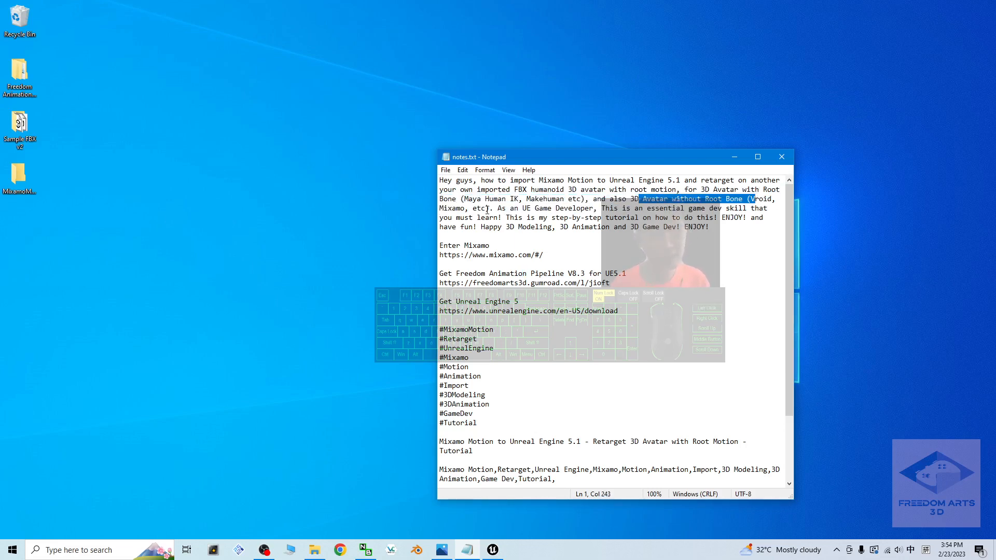
pyautogui.moveTo(487, 209); pyautogui.dragTo(456, 208)
pyautogui.moveTo(573, 216); pyautogui.dragTo(580, 208)
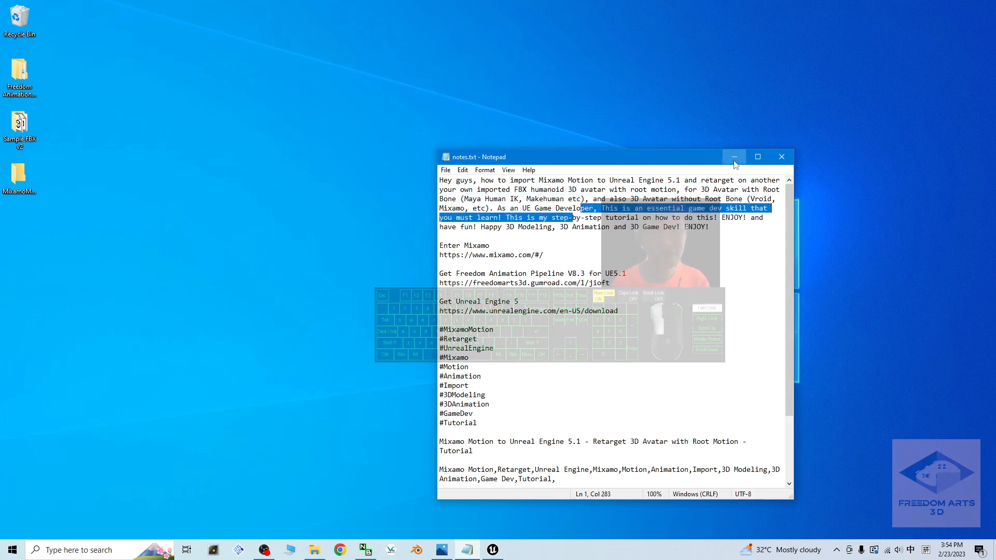
pyautogui.click(734, 157)
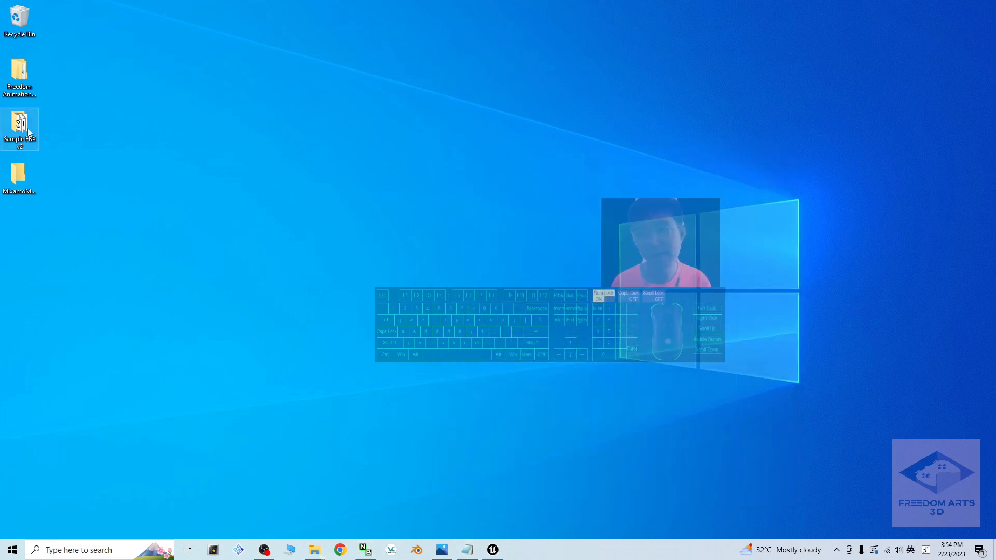
# Open the Sample FBX v2 folder on the Desktop and examine Model01_WithRootBone.fbx and Model02_NoRootBone.fbx
pyautogui.doubleClick(28, 130)
pyautogui.moveTo(313, 73); pyautogui.dragTo(678, 64)
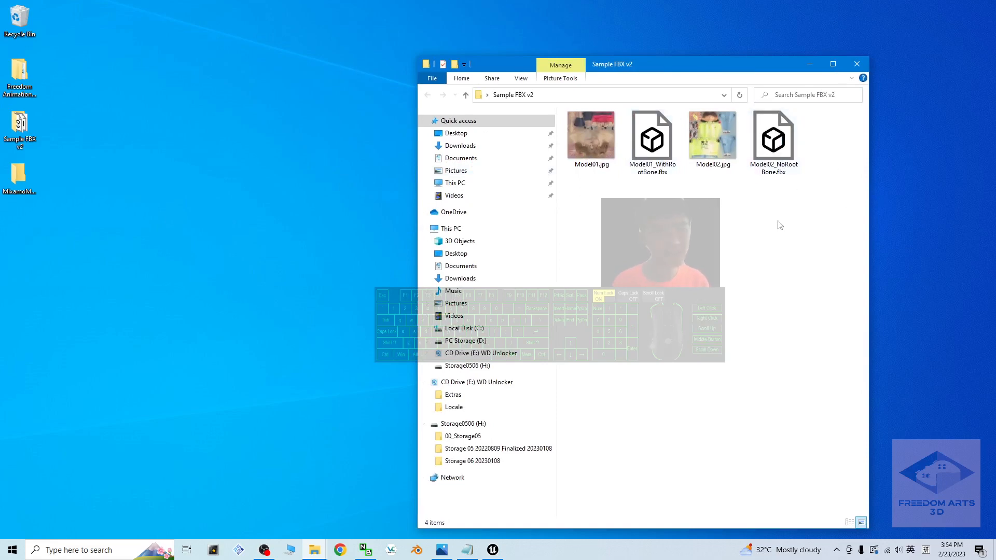
pyautogui.click(649, 173)
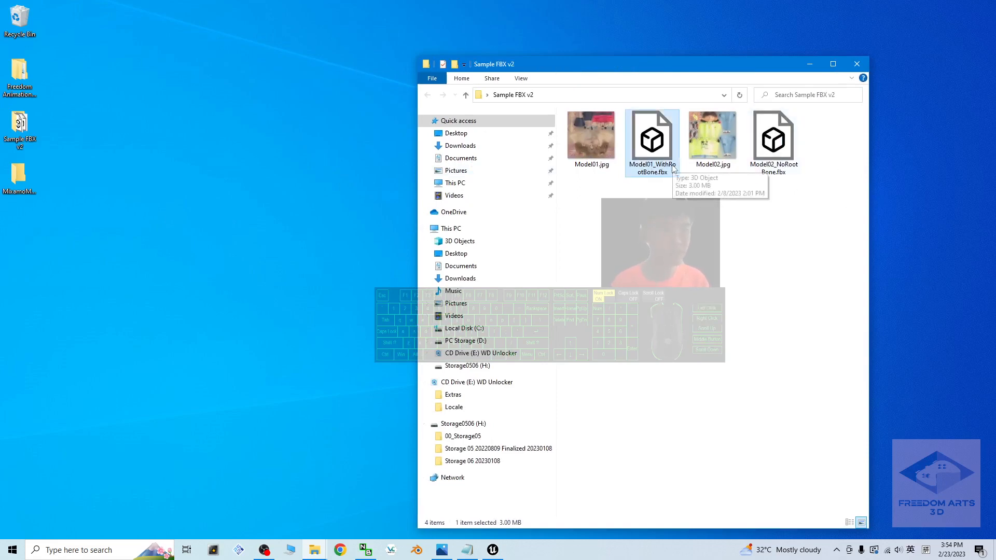
pyautogui.click(786, 154)
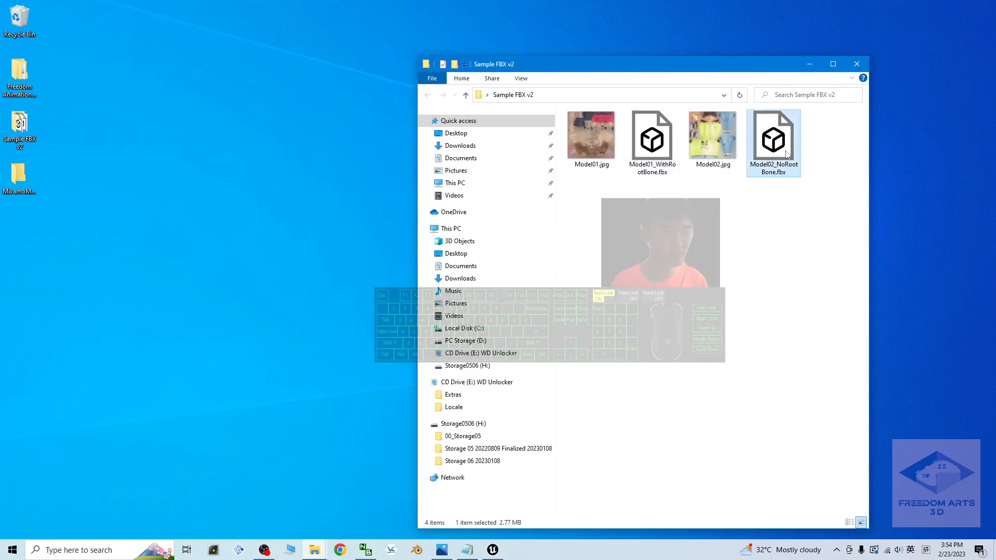
pyautogui.click(736, 345)
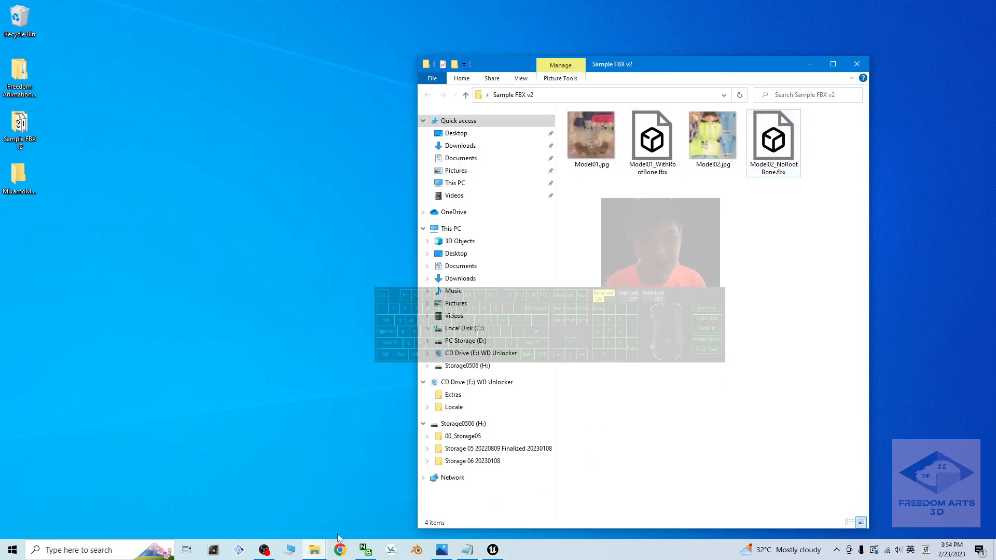
# Review the MixamoMotion files beside the Sample FBX v2 models, check the Unreal project, and close both folders
pyautogui.doubleClick(35, 165)
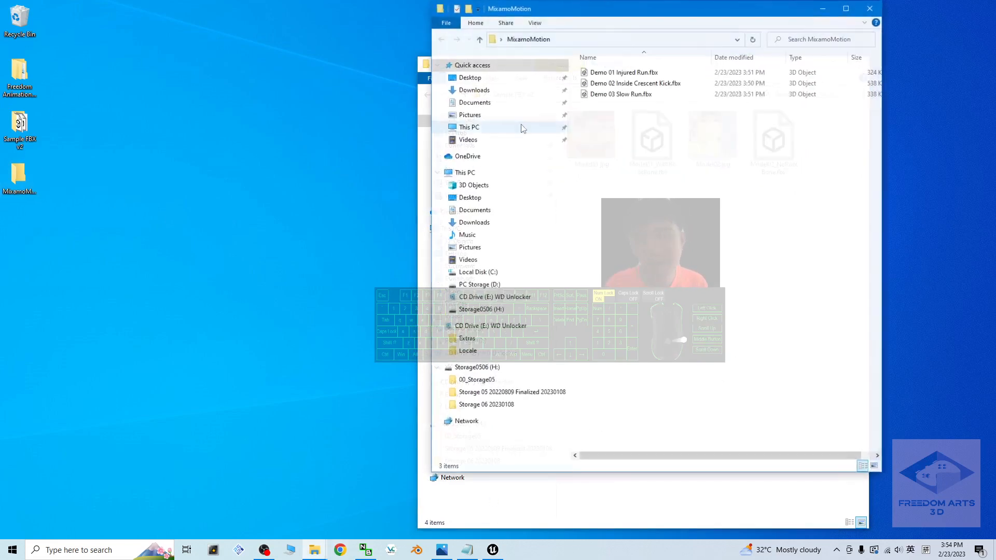
pyautogui.moveTo(578, 20); pyautogui.dragTo(228, 127)
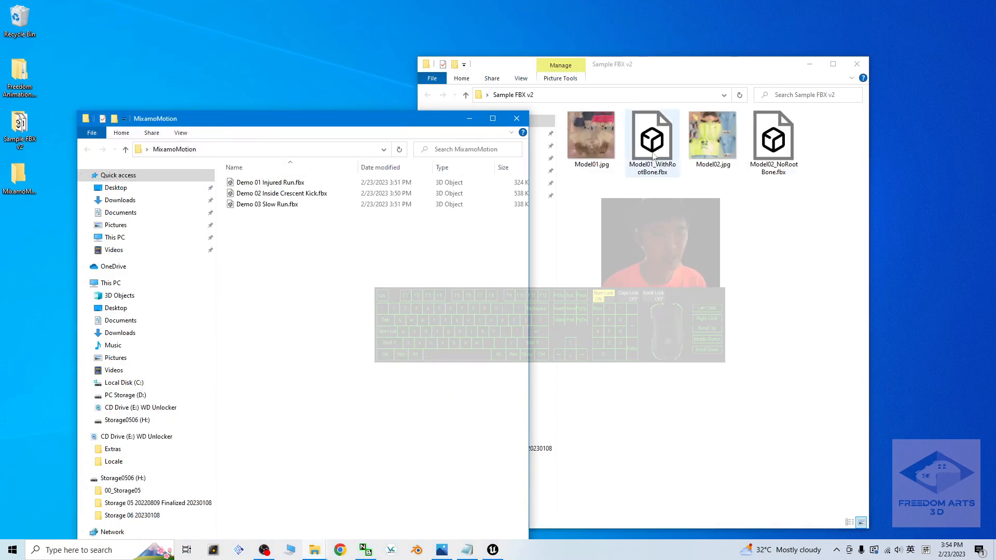
pyautogui.click(491, 552)
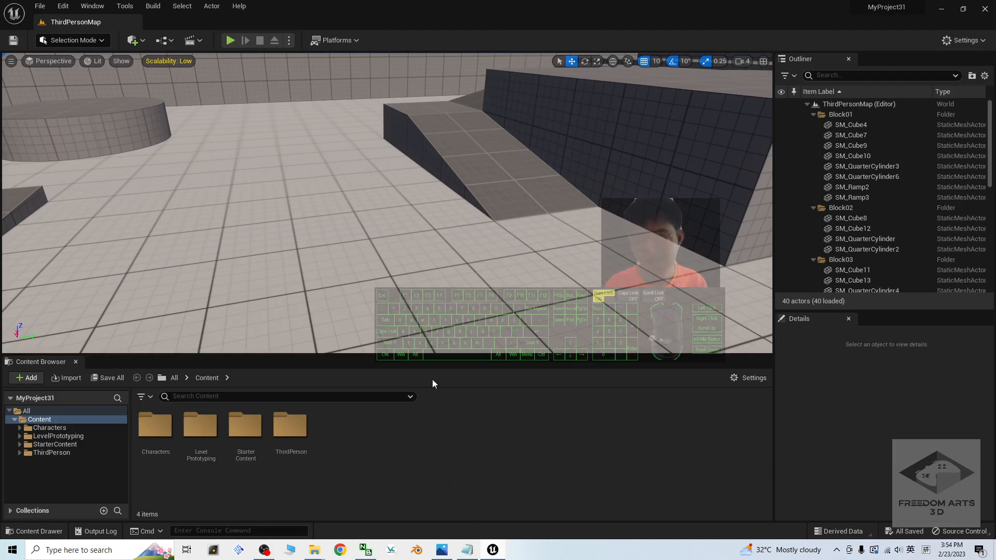
pyautogui.click(943, 9)
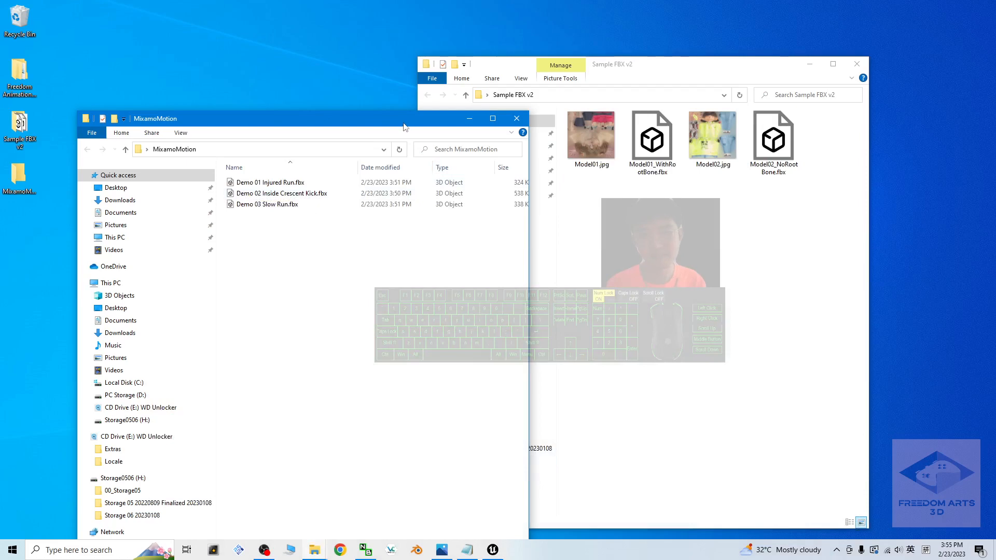
pyautogui.moveTo(405, 127); pyautogui.dragTo(398, 98)
pyautogui.moveTo(743, 74); pyautogui.dragTo(745, 112)
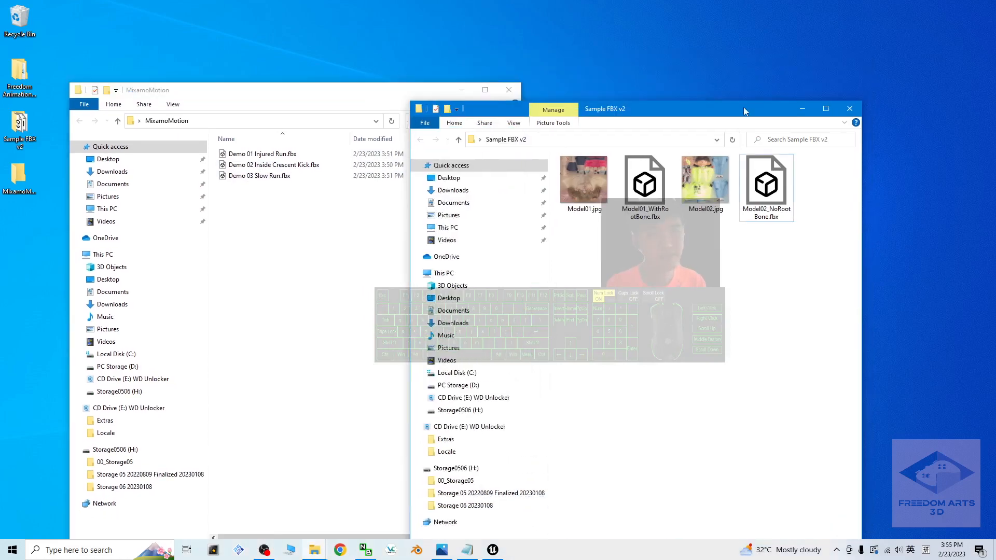
pyautogui.click(849, 110)
pyautogui.click(510, 91)
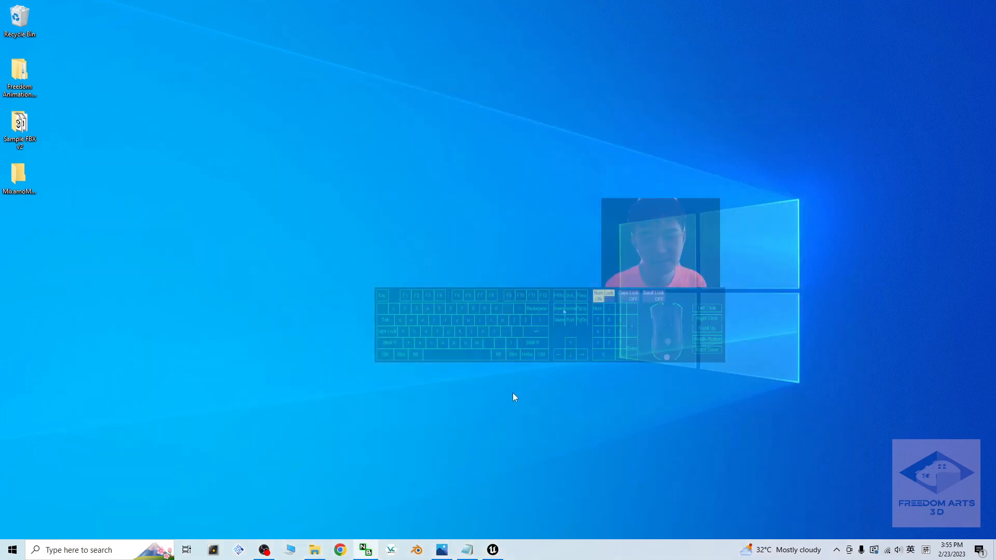
# Reopen notes.txt and look up the download link for Freedom Animation Pipeline V8.3 for UE5.1
pyautogui.click(474, 552)
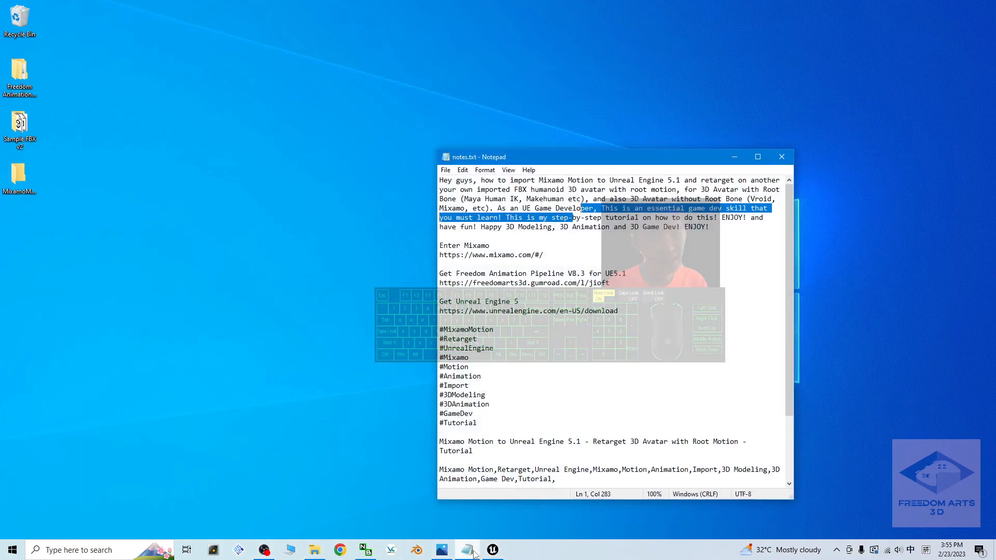
pyautogui.moveTo(578, 159); pyautogui.dragTo(724, 139)
pyautogui.click(704, 265)
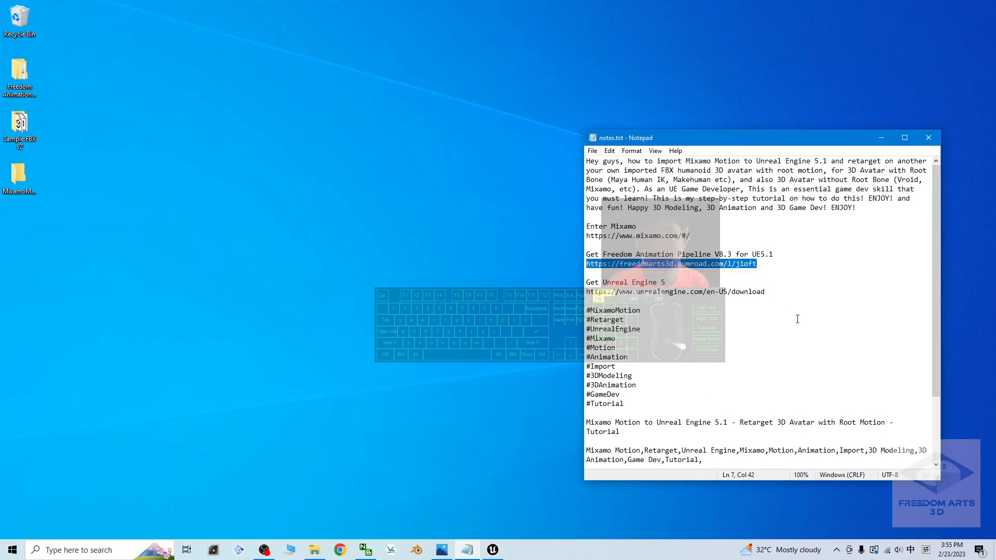
pyautogui.click(762, 263)
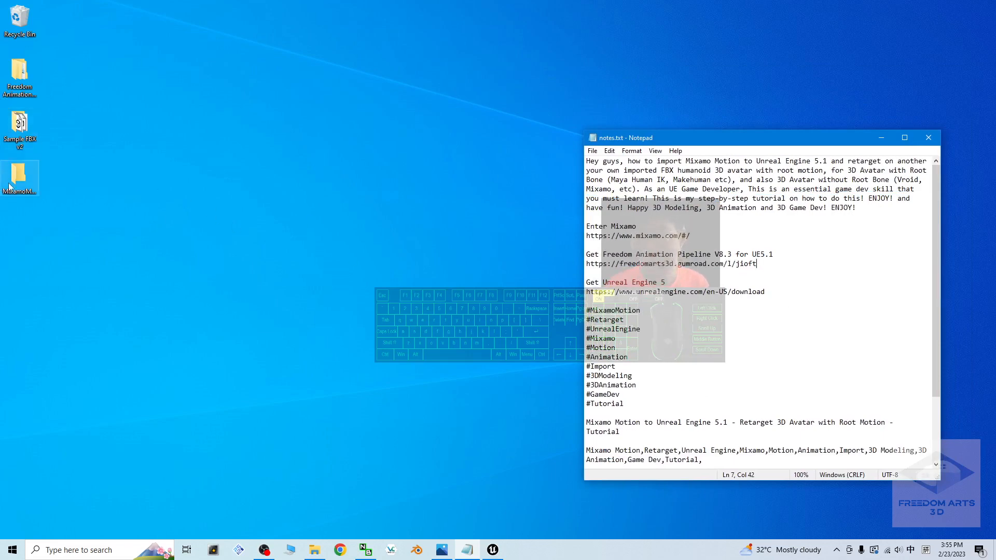
# Open the Freedom Animation Pipeline V8.3 folder from the desktop and close notes.txt
pyautogui.click(24, 89)
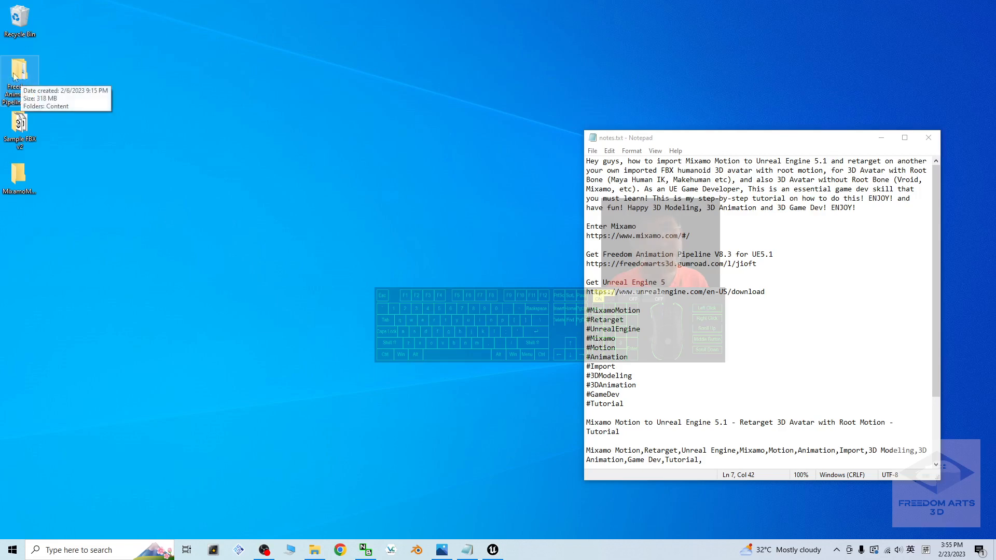
pyautogui.doubleClick(13, 71)
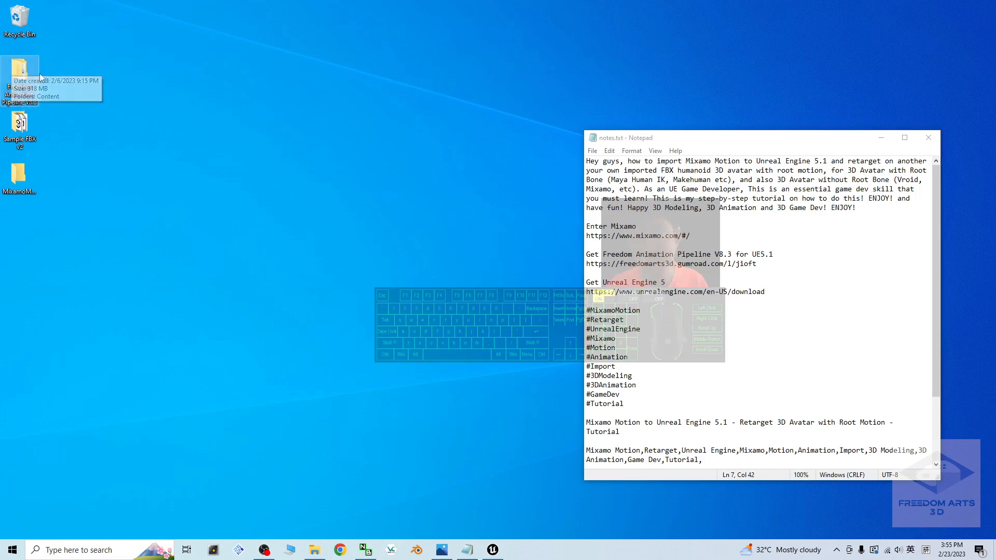
pyautogui.moveTo(589, 72); pyautogui.dragTo(264, 72)
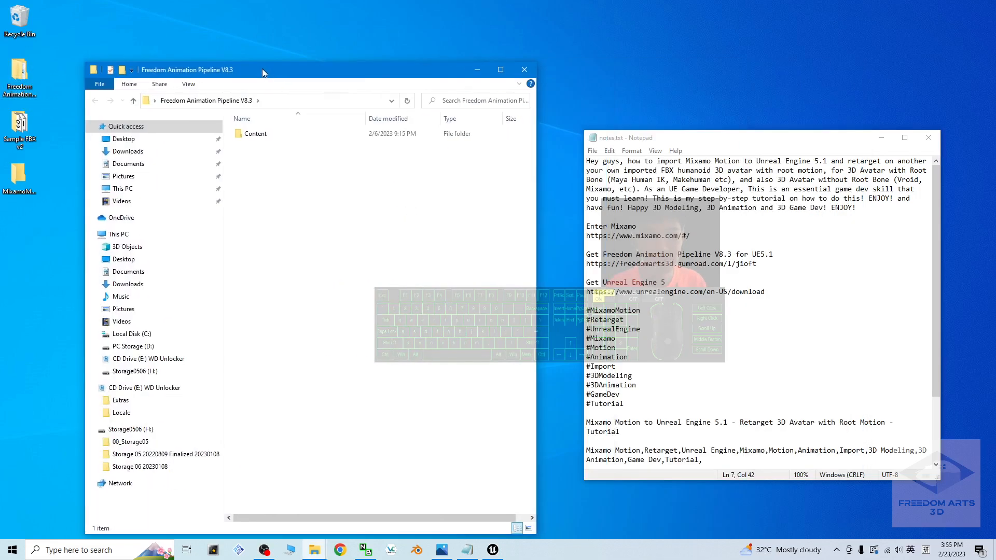
pyautogui.click(928, 137)
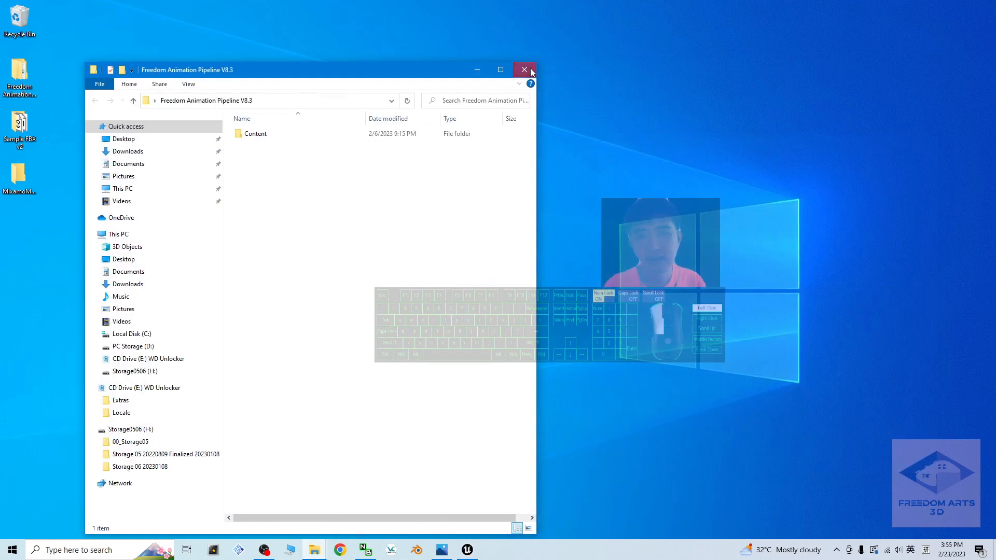
pyautogui.click(531, 73)
pyautogui.doubleClick(36, 67)
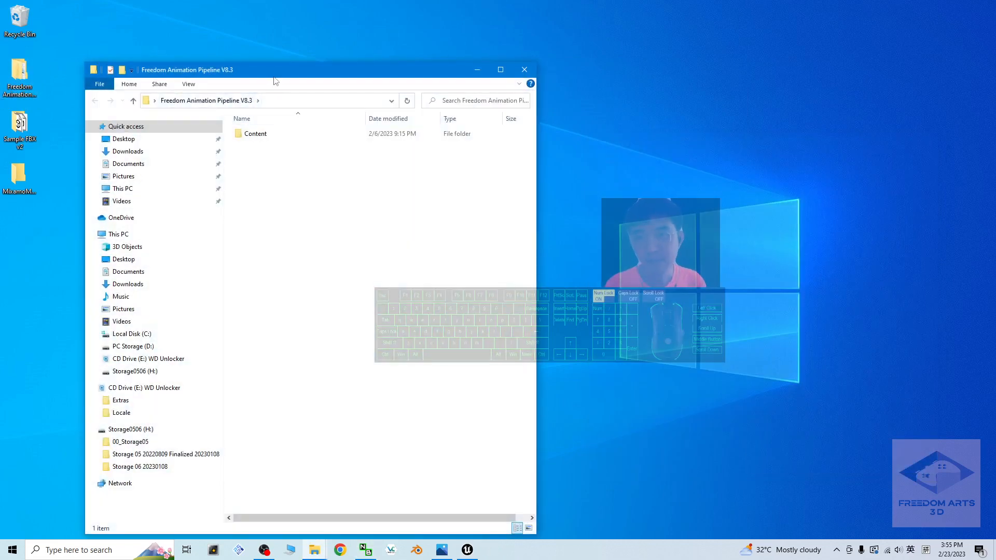
pyautogui.moveTo(273, 77); pyautogui.dragTo(285, 69)
# Open Documents in a second window, check the project name in Unreal, and browse to the Content folder of Unreal Projects > MyProject31
pyautogui.rightClick(134, 156)
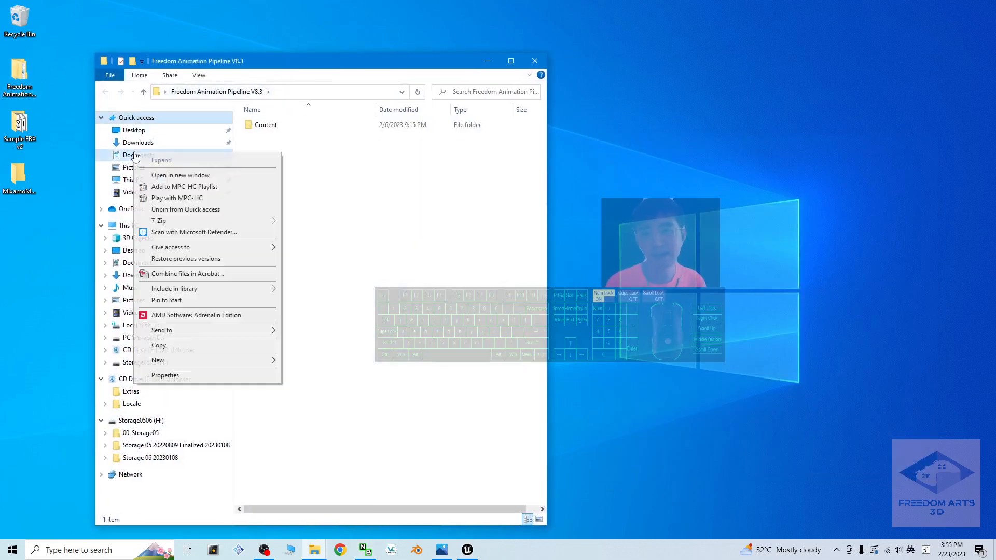
pyautogui.click(202, 179)
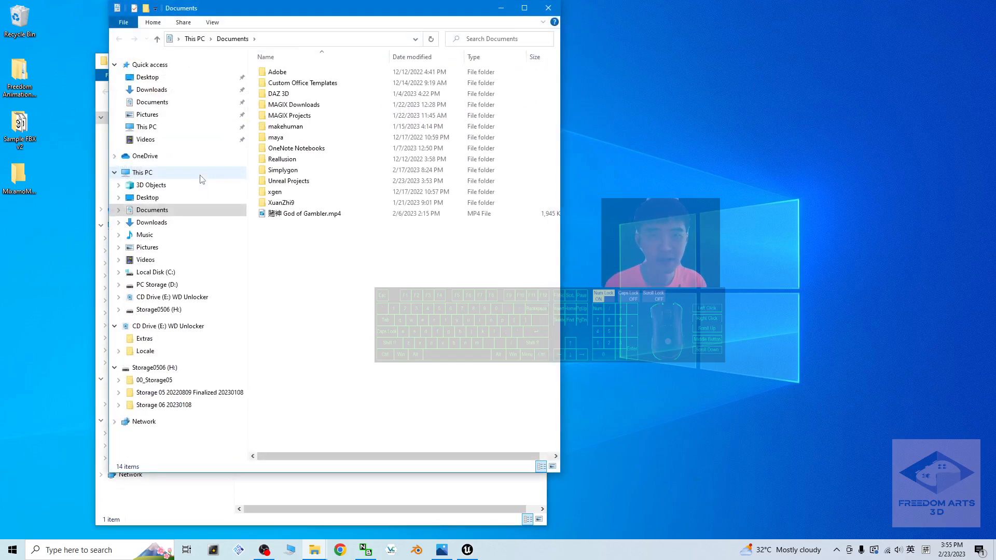
pyautogui.moveTo(304, 13); pyautogui.dragTo(696, 47)
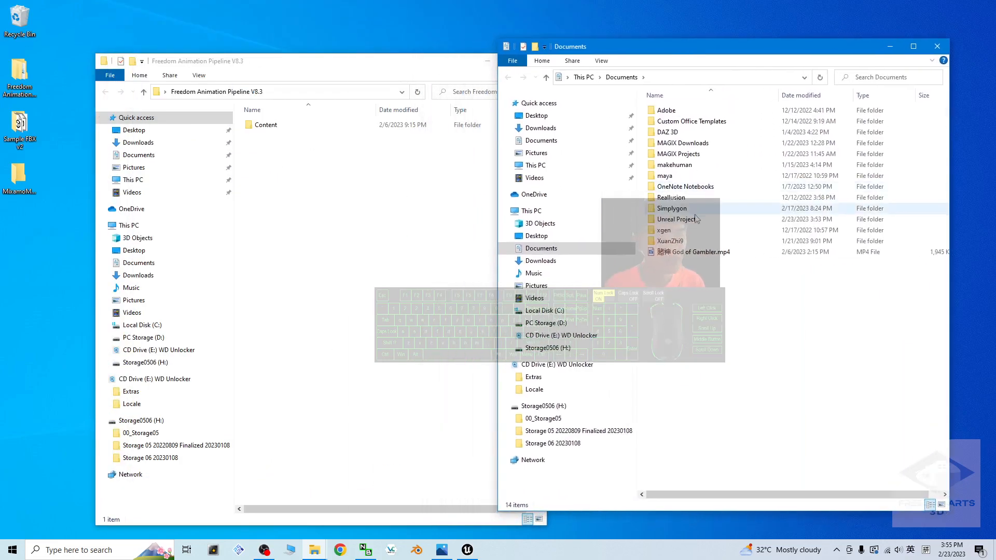
pyautogui.doubleClick(718, 223)
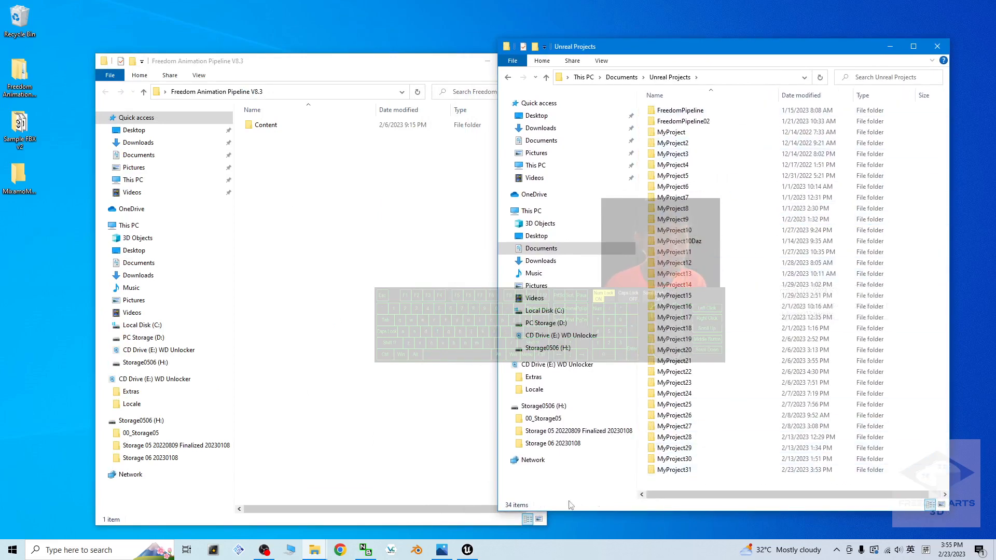
pyautogui.click(467, 550)
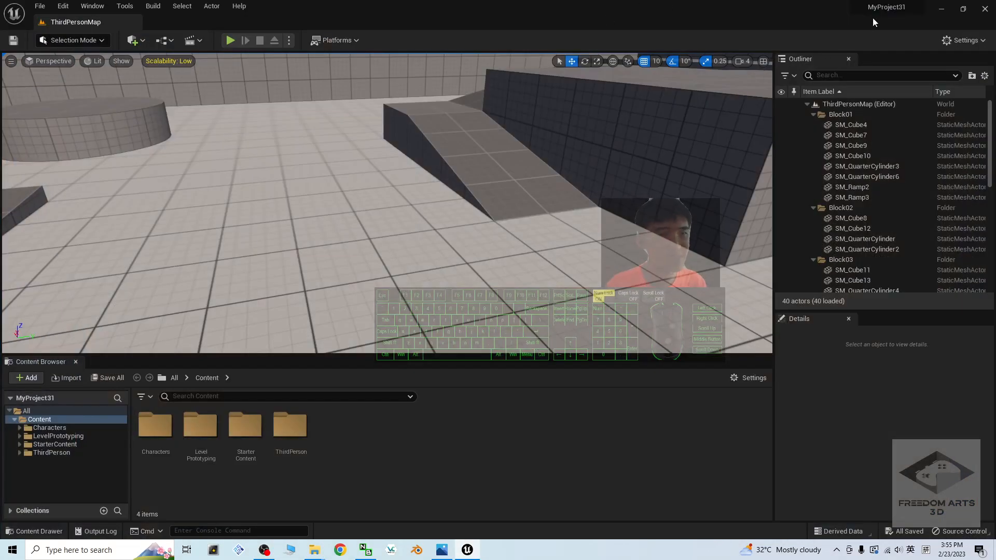
pyautogui.click(945, 12)
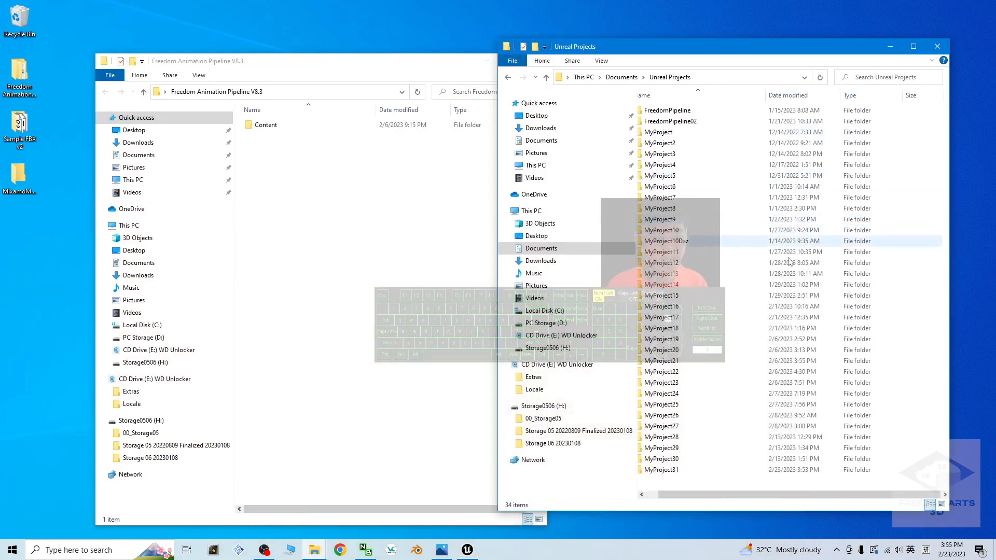
pyautogui.doubleClick(674, 470)
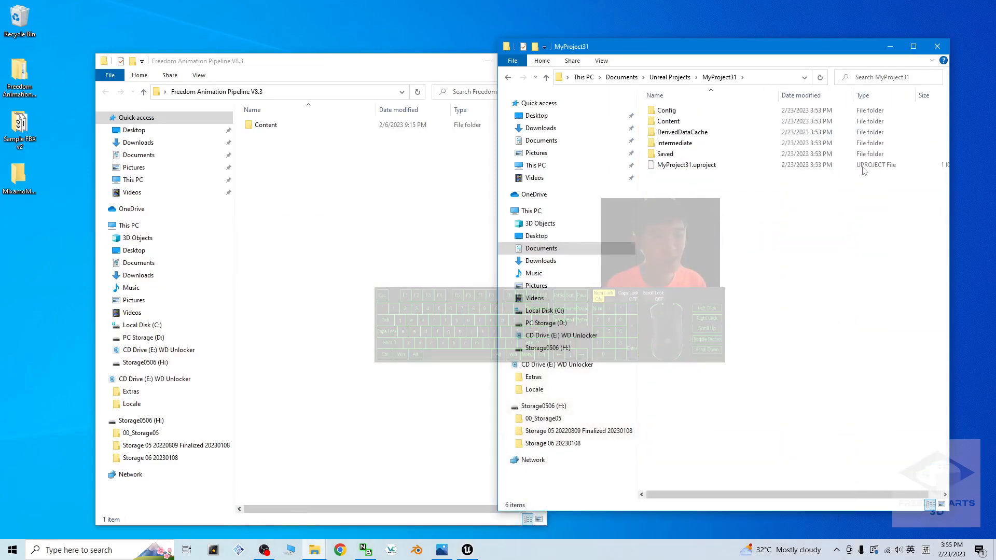
pyautogui.doubleClick(669, 121)
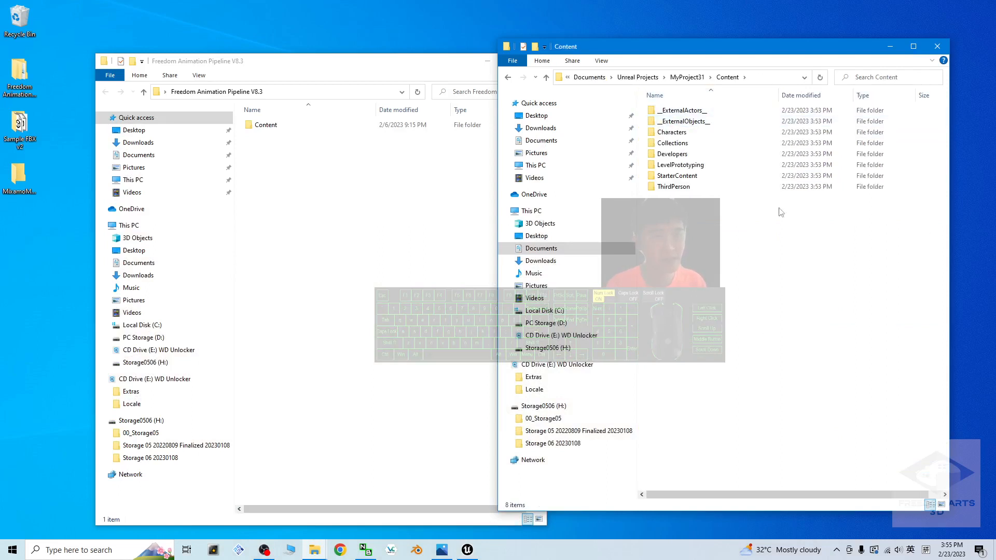
# Copy the 00_Freedom_Animation_Pipeline folder from the pipeline's Content folder into MyProject31's Content folder, and close both windows
pyautogui.moveTo(225, 77); pyautogui.dragTo(182, 78)
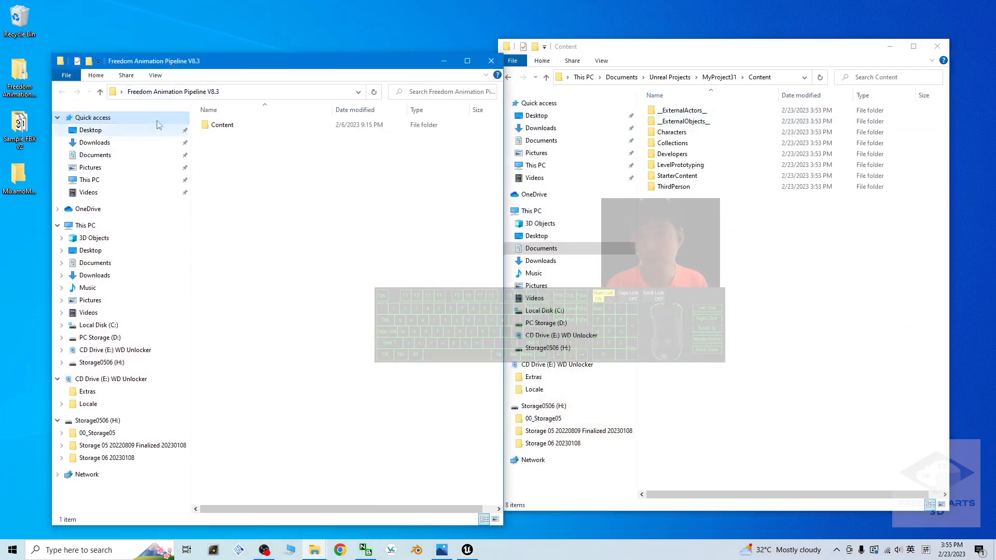
pyautogui.doubleClick(223, 125)
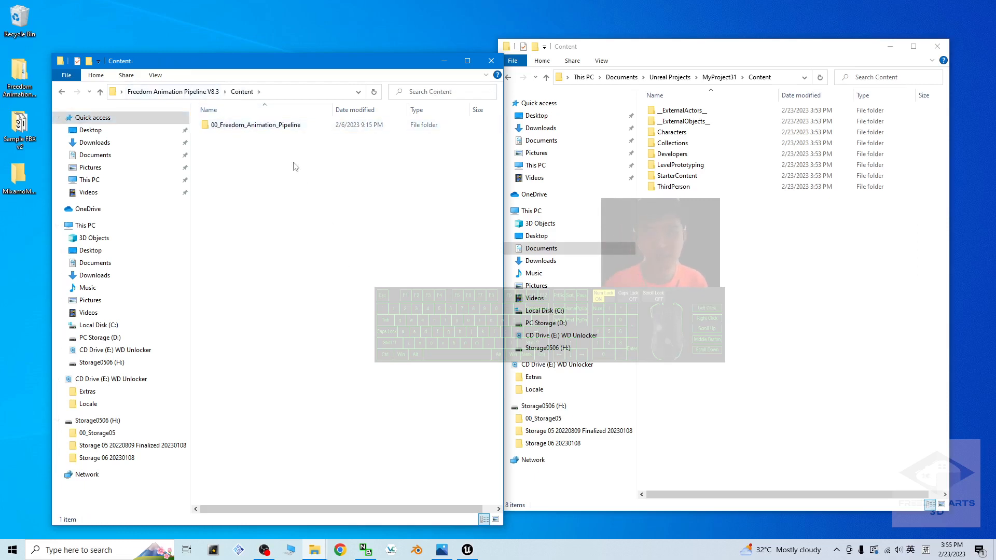
pyautogui.rightClick(253, 126)
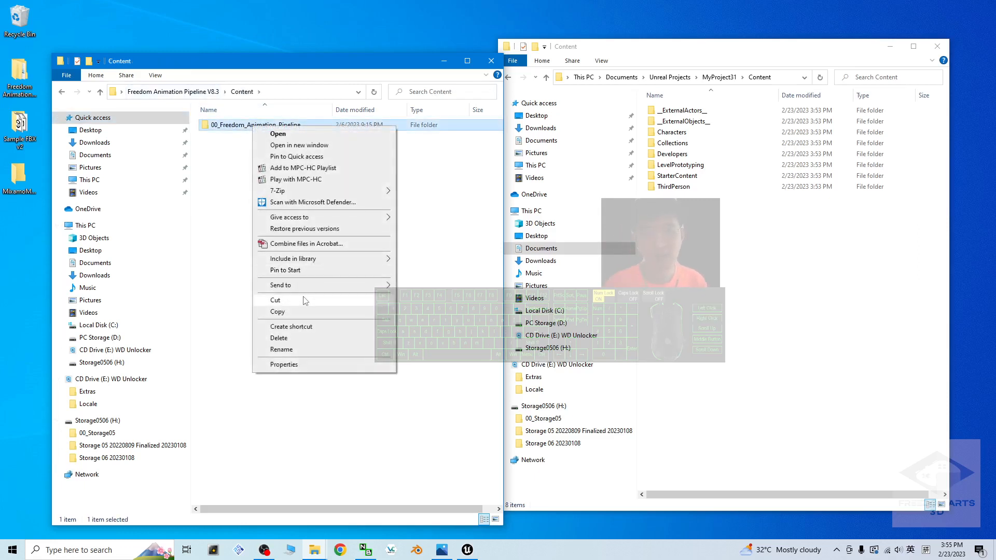
pyautogui.click(277, 312)
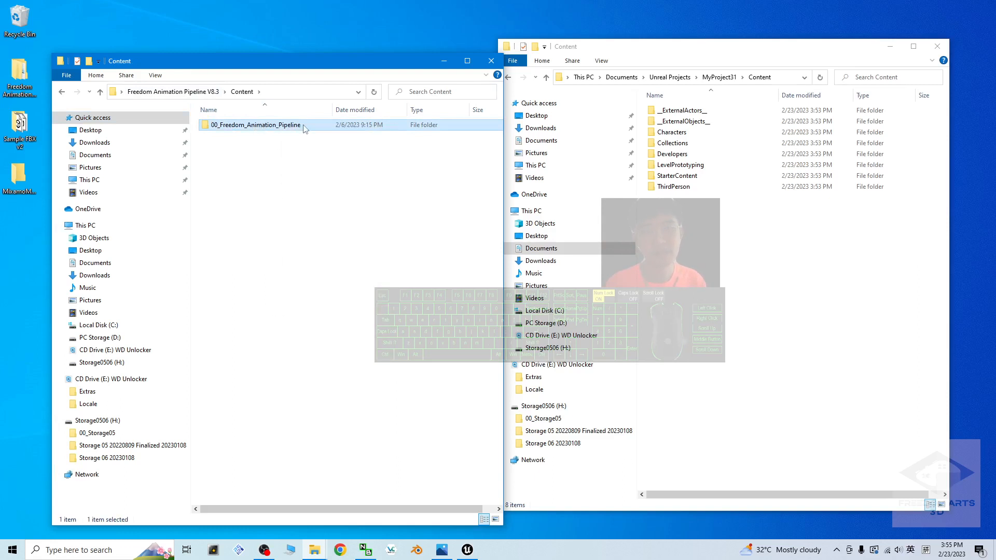
pyautogui.rightClick(729, 237)
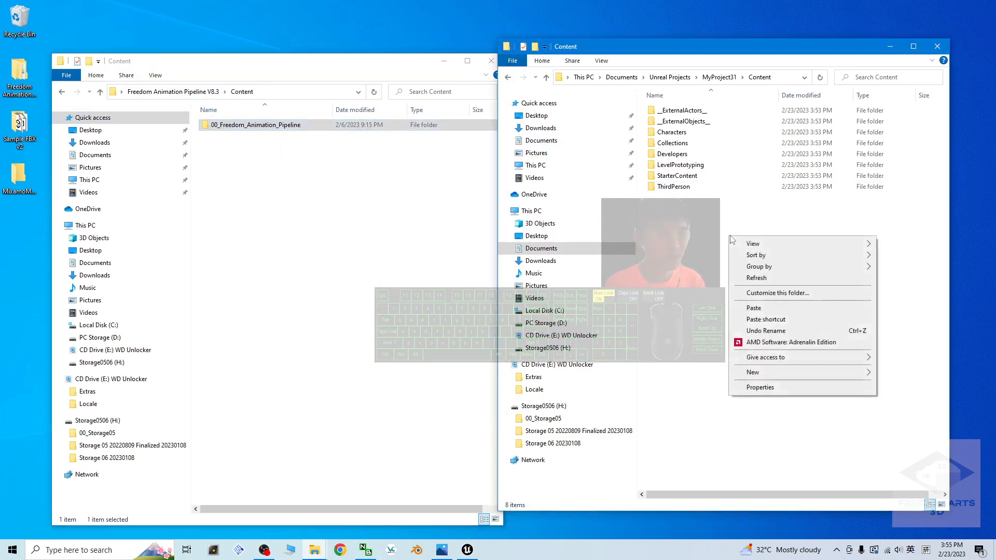
pyautogui.click(761, 308)
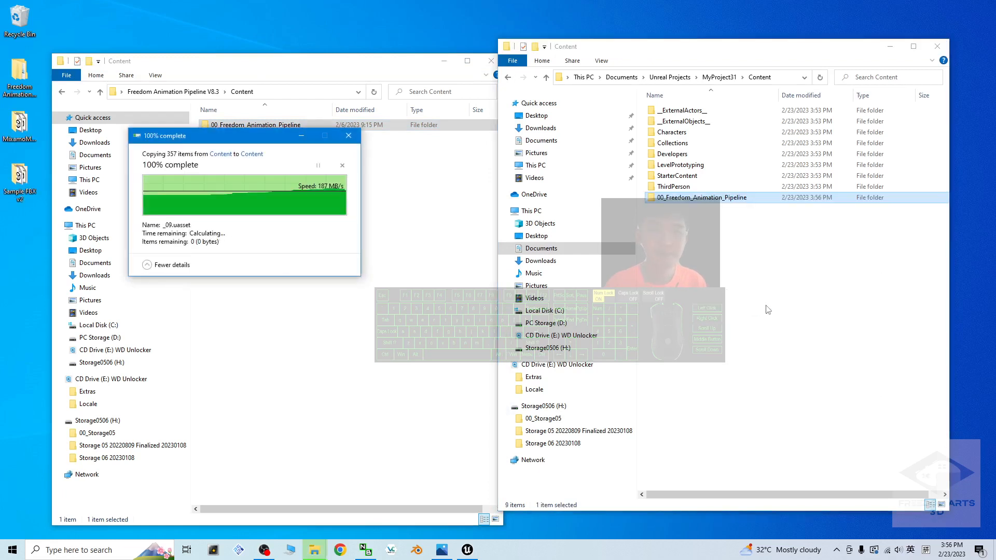
pyautogui.click(425, 60)
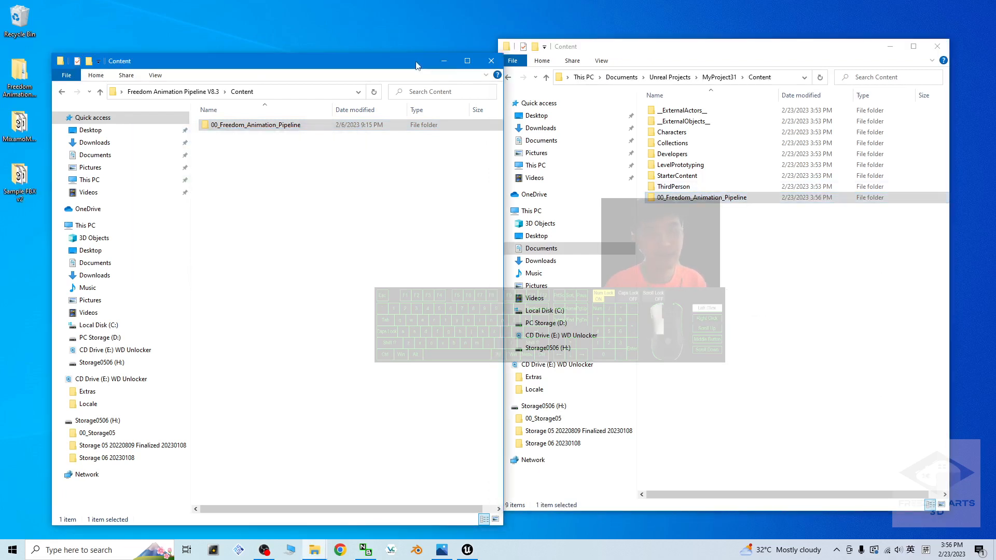
pyautogui.click(491, 60)
pyautogui.click(940, 49)
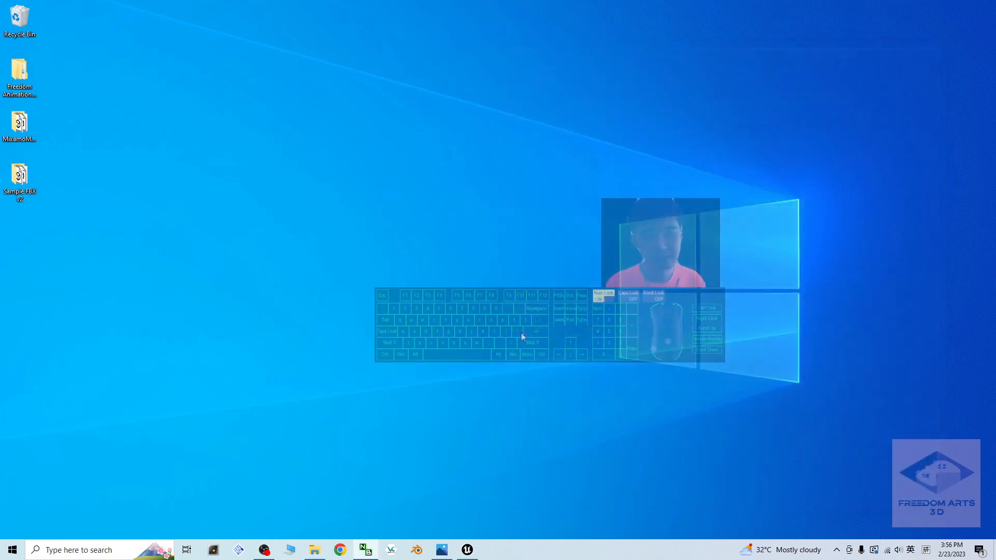
# Switch to the Unreal editor, open Mixamo_Xbot inside 00_Freedom_Animation_Pipeline, and check its Animation subfolder
pyautogui.click(467, 550)
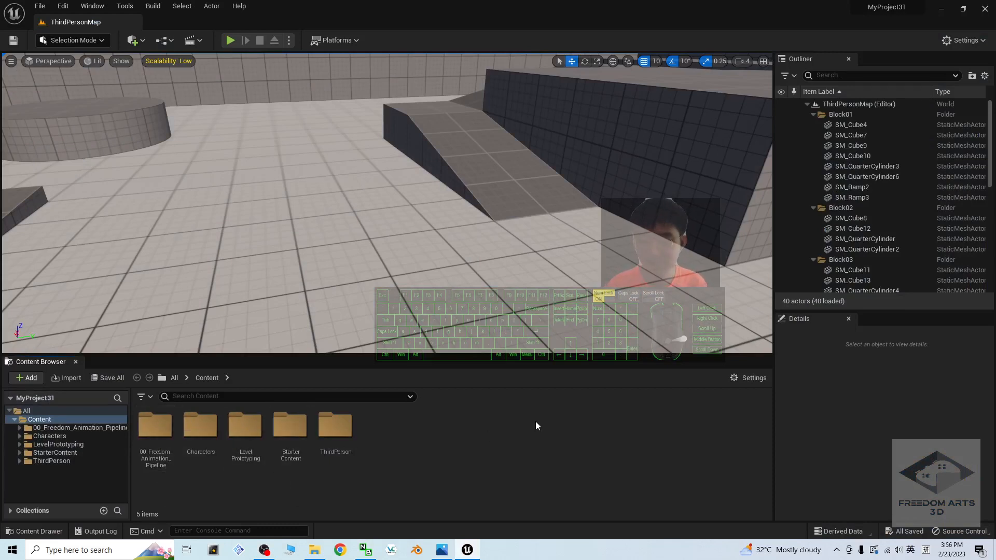
pyautogui.doubleClick(156, 425)
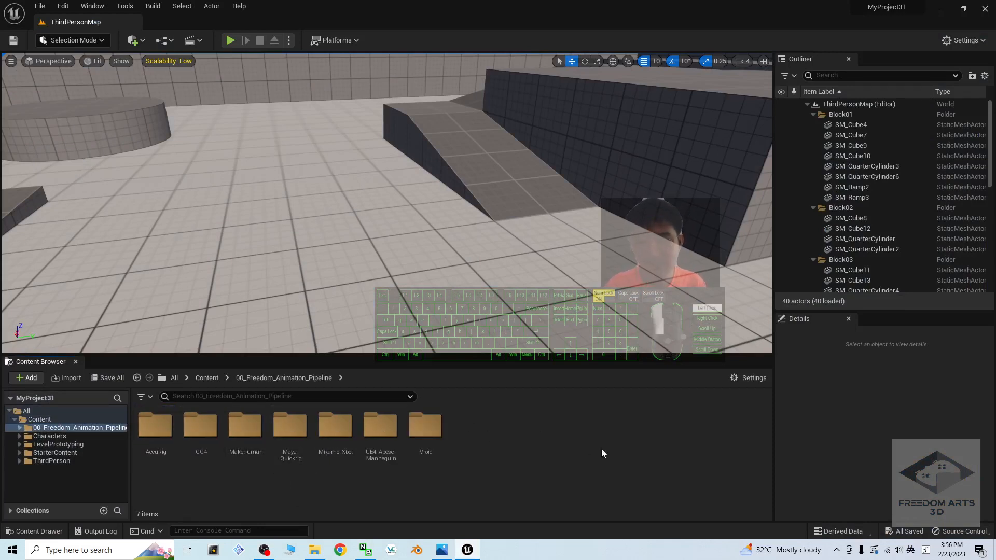
pyautogui.doubleClick(338, 432)
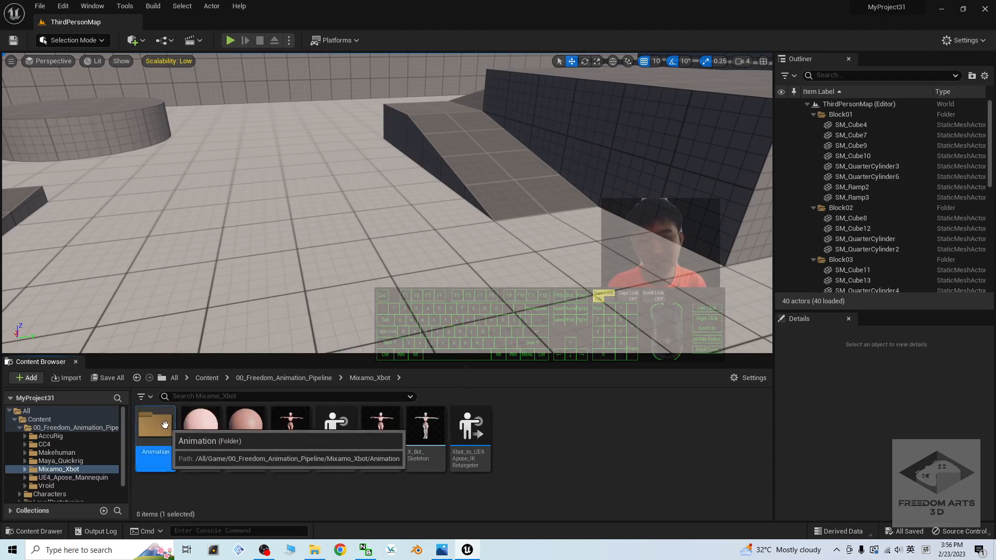
pyautogui.doubleClick(173, 441)
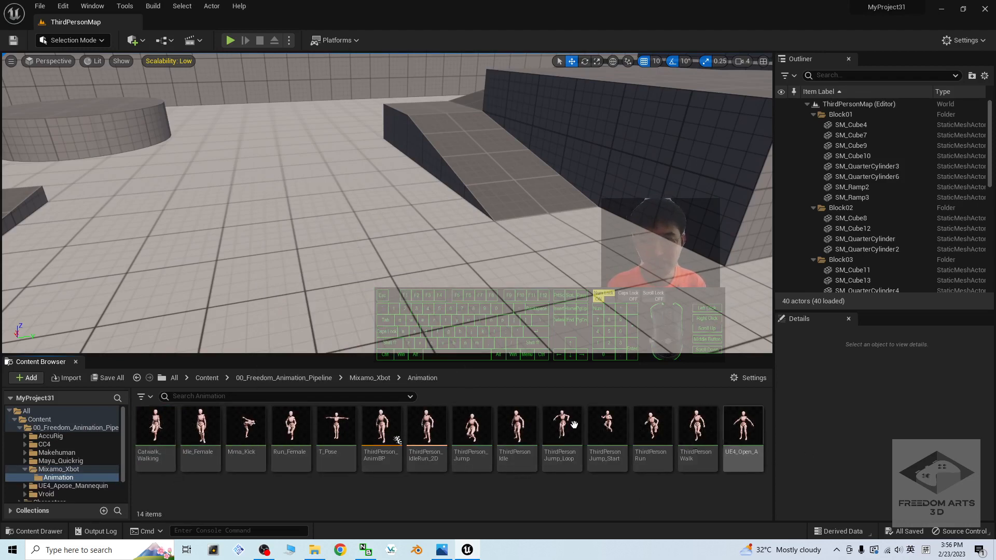
pyautogui.click(377, 379)
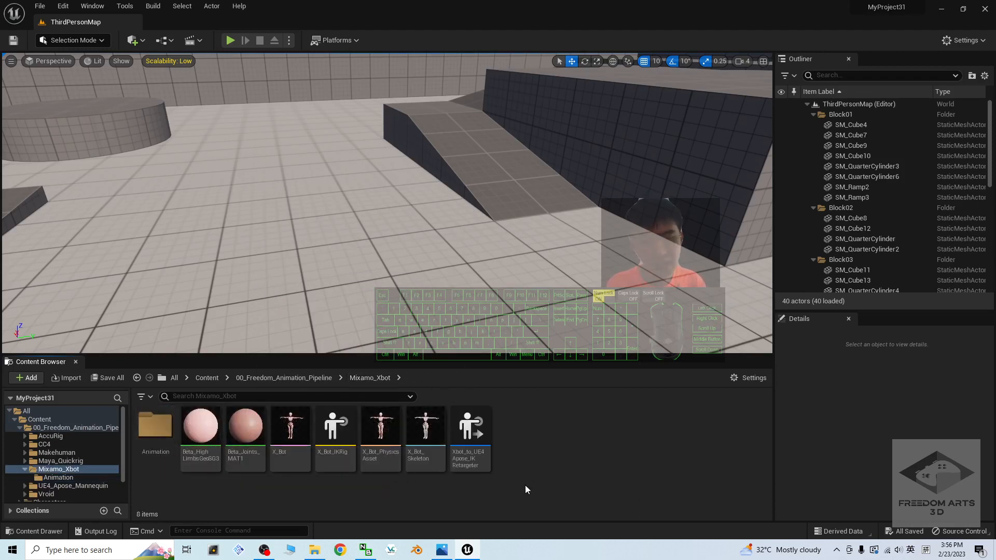
# Create a new folder named Animation02 inside Mixamo_Xbot and open it
pyautogui.rightClick(512, 470)
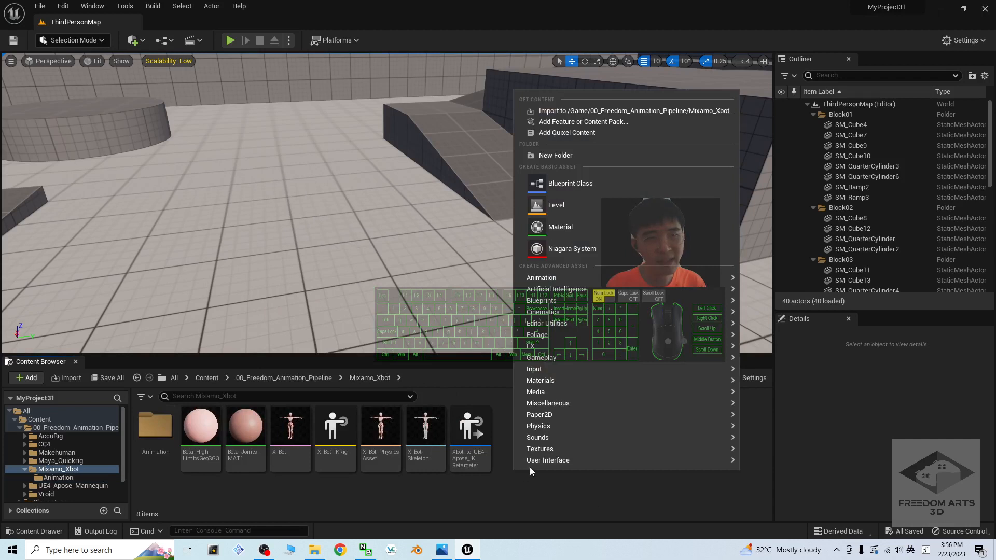
pyautogui.click(573, 156)
pyautogui.write('Anima')
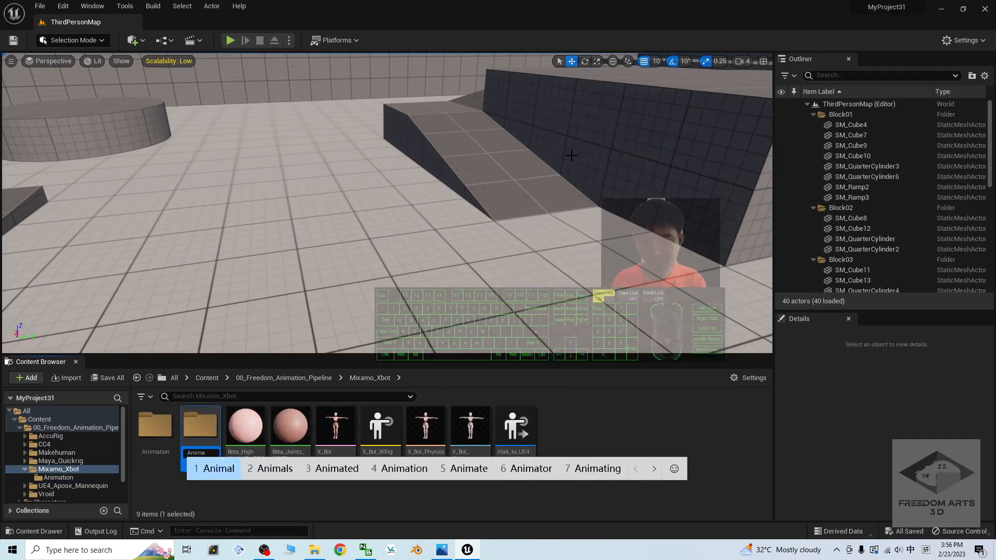
pyautogui.write('tion02')
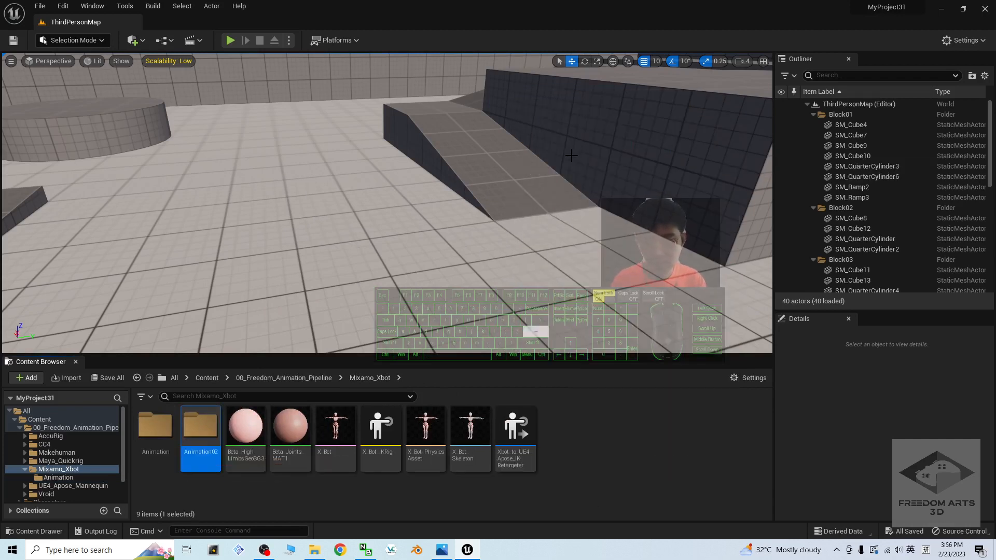
pyautogui.doubleClick(201, 427)
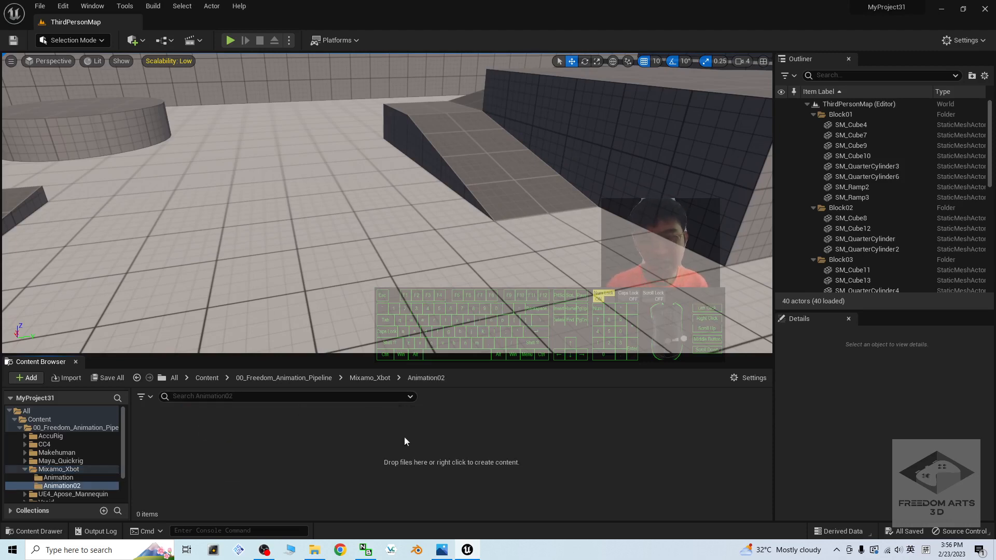
# Restore the Unreal editor to a smaller window and place the desktop's MixamoMotion folder beside it, keeping the FBX files and Animation02 in view
pyautogui.moveTo(425, 7); pyautogui.dragTo(533, 26)
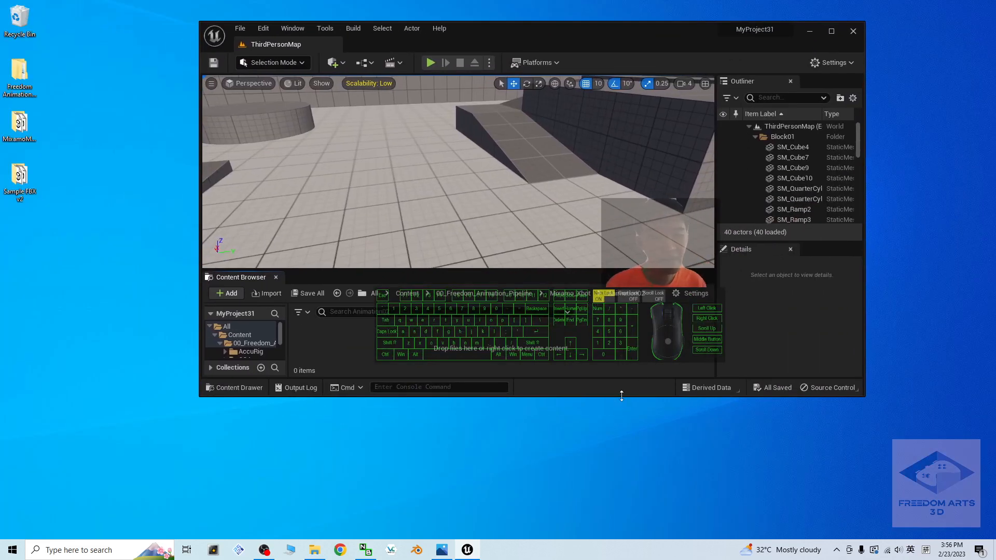
pyautogui.moveTo(622, 396); pyautogui.dragTo(620, 484)
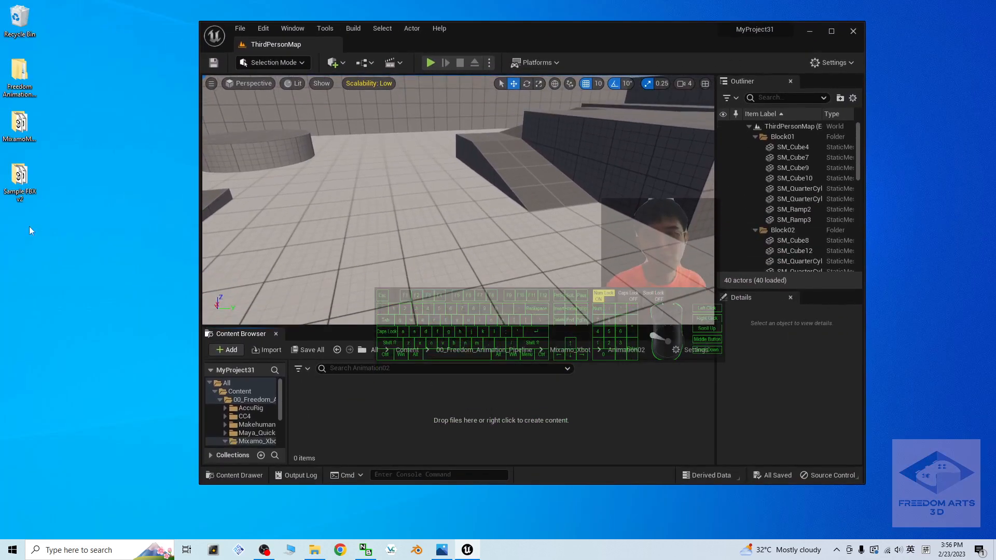
pyautogui.doubleClick(20, 125)
pyautogui.moveTo(194, 61); pyautogui.dragTo(195, 281)
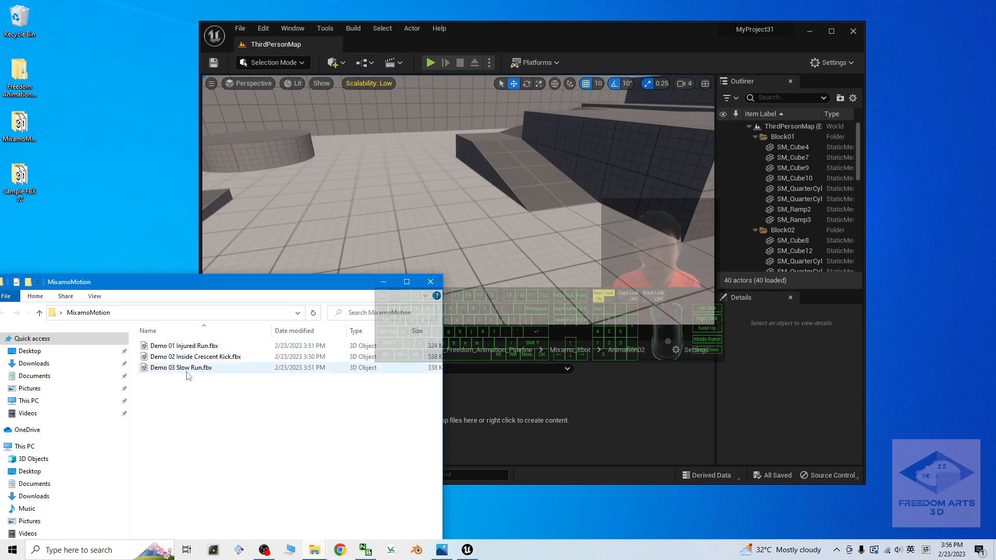
pyautogui.moveTo(299, 282); pyautogui.dragTo(192, 257)
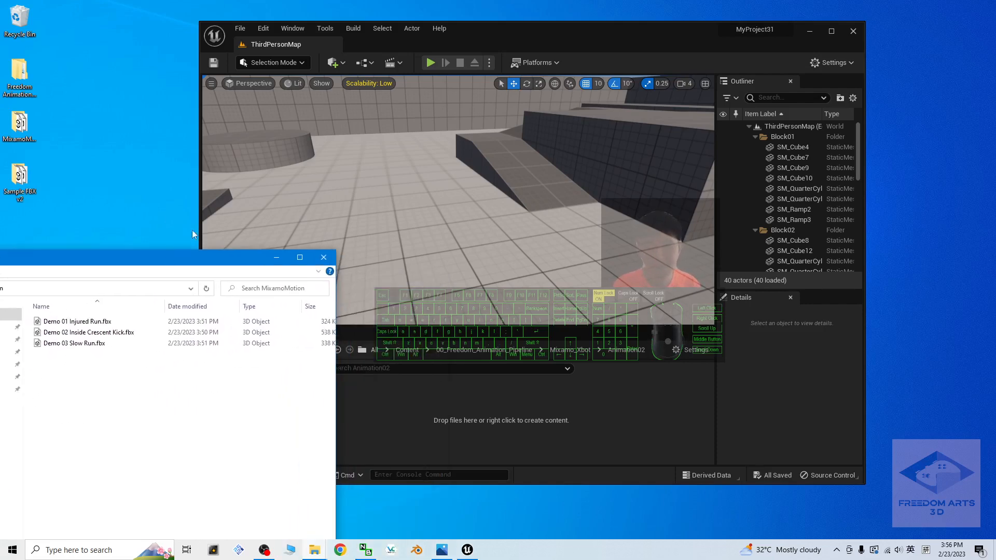
pyautogui.moveTo(601, 47); pyautogui.dragTo(771, 16)
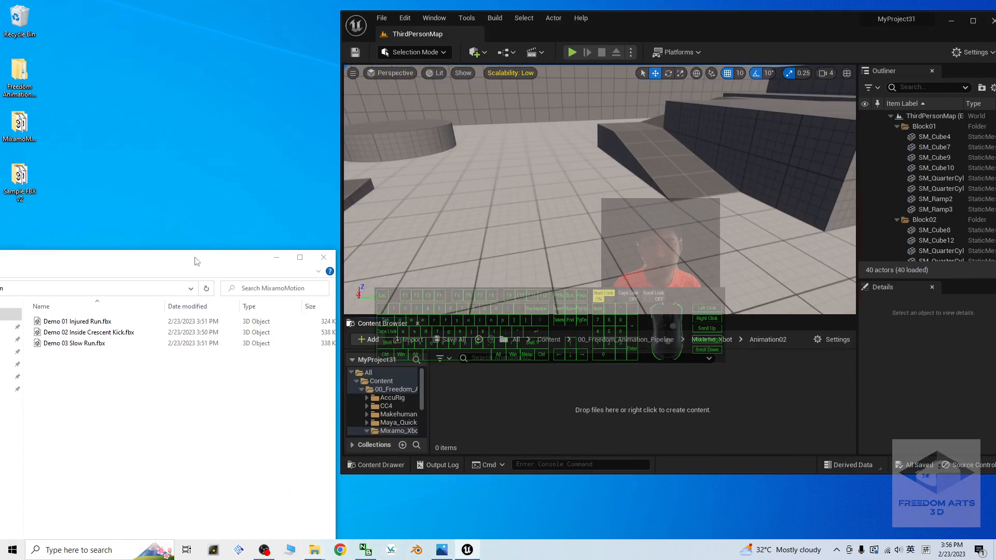
# Bring the three Demo FBX files from MixamoMotion into Animation02 and assign X_Bot_Skeleton as their import skeleton
pyautogui.moveTo(197, 261); pyautogui.dragTo(341, 195)
pyautogui.moveTo(234, 355); pyautogui.dragTo(557, 397)
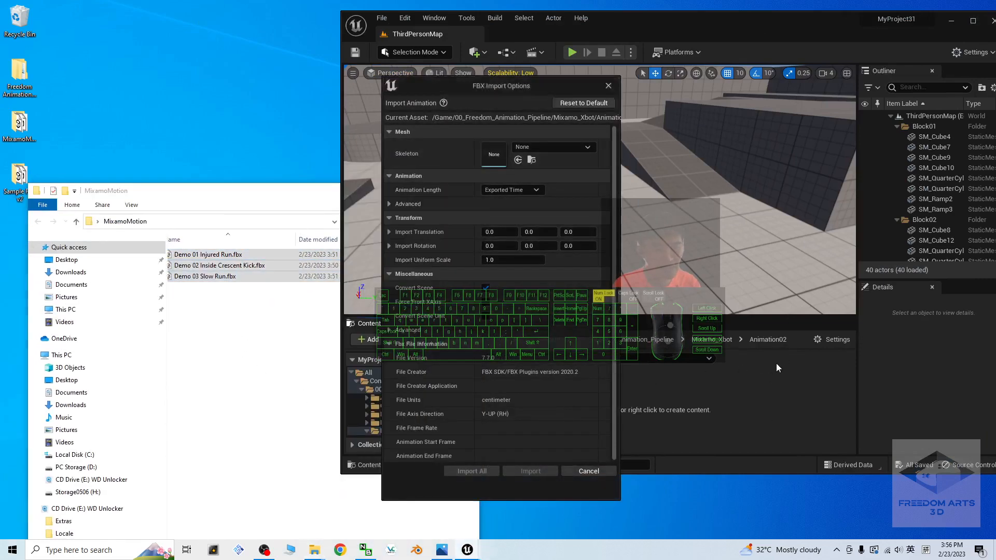
pyautogui.click(561, 148)
pyautogui.scroll(-2, 661, 272)
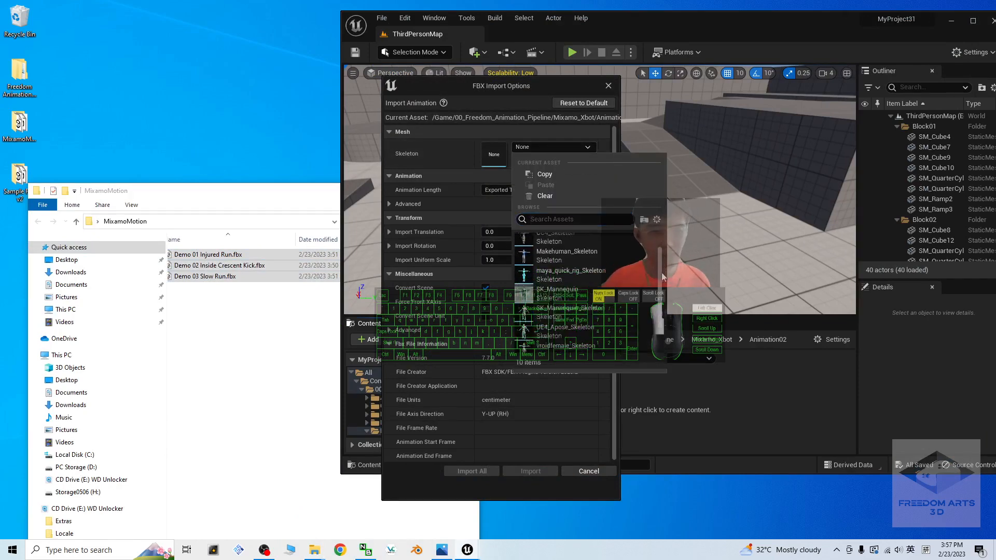
pyautogui.scroll(-3, 662, 272)
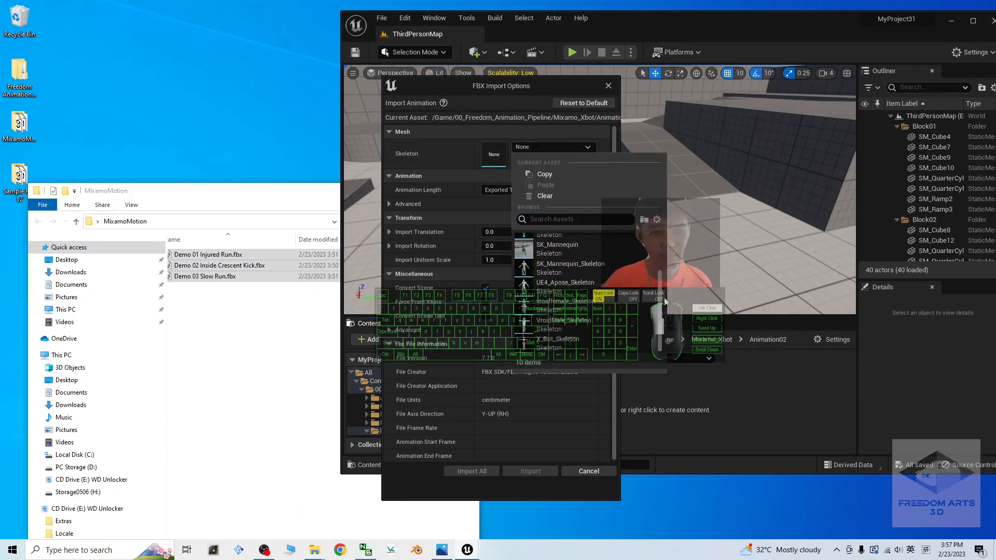
pyautogui.click(565, 352)
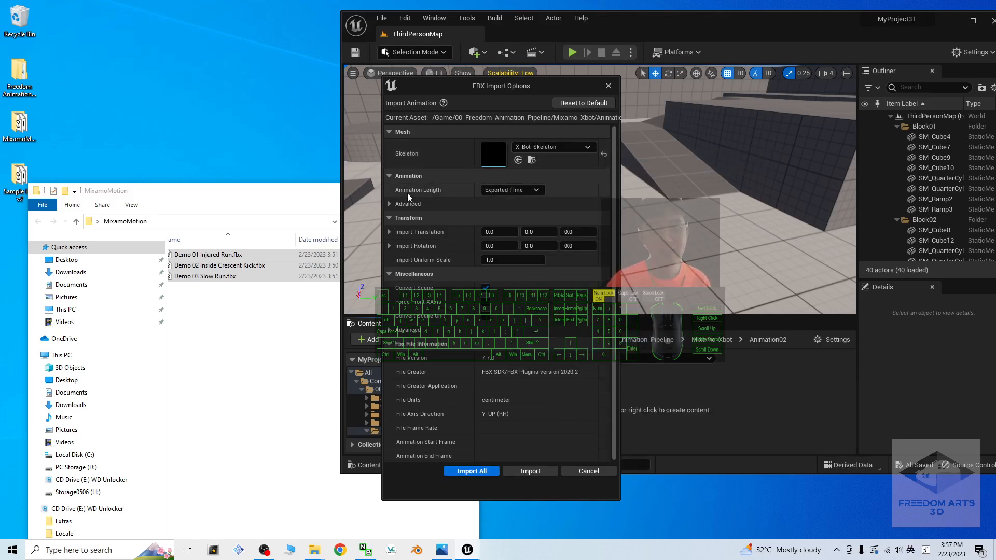
# Set the import's animation length to Animated Time and import all three animations
pyautogui.click(506, 189)
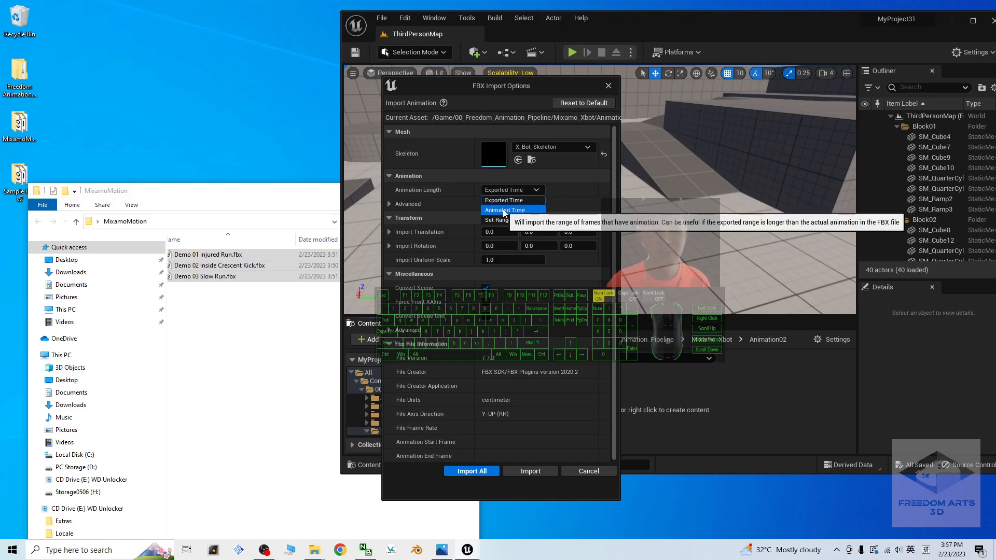
pyautogui.click(504, 210)
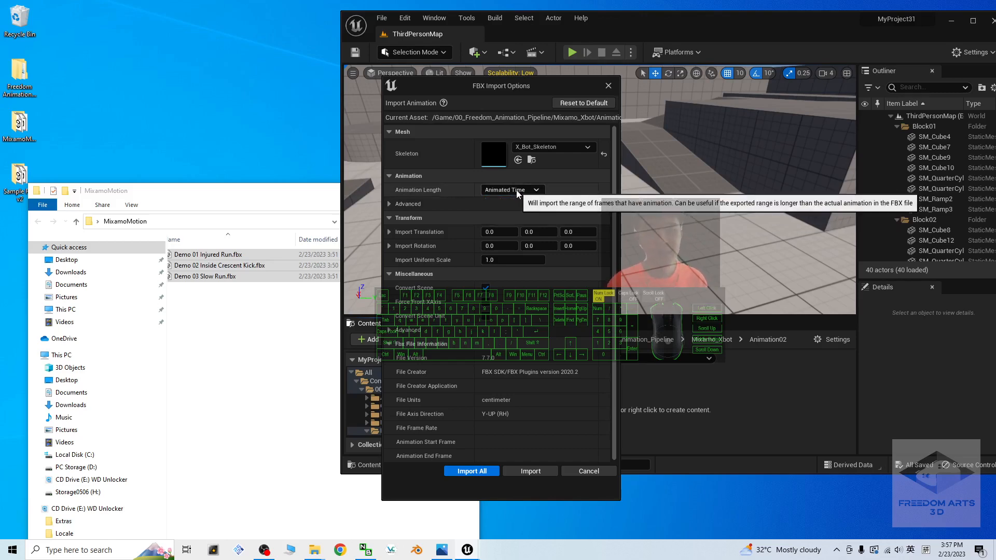
pyautogui.click(494, 473)
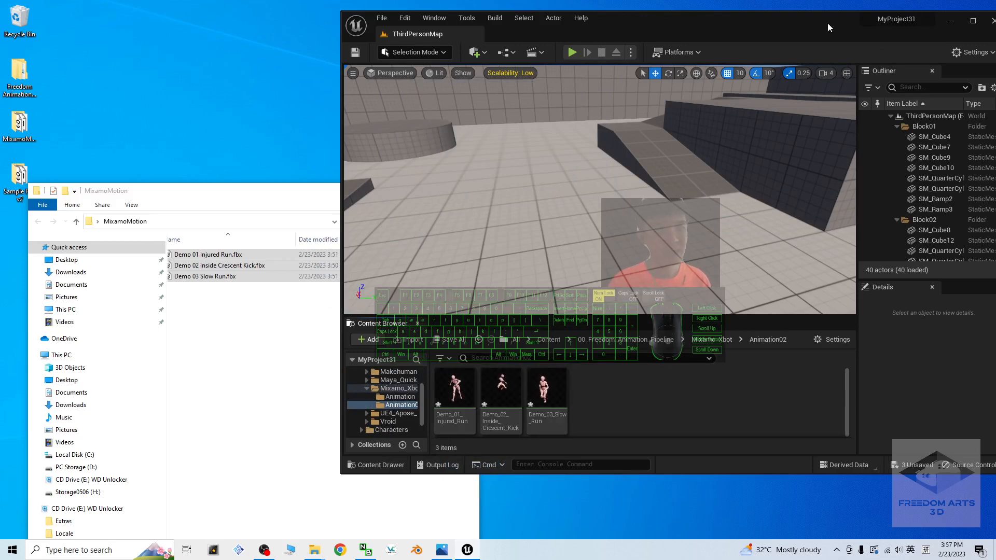
# Maximize the Unreal editor, preview the Demo_01_Injured_Run animation up close, and close its editor
pyautogui.moveTo(827, 23); pyautogui.dragTo(720, 2)
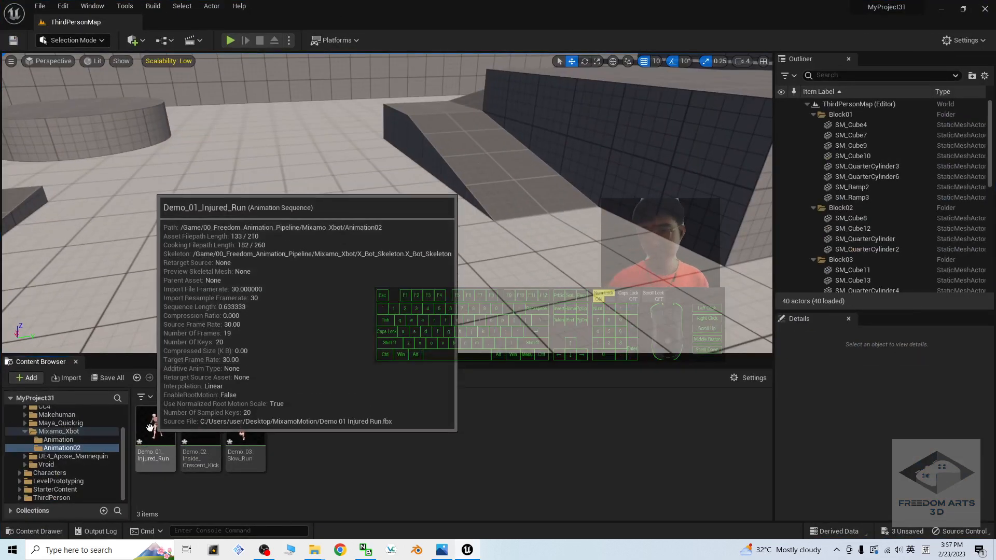
pyautogui.moveTo(157, 433)
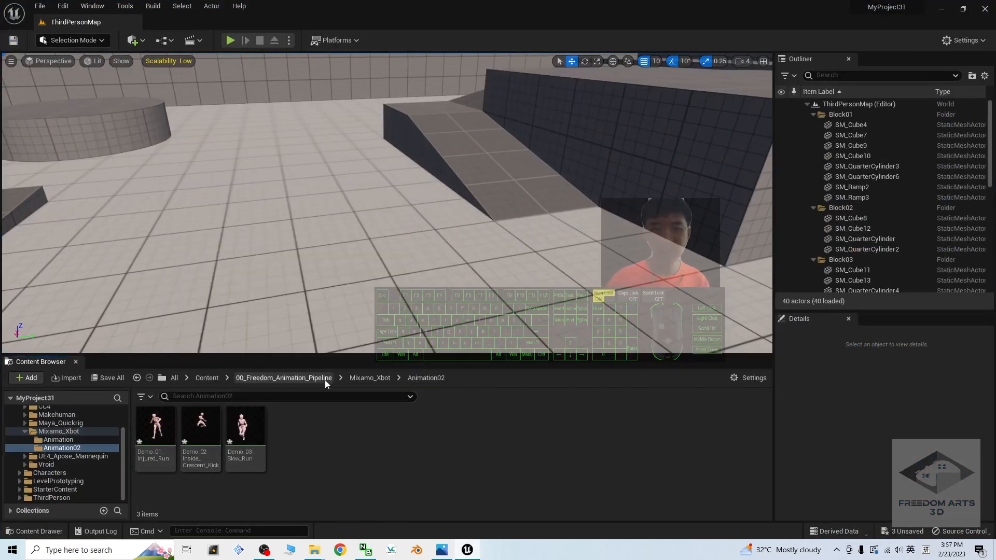
pyautogui.click(153, 422)
pyautogui.doubleClick(154, 425)
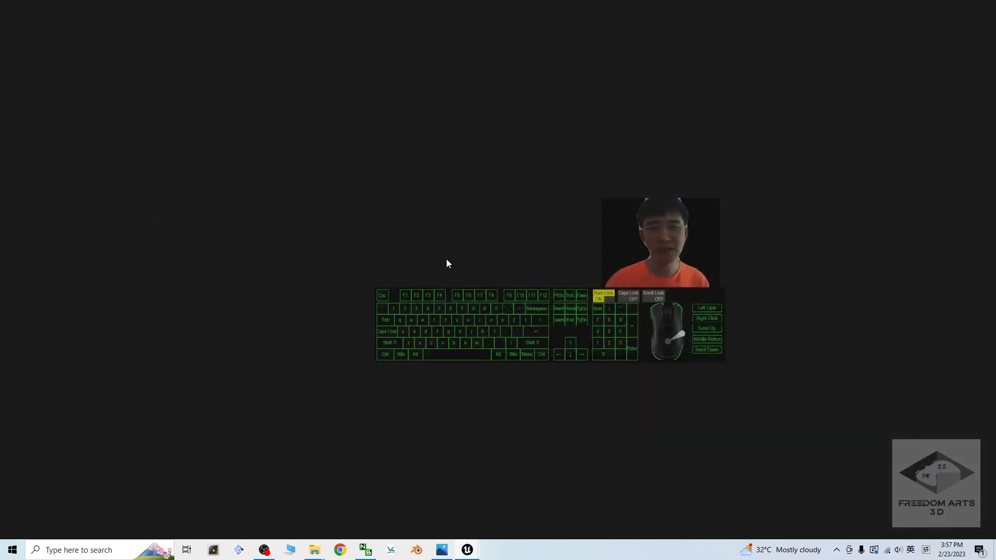
pyautogui.scroll(5, 591, 209)
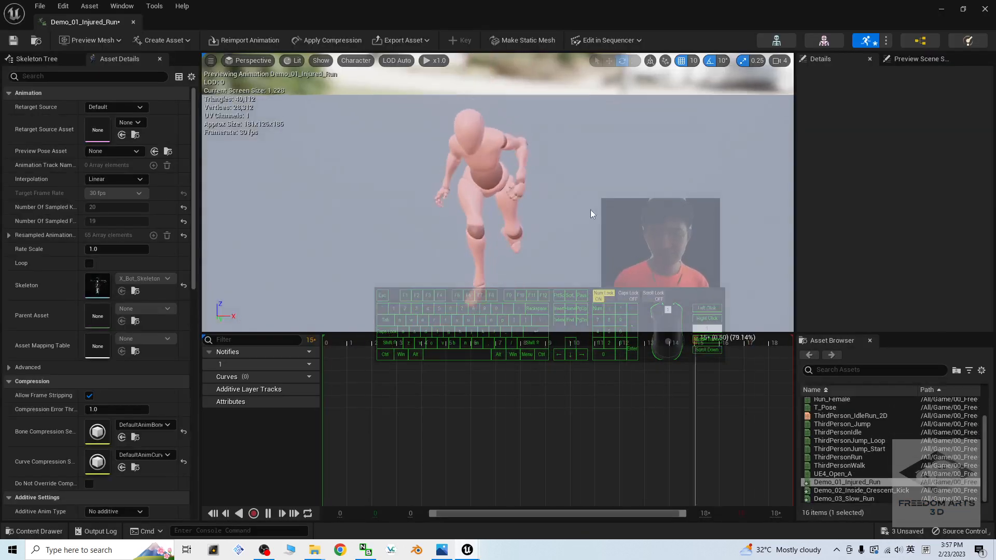
pyautogui.moveTo(590, 209)
pyautogui.keyDown('alt'); pyautogui.mouseDown()
pyautogui.moveTo(529, 220)
pyautogui.moveTo(597, 233)
pyautogui.moveTo(664, 228)
pyautogui.moveTo(586, 209)
pyautogui.mouseUp(); pyautogui.keyUp('alt')
pyautogui.click(986, 7)
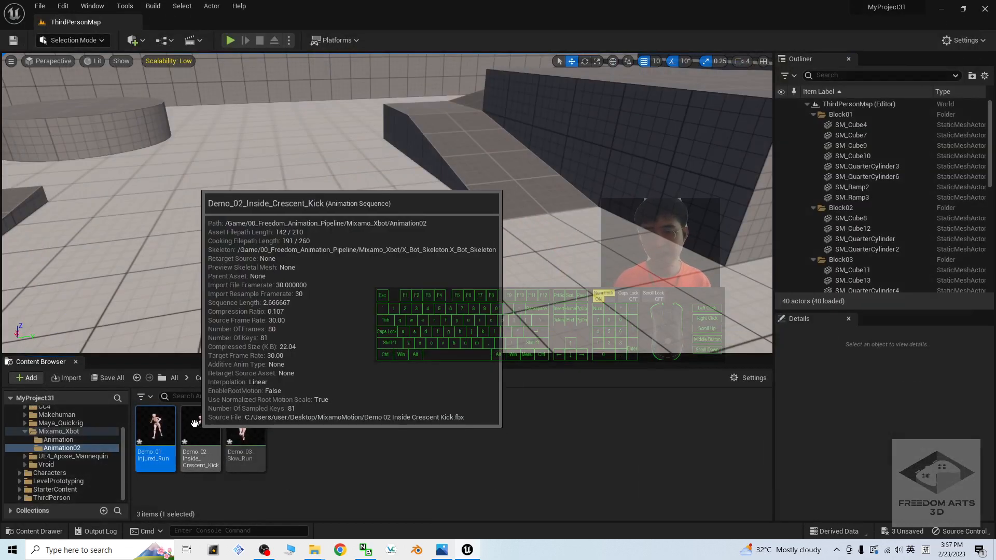
# Preview the Demo_02_Inside_Crescent_Kick animation from another angle and close its editor
pyautogui.doubleClick(191, 424)
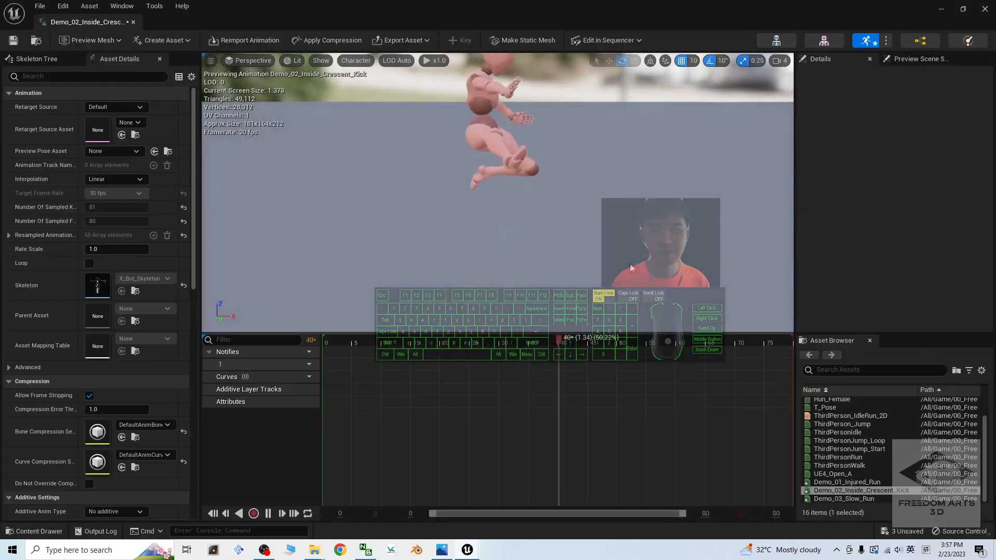
pyautogui.keyDown('alt'); pyautogui.moveTo(563, 260); pyautogui.dragTo(660, 257); pyautogui.keyUp('alt')
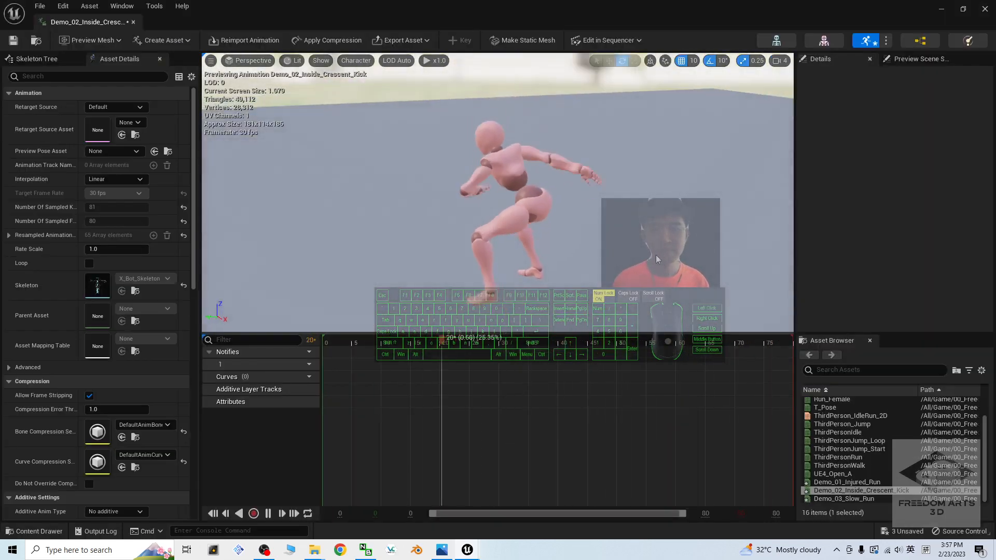
pyautogui.click(985, 9)
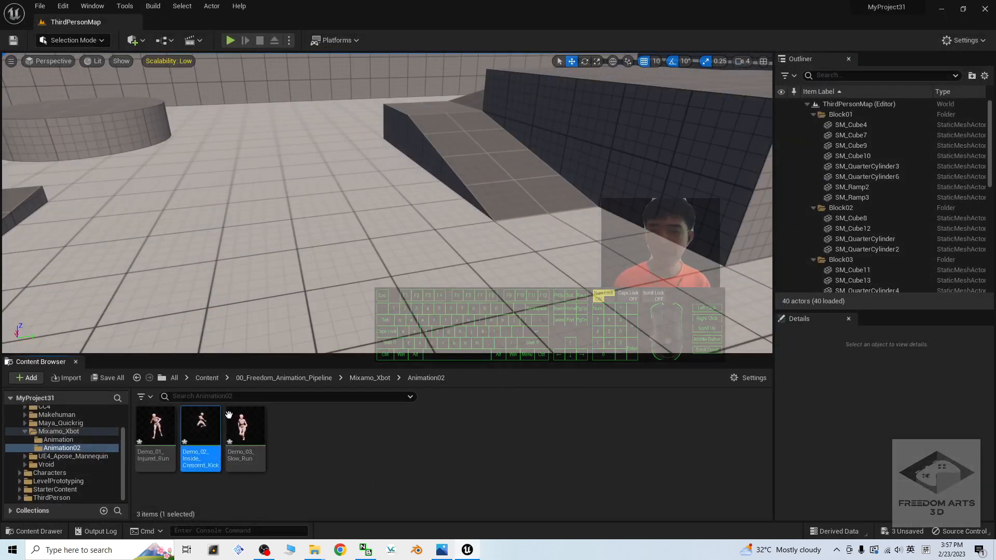
# Preview how the character moves in the Demo_03_Slow_Run animation and close its editor
pyautogui.click(359, 467)
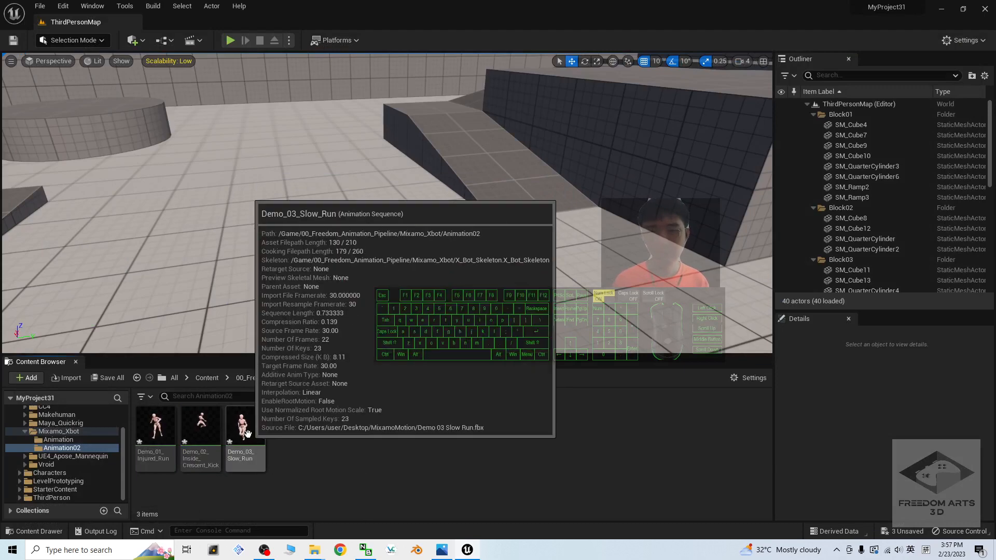
pyautogui.click(246, 435)
pyautogui.doubleClick(246, 435)
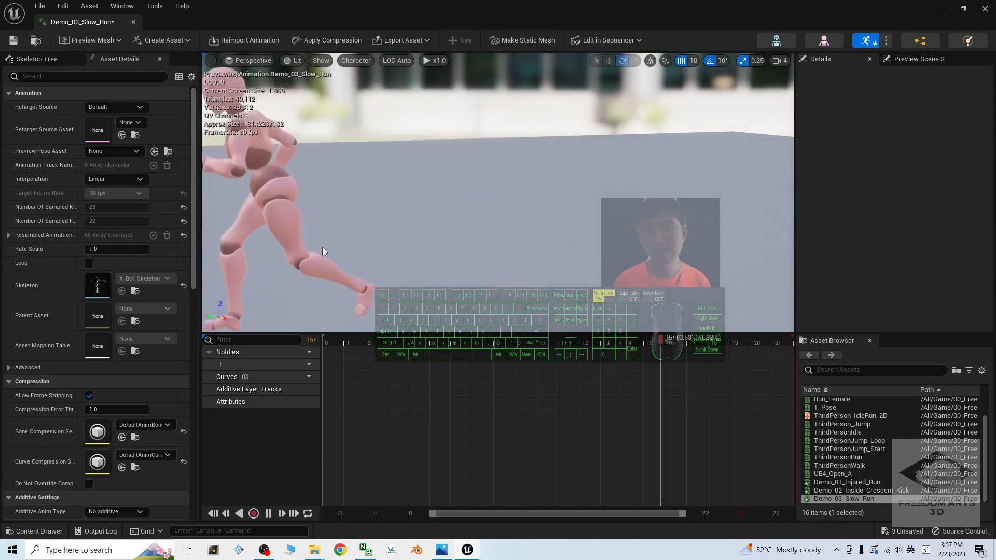
pyautogui.keyDown('alt'); pyautogui.moveTo(268, 247); pyautogui.dragTo(380, 235); pyautogui.keyUp('alt')
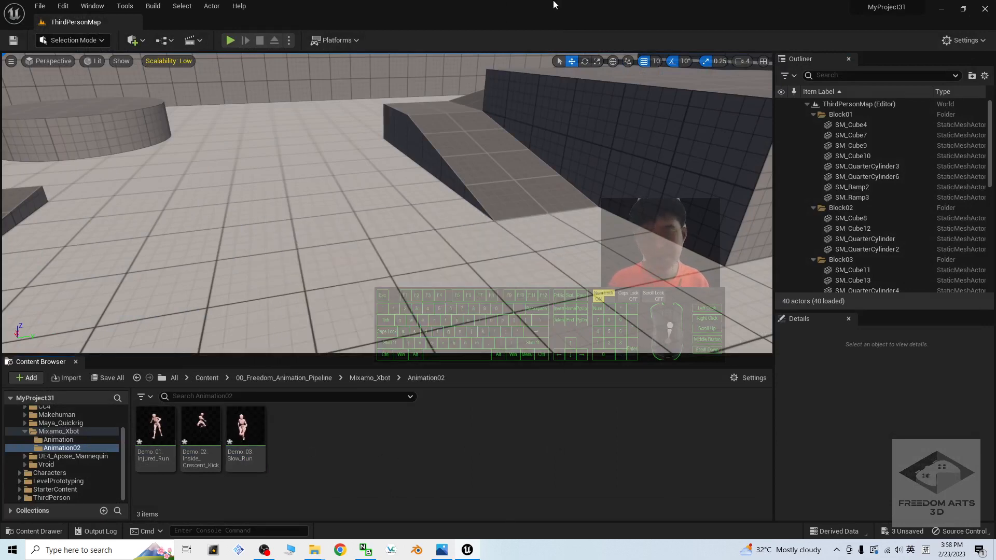
# Go back to the project's Content folder, shrink the Unreal window, and open the desktop's Sample FBX v2 folder
pyautogui.click(217, 380)
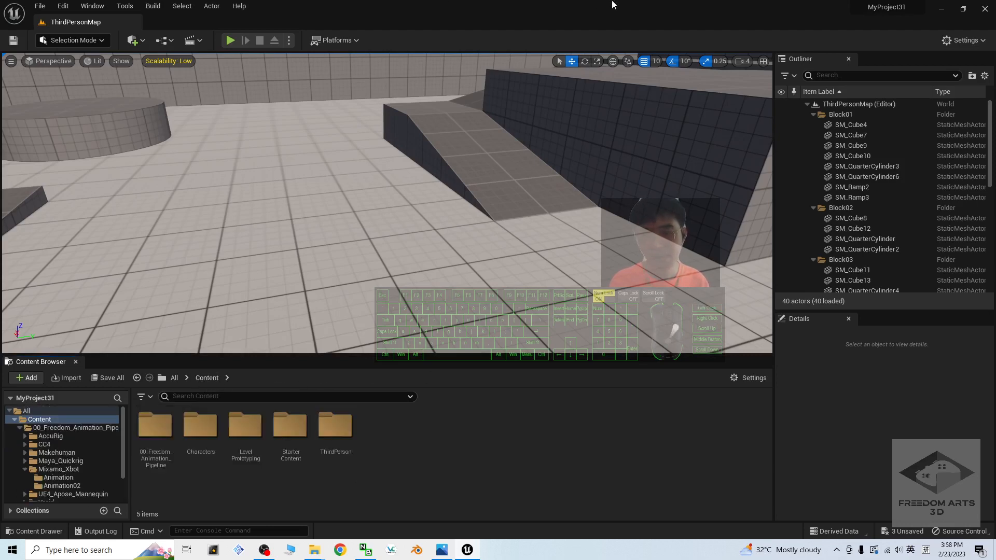
pyautogui.moveTo(502, 6); pyautogui.dragTo(634, 38)
pyautogui.moveTo(244, 192); pyautogui.dragTo(288, 192)
pyautogui.click(511, 191)
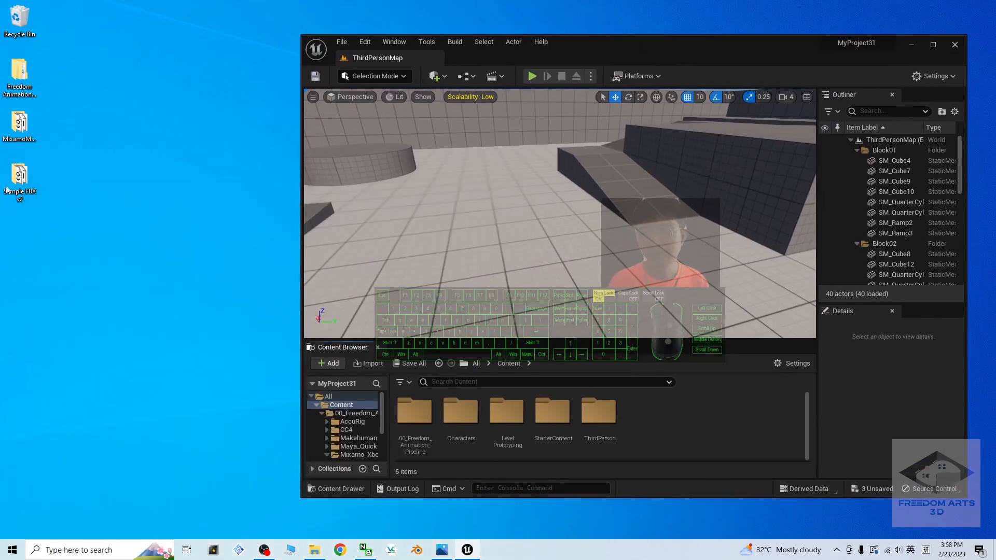
pyautogui.doubleClick(20, 177)
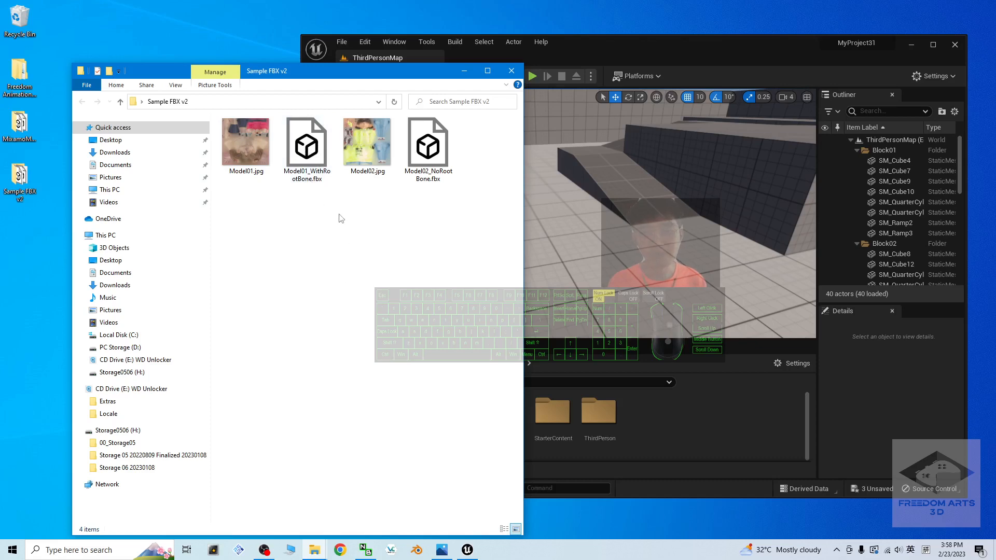
# Inspect Model01_WithRootBone.fbx and Model02_NoRootBone.fbx in 3D Viewer, closing each one after viewing
pyautogui.doubleClick(308, 157)
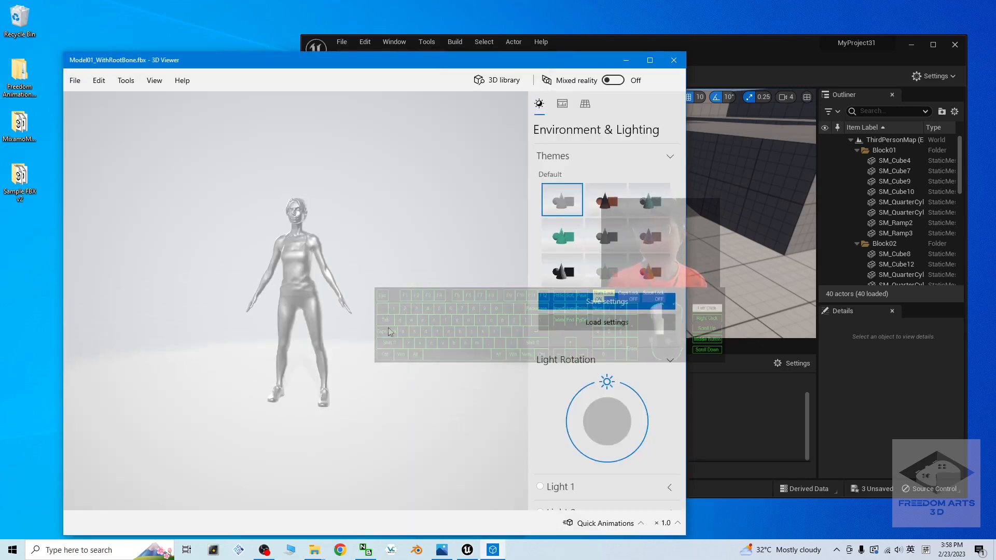
pyautogui.moveTo(318, 368); pyautogui.dragTo(340, 400)
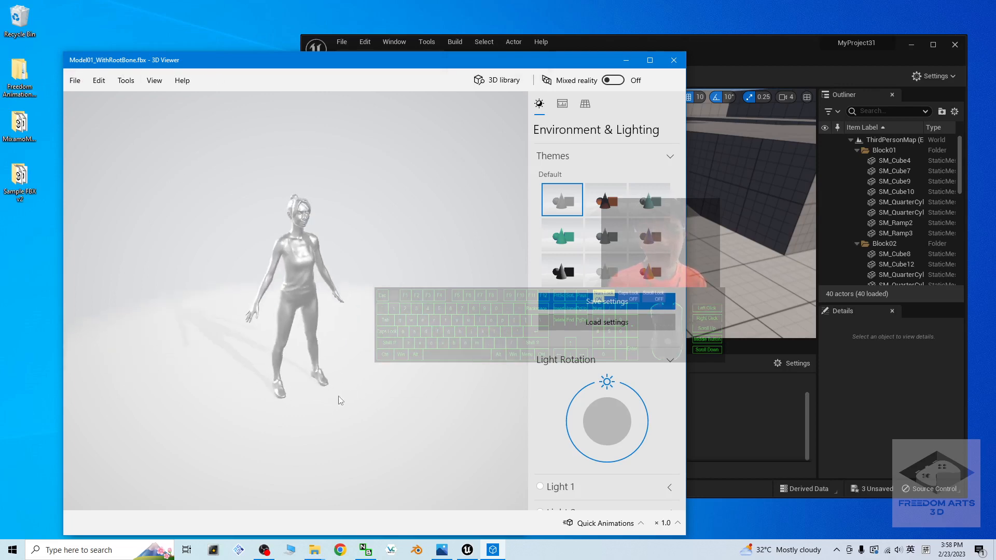
pyautogui.scroll(5, 285, 281)
pyautogui.scroll(-3, 285, 281)
pyautogui.moveTo(404, 312); pyautogui.dragTo(362, 313)
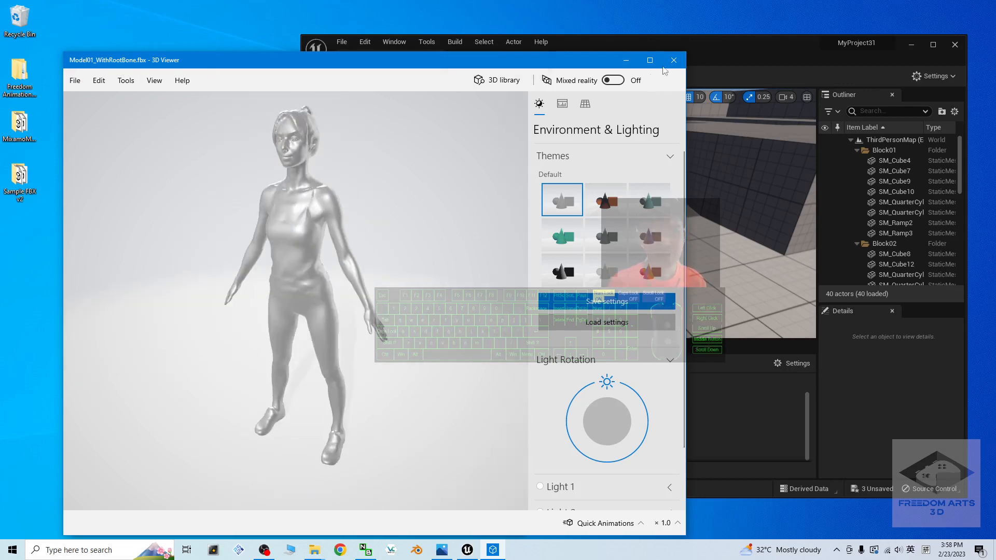
pyautogui.click(674, 61)
pyautogui.doubleClick(433, 146)
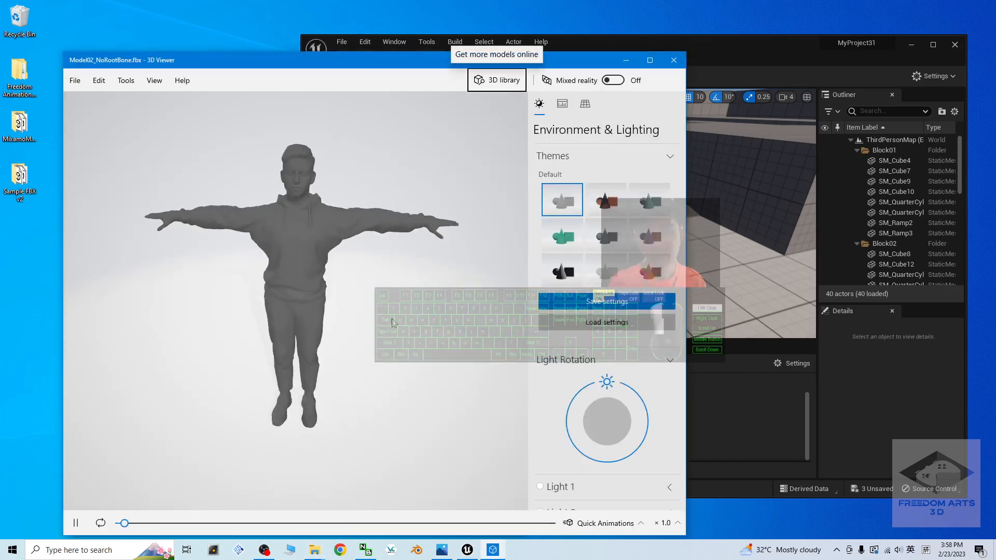
pyautogui.click(674, 60)
# View the texture images Model01.jpg and Model02.jpg at full size and close them
pyautogui.click(364, 156)
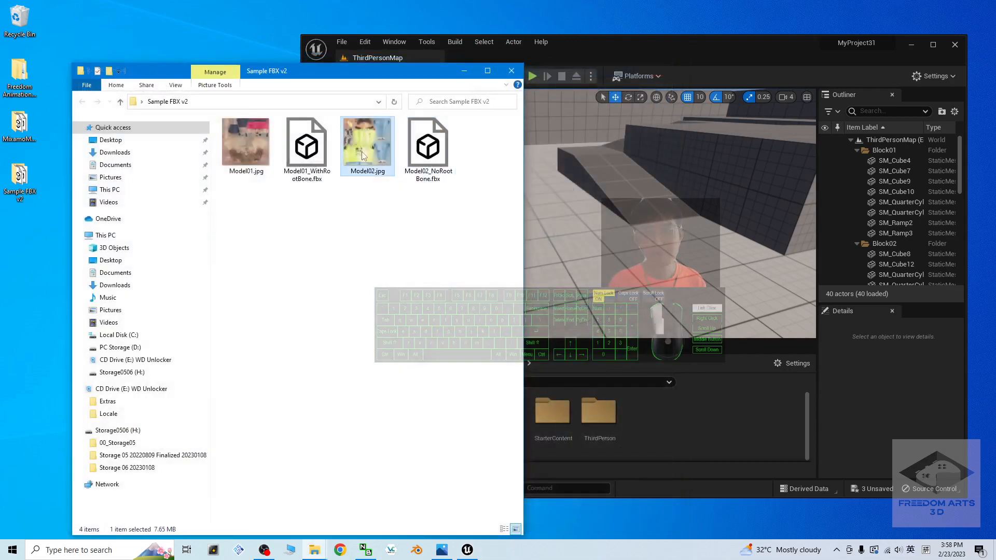
pyautogui.doubleClick(245, 151)
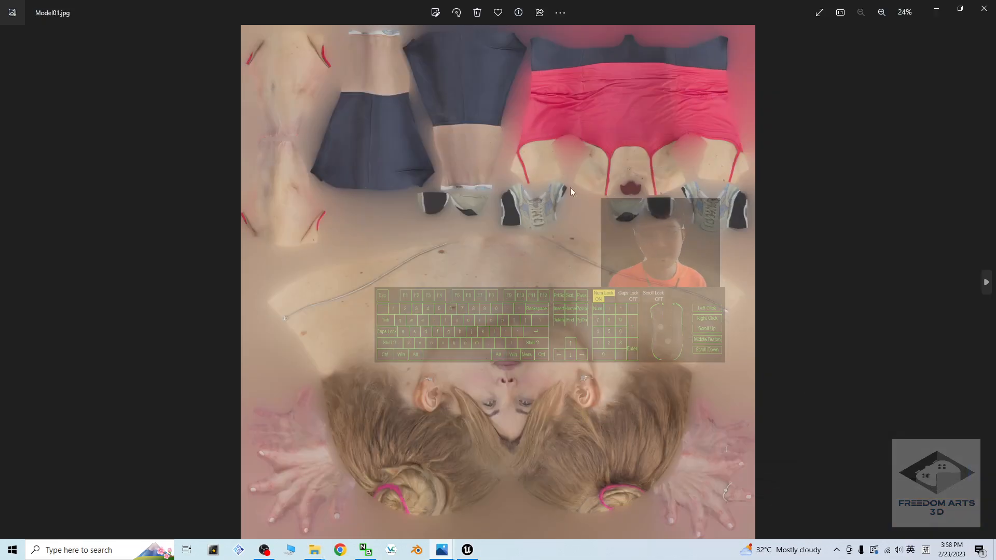
pyautogui.click(984, 9)
pyautogui.doubleClick(380, 142)
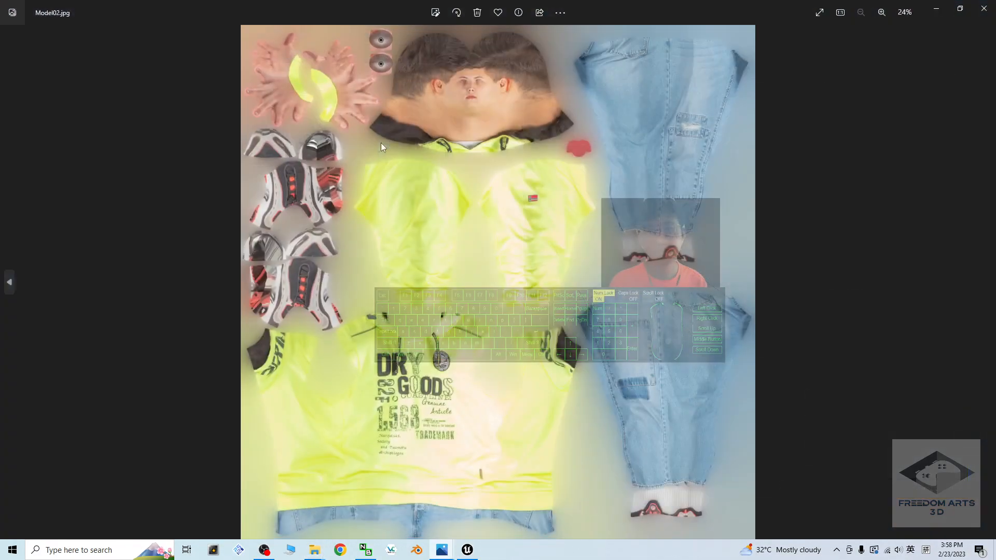
pyautogui.click(984, 9)
# Arrange the Sample FBX v2 window and the Unreal editor side by side, keeping the sample files and Content folder in view
pyautogui.moveTo(468, 218); pyautogui.dragTo(213, 116)
pyautogui.moveTo(323, 76); pyautogui.dragTo(218, 147)
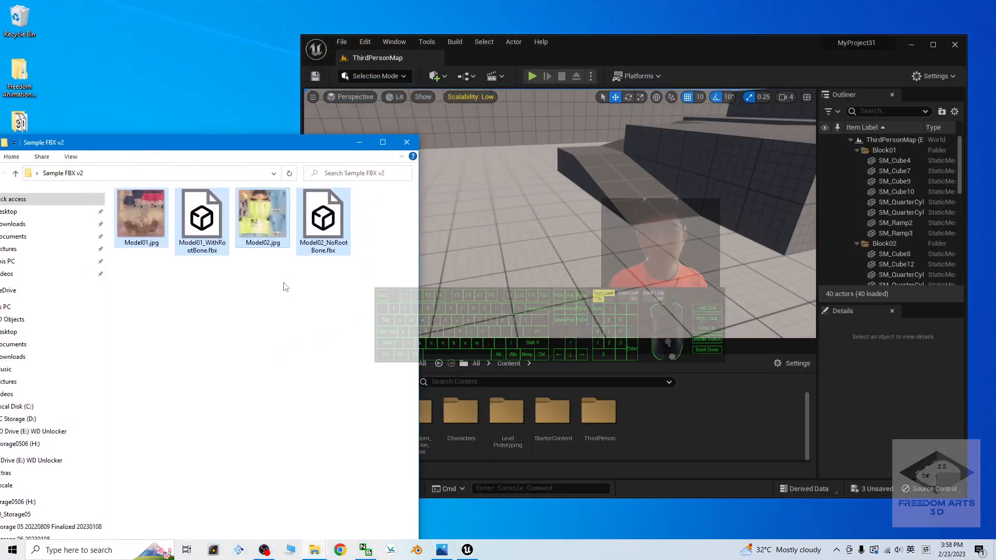
pyautogui.moveTo(664, 42)
pyautogui.mouseDown()
pyautogui.moveTo(655, 21)
pyautogui.moveTo(655, 32)
pyautogui.mouseUp()
pyautogui.click(254, 296)
pyautogui.click(630, 427)
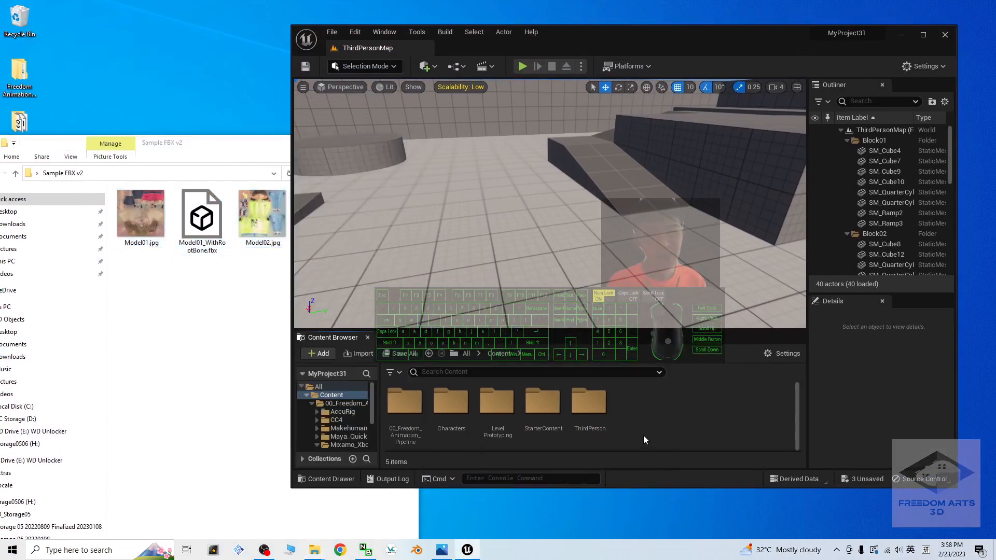
# Create a folder named Model01_WithRootBone in Content, open it, and bring the Sample FBX v2 window forward
pyautogui.rightClick(643, 435)
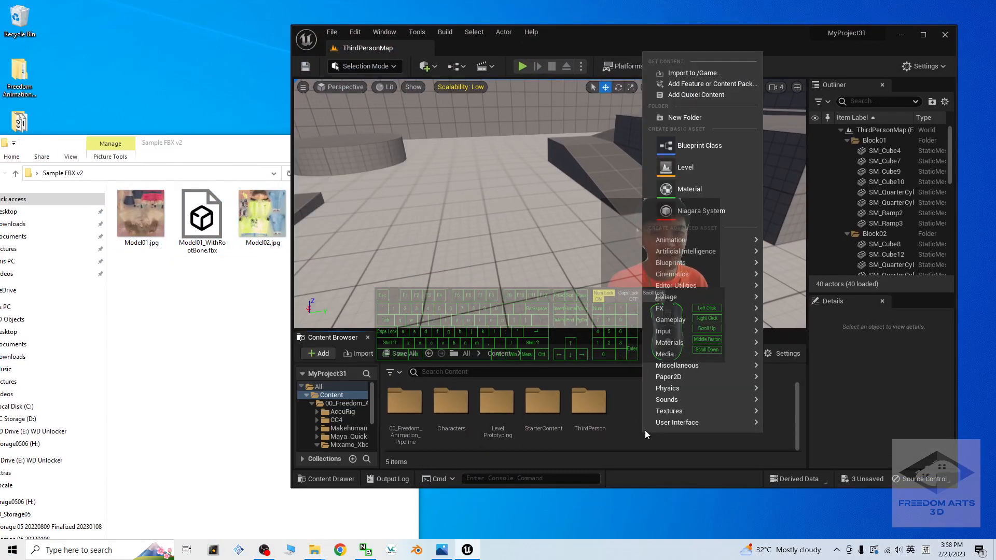
pyautogui.click(680, 118)
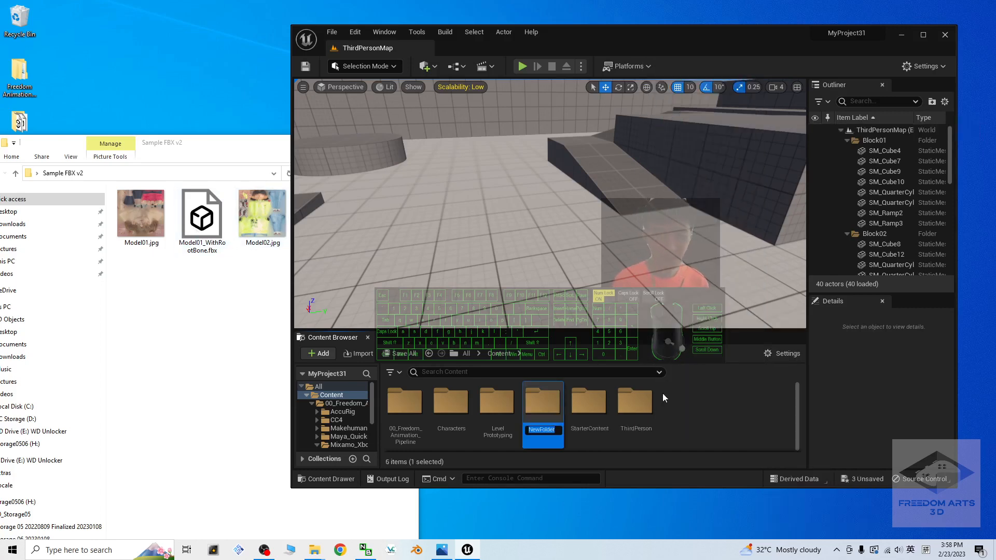
pyautogui.write('Model')
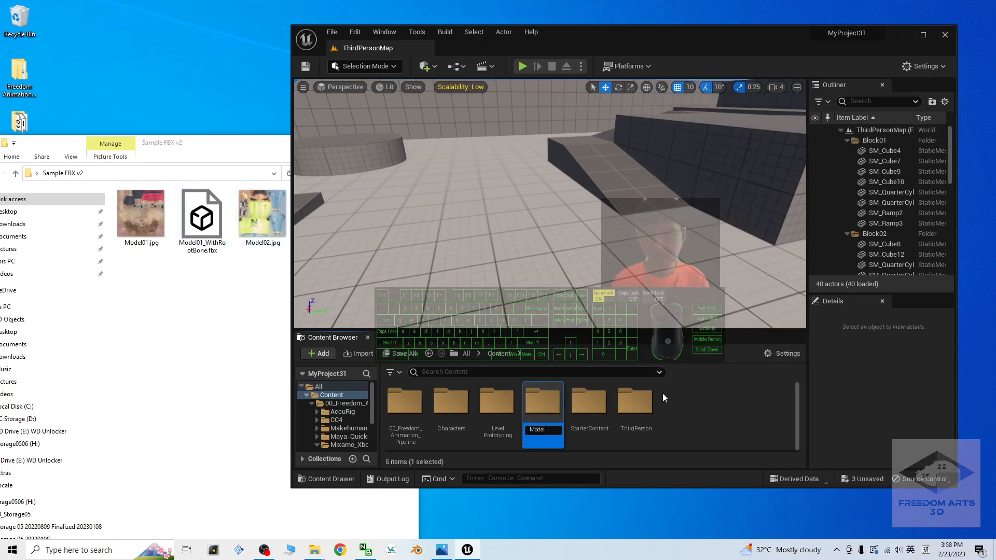
pyautogui.write('01_WithRootBone')
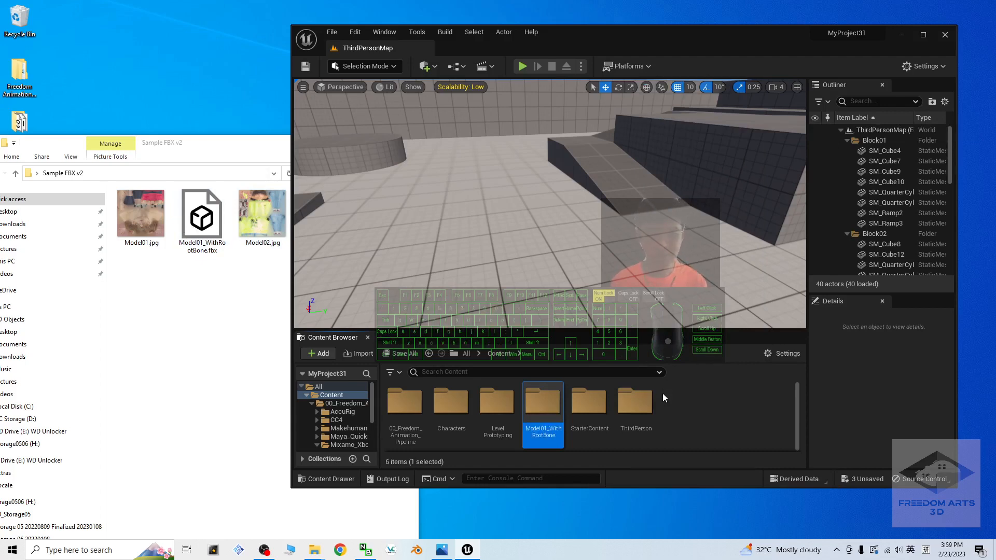
pyautogui.press('Return')
pyautogui.doubleClick(543, 403)
pyautogui.click(190, 292)
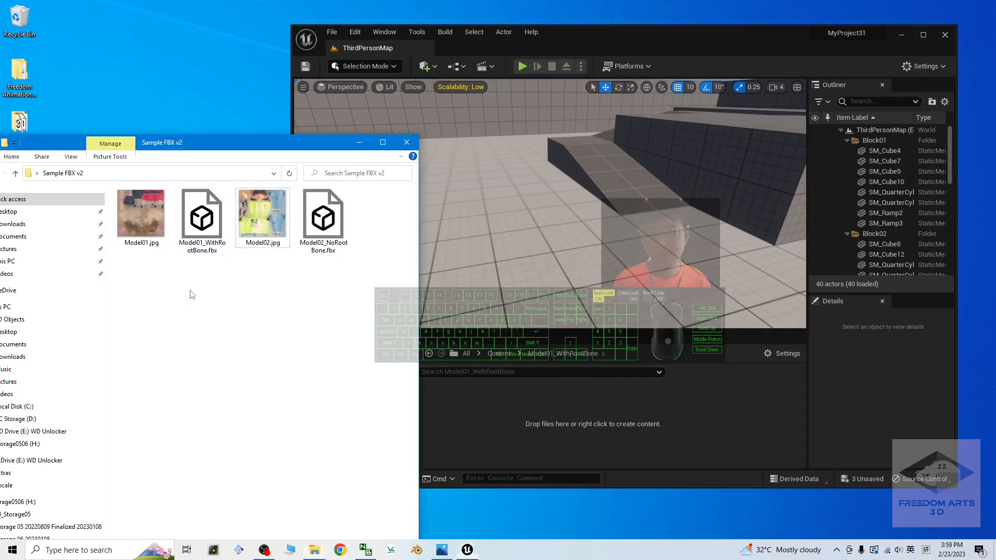
# Import Model01_WithRootBone.fbx into the Model01_WithRootBone folder as a skeletal mesh with the default import options, and dismiss the message log
pyautogui.moveTo(202, 221); pyautogui.dragTo(476, 416)
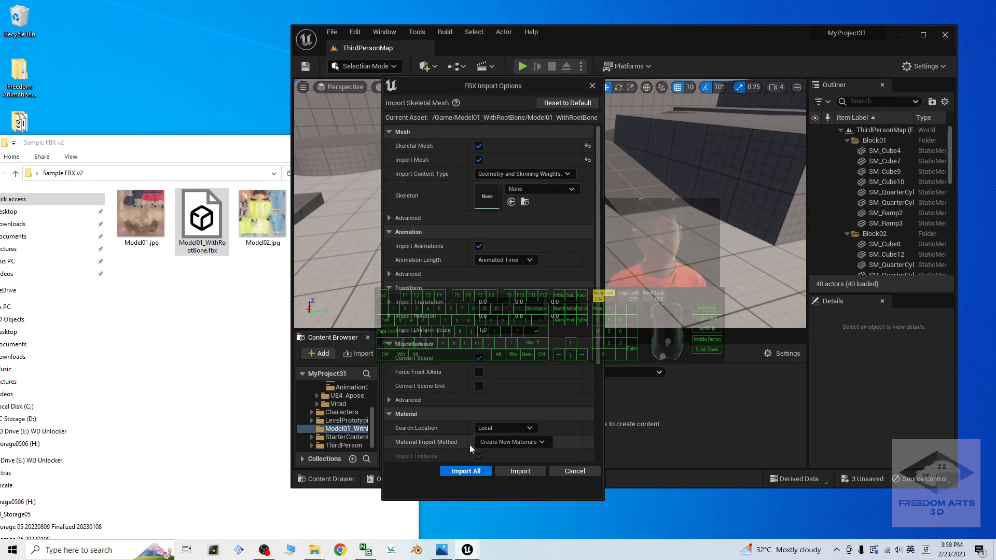
pyautogui.click(472, 473)
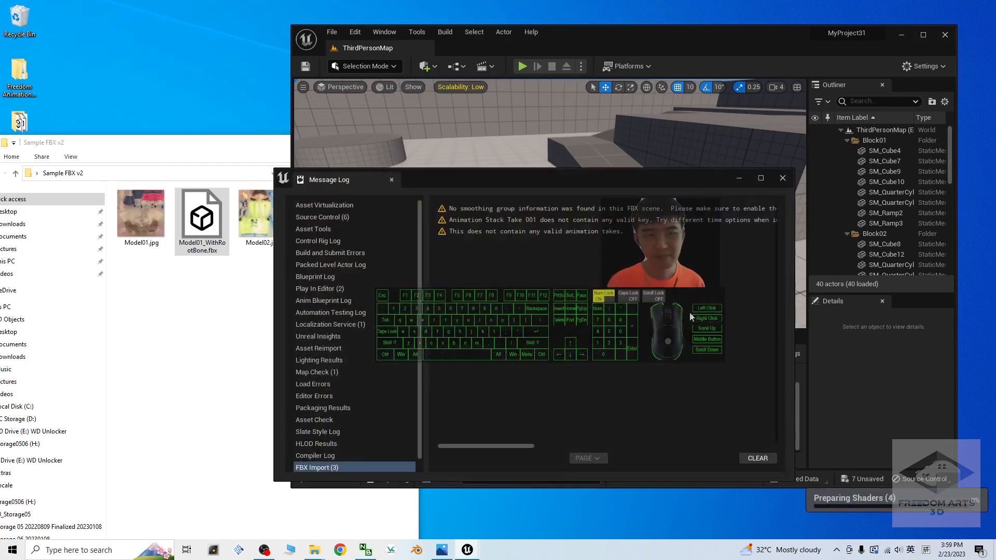
pyautogui.click(783, 178)
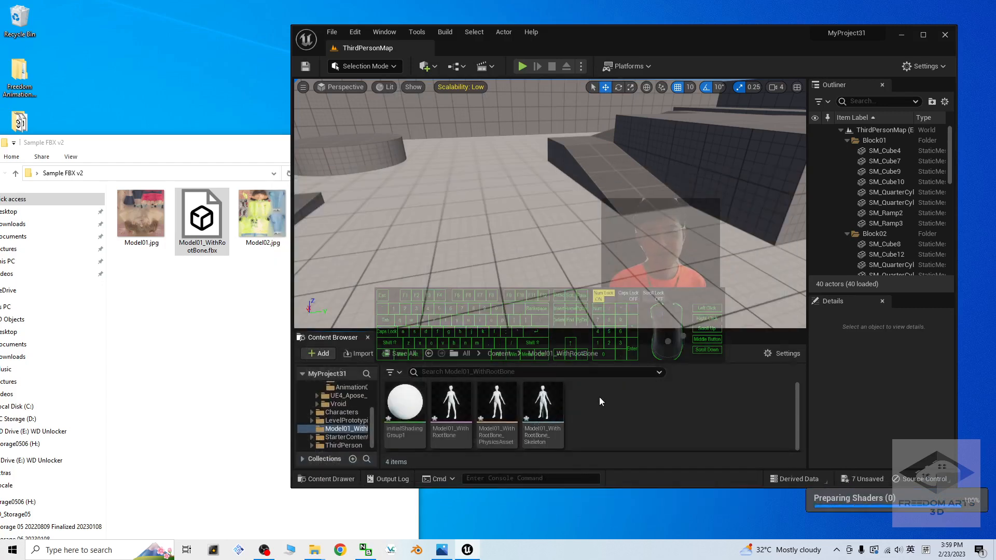
# Inspect the imported Model01_WithRootBone skeletal mesh in its editor and close it
pyautogui.click(923, 34)
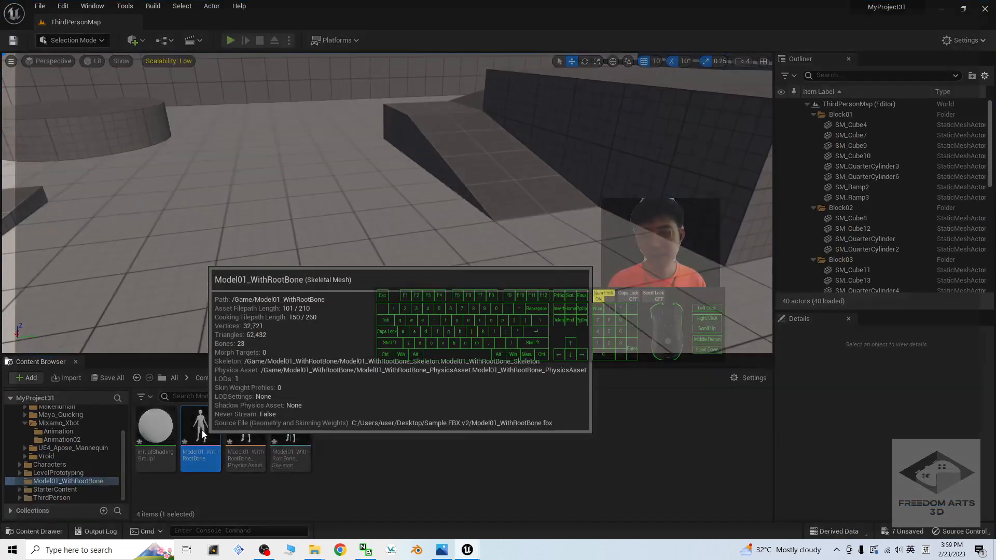
pyautogui.doubleClick(200, 427)
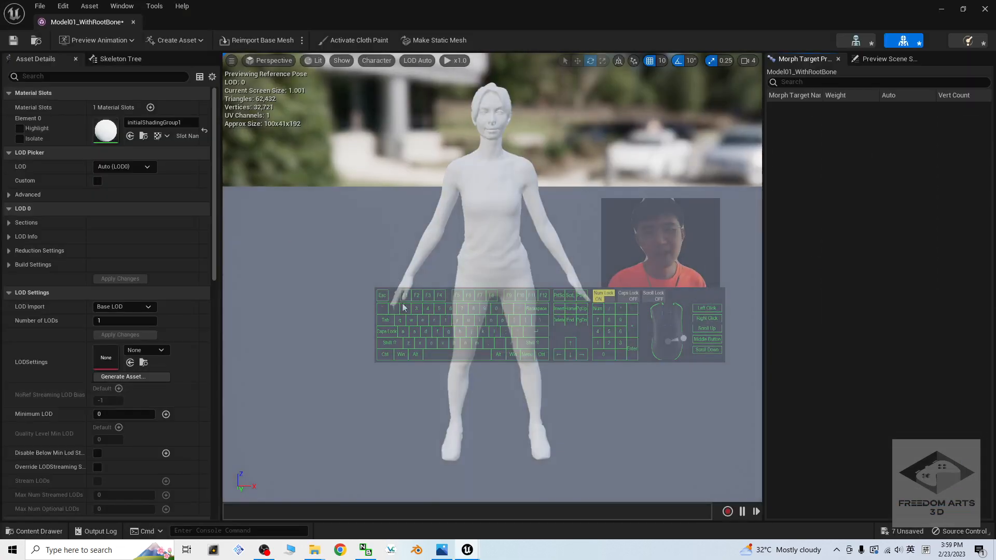
pyautogui.click(985, 9)
# Import the Model01.jpg texture from the Sample FBX v2 window into the Model01_WithRootBone folder
pyautogui.moveTo(497, 2); pyautogui.dragTo(586, 52)
pyautogui.click(123, 210)
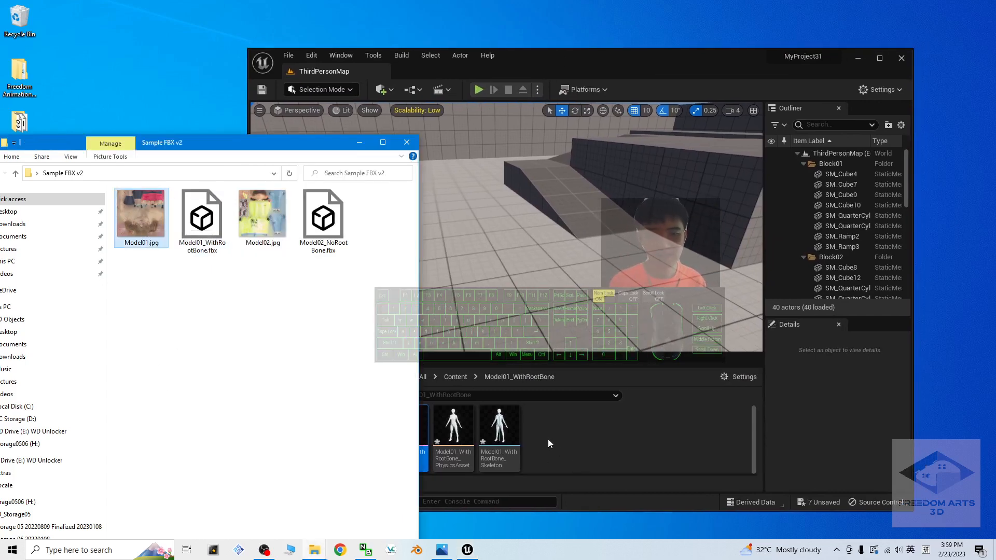
pyautogui.moveTo(548, 439); pyautogui.dragTo(609, 453)
pyautogui.click(669, 453)
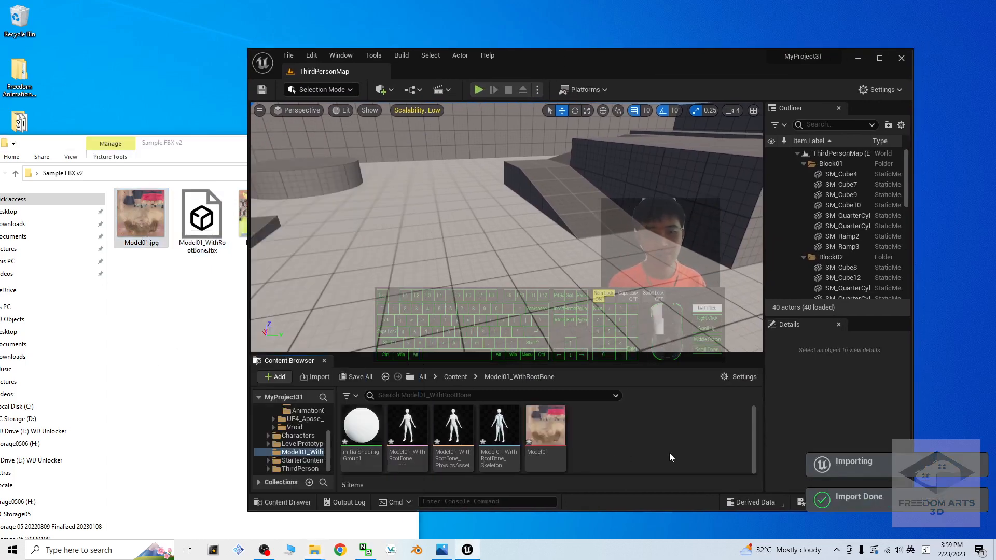
# Generate a material by applying the Model01 texture to a temporary Model01_WithRootBone actor in the level, and delete that actor
pyautogui.click(877, 58)
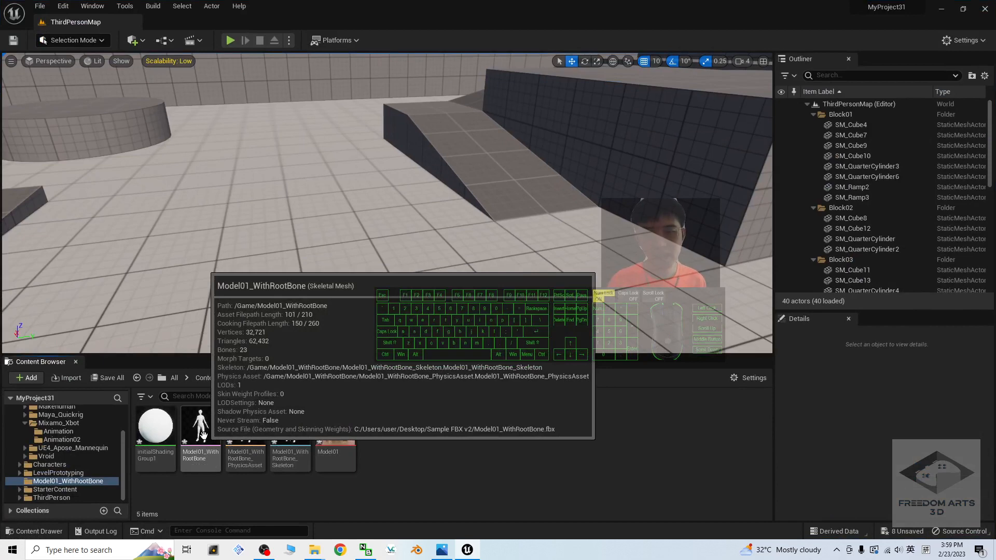
pyautogui.moveTo(202, 435); pyautogui.dragTo(316, 348)
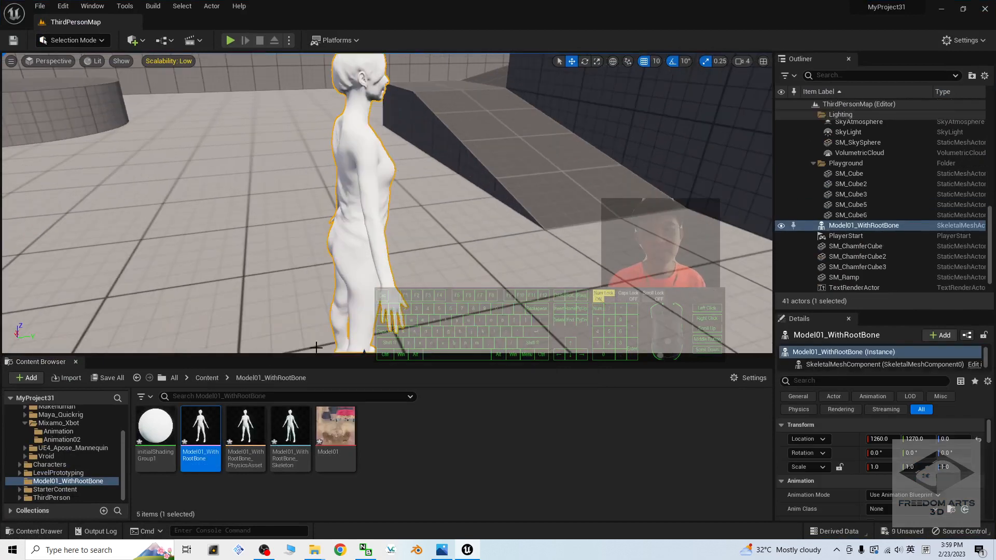
pyautogui.moveTo(336, 430); pyautogui.dragTo(367, 167)
pyautogui.click(403, 410)
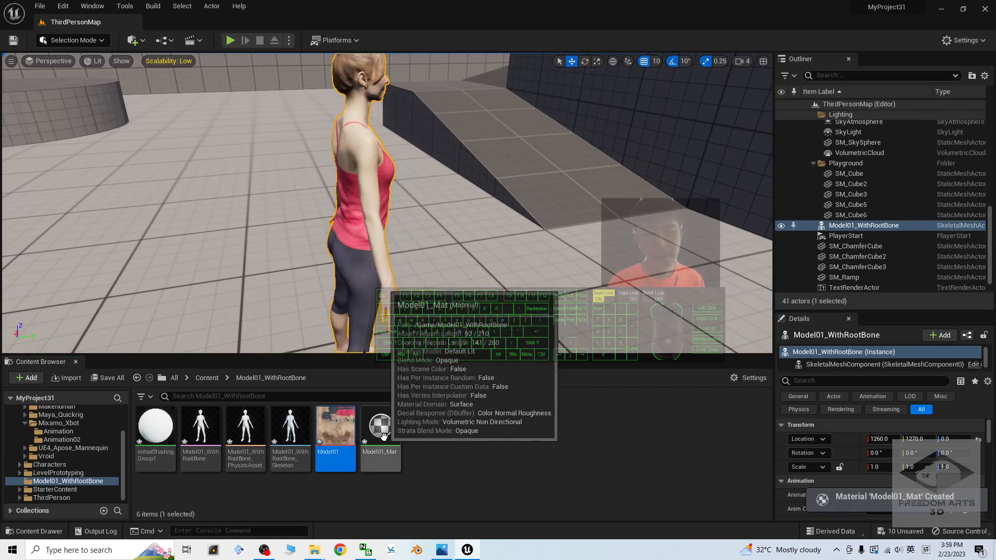
pyautogui.click(459, 460)
pyautogui.click(372, 167)
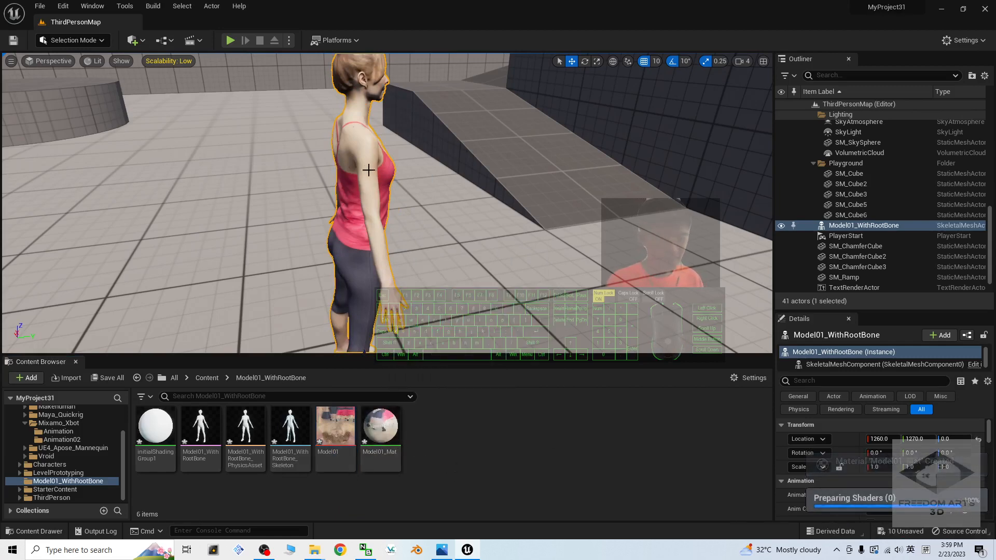
pyautogui.press('Delete')
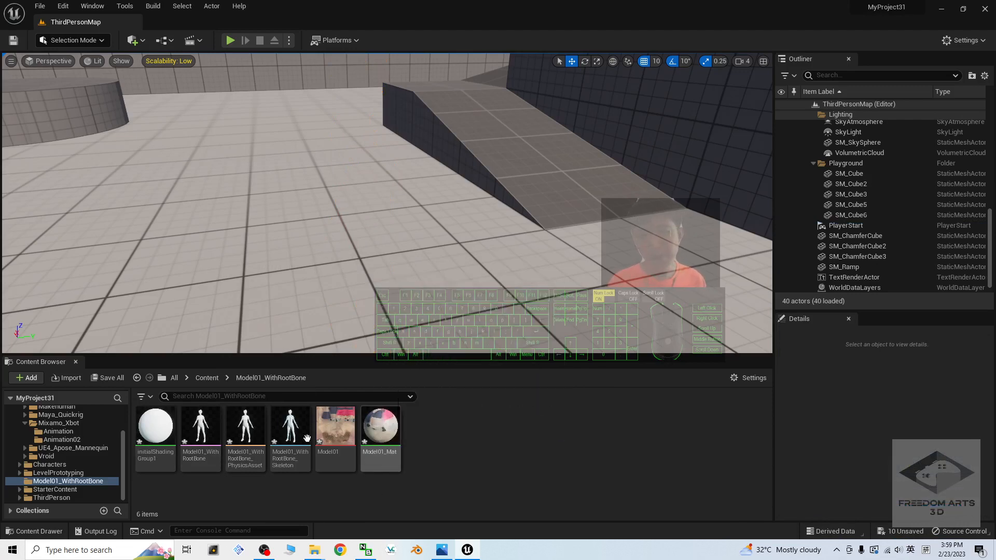
# Assign Model01_Mat to the Element 0 material slot of the Model01_WithRootBone skeletal mesh, and save and close the asset
pyautogui.doubleClick(205, 434)
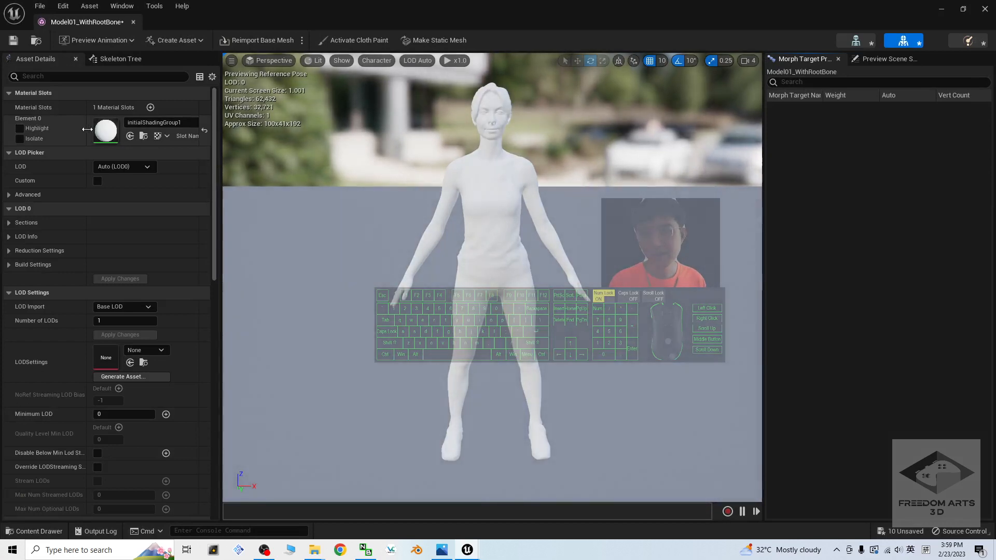
pyautogui.click(133, 123)
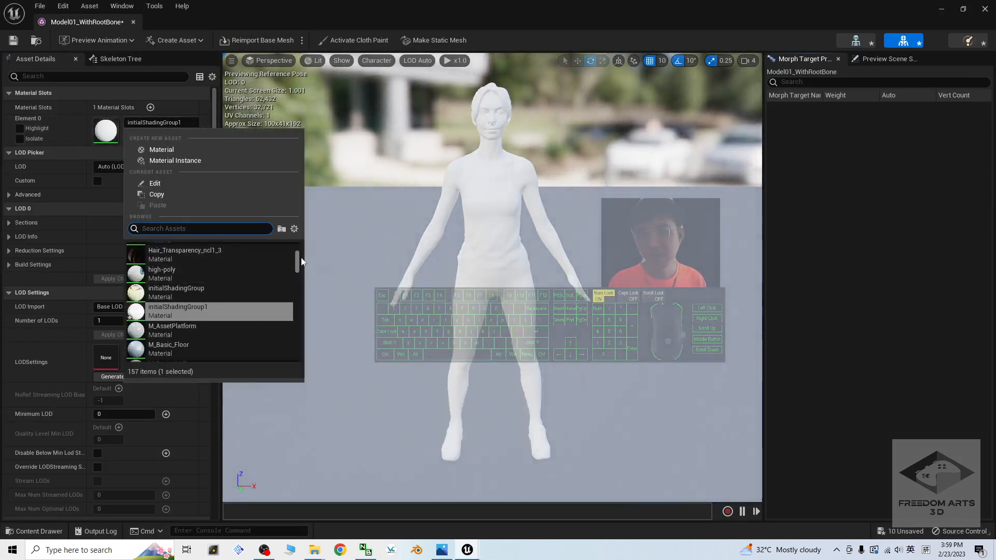
pyautogui.moveTo(299, 263); pyautogui.dragTo(298, 243)
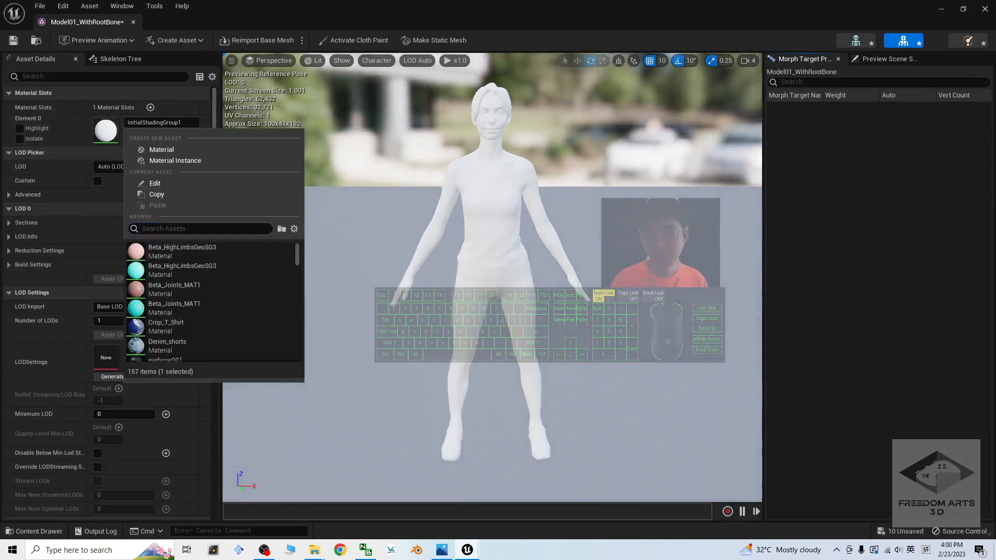
pyautogui.write('model01')
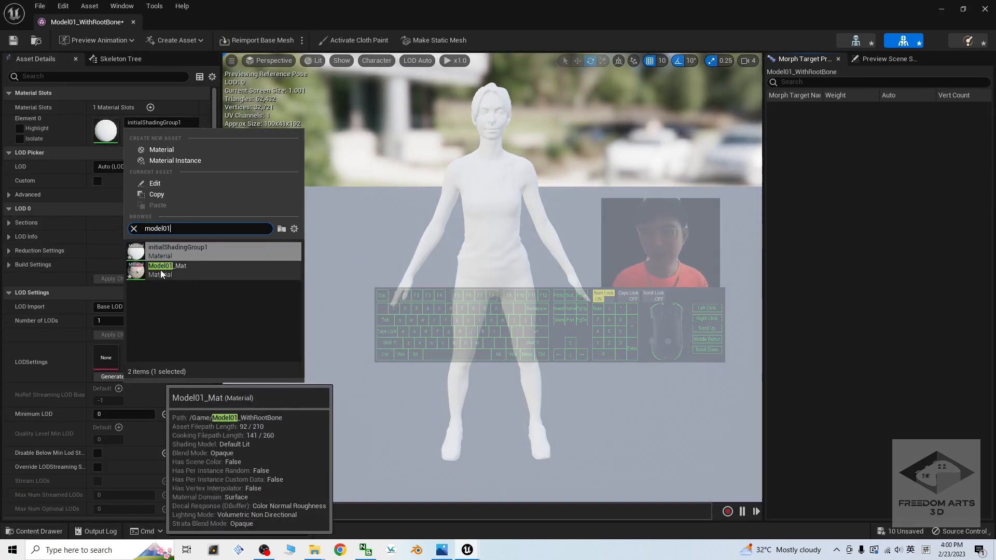
pyautogui.click(162, 269)
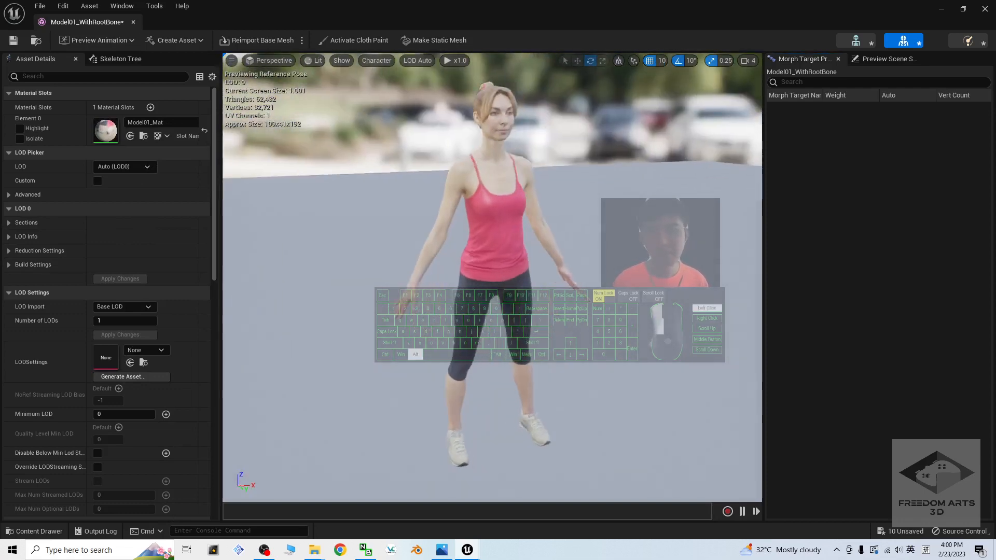
pyautogui.click(13, 41)
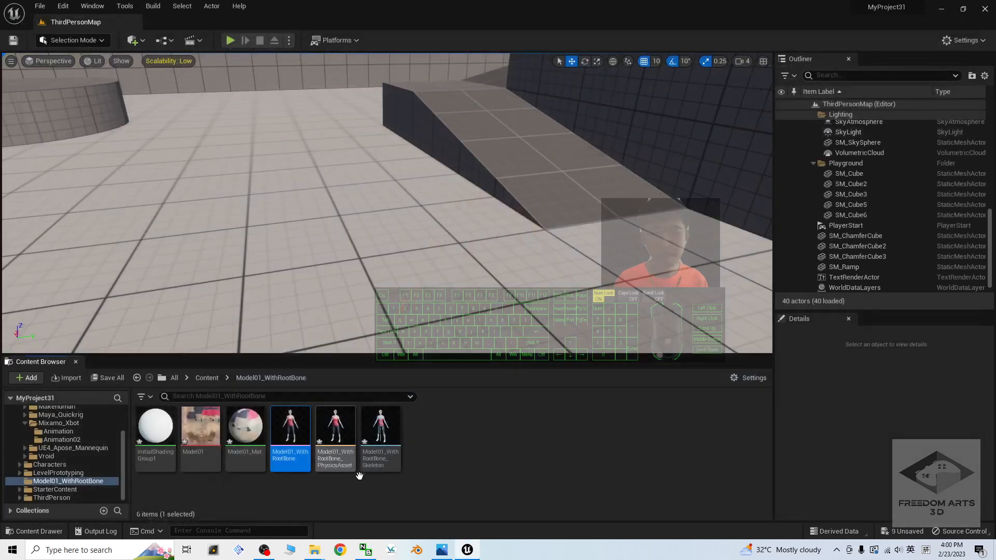
# Open the Model01_WithRootBone skeleton and set its bone drawing to All Hierarchy
pyautogui.doubleClick(394, 431)
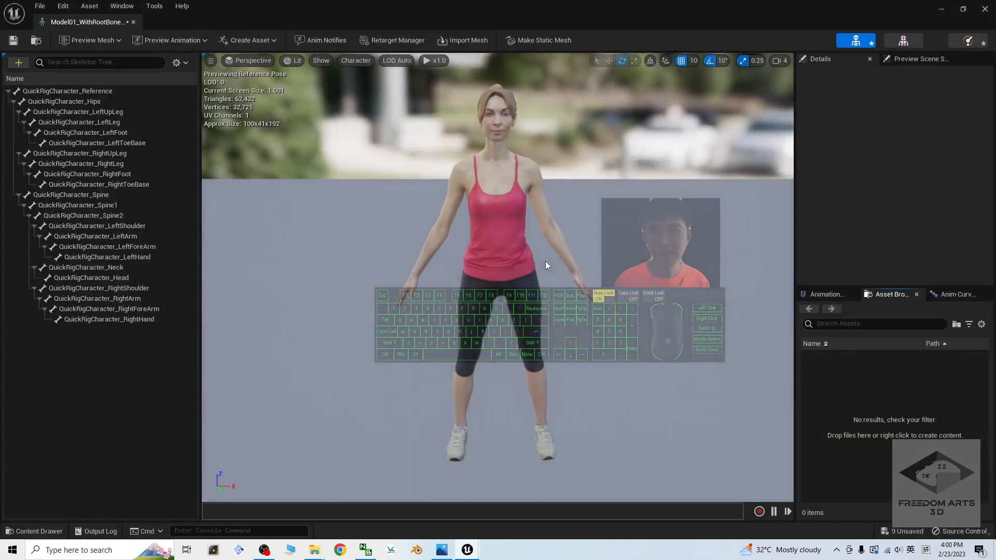
pyautogui.click(320, 61)
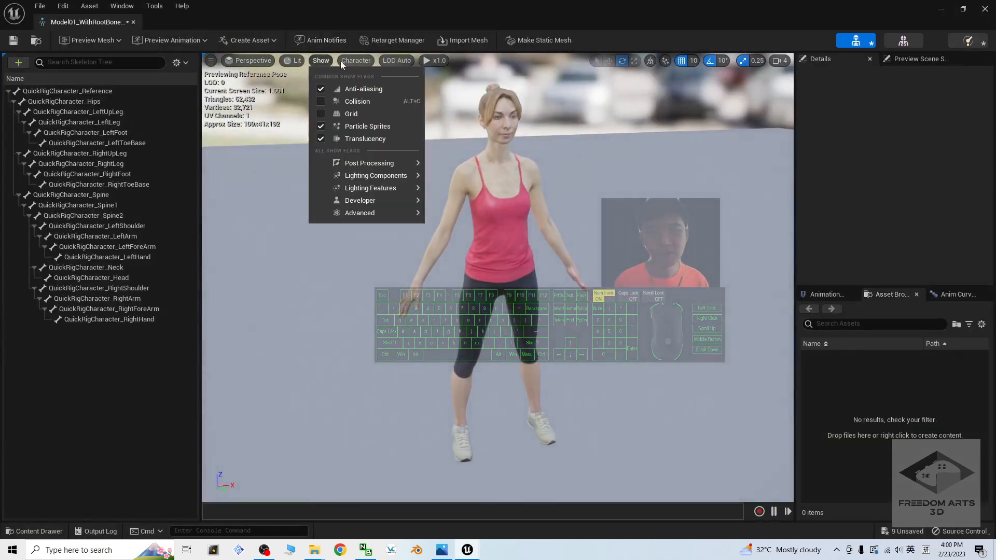
pyautogui.click(356, 61)
pyautogui.click(356, 60)
pyautogui.moveTo(384, 110)
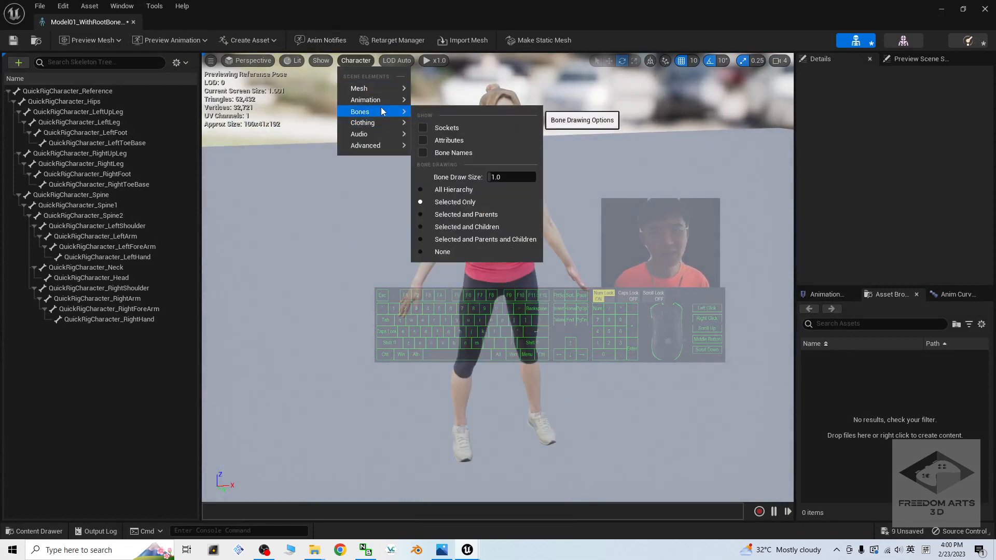
pyautogui.click(446, 190)
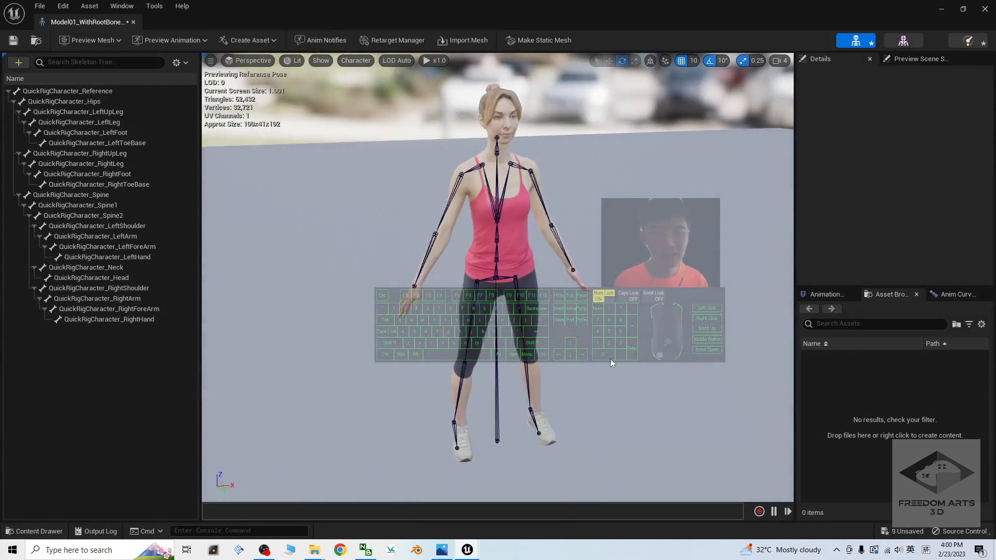
# Examine the QuickRigCharacter_Reference root bone and its position between the feet
pyautogui.keyDown('alt'); pyautogui.moveTo(612, 364); pyautogui.dragTo(578, 362); pyautogui.keyUp('alt')
pyautogui.scroll(3, 578, 362)
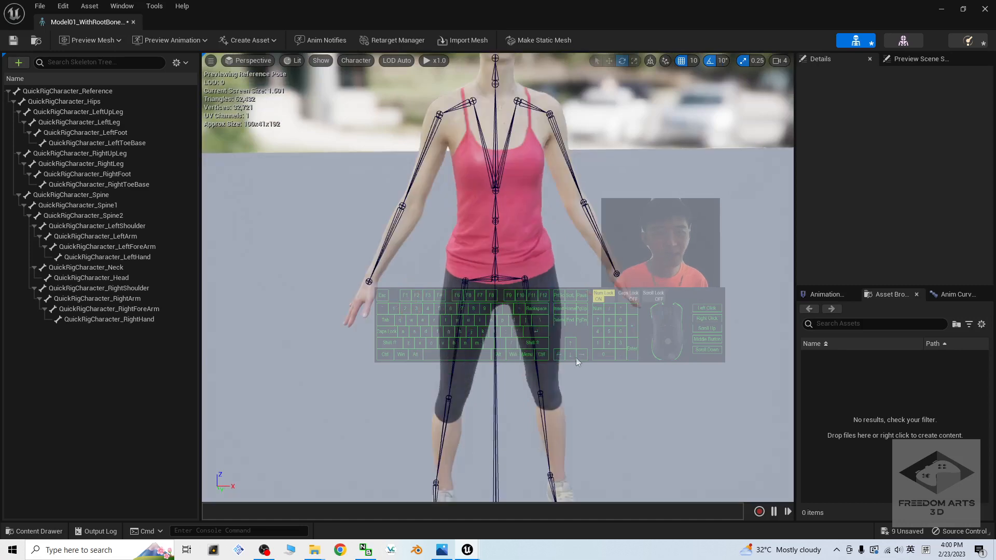
pyautogui.scroll(-3, 577, 362)
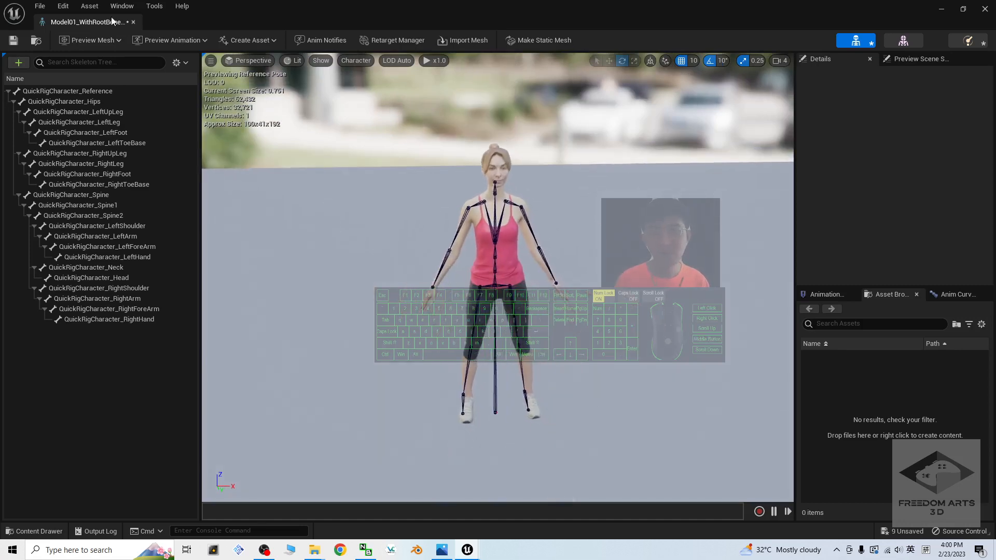
pyautogui.click(498, 391)
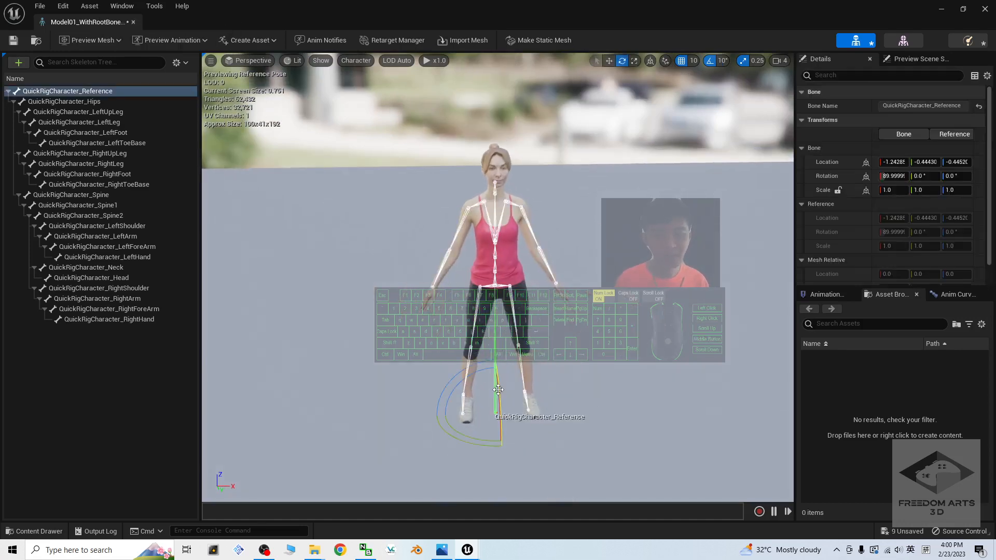
pyautogui.keyDown('alt'); pyautogui.moveTo(663, 344); pyautogui.dragTo(641, 373); pyautogui.keyUp('alt')
pyautogui.scroll(5, 634, 384)
pyautogui.keyDown('alt'); pyautogui.moveTo(625, 393); pyautogui.dragTo(596, 223, button='middle'); pyautogui.keyUp('alt')
pyautogui.click(439, 317)
pyautogui.click(448, 291)
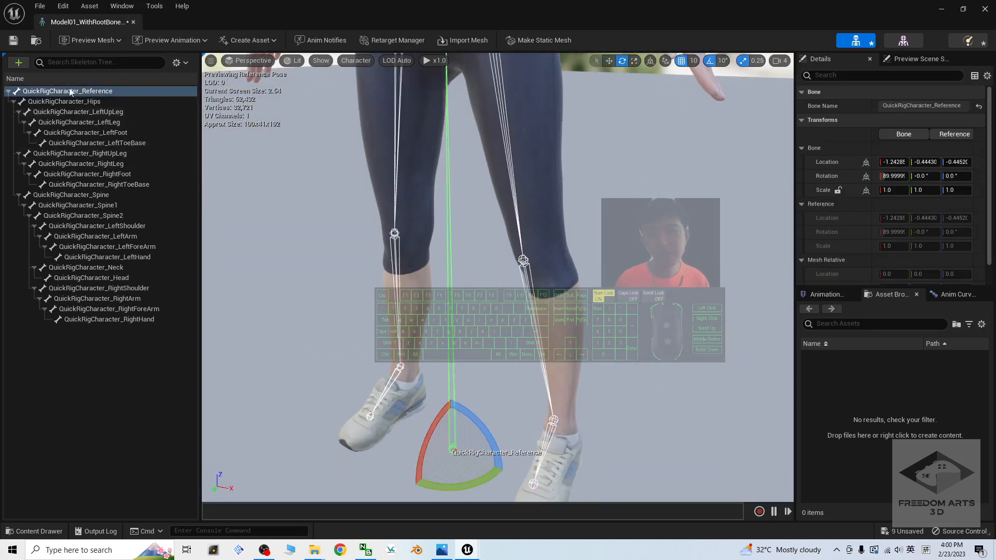
pyautogui.click(455, 431)
pyautogui.scroll(-4, 456, 430)
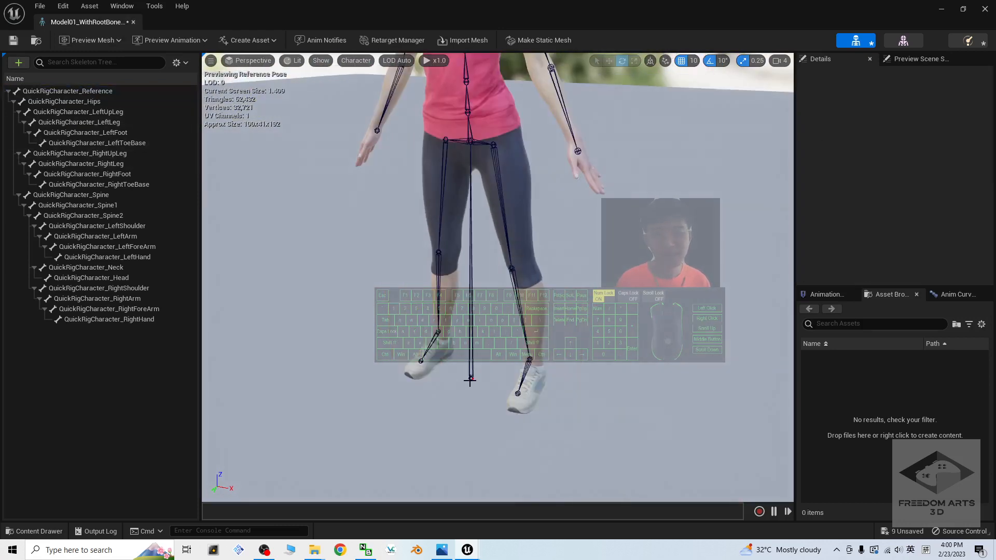
# Compare the QuickRigCharacter_Hips bone with the QuickRigCharacter_Reference root bone, and close the skeleton editor
pyautogui.click(469, 141)
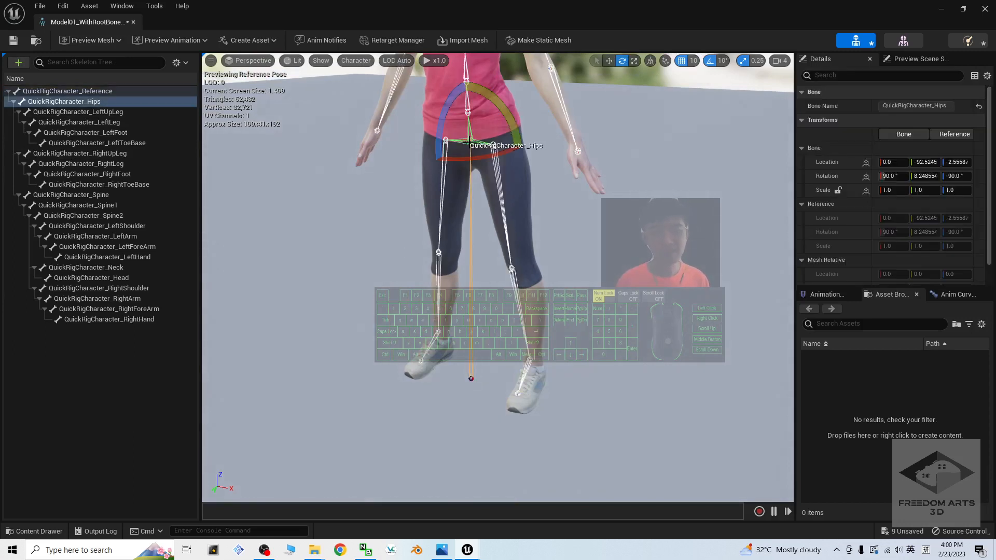
pyautogui.click(518, 373)
pyautogui.click(473, 344)
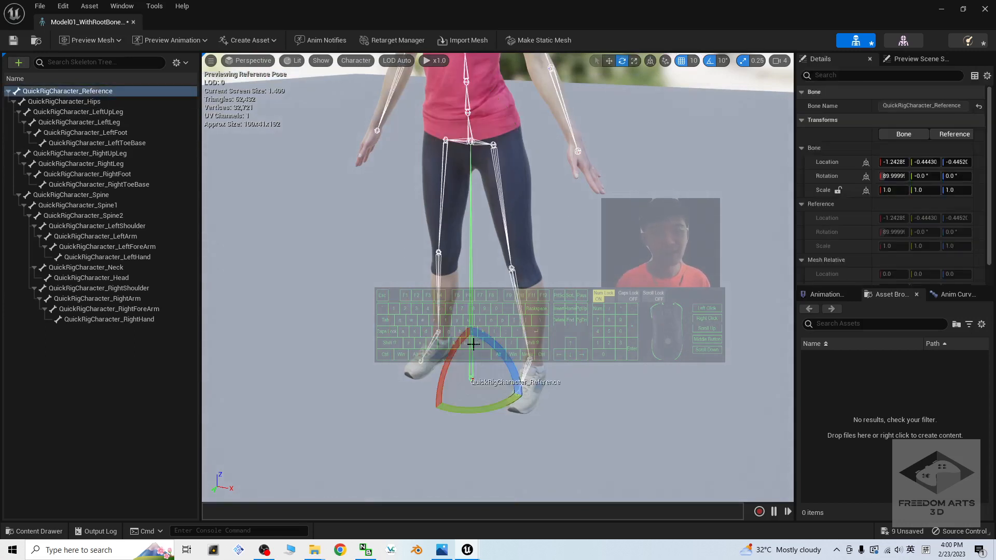
pyautogui.click(576, 340)
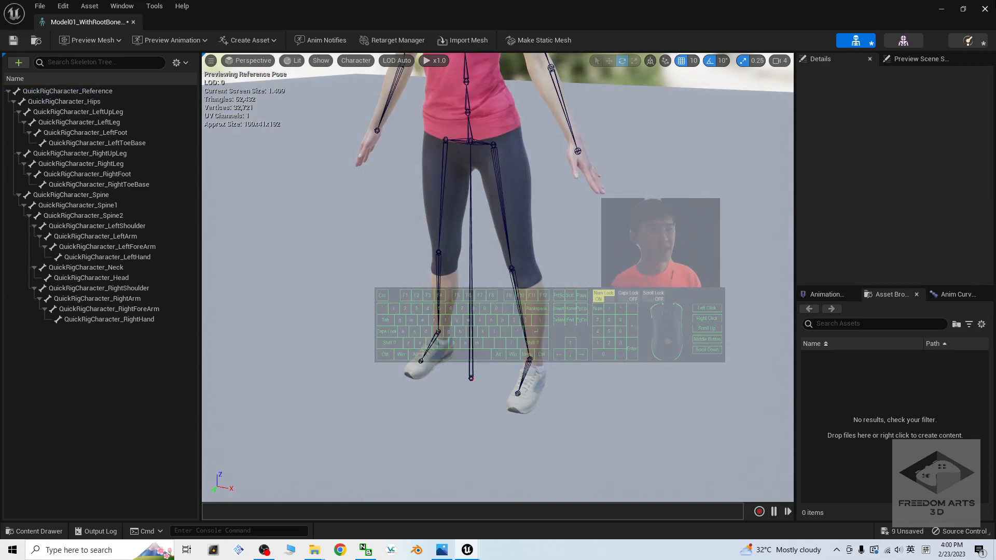
pyautogui.click(987, 10)
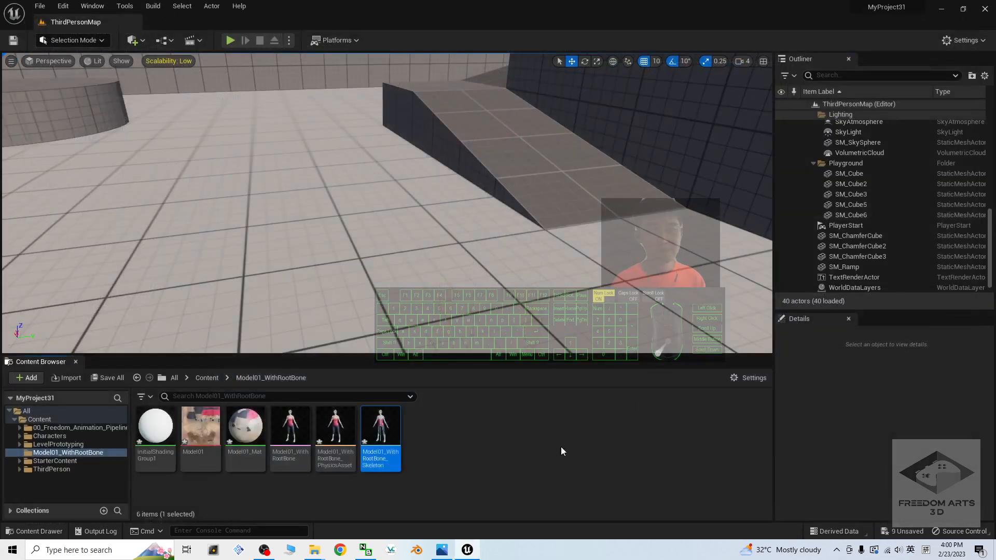
# Create a folder named Model02_noRootBone in the project's Content folder and open it
pyautogui.click(207, 379)
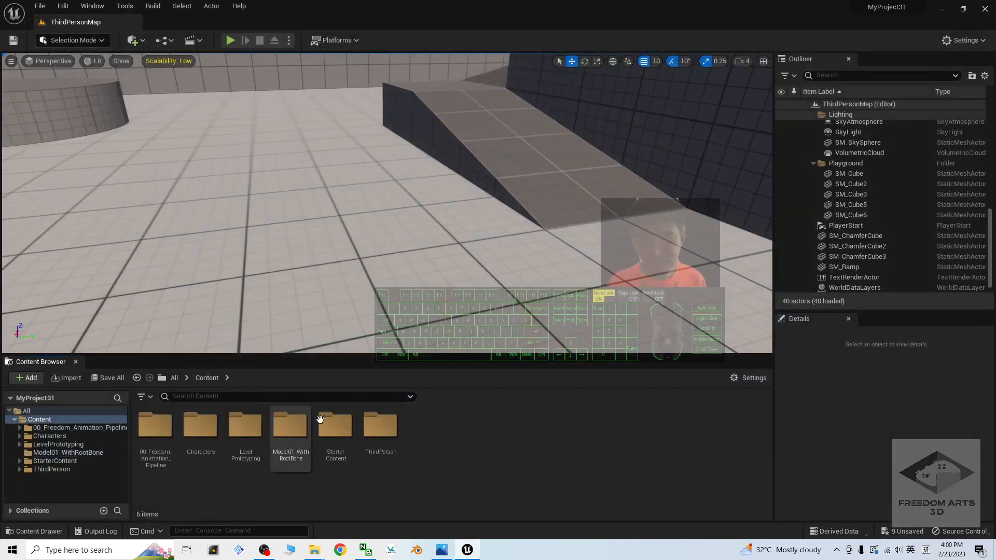
pyautogui.moveTo(506, 18); pyautogui.dragTo(603, 54)
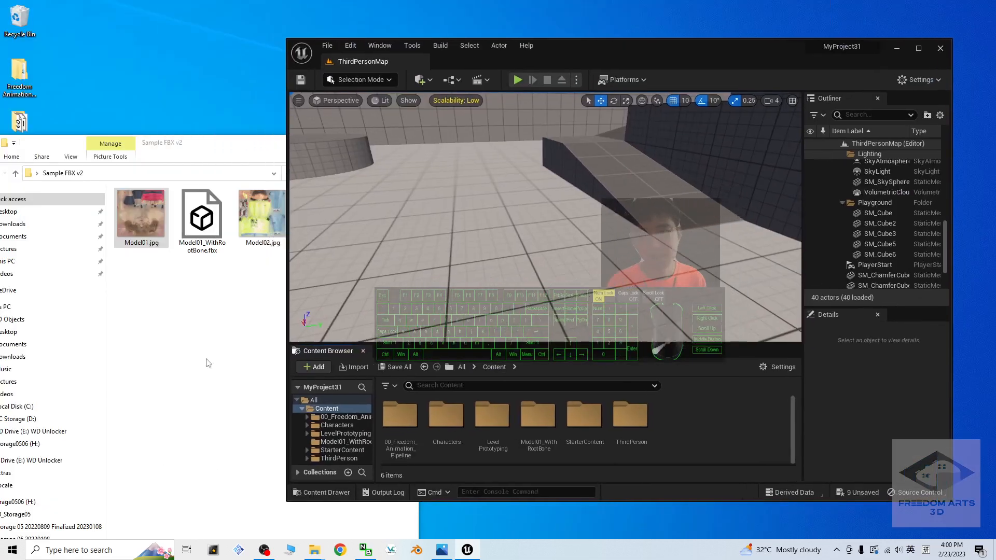
pyautogui.click(208, 363)
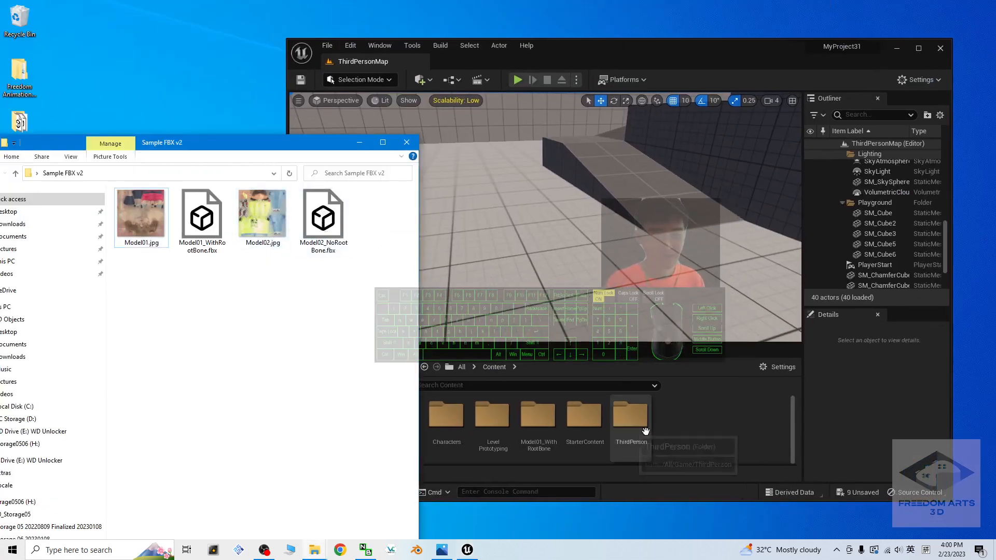
pyautogui.click(687, 460)
pyautogui.rightClick(684, 445)
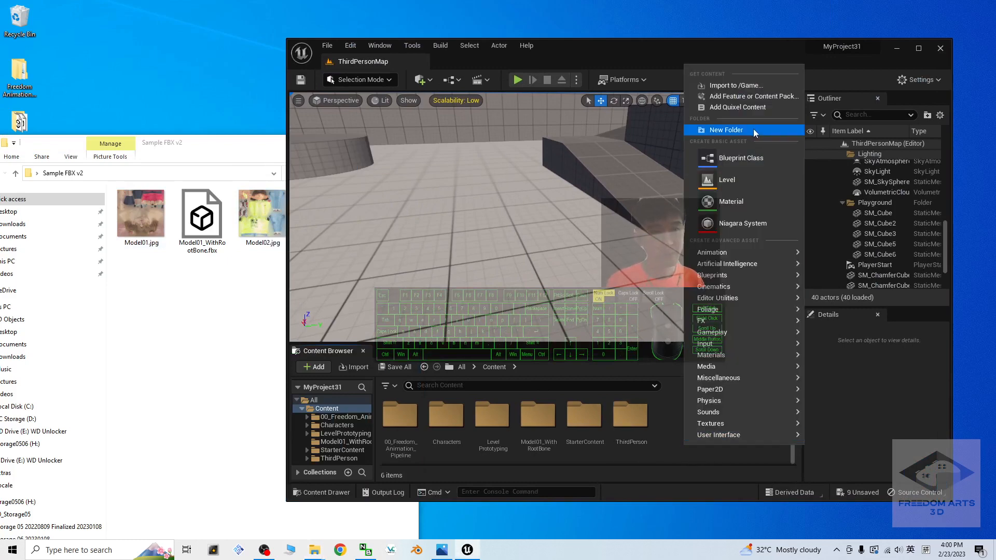
pyautogui.click(698, 132)
pyautogui.write('Model')
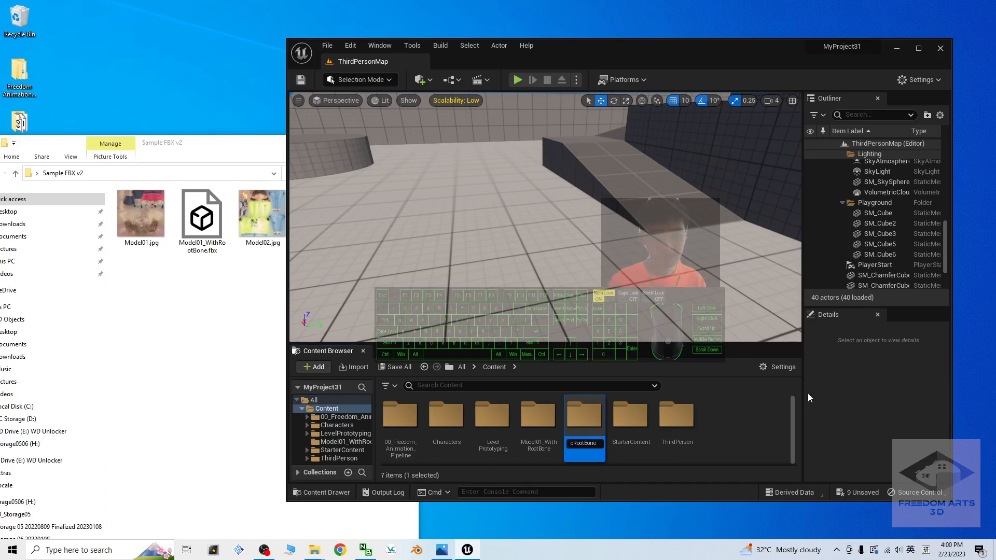
pyautogui.press('Return')
pyautogui.doubleClick(596, 423)
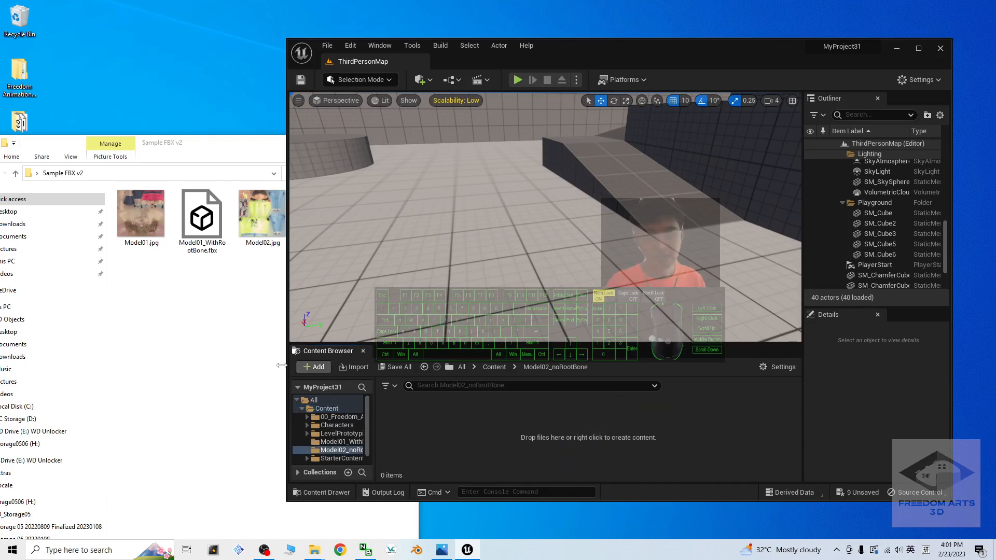
# Import Model02_NoRootBone.fbx as a skeletal mesh into the Model02_noRootBone folder with no existing skeleton assigned, and close the message log
pyautogui.click(265, 358)
pyautogui.click(312, 195)
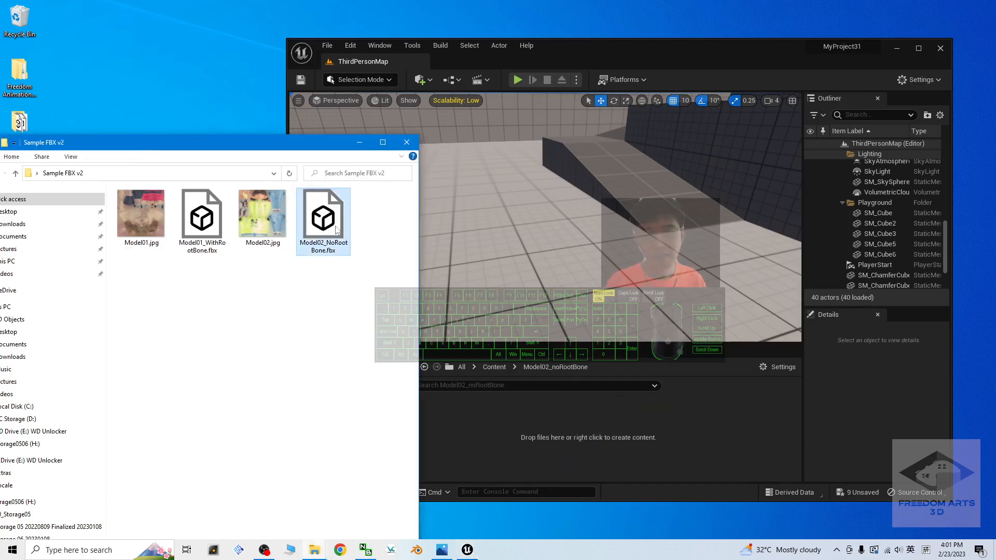
pyautogui.click(315, 325)
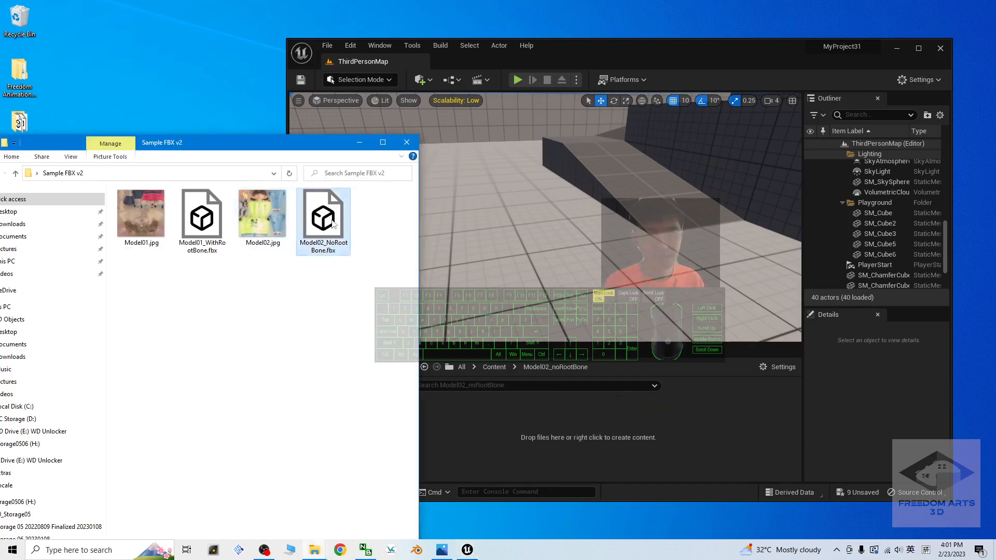
pyautogui.moveTo(332, 223); pyautogui.dragTo(536, 421)
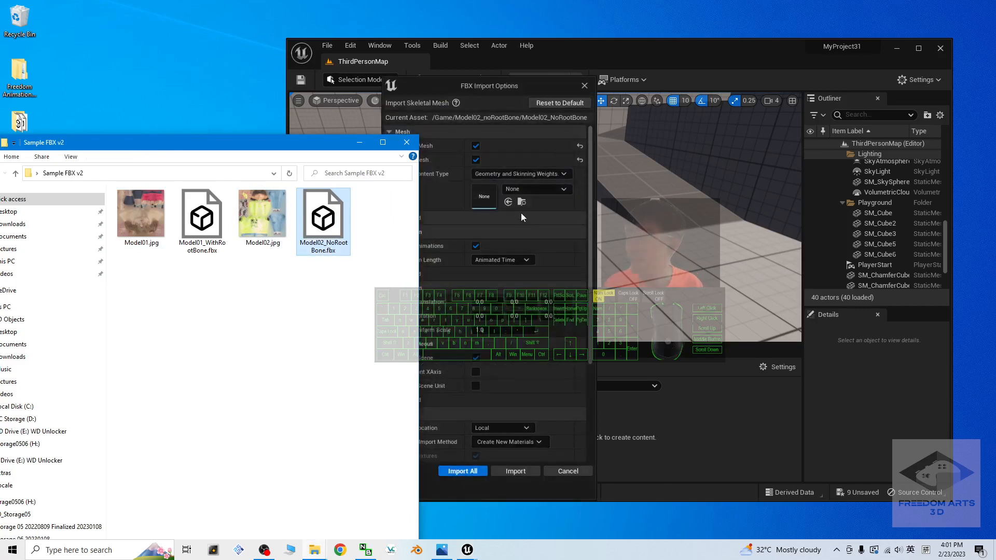
pyautogui.click(551, 194)
pyautogui.click(552, 192)
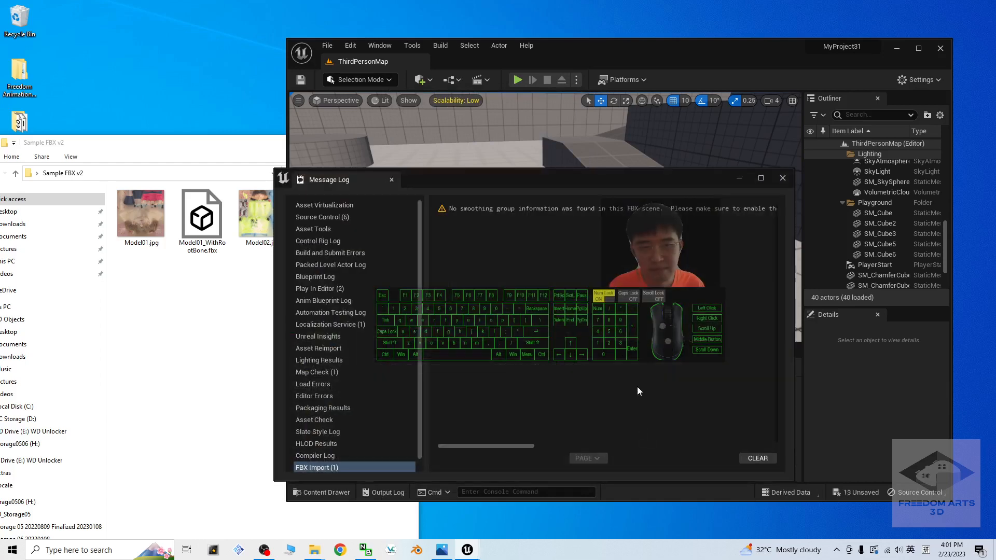
pyautogui.click(785, 178)
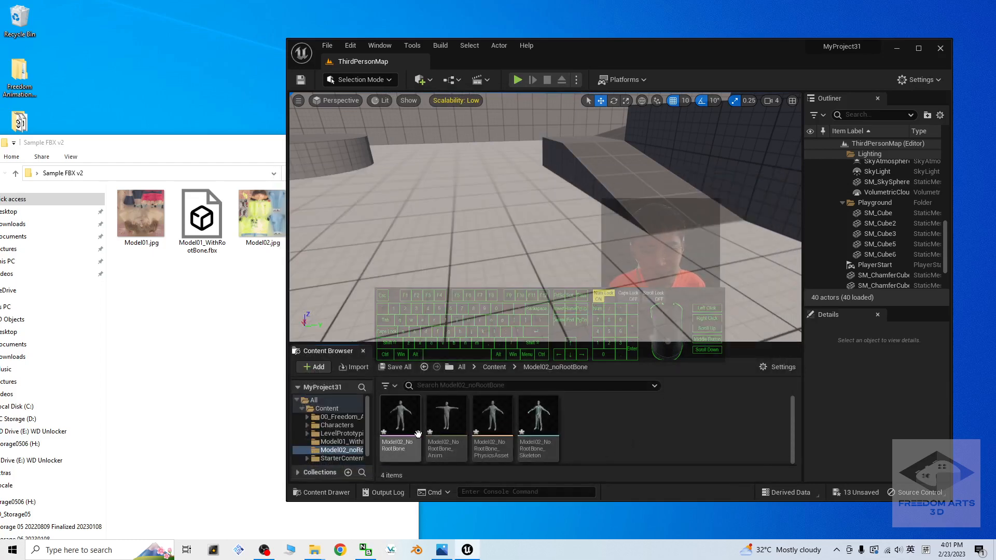
# Open the Model02_NoRootBone skeletal mesh and inspect its Hips bone
pyautogui.click(402, 424)
pyautogui.doubleClick(402, 424)
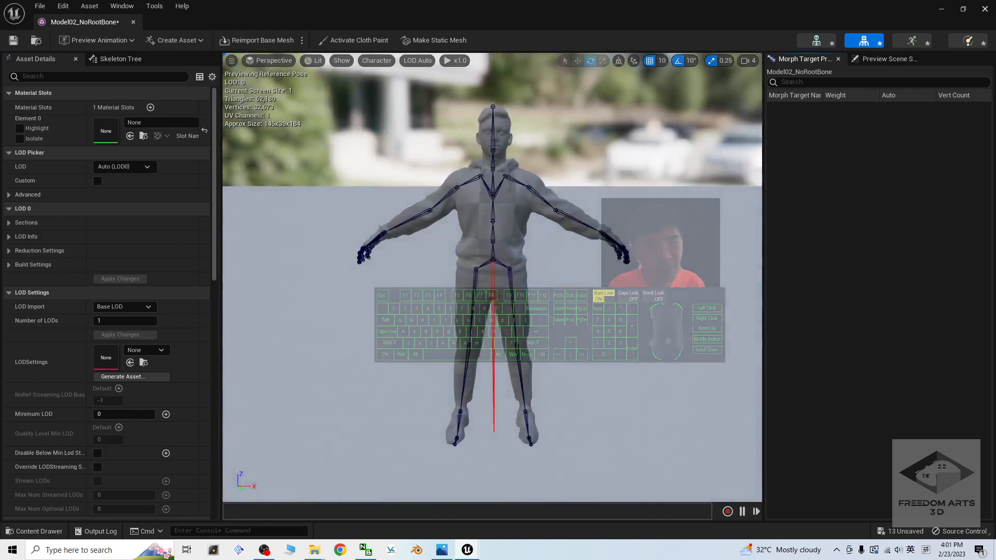
pyautogui.click(491, 281)
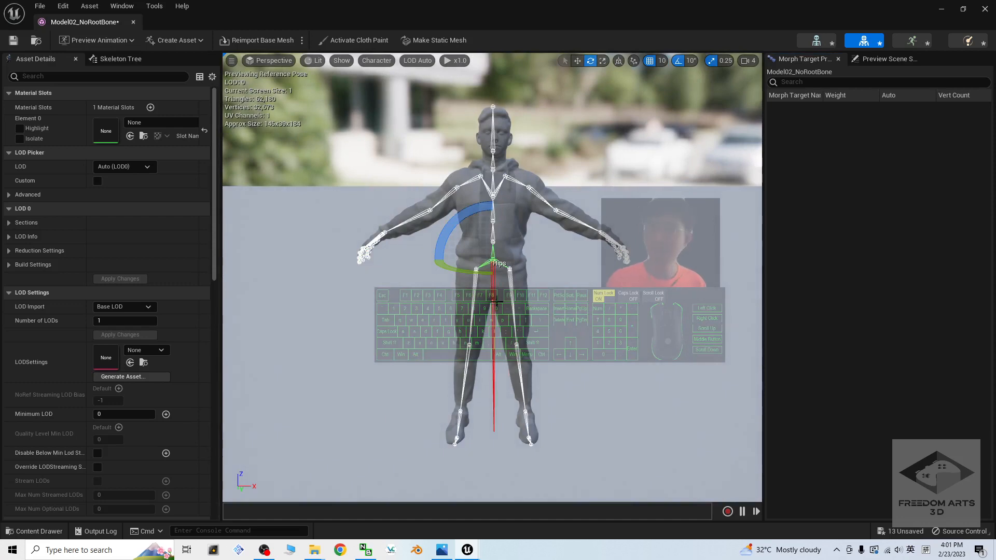
pyautogui.click(255, 120)
pyautogui.click(983, 8)
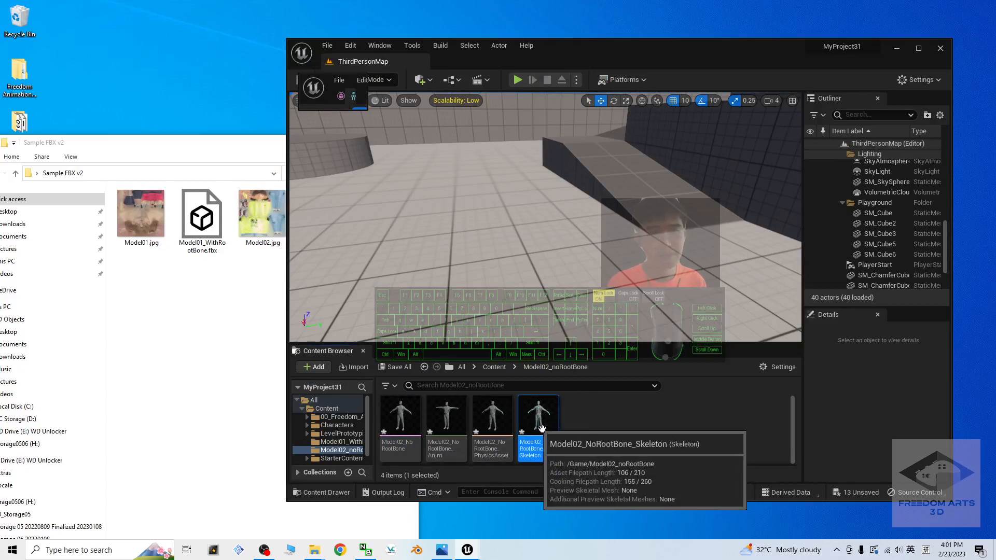
# Maximize the main editor, close the undersized asset editor window, and reopen the Model02_NoRootBone skeleton at full size
pyautogui.click(918, 48)
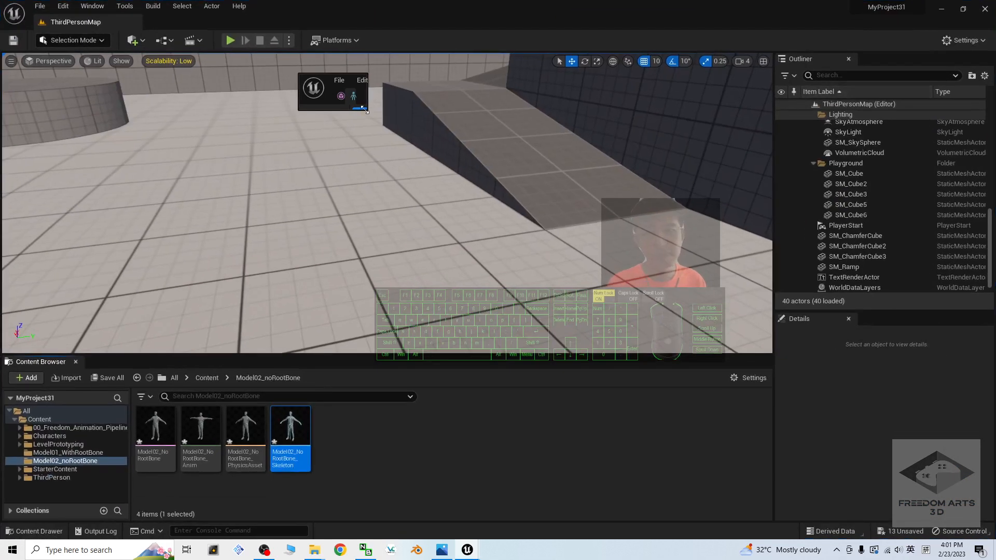
pyautogui.moveTo(364, 110); pyautogui.dragTo(664, 321)
pyautogui.click(638, 84)
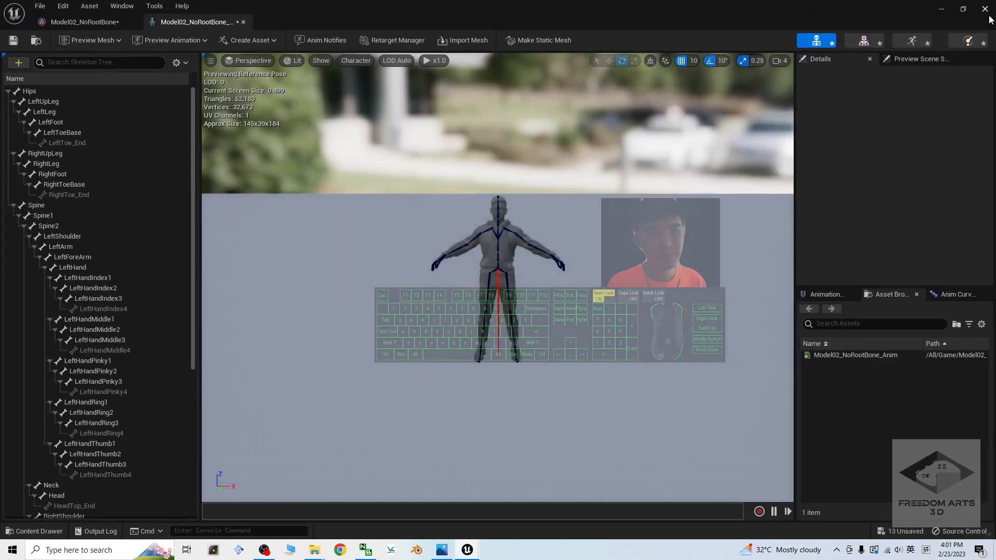
pyautogui.click(985, 8)
pyautogui.doubleClick(293, 426)
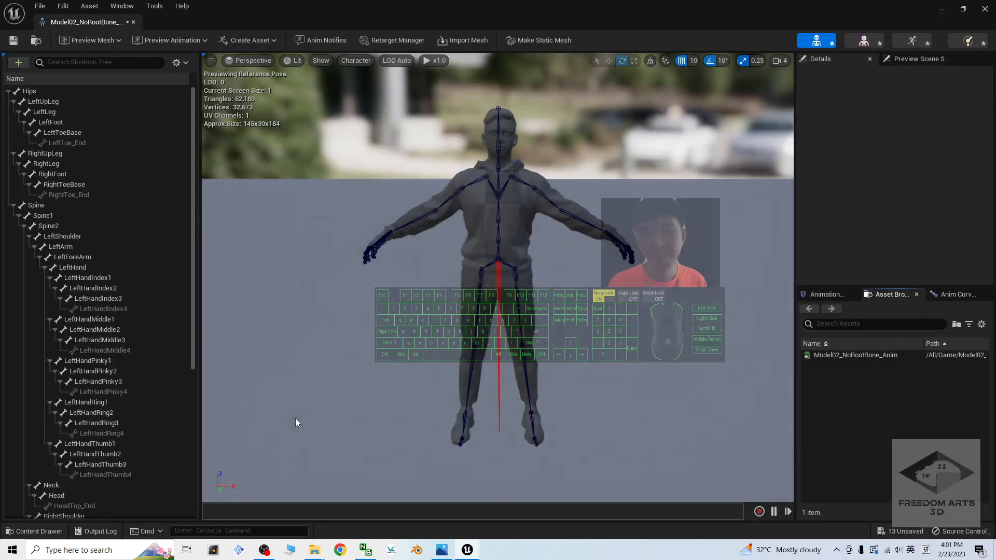
# Set the bone drawing of the Model02_NoRootBone skeleton to show the whole hierarchy
pyautogui.click(349, 61)
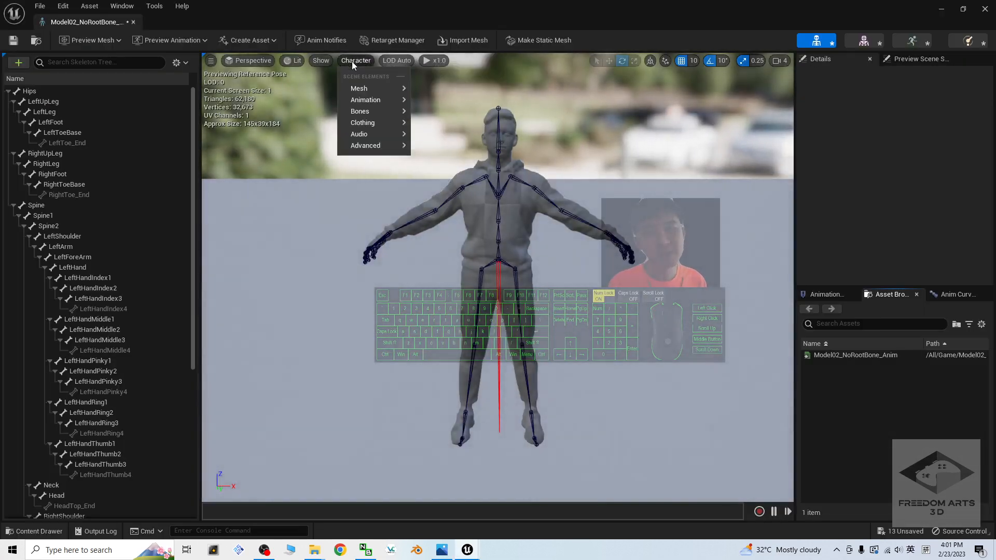
pyautogui.moveTo(372, 112)
pyautogui.click(438, 192)
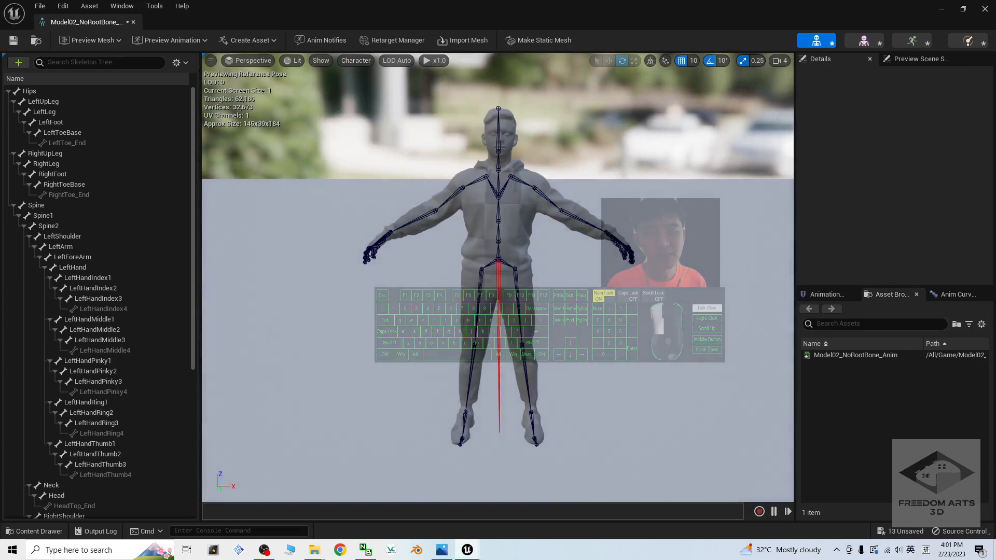
# Examine the Hips bone at the start of the Model02_NoRootBone hierarchy and its position on the body, and close the skeleton editor
pyautogui.click(30, 91)
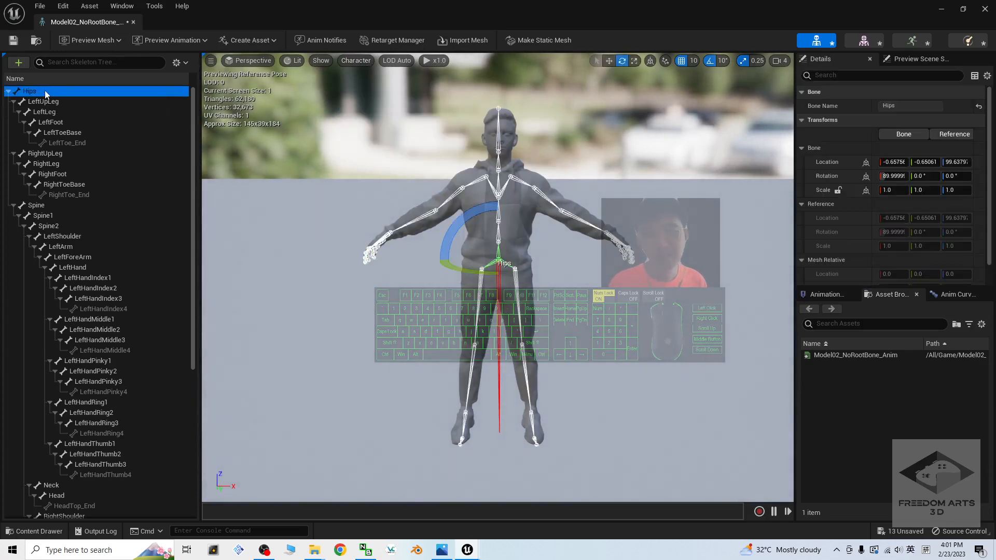
pyautogui.scroll(3, 490, 205)
pyautogui.scroll(-2, 507, 193)
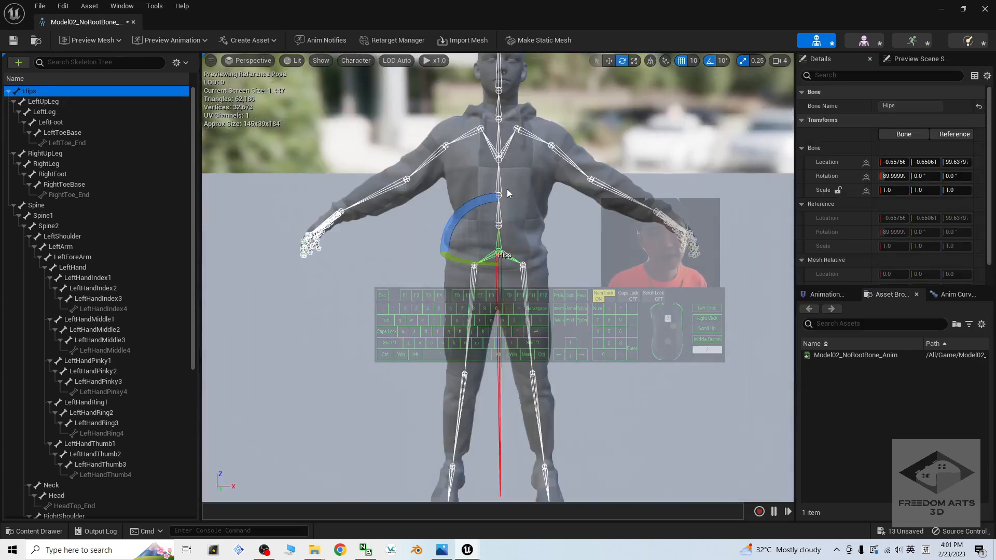
pyautogui.click(623, 343)
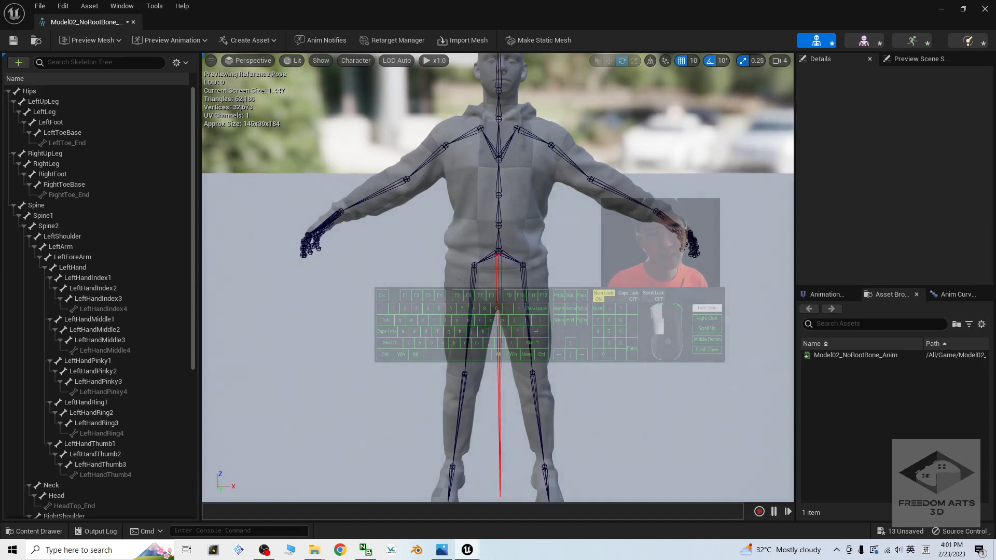
pyautogui.click(499, 254)
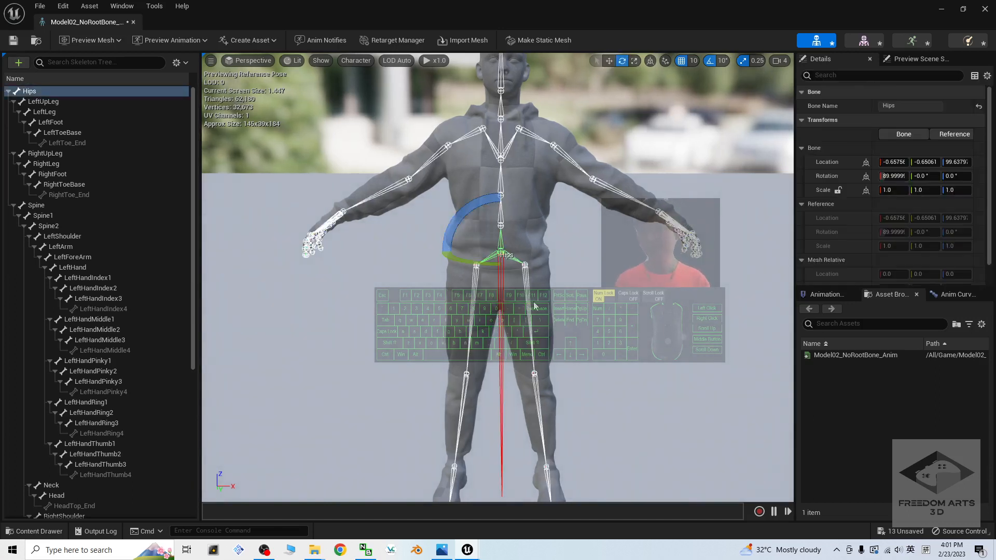
pyautogui.scroll(-3, 508, 306)
pyautogui.scroll(5, 567, 255)
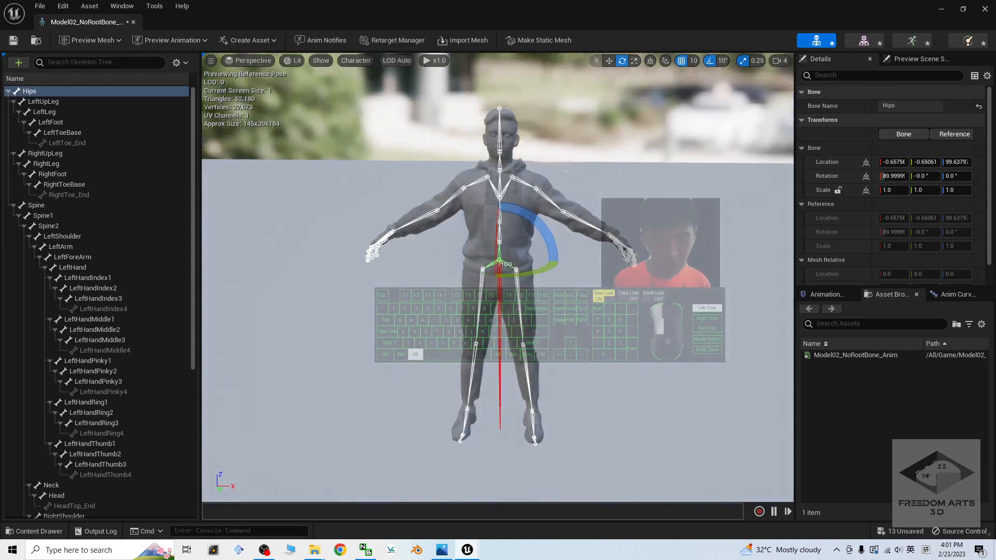
pyautogui.click(39, 95)
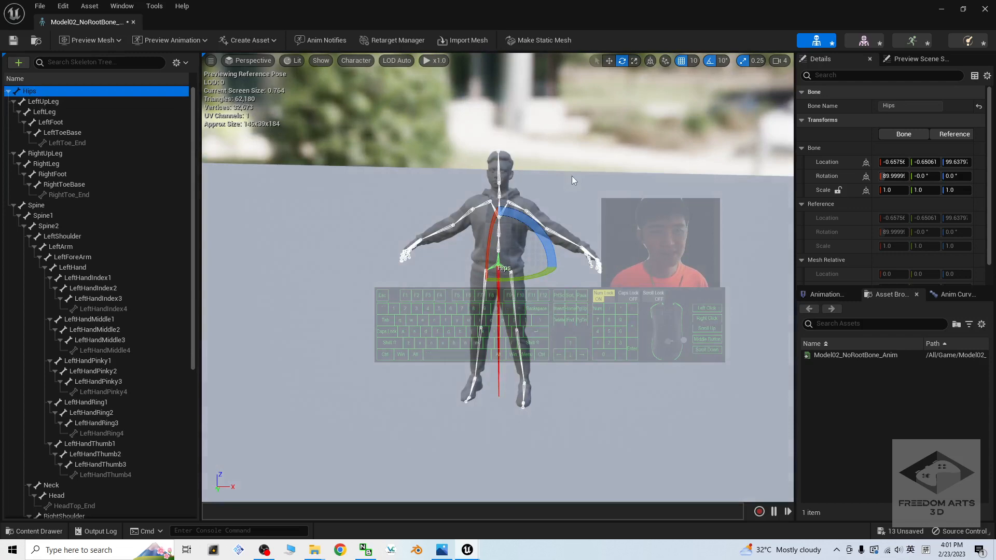
pyautogui.scroll(3, 564, 270)
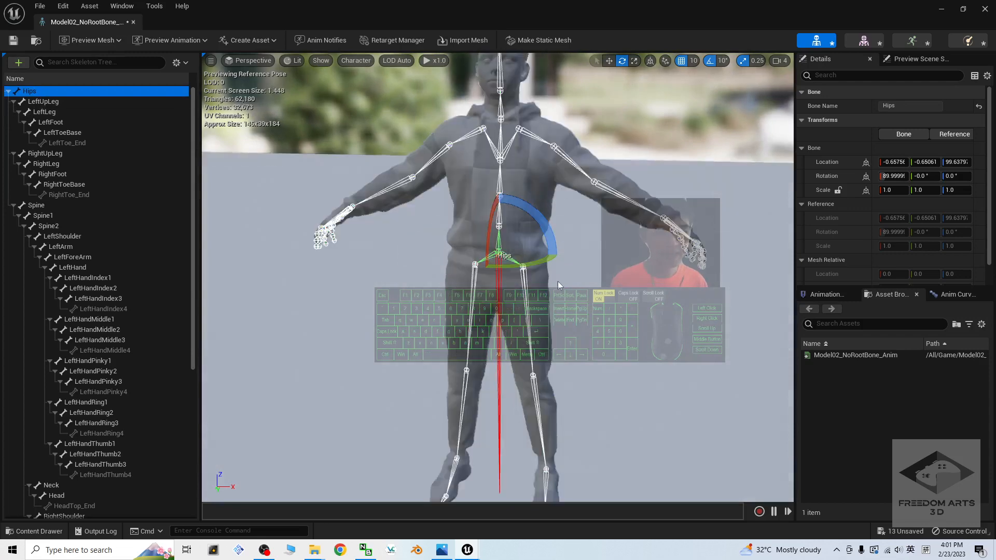
pyautogui.scroll(-3, 559, 283)
pyautogui.moveTo(471, 250)
pyautogui.keyDown('alt'); pyautogui.mouseDown()
pyautogui.moveTo(519, 262)
pyautogui.moveTo(471, 250)
pyautogui.mouseUp(); pyautogui.keyUp('alt')
pyautogui.scroll(4, 485, 260)
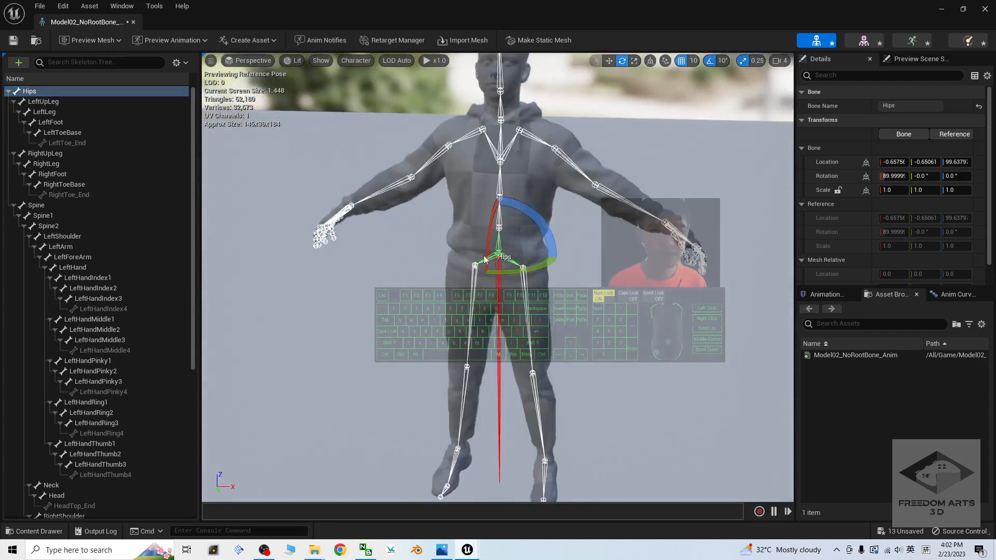
pyautogui.click(984, 9)
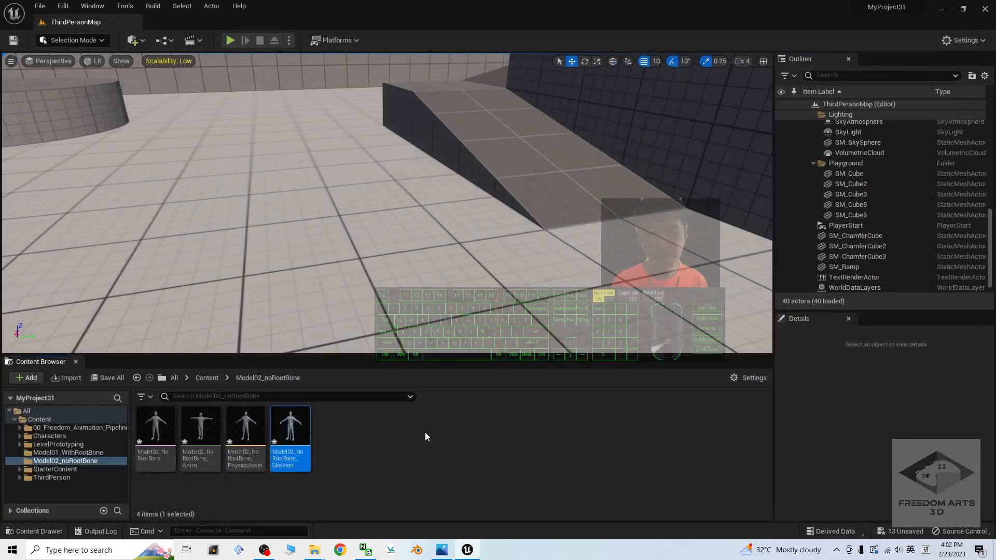
# Return to the Content folder, view the cover.jpg image in the photo viewer, and minimize the viewer
pyautogui.click(439, 478)
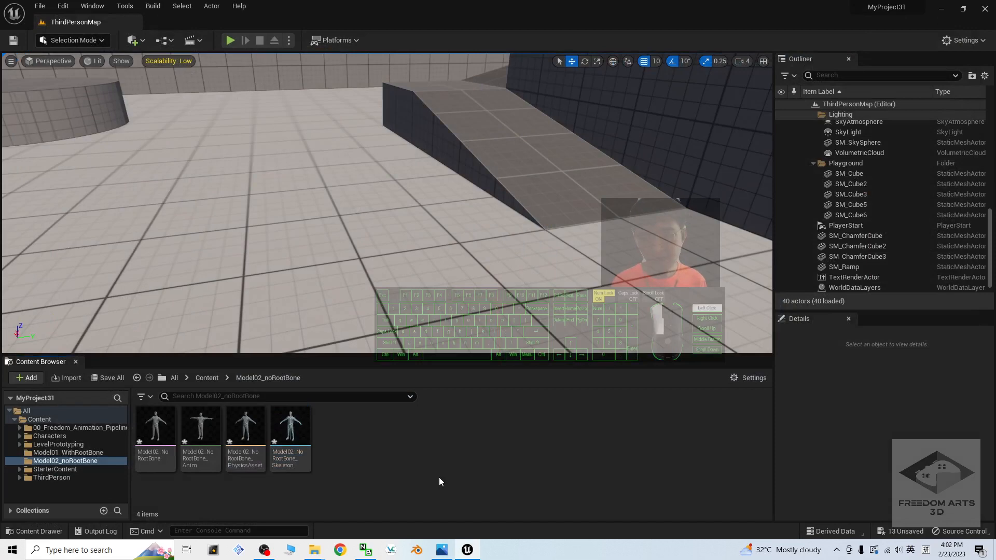
pyautogui.click(207, 378)
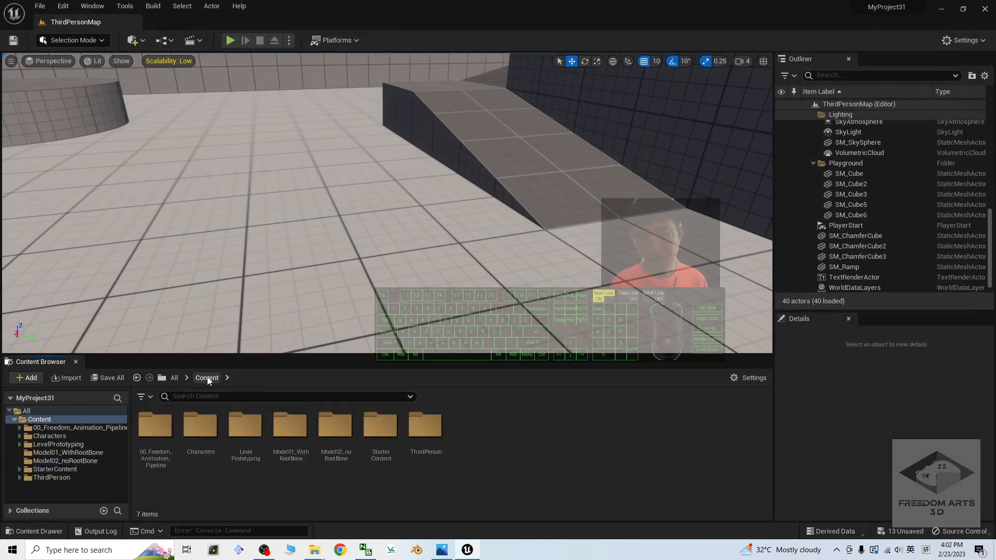
pyautogui.click(441, 549)
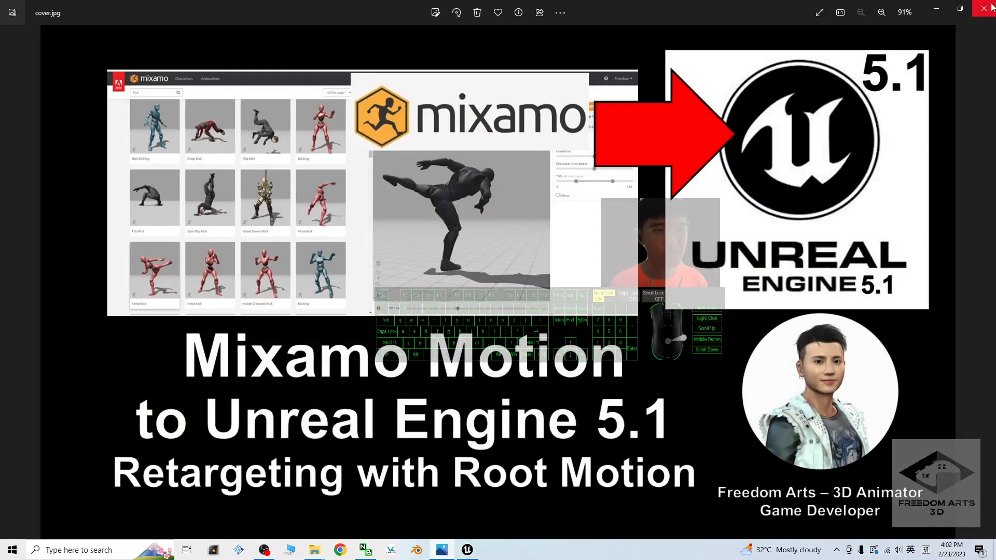
pyautogui.click(937, 9)
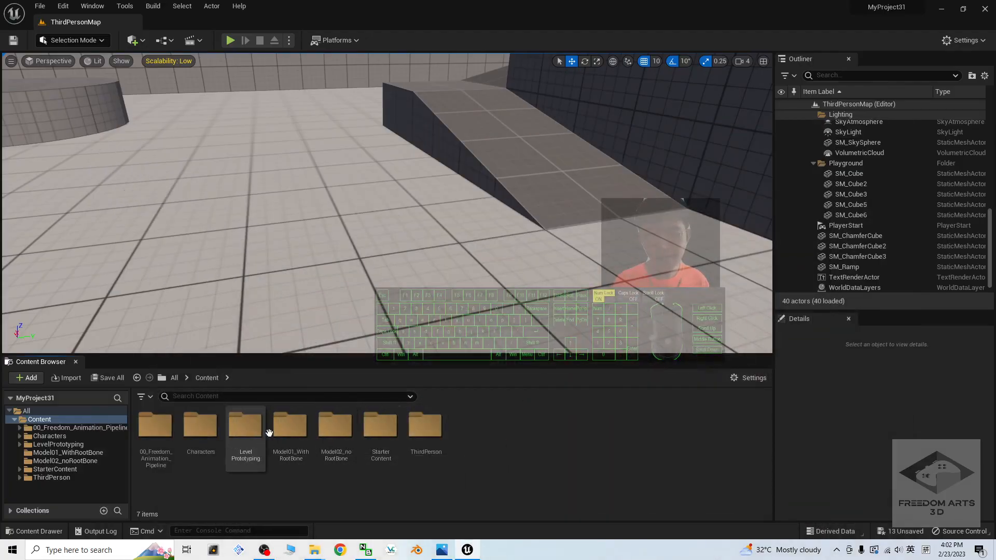
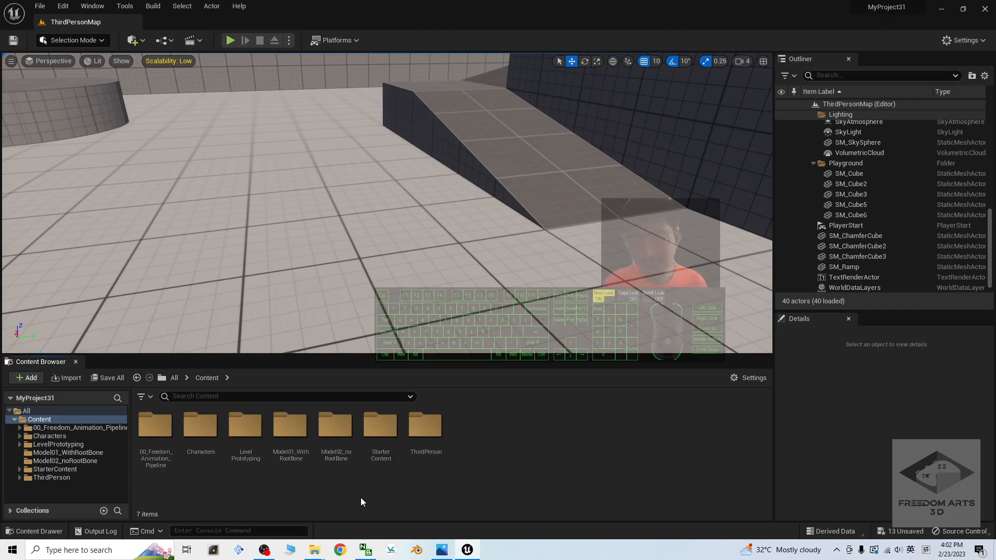
# Open the Model01_WithRootBone folder from Content to review its imported assets
pyautogui.doubleClick(291, 436)
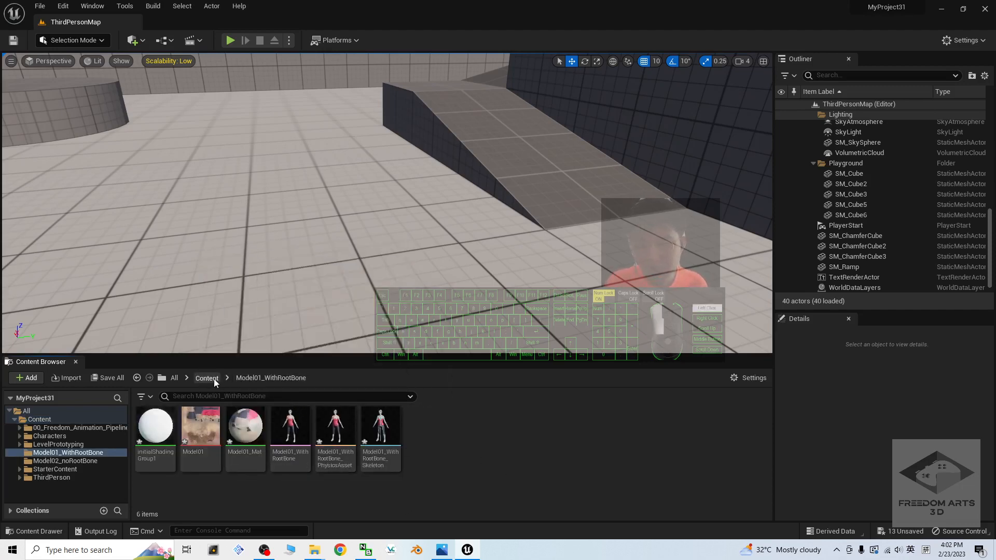
pyautogui.click(207, 377)
pyautogui.doubleClick(290, 425)
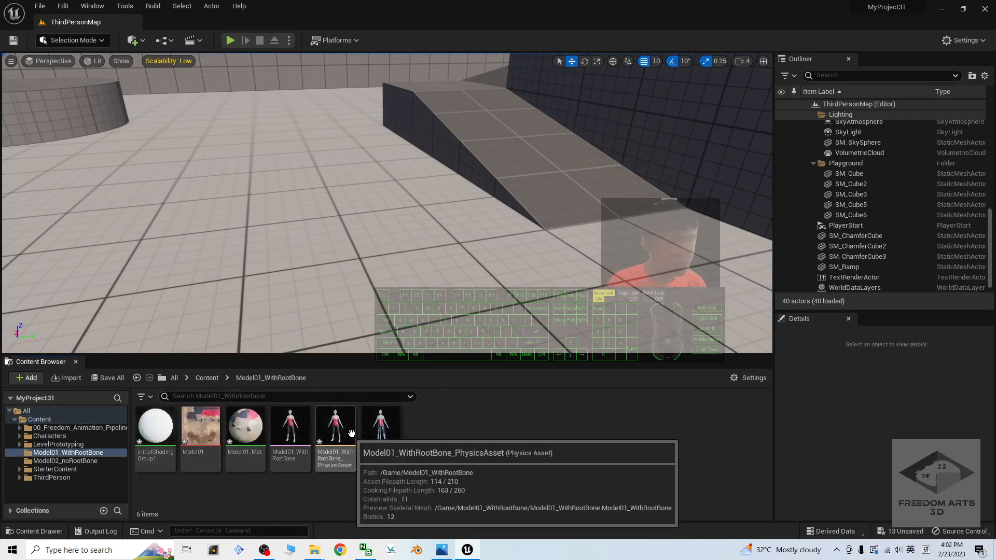
pyautogui.rightClick(416, 444)
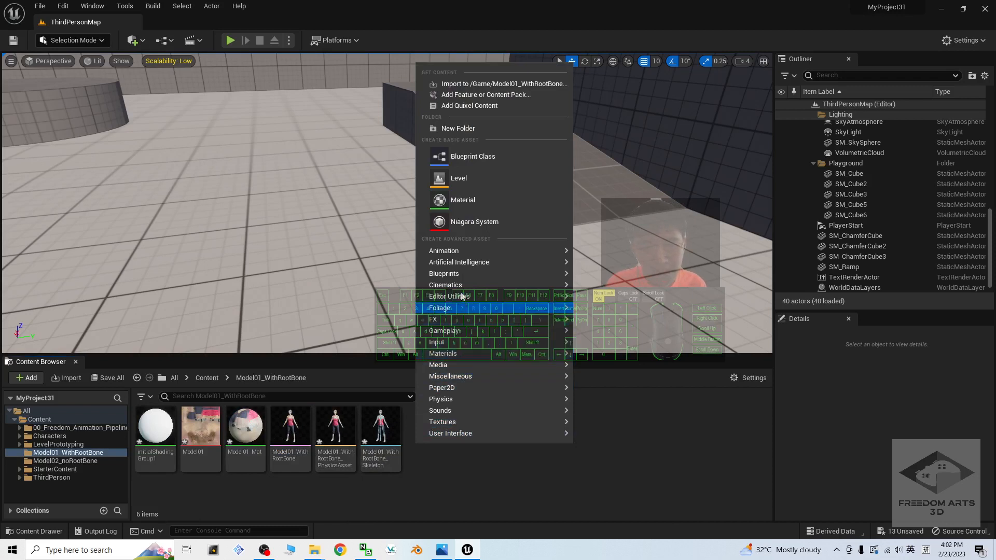
pyautogui.moveTo(462, 251)
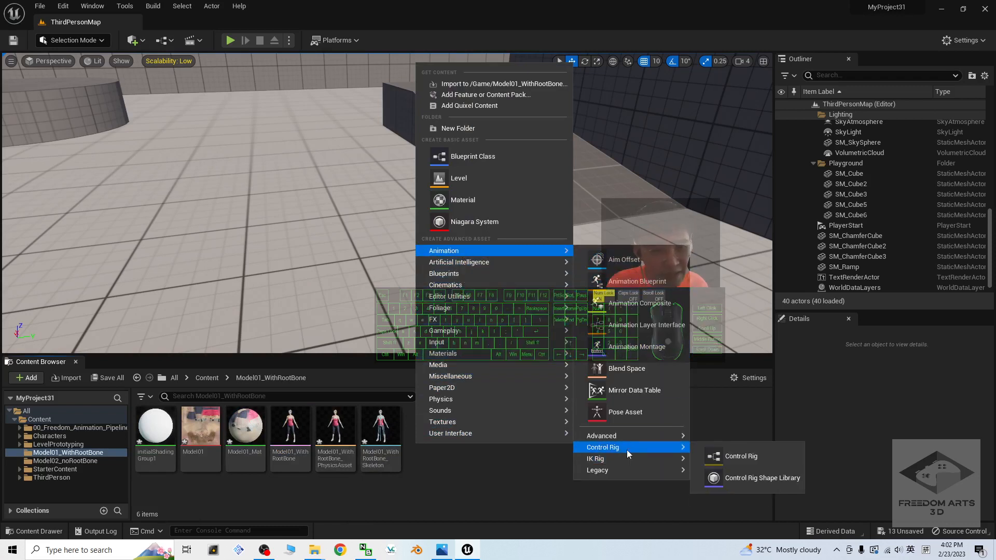
pyautogui.moveTo(631, 459)
pyautogui.click(475, 484)
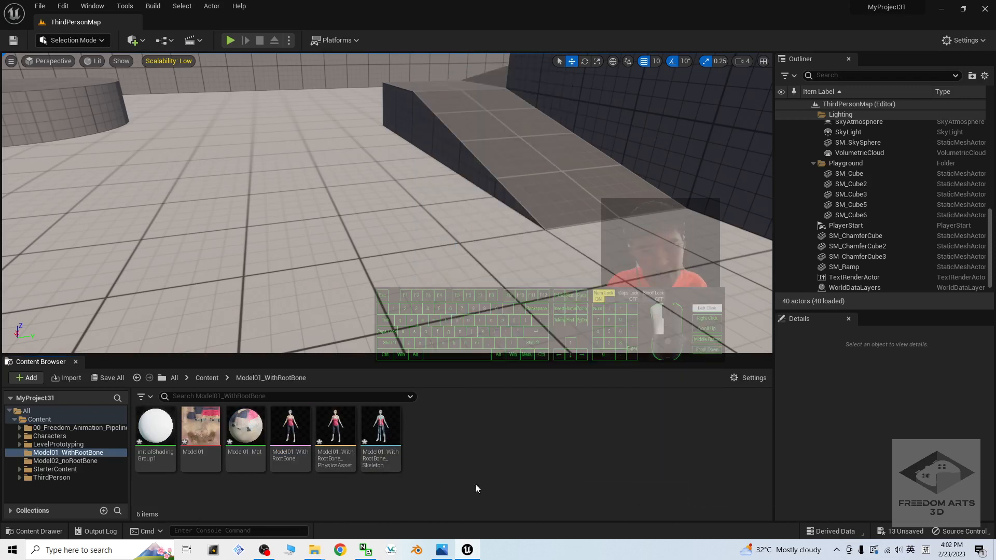
# Open the Model02_noRootBone content folder and import Model02.jpg into it from the Sample FBX v2 folder on disk
pyautogui.click(207, 379)
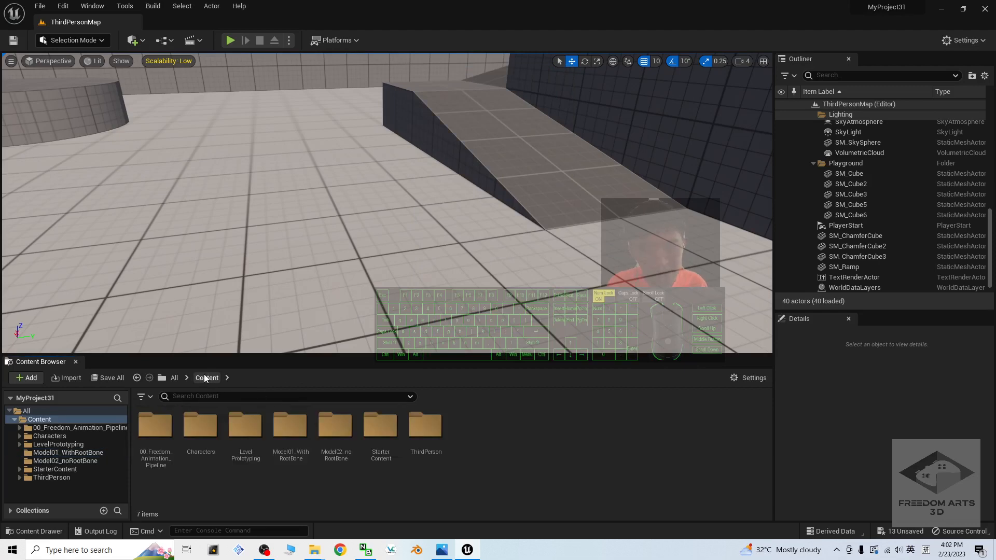
pyautogui.doubleClick(336, 425)
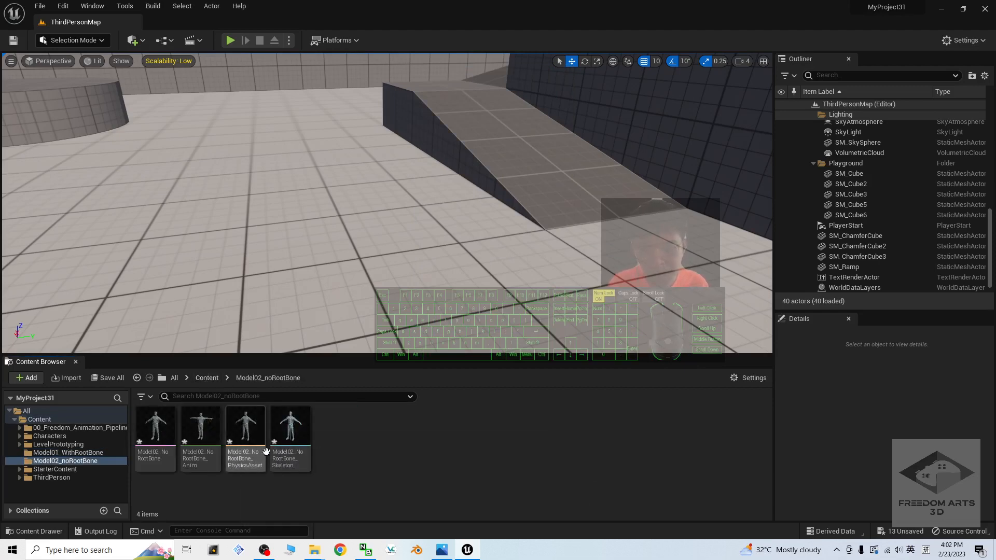
pyautogui.moveTo(495, 8); pyautogui.dragTo(625, 29)
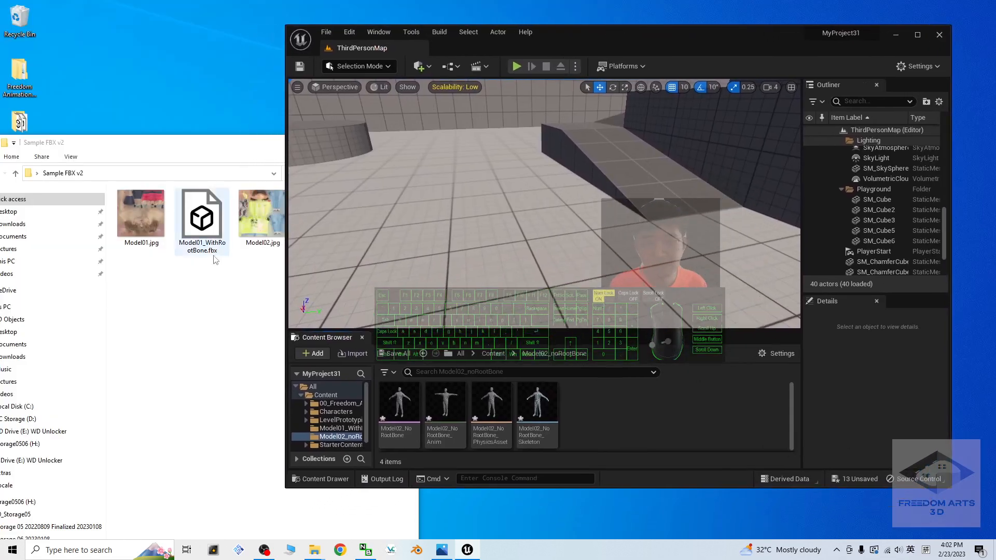
pyautogui.click(248, 248)
pyautogui.click(628, 421)
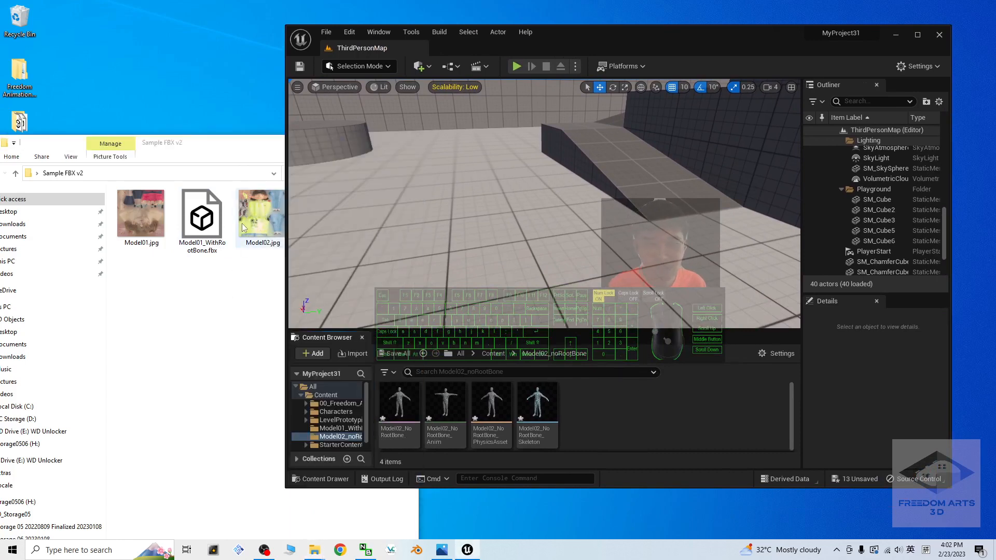
pyautogui.click(273, 231)
pyautogui.moveTo(266, 216); pyautogui.dragTo(613, 413)
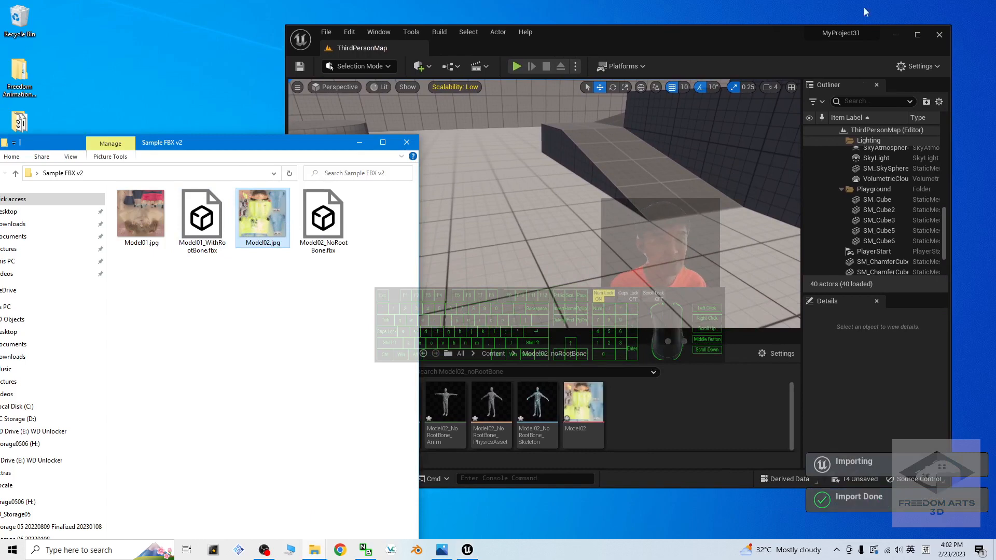
pyautogui.click(918, 35)
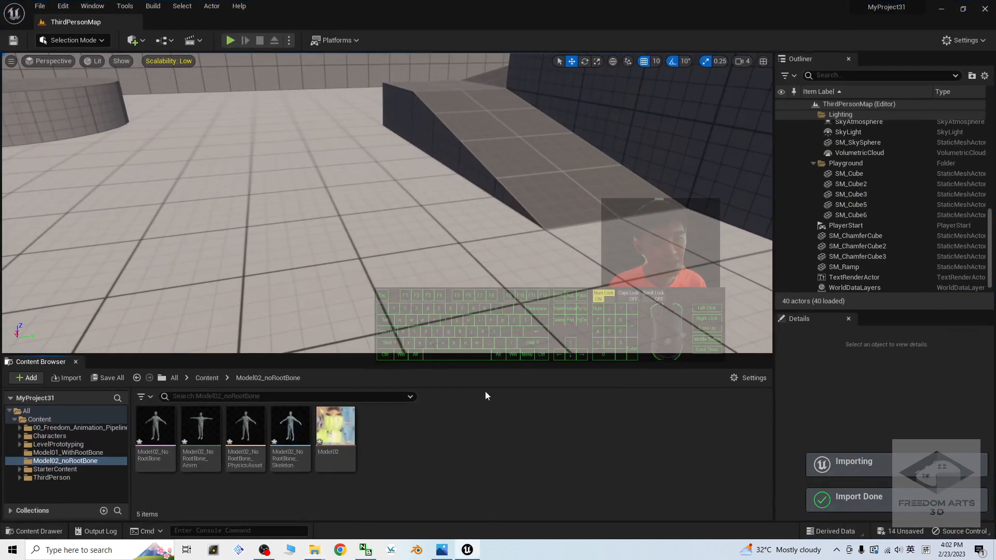
# Place the Model02_NoRootBone mesh in the level and apply the Model02 texture to it to generate a material
pyautogui.moveTo(156, 430); pyautogui.dragTo(384, 298)
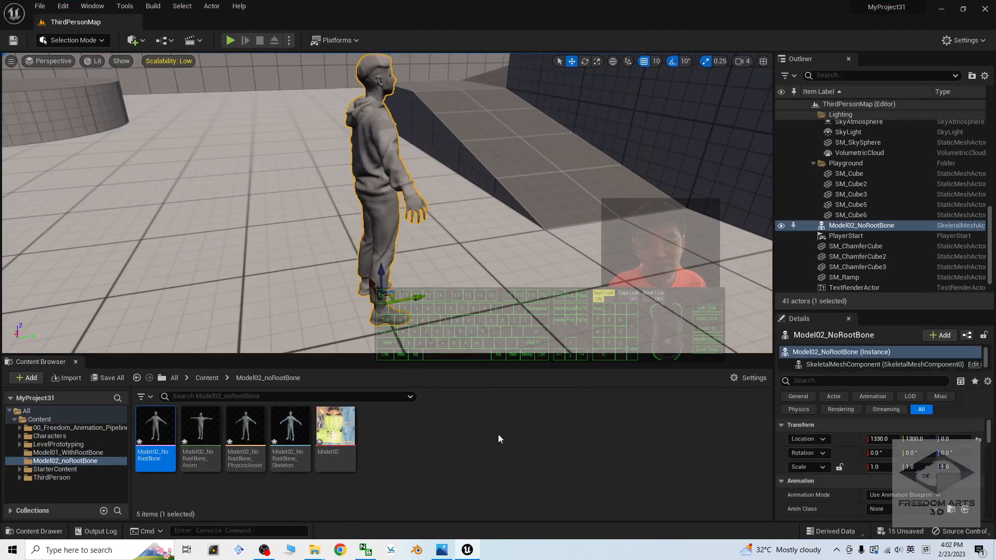
pyautogui.click(469, 267)
pyautogui.click(338, 427)
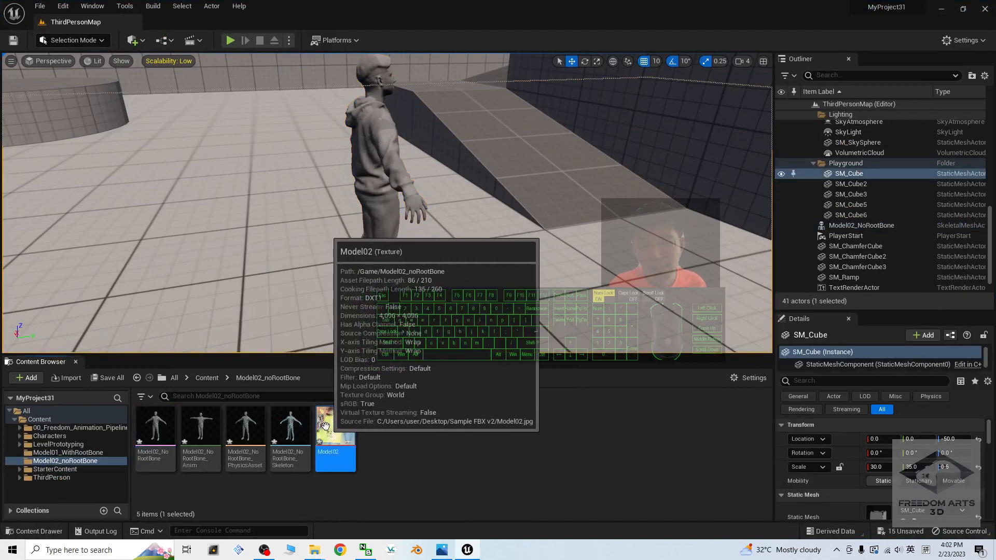
pyautogui.moveTo(332, 433); pyautogui.dragTo(379, 153)
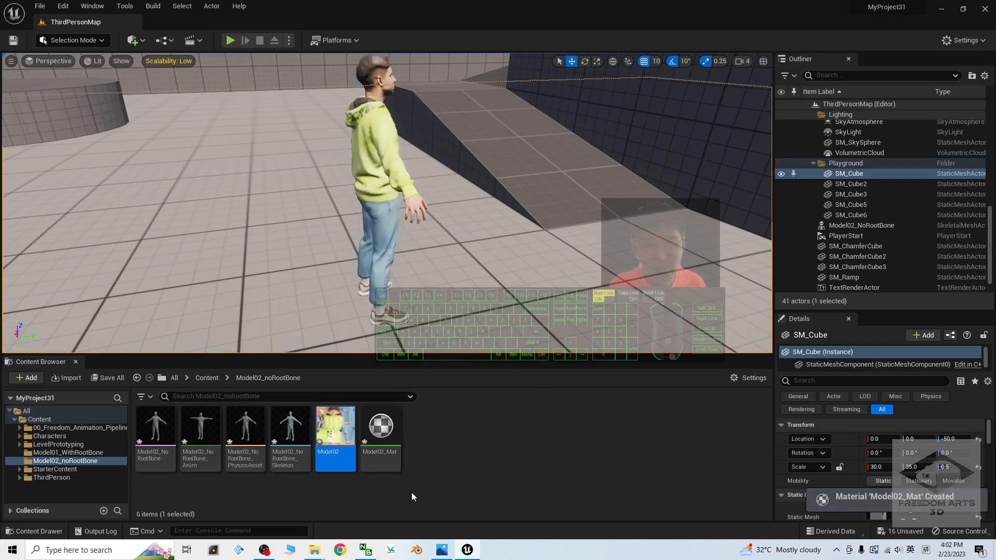
# Delete the placed Model02_NoRootBone character from the level
pyautogui.click(384, 142)
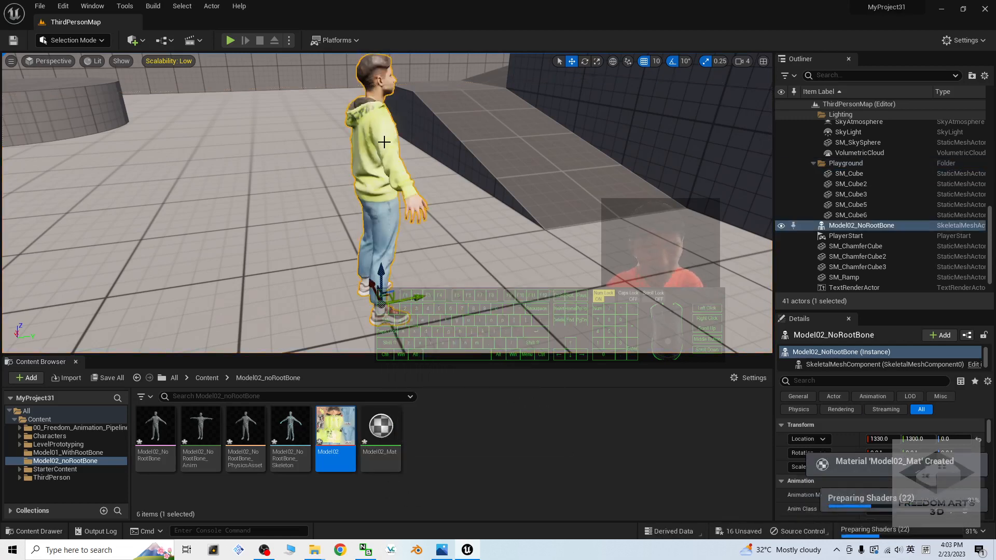
pyautogui.press('Delete')
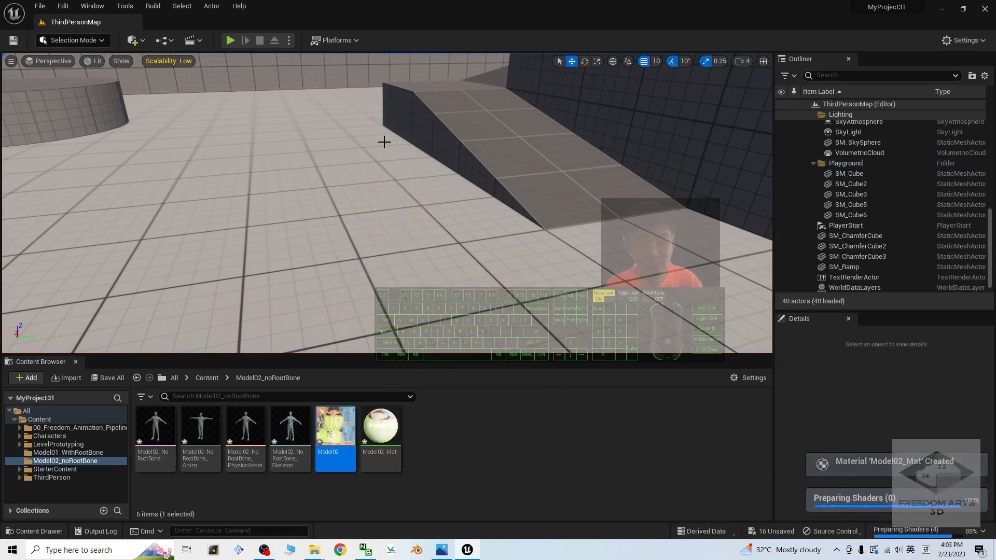
# Open the Model02_NoRootBone skeletal mesh and assign Model02_Mat to its Element 0 material slot
pyautogui.doubleClick(155, 429)
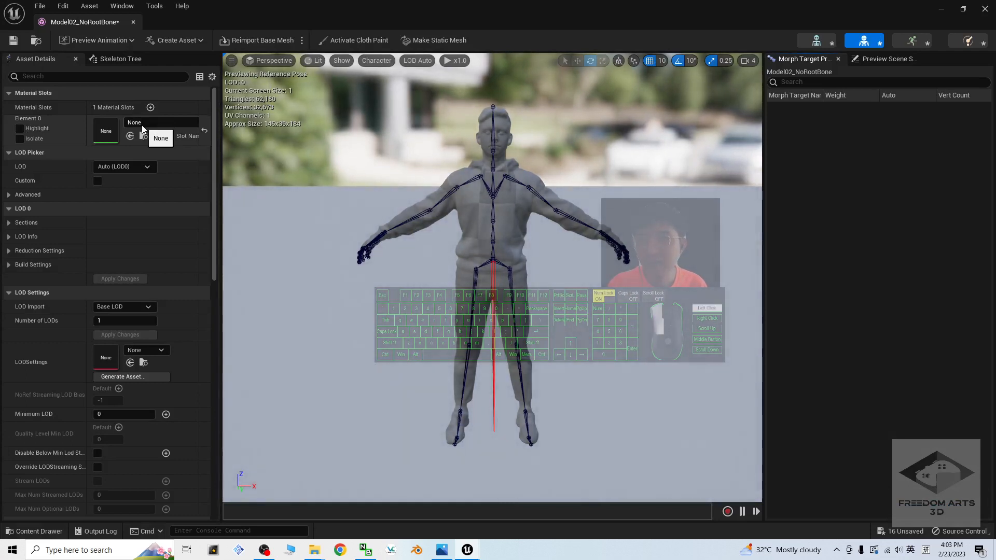
pyautogui.click(142, 124)
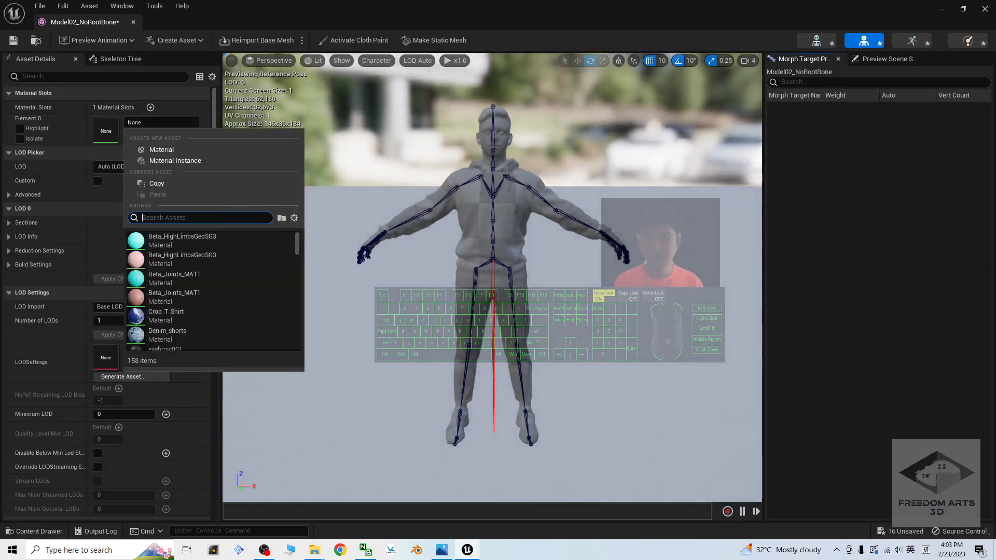
pyautogui.write('model02')
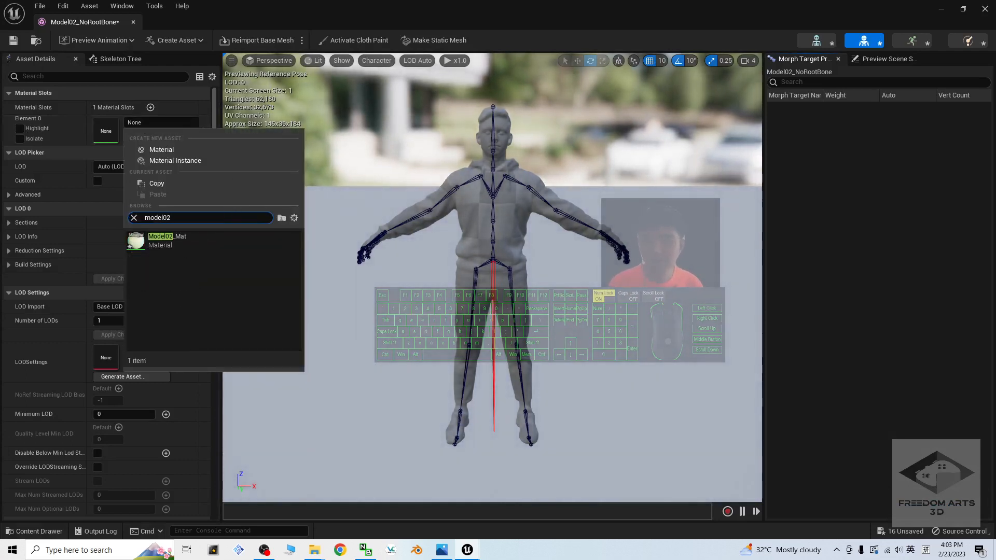
pyautogui.click(166, 239)
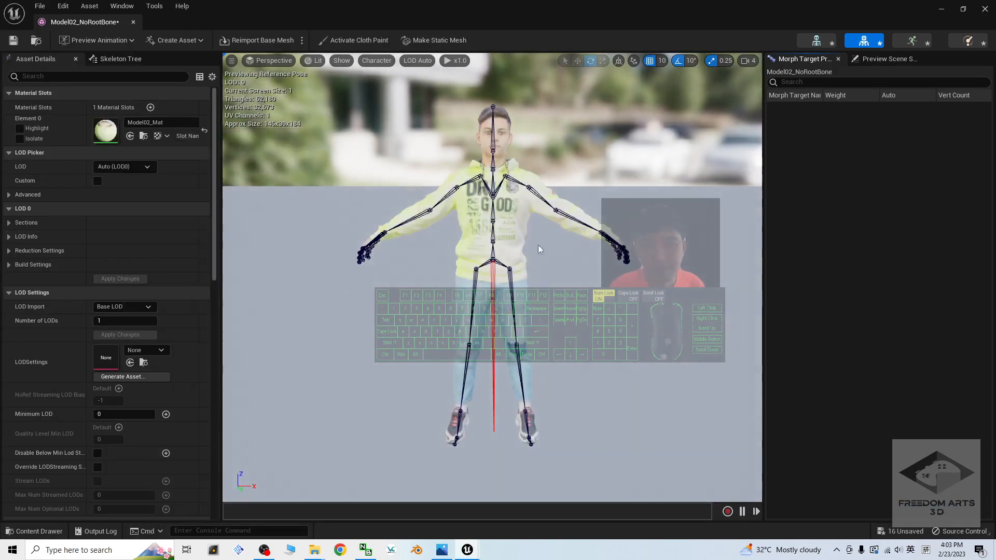
# Check the textured character from several angles, then save the Model02_NoRootBone mesh and close its editor
pyautogui.keyDown('alt'); pyautogui.moveTo(499, 285); pyautogui.dragTo(535, 284, button='right'); pyautogui.keyUp('alt')
pyautogui.keyDown('alt'); pyautogui.moveTo(499, 285); pyautogui.dragTo(550, 301); pyautogui.keyUp('alt')
pyautogui.keyDown('alt'); pyautogui.moveTo(499, 284); pyautogui.dragTo(425, 285, button='right'); pyautogui.keyUp('alt')
pyautogui.keyDown('alt'); pyautogui.moveTo(499, 284); pyautogui.dragTo(483, 286); pyautogui.keyUp('alt')
pyautogui.scroll(5, 500, 261)
pyautogui.keyDown('alt'); pyautogui.moveTo(643, 281); pyautogui.dragTo(625, 282); pyautogui.keyUp('alt')
pyautogui.keyDown('alt'); pyautogui.moveTo(644, 281); pyautogui.dragTo(612, 280, button='right'); pyautogui.keyUp('alt')
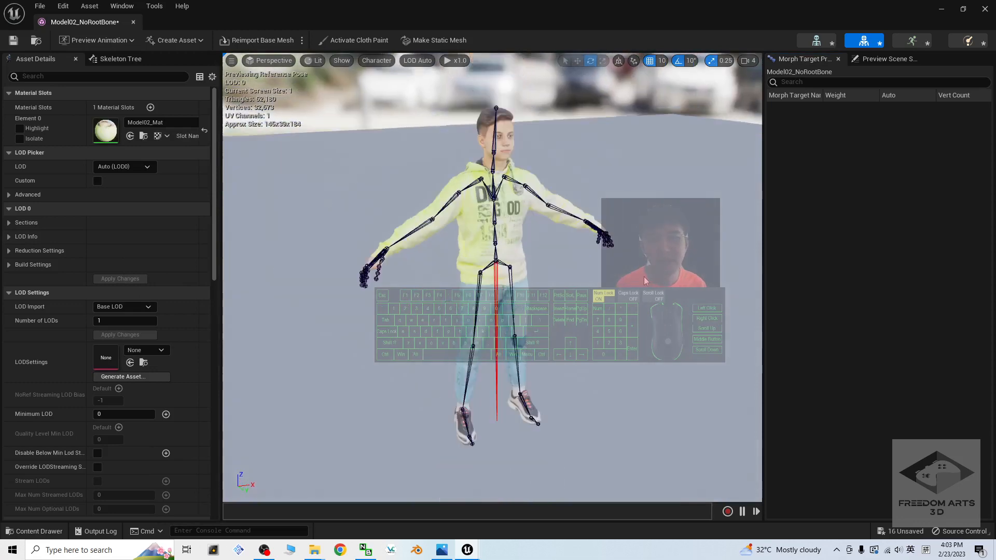
pyautogui.click(14, 40)
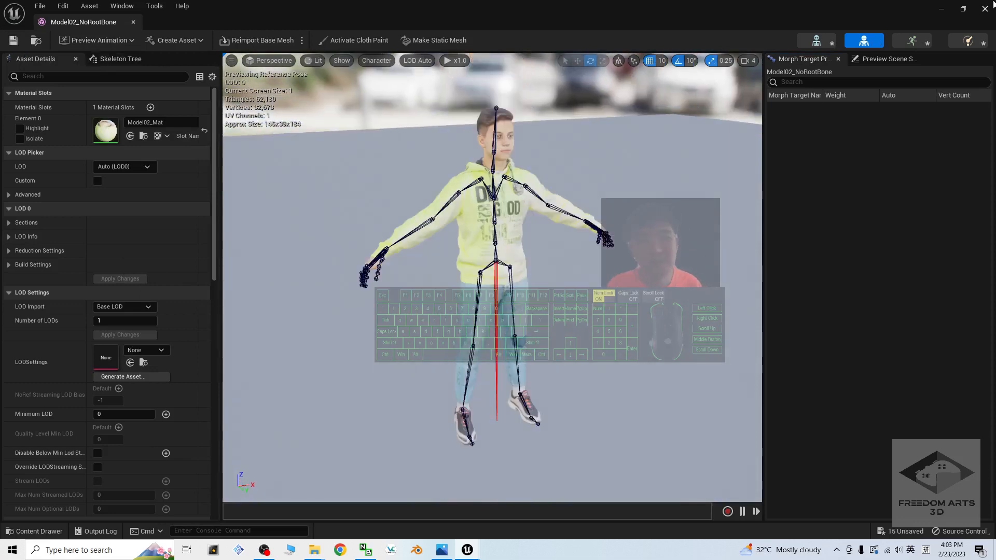
pyautogui.click(985, 8)
pyautogui.click(472, 455)
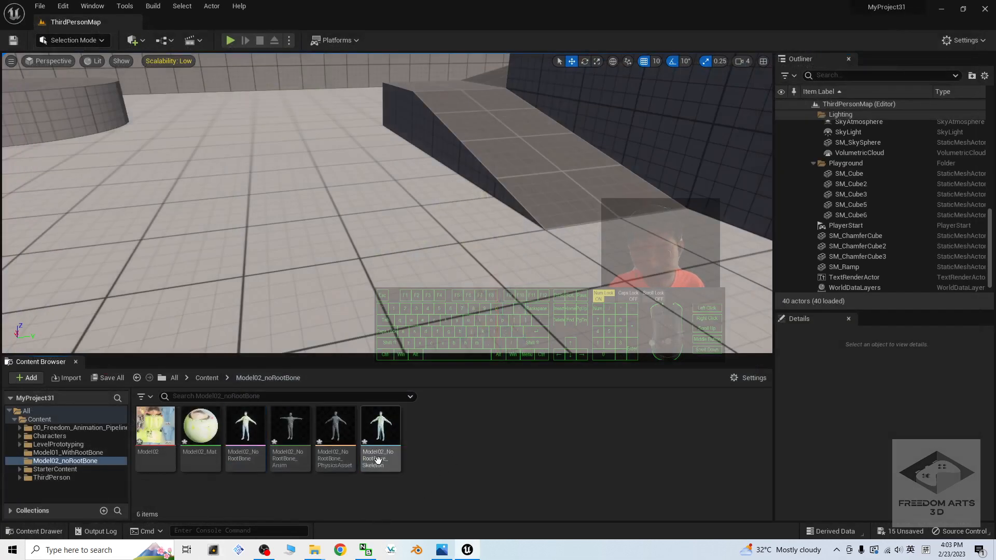
pyautogui.moveTo(249, 441)
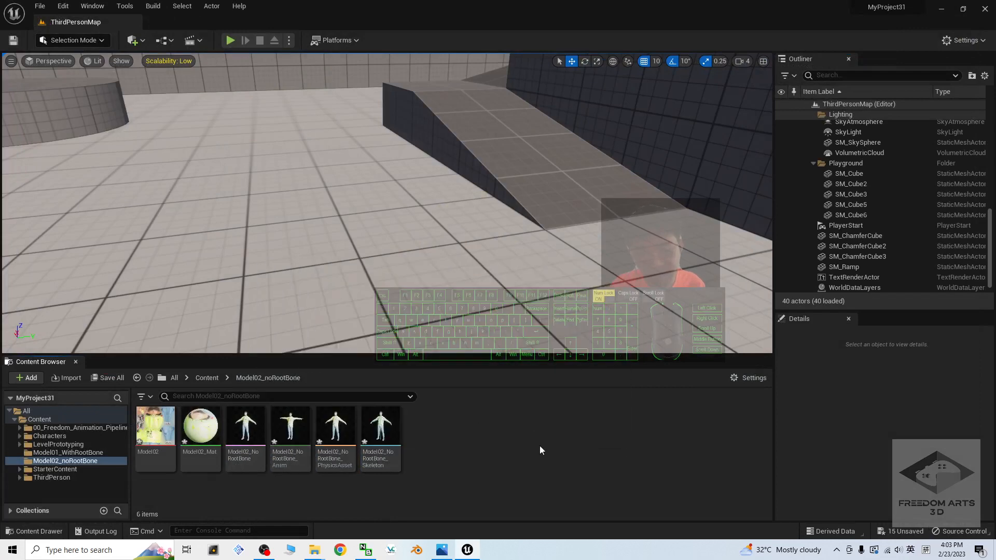
# Go to the Model01_WithRootBone folder, examine the bone hierarchy of its skeleton, and close the skeleton editor
pyautogui.click(207, 377)
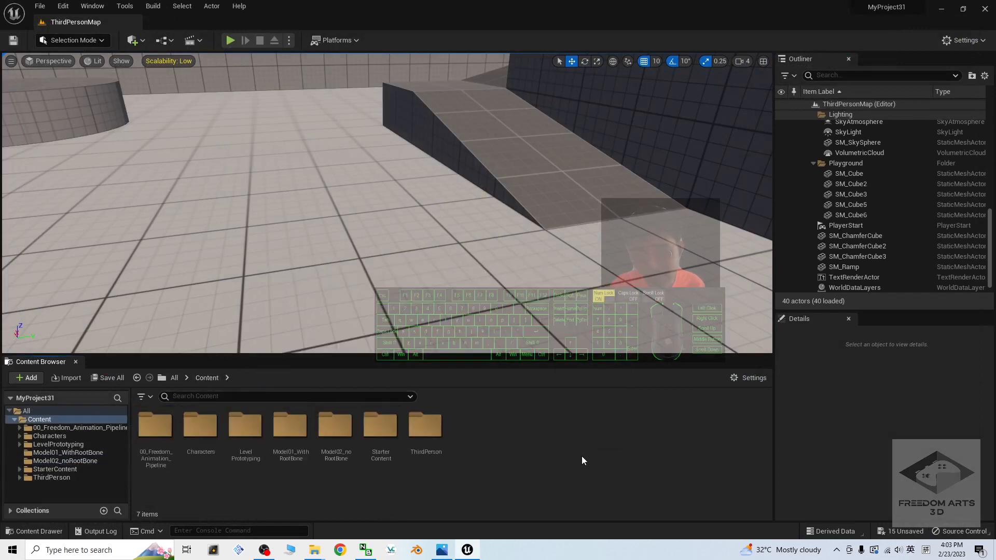
pyautogui.click(292, 450)
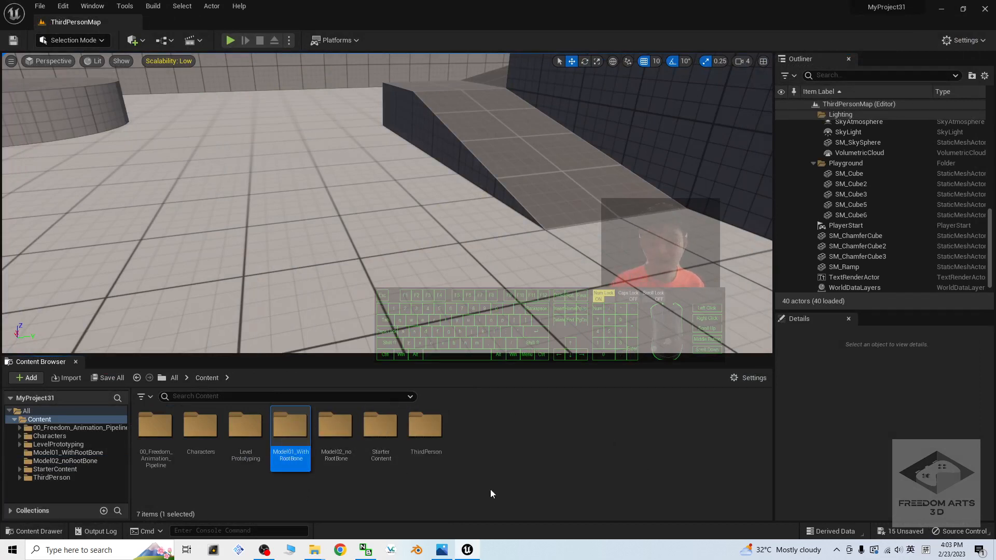
pyautogui.doubleClick(291, 424)
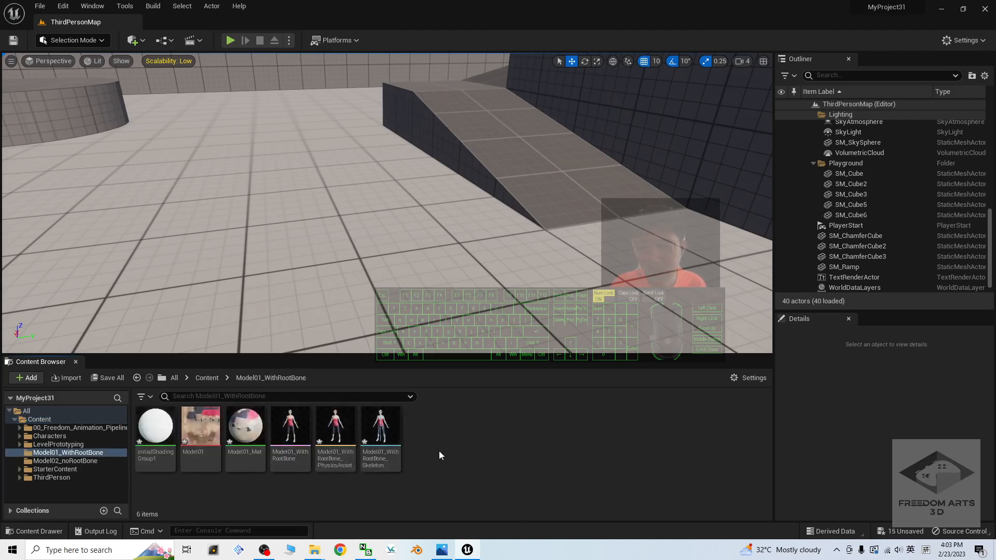
pyautogui.doubleClick(381, 441)
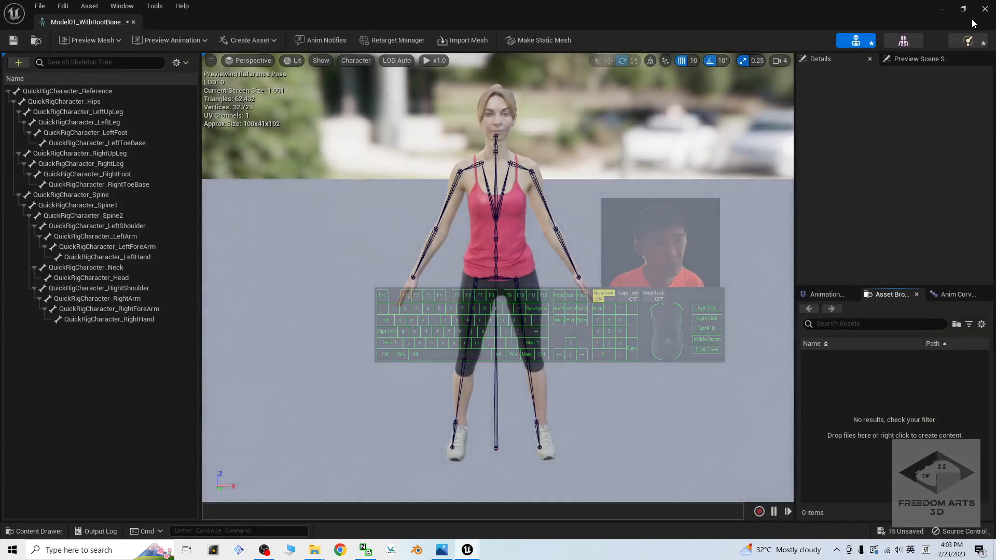
pyautogui.click(985, 9)
# Create an IK Rig asset in the Model01_WithRootBone folder using the Model01_WithRootBone skeletal mesh, keeping the default name
pyautogui.rightClick(415, 456)
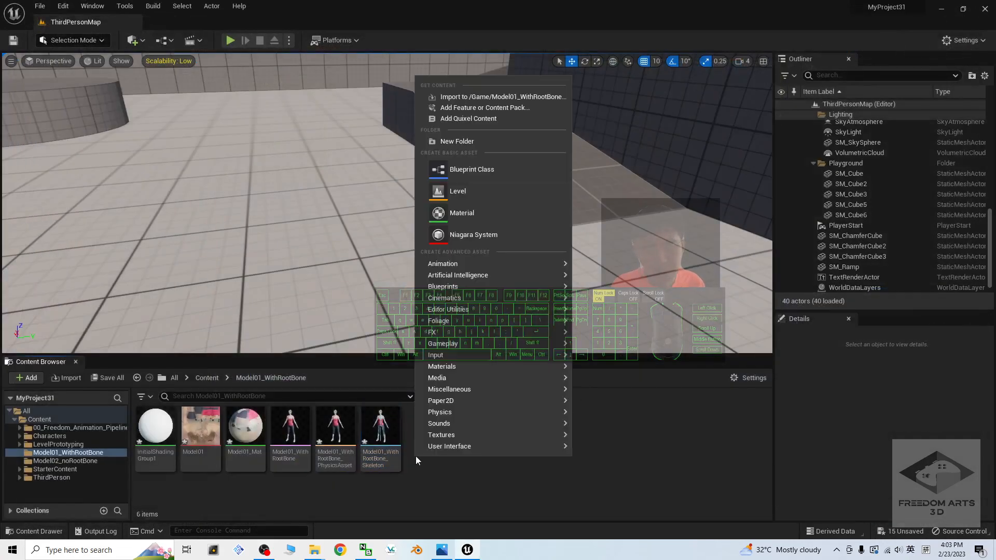
pyautogui.moveTo(461, 266)
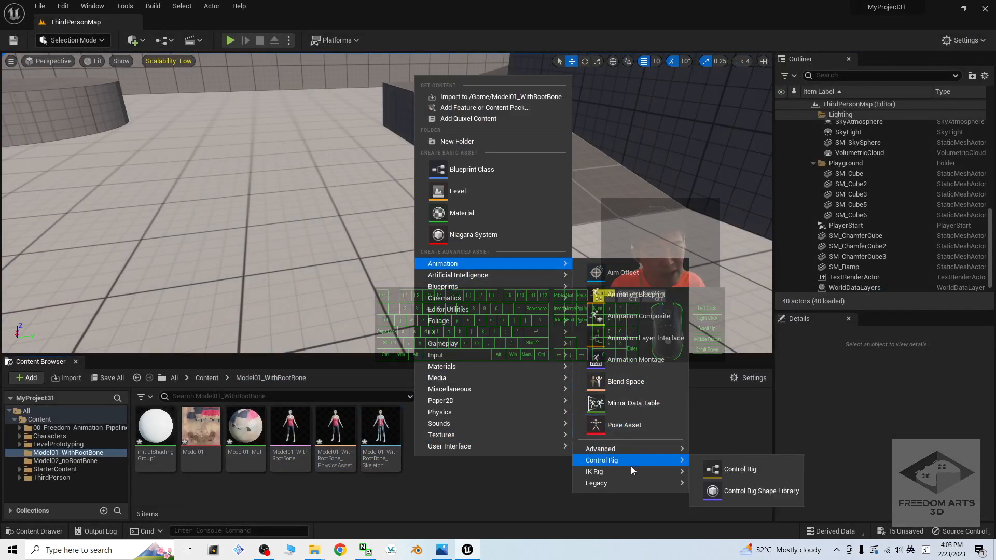
pyautogui.moveTo(630, 469)
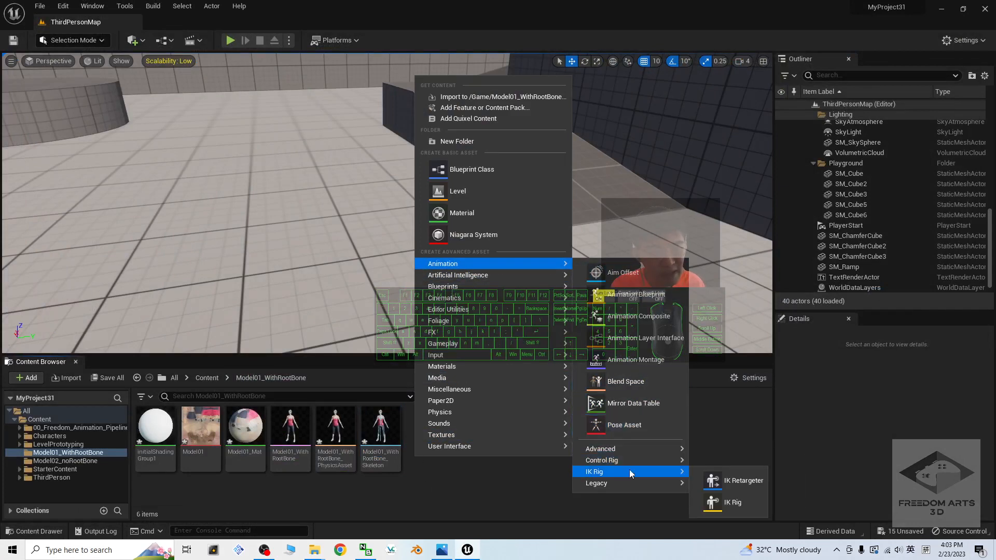
pyautogui.click(742, 505)
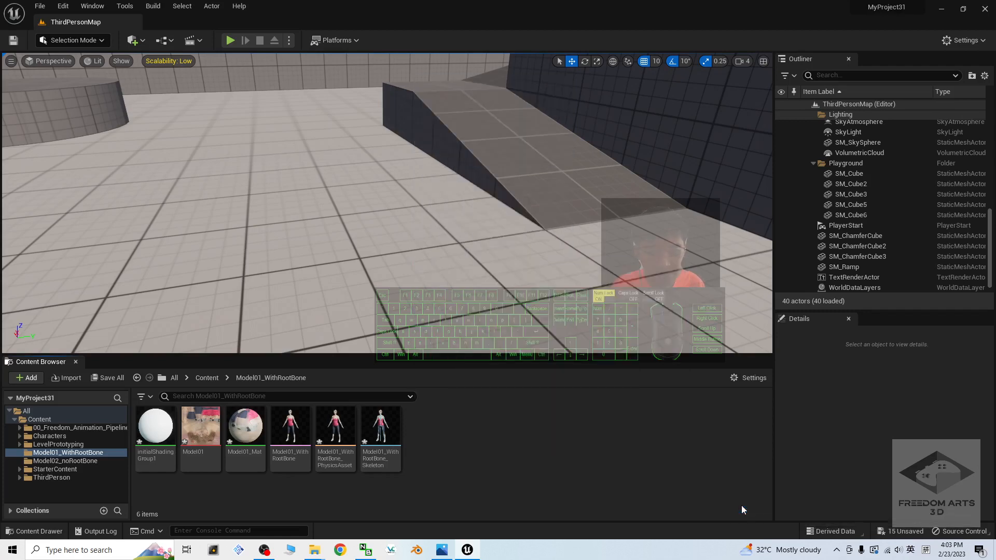
pyautogui.moveTo(440, 116); pyautogui.dragTo(530, 134)
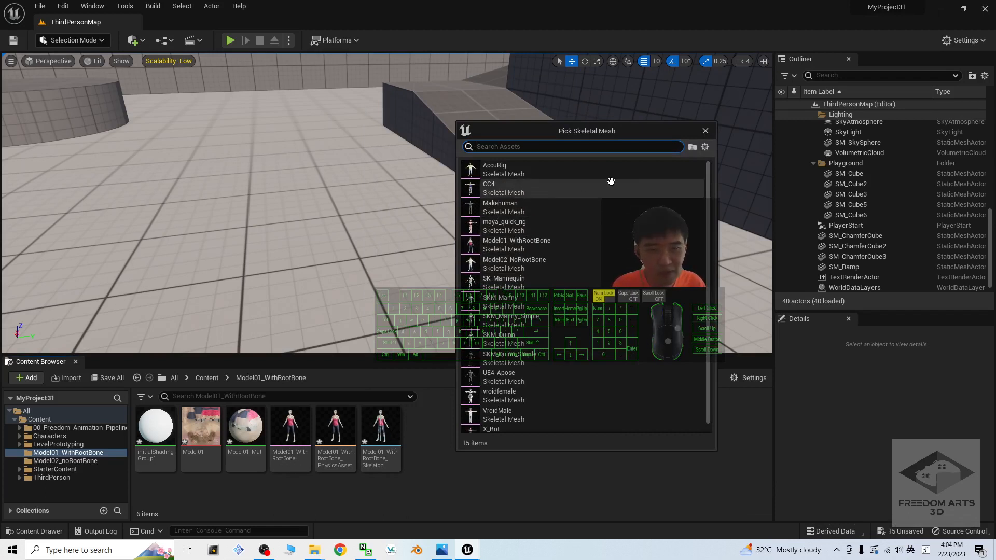
pyautogui.click(518, 243)
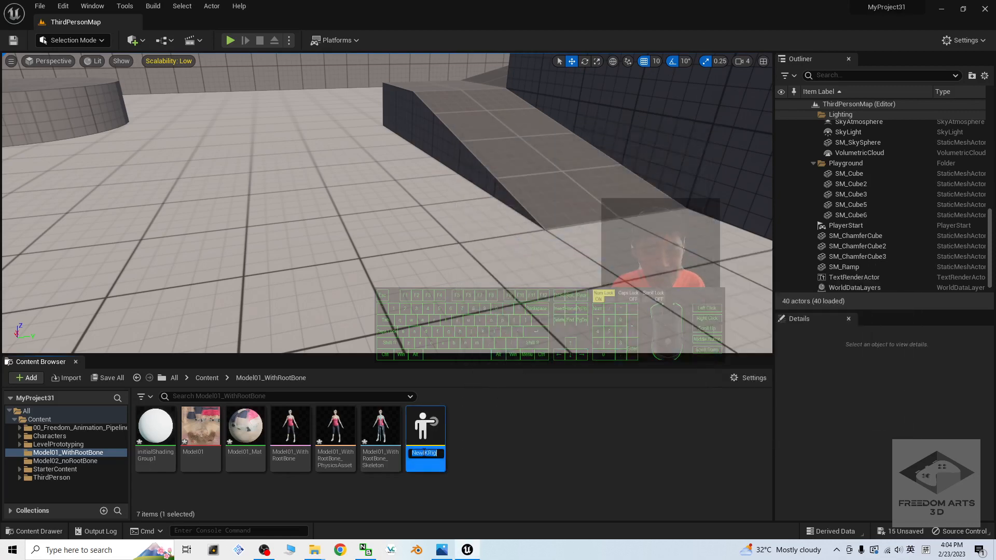
pyautogui.press('Return')
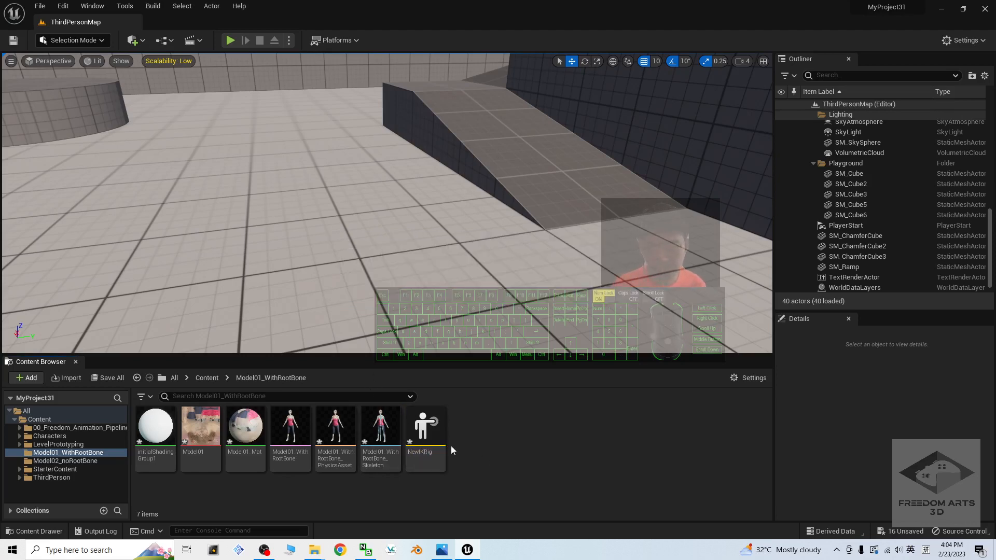
# Rename the new IK Rig asset as Model01_wihRootBone_IKRig
pyautogui.press('F2')
pyautogui.moveTo(422, 454); pyautogui.dragTo(410, 453)
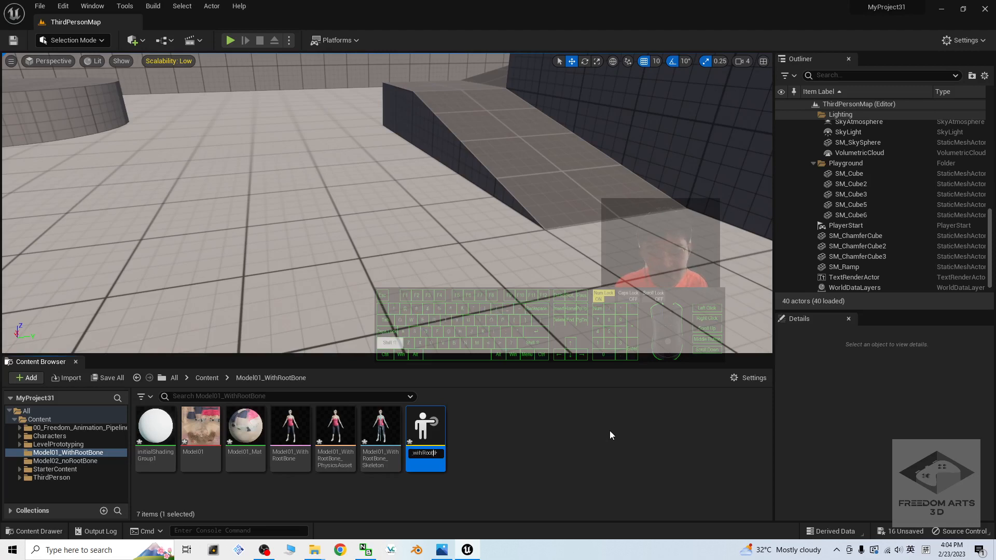
pyautogui.write('one_')
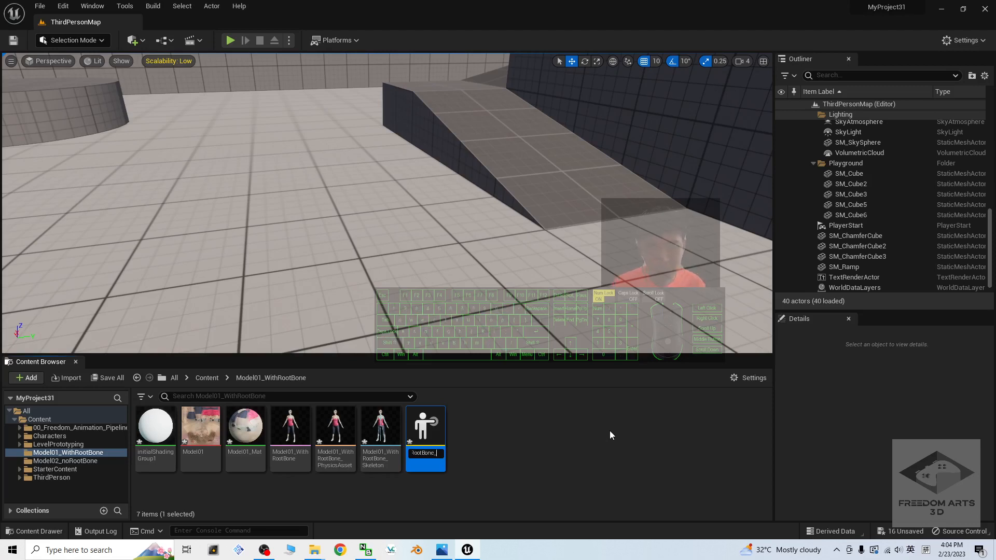
pyautogui.write('IKRig')
pyautogui.press('Return')
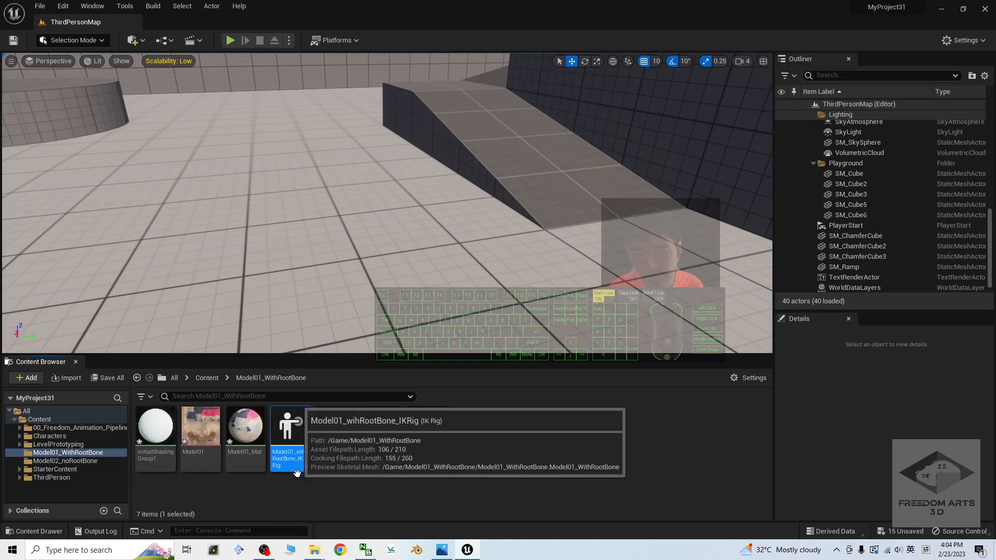
pyautogui.click(692, 446)
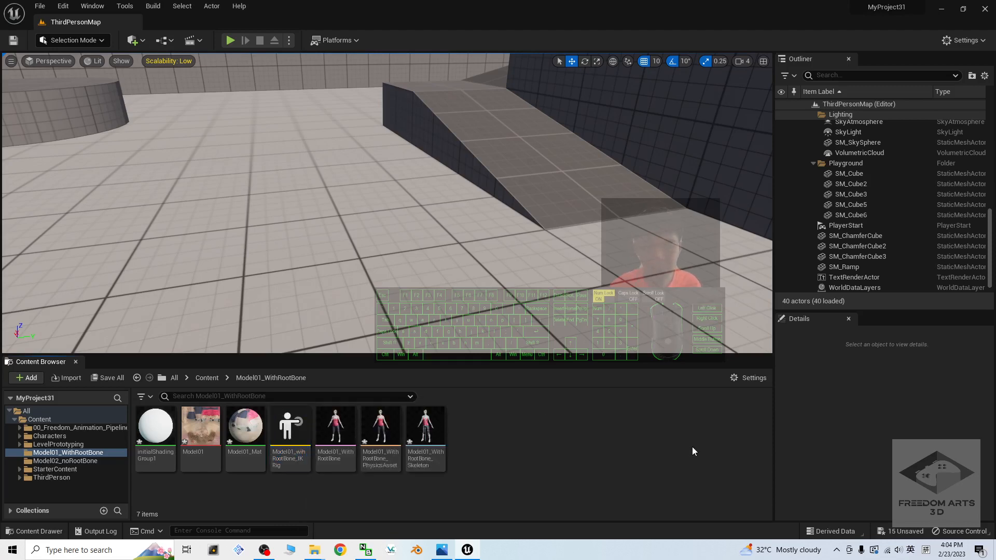
# Open the Model01_wihRootBone_IKRig asset and set the QuickRigCharacter_Reference bone as its retarget root
pyautogui.doubleClick(294, 448)
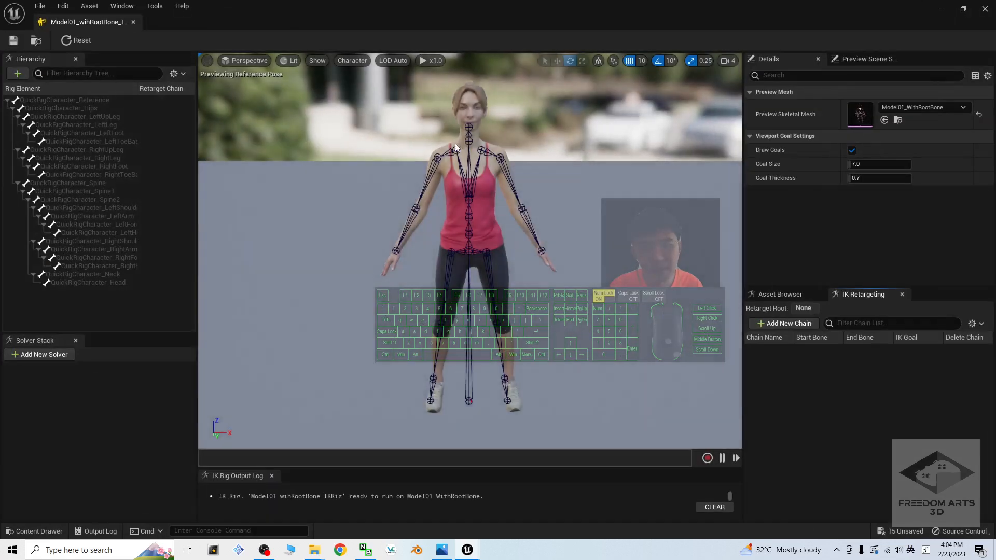
pyautogui.click(470, 321)
pyautogui.click(554, 327)
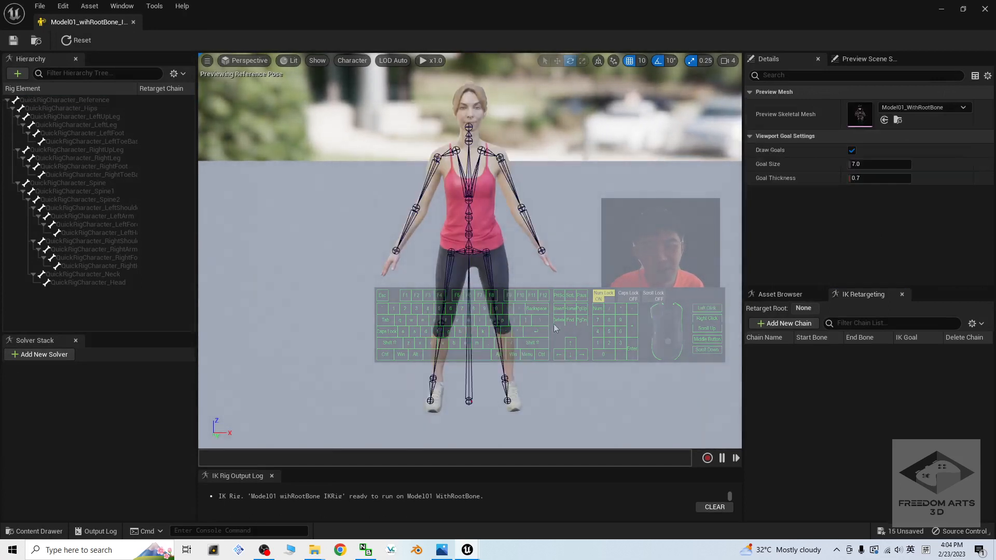
pyautogui.click(469, 350)
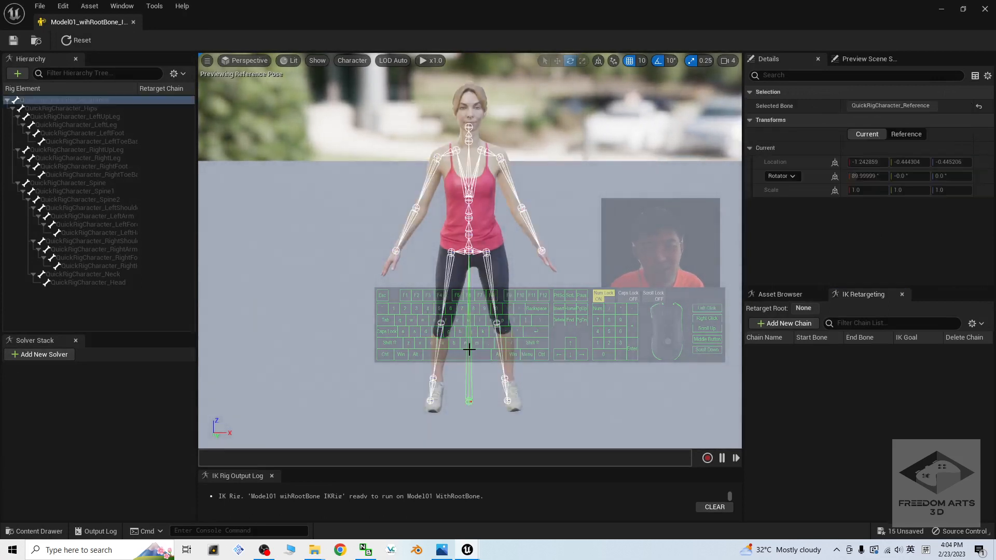
pyautogui.click(91, 101)
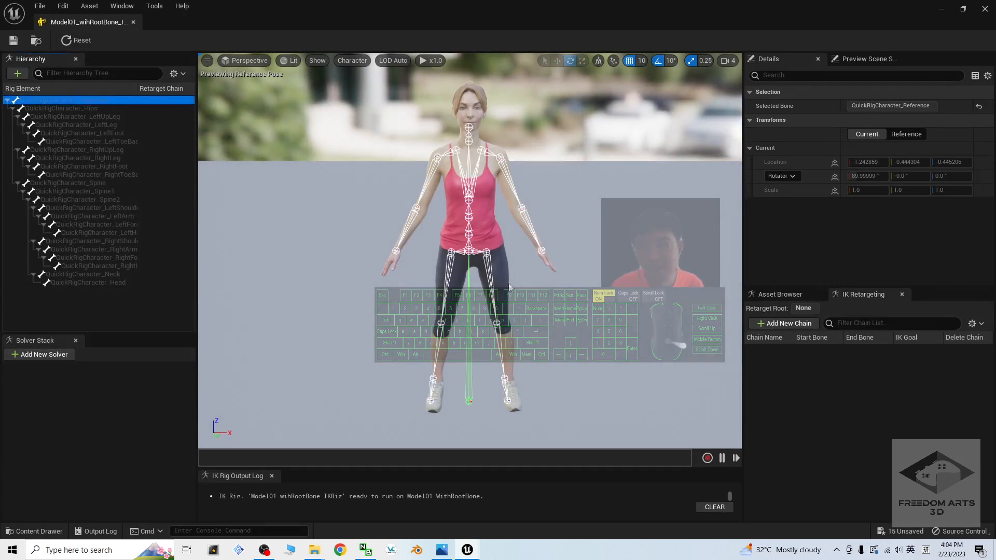
pyautogui.click(512, 341)
pyautogui.click(472, 345)
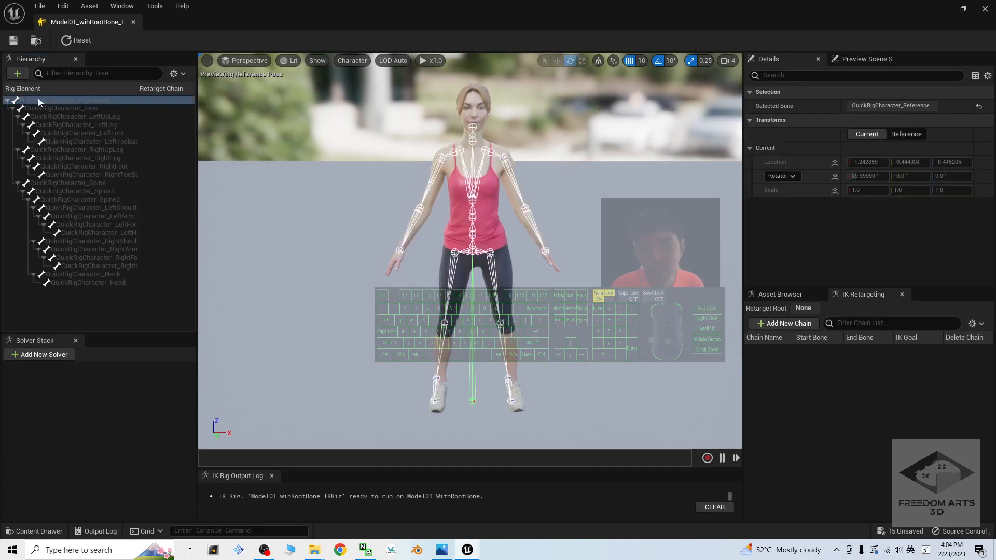
pyautogui.rightClick(91, 99)
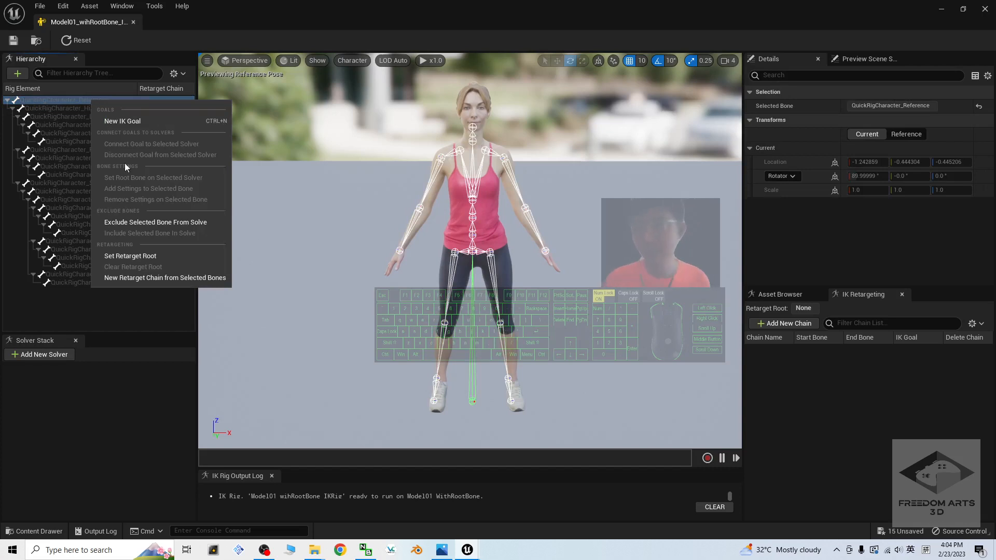
pyautogui.click(136, 255)
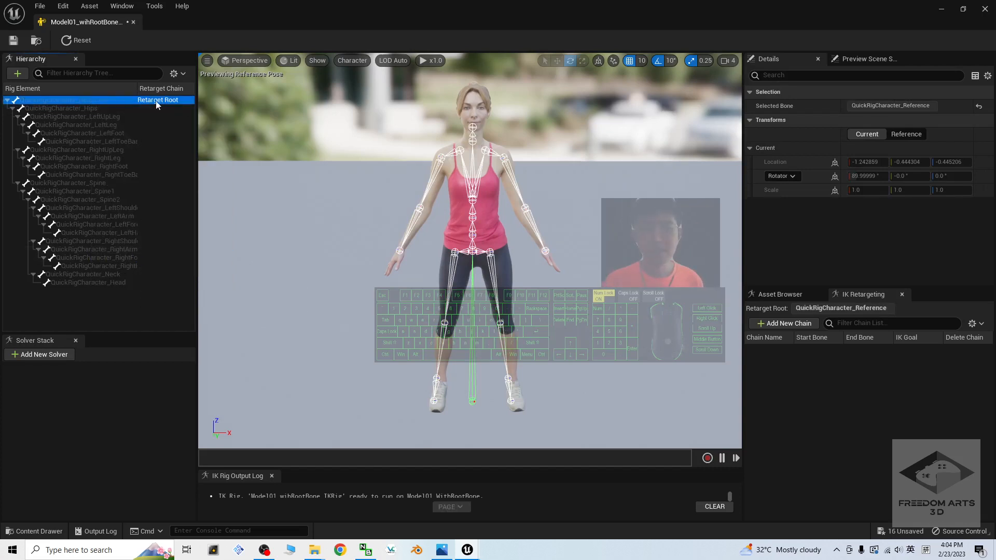
# Create a retarget chain named Root from the QuickRigCharacter_Reference bone, without adding a goal
pyautogui.rightClick(82, 99)
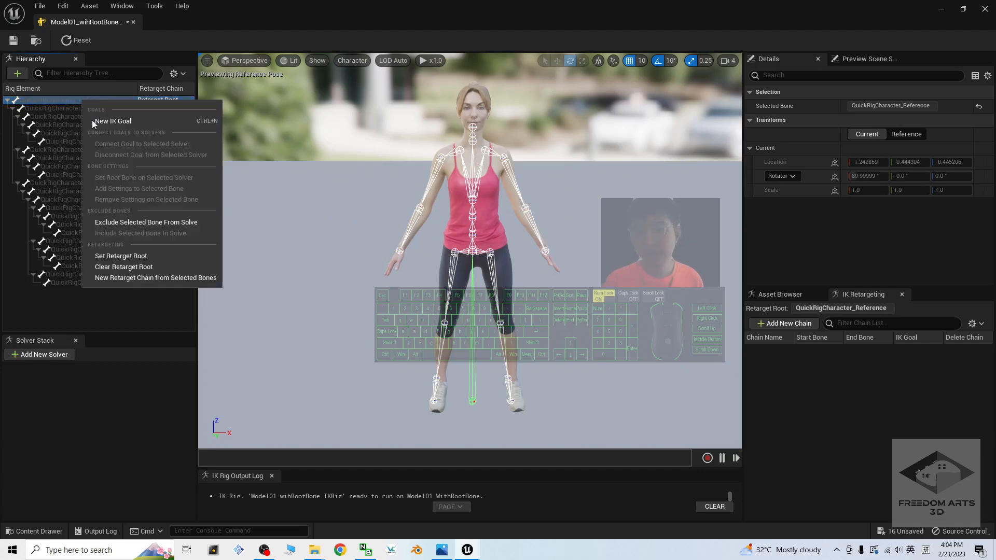
pyautogui.click(113, 278)
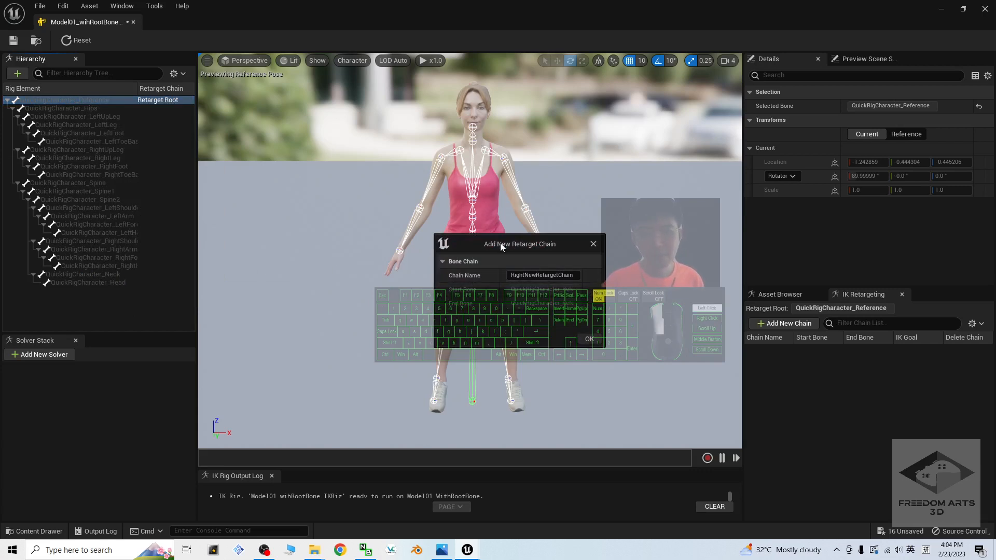
pyautogui.moveTo(500, 243); pyautogui.dragTo(547, 235)
pyautogui.click(571, 267)
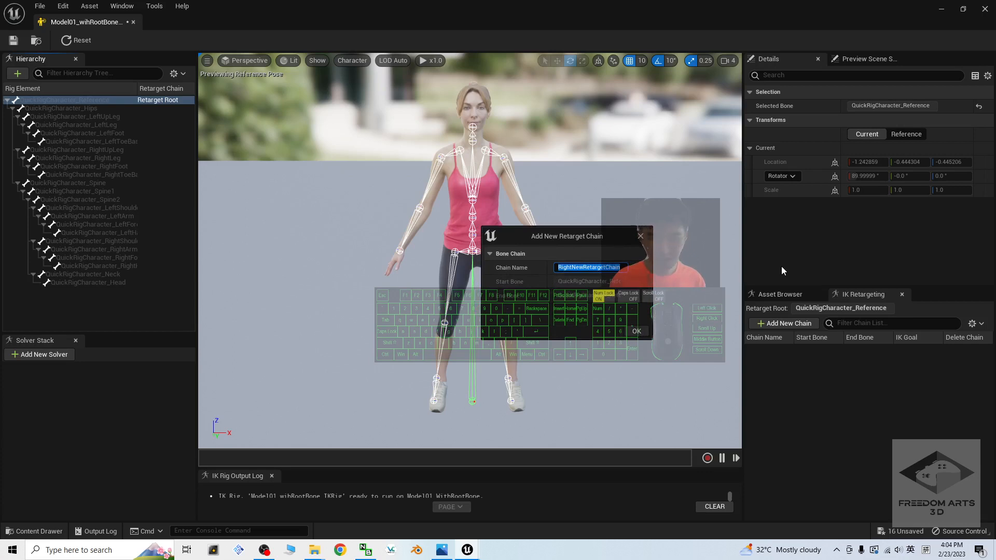
pyautogui.write('Root')
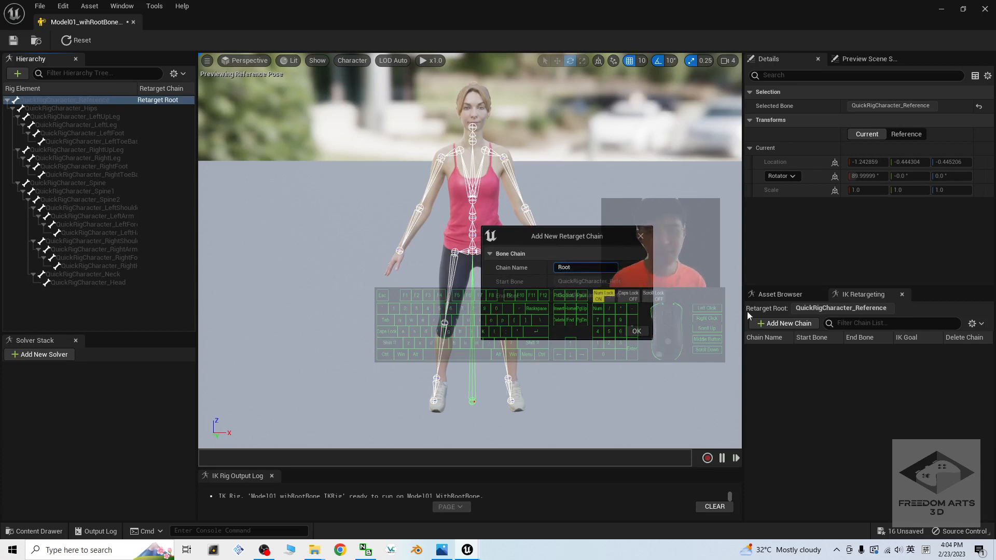
pyautogui.click(636, 331)
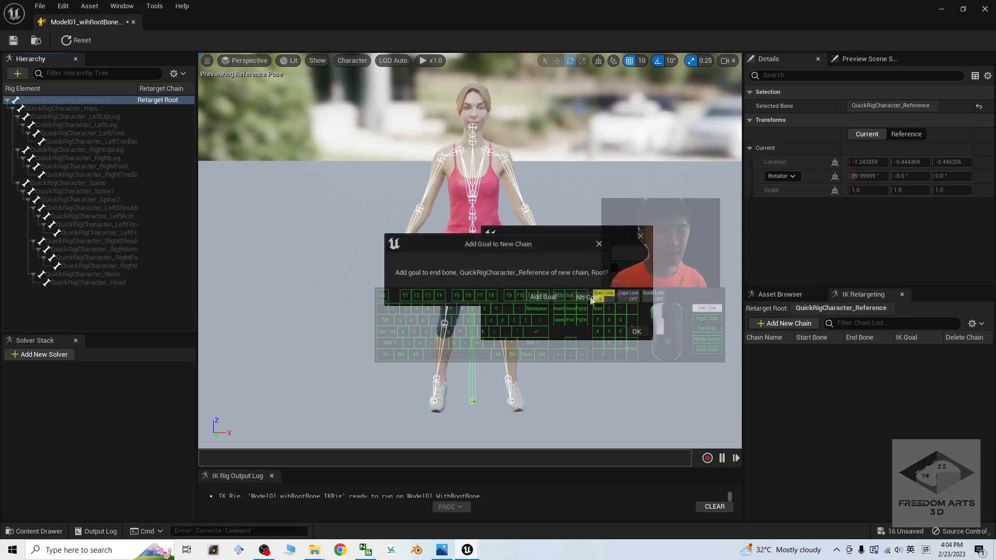
pyautogui.click(589, 297)
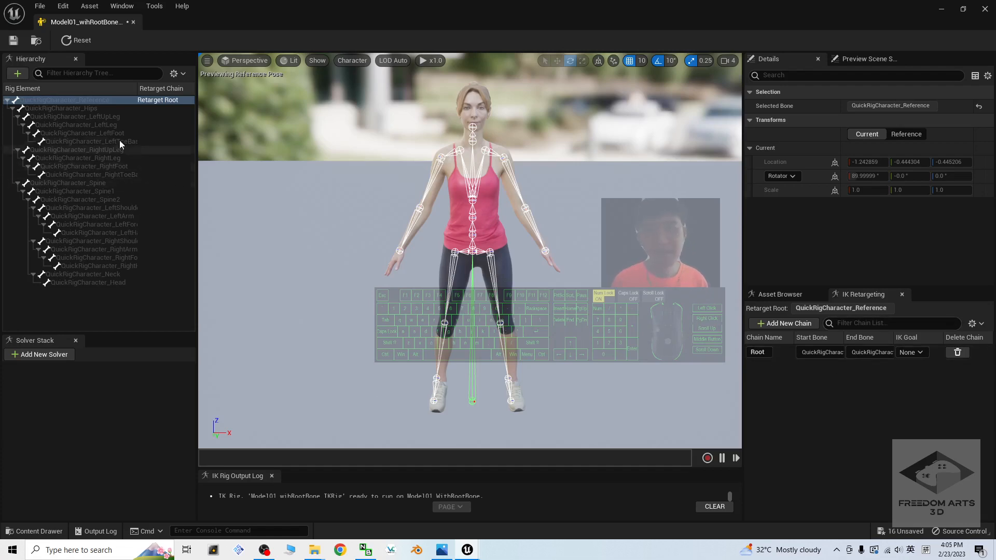
# Create a retarget chain named "Hip / Pelvis" from the QuickRigCharacter_Hips bone, without adding a goal
pyautogui.click(110, 109)
pyautogui.scroll(5, 431, 225)
pyautogui.scroll(-2, 431, 226)
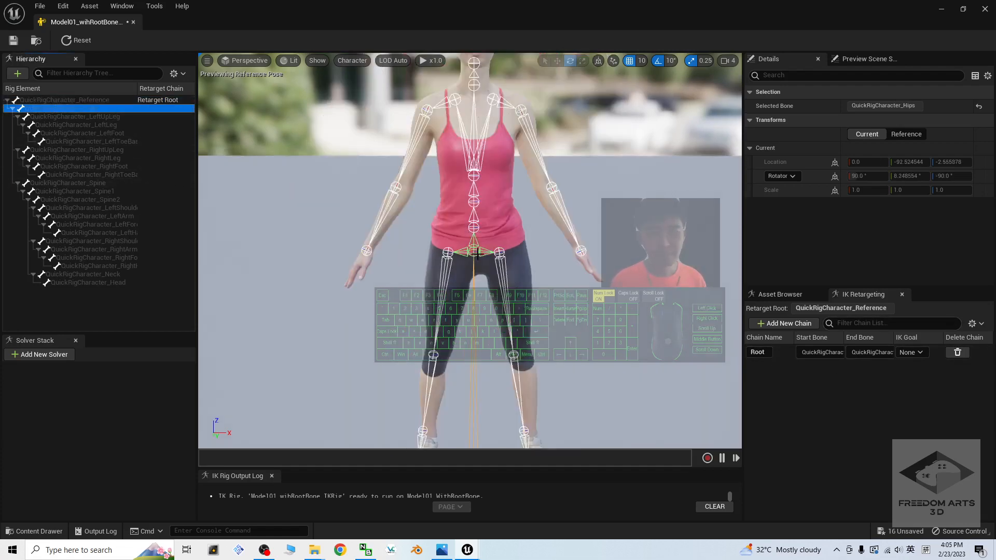
pyautogui.rightClick(113, 107)
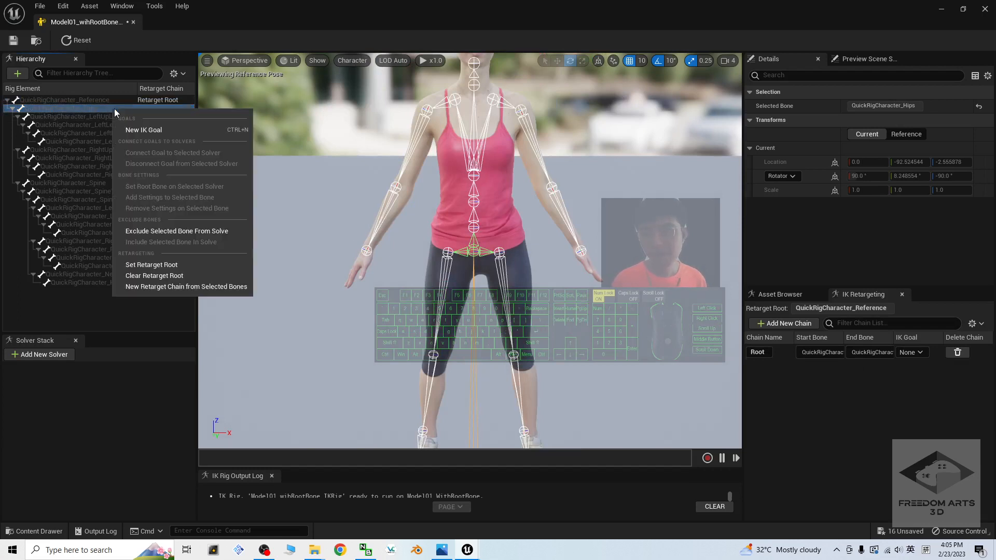
pyautogui.click(178, 287)
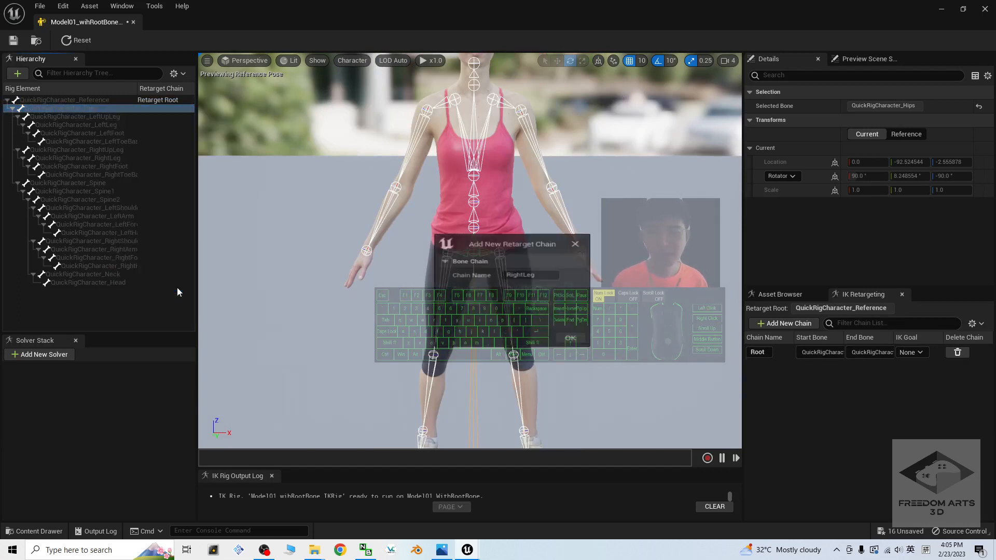
pyautogui.doubleClick(516, 274)
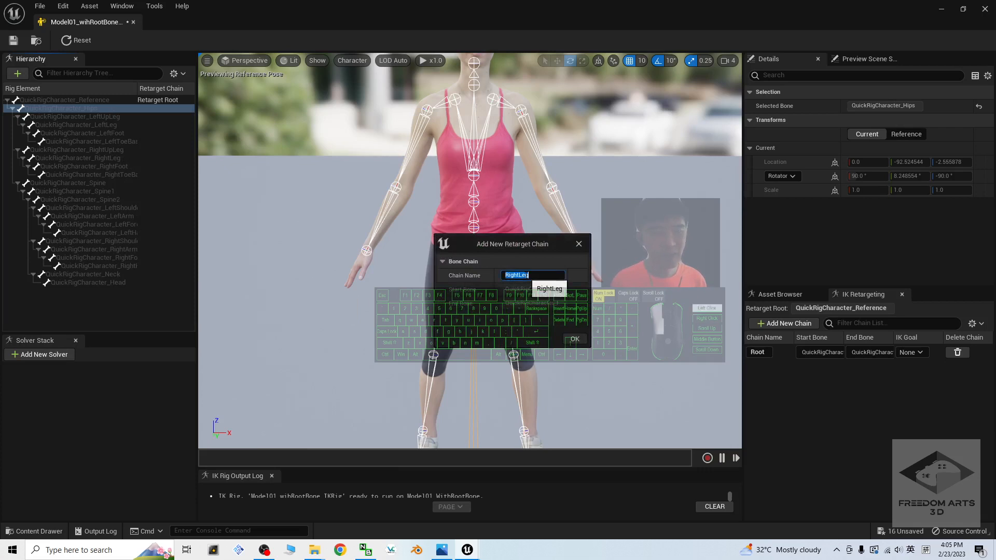
pyautogui.write('Hi')
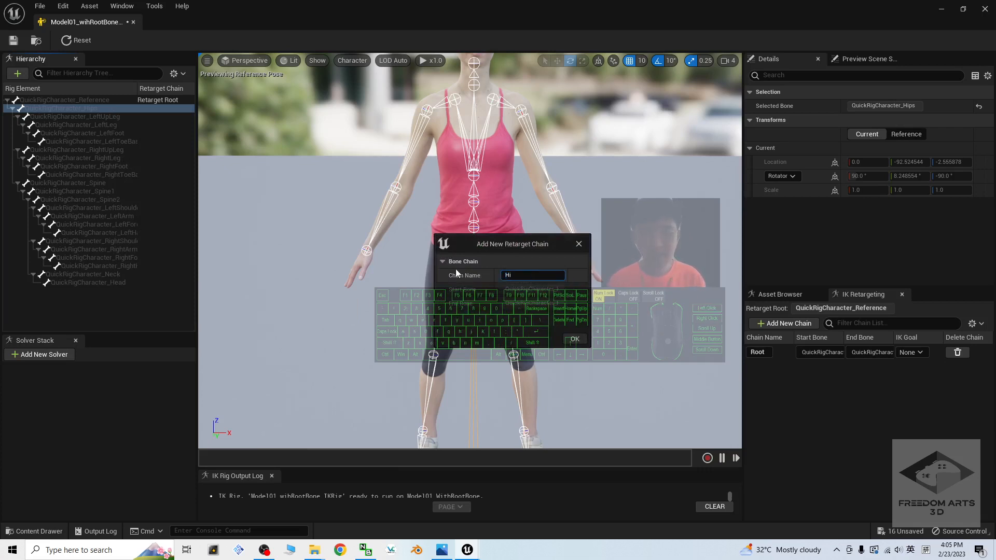
pyautogui.write('p / Pelvis')
pyautogui.click(574, 338)
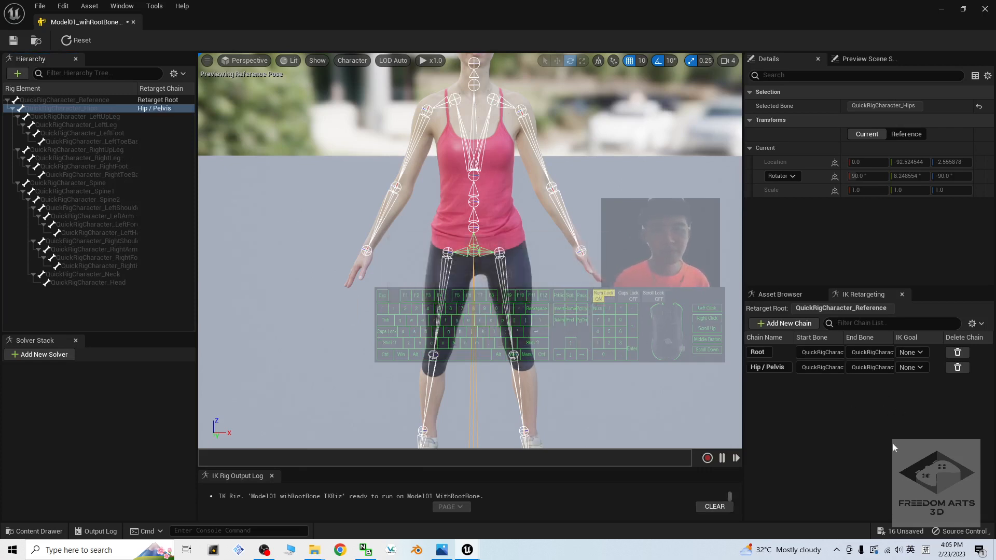
pyautogui.click(474, 226)
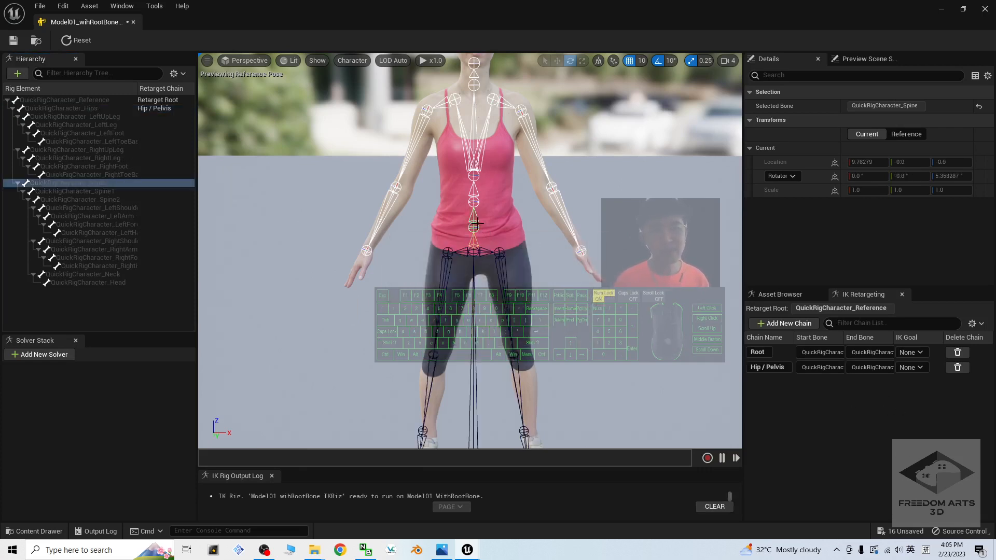
pyautogui.click(525, 226)
pyautogui.click(474, 224)
pyautogui.click(475, 177)
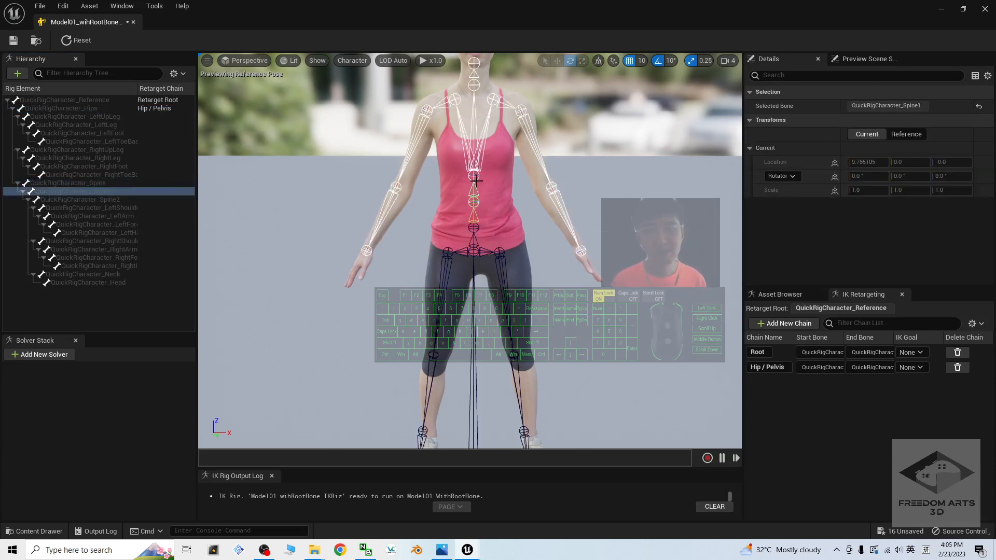
pyautogui.click(474, 166)
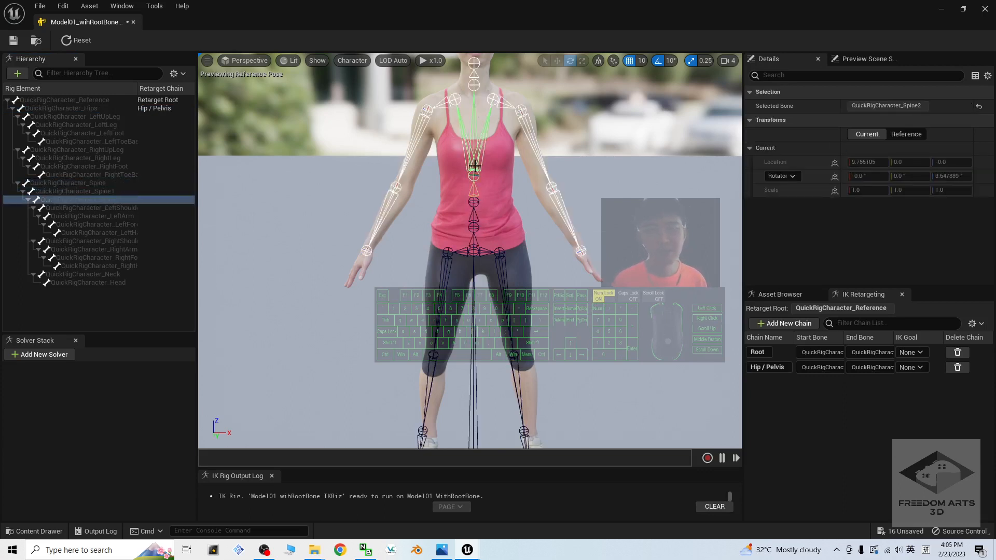
pyautogui.keyDown('ctrl'); pyautogui.click(476, 202); pyautogui.keyUp('ctrl')
pyautogui.keyDown('ctrl'); pyautogui.click(474, 225); pyautogui.keyUp('ctrl')
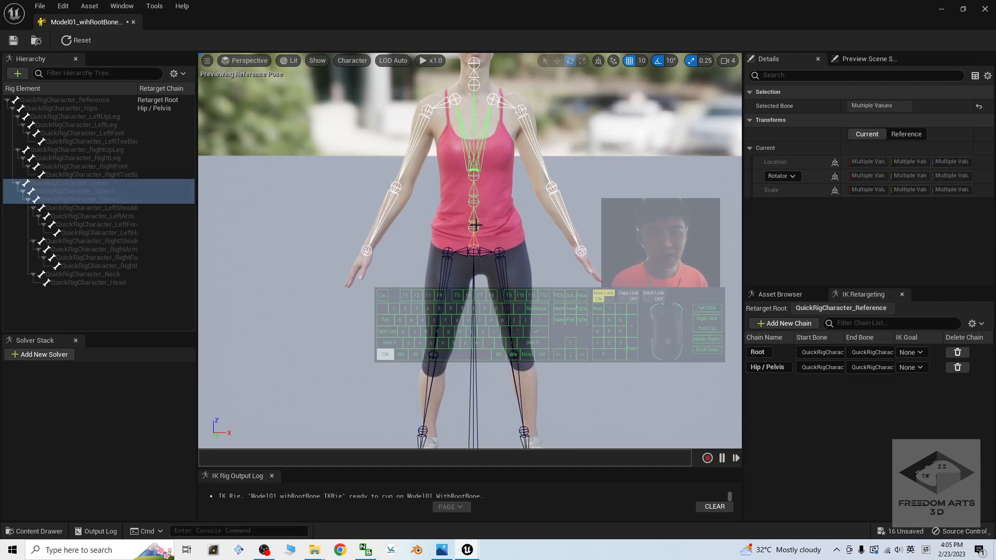
pyautogui.rightClick(97, 182)
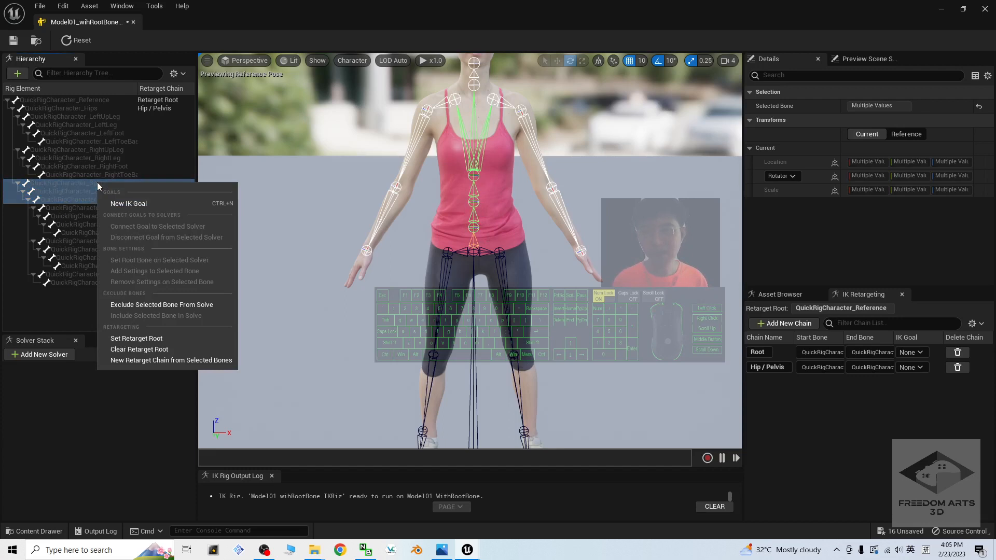
pyautogui.click(138, 360)
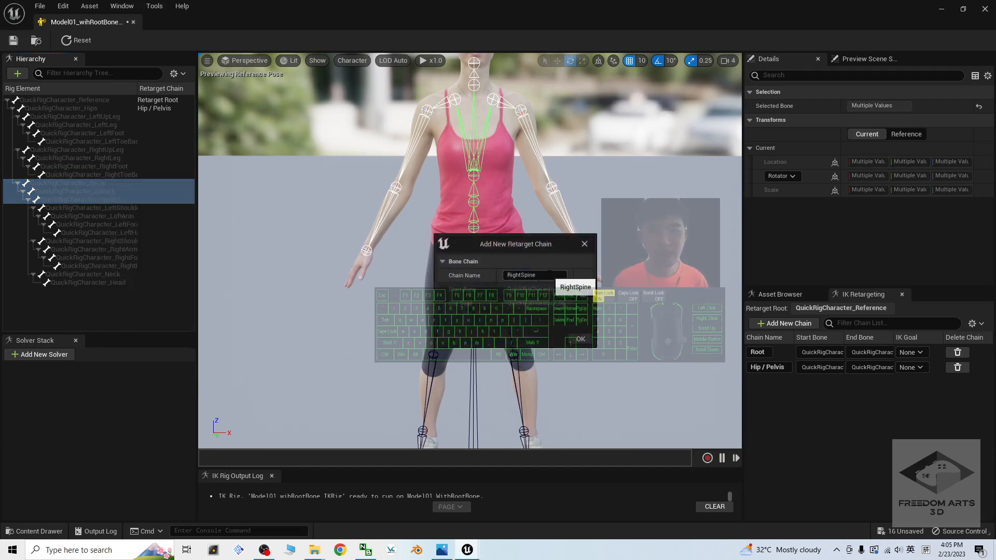
pyautogui.moveTo(526, 244); pyautogui.dragTo(506, 277)
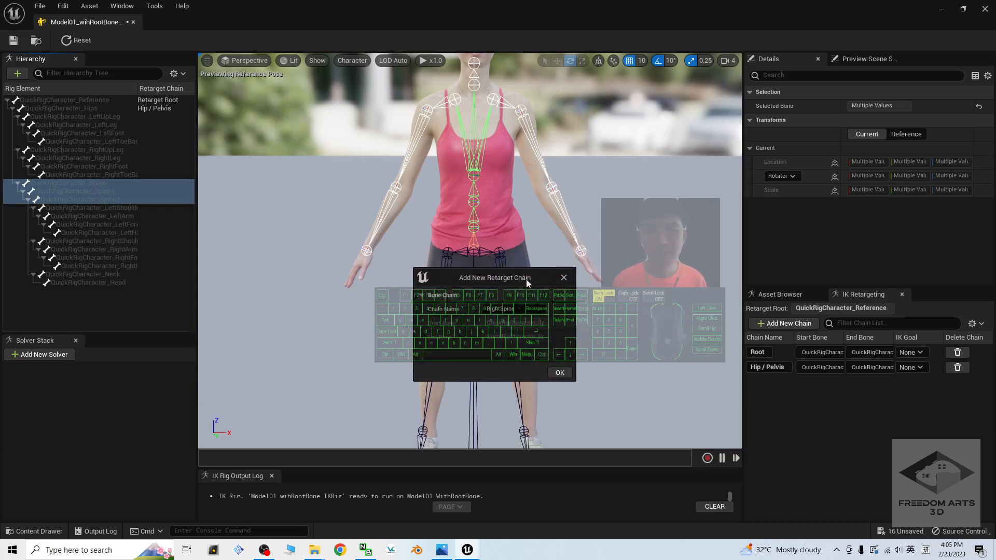
pyautogui.click(564, 278)
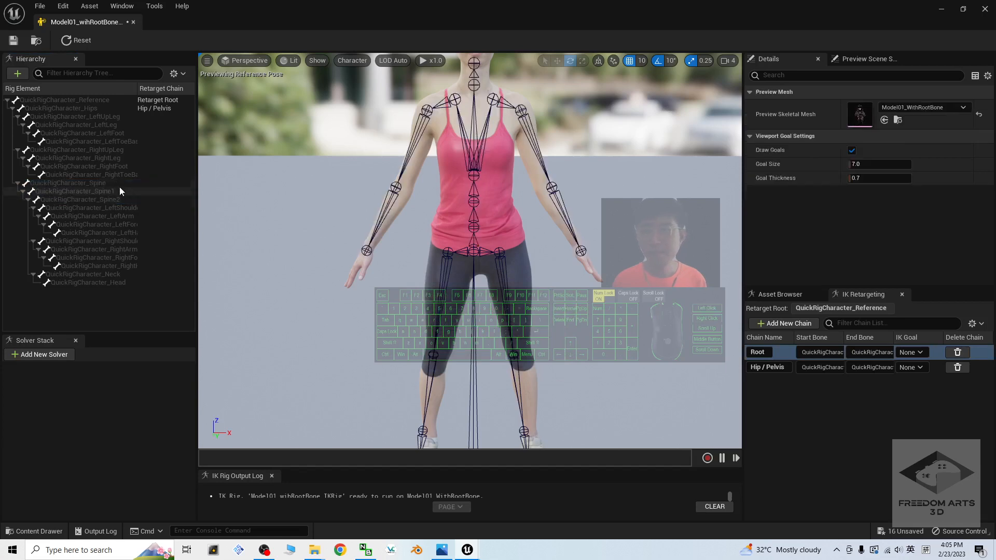
# Create a retarget chain named Spine from the QuickRigCharacter_Spine, Spine1 and Spine2 bones, without adding a goal
pyautogui.click(91, 184)
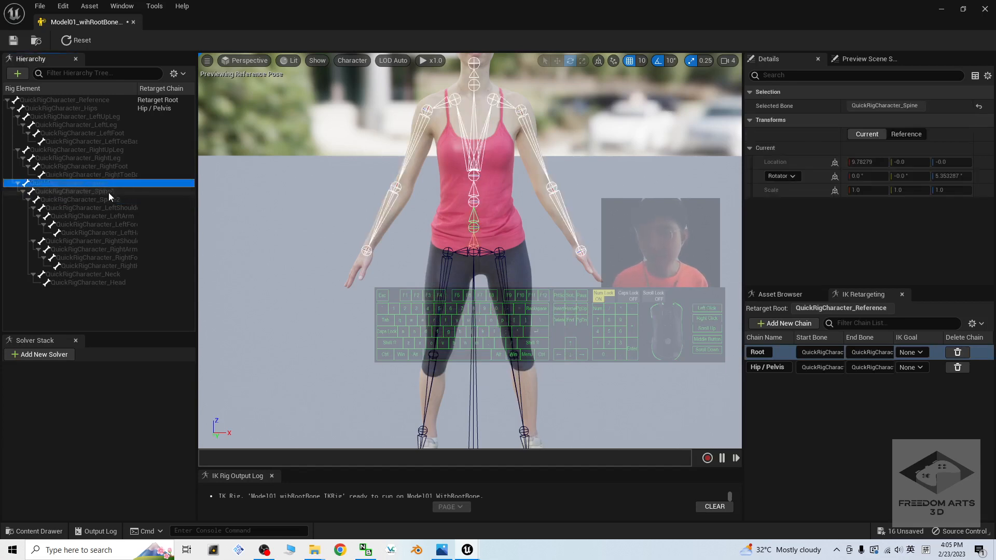
pyautogui.keyDown('ctrl'); pyautogui.click(109, 192); pyautogui.keyUp('ctrl')
pyautogui.keyDown('ctrl'); pyautogui.click(111, 201); pyautogui.keyUp('ctrl')
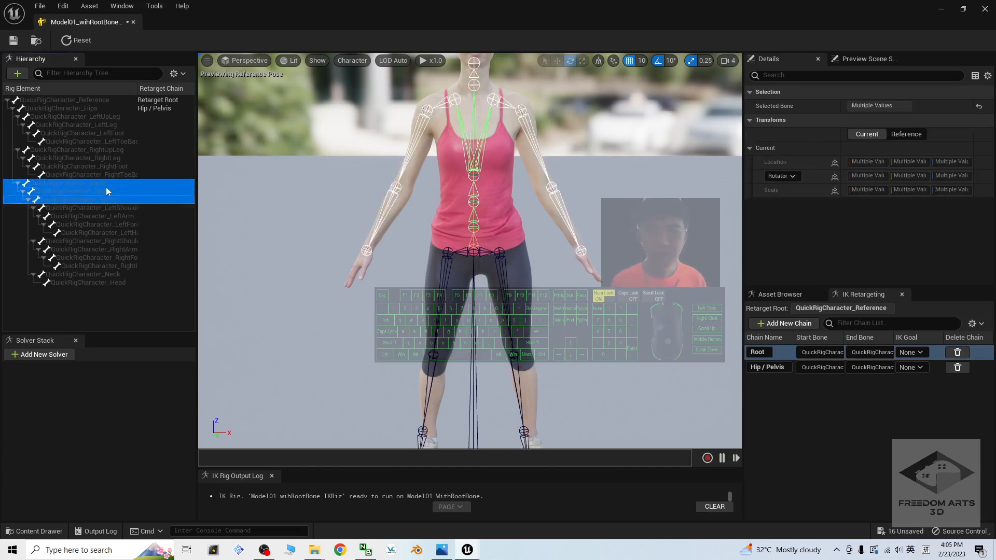
pyautogui.rightClick(106, 187)
pyautogui.click(158, 364)
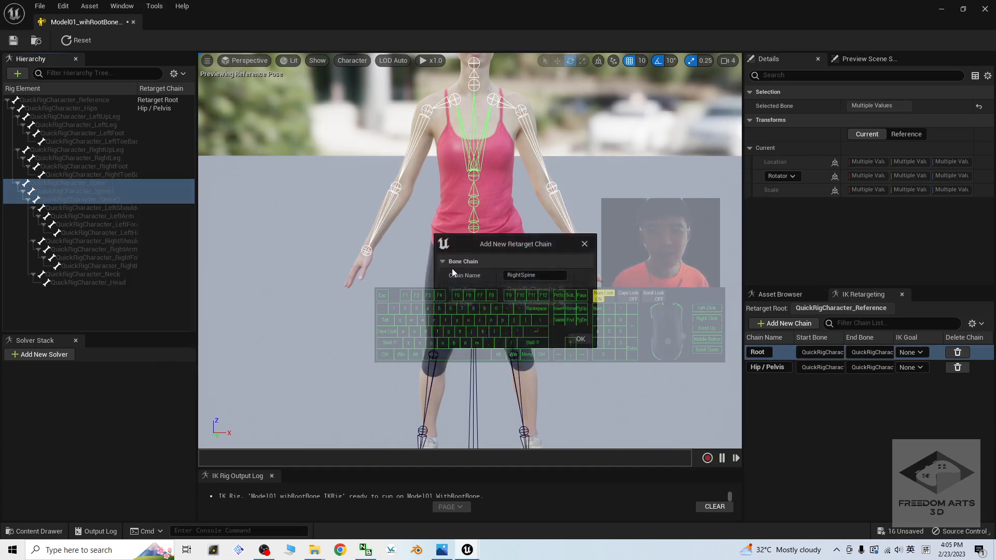
pyautogui.moveTo(521, 275); pyautogui.dragTo(414, 272)
pyautogui.press('BackSpace')
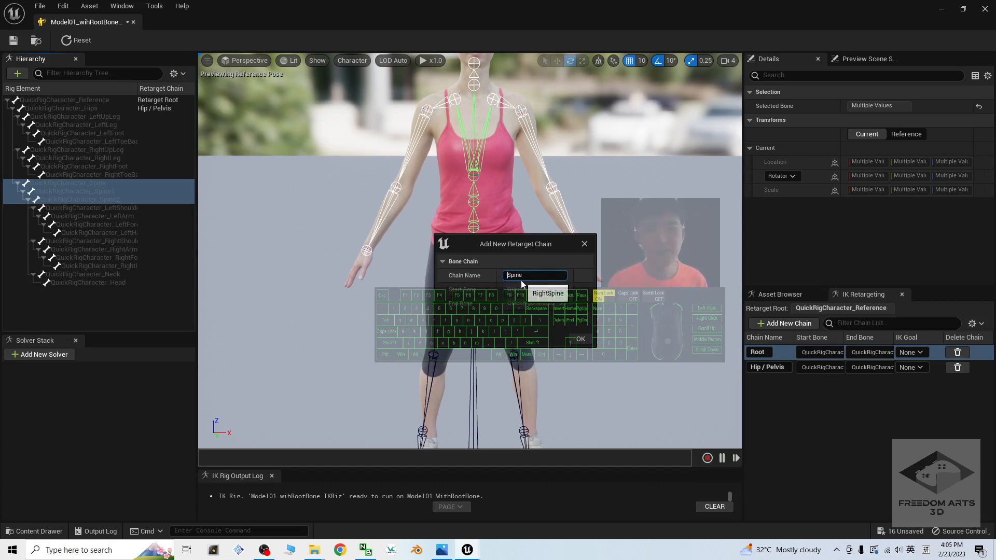
pyautogui.click(580, 338)
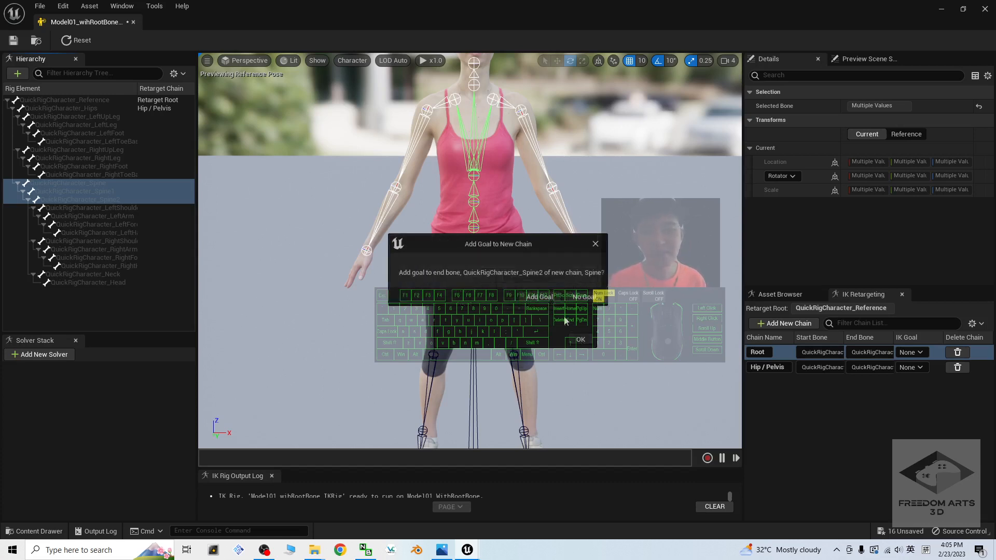
pyautogui.click(595, 303)
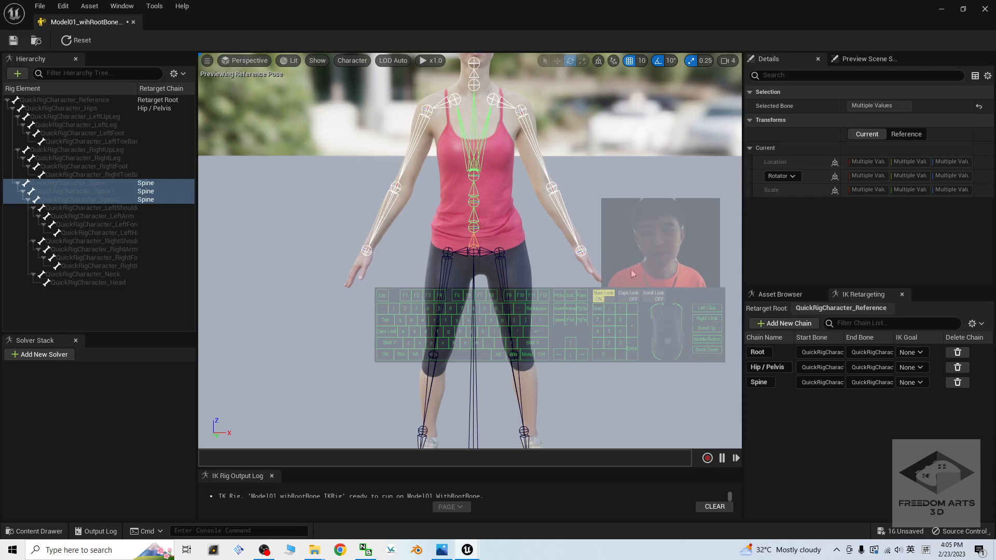
# Create a retarget chain named RightArm from the right shoulder, arm, forearm and hand bones, without adding a goal
pyautogui.scroll(-3, 633, 273)
pyautogui.scroll(3, 634, 275)
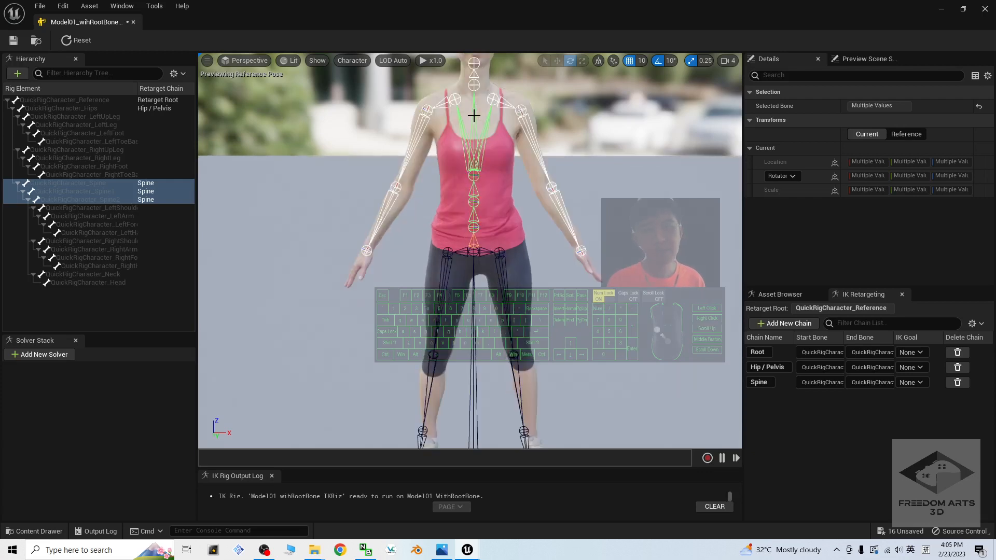
pyautogui.click(450, 100)
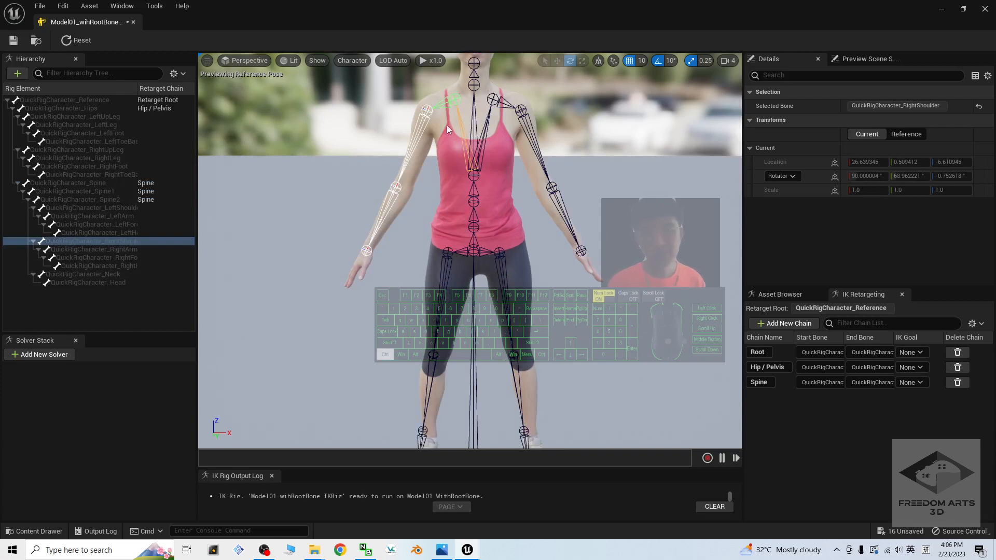
pyautogui.keyDown('ctrl'); pyautogui.click(423, 120); pyautogui.keyUp('ctrl')
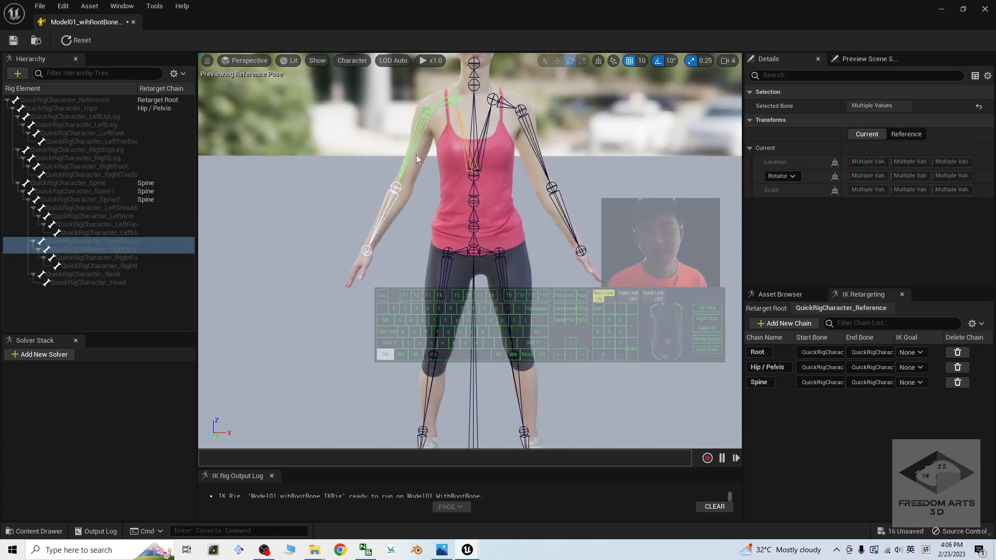
pyautogui.keyDown('ctrl'); pyautogui.click(387, 200); pyautogui.keyUp('ctrl')
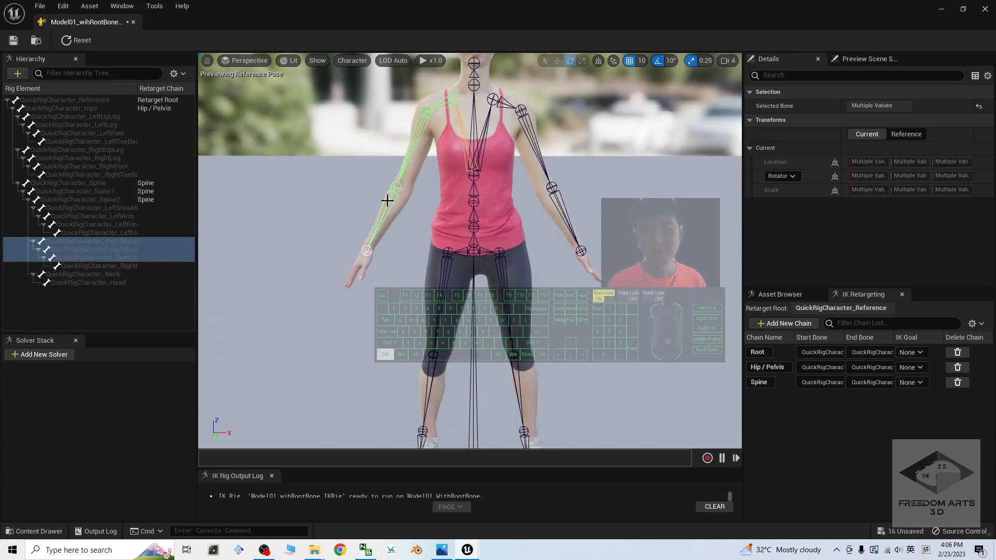
pyautogui.keyDown('ctrl'); pyautogui.click(366, 251); pyautogui.keyUp('ctrl')
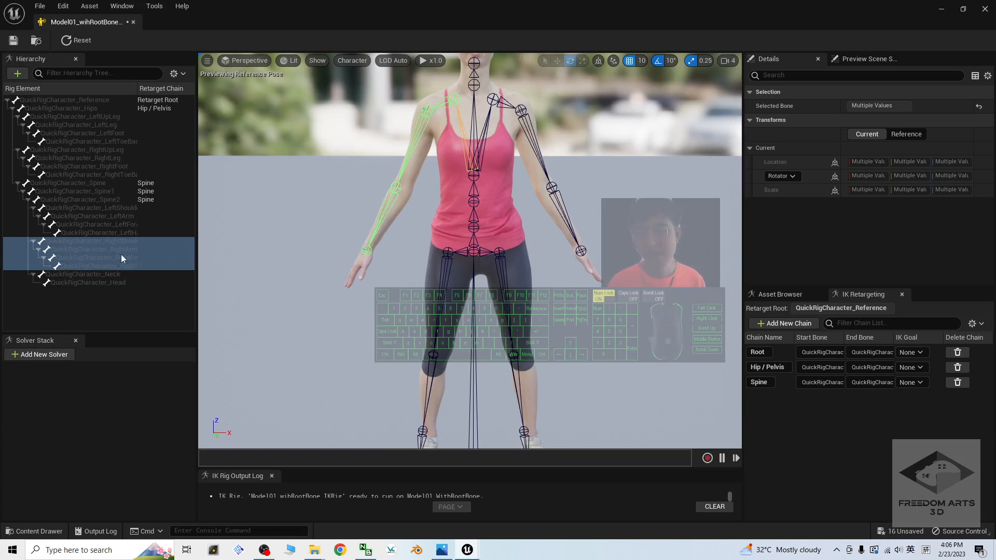
pyautogui.rightClick(104, 242)
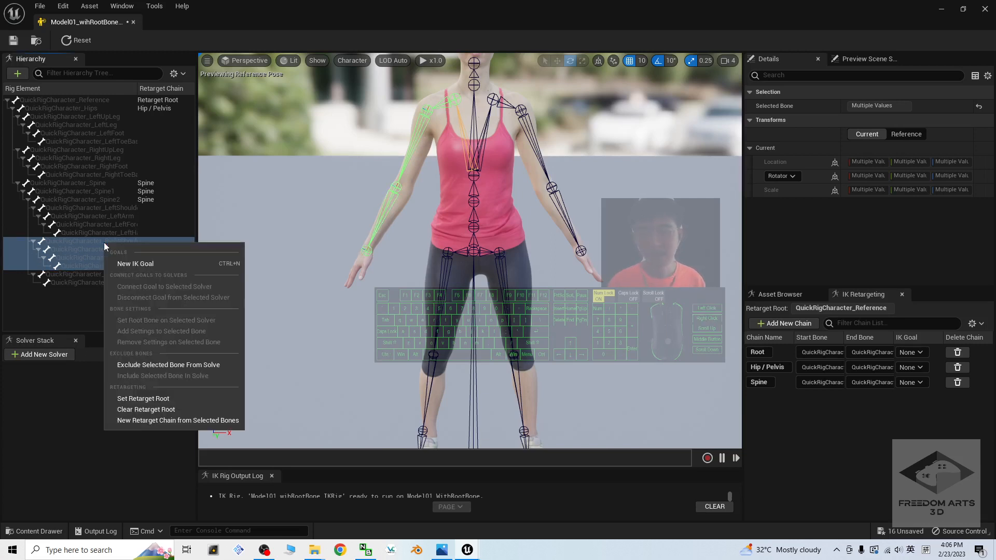
pyautogui.click(139, 421)
pyautogui.click(568, 289)
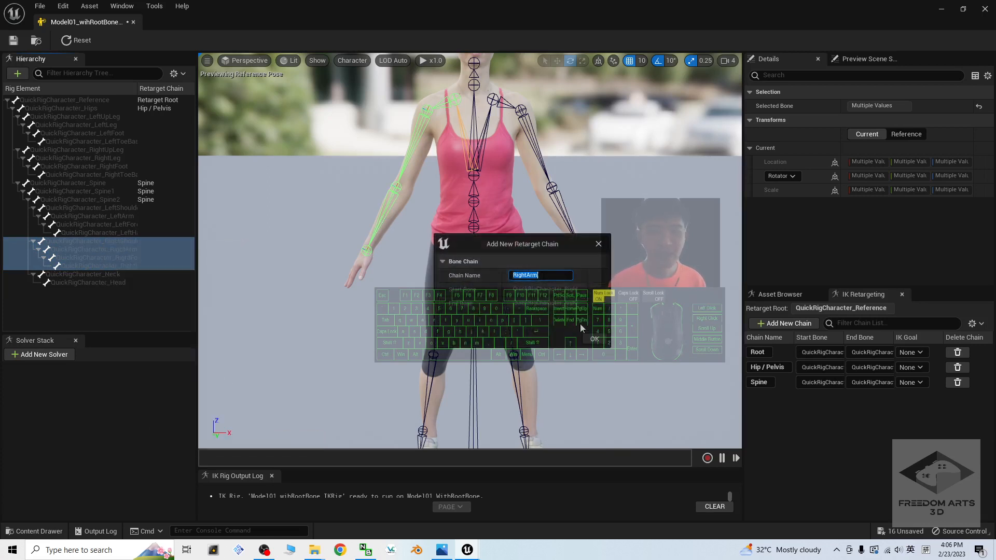
pyautogui.click(595, 339)
pyautogui.click(592, 297)
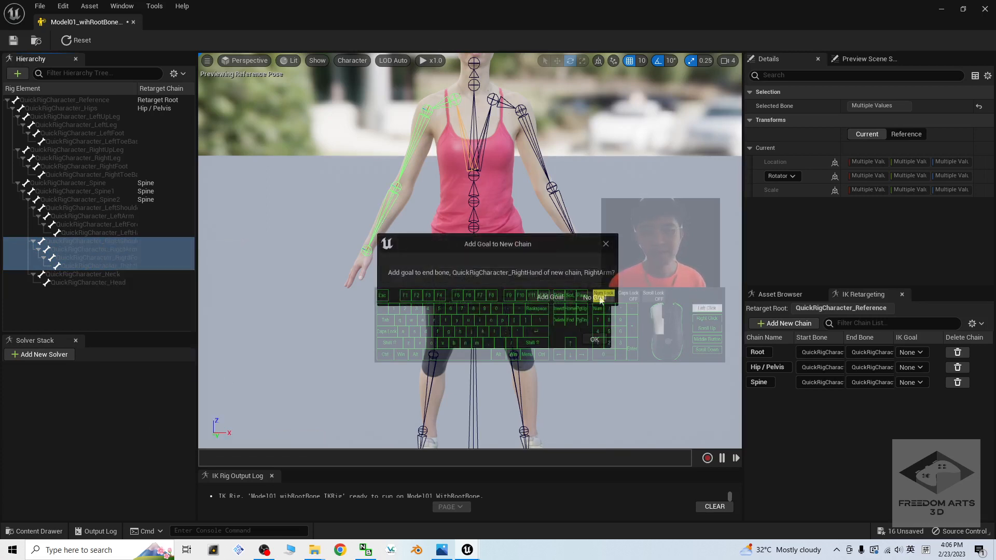
# Create a retarget chain named LeftArm from the left shoulder, arm, forearm and hand bones, without adding a goal
pyautogui.click(507, 105)
pyautogui.keyDown('ctrl'); pyautogui.click(101, 217); pyautogui.keyUp('ctrl')
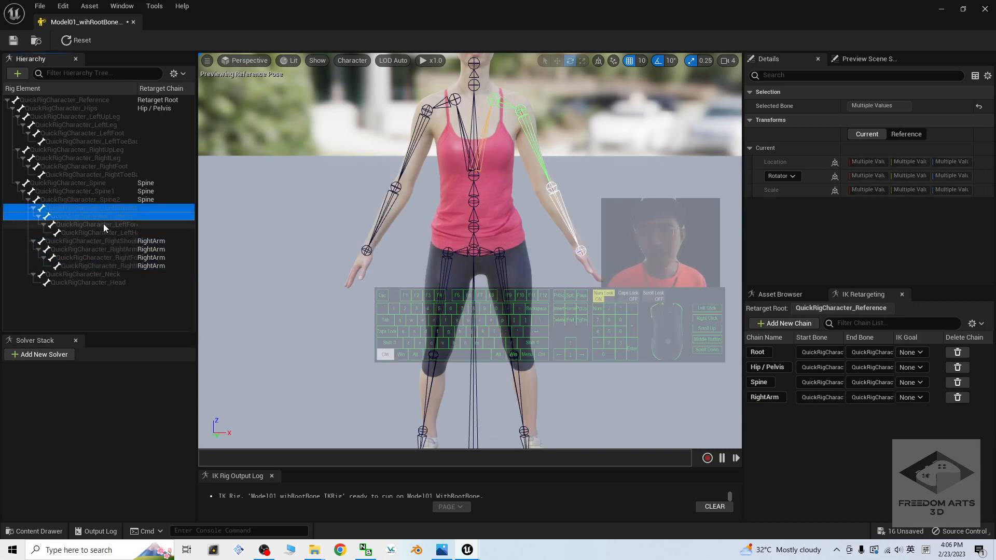
pyautogui.keyDown('ctrl'); pyautogui.click(103, 224); pyautogui.keyUp('ctrl')
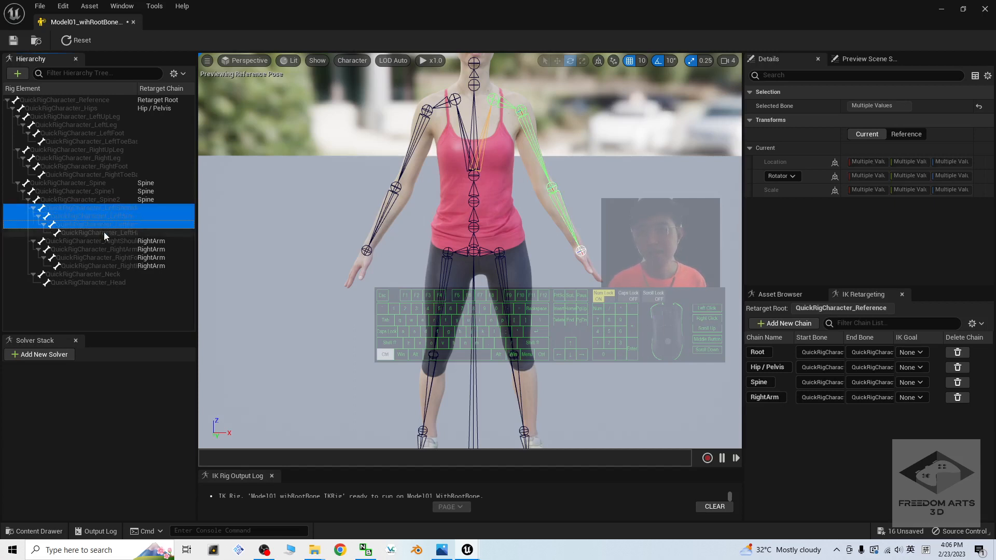
pyautogui.keyDown('ctrl'); pyautogui.click(104, 231); pyautogui.keyUp('ctrl')
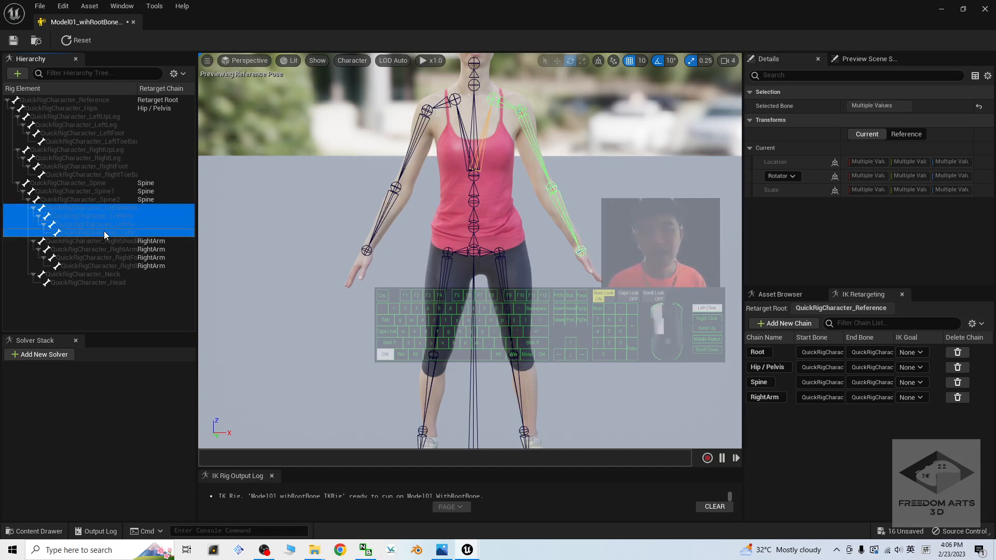
pyautogui.rightClick(105, 211)
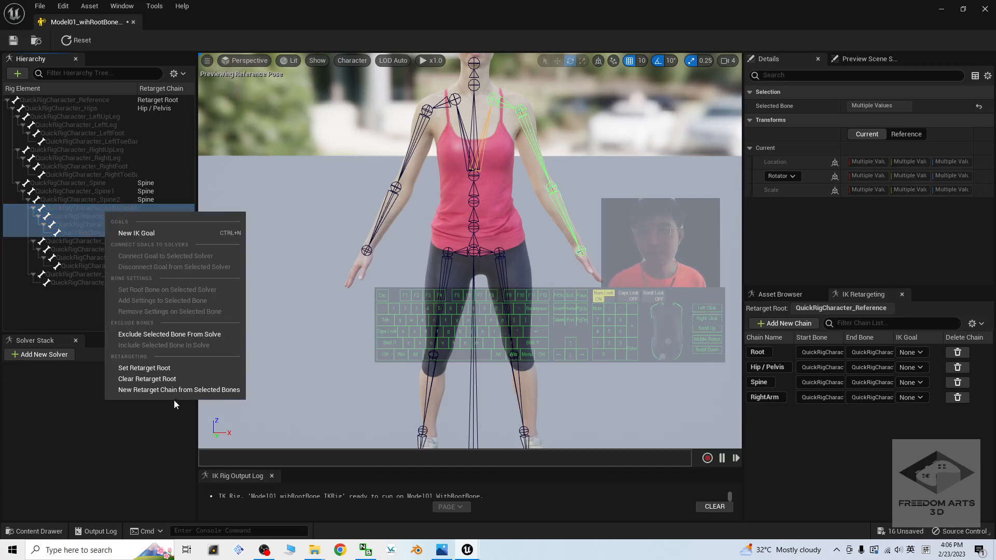
pyautogui.click(160, 392)
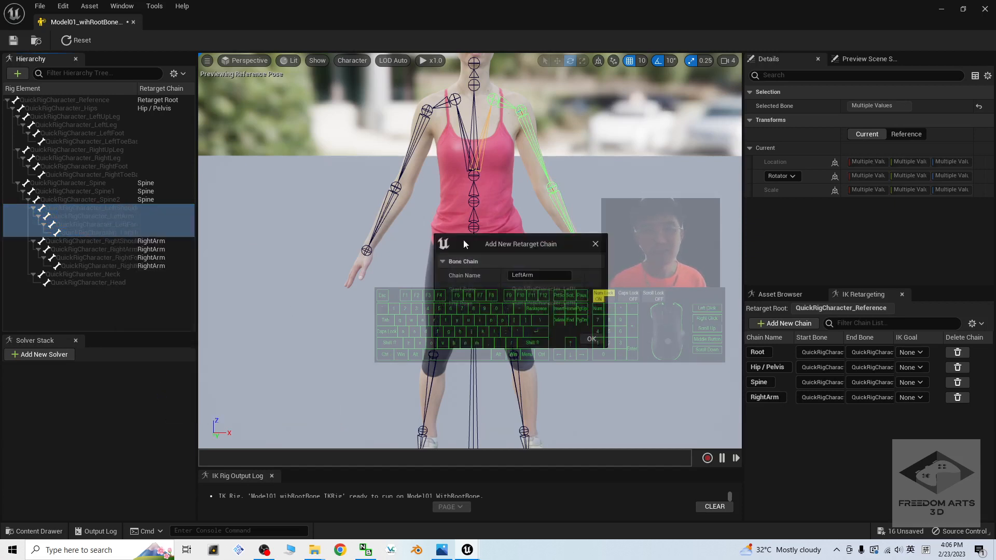
pyautogui.click(591, 339)
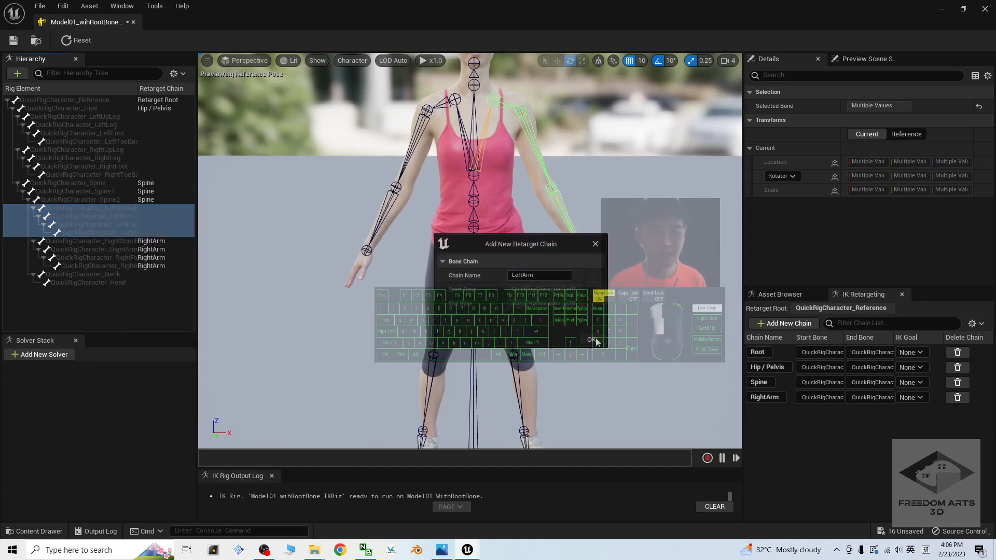
pyautogui.click(590, 304)
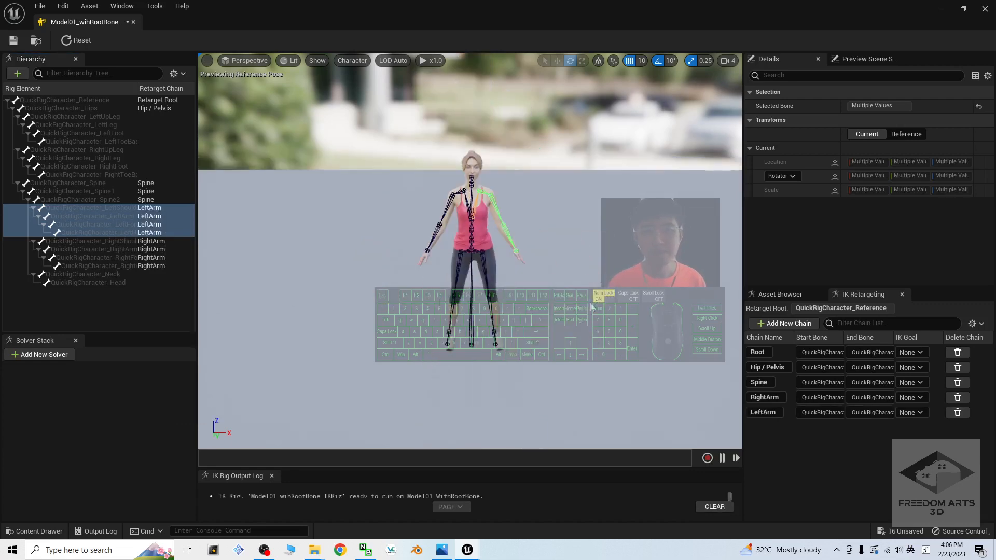
pyautogui.keyDown('alt'); pyautogui.moveTo(572, 336); pyautogui.dragTo(587, 306, button='middle'); pyautogui.keyUp('alt')
pyautogui.scroll(2, 586, 330)
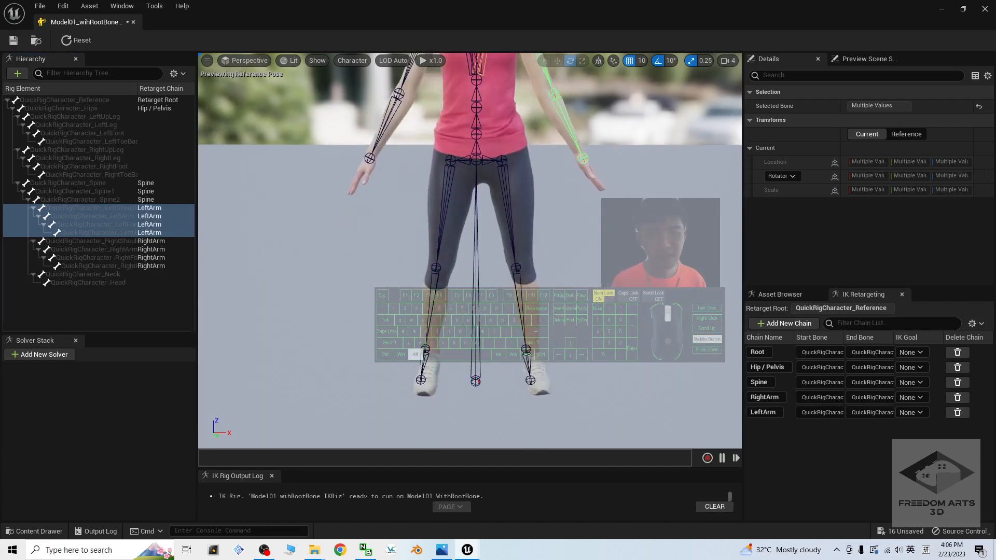
pyautogui.click(447, 180)
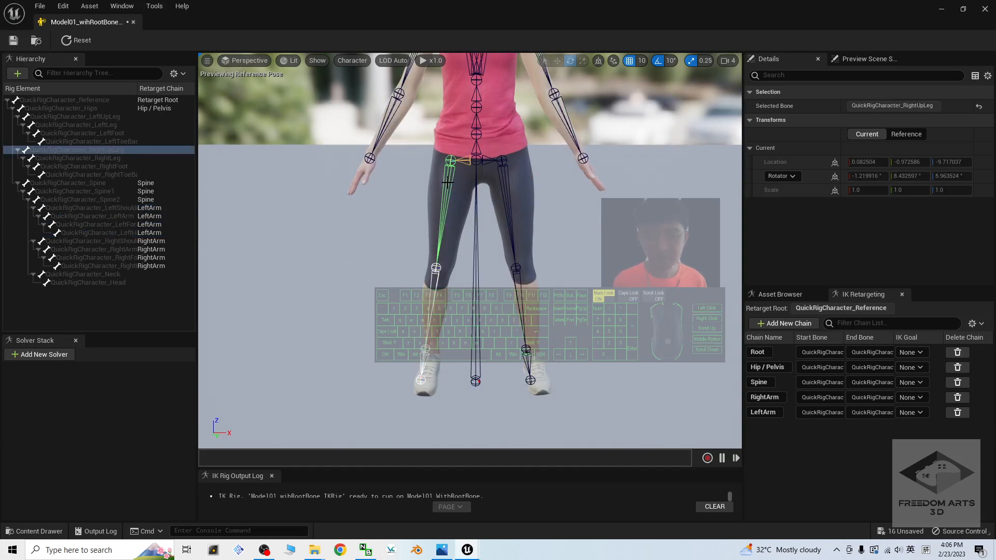
pyautogui.keyDown('ctrl'); pyautogui.click(437, 278); pyautogui.keyUp('ctrl')
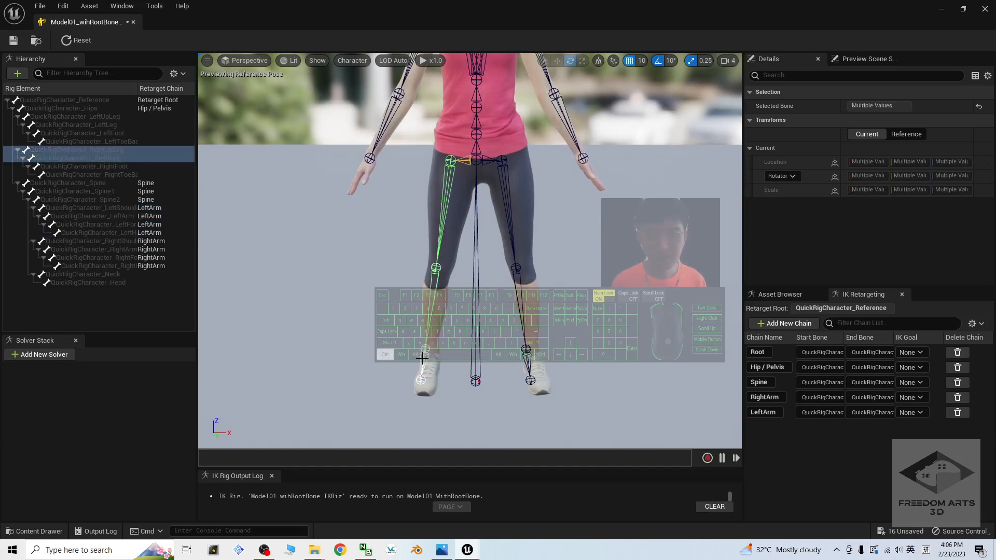
pyautogui.keyDown('ctrl'); pyautogui.click(422, 358); pyautogui.keyUp('ctrl')
pyautogui.rightClick(136, 160)
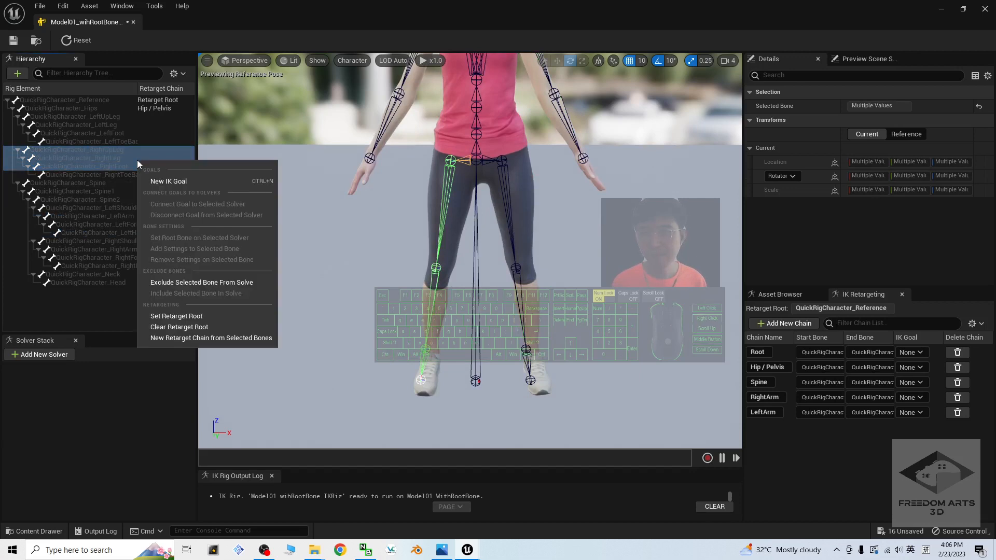
pyautogui.click(178, 338)
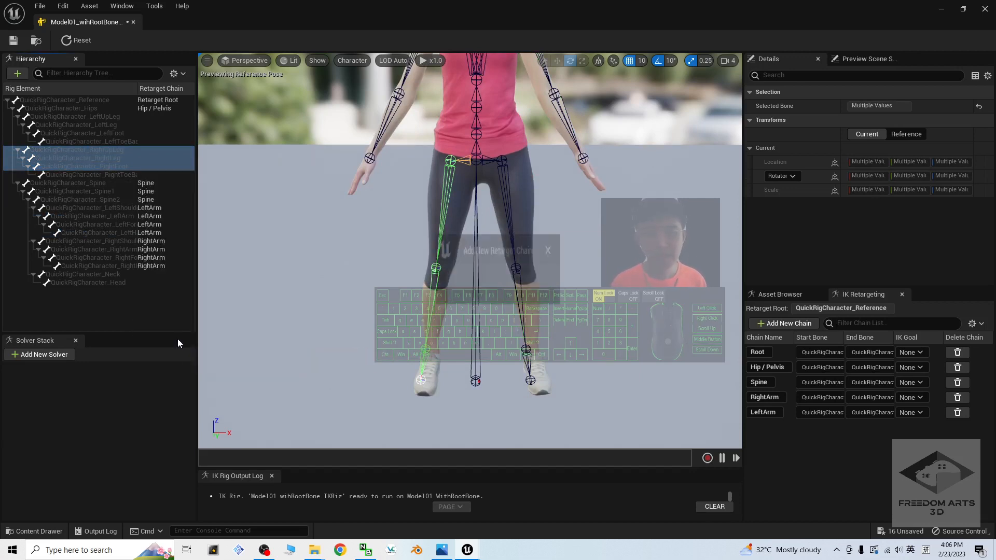
pyautogui.click(583, 338)
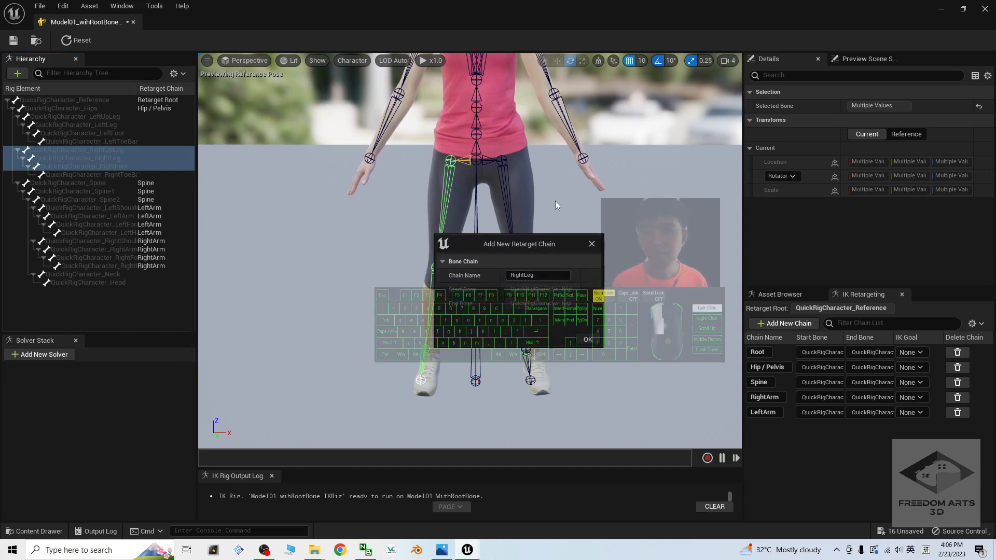
pyautogui.click(588, 339)
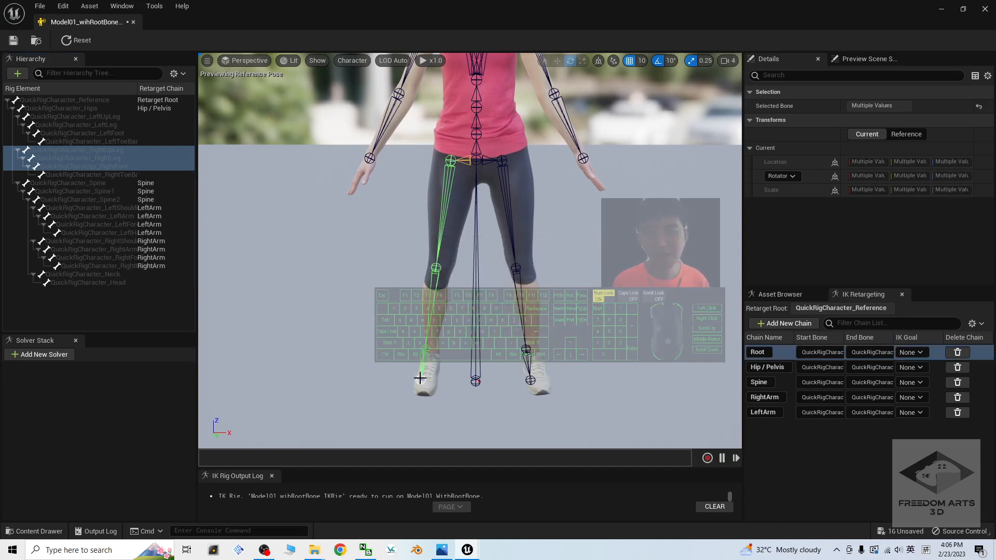
pyautogui.keyDown('shift'); pyautogui.click(117, 175); pyautogui.keyUp('shift')
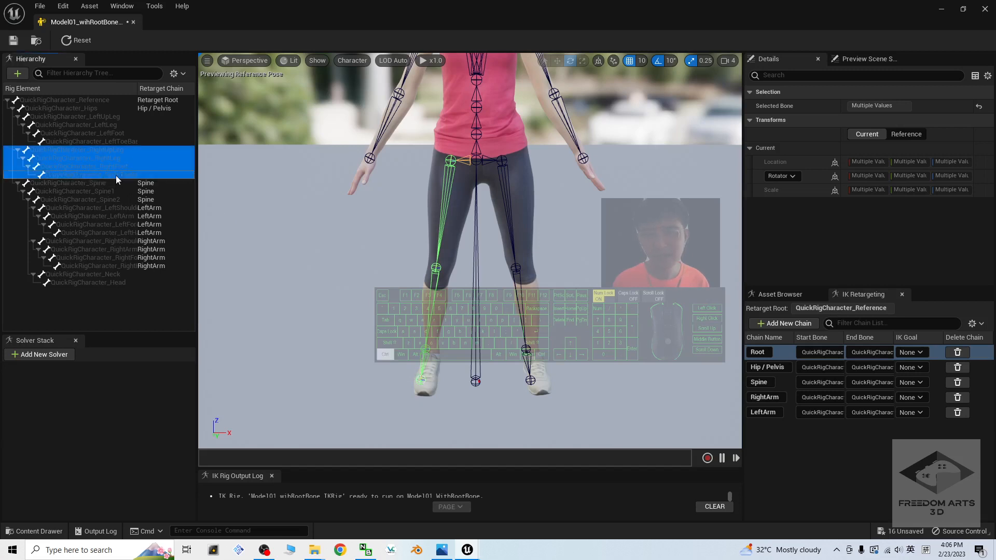
pyautogui.click(232, 200)
pyautogui.click(88, 148)
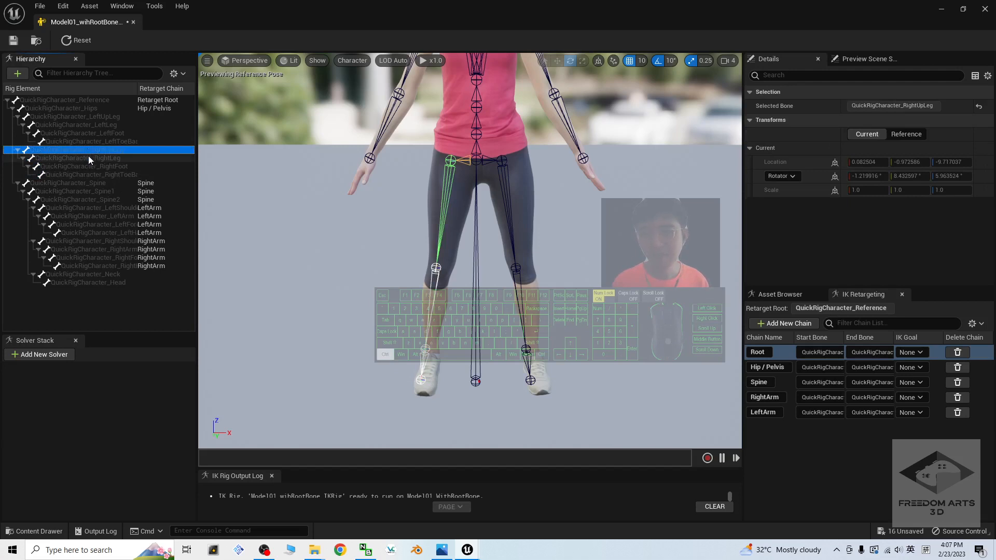
pyautogui.moveTo(88, 156); pyautogui.dragTo(98, 177)
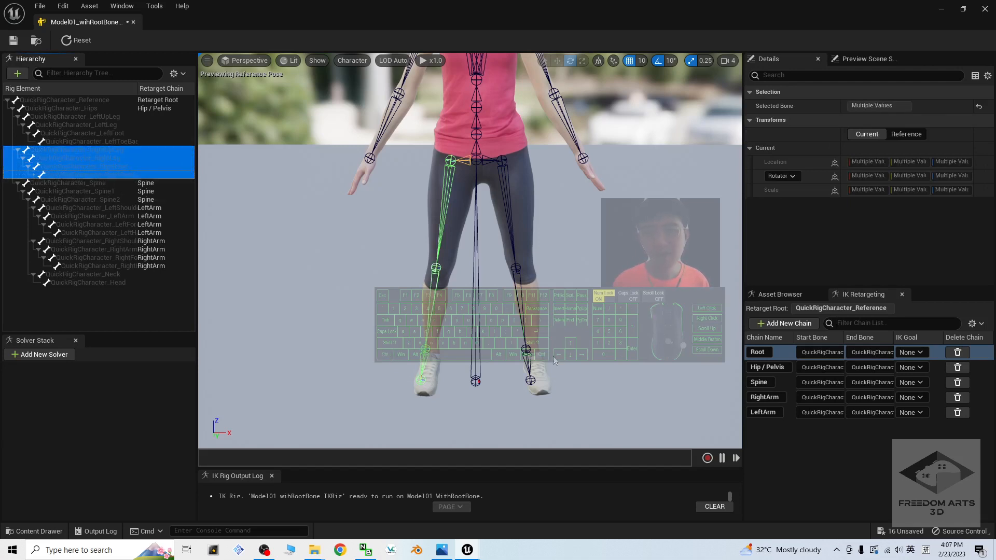
pyautogui.click(461, 355)
# Create a retarget chain named RightLeg from the RightUpLeg, RightLeg, RightFoot and RightToeBase bones, without adding a goal
pyautogui.keyDown('ctrl'); pyautogui.click(446, 180); pyautogui.keyUp('ctrl')
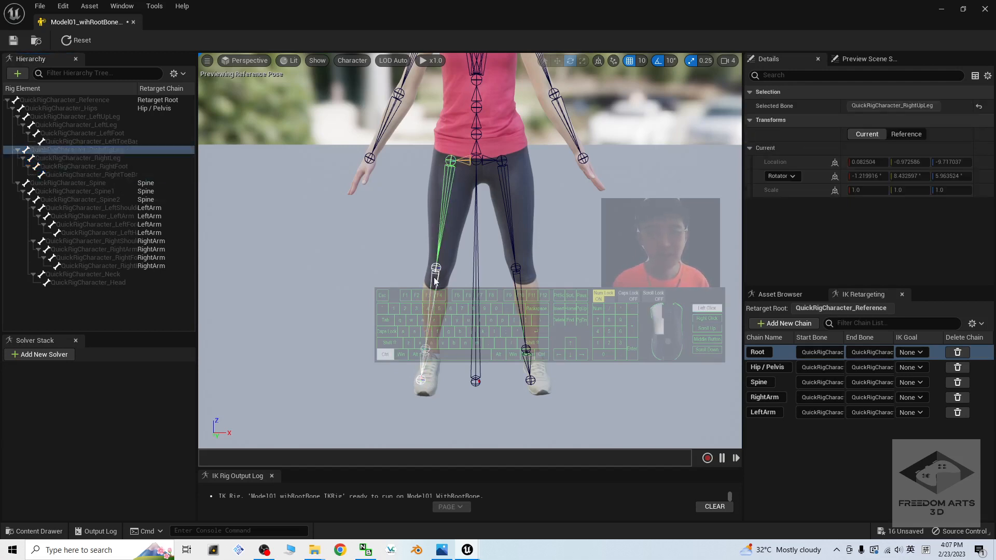
pyautogui.keyDown('ctrl'); pyautogui.click(435, 281); pyautogui.keyUp('ctrl')
pyautogui.keyDown('ctrl'); pyautogui.click(425, 349); pyautogui.keyUp('ctrl')
pyautogui.keyDown('ctrl'); pyautogui.click(420, 379); pyautogui.keyUp('ctrl')
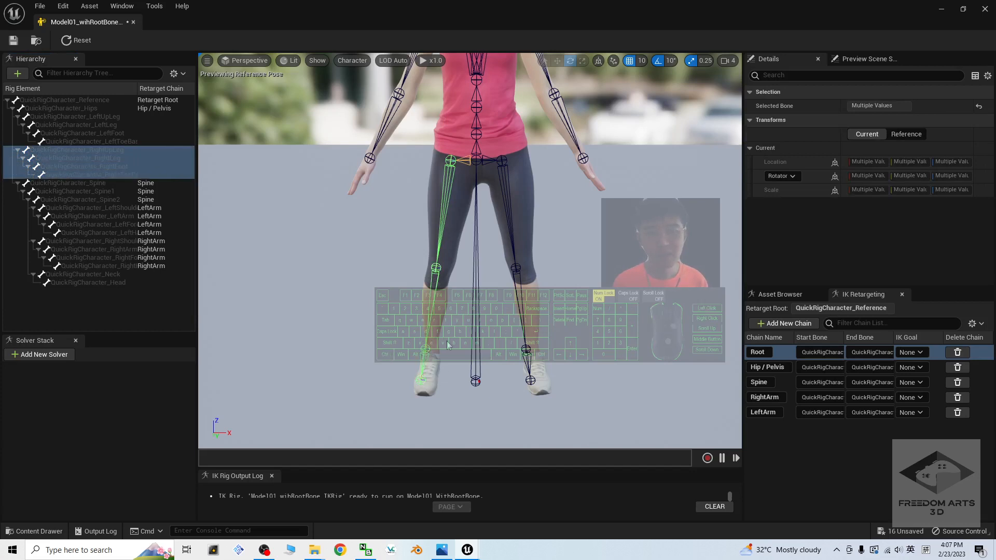
pyautogui.rightClick(108, 155)
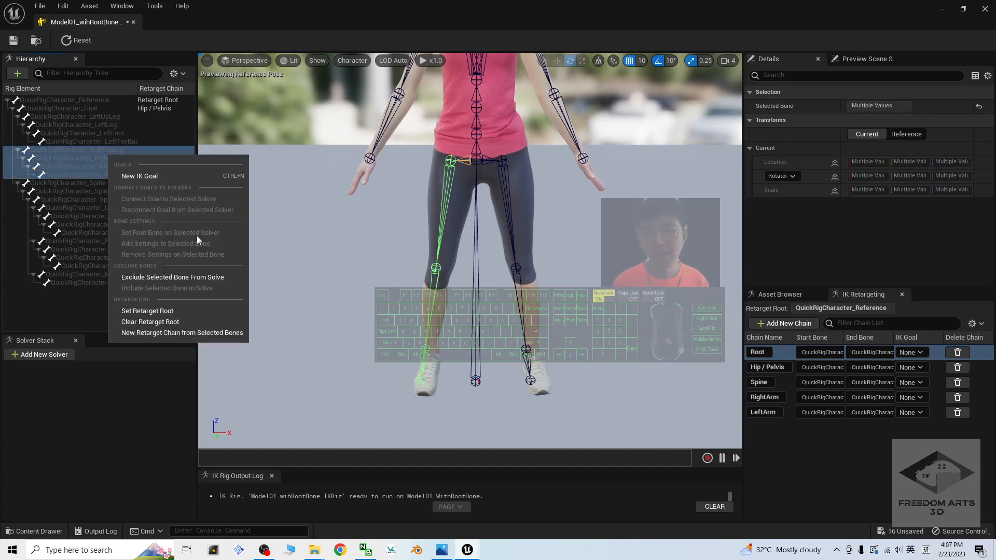
pyautogui.click(157, 335)
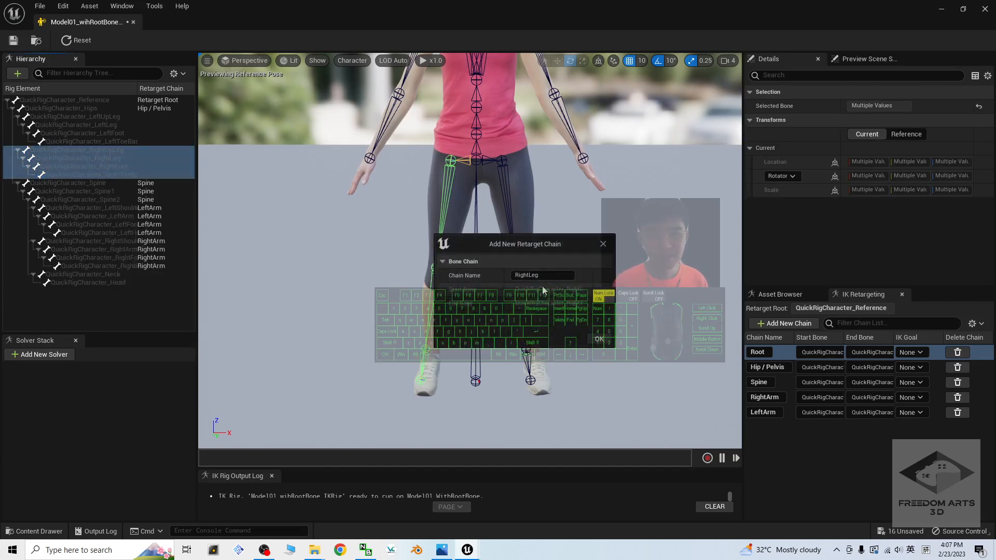
pyautogui.click(599, 340)
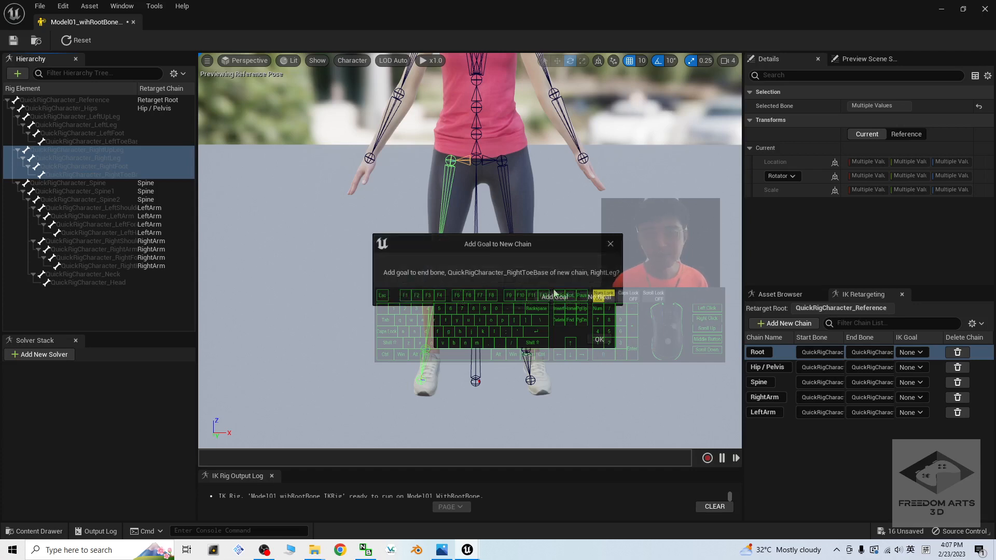
pyautogui.click(597, 299)
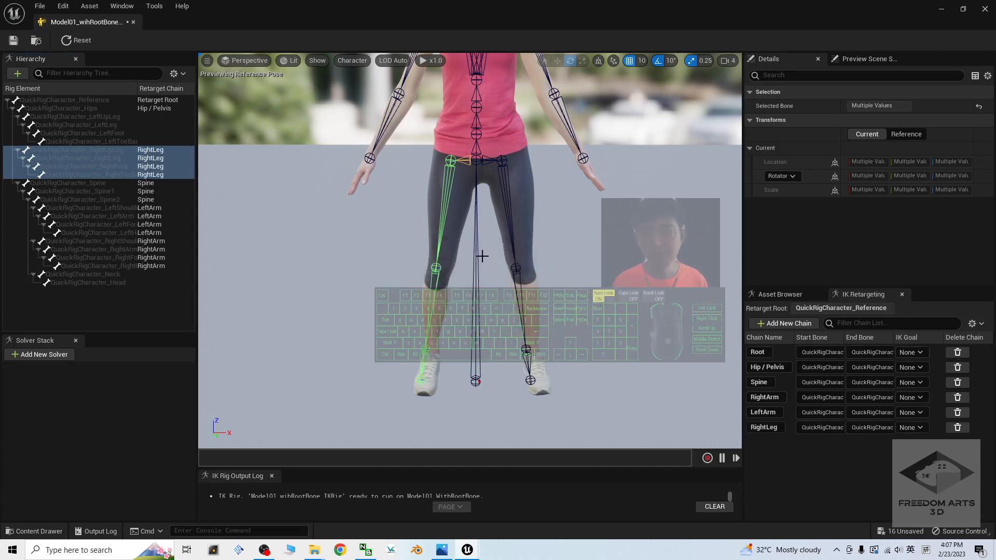
# Create a retarget chain named LeftLeg from the left upper leg, leg, foot and toe base bones, without adding a goal
pyautogui.click(505, 174)
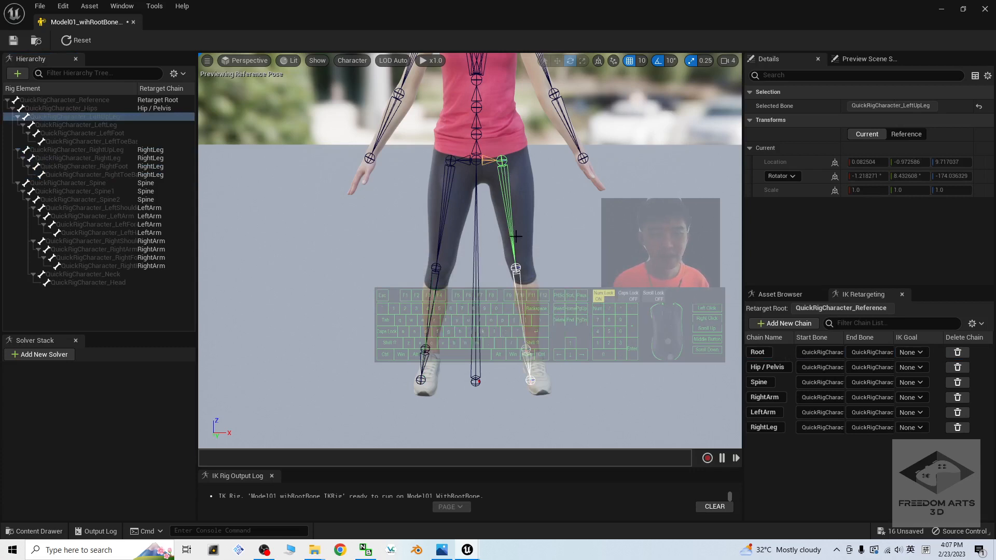
pyautogui.keyDown('ctrl'); pyautogui.click(516, 276); pyautogui.keyUp('ctrl')
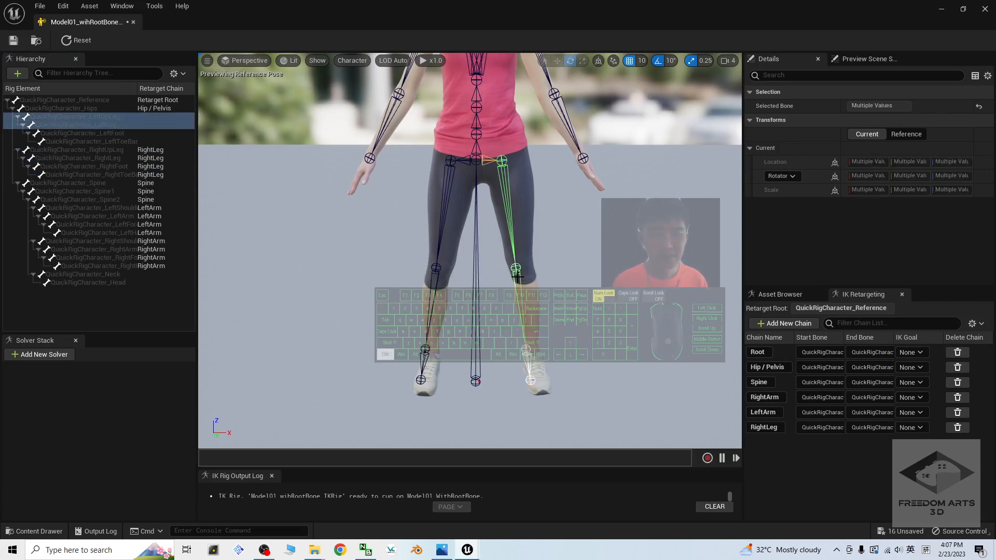
pyautogui.keyDown('ctrl'); pyautogui.click(529, 363); pyautogui.keyUp('ctrl')
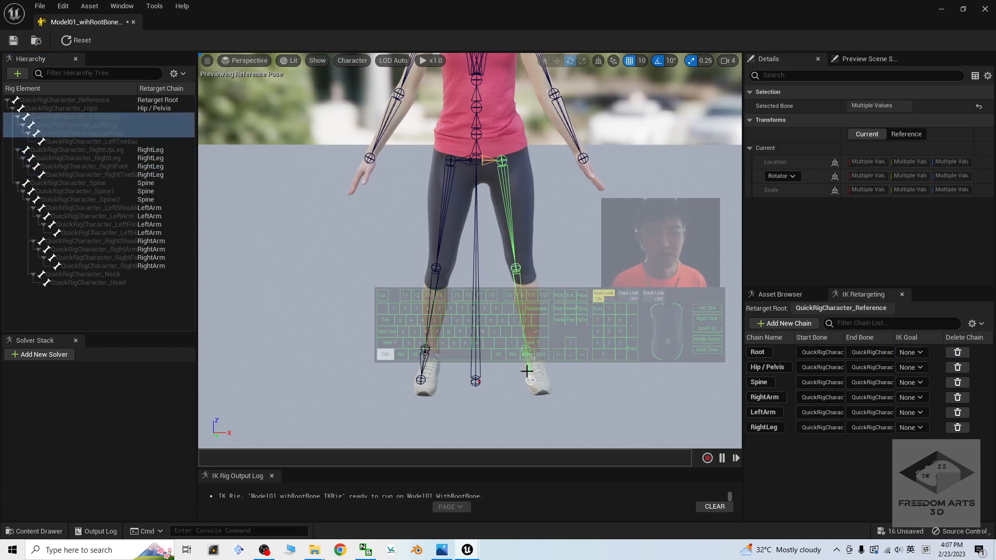
pyautogui.keyDown('ctrl'); pyautogui.click(530, 379); pyautogui.keyUp('ctrl')
pyautogui.rightClick(92, 130)
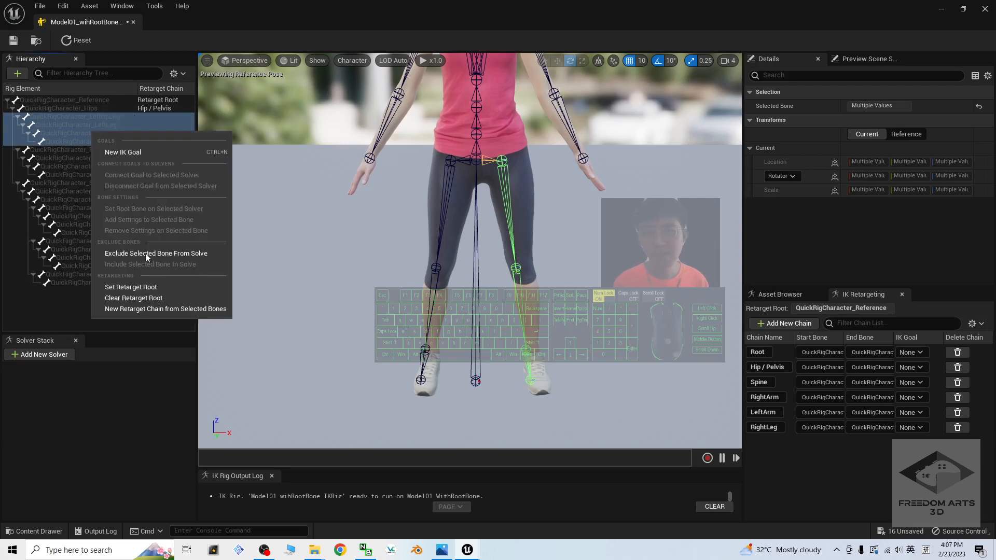
pyautogui.click(136, 306)
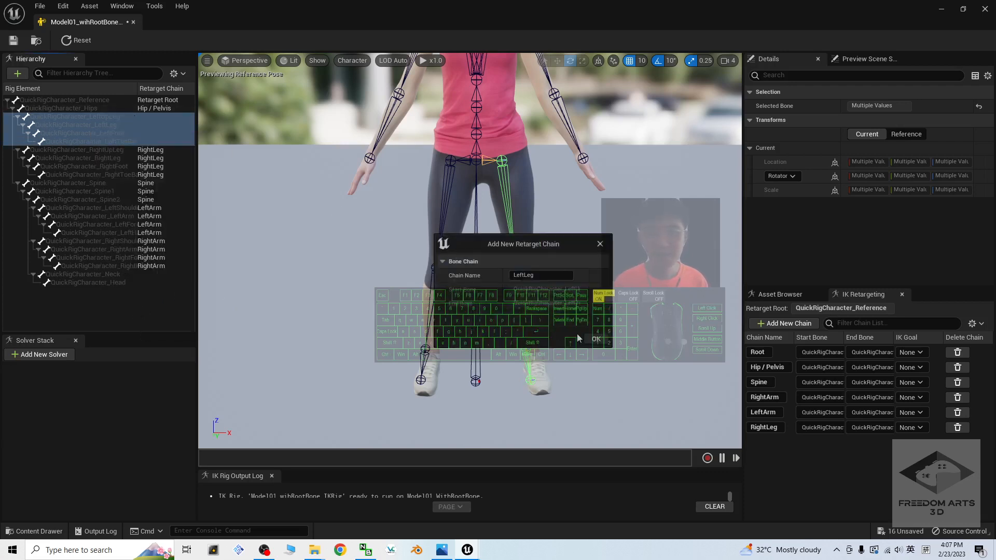
pyautogui.click(594, 339)
pyautogui.click(593, 300)
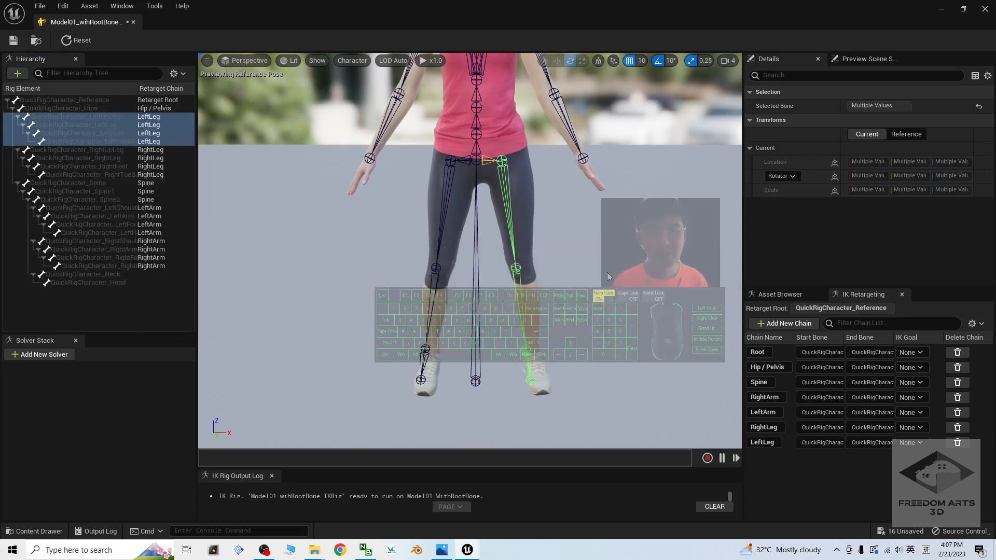
pyautogui.scroll(5, 603, 224)
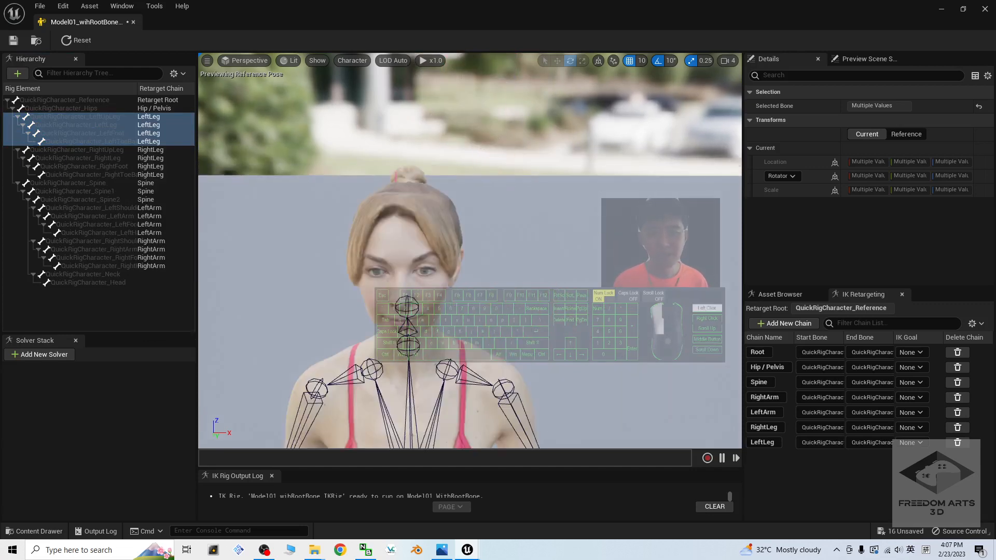
# Create a retarget chain named Head from the QuickRigCharacter_Neck and QuickRigCharacter_Head bones, without adding a goal
pyautogui.click(408, 346)
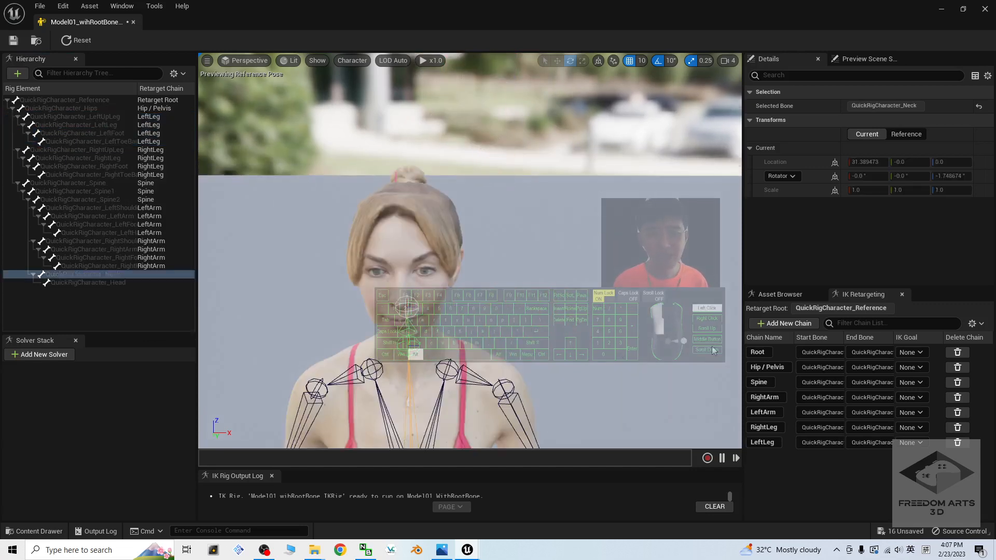
pyautogui.keyDown('alt'); pyautogui.moveTo(545, 305); pyautogui.dragTo(477, 314); pyautogui.keyUp('alt')
pyautogui.click(374, 305)
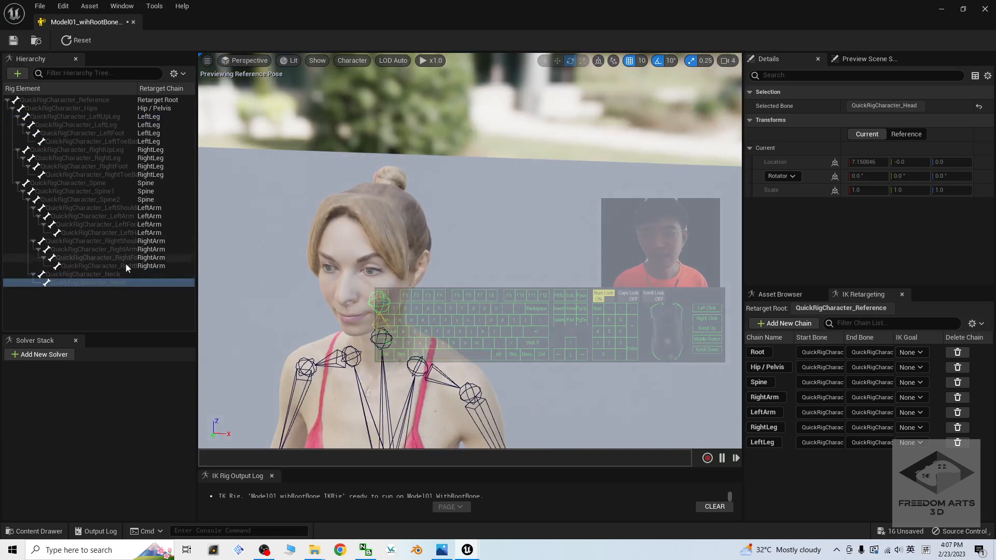
pyautogui.click(73, 283)
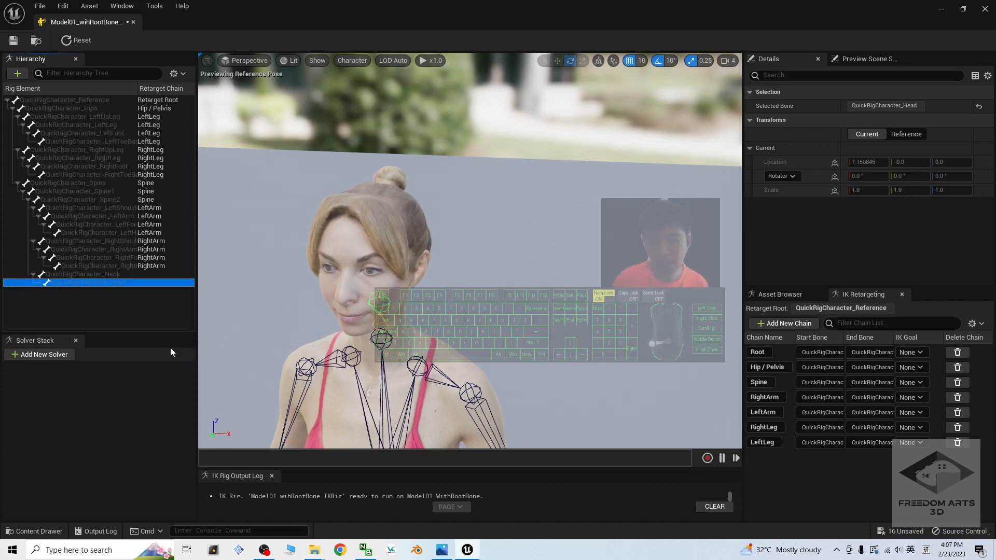
pyautogui.click(232, 280)
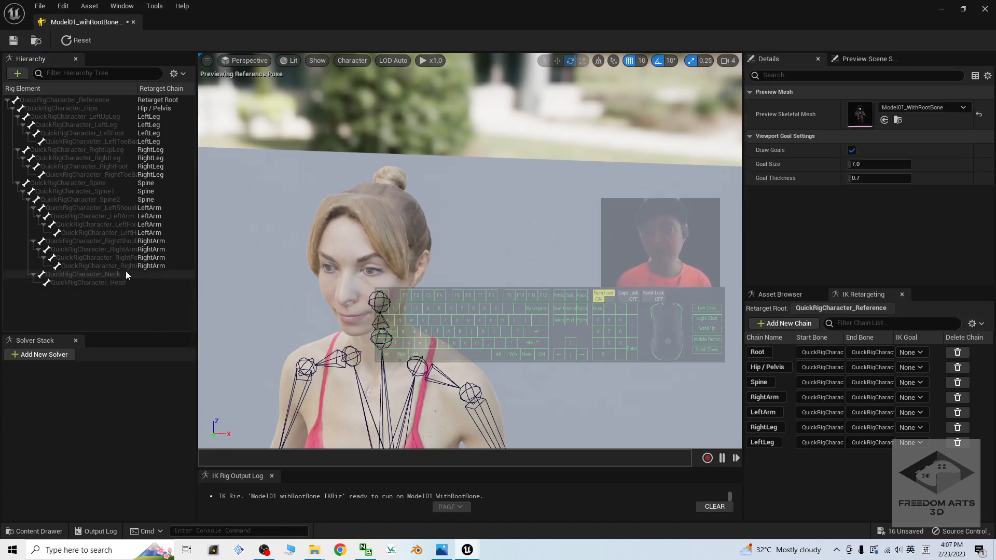
pyautogui.click(125, 270)
pyautogui.keyDown('shift'); pyautogui.click(118, 282); pyautogui.keyUp('shift')
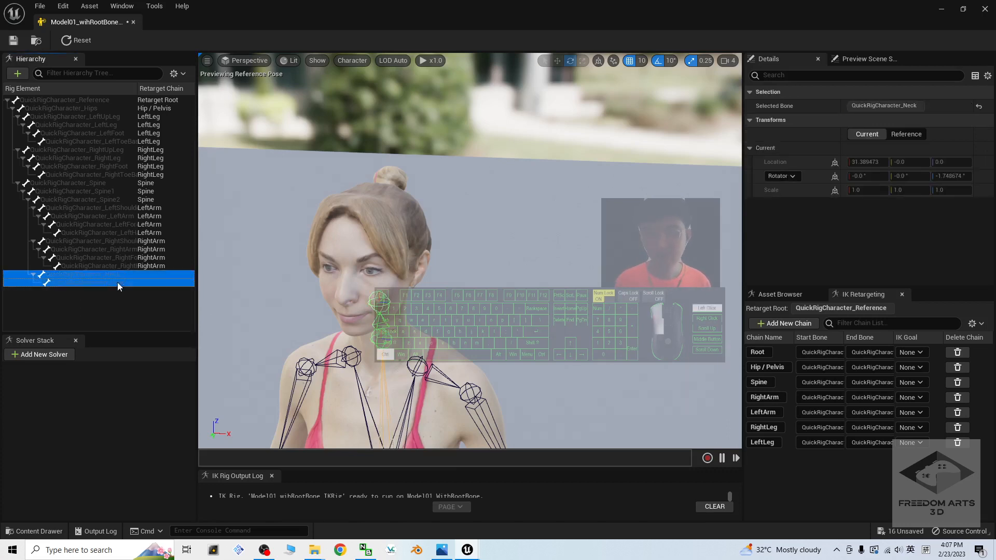
pyautogui.rightClick(133, 272)
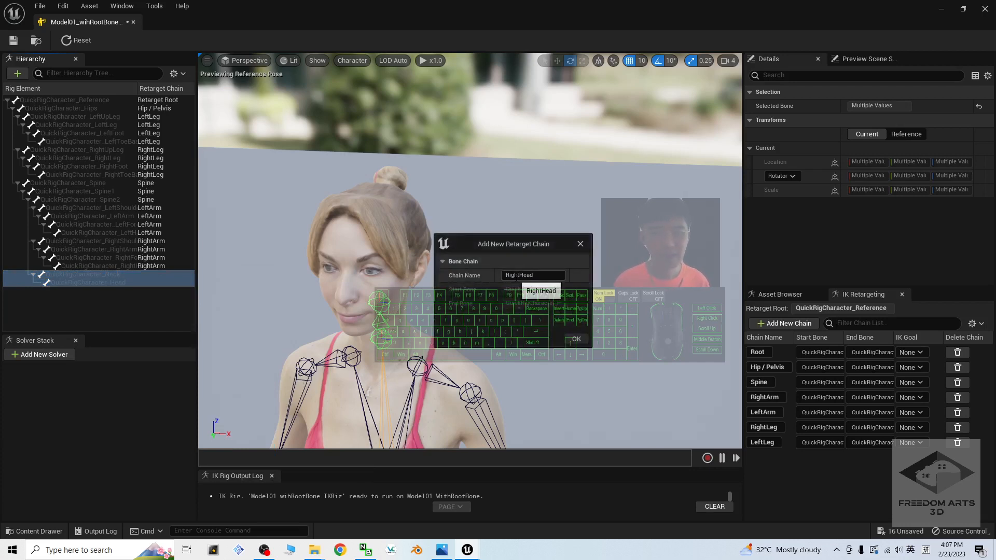
pyautogui.moveTo(521, 275); pyautogui.dragTo(505, 275)
pyautogui.press('Delete')
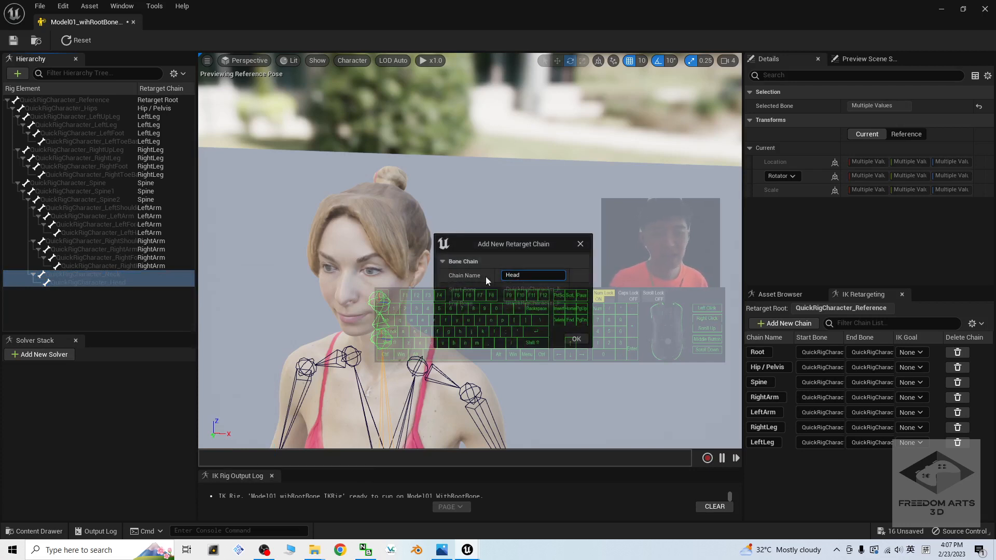
pyautogui.click(577, 341)
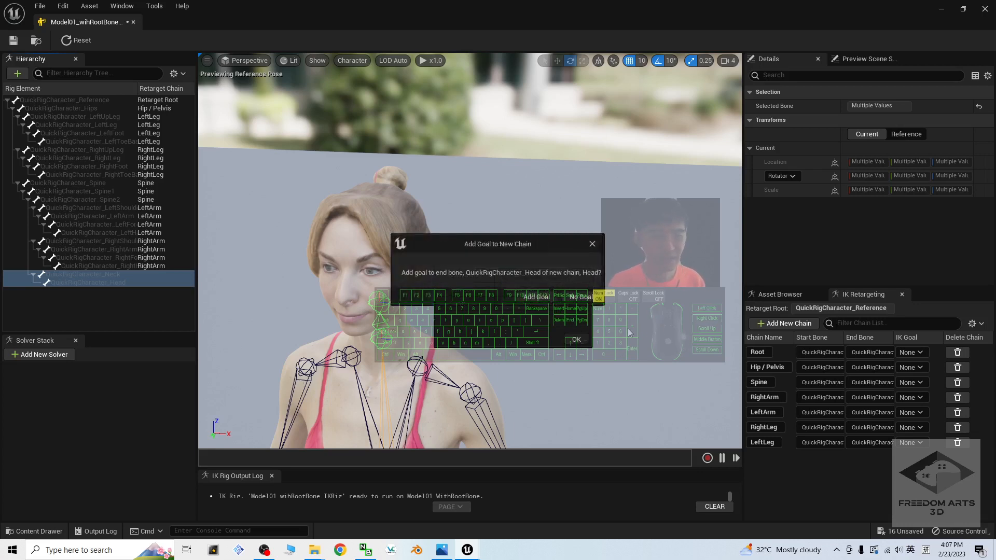
pyautogui.click(589, 300)
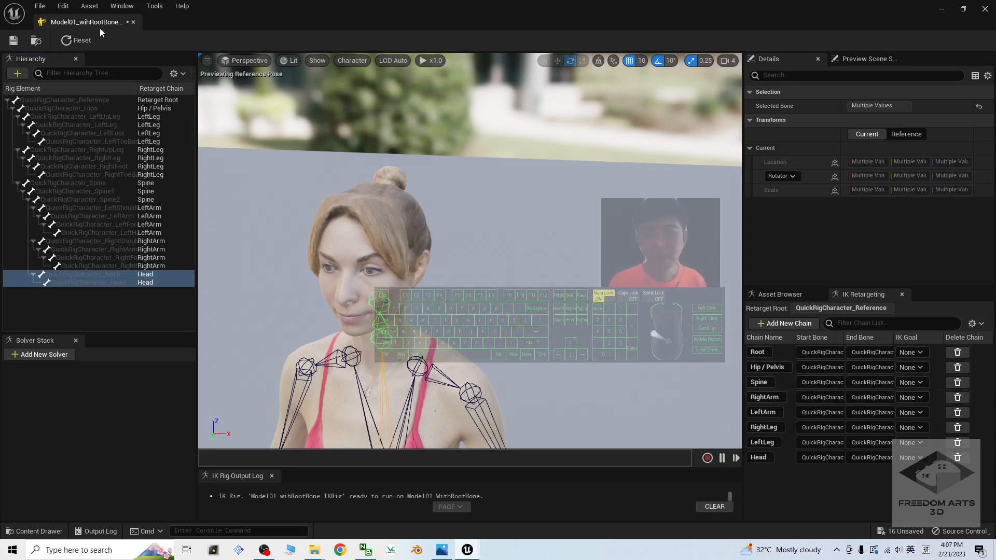
# Save the Model01_wihRootBone_IKRig asset and close its editor
pyautogui.click(13, 41)
pyautogui.click(988, 9)
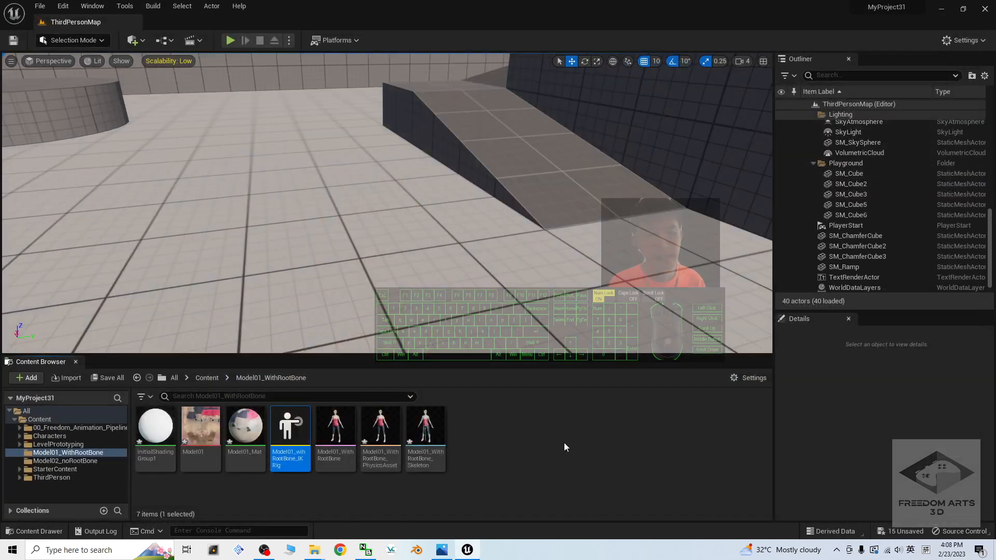
pyautogui.click(564, 444)
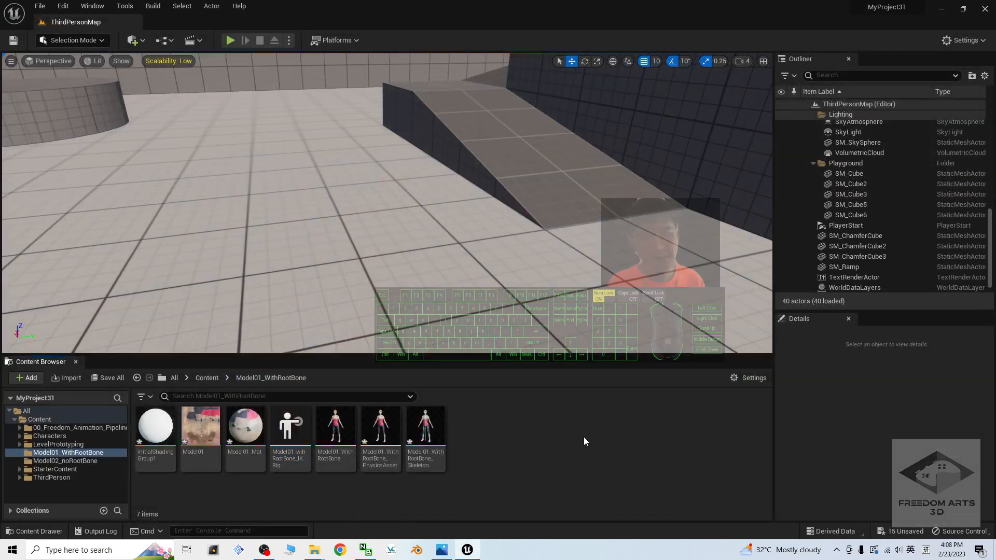
# Open the Model01_WithRootBone_Skeleton asset and show the retargeting options in its bone tree
pyautogui.doubleClick(437, 422)
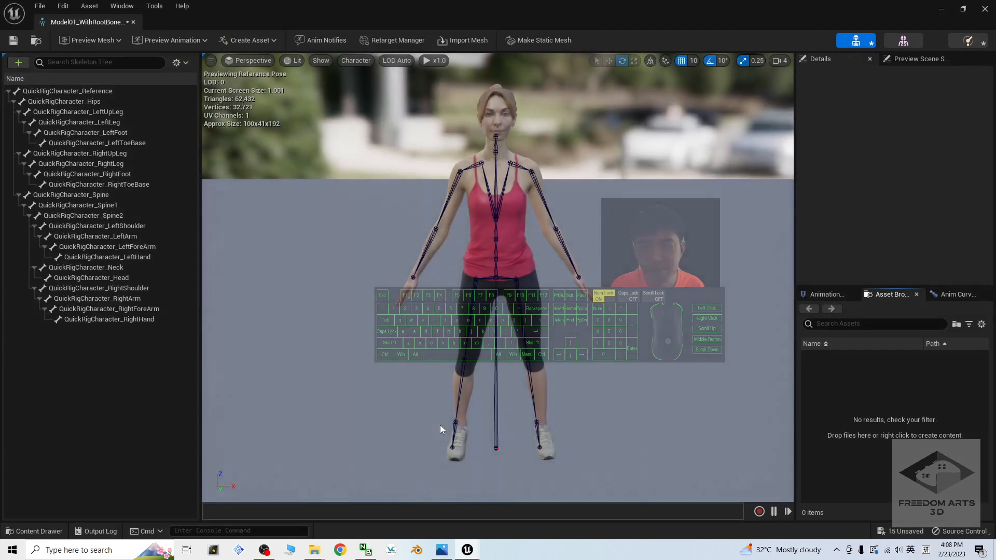
pyautogui.click(178, 62)
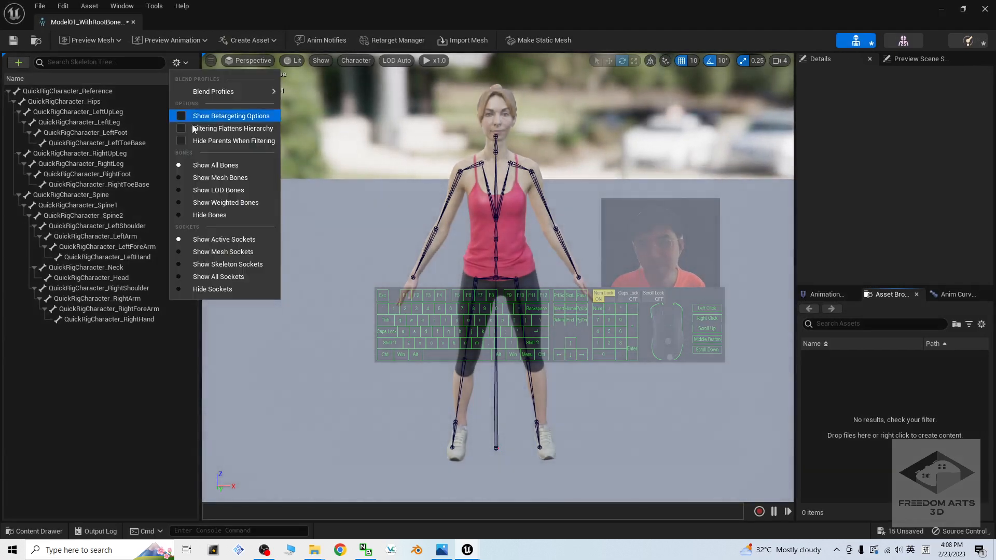
pyautogui.click(181, 115)
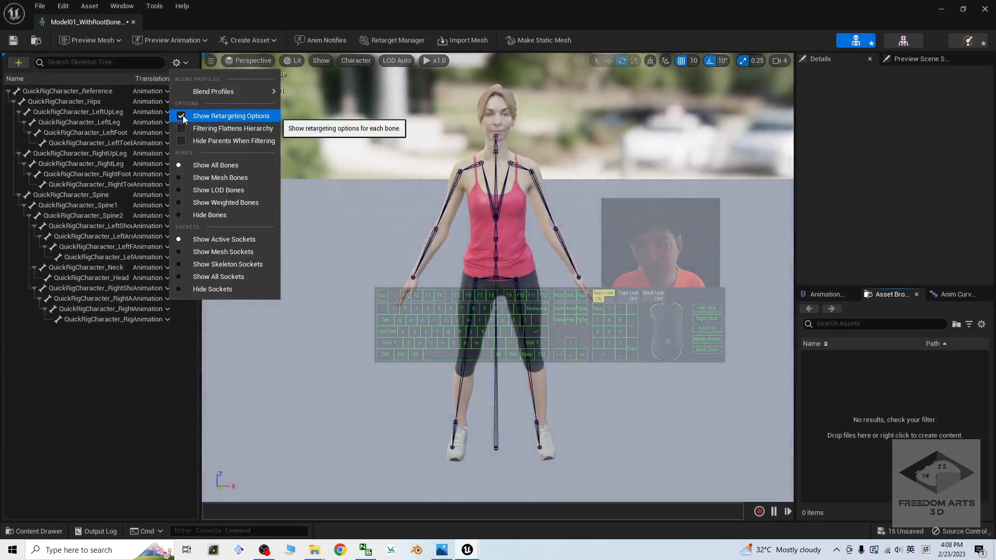
pyautogui.click(273, 456)
# Set the translation retargeting mode of the QuickRigCharacter_Reference root bone to Animation Scaled
pyautogui.scroll(5, 545, 309)
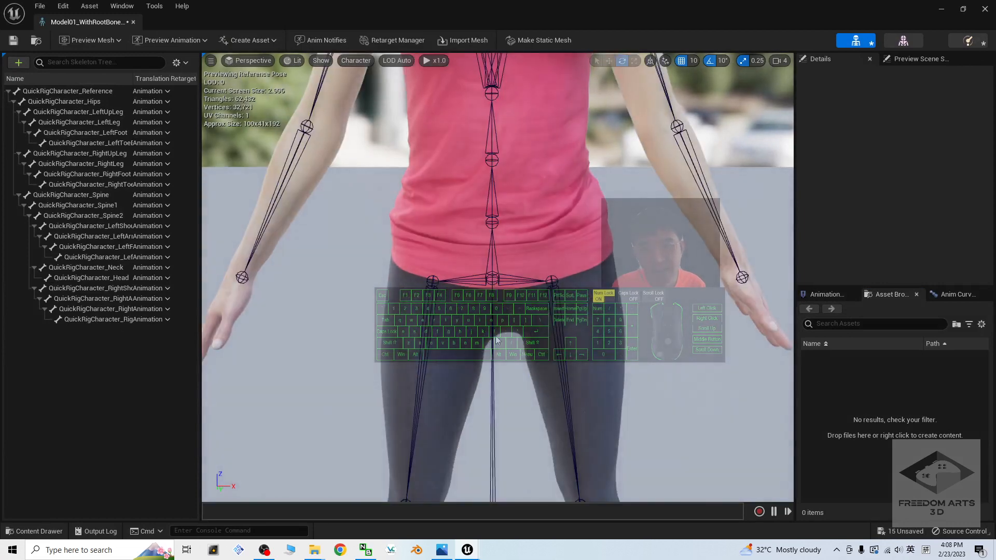
pyautogui.scroll(-5, 497, 341)
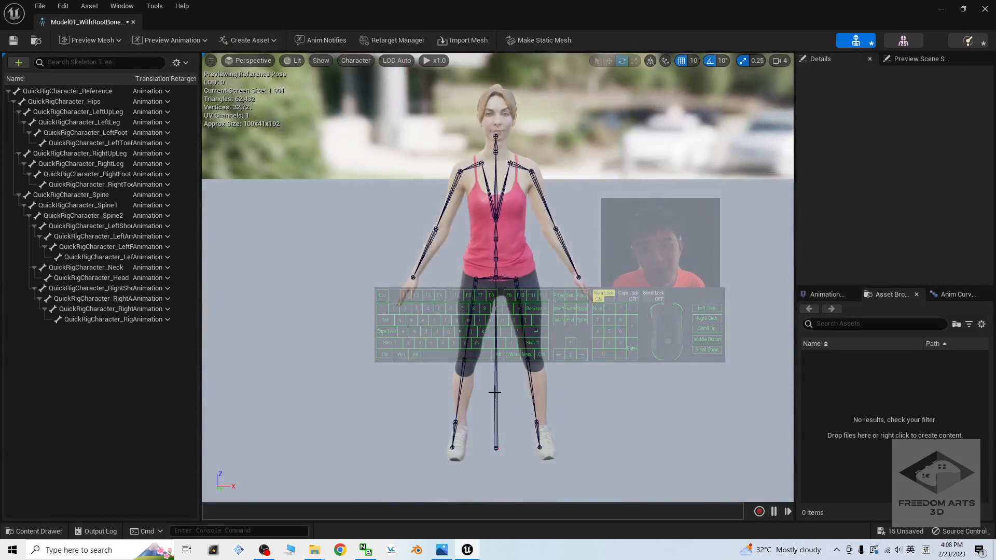
pyautogui.click(495, 393)
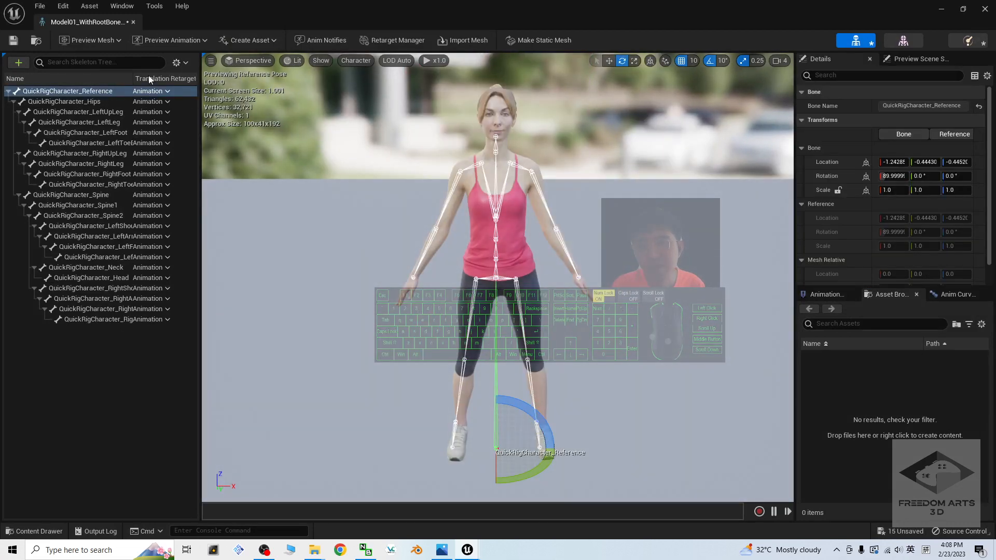
pyautogui.click(151, 91)
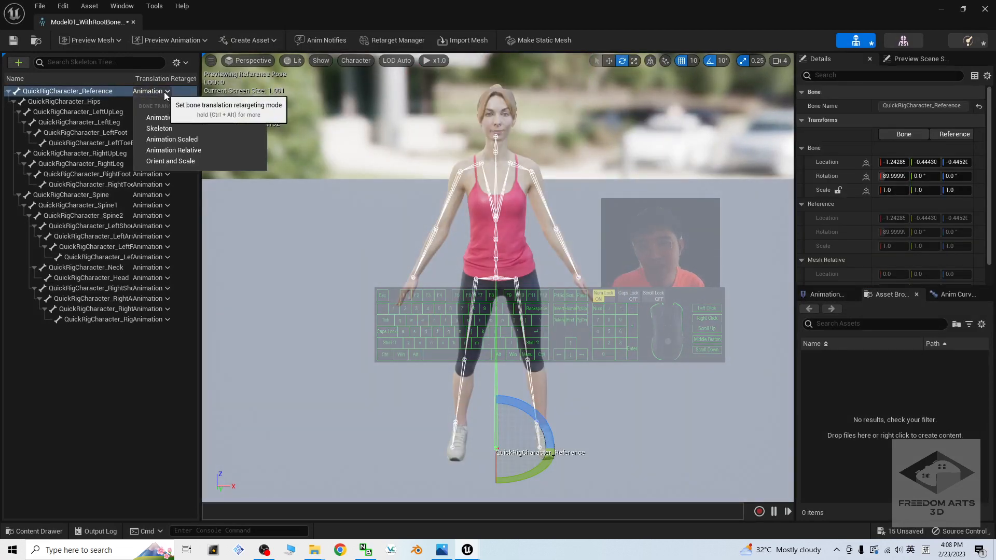
pyautogui.click(188, 139)
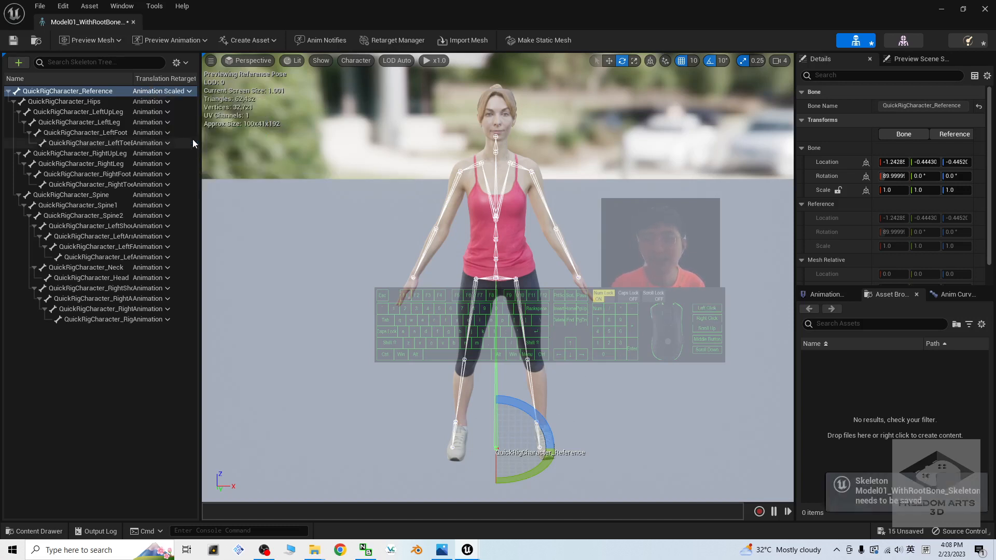
# Set the QuickRigCharacter_Hips bone's translation retargeting to Animation Scaled, and save and close the skeleton
pyautogui.click(495, 278)
pyautogui.click(151, 102)
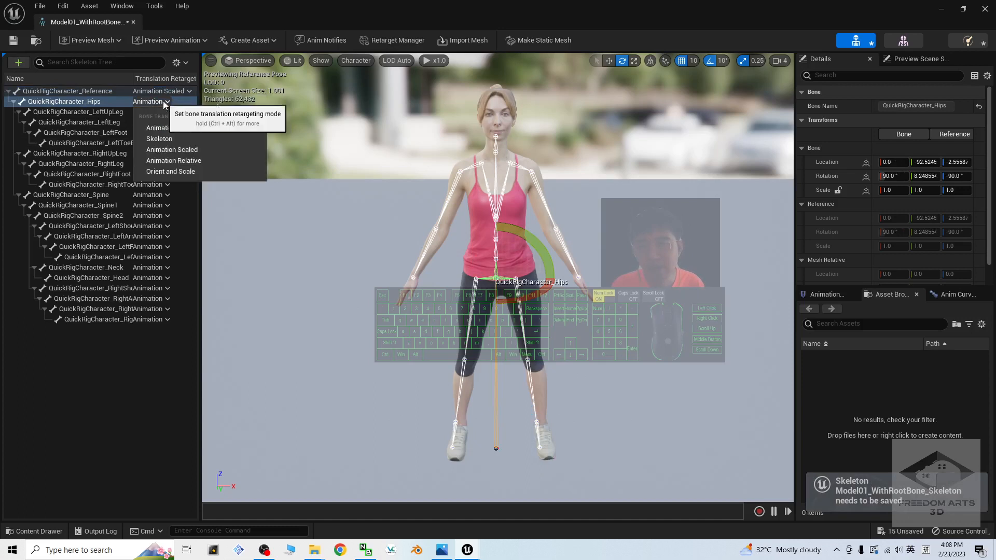
pyautogui.click(200, 150)
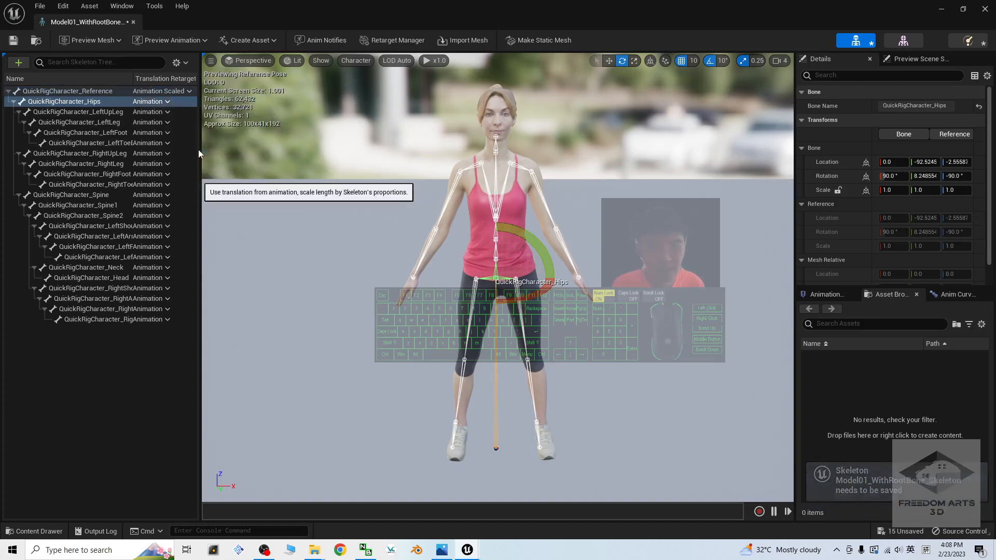
pyautogui.click(14, 40)
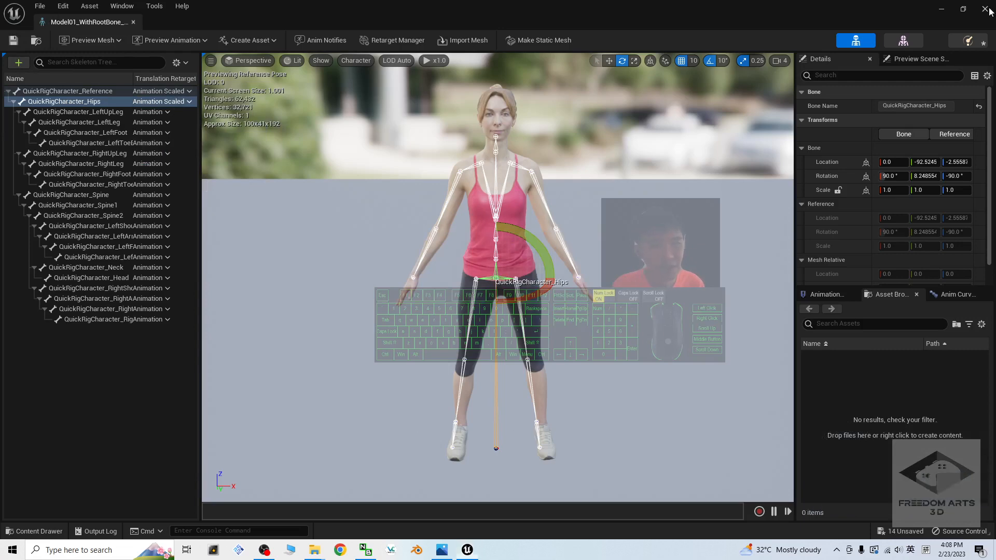
pyautogui.click(986, 9)
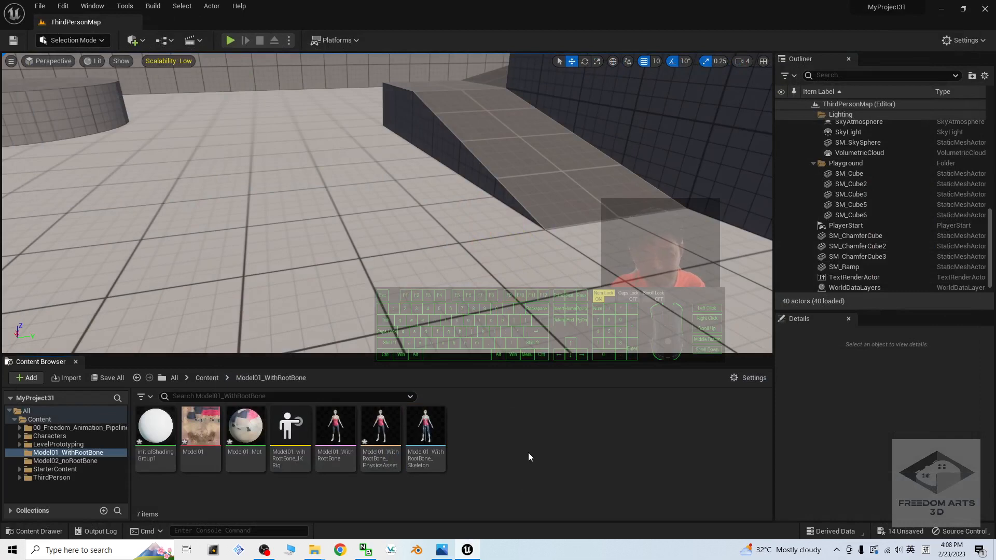
# Create an IK Retargeter in the Model01_WithRootBone folder with UE4_Apose_IKRig_HasRootBone as the rig to copy animation from
pyautogui.rightClick(482, 456)
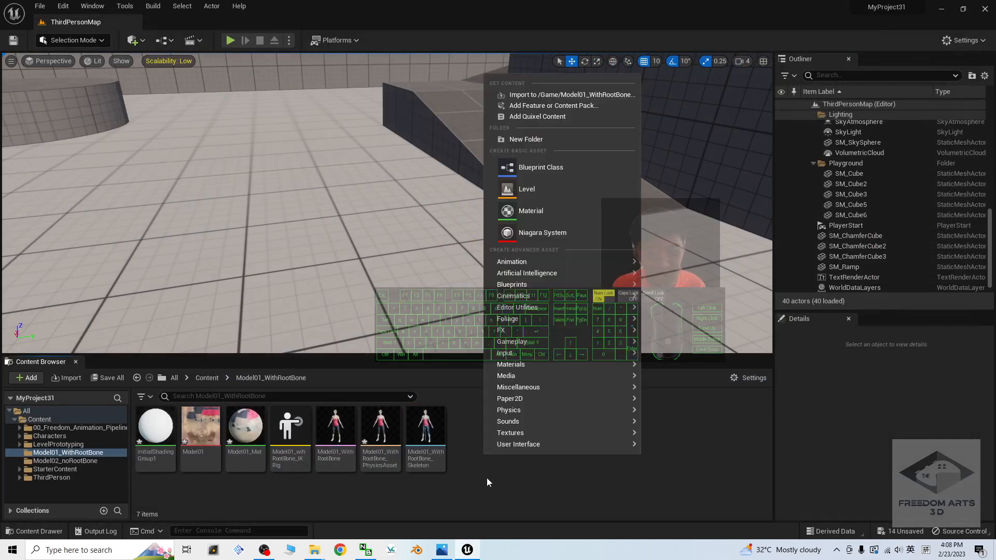
pyautogui.moveTo(511, 261)
pyautogui.moveTo(712, 459)
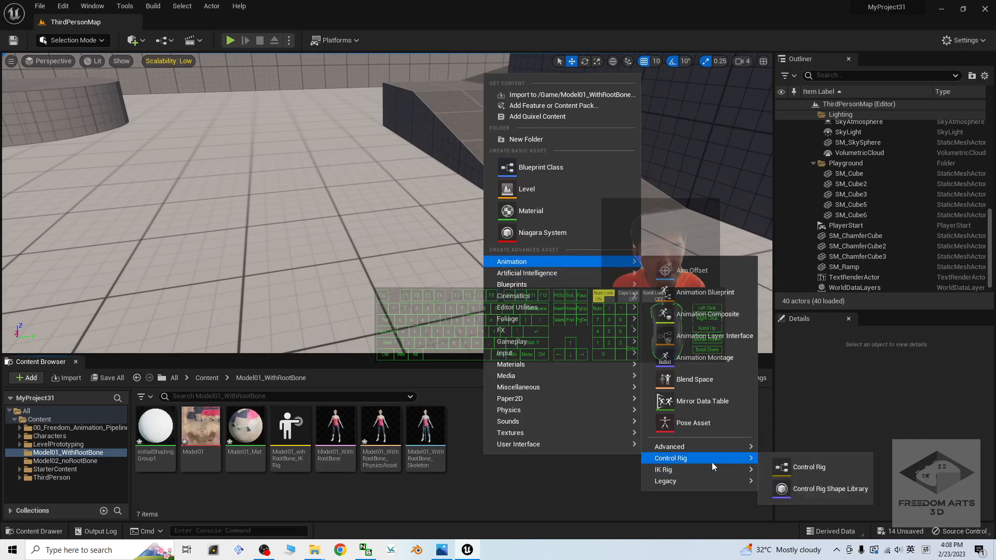
pyautogui.moveTo(672, 470)
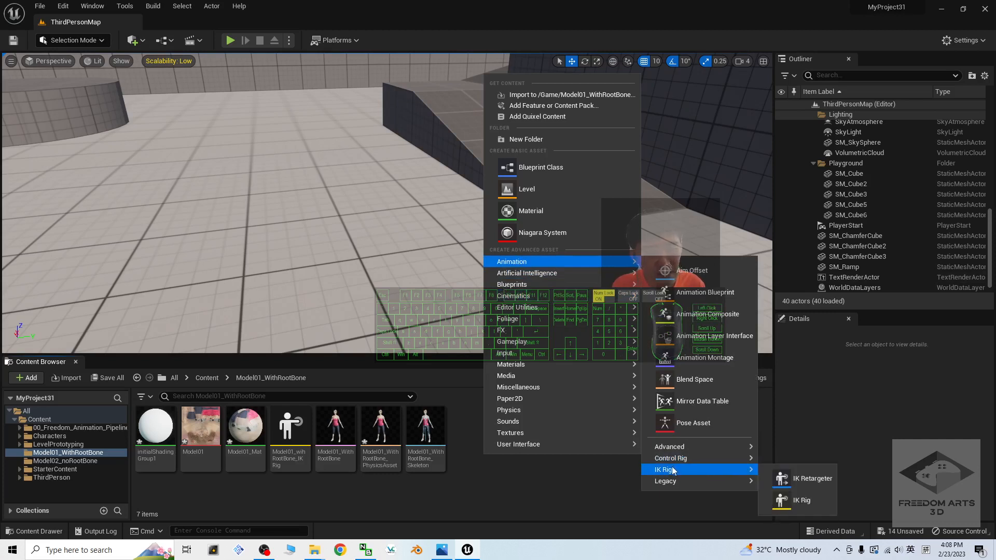
pyautogui.click(812, 479)
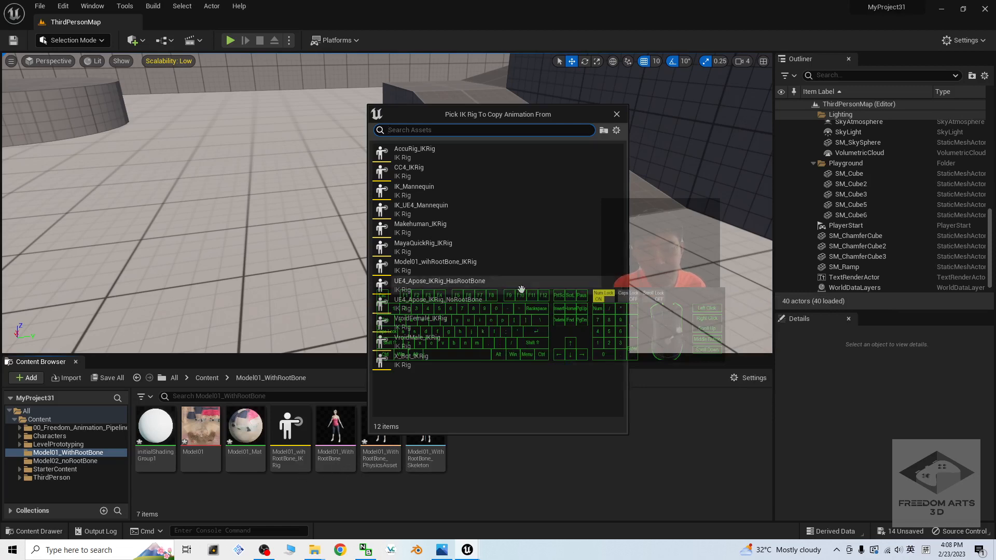
pyautogui.click(421, 283)
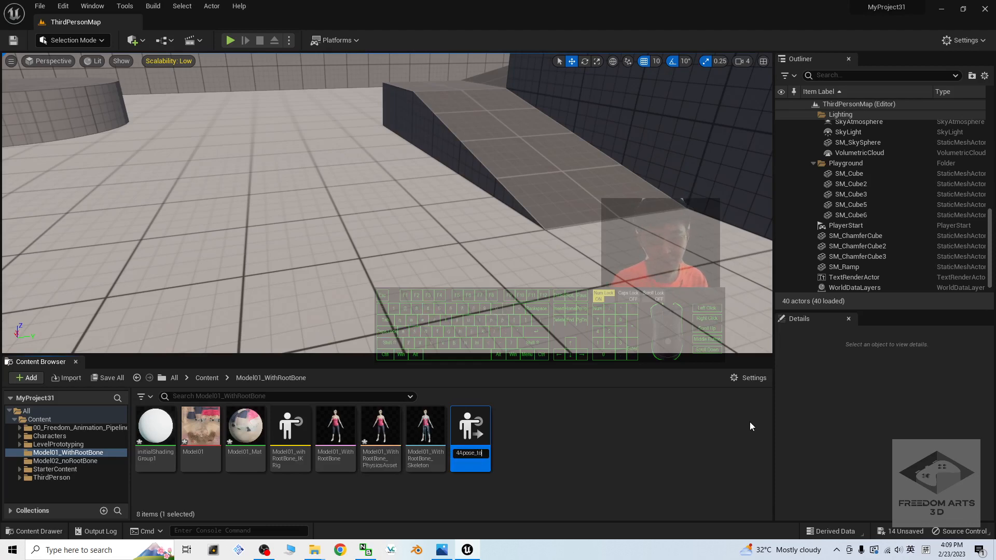
# Name the new retargeter asset UE4Apose_to_Model01_IKRetargeter
pyautogui.write('odel')
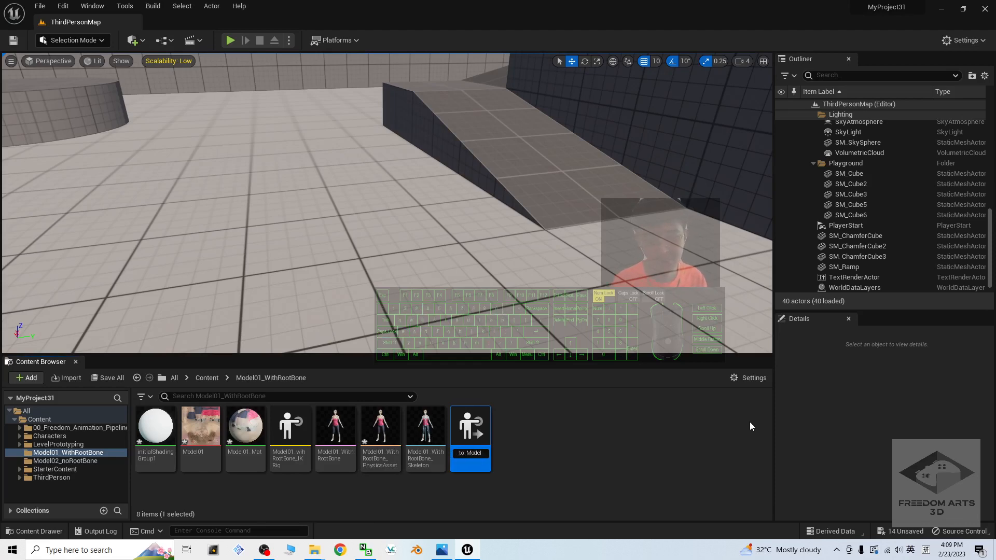
pyautogui.write('01_')
pyautogui.press('Return')
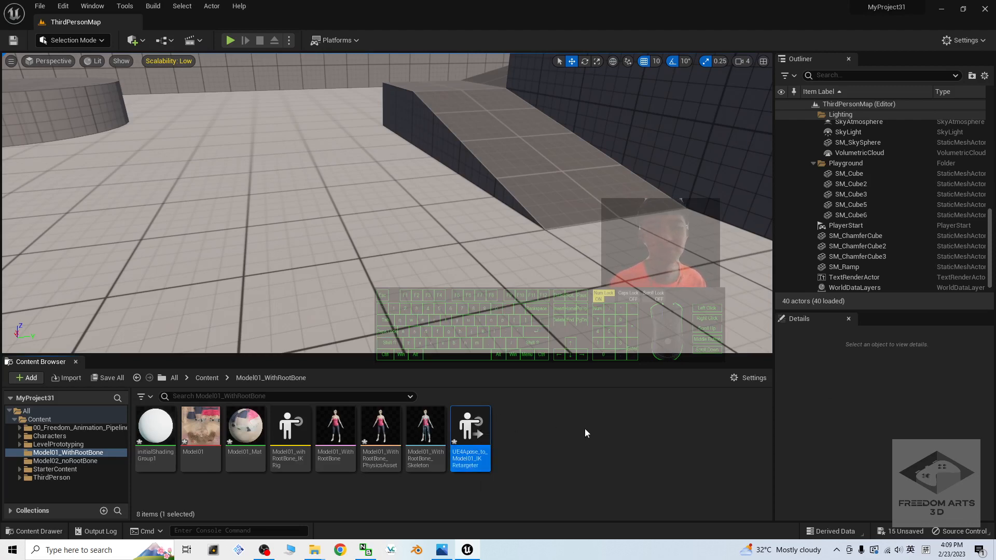
pyautogui.click(595, 443)
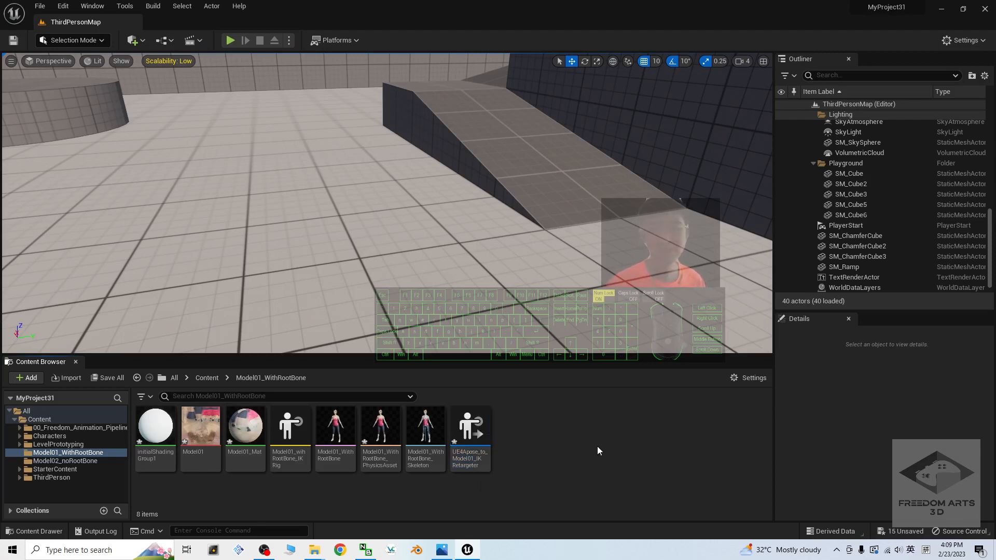
# Open the UE4Apose_to_Model01_IKRetargeter asset and decline the vertical offset for the source root bone
pyautogui.doubleClick(481, 434)
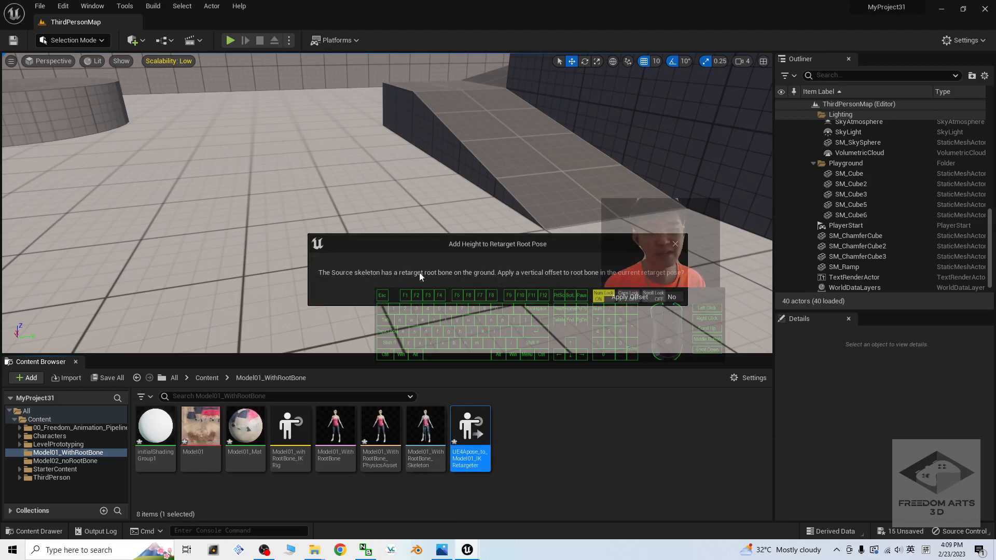
pyautogui.click(672, 298)
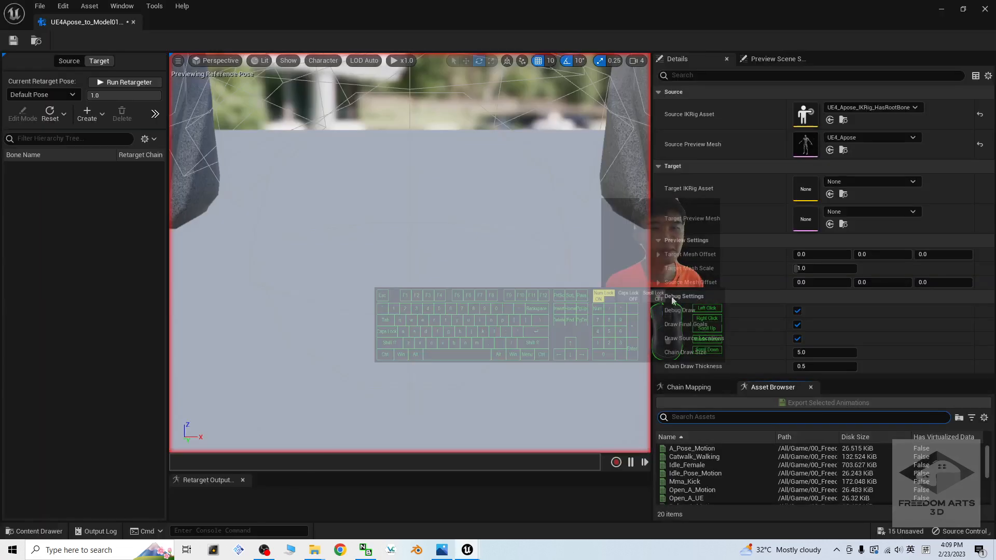
# Assign Model01_wihRootBone_IKRig as the target IK rig and decline the vertical offset for its root bone
pyautogui.scroll(3, 440, 216)
pyautogui.moveTo(517, 238)
pyautogui.keyDown('alt'); pyautogui.mouseDown(button='middle')
pyautogui.moveTo(447, 274)
pyautogui.moveTo(501, 253)
pyautogui.moveTo(509, 265)
pyautogui.mouseUp(button='middle'); pyautogui.keyUp('alt')
pyautogui.scroll(3, 445, 274)
pyautogui.scroll(3, 446, 211)
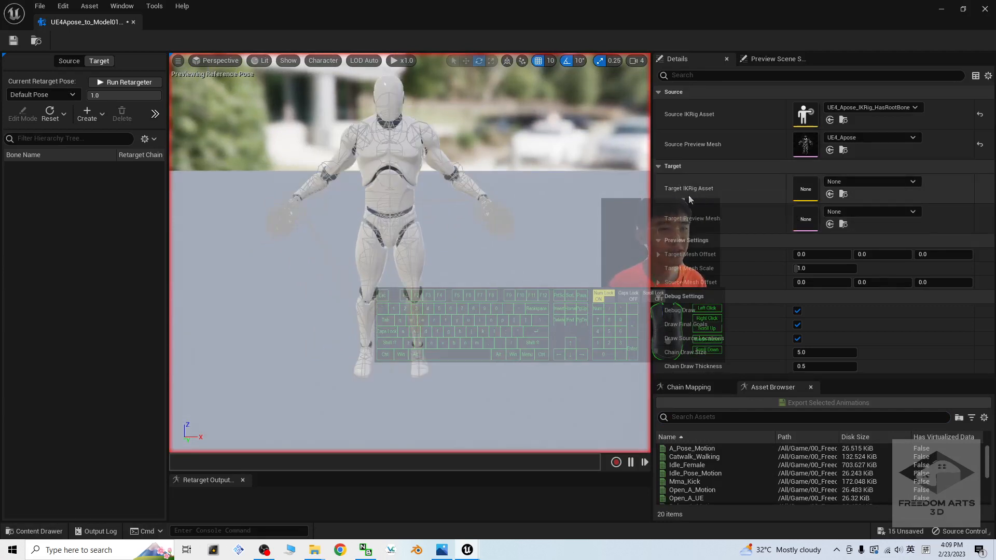
pyautogui.click(843, 182)
pyautogui.scroll(-4, 923, 340)
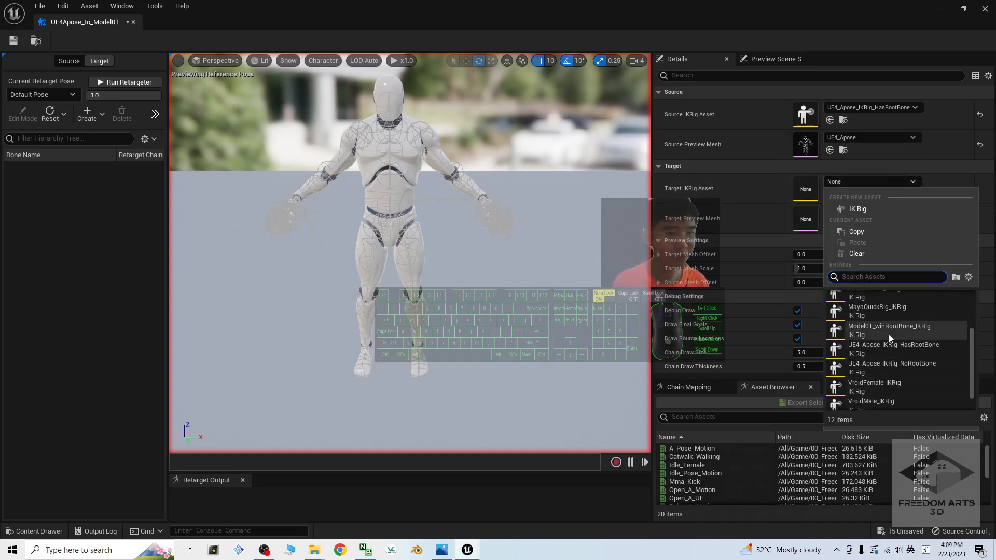
pyautogui.click(942, 329)
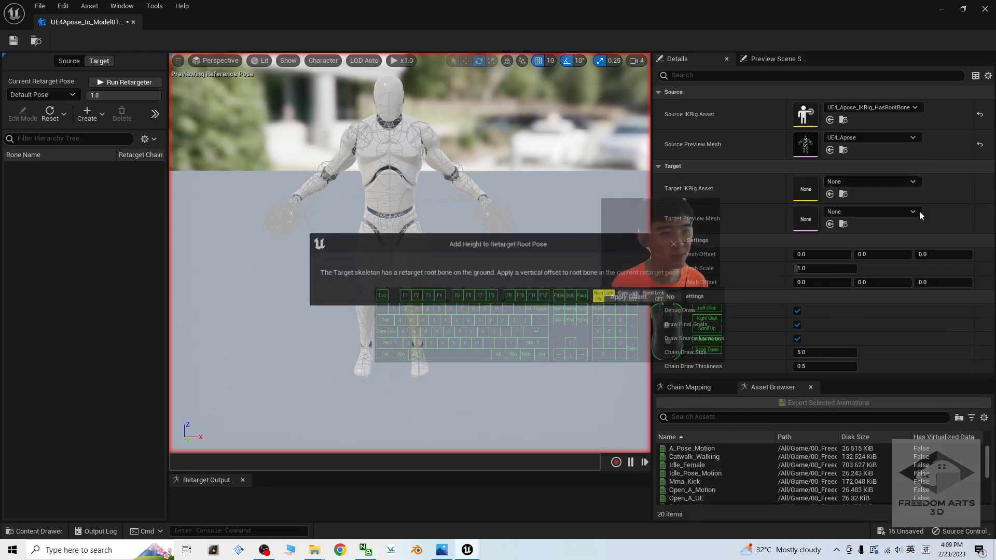
pyautogui.click(673, 298)
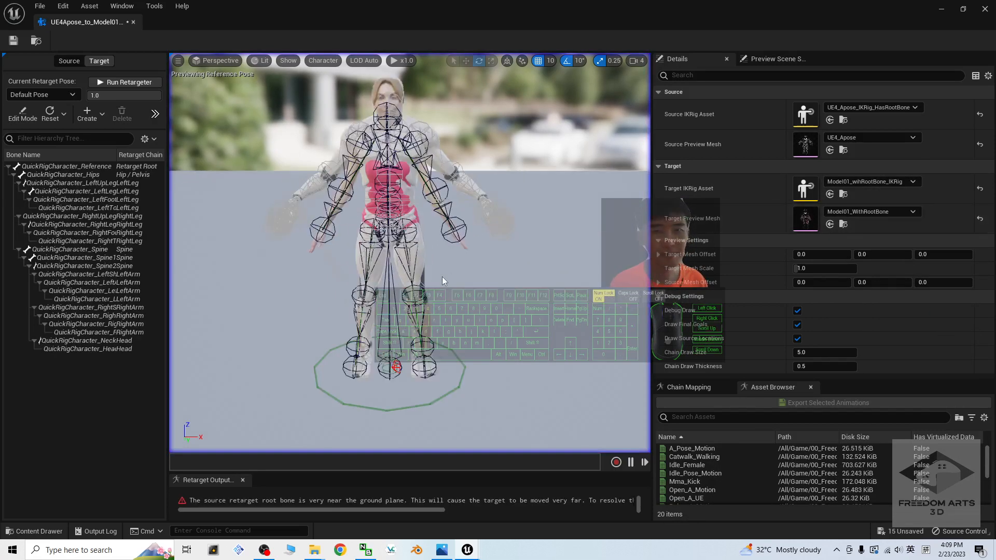
# Set the bone draw size in the preview to 1
pyautogui.keyDown('alt'); pyautogui.moveTo(534, 250); pyautogui.dragTo(515, 278, button='middle'); pyautogui.keyUp('alt')
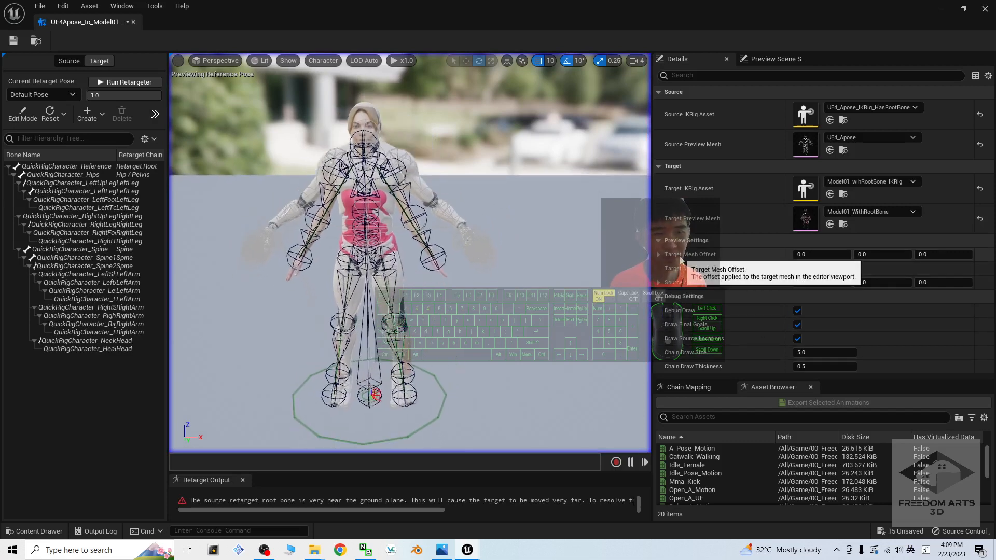
pyautogui.click(319, 61)
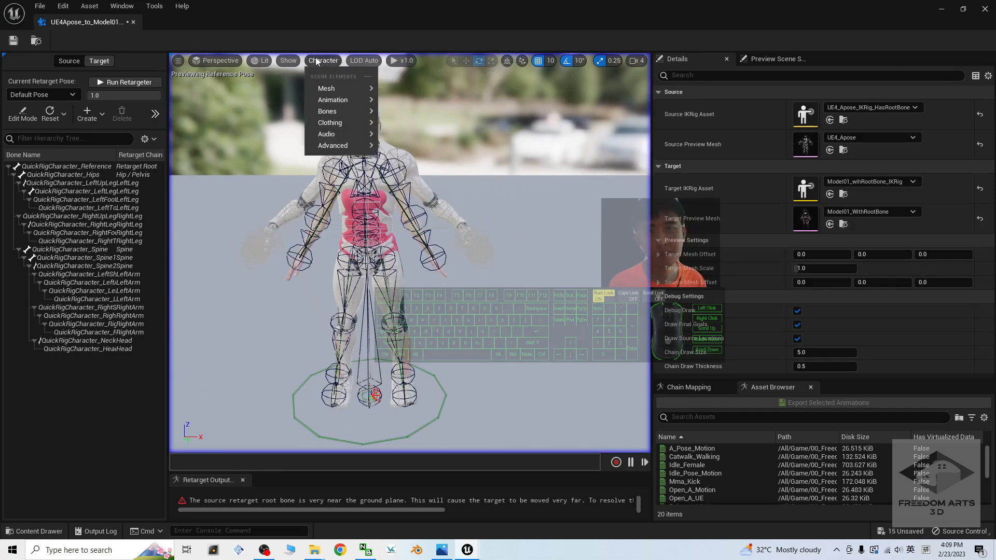
pyautogui.moveTo(337, 111)
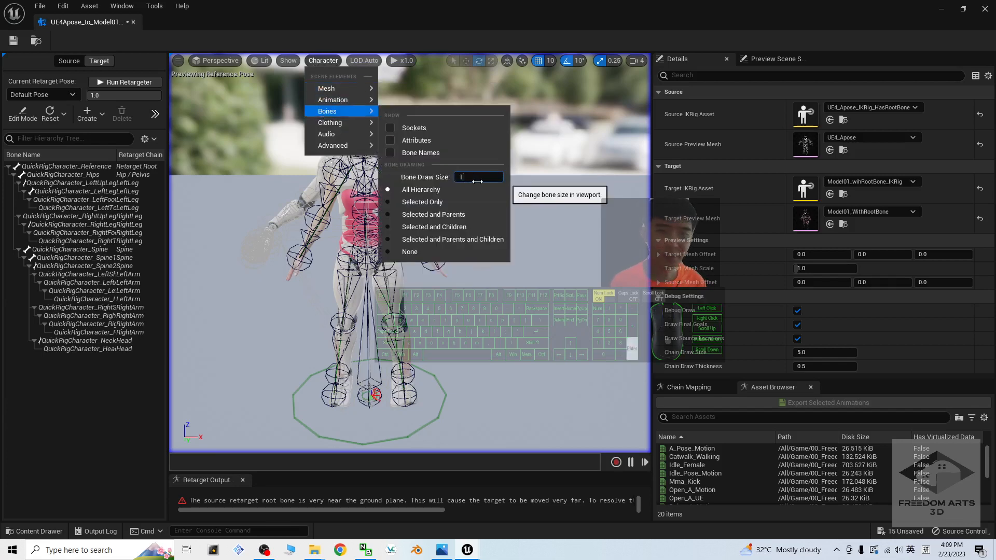
pyautogui.write('1')
pyautogui.press('Return')
pyautogui.click(422, 272)
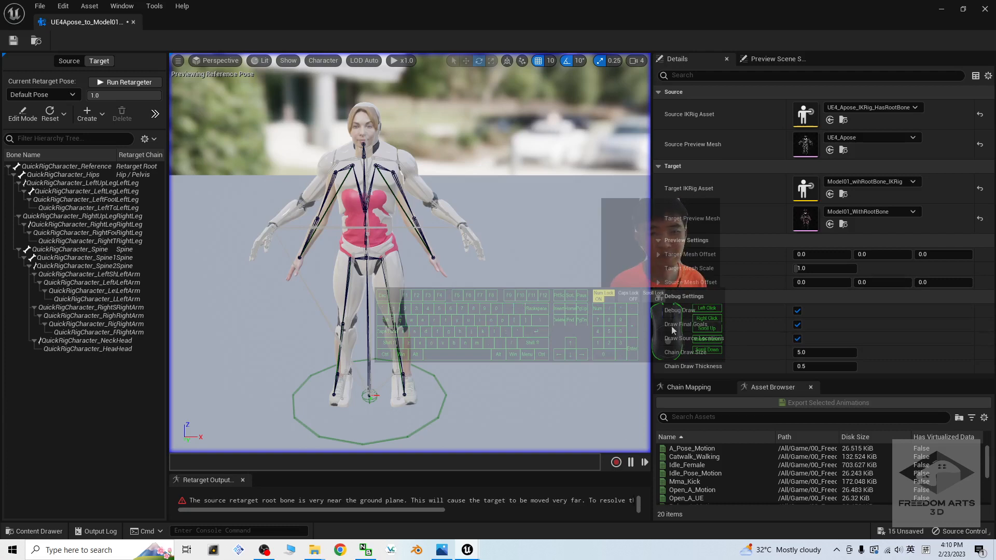
# Review the chain mapping and set the Root chain's FK translation mode to Absolute
pyautogui.click(697, 388)
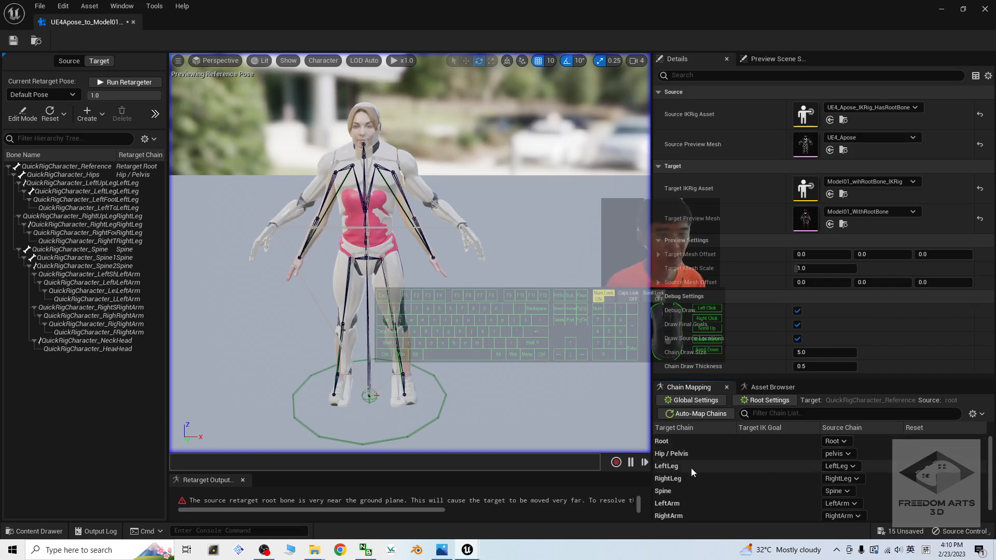
pyautogui.scroll(-1, 816, 472)
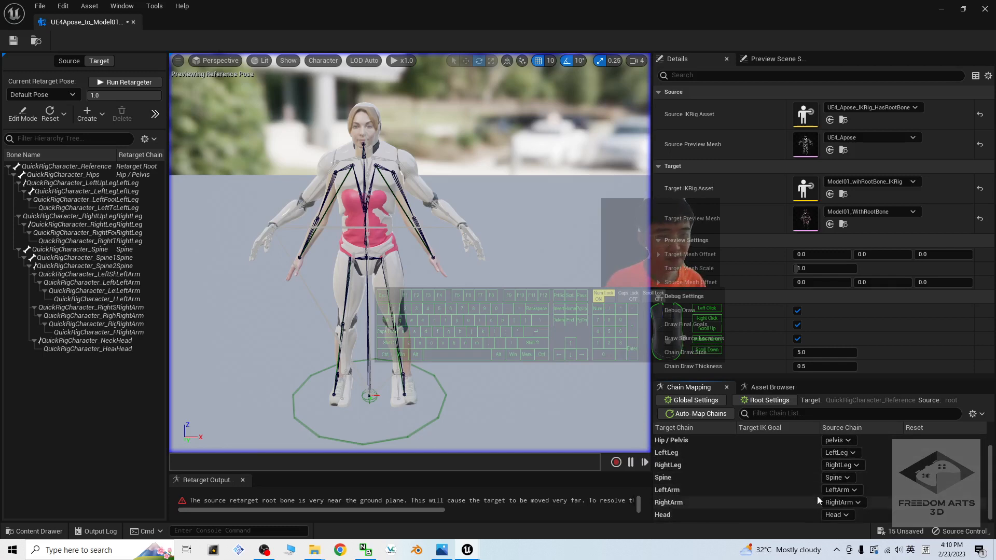
pyautogui.scroll(1, 810, 477)
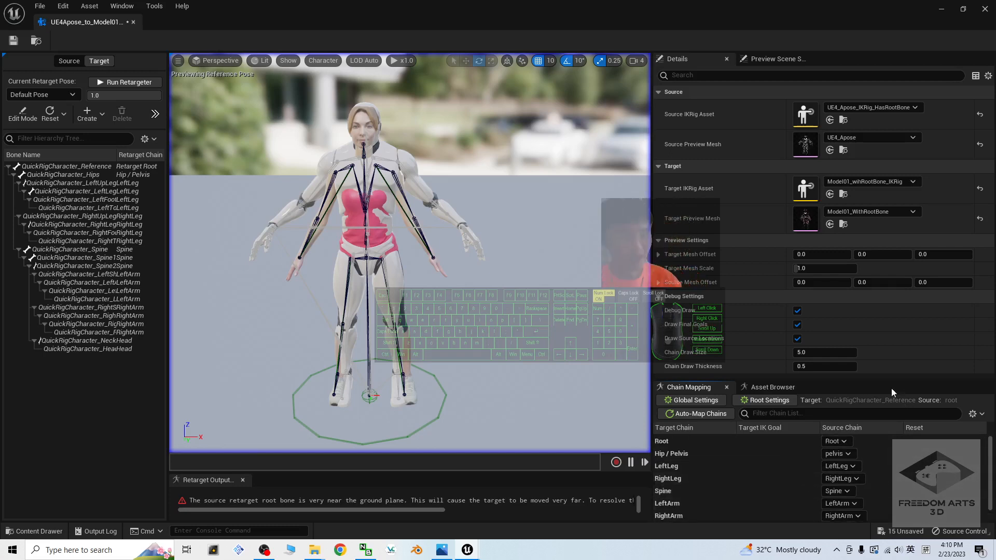
pyautogui.click(680, 443)
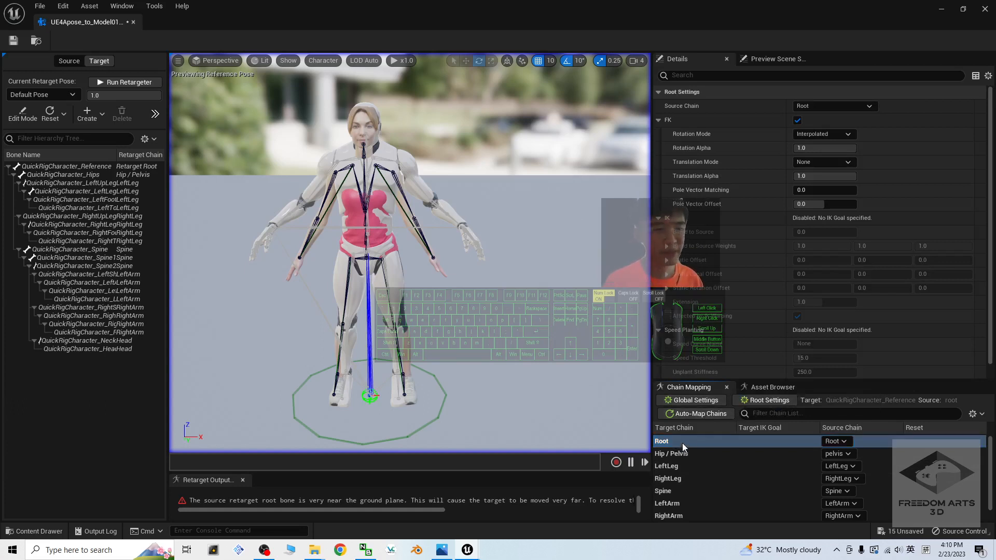
pyautogui.click(683, 445)
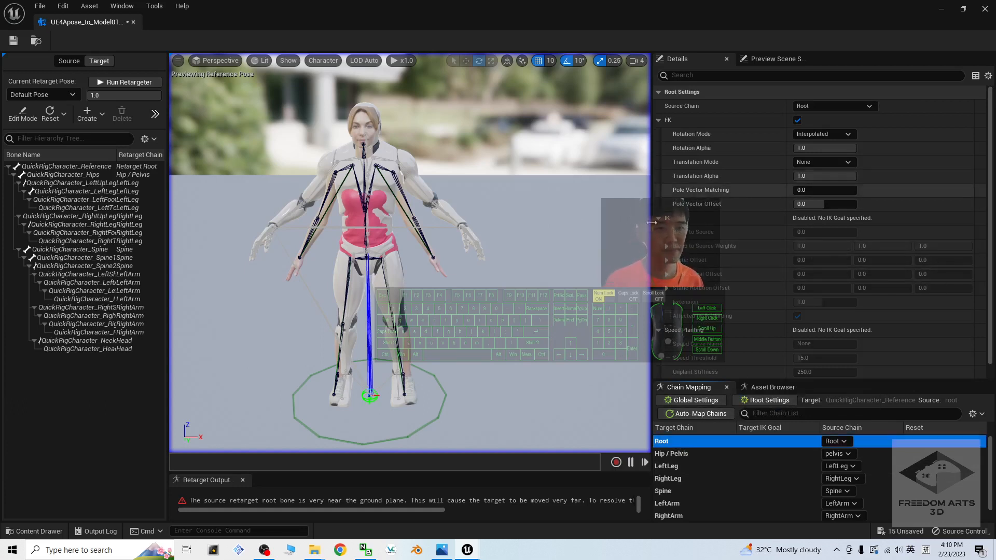
pyautogui.click(992, 192)
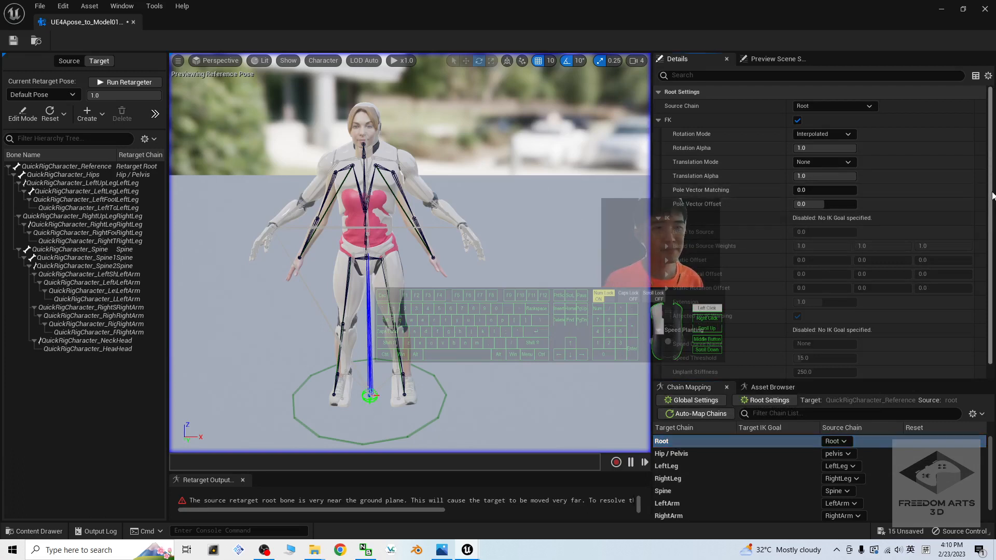
pyautogui.click(831, 163)
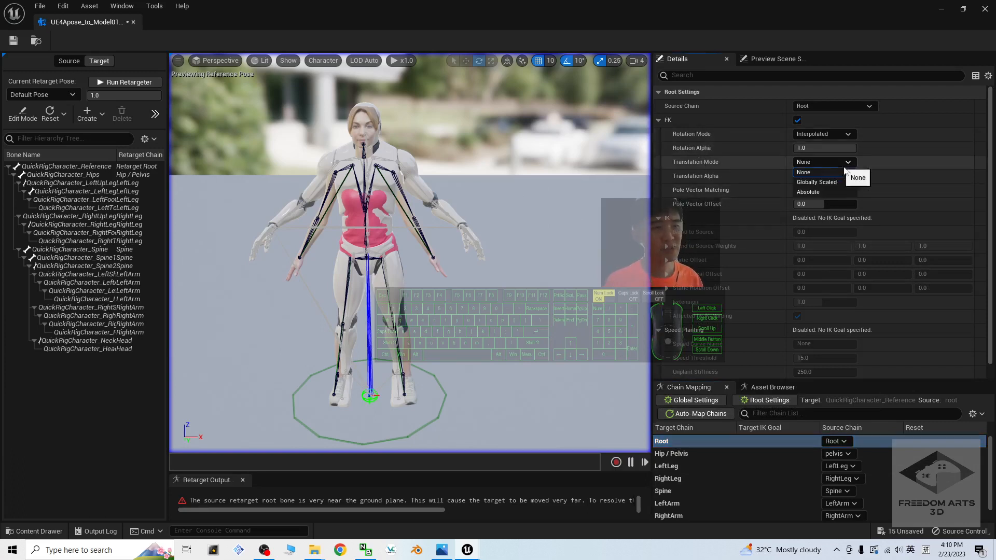
pyautogui.click(812, 192)
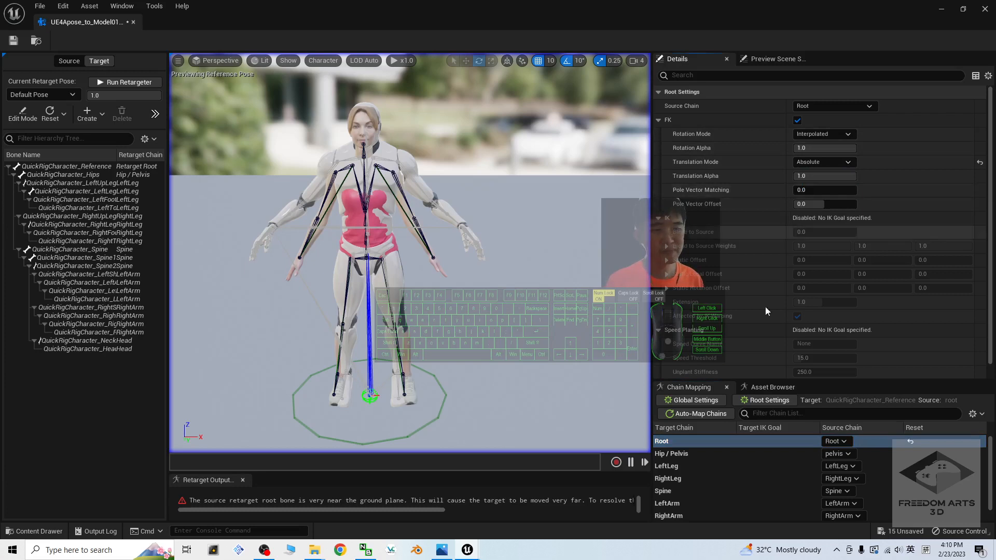
# Set the Hip / Pelvis chain's FK translation mode to Absolute and compare its settings with the Root chain
pyautogui.click(676, 455)
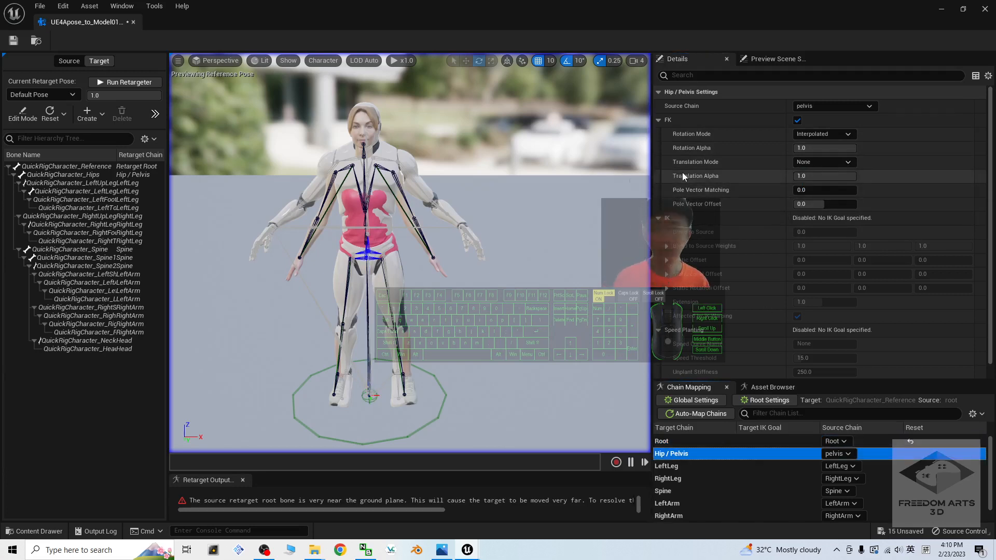
pyautogui.click(834, 166)
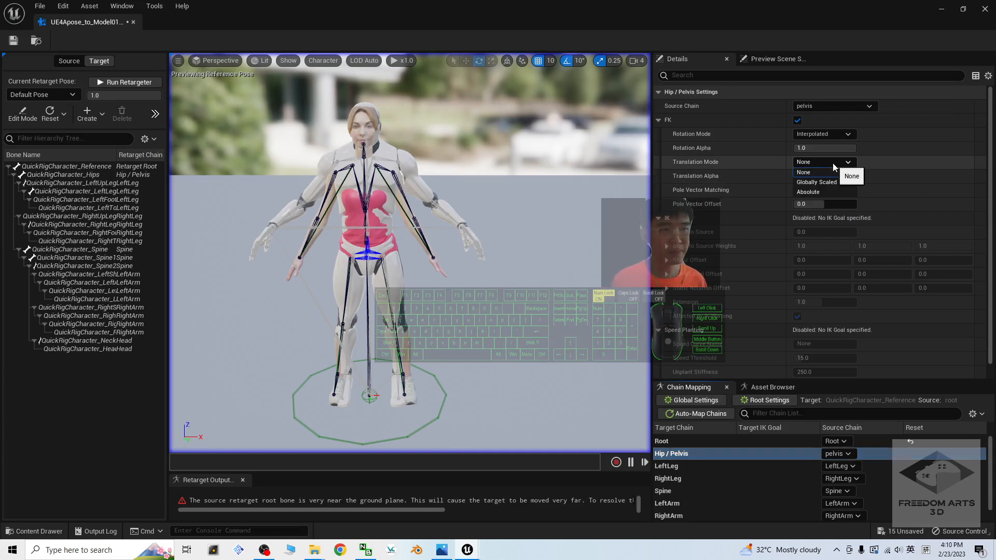
pyautogui.click(807, 191)
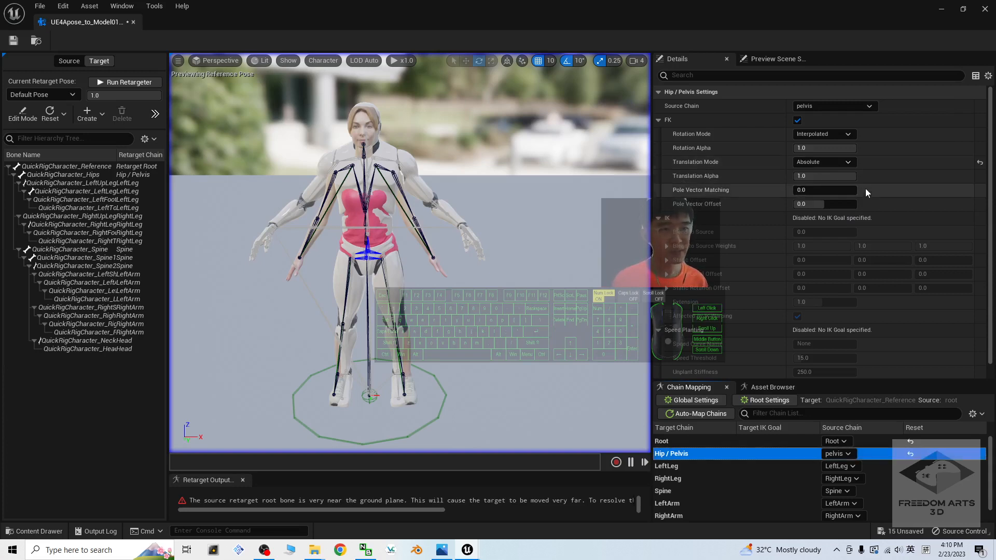
pyautogui.click(673, 445)
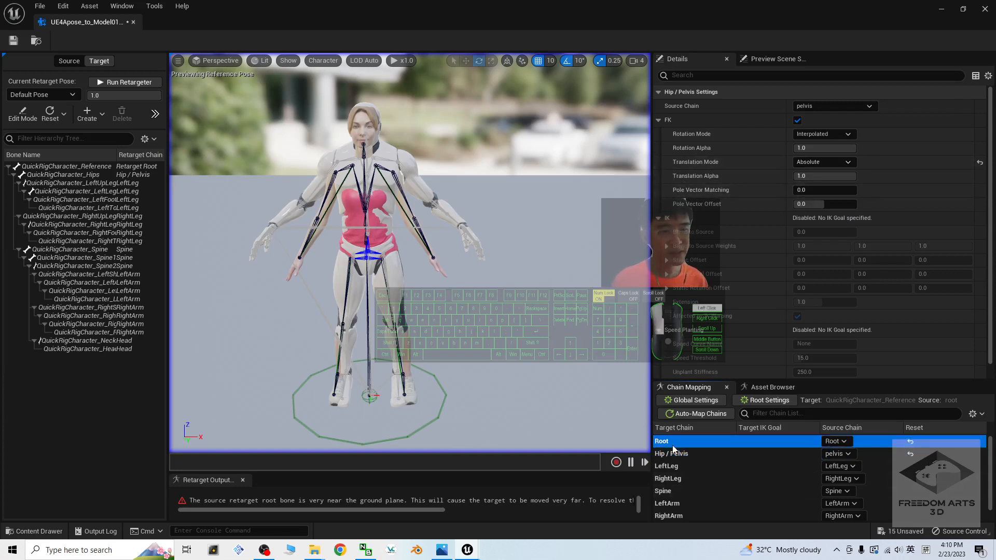
pyautogui.click(676, 453)
pyautogui.click(674, 444)
pyautogui.click(677, 454)
pyautogui.click(672, 445)
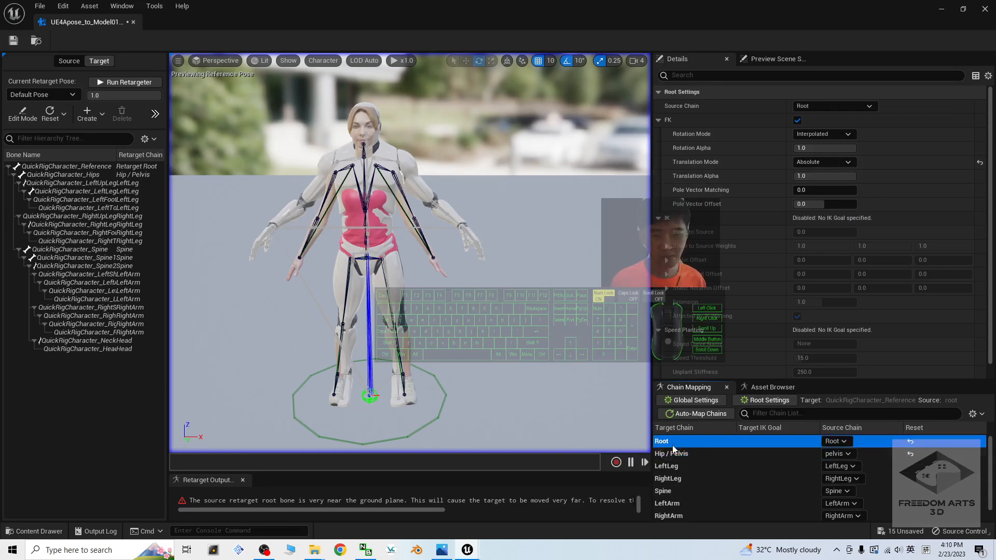
pyautogui.click(271, 551)
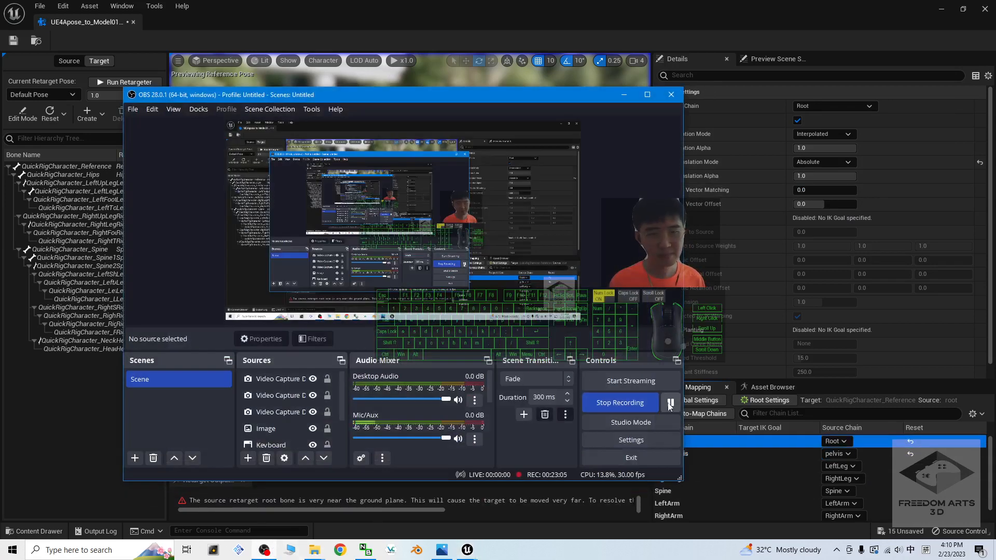
pyautogui.click(670, 403)
pyautogui.click(624, 95)
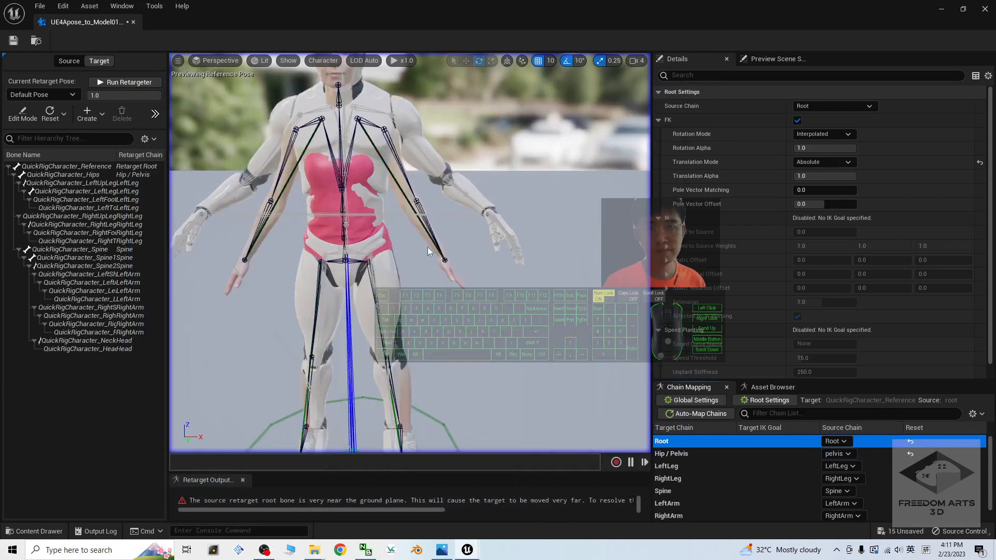
# Set the target mesh offset to 150 along X so the target character stands beside the source mannequin
pyautogui.scroll(-2, 528, 301)
pyautogui.keyDown('alt'); pyautogui.moveTo(492, 354); pyautogui.dragTo(396, 277); pyautogui.keyUp('alt')
pyautogui.moveTo(415, 178)
pyautogui.keyDown('alt'); pyautogui.mouseDown()
pyautogui.moveTo(540, 174)
pyautogui.moveTo(408, 192)
pyautogui.mouseUp(); pyautogui.keyUp('alt')
pyautogui.scroll(2, 415, 177)
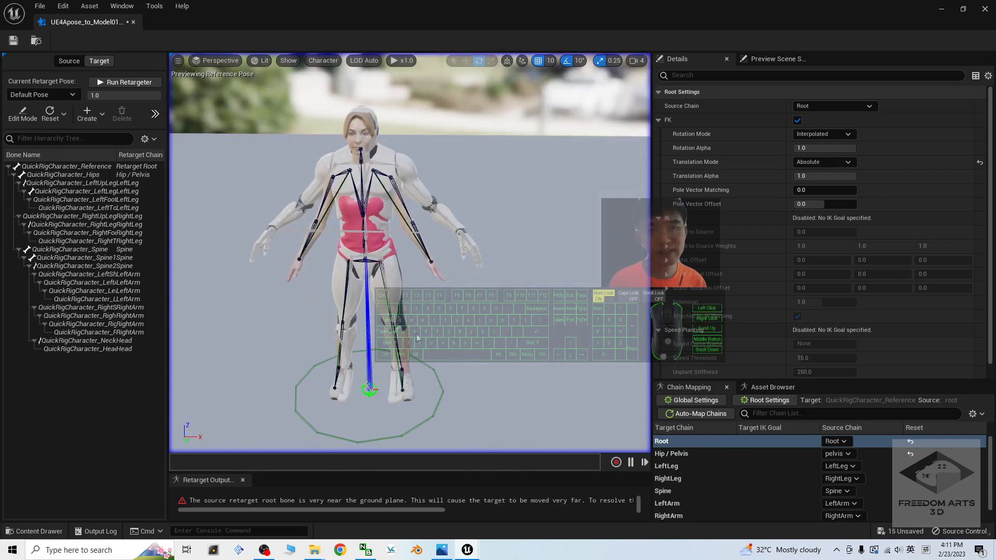
pyautogui.moveTo(418, 338)
pyautogui.keyDown('alt'); pyautogui.mouseDown()
pyautogui.moveTo(379, 343)
pyautogui.moveTo(399, 335)
pyautogui.mouseUp(); pyautogui.keyUp('alt')
pyautogui.click(545, 346)
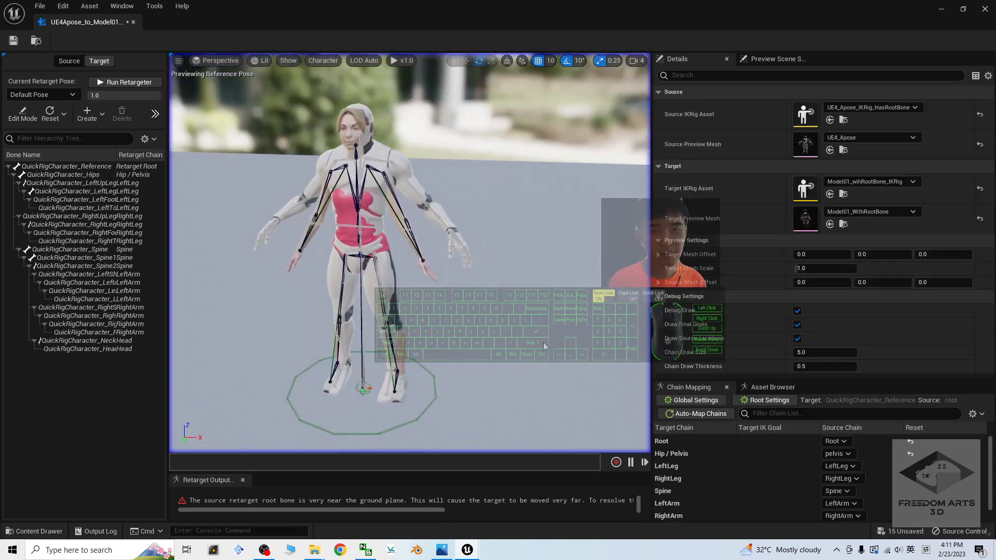
pyautogui.keyDown('alt'); pyautogui.moveTo(567, 383); pyautogui.dragTo(560, 382); pyautogui.keyUp('alt')
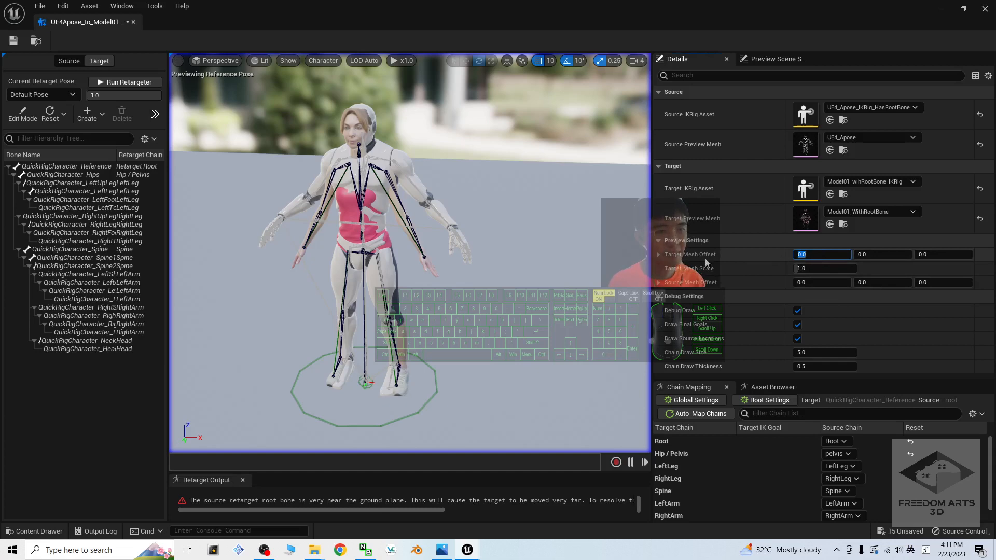
pyautogui.write('0')
pyautogui.press('Return')
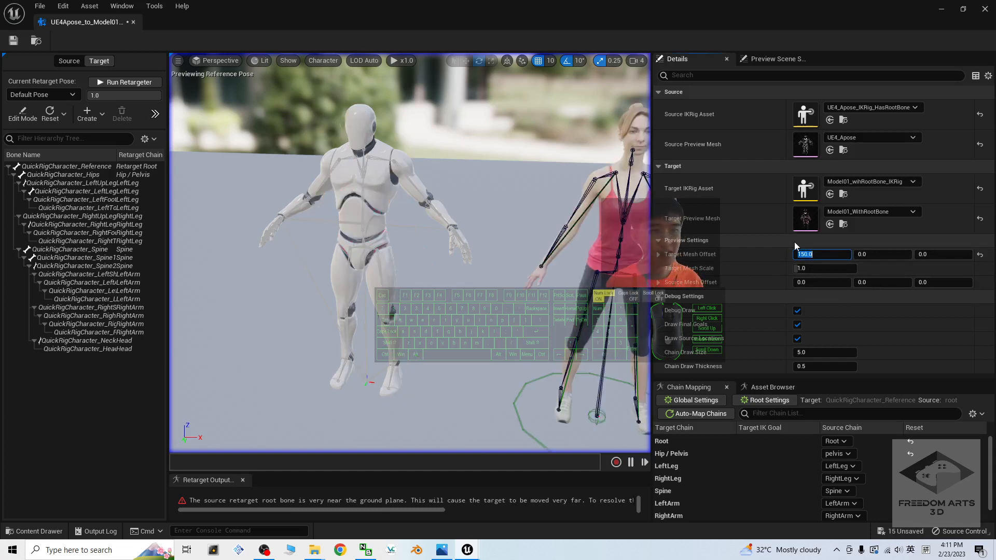
# Import a retarget pose for the source mannequin from the A_Pose_Motion animation sequence
pyautogui.scroll(-3, 547, 194)
pyautogui.keyDown('alt'); pyautogui.moveTo(547, 194); pyautogui.dragTo(574, 185); pyautogui.keyUp('alt')
pyautogui.scroll(3, 446, 268)
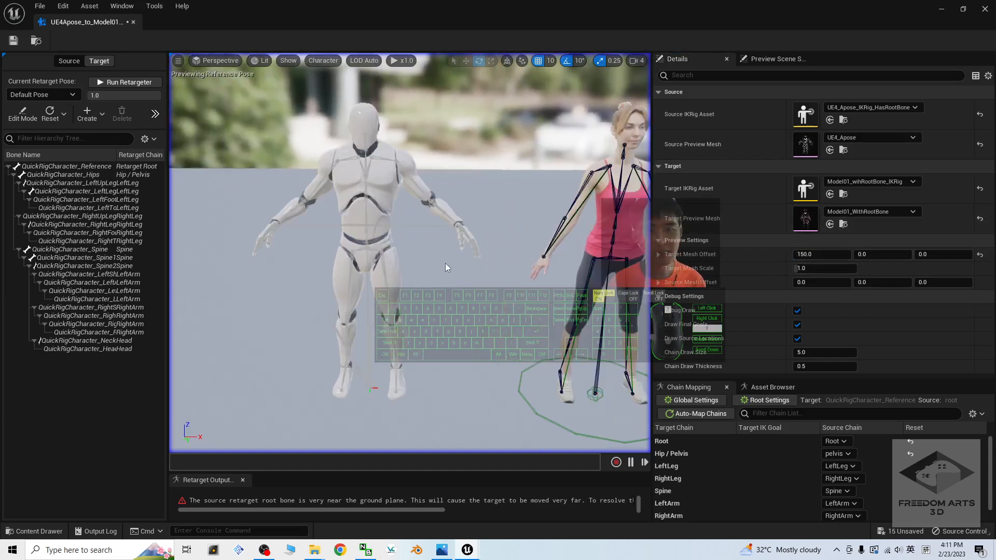
pyautogui.scroll(-3, 424, 195)
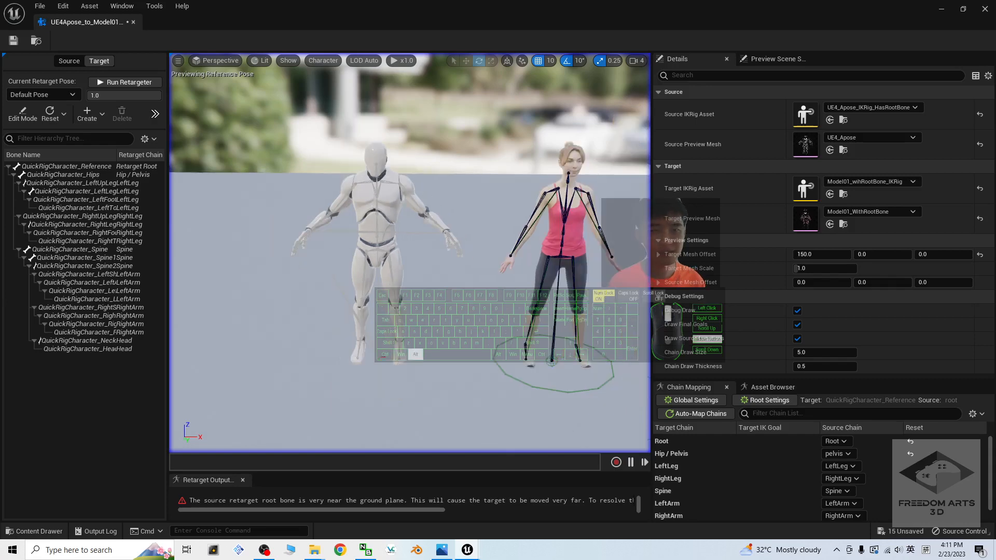
pyautogui.keyDown('alt'); pyautogui.moveTo(424, 195); pyautogui.dragTo(371, 199, button='middle'); pyautogui.keyUp('alt')
pyautogui.click(71, 62)
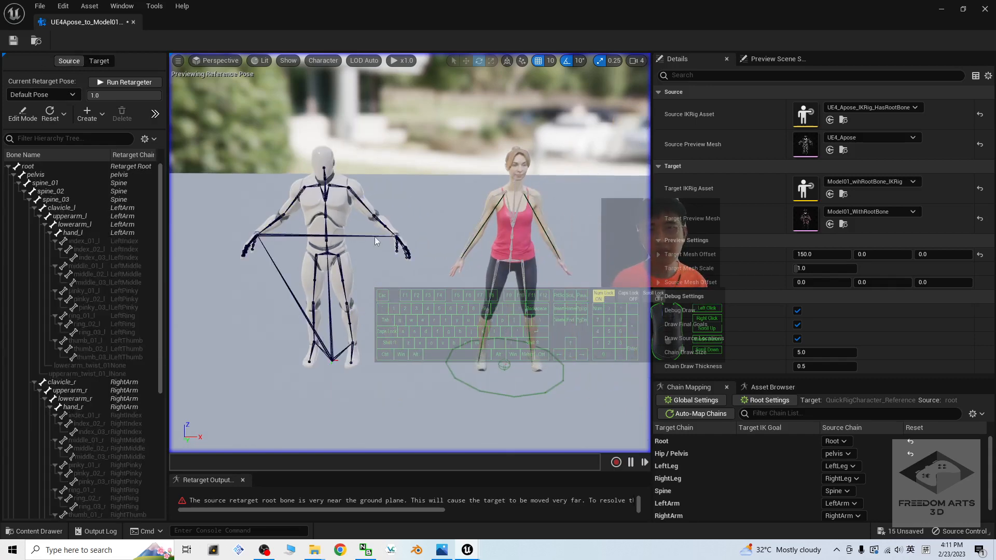
pyautogui.click(103, 115)
pyautogui.click(567, 241)
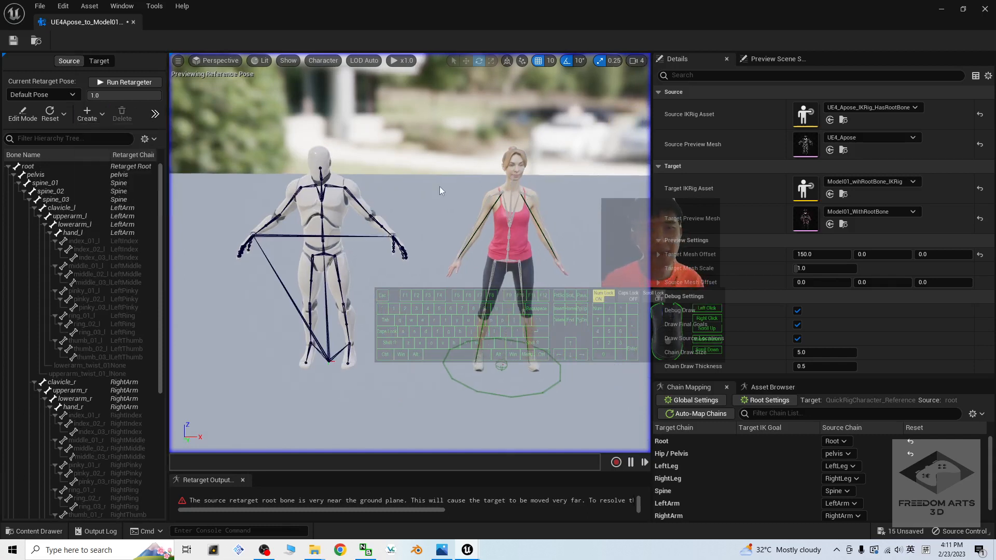
pyautogui.click(102, 116)
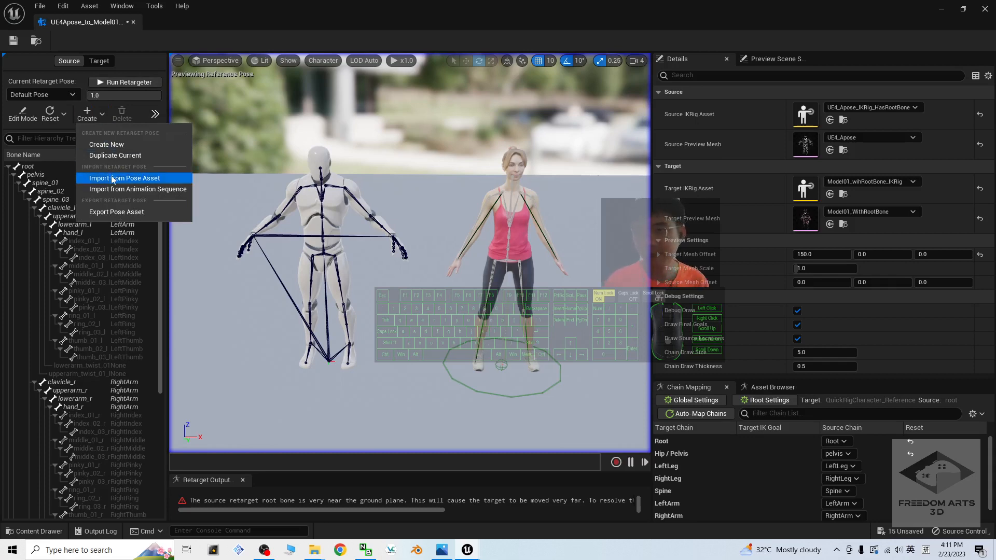
pyautogui.click(108, 189)
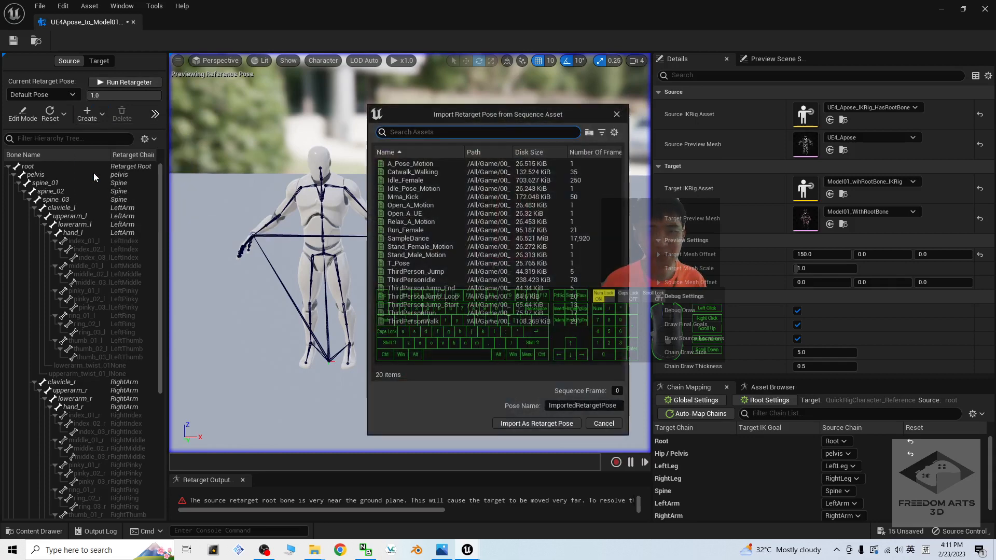
pyautogui.click(409, 172)
pyautogui.click(409, 163)
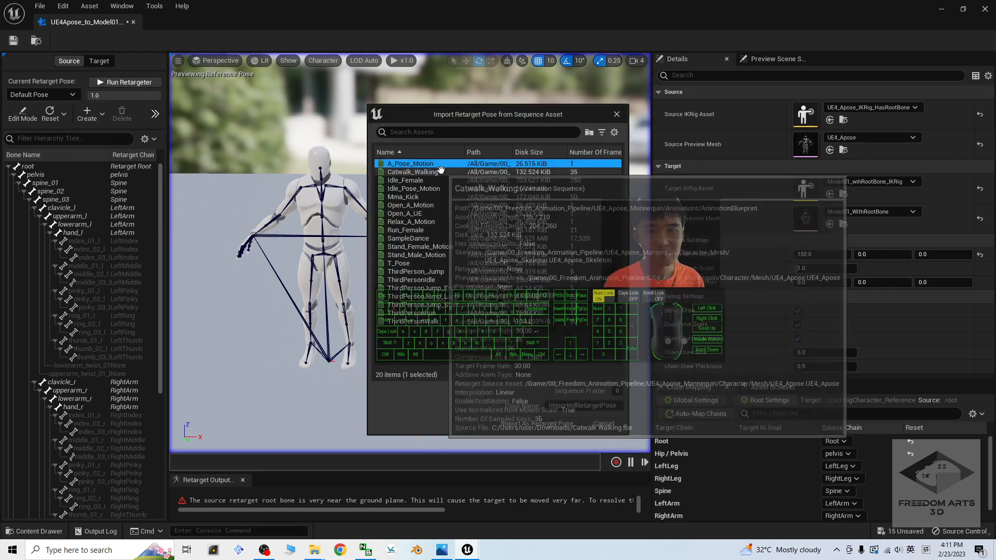
pyautogui.click(544, 424)
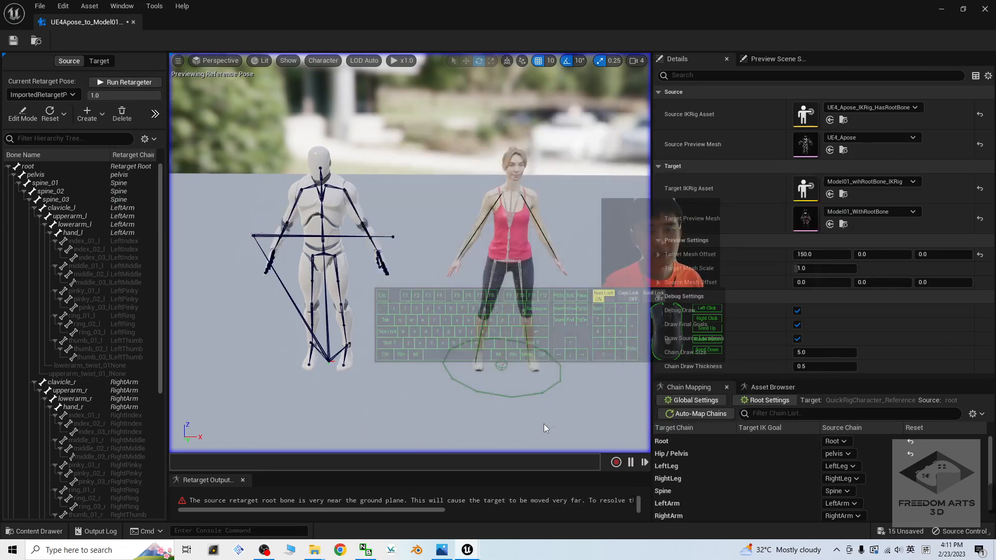
# Compare the leg angles of the source mannequin and the target character, checking the left leg chain and the thigh_l bone
pyautogui.scroll(5, 471, 271)
pyautogui.scroll(-5, 471, 272)
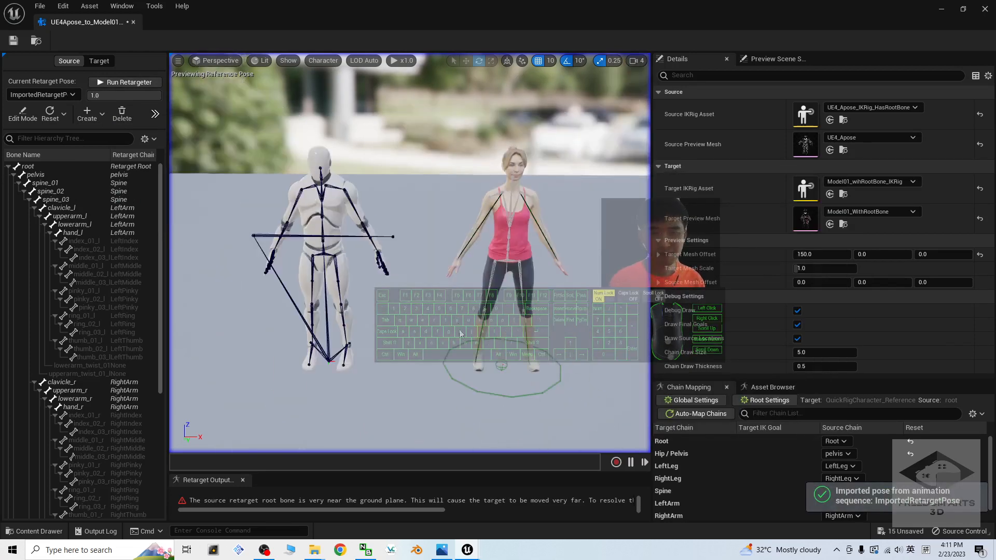
pyautogui.keyDown('alt'); pyautogui.moveTo(527, 276); pyautogui.dragTo(527, 260); pyautogui.keyUp('alt')
pyautogui.click(493, 271)
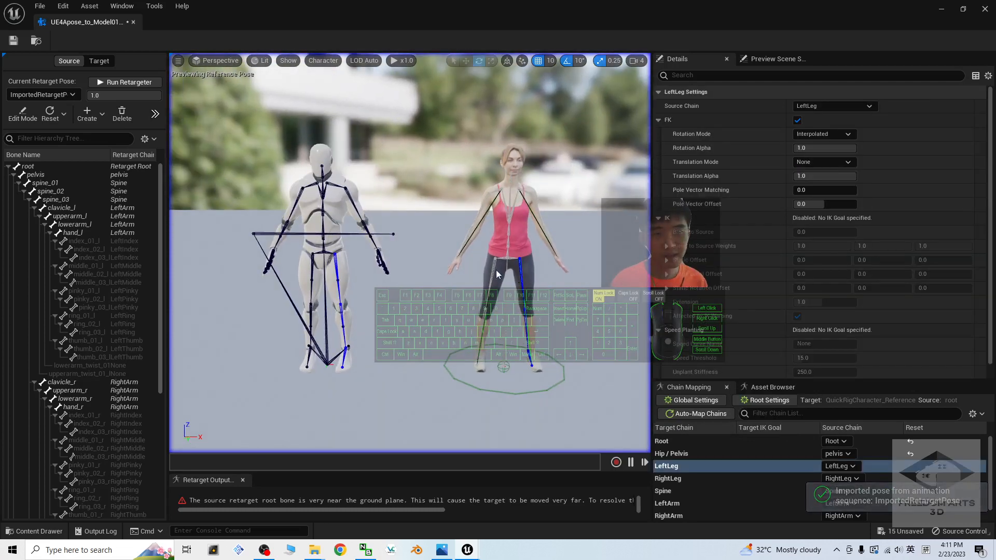
pyautogui.click(523, 270)
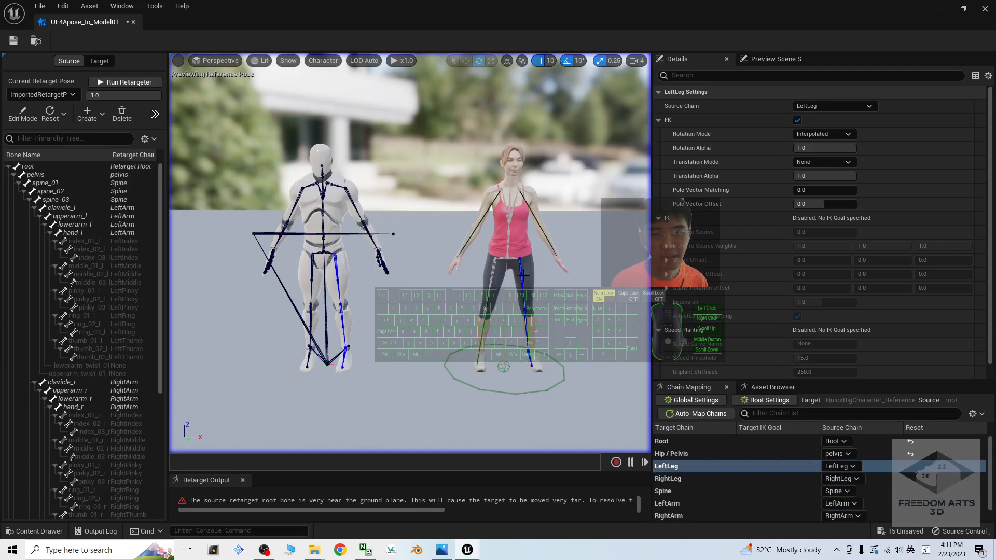
pyautogui.keyDown('alt'); pyautogui.moveTo(542, 310); pyautogui.dragTo(601, 329); pyautogui.keyUp('alt')
pyautogui.click(335, 261)
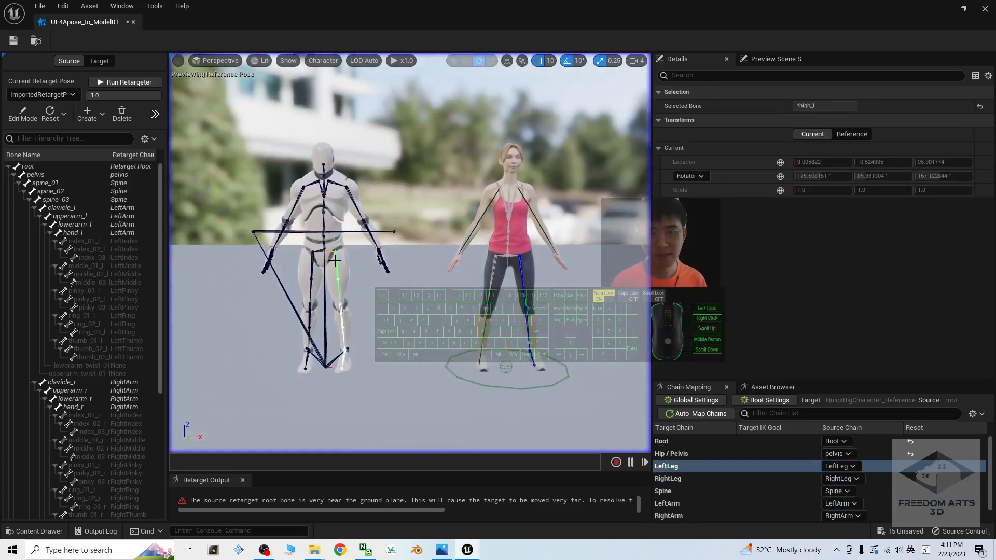
pyautogui.click(434, 319)
# Set the target mesh offset to 0 along X so the target character overlaps the source mannequin for pose comparison
pyautogui.keyDown('alt'); pyautogui.moveTo(459, 155); pyautogui.dragTo(458, 206); pyautogui.keyUp('alt')
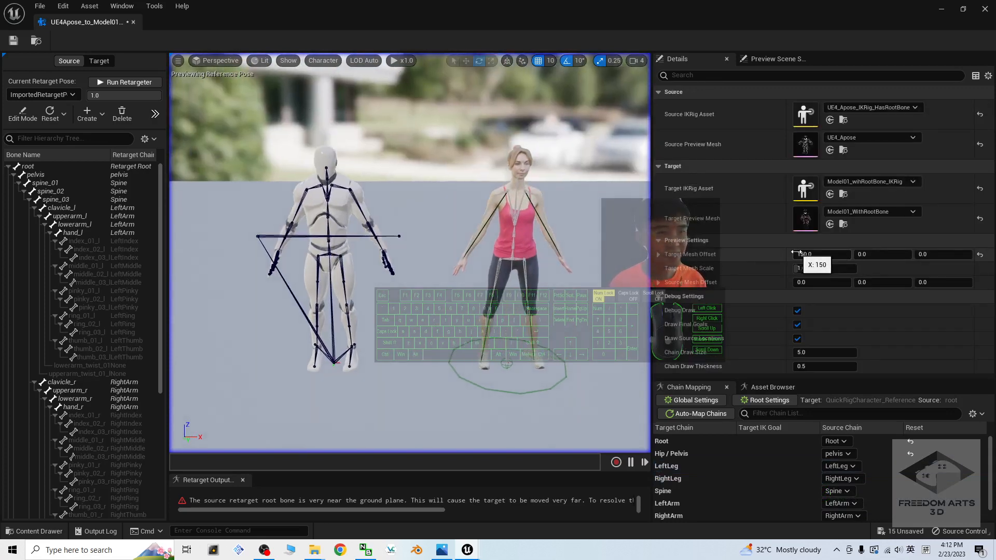
pyautogui.write('0')
pyautogui.press('Return')
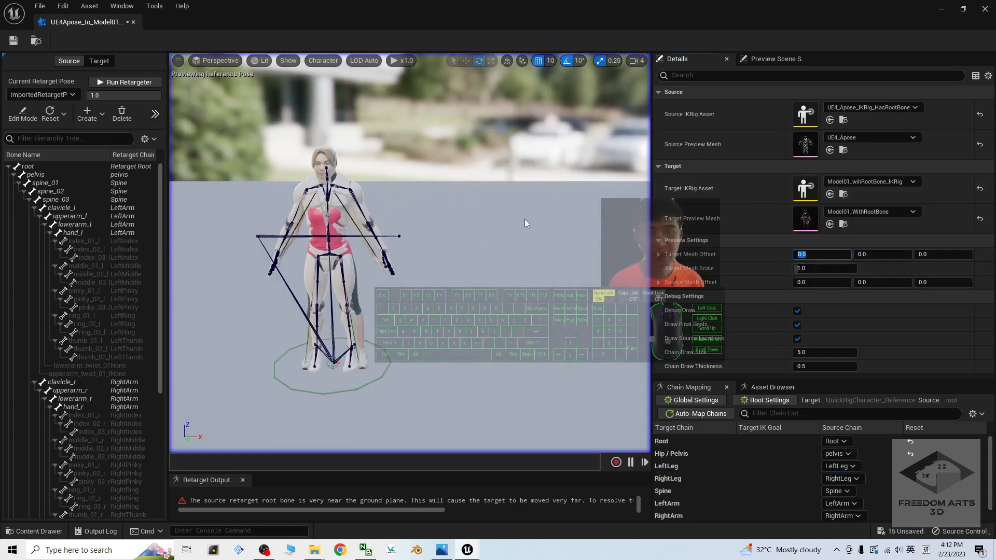
pyautogui.moveTo(414, 355); pyautogui.dragTo(495, 362, button='middle')
pyautogui.scroll(3, 514, 346)
pyautogui.moveTo(495, 361)
pyautogui.keyDown('alt'); pyautogui.mouseDown()
pyautogui.moveTo(627, 368)
pyautogui.moveTo(499, 371)
pyautogui.mouseUp(); pyautogui.keyUp('alt')
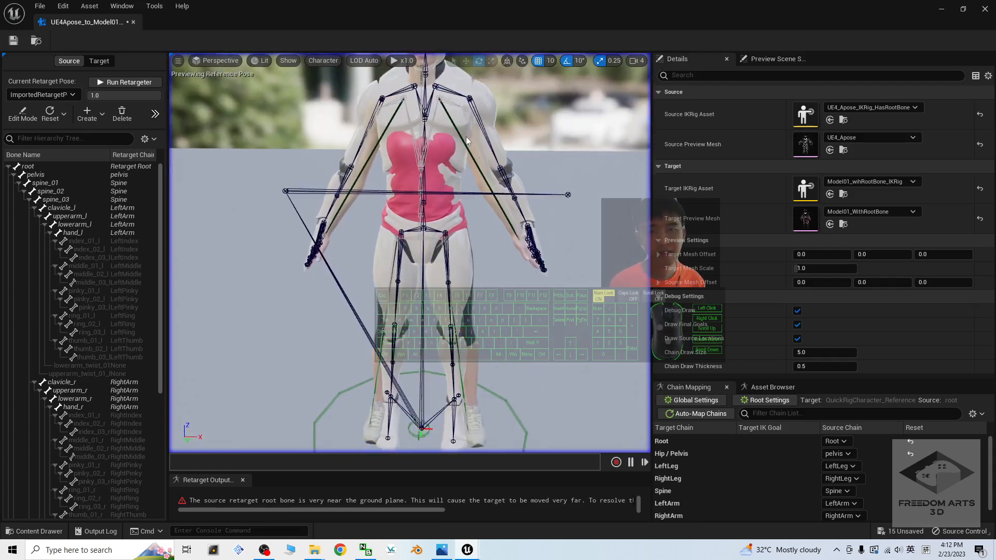
pyautogui.keyDown('alt'); pyautogui.moveTo(342, 99); pyautogui.dragTo(456, 134); pyautogui.keyUp('alt')
pyautogui.keyDown('alt'); pyautogui.moveTo(540, 311); pyautogui.dragTo(496, 313); pyautogui.keyUp('alt')
# Start editing the source retarget pose and set the rotation snap angle to 2.812°
pyautogui.click(446, 247)
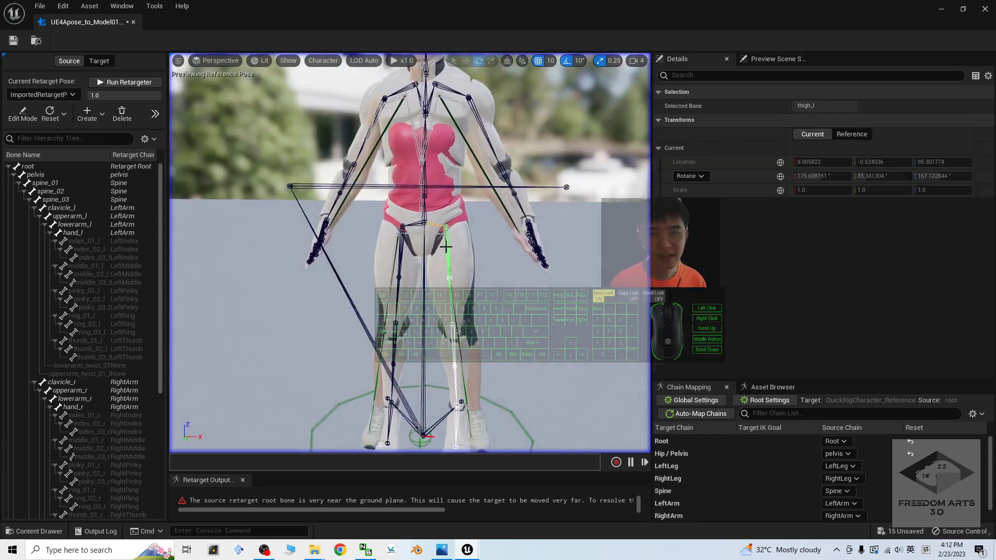
pyautogui.scroll(-4, 559, 325)
pyautogui.scroll(4, 559, 326)
pyautogui.keyDown('alt'); pyautogui.moveTo(537, 329); pyautogui.dragTo(515, 259, button='middle'); pyautogui.keyUp('alt')
pyautogui.keyDown('alt'); pyautogui.moveTo(538, 334); pyautogui.dragTo(535, 334); pyautogui.keyUp('alt')
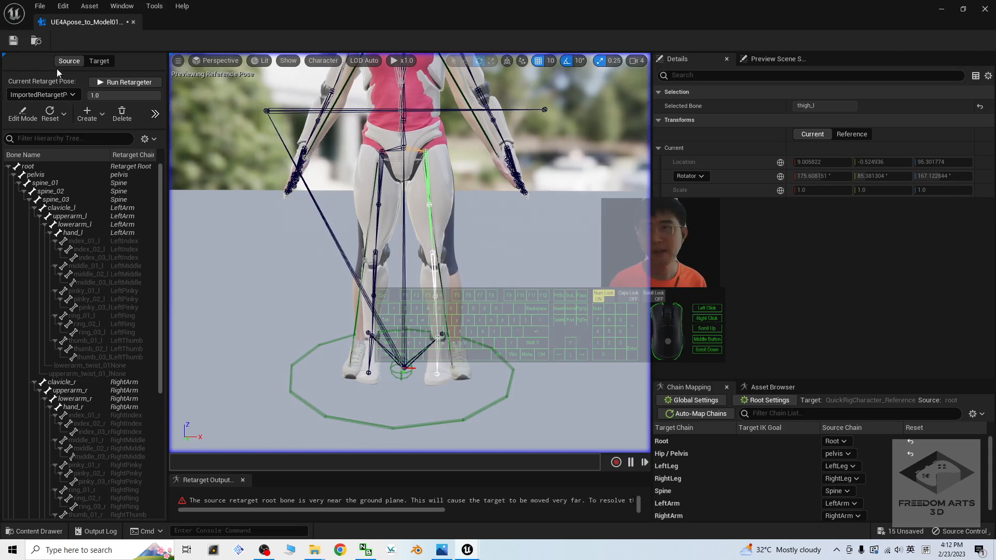
pyautogui.click(23, 113)
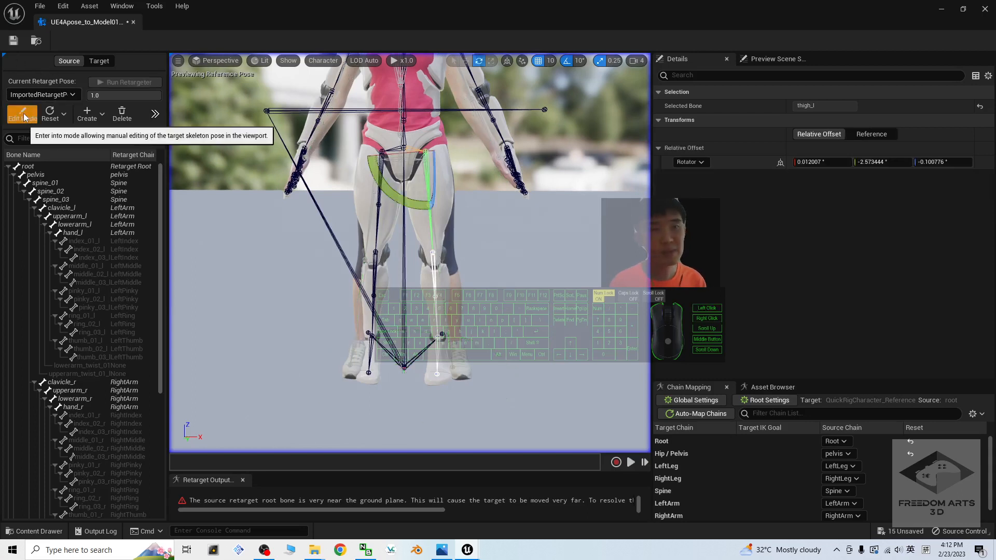
pyautogui.click(580, 61)
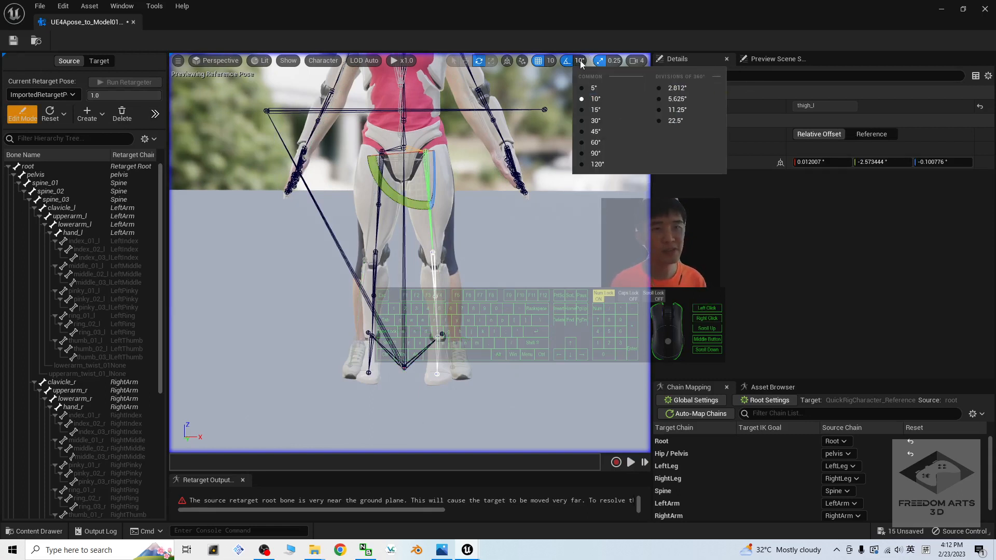
pyautogui.click(580, 62)
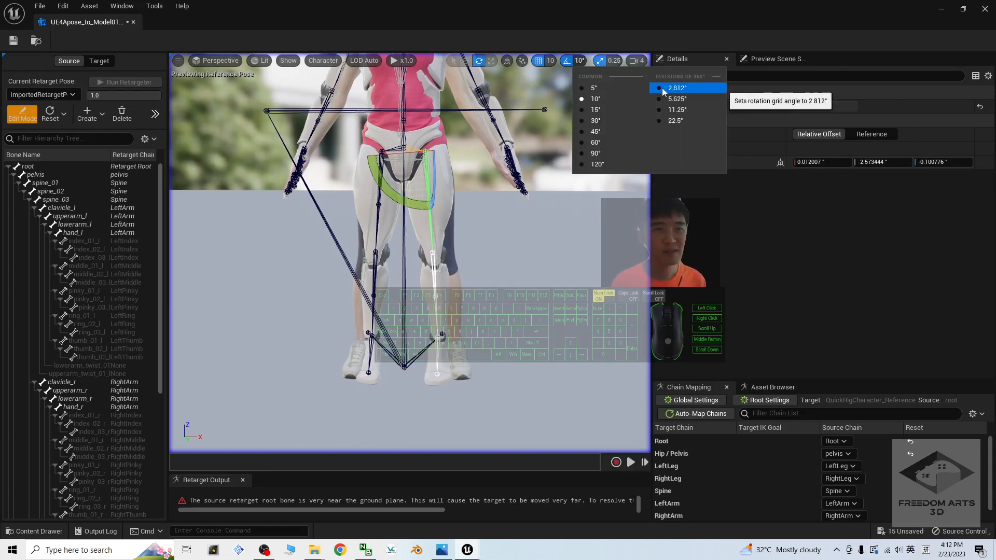
pyautogui.click(663, 90)
pyautogui.click(513, 249)
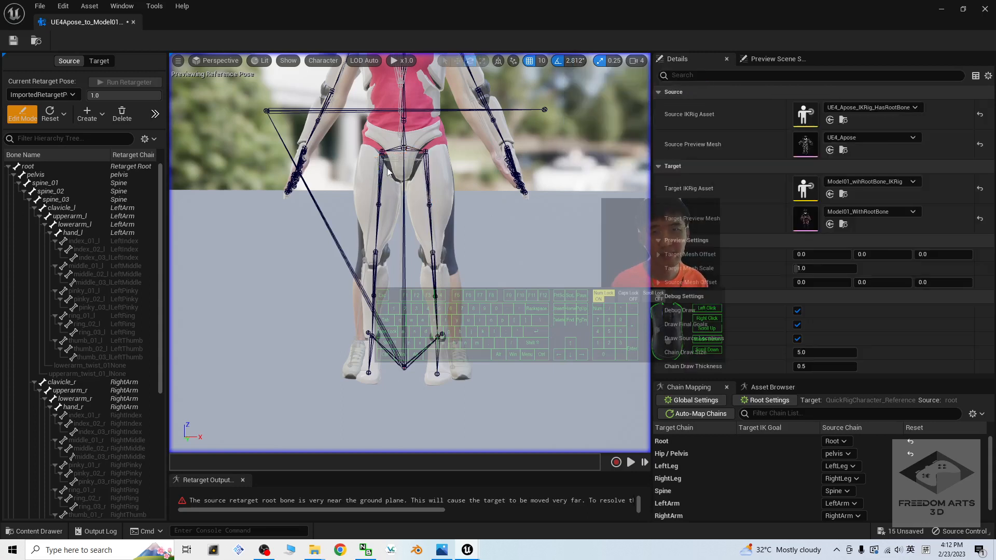
# Rotate the mannequin's thigh_l bone outward to line up with the target character's left leg
pyautogui.click(425, 169)
pyautogui.moveTo(377, 176); pyautogui.dragTo(391, 210)
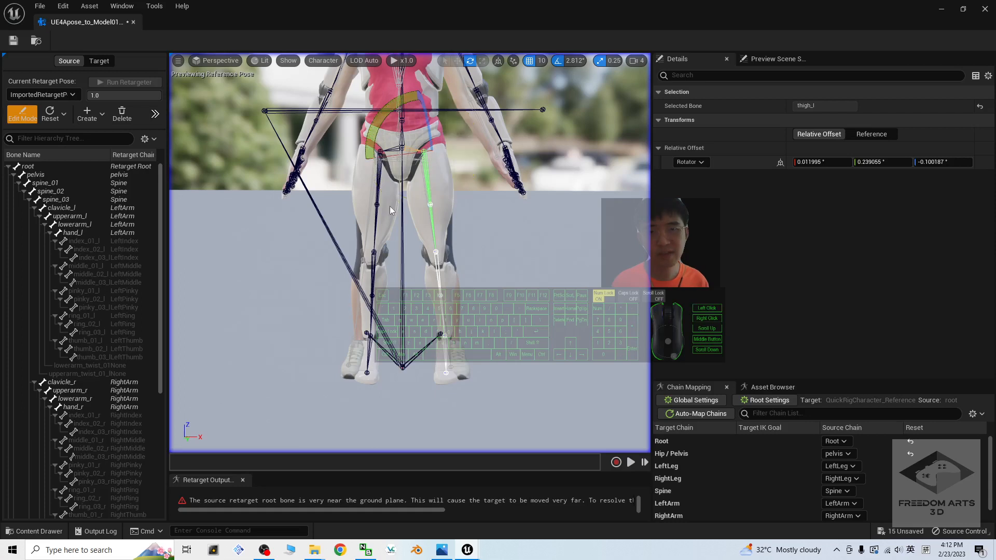
pyautogui.moveTo(391, 151); pyautogui.dragTo(381, 177)
# Rotate the thigh_r bone outward to a relative offset of about 3.05° to match the target's right leg, and finish editing the pose
pyautogui.click(378, 179)
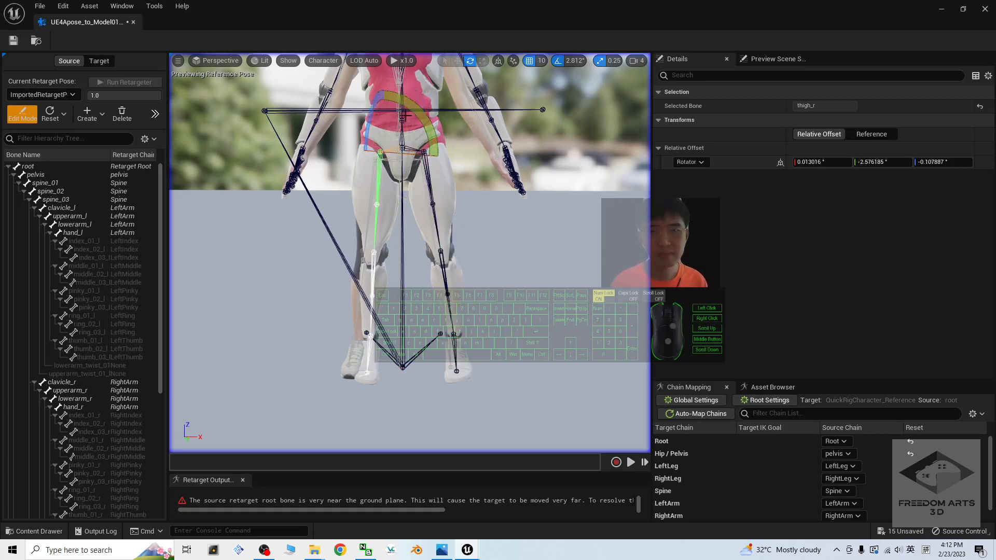
pyautogui.moveTo(407, 110); pyautogui.dragTo(471, 224)
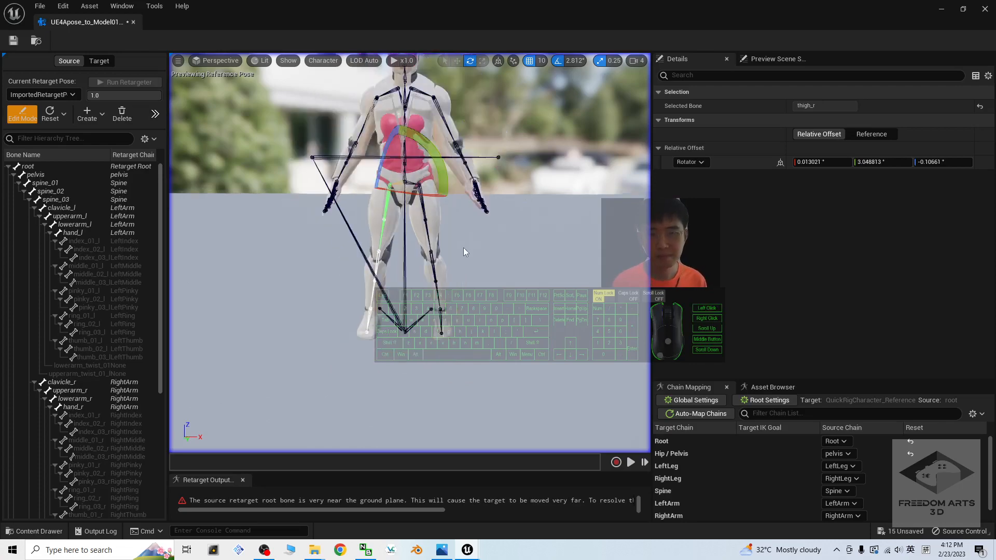
pyautogui.moveTo(320, 352)
pyautogui.keyDown('alt'); pyautogui.mouseDown()
pyautogui.moveTo(519, 348)
pyautogui.moveTo(327, 349)
pyautogui.mouseUp(); pyautogui.keyUp('alt')
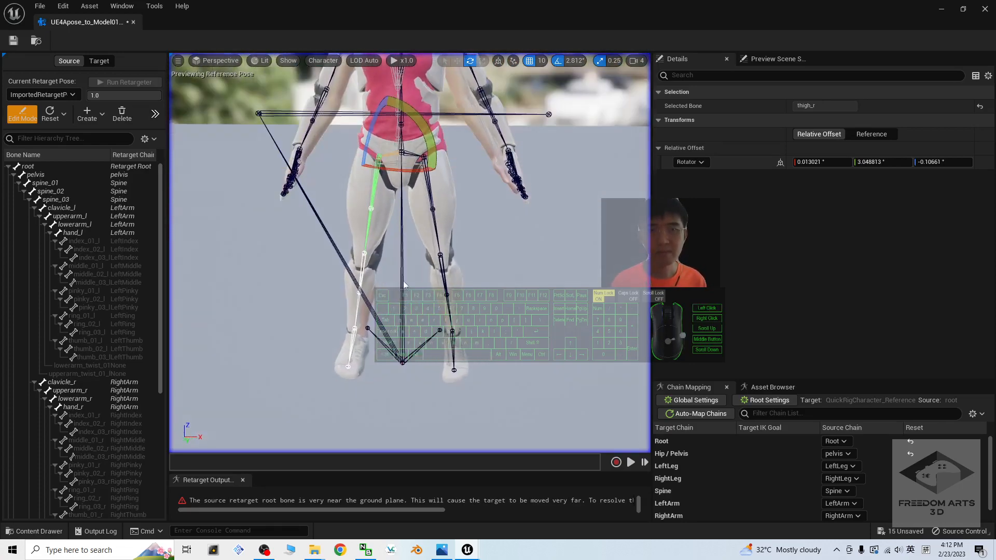
pyautogui.scroll(-5, 512, 294)
pyautogui.keyDown('alt'); pyautogui.moveTo(512, 294); pyautogui.dragTo(498, 295); pyautogui.keyUp('alt')
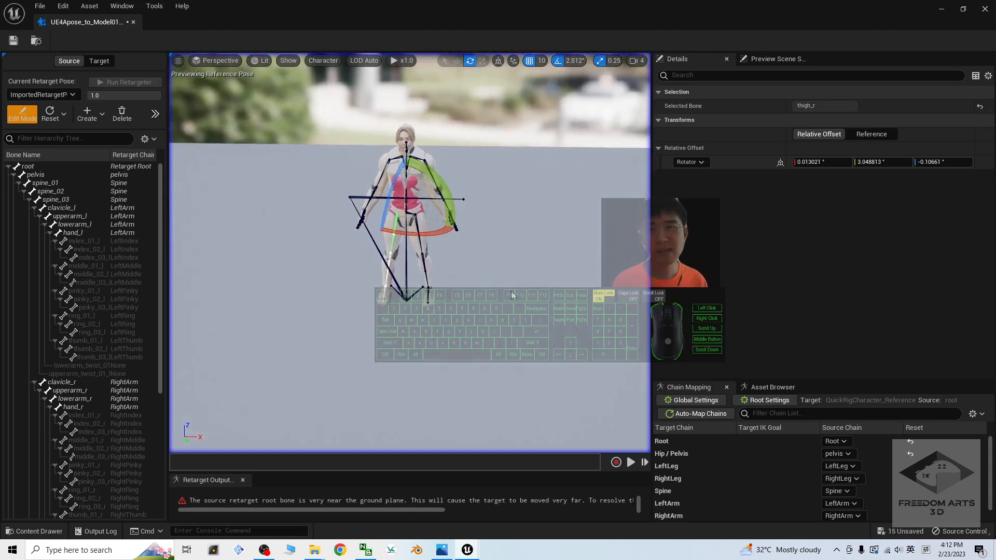
pyautogui.click(24, 117)
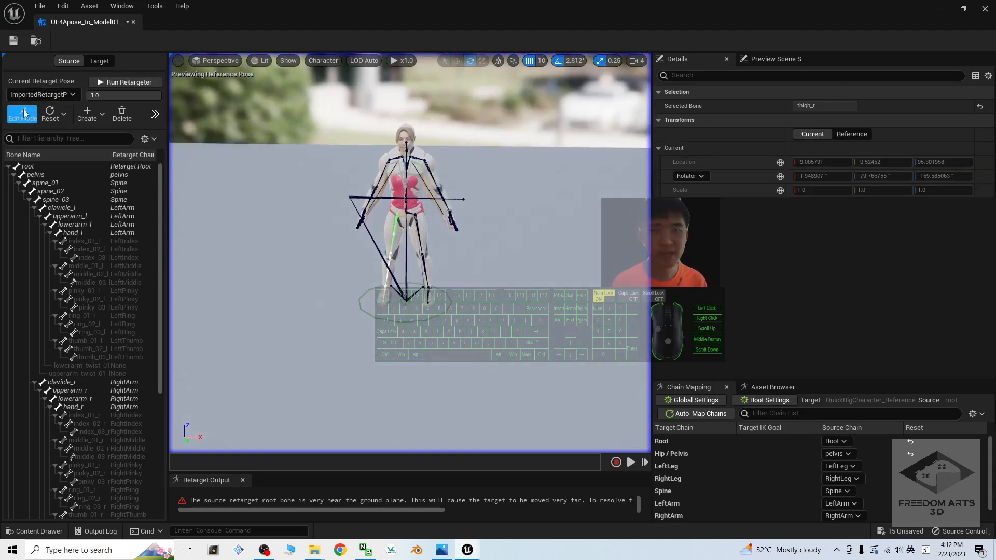
# Set the target mesh offset back to 150 along X to place the target character beside the source mannequin
pyautogui.scroll(1, 456, 215)
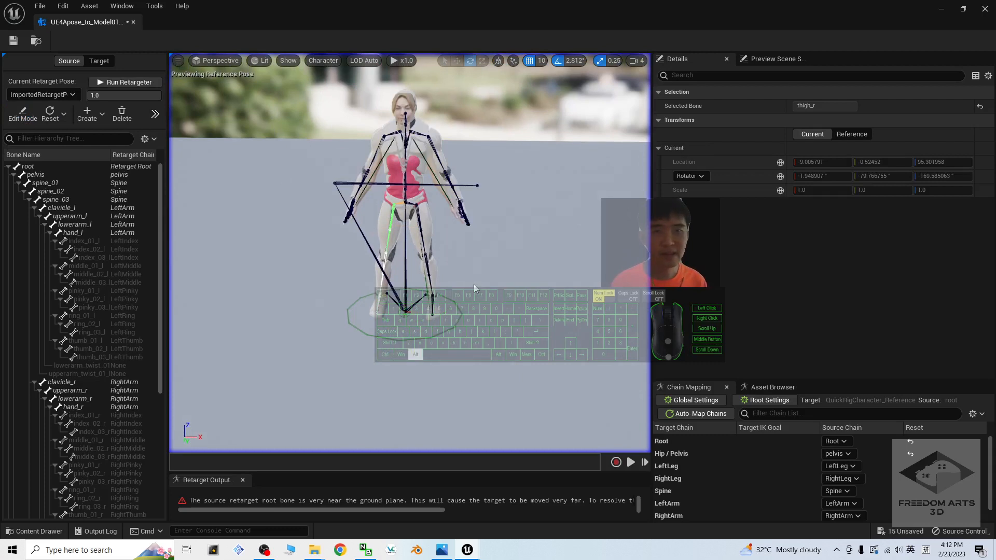
pyautogui.scroll(2, 474, 288)
pyautogui.keyDown('alt'); pyautogui.moveTo(526, 359); pyautogui.dragTo(510, 317, button='middle'); pyautogui.keyUp('alt')
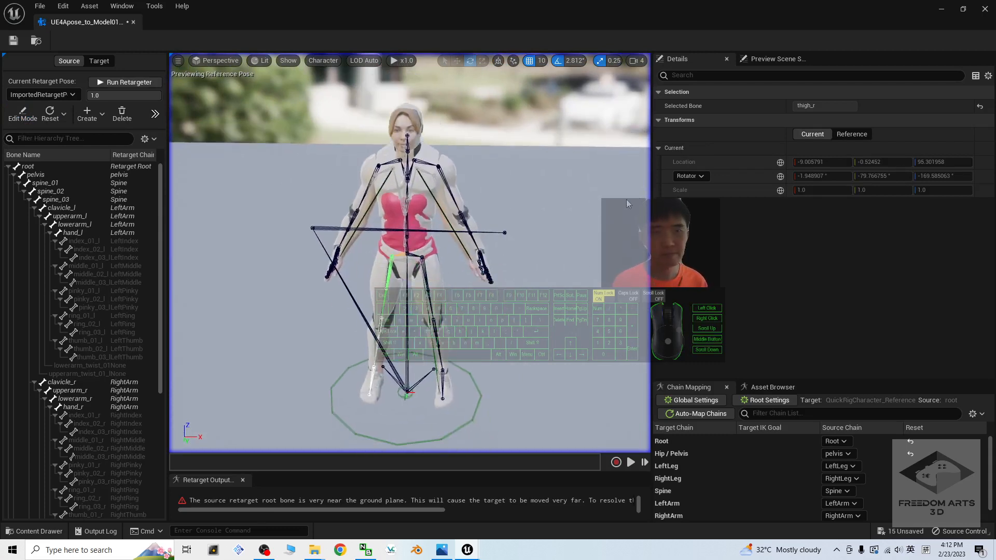
pyautogui.click(549, 330)
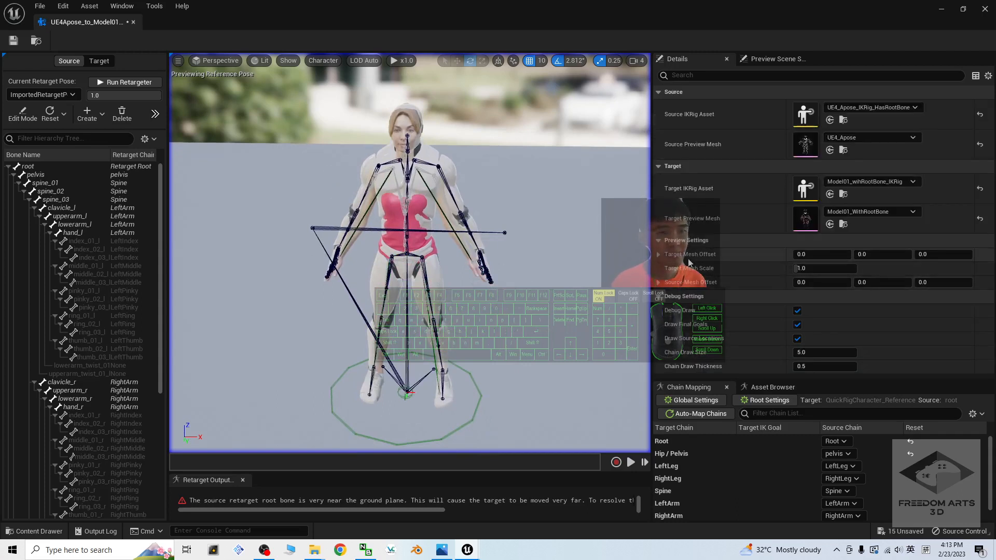
pyautogui.click(802, 259)
pyautogui.write('150')
pyautogui.press('Return')
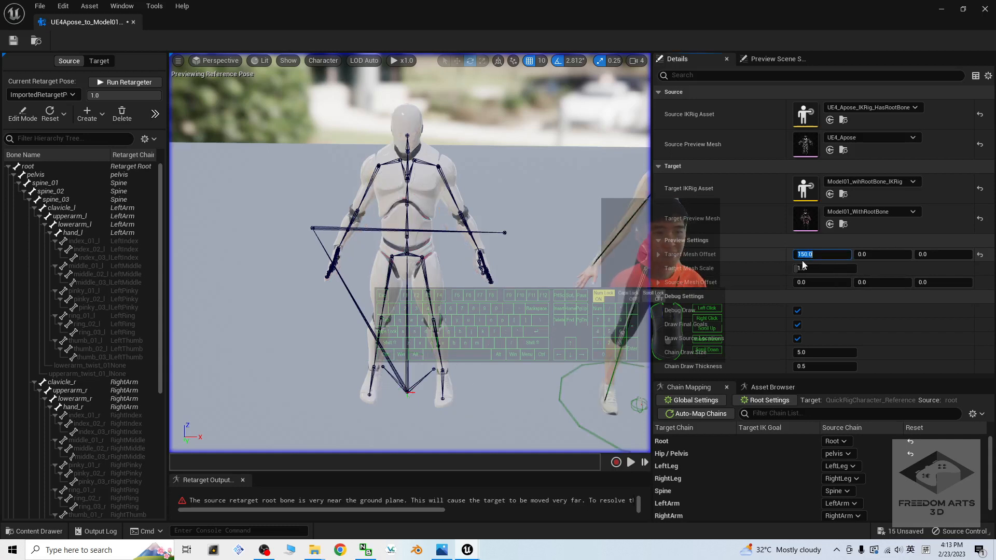
pyautogui.scroll(-5, 520, 262)
pyautogui.keyDown('alt'); pyautogui.moveTo(519, 259); pyautogui.dragTo(463, 258, button='middle'); pyautogui.keyUp('alt')
pyautogui.scroll(6, 519, 260)
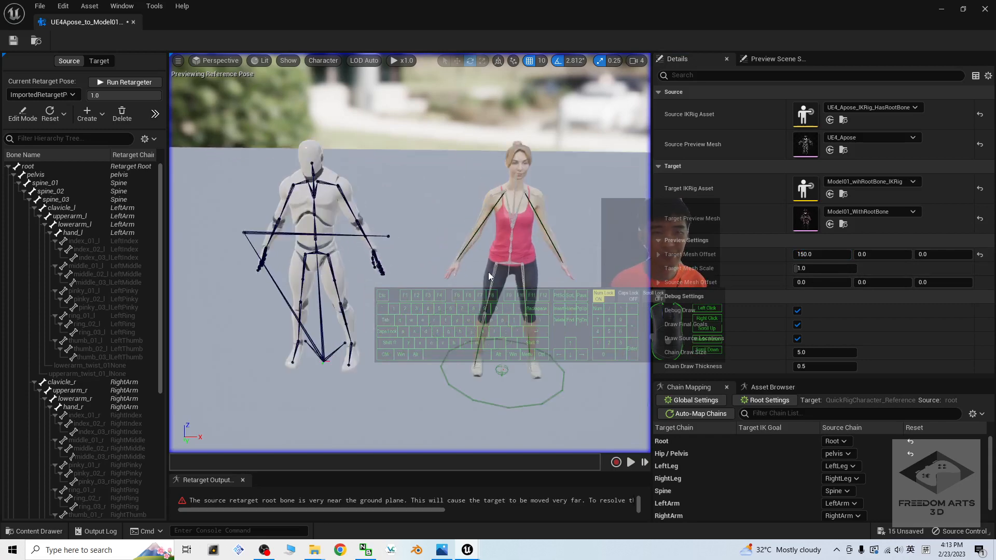
# Compare the two characters' poses side by side and save the UE4Apose_to_Model01 retargeter
pyautogui.keyDown('alt'); pyautogui.moveTo(589, 225); pyautogui.dragTo(551, 226); pyautogui.keyUp('alt')
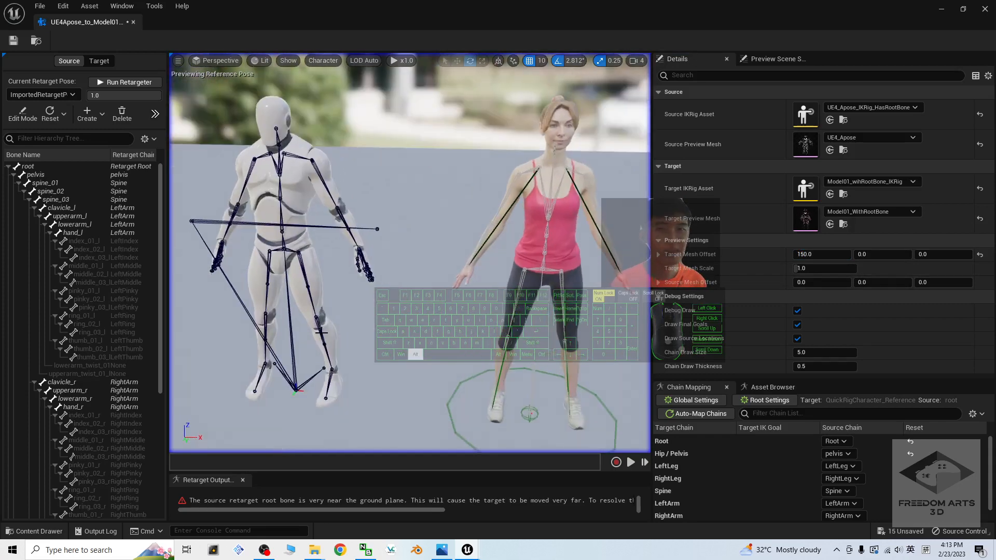
pyautogui.keyDown('alt'); pyautogui.moveTo(322, 332); pyautogui.dragTo(330, 328); pyautogui.keyUp('alt')
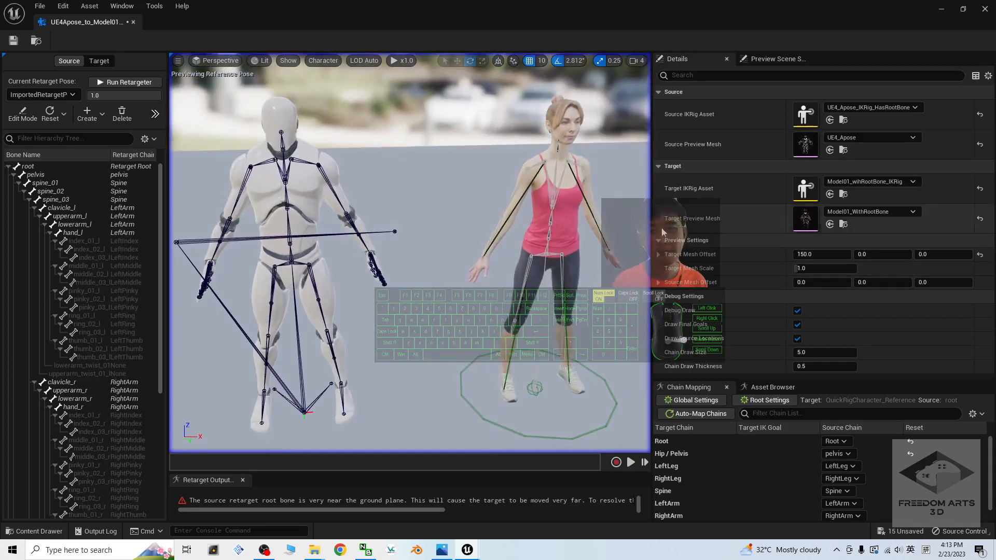
pyautogui.keyDown('alt'); pyautogui.moveTo(574, 230); pyautogui.dragTo(569, 231); pyautogui.keyUp('alt')
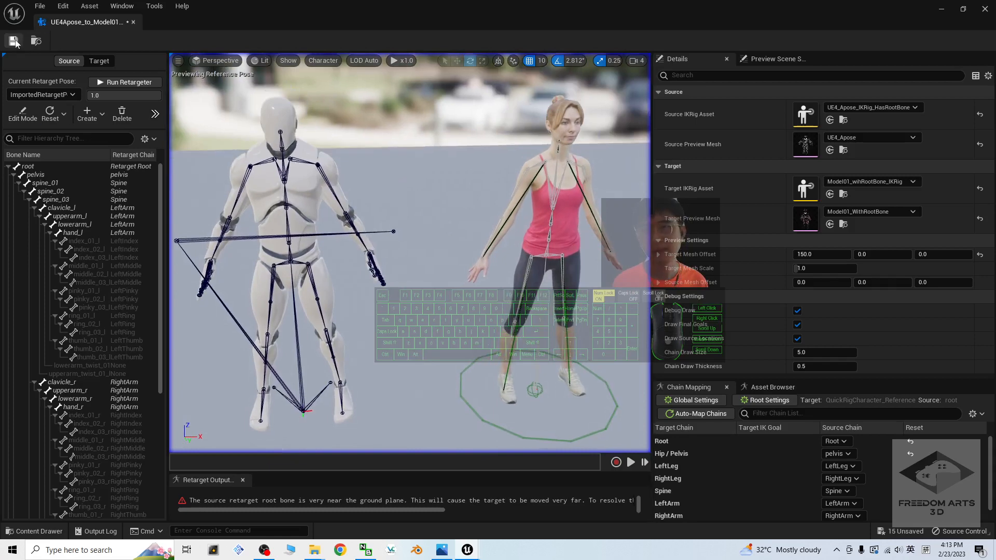
pyautogui.scroll(-3, 453, 213)
pyautogui.scroll(4, 450, 213)
pyautogui.scroll(-4, 444, 214)
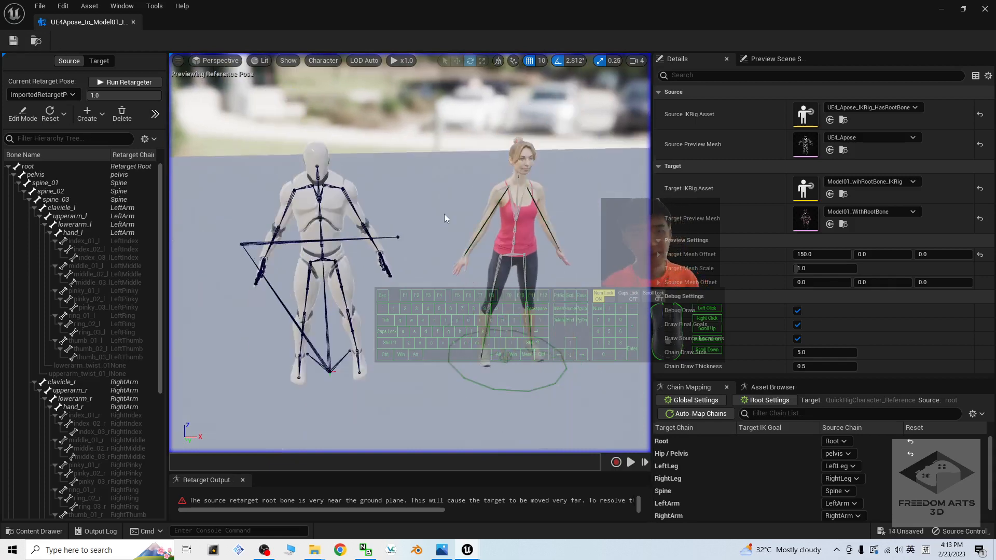
# Open the Xbot_to_UE4Apose_IKRetargeter asset from the Mixamo_Xbot folder inside 00_Freedom_Animation_Pipeline
pyautogui.click(940, 9)
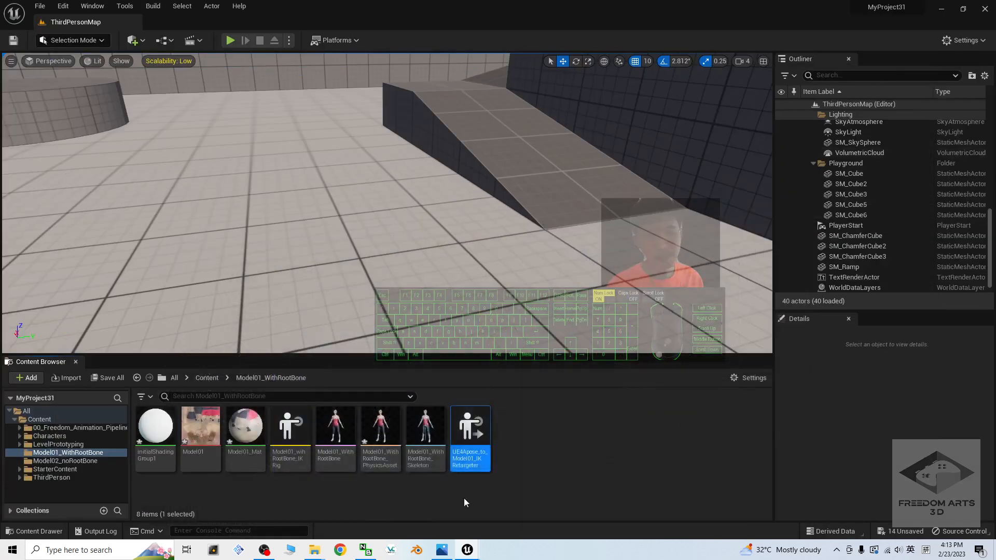
pyautogui.click(605, 455)
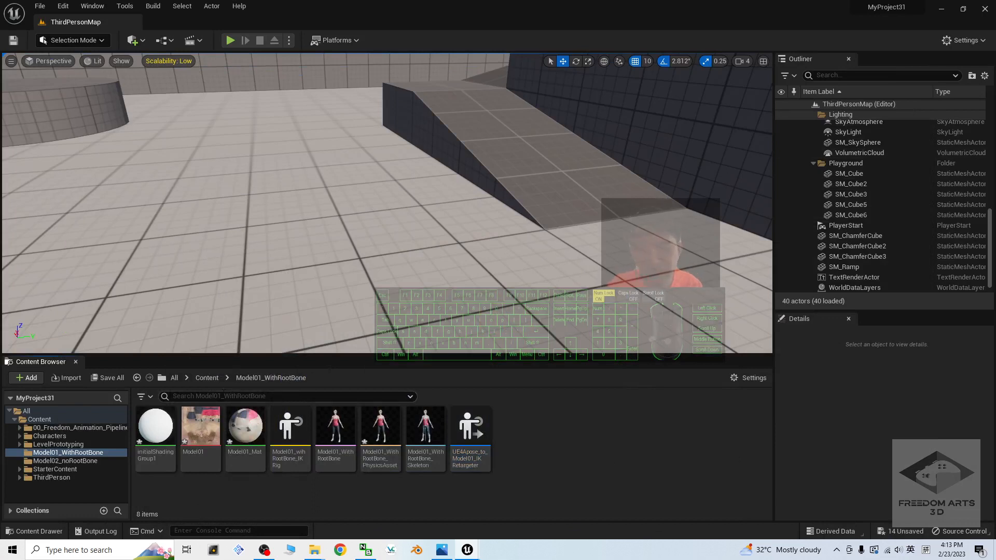
pyautogui.click(207, 378)
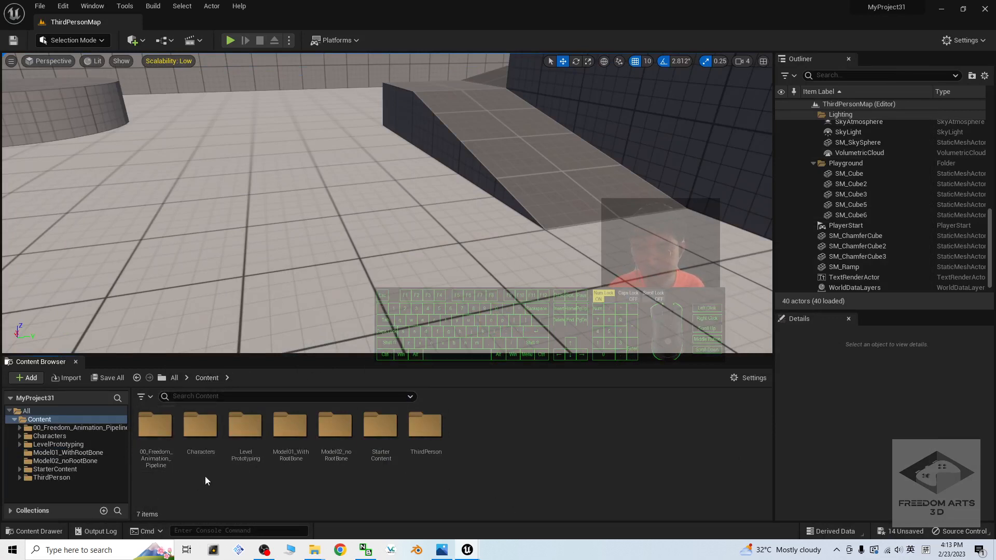
pyautogui.doubleClick(152, 425)
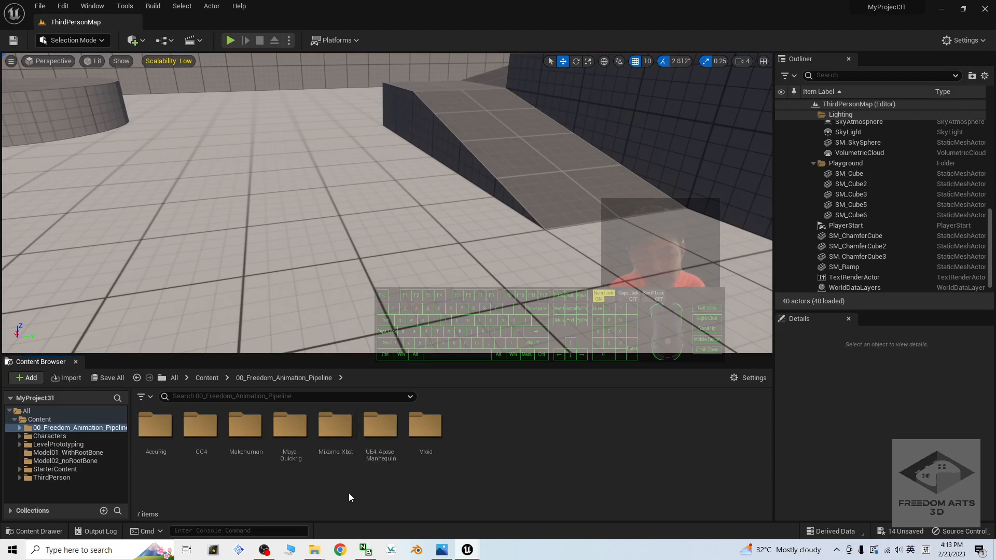
pyautogui.doubleClick(345, 432)
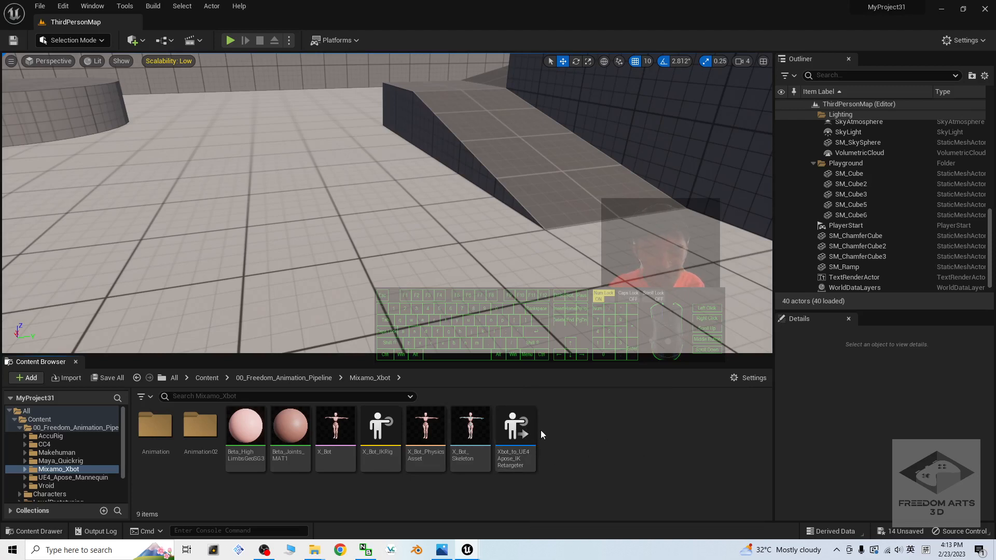
pyautogui.doubleClick(522, 428)
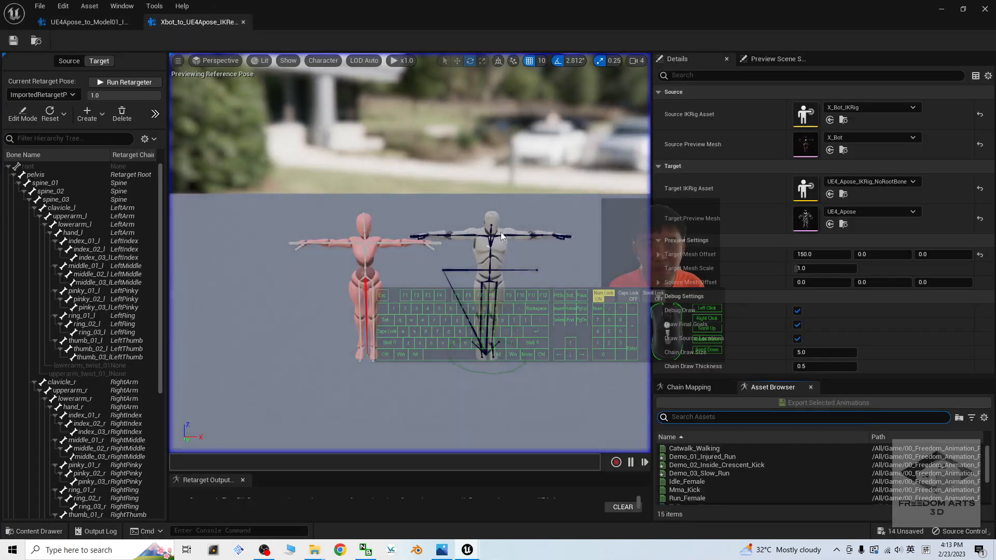
# Look through the Demo_01 to Demo_03 X Bot animations and inspect the source and target characters in the reference pose
pyautogui.click(709, 457)
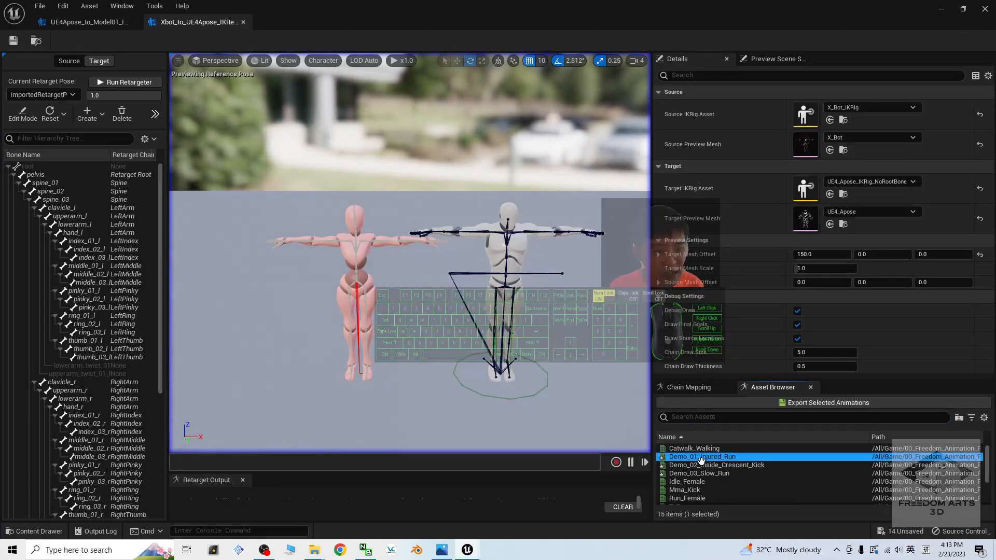
pyautogui.click(713, 465)
pyautogui.click(713, 474)
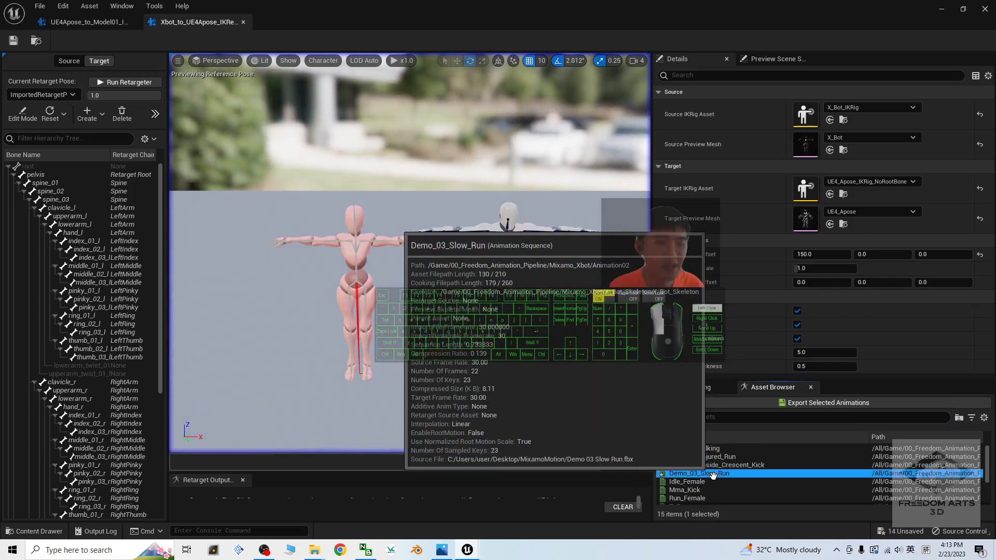
pyautogui.click(715, 457)
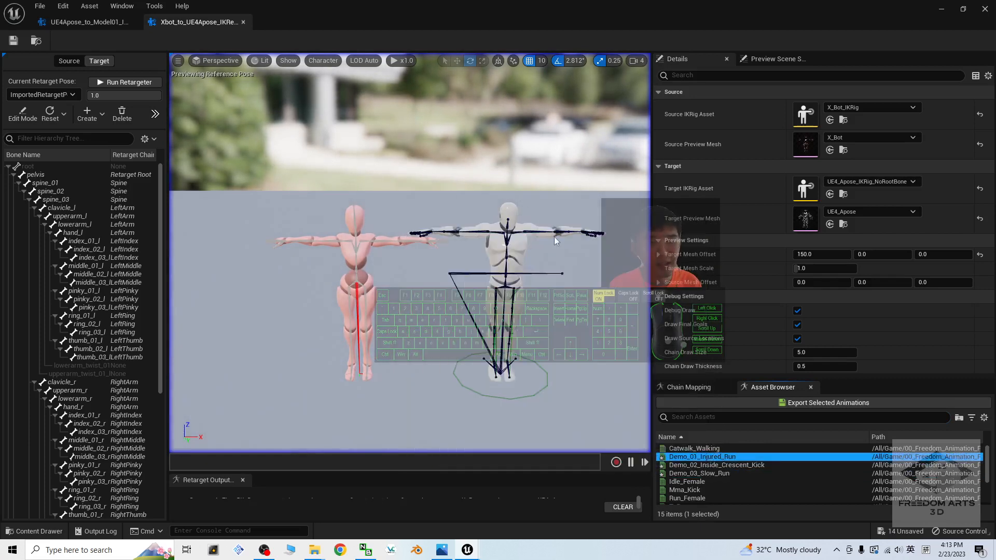
pyautogui.moveTo(472, 276); pyautogui.dragTo(509, 287)
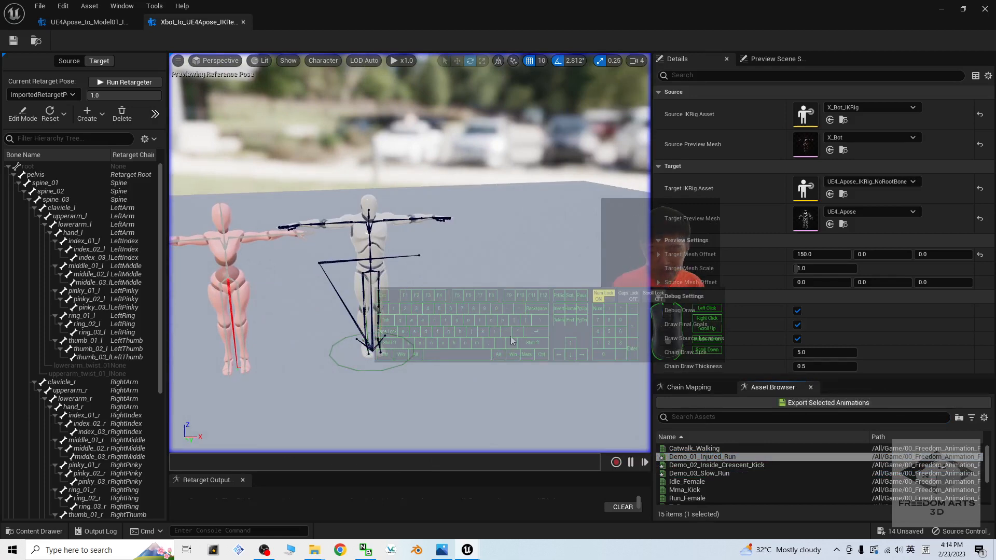
pyautogui.keyDown('alt'); pyautogui.moveTo(512, 340); pyautogui.dragTo(459, 340); pyautogui.keyUp('alt')
pyautogui.scroll(5, 512, 341)
pyautogui.keyDown('alt'); pyautogui.moveTo(511, 341); pyautogui.dragTo(623, 311, button='middle'); pyautogui.keyUp('alt')
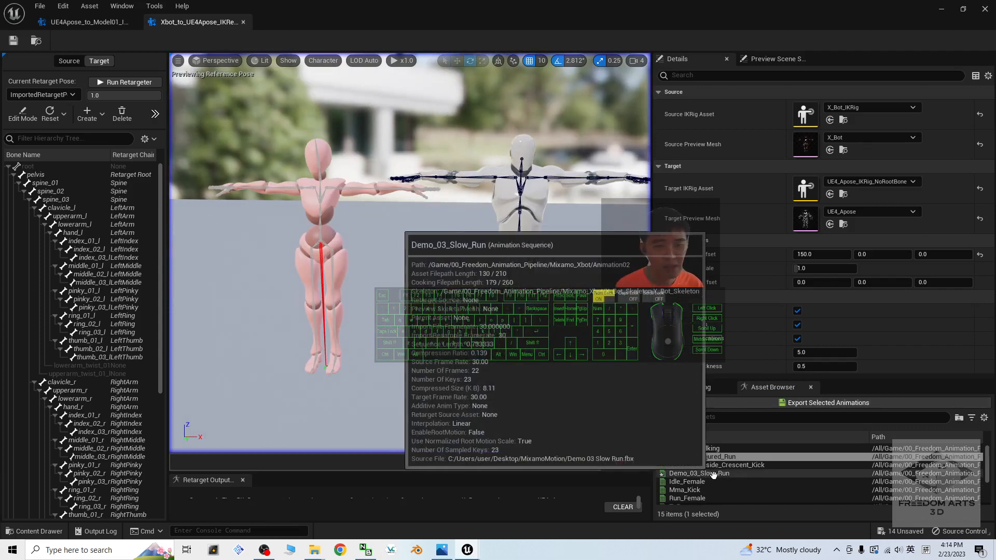
# Preview Demo_03_Slow_Run on both characters, then return playback to the first frame and compare them from the front
pyautogui.click(714, 475)
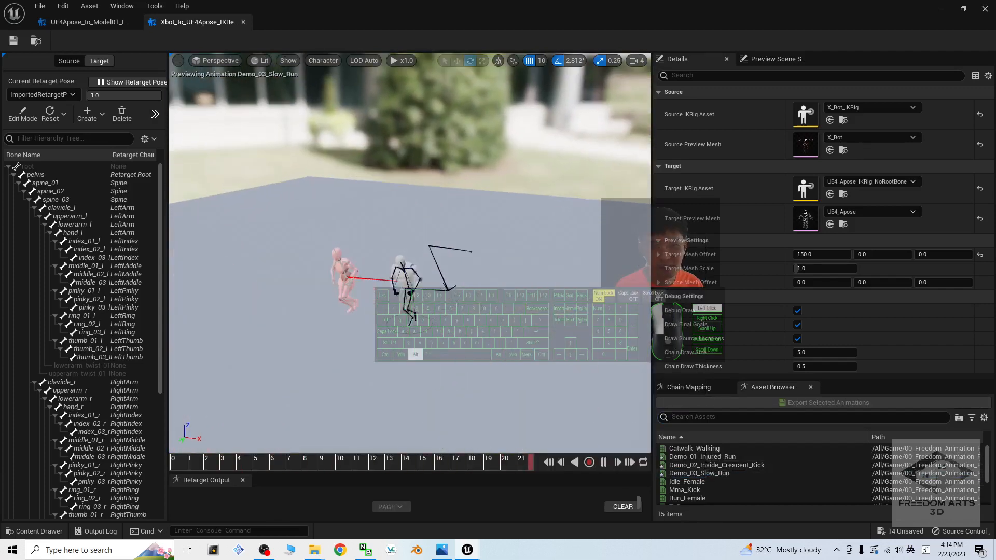
pyautogui.keyDown('alt'); pyautogui.moveTo(502, 308); pyautogui.dragTo(476, 312); pyautogui.keyUp('alt')
pyautogui.scroll(5, 502, 308)
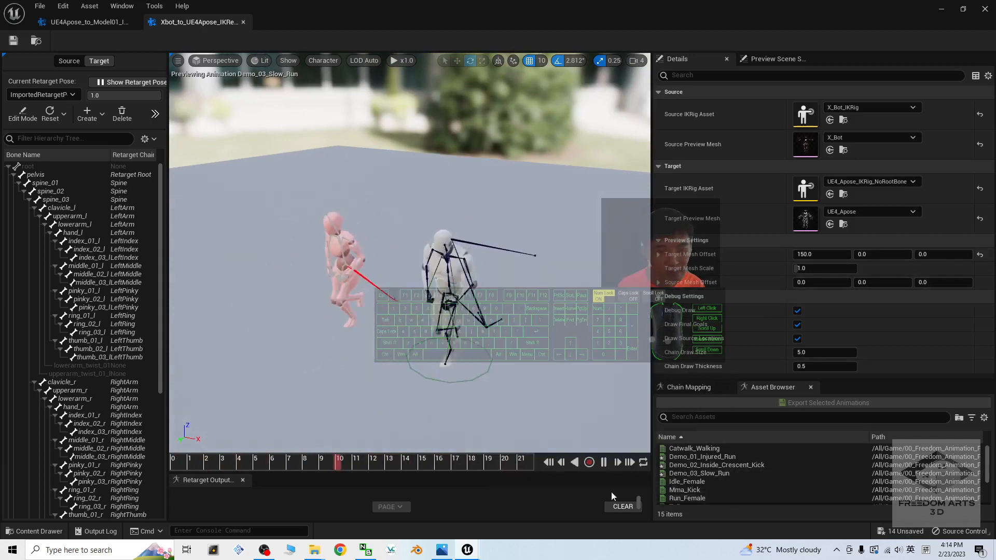
pyautogui.click(549, 462)
pyautogui.scroll(5, 493, 379)
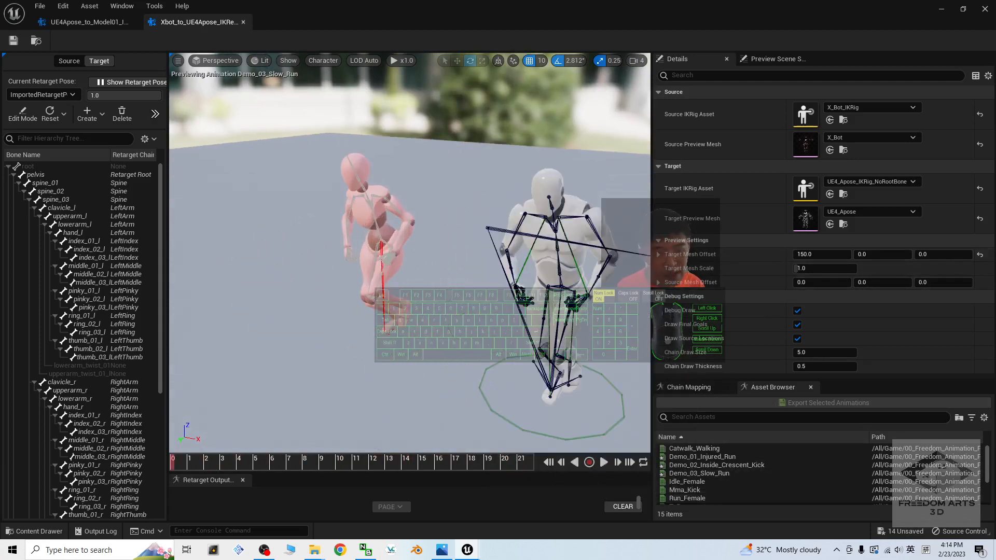
pyautogui.scroll(-3, 289, 219)
pyautogui.keyDown('alt'); pyautogui.moveTo(288, 219); pyautogui.dragTo(337, 220); pyautogui.keyUp('alt')
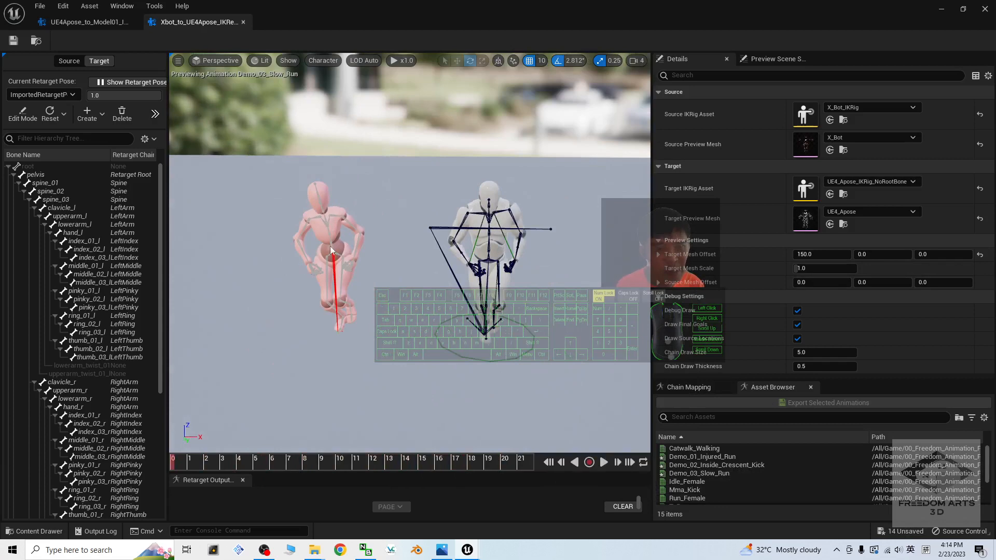
# Export the retargeted Demo_01_Injured_Run, Demo_02_Inside_Crescent_Kick and Demo_03_Slow_Run animations to the Content folder
pyautogui.click(700, 457)
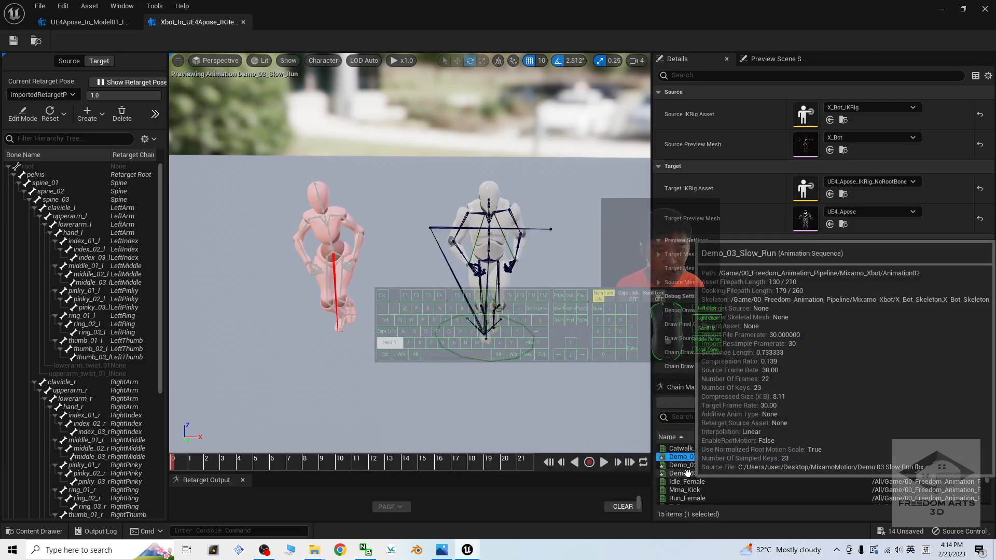
pyautogui.keyDown('shift'); pyautogui.click(700, 473); pyautogui.keyUp('shift')
pyautogui.click(806, 404)
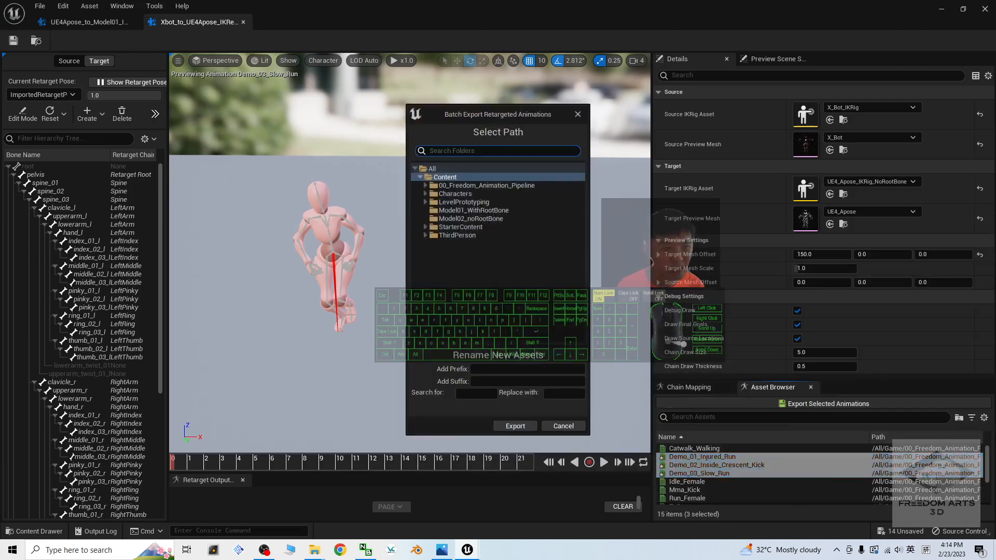
pyautogui.click(515, 426)
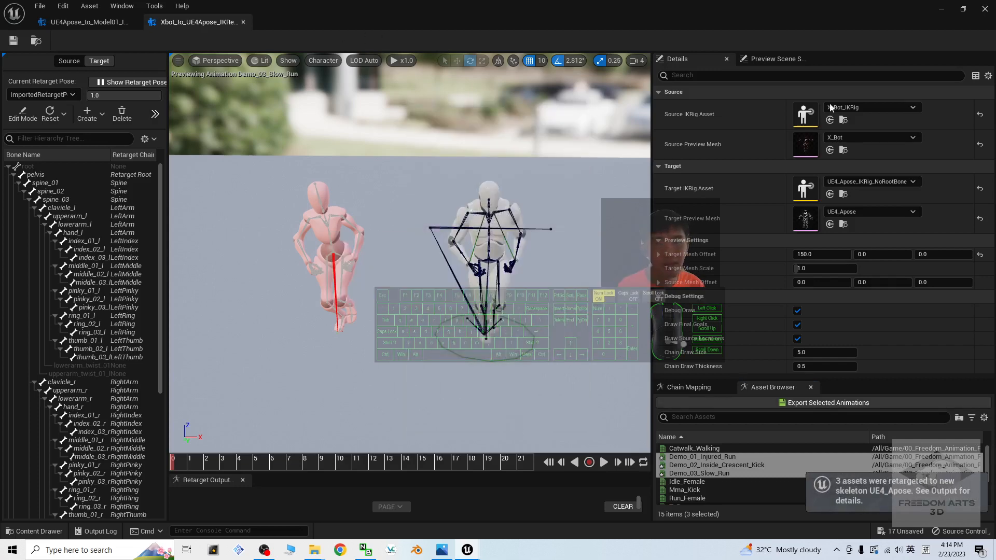
# Return to the level editor and open the exported Demo_01_Injured_Run and Demo_02_Inside_Crescent_Kick animations to review them
pyautogui.click(940, 8)
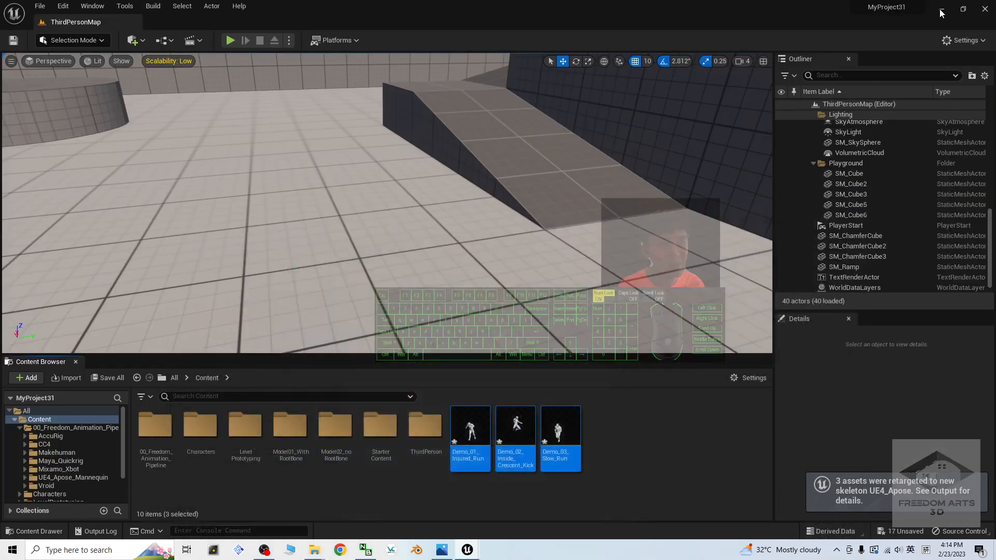
pyautogui.doubleClick(485, 440)
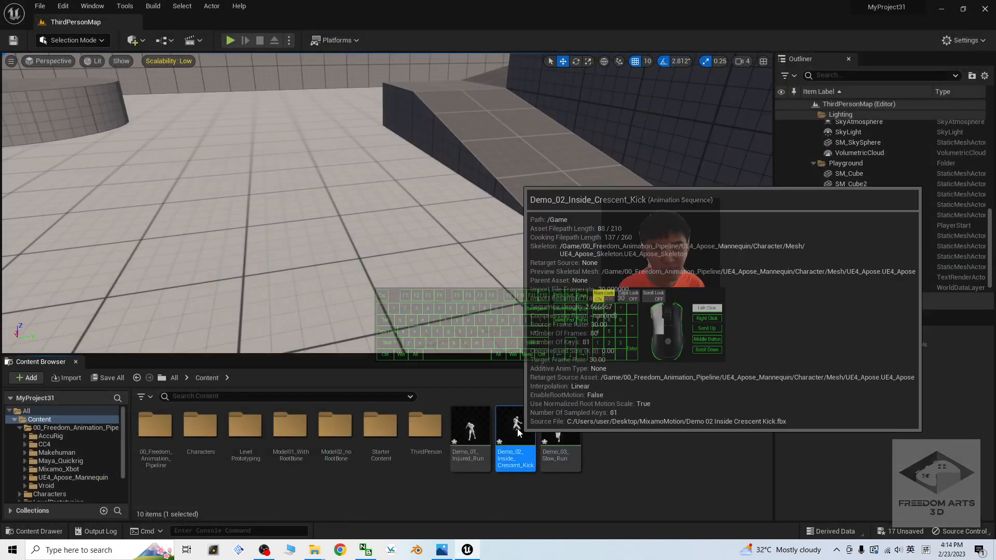
pyautogui.doubleClick(517, 427)
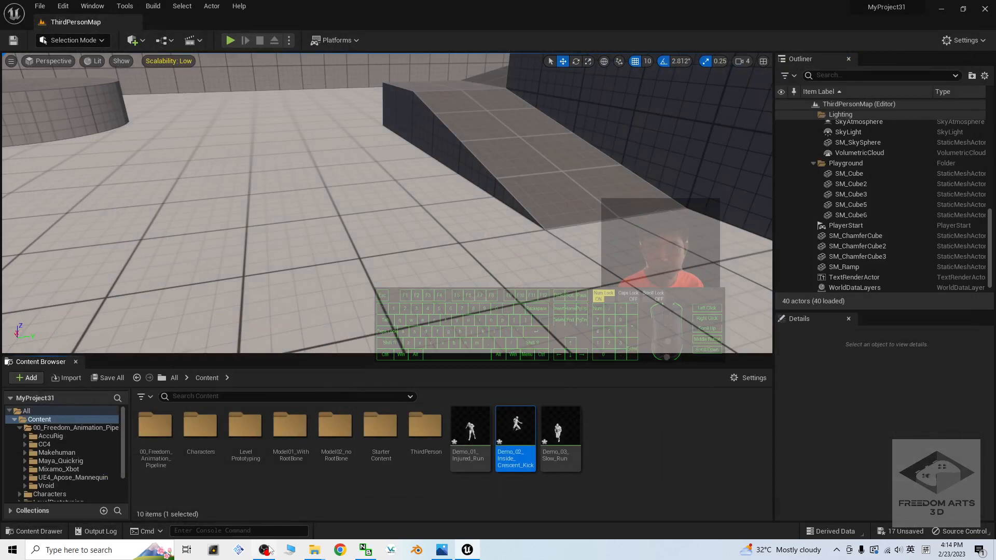
pyautogui.click(265, 550)
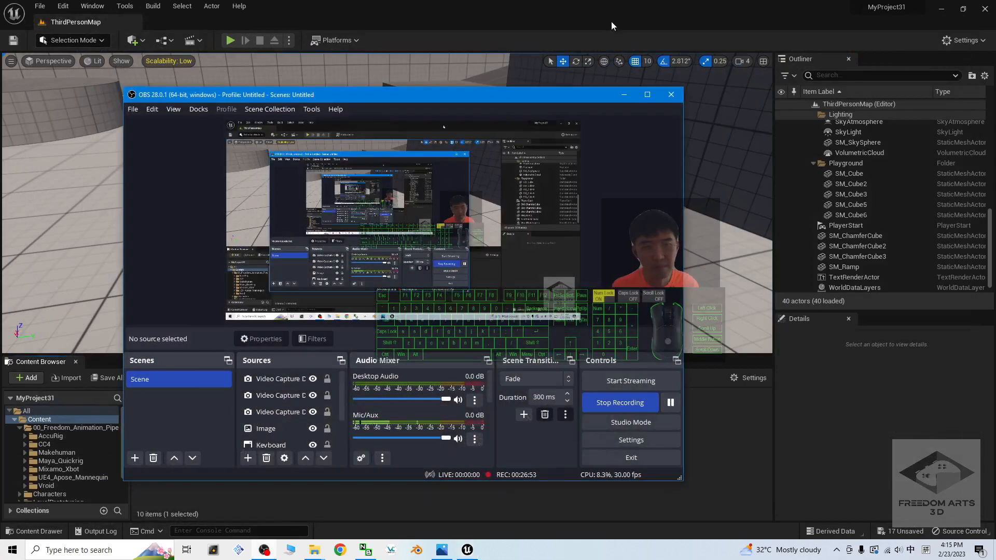
pyautogui.click(623, 95)
pyautogui.click(592, 492)
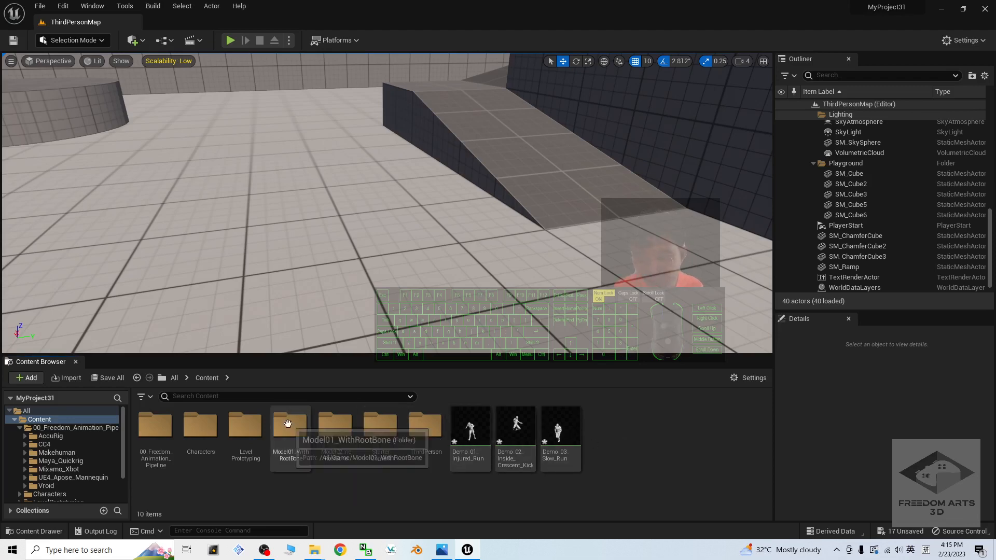
# Look into the Model01_WithRootBone folder, return to Content and select the 00_Freedom_Animation_Pipeline folder
pyautogui.doubleClick(297, 435)
pyautogui.click(198, 379)
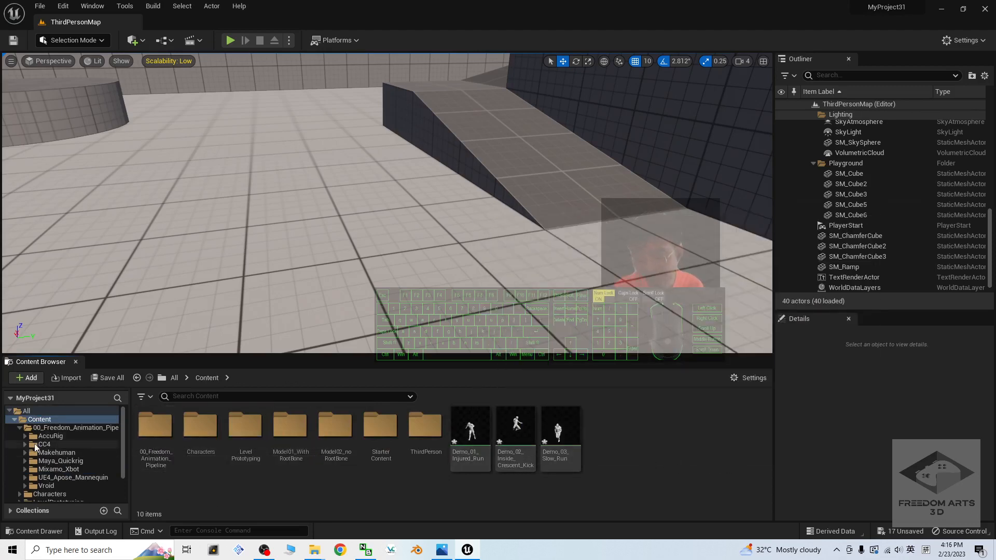
pyautogui.click(155, 431)
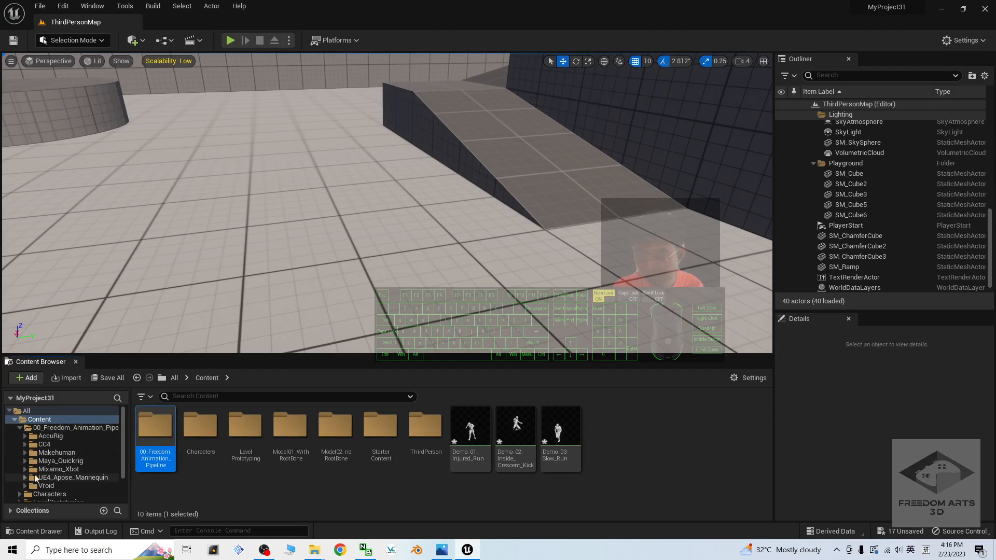
# Create a folder named Mixamo in the Animations folder of UE4_Apose_Mannequin
pyautogui.click(67, 478)
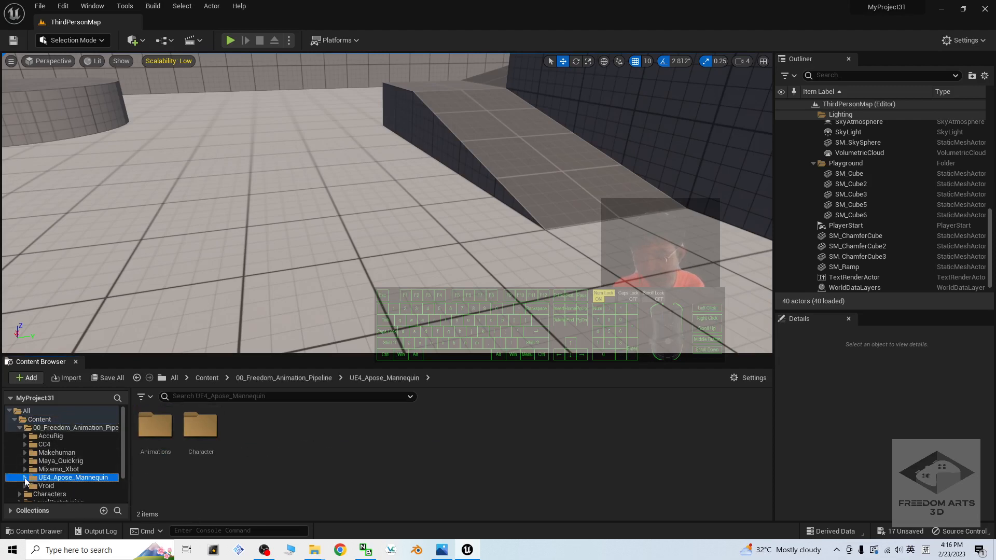
pyautogui.click(30, 486)
pyautogui.click(59, 486)
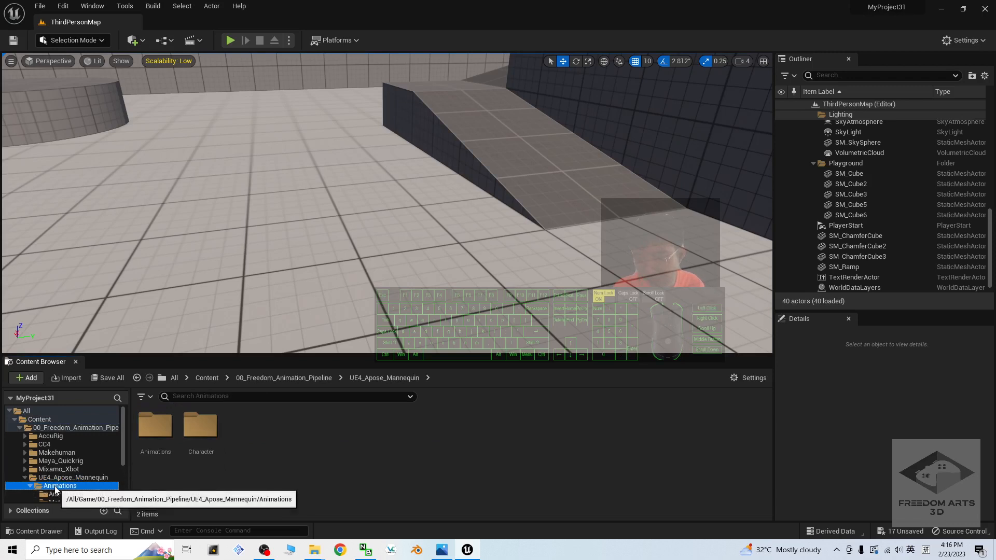
pyautogui.scroll(-1, 60, 482)
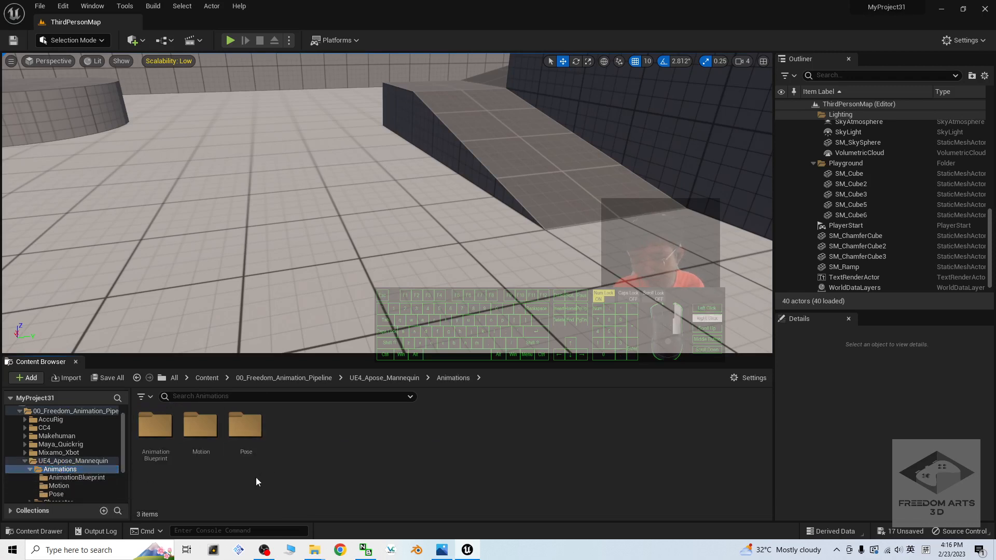
pyautogui.rightClick(256, 477)
pyautogui.click(306, 162)
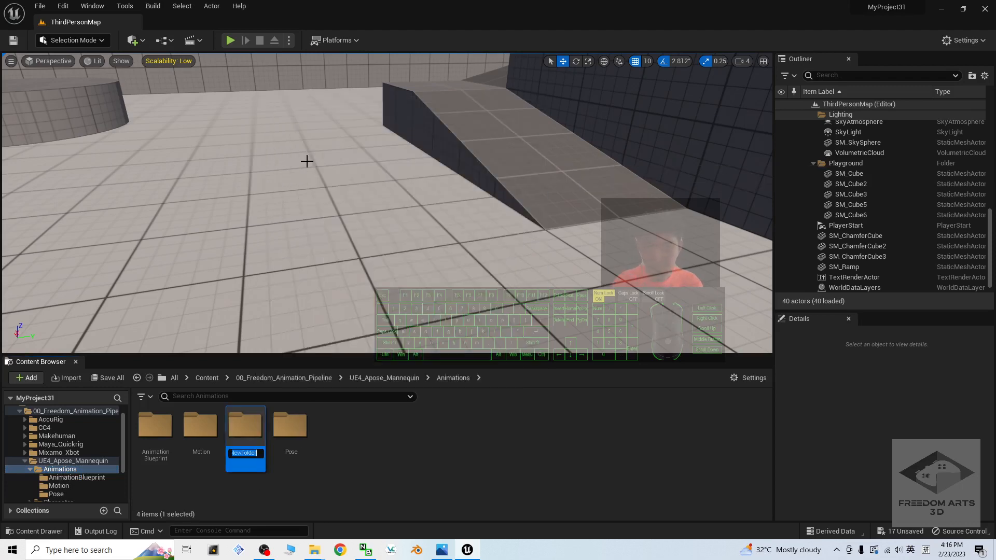
pyautogui.press('Return')
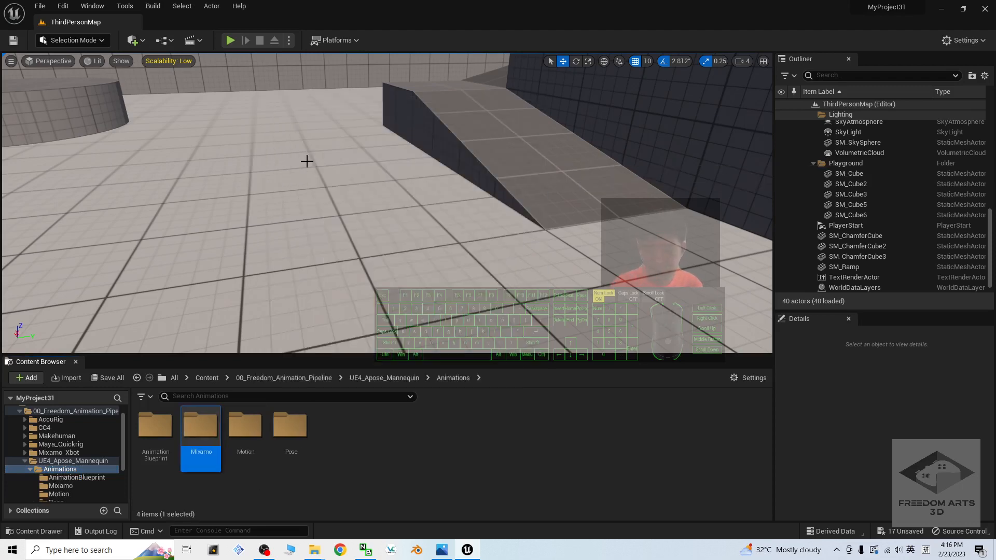
# Move the three exported Demo animations from the Content folder into the UE4_Apose_Mannequin/Animations/Mixamo folder
pyautogui.doubleClick(205, 447)
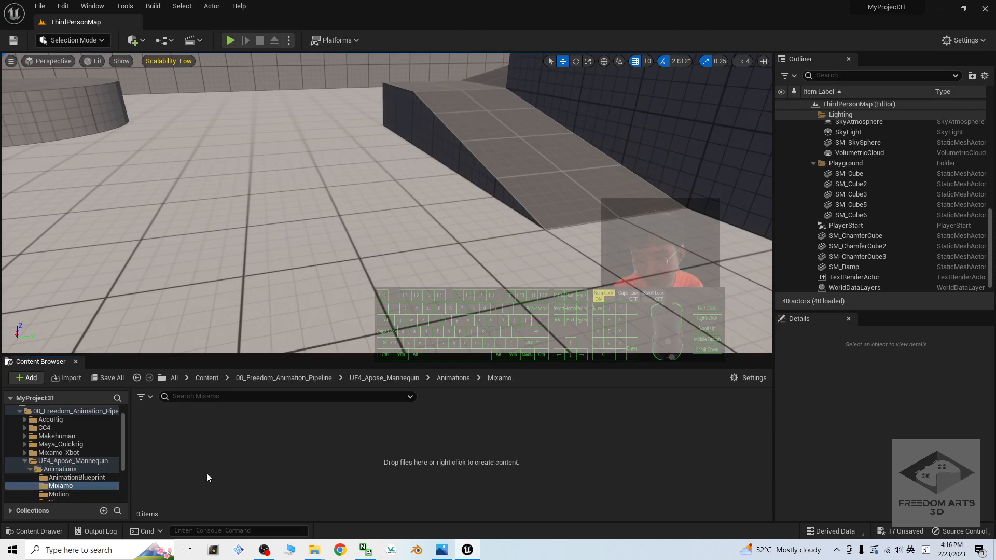
pyautogui.click(205, 379)
pyautogui.moveTo(124, 434); pyautogui.dragTo(123, 459)
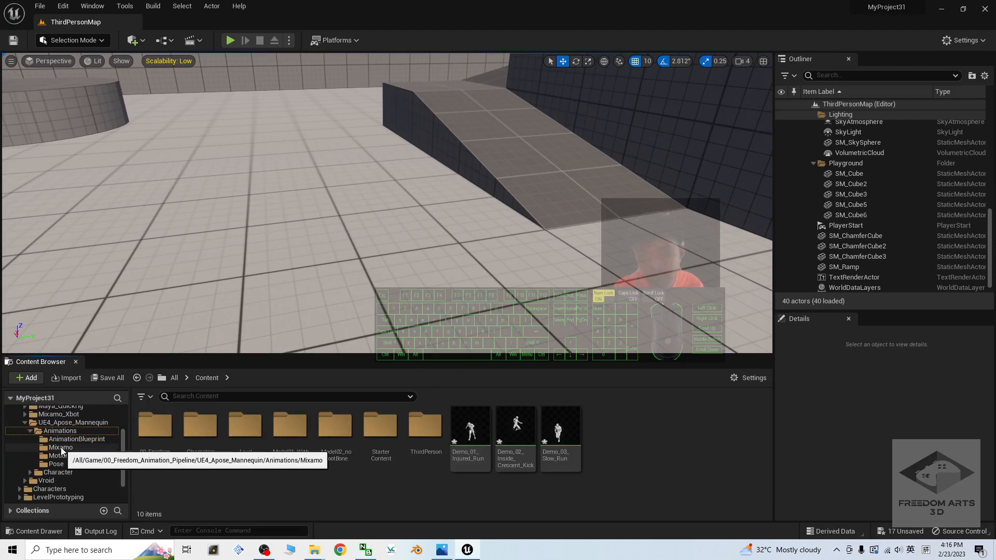
pyautogui.click(460, 433)
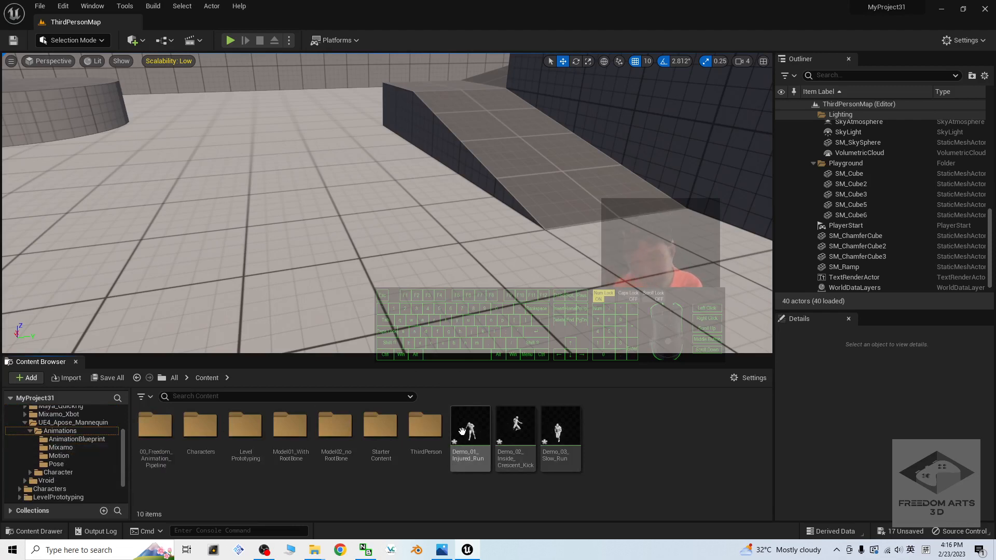
pyautogui.moveTo(678, 471); pyautogui.dragTo(63, 450)
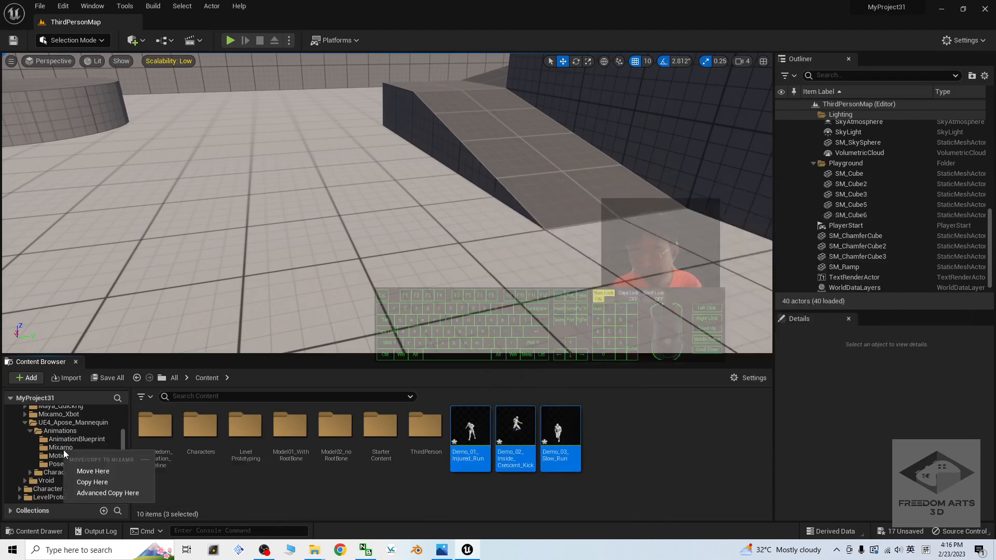
pyautogui.click(88, 472)
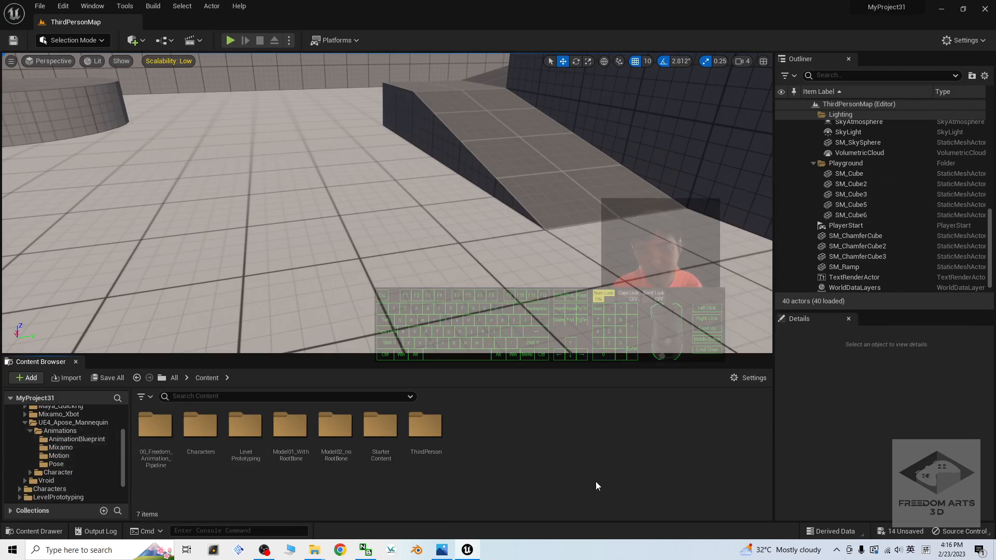
# Open the UE4Apose_to_Model01_IKRetargeter asset from the Model01_WithRootBone folder
pyautogui.click(338, 499)
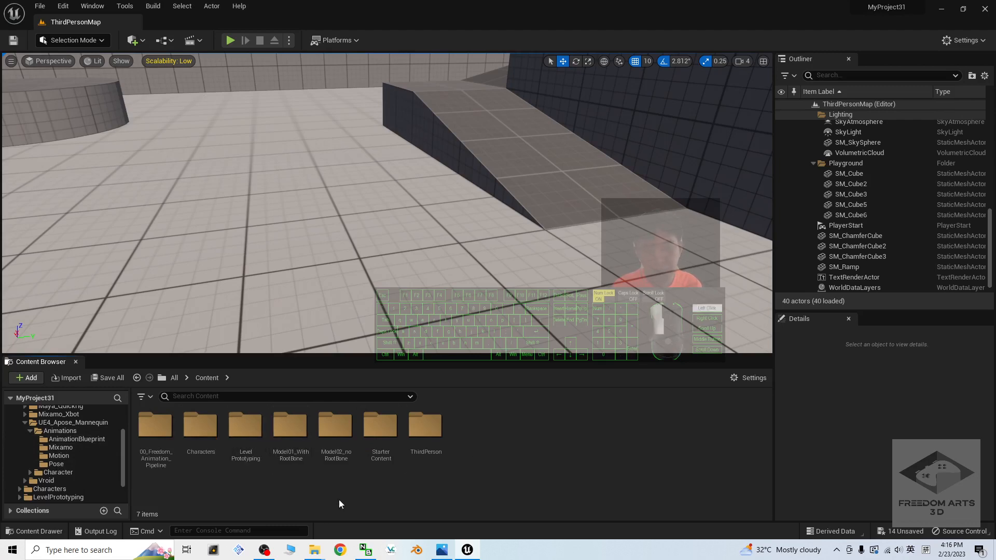
pyautogui.doubleClick(290, 426)
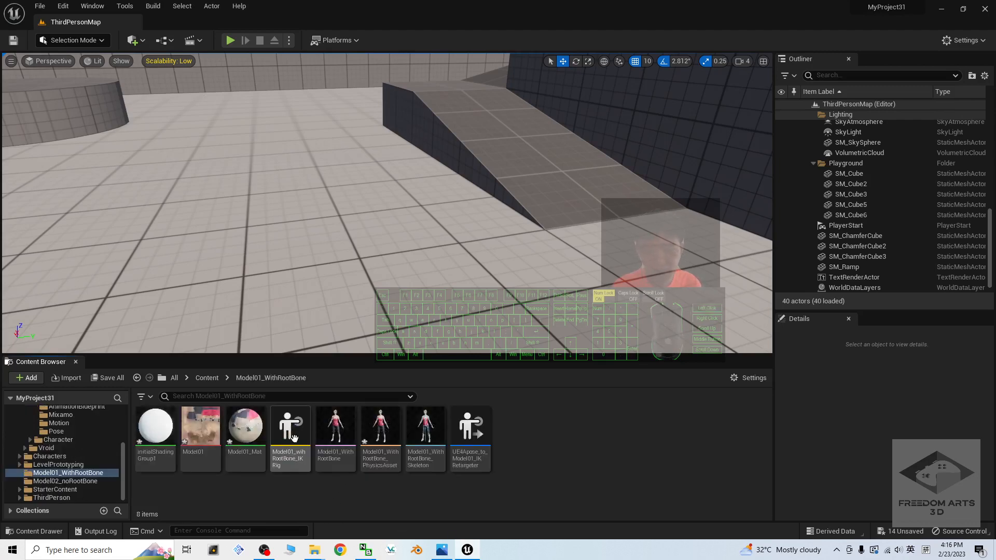
pyautogui.doubleClick(471, 428)
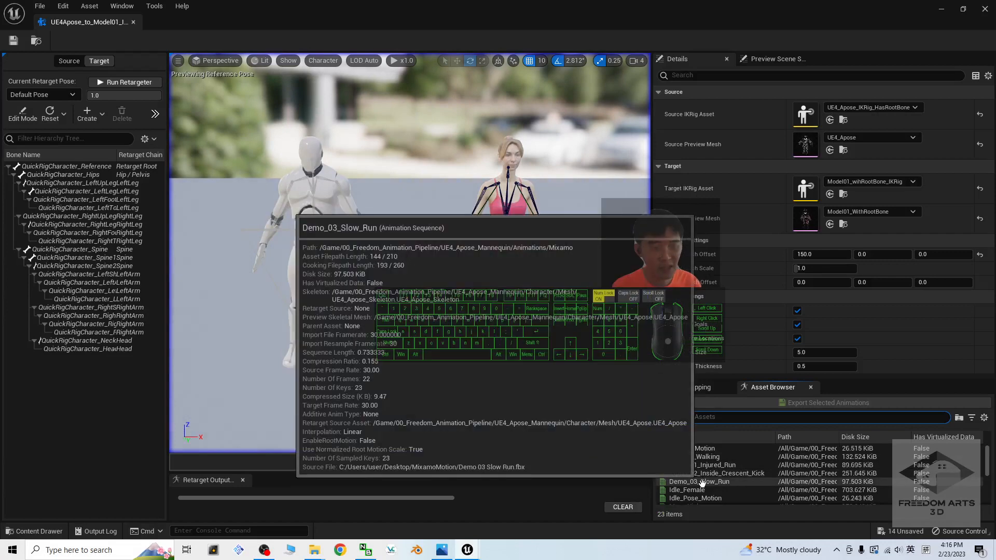
# Preview Demo_01_Injured_Run and Demo_02_Inside_Crescent_Kick on the mannequin and the Model01_WithRootBone character
pyautogui.click(702, 465)
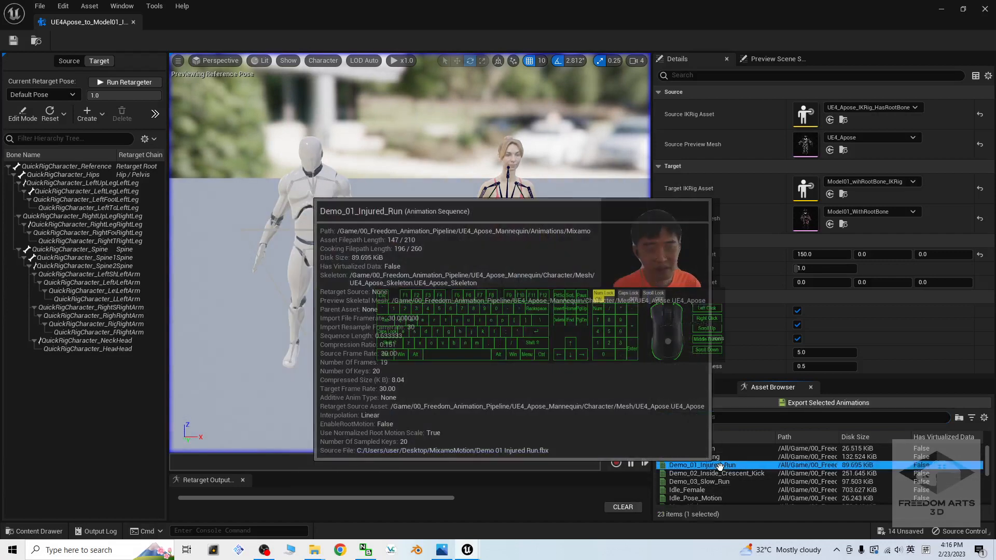
pyautogui.scroll(-3, 485, 278)
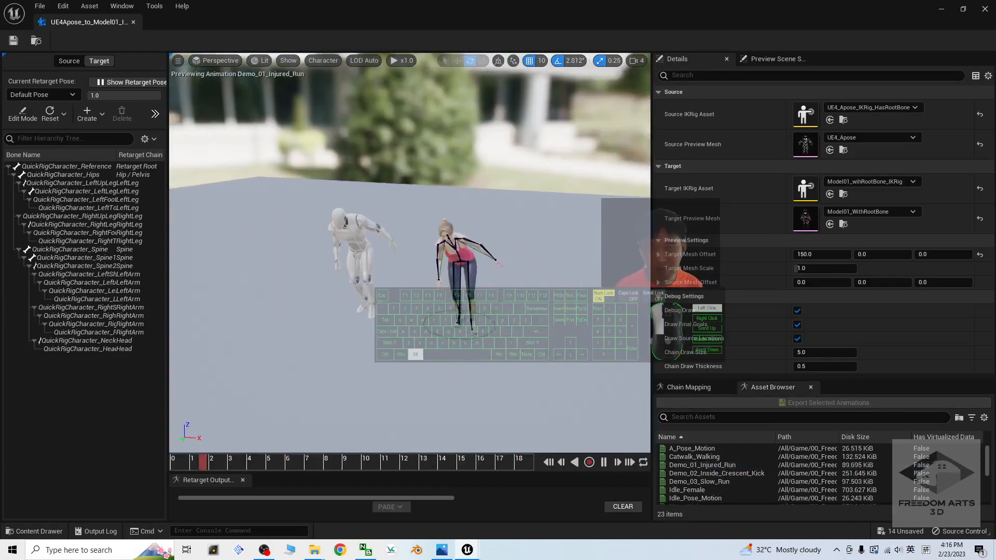
pyautogui.click(719, 473)
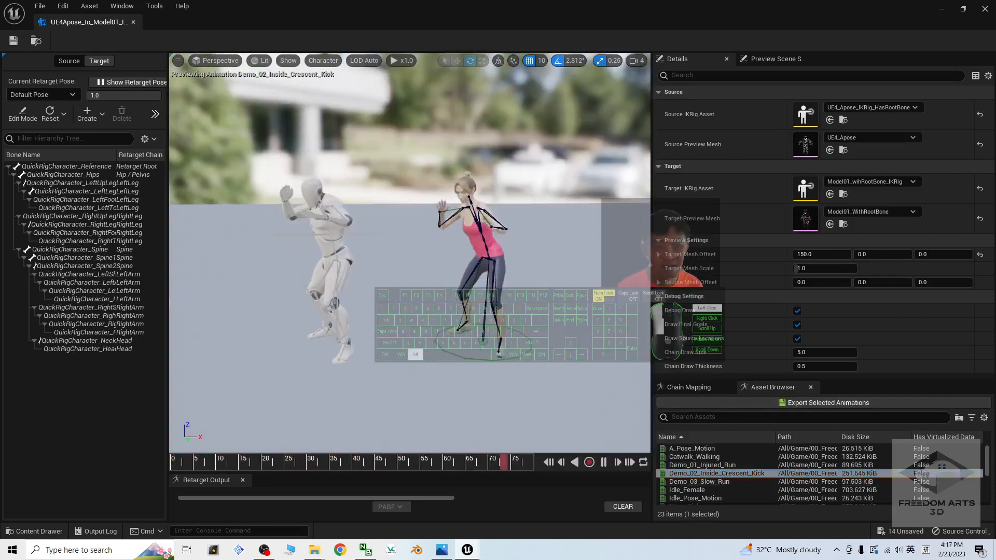
# Preview Demo_03_Slow_Run, and export the three Demo animations retargeted to Model01_WithRootBone into the Content folder
pyautogui.click(761, 481)
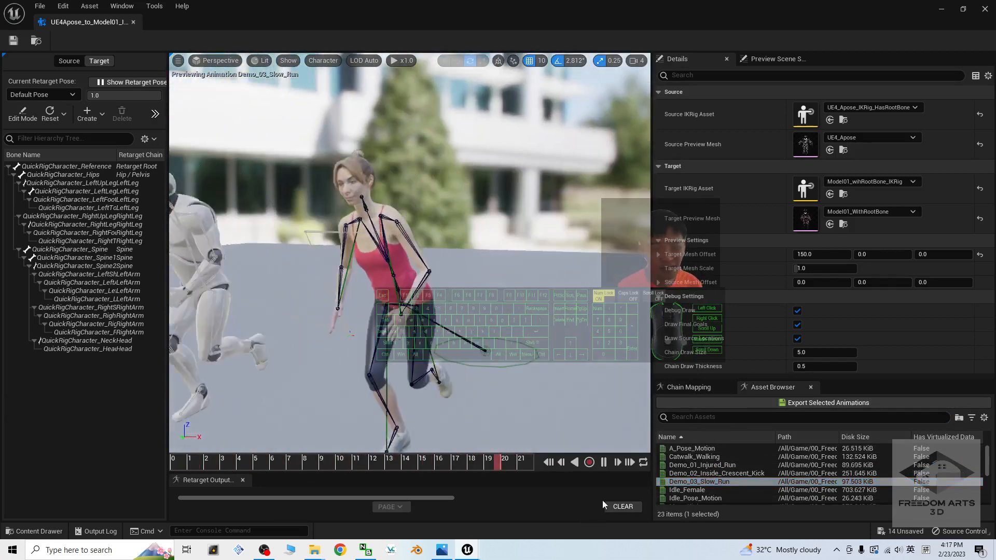
pyautogui.click(548, 463)
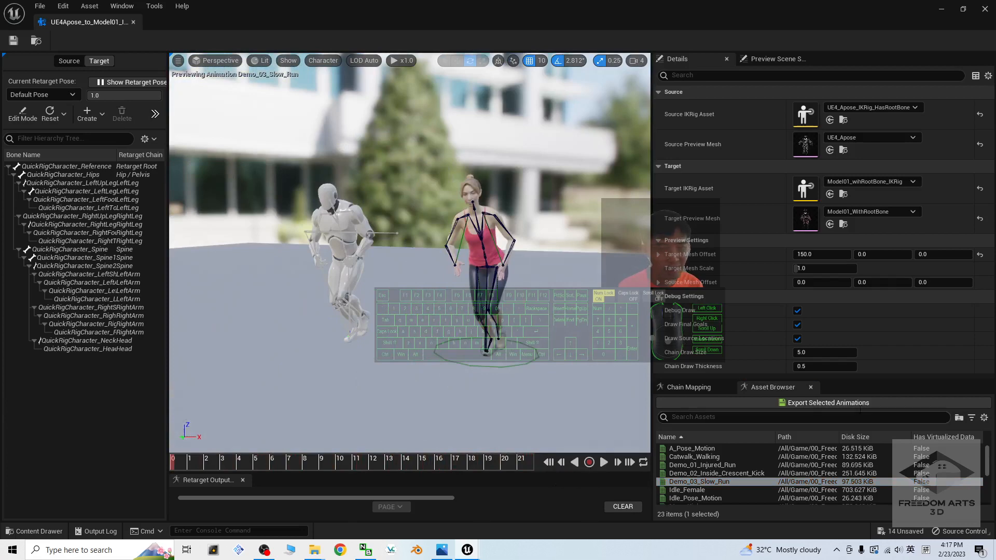
pyautogui.click(715, 464)
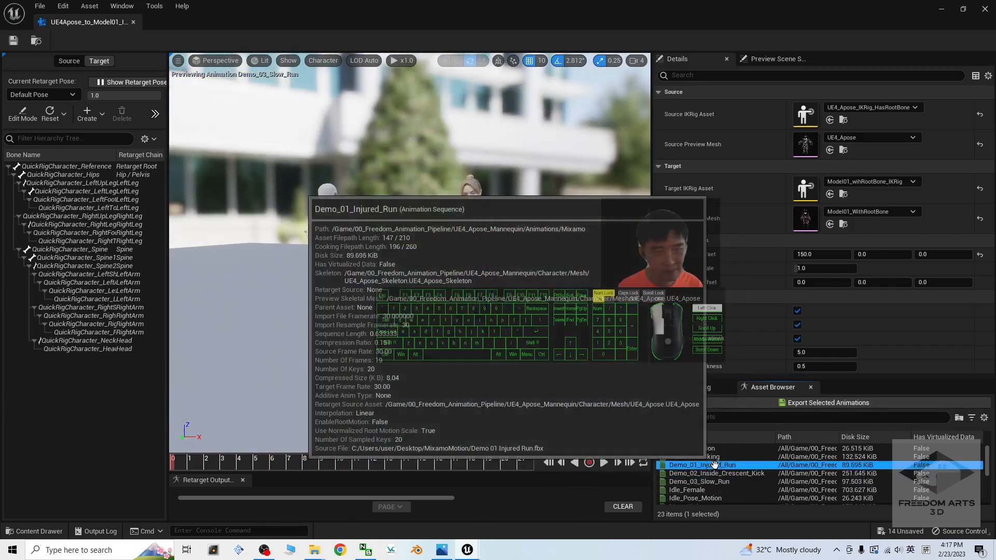
pyautogui.keyDown('shift'); pyautogui.click(698, 481); pyautogui.keyUp('shift')
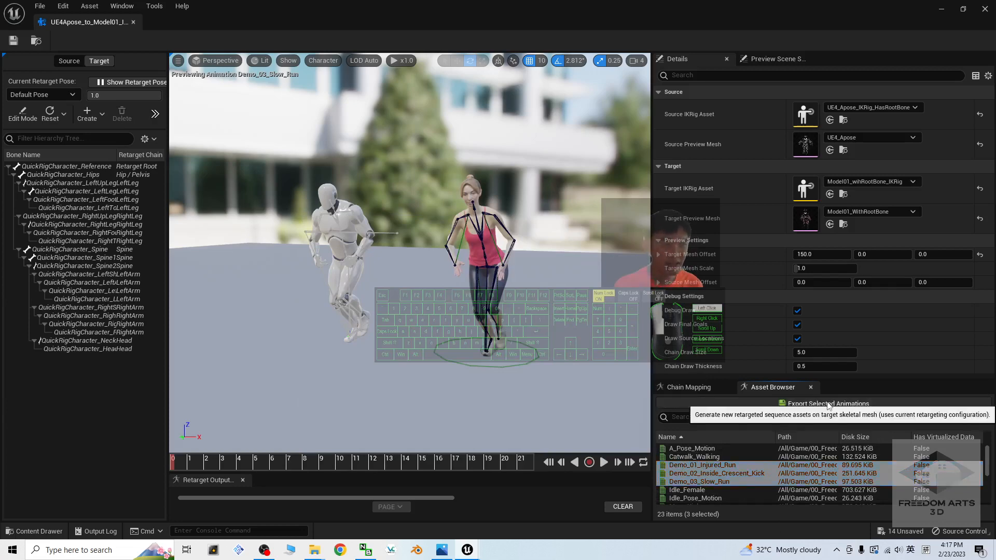
pyautogui.click(829, 406)
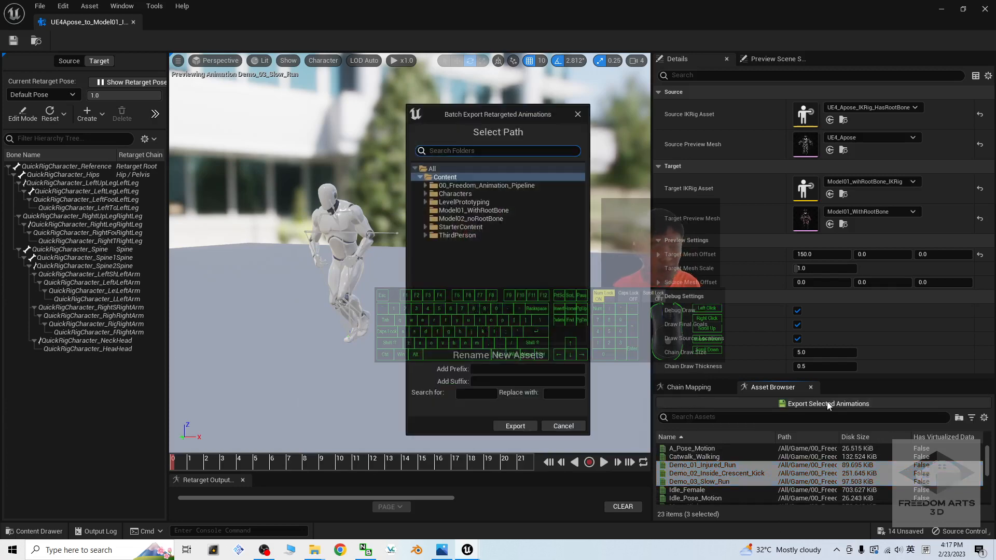
pyautogui.click(530, 427)
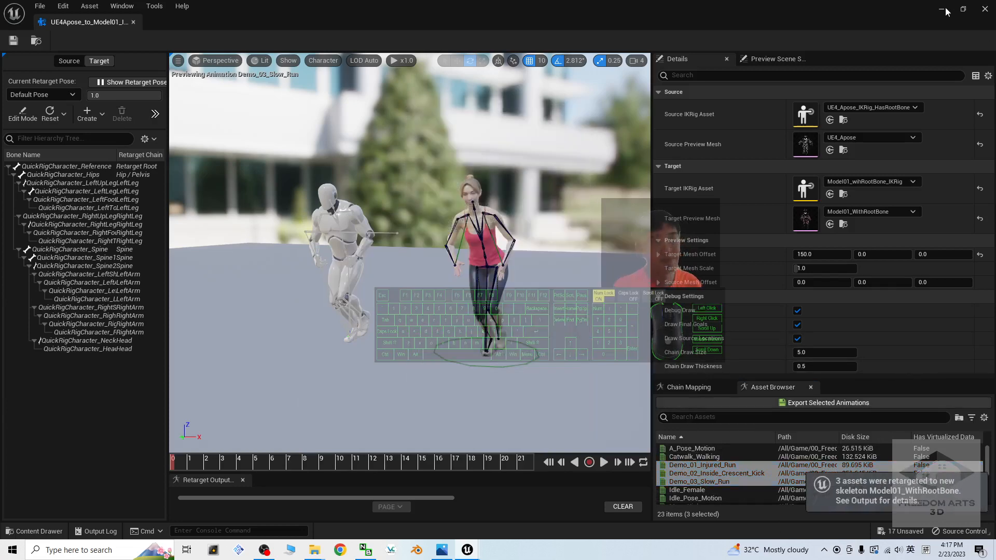
pyautogui.click(942, 9)
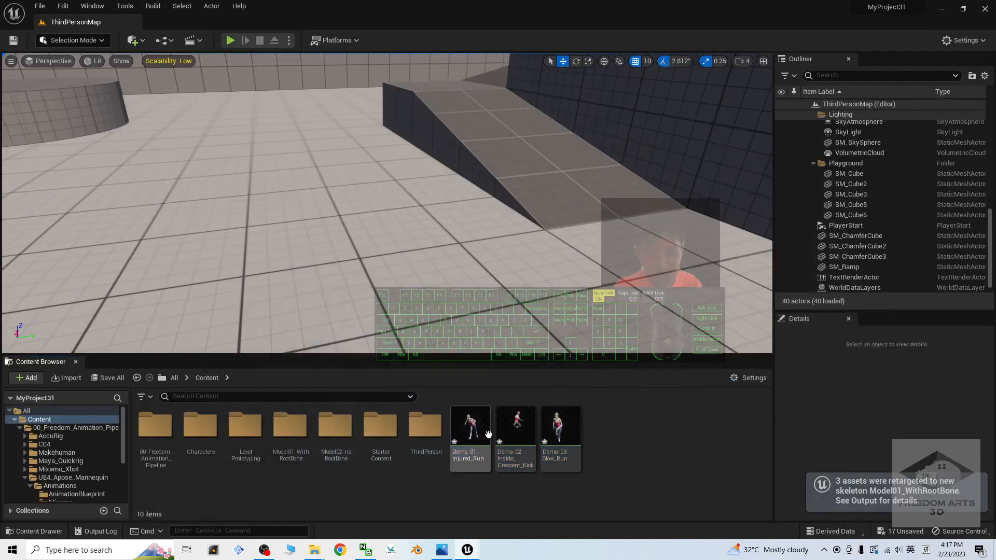
# Check the retargeted Demo_01_Injured_Run and Demo_03_Slow_Run animations from the Content folder on the Model01_WithRootBone character
pyautogui.moveTo(469, 452)
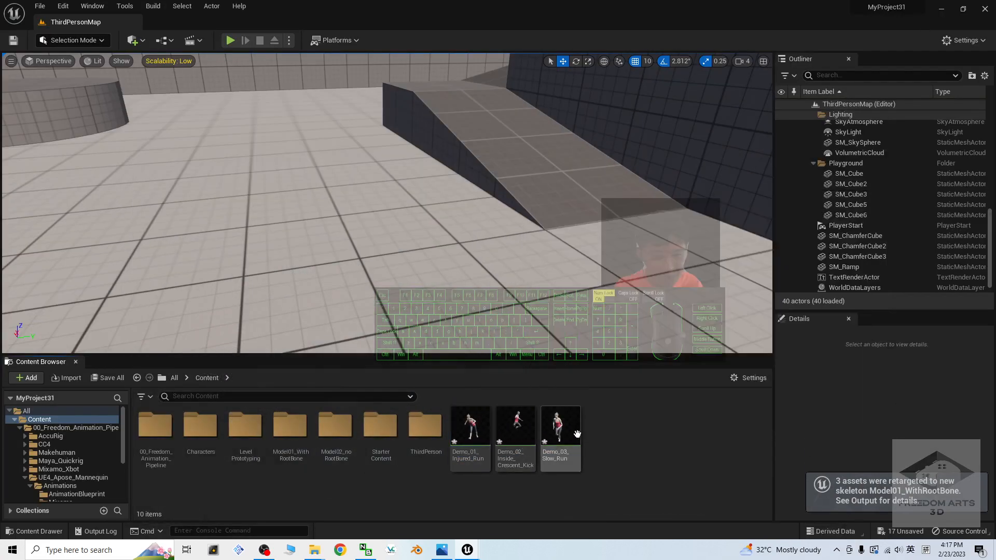
pyautogui.doubleClick(468, 430)
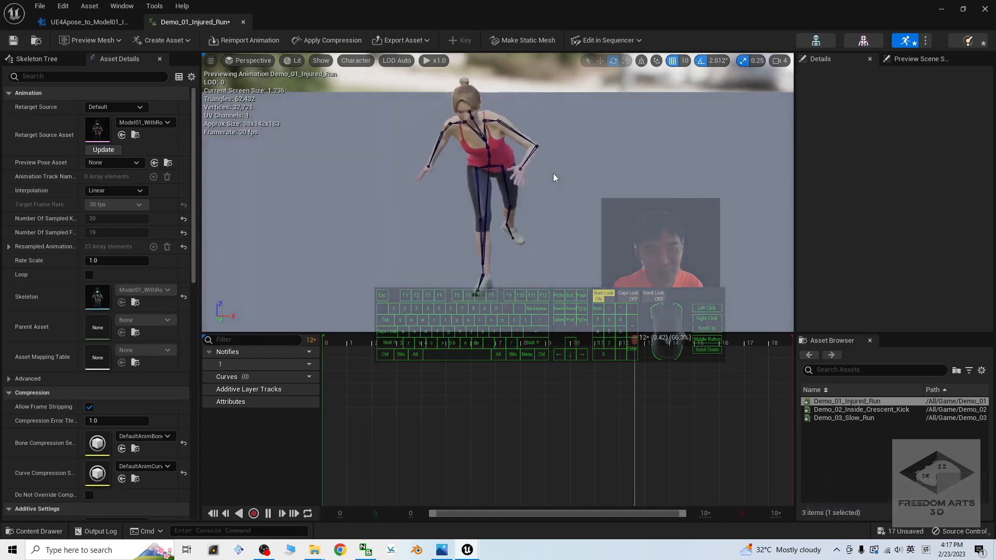
pyautogui.click(941, 10)
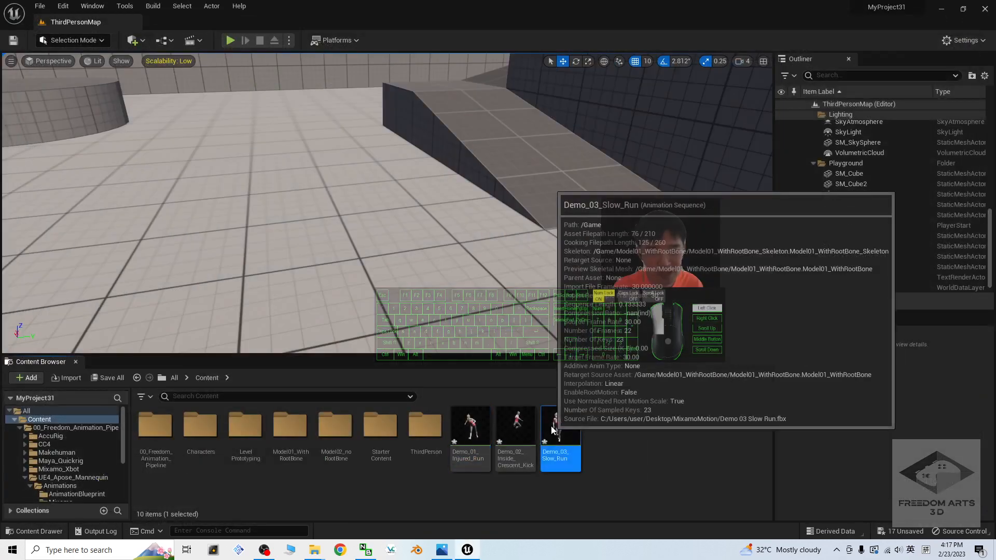
pyautogui.doubleClick(558, 439)
pyautogui.scroll(-5, 623, 275)
pyautogui.keyDown('alt'); pyautogui.moveTo(609, 237); pyautogui.dragTo(483, 243); pyautogui.keyUp('alt')
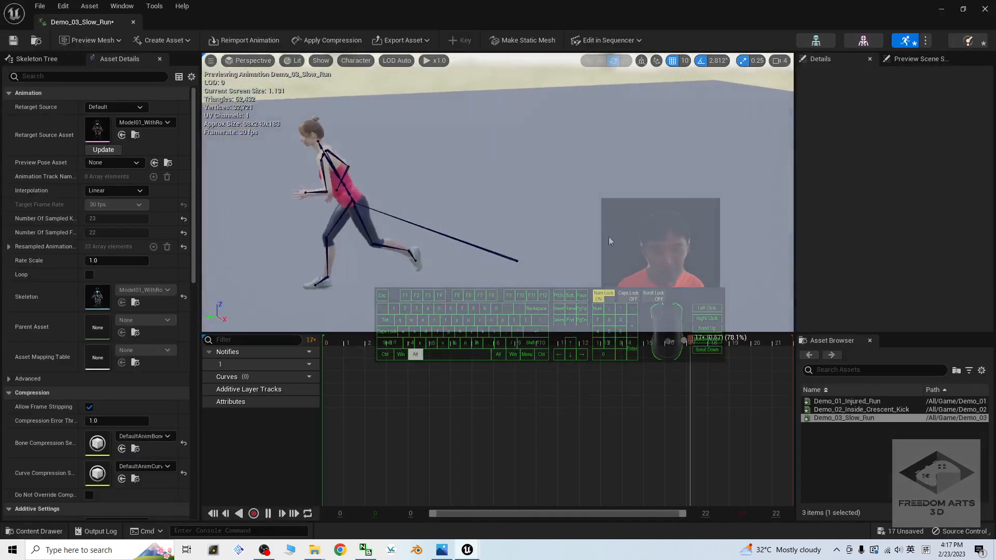
pyautogui.click(942, 9)
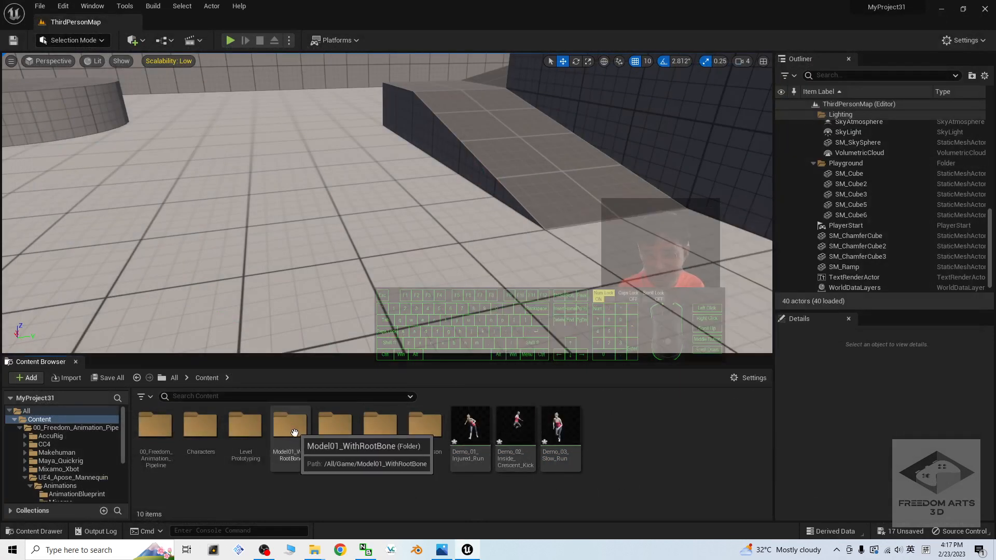
# Create a folder named Animation inside the Model01_WithRootBone folder
pyautogui.doubleClick(300, 433)
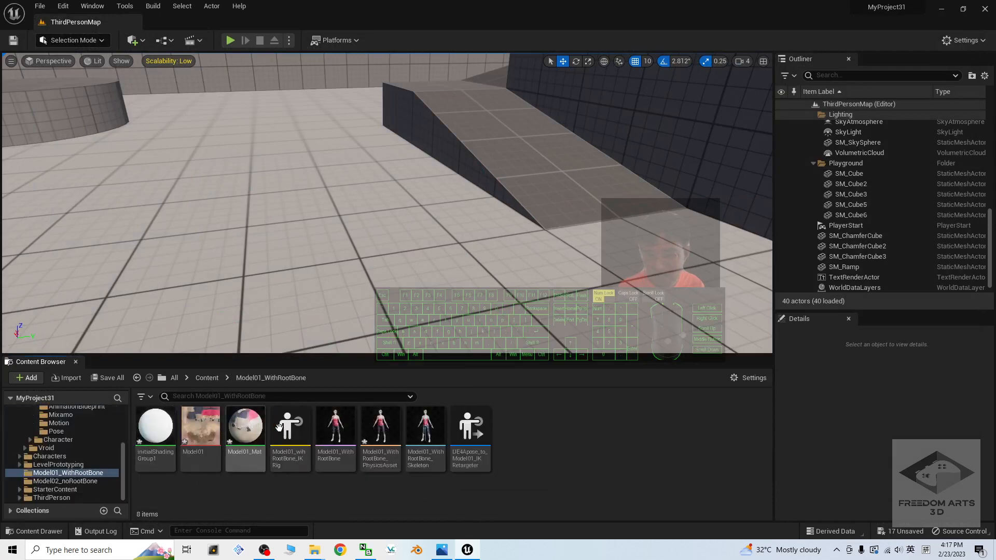
pyautogui.rightClick(531, 461)
pyautogui.click(581, 145)
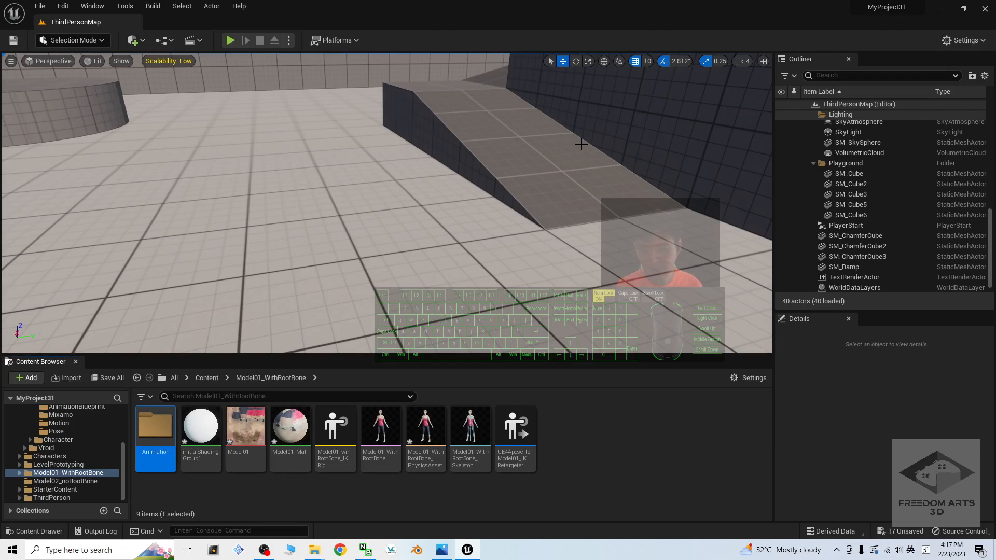
# Move the three Demo animations from the Content folder into Model01_WithRootBone/Animation and open that folder
pyautogui.click(203, 378)
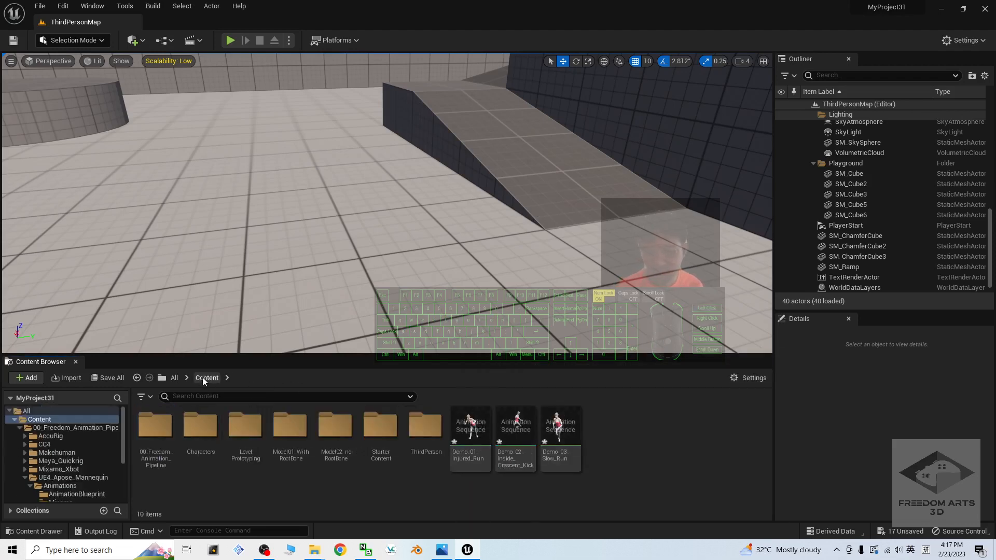
pyautogui.moveTo(121, 421); pyautogui.dragTo(129, 466)
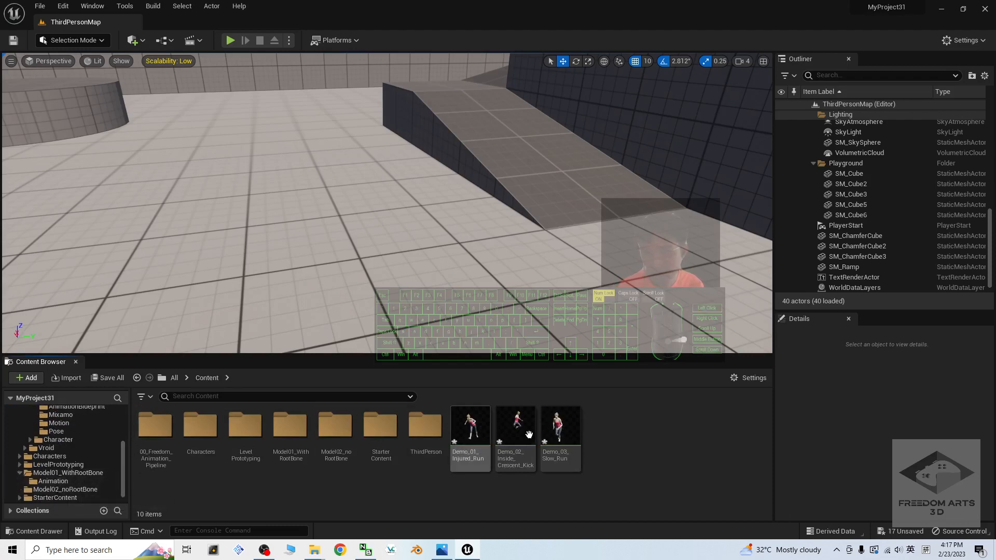
pyautogui.click(486, 435)
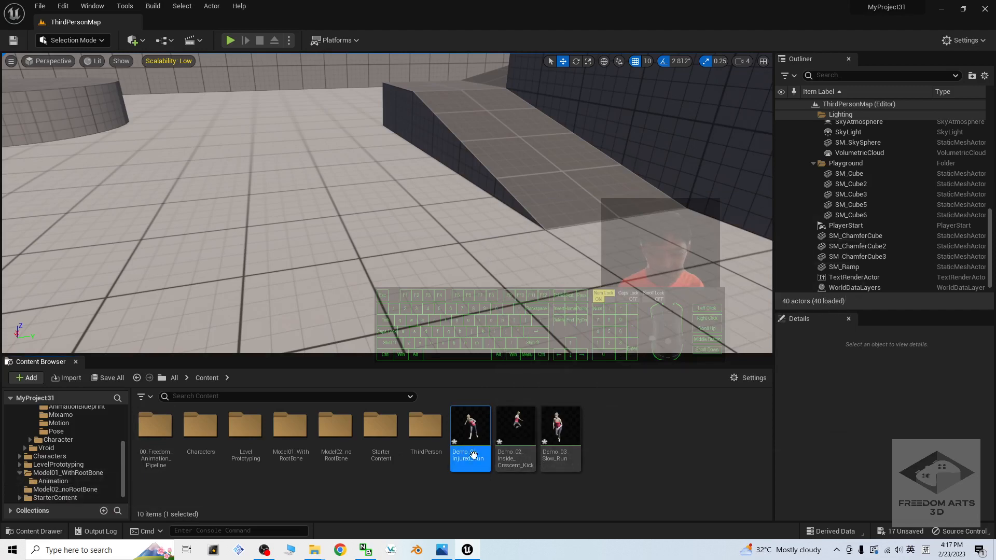
pyautogui.keyDown('shift'); pyautogui.click(560, 427); pyautogui.keyUp('shift')
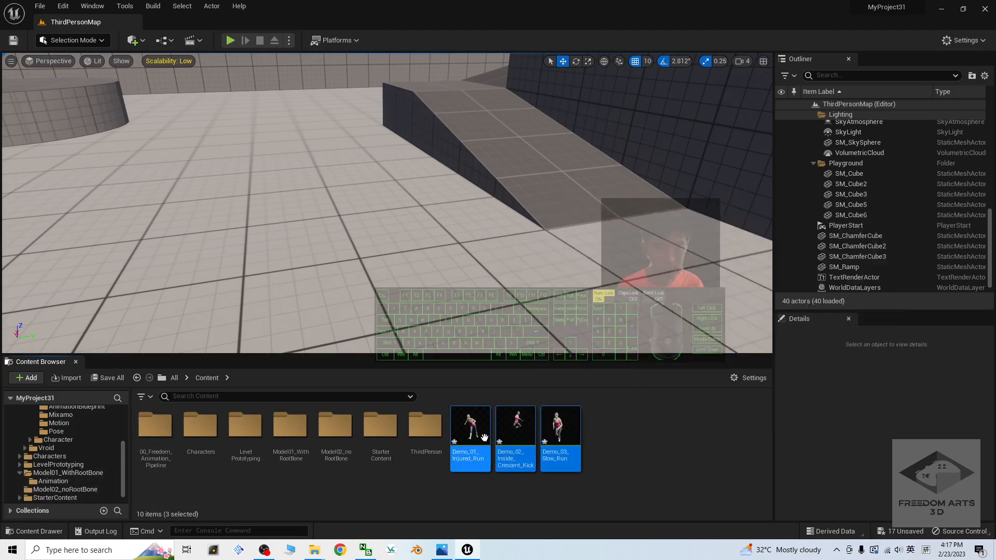
pyautogui.moveTo(560, 427); pyautogui.dragTo(66, 484)
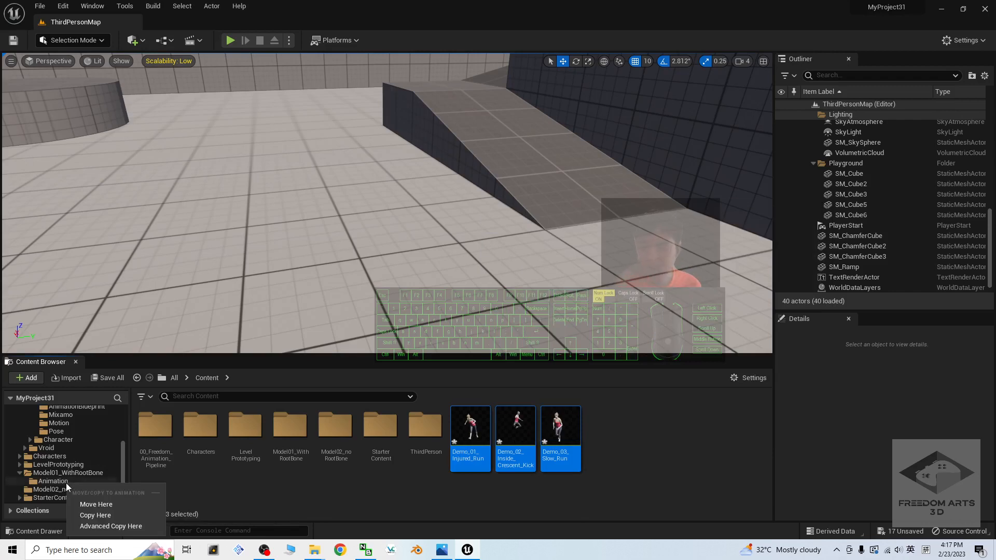
pyautogui.click(95, 501)
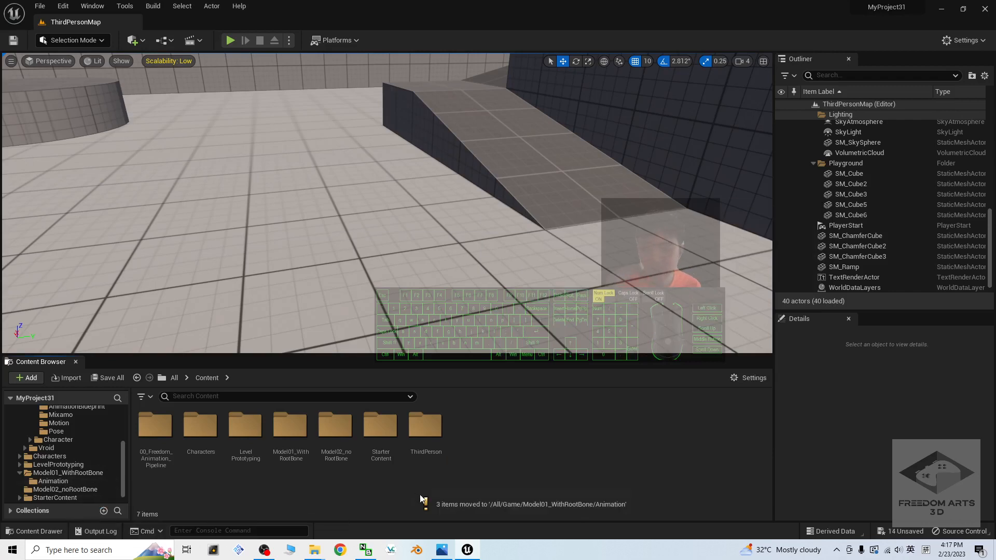
pyautogui.click(55, 481)
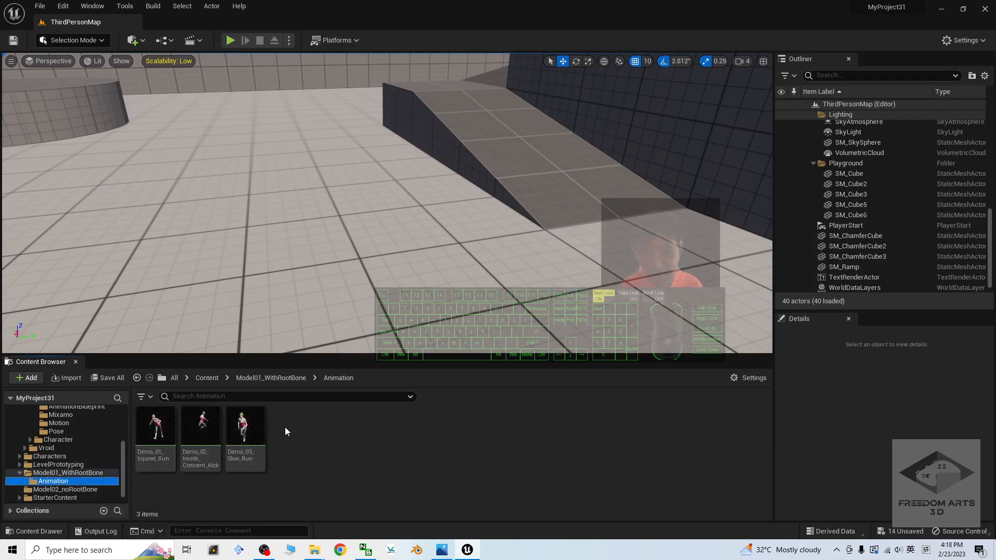
pyautogui.click(443, 551)
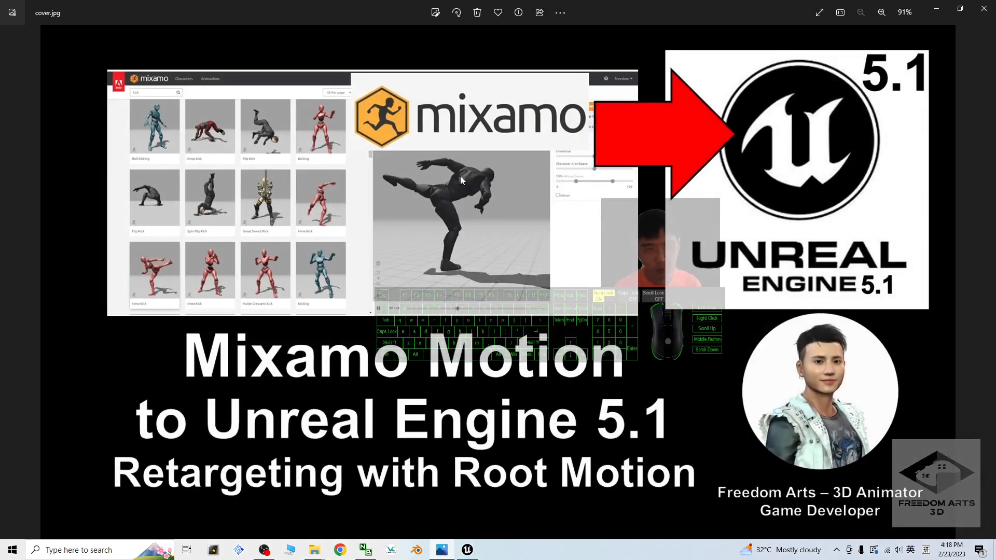
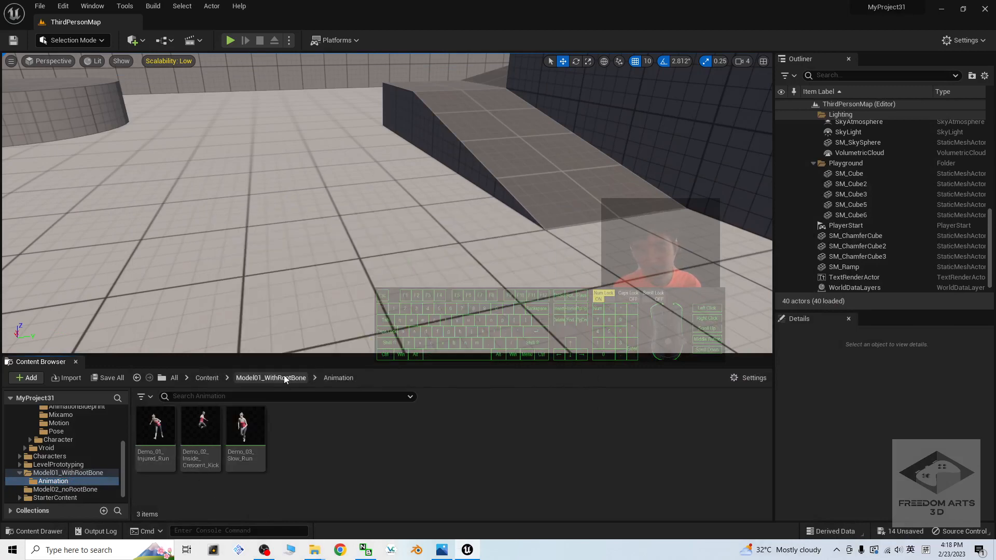
# Open the Model02_noRootBone folder in the Content folder
pyautogui.click(205, 378)
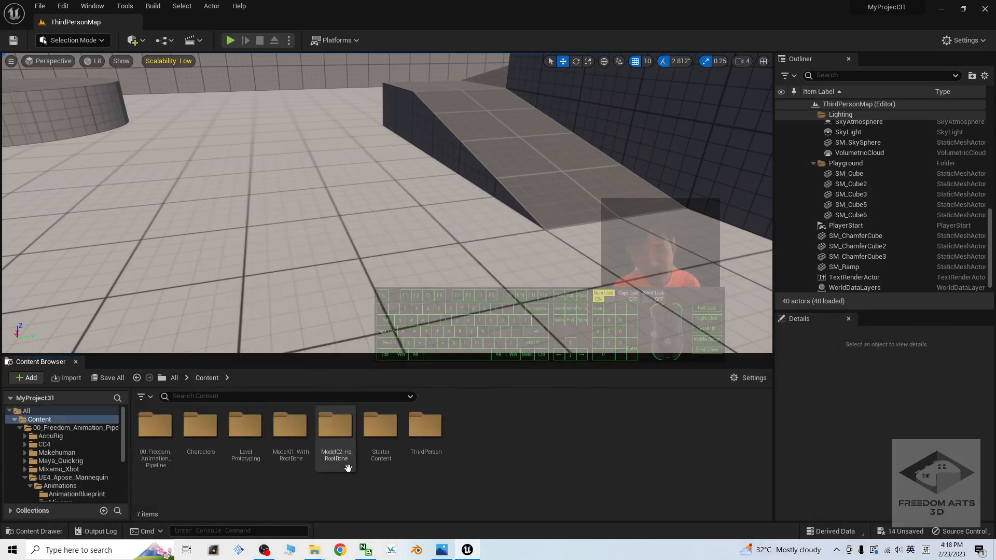
pyautogui.doubleClick(328, 430)
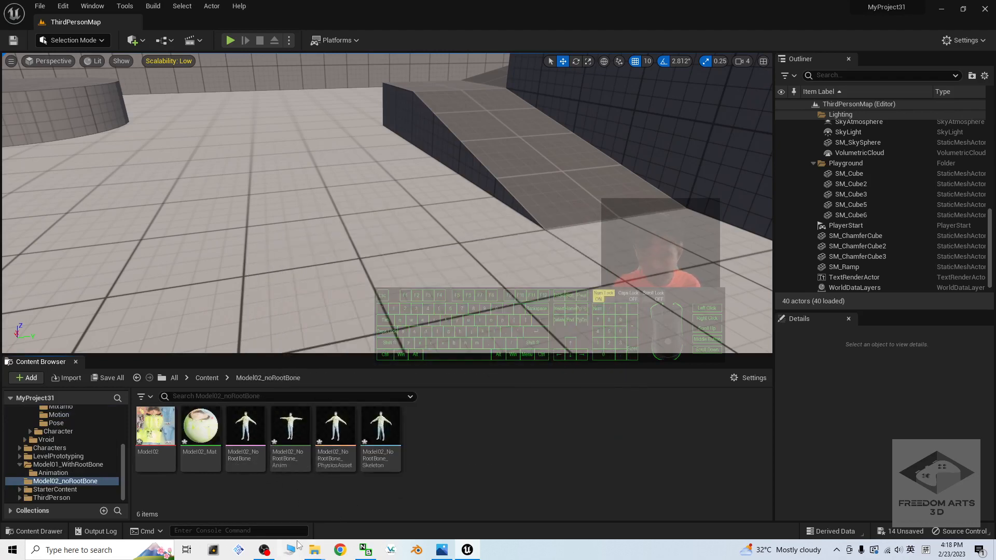
pyautogui.click(264, 550)
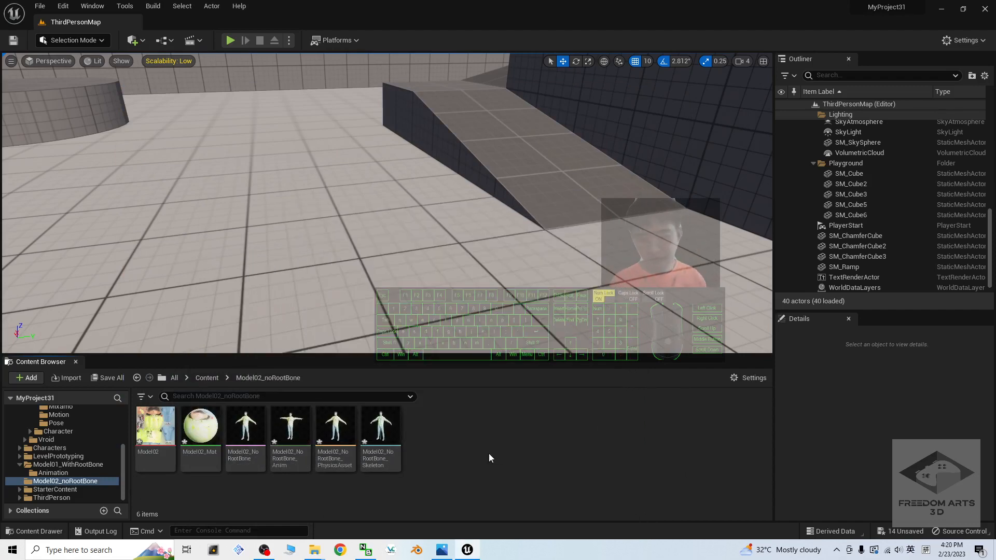
# Create an IK Rig asset in the Model02_noRootBone folder using the Model02_NoRootBone skeletal mesh
pyautogui.rightClick(429, 444)
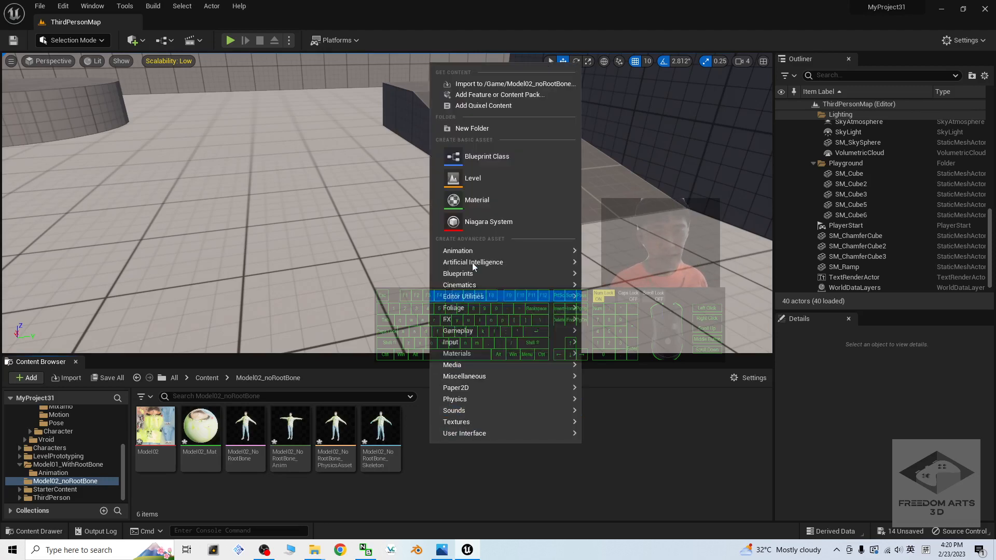
pyautogui.moveTo(472, 251)
pyautogui.moveTo(629, 459)
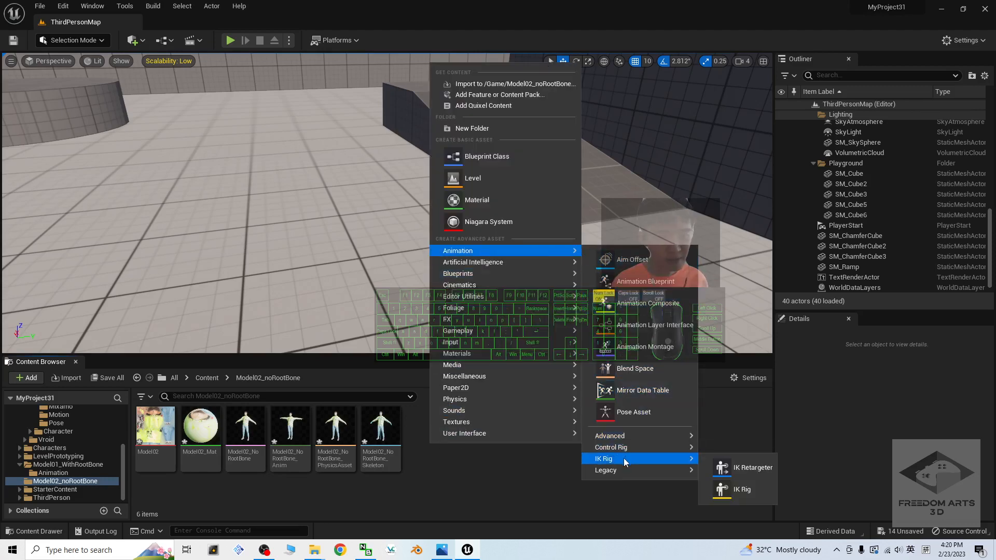
pyautogui.click(745, 495)
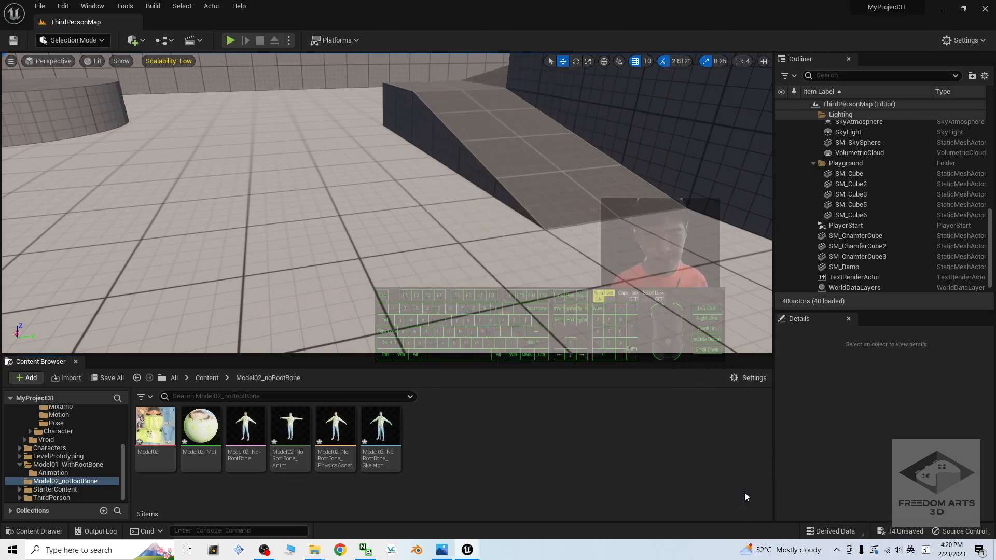
pyautogui.moveTo(492, 111); pyautogui.dragTo(584, 144)
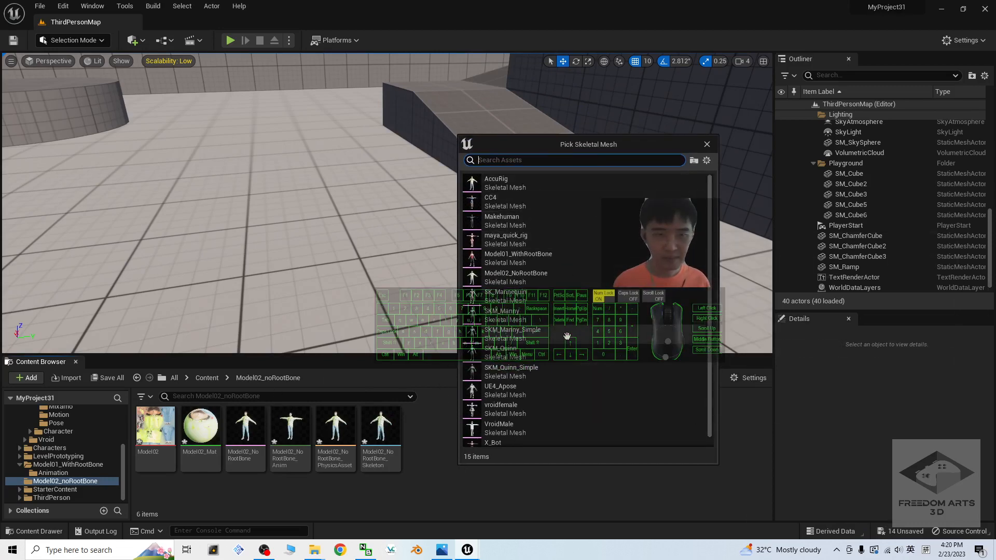
pyautogui.click(527, 276)
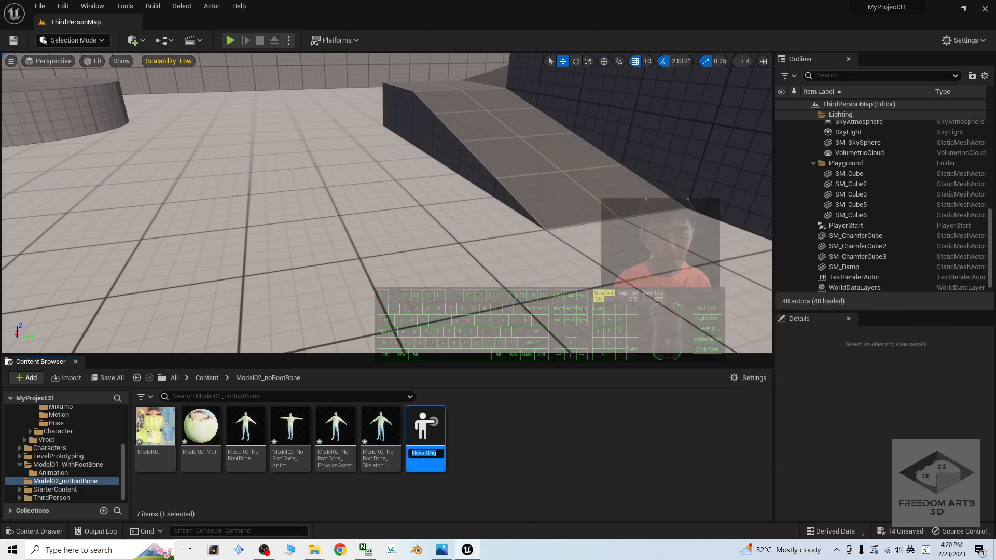
# Name the new IK Rig asset Model02_NoRootBone_IKRig
pyautogui.write('MIKRig')
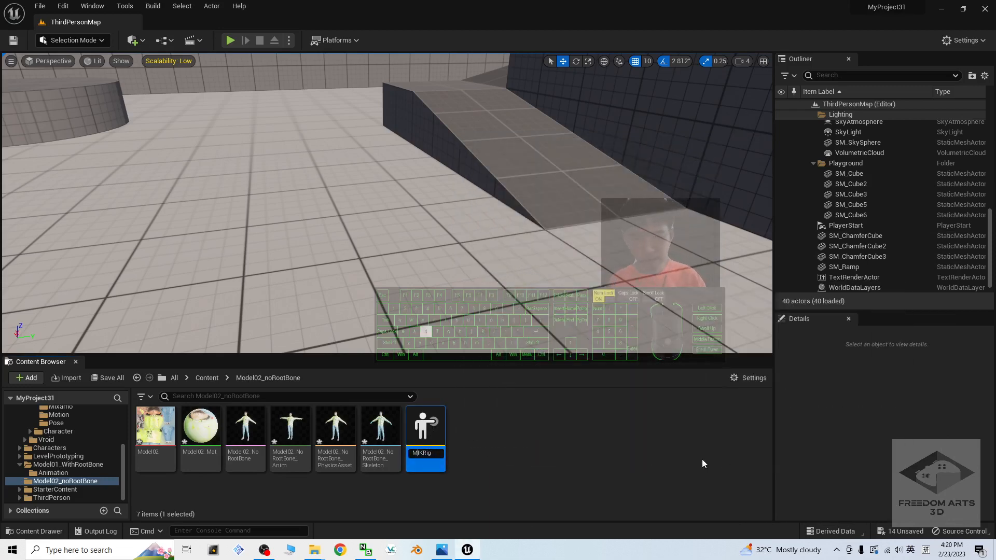
pyautogui.write('de')
pyautogui.press('BackSpace')
pyautogui.press('BackSpace')
pyautogui.write('odel02_')
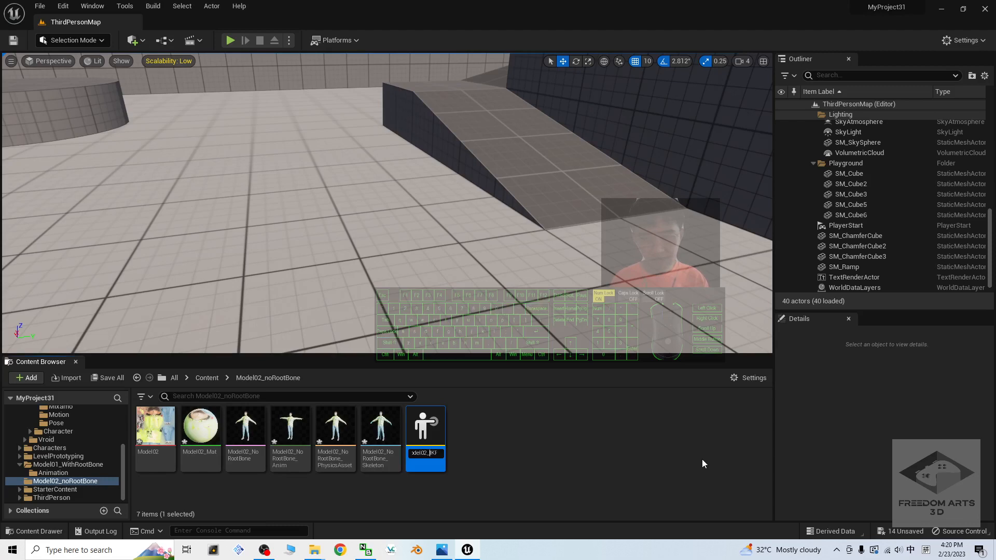
pyautogui.press('Right')
pyautogui.press('Right')
pyautogui.write('no')
pyautogui.press('BackSpace')
pyautogui.press('BackSpace')
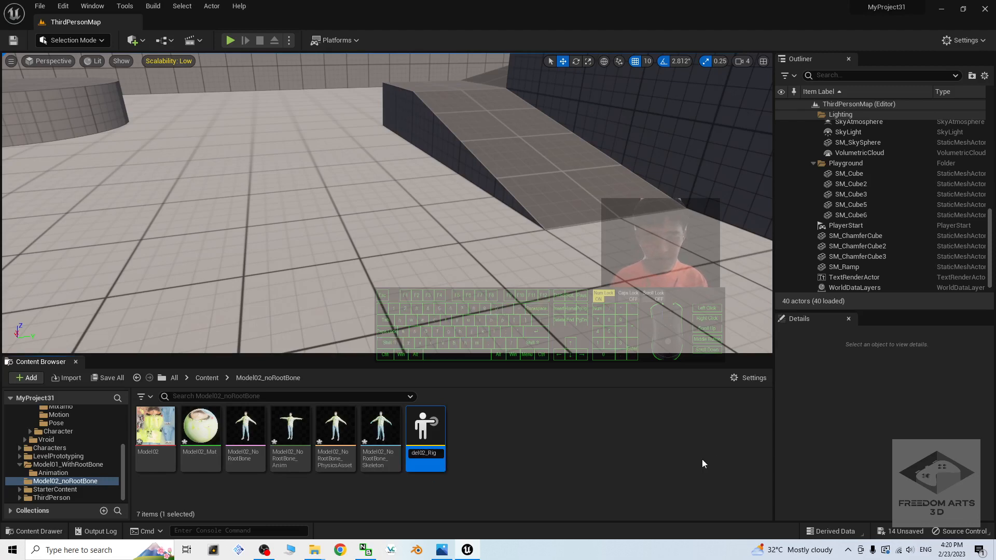
pyautogui.write('_')
pyautogui.write('NoRoot')
pyautogui.write('b')
pyautogui.press('BackSpace')
pyautogui.write('Bone_IK')
pyautogui.press('Right')
pyautogui.press('Right')
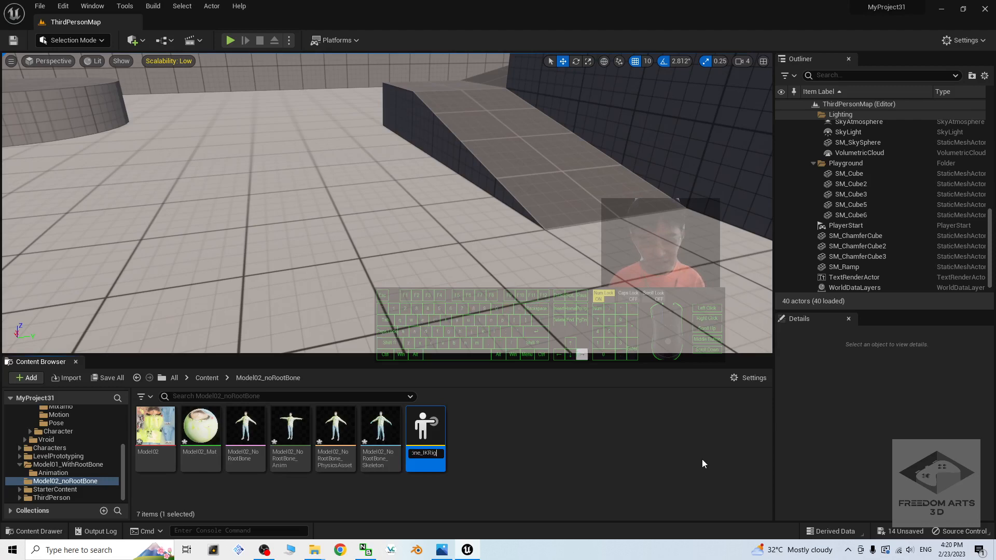
pyautogui.press('Return')
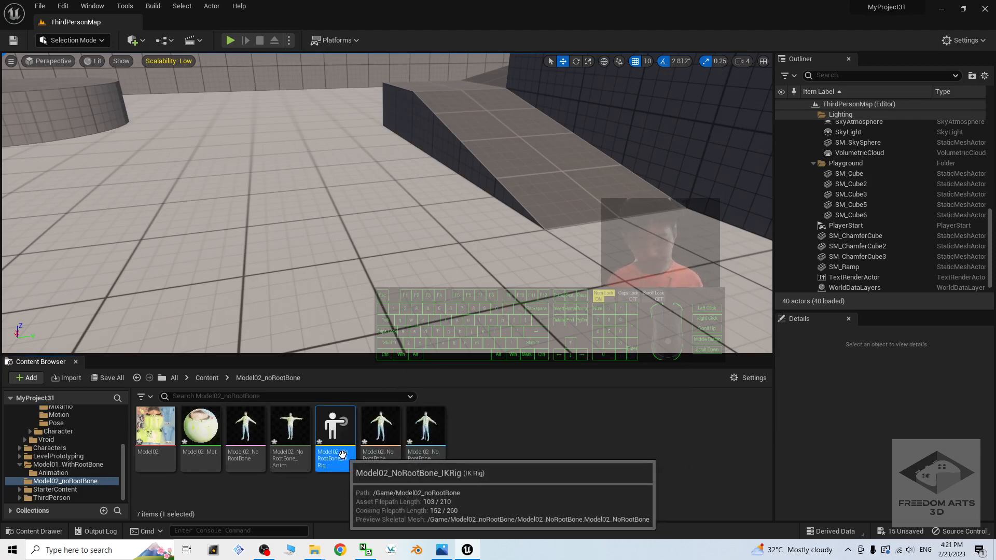
pyautogui.click(539, 439)
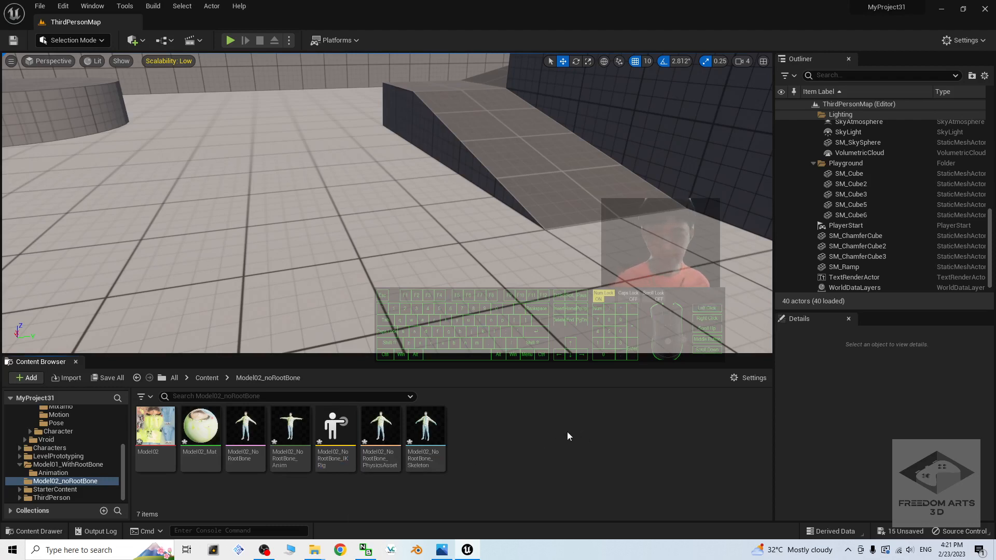
# Open Model02_NoRootBone_IKRig and set the Hips bone as the retarget root
pyautogui.doubleClick(349, 439)
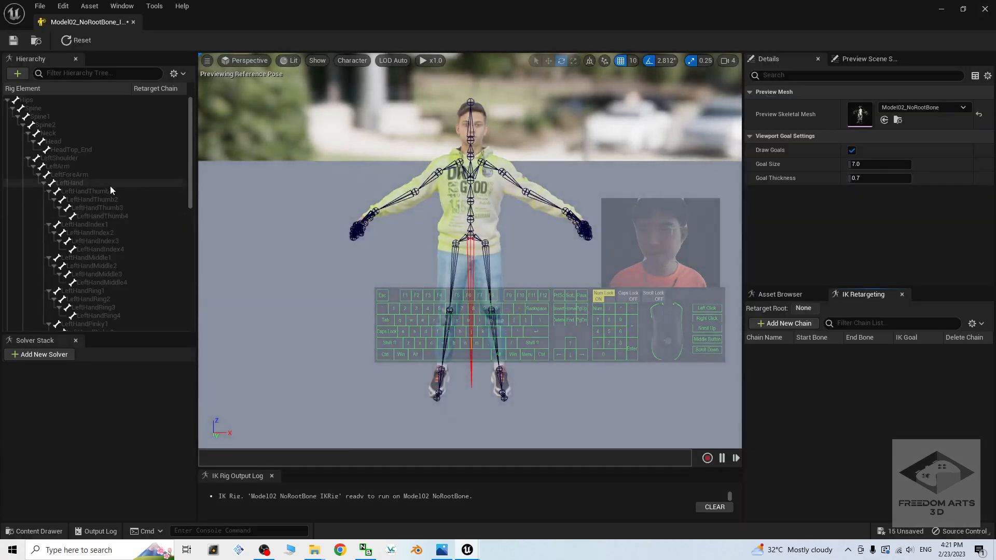
pyautogui.click(471, 265)
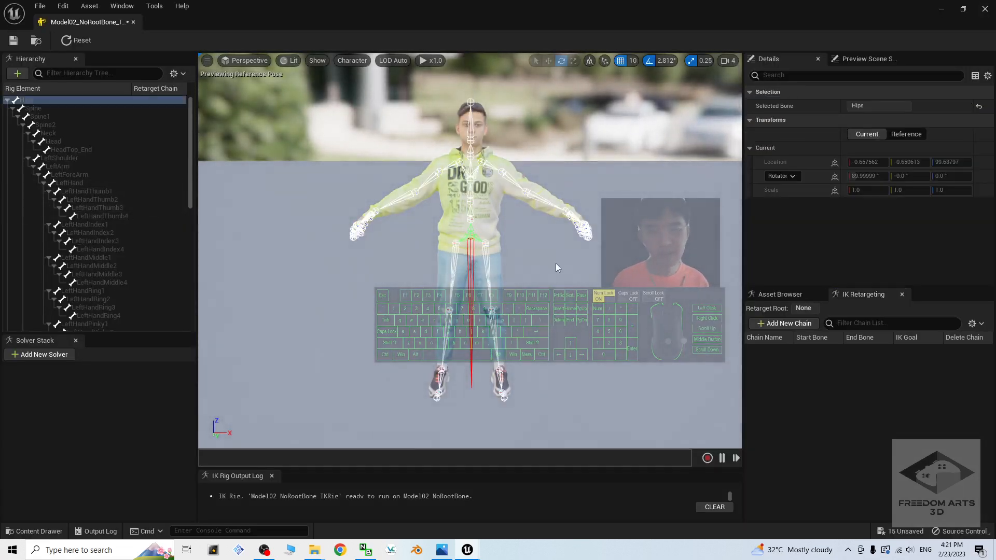
pyautogui.click(557, 267)
pyautogui.click(50, 101)
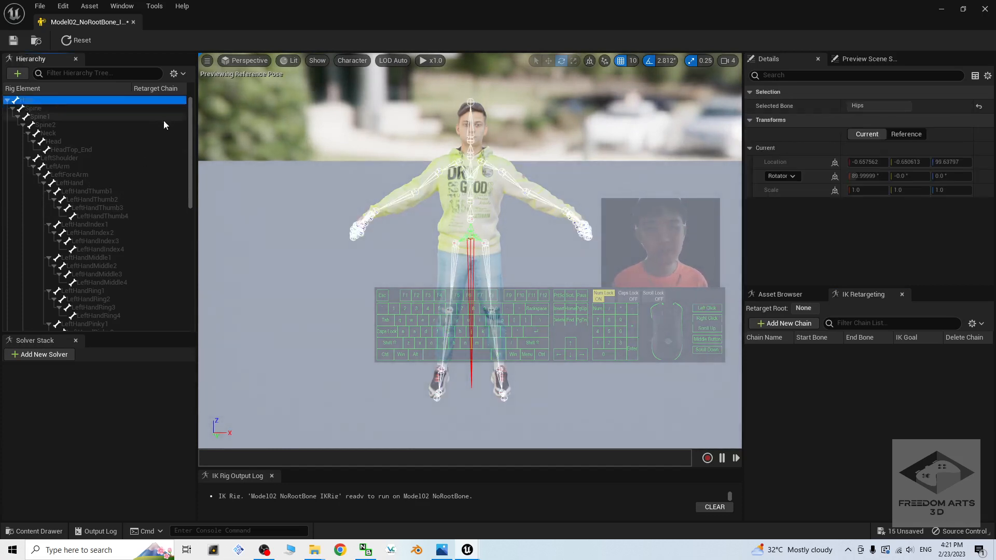
pyautogui.rightClick(44, 101)
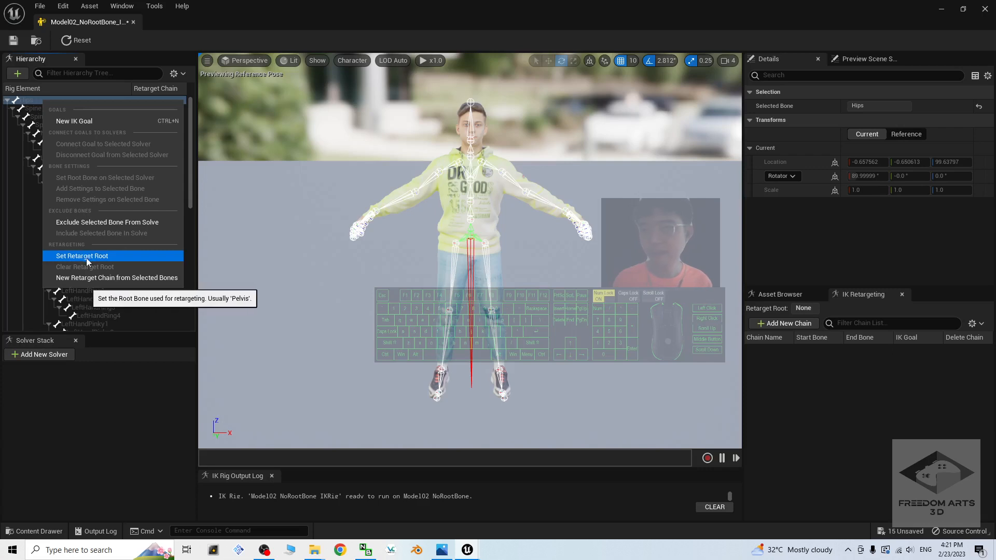
pyautogui.click(92, 258)
# Create a retarget chain named "Hip / Pelvis" from the Hips bone, without a goal
pyautogui.rightClick(61, 101)
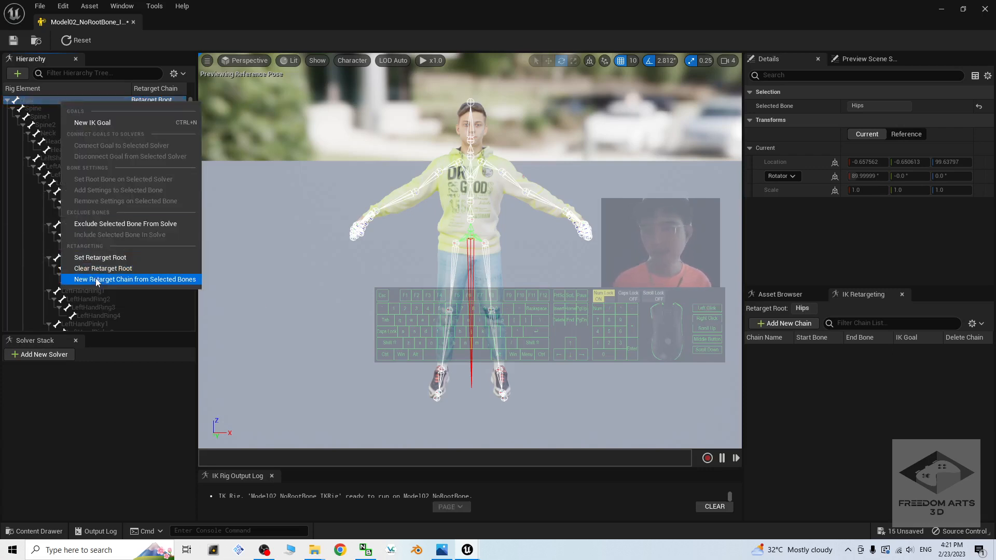
pyautogui.click(170, 280)
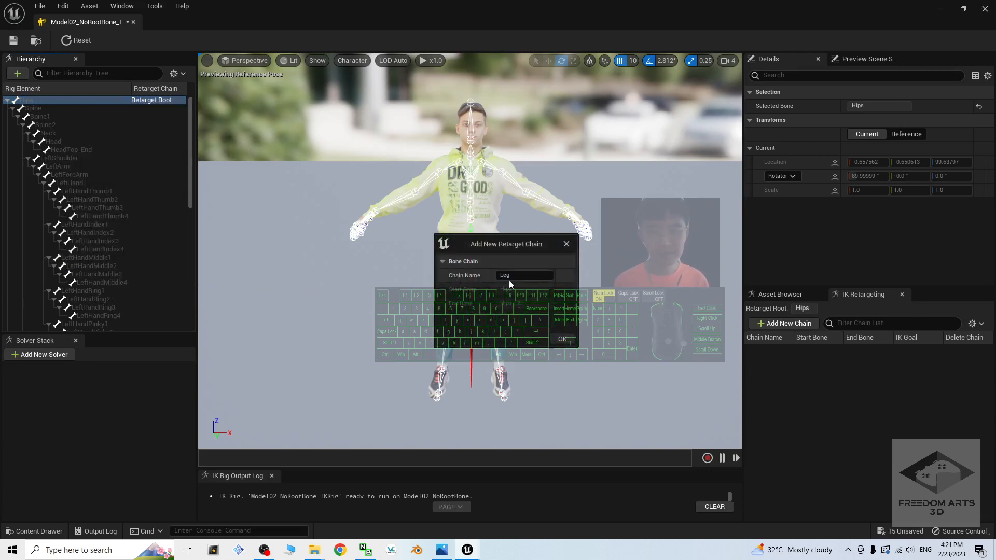
pyautogui.click(515, 277)
pyautogui.moveTo(526, 244); pyautogui.dragTo(622, 310)
pyautogui.write('Hip')
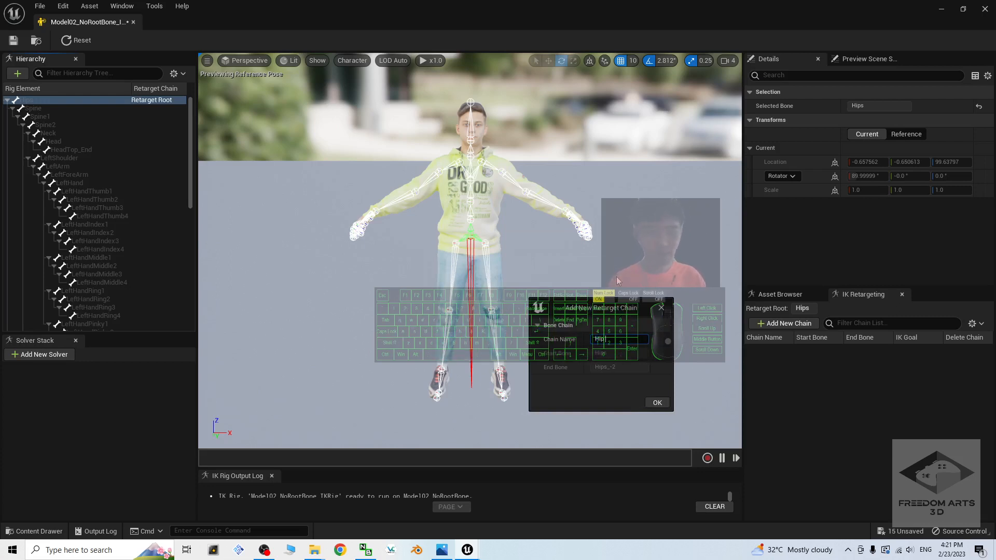
pyautogui.write(' / Pelvis')
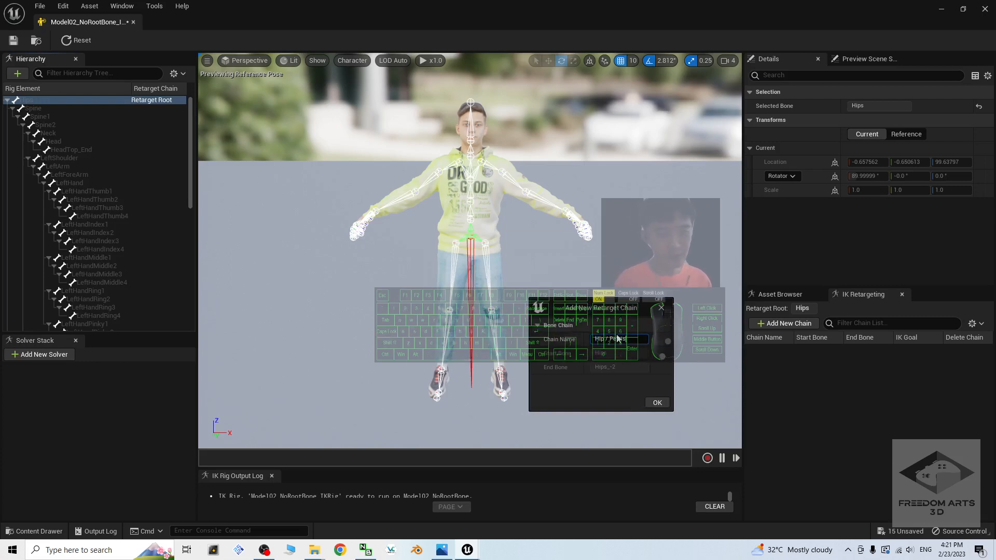
pyautogui.click(656, 403)
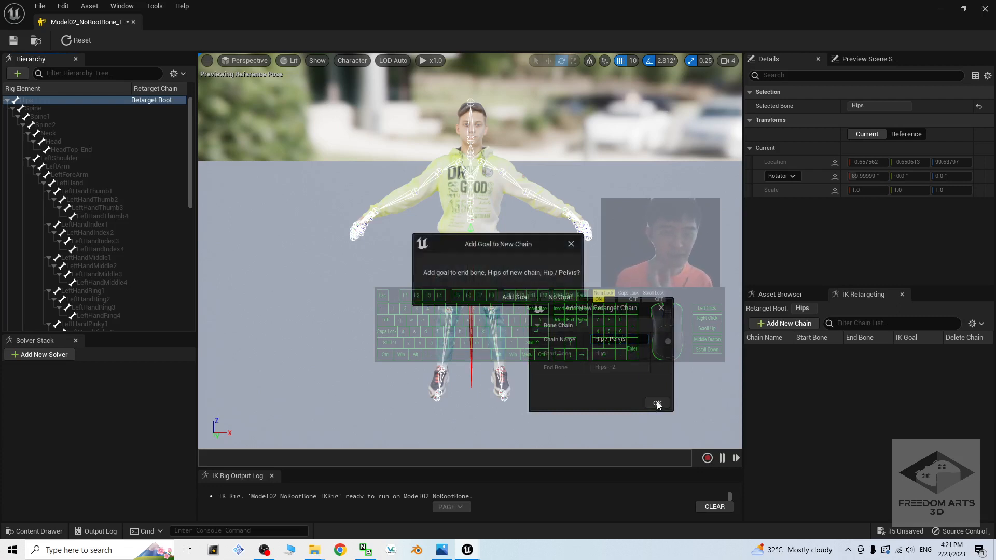
pyautogui.click(561, 297)
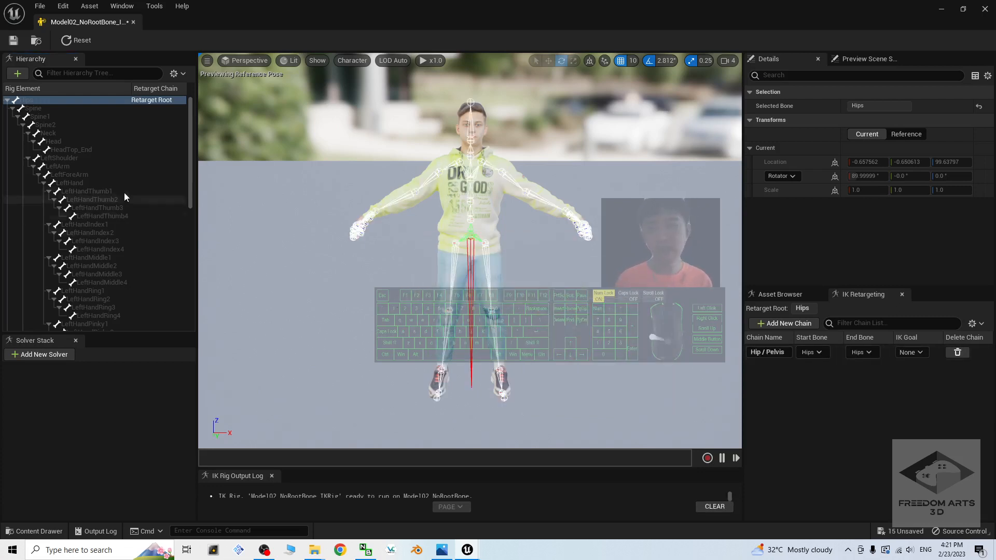
# Create a retarget chain named Spine from the Spine, Spine1 and Spine2 bones, without a goal
pyautogui.scroll(3, 475, 201)
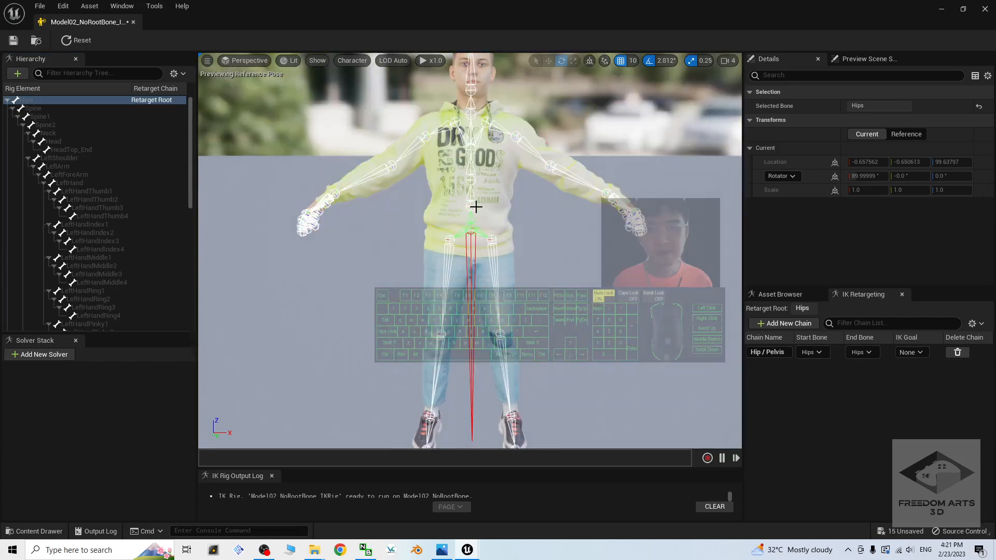
pyautogui.click(472, 208)
pyautogui.click(471, 187)
pyautogui.click(471, 158)
pyautogui.click(502, 240)
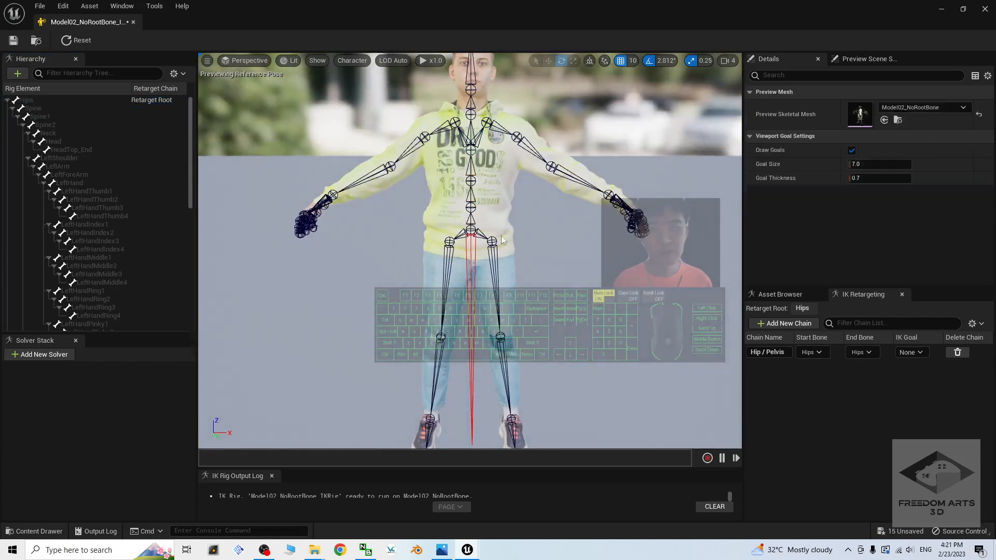
pyautogui.click(473, 207)
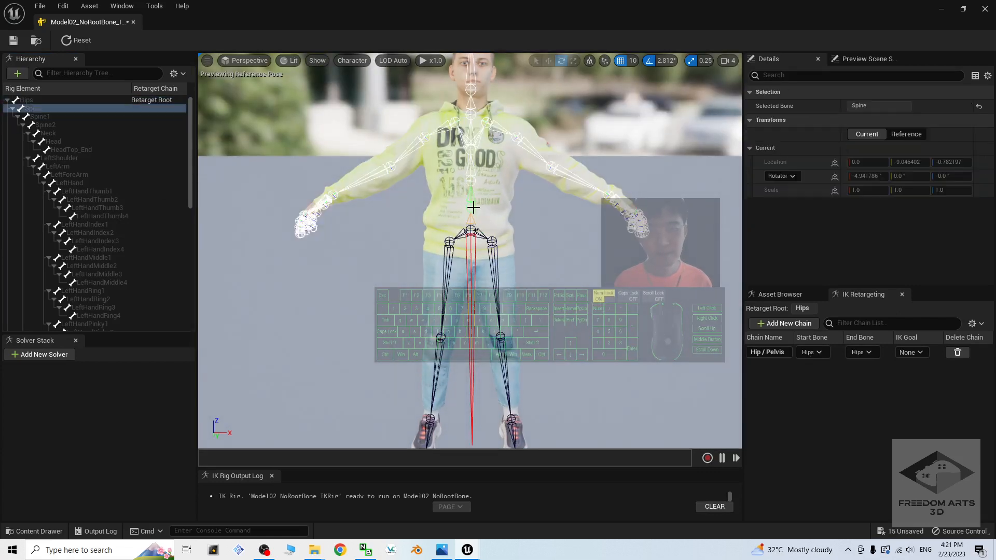
pyautogui.keyDown('ctrl'); pyautogui.click(472, 188); pyautogui.keyUp('ctrl')
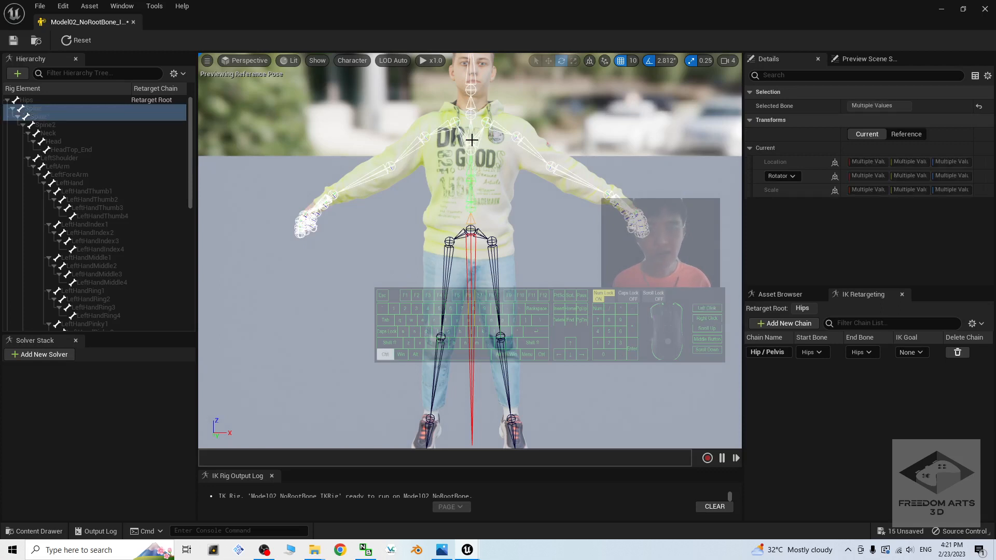
pyautogui.keyDown('ctrl'); pyautogui.click(471, 158); pyautogui.keyUp('ctrl')
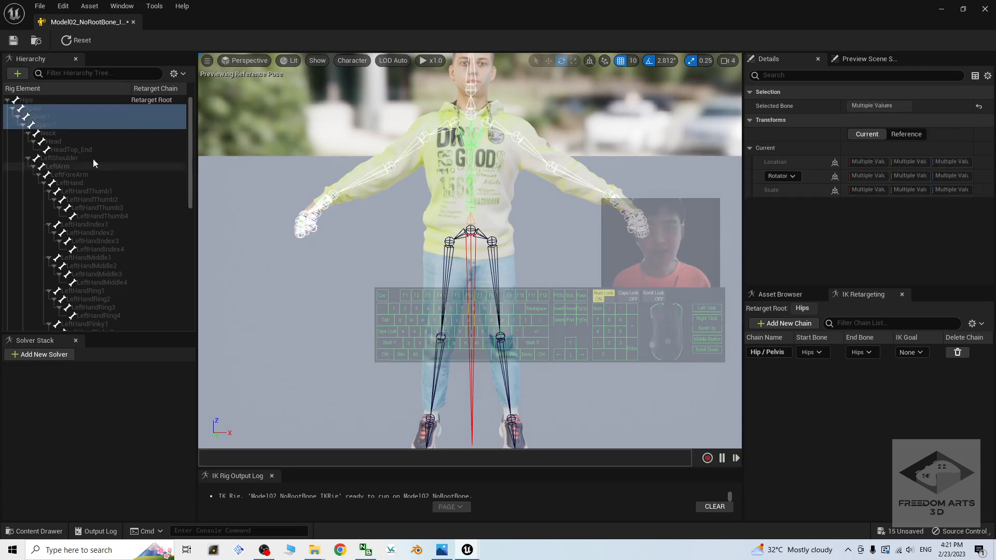
pyautogui.rightClick(46, 118)
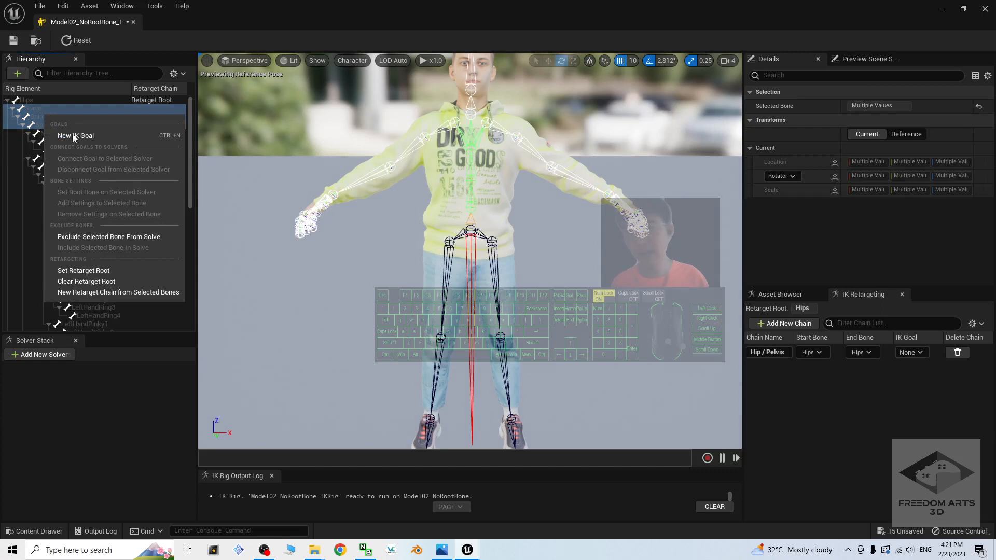
pyautogui.click(94, 293)
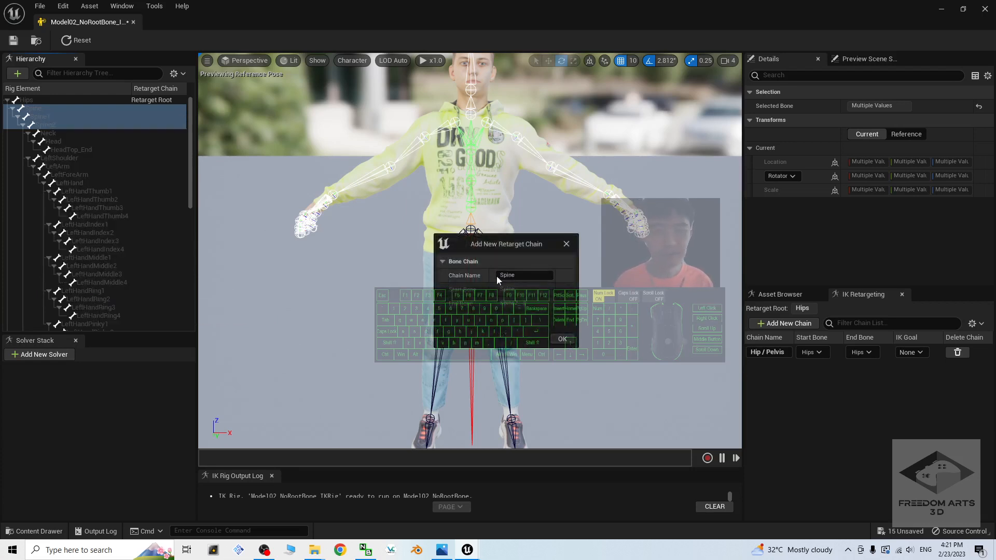
pyautogui.click(562, 339)
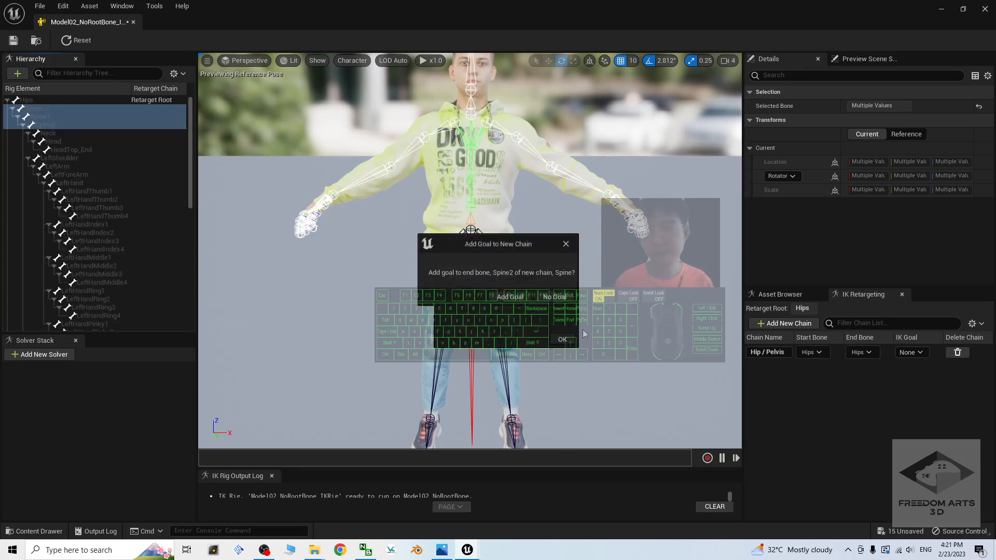
pyautogui.click(565, 300)
# Create a retarget chain named Head from the Neck and Head bones, without a goal
pyautogui.scroll(-5, 493, 181)
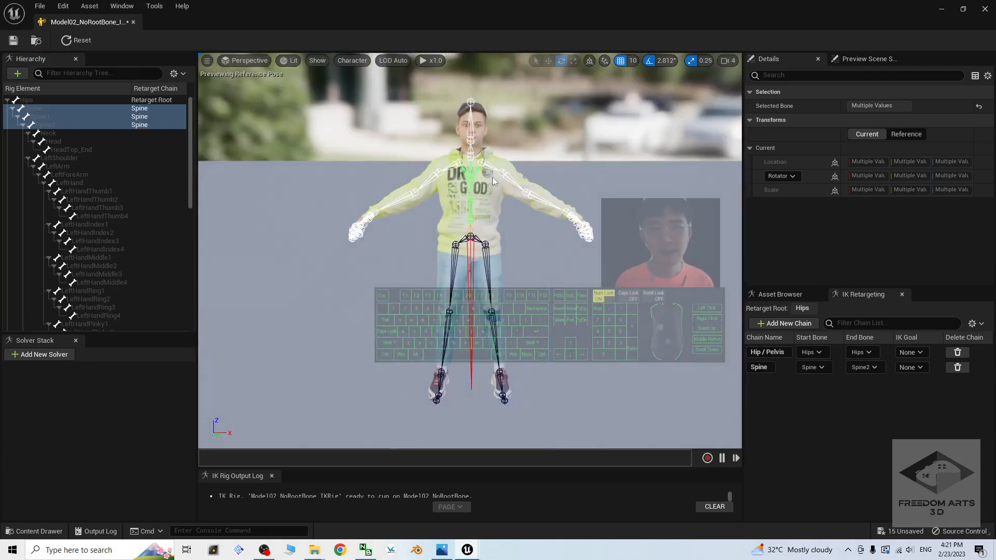
pyautogui.click(471, 148)
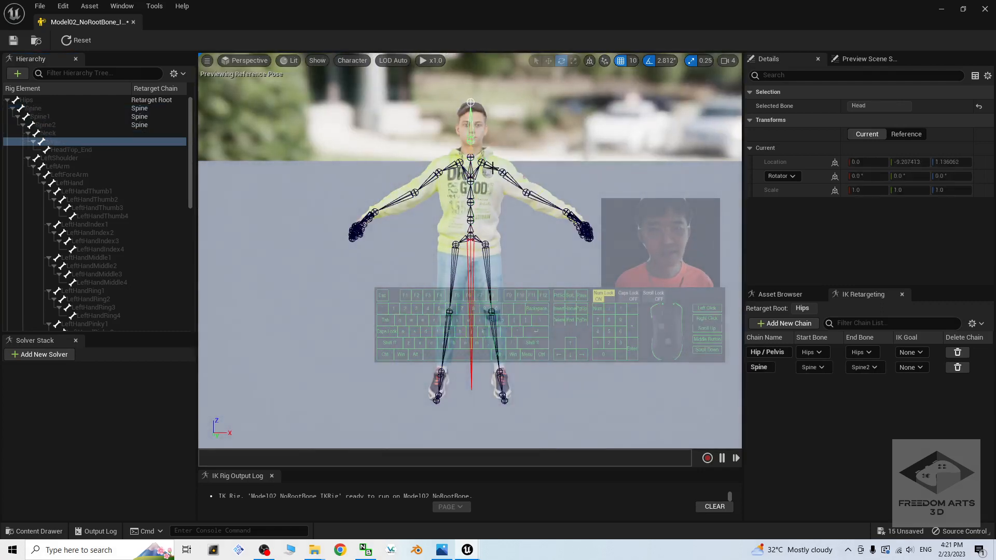
pyautogui.click(471, 154)
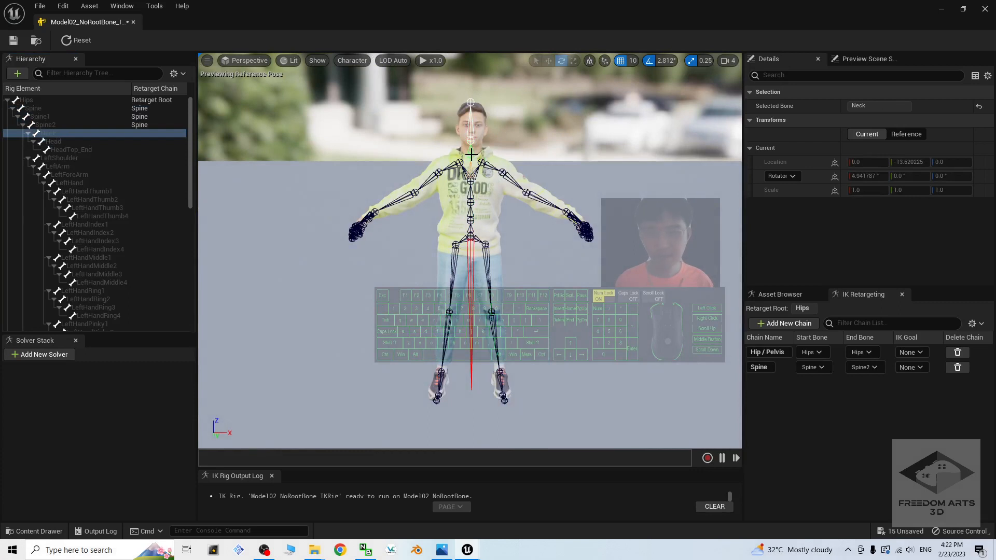
pyautogui.keyDown('ctrl'); pyautogui.click(470, 137); pyautogui.keyUp('ctrl')
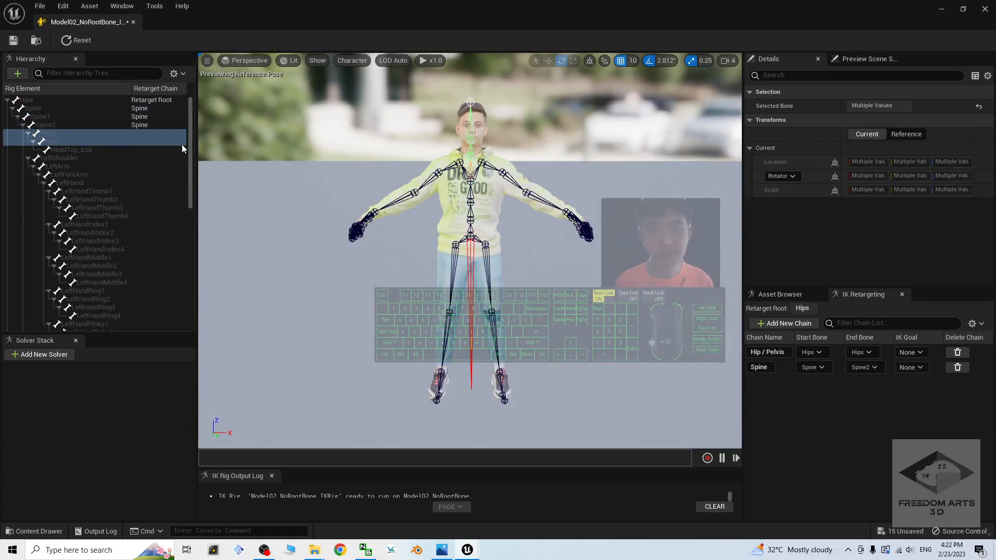
pyautogui.rightClick(57, 133)
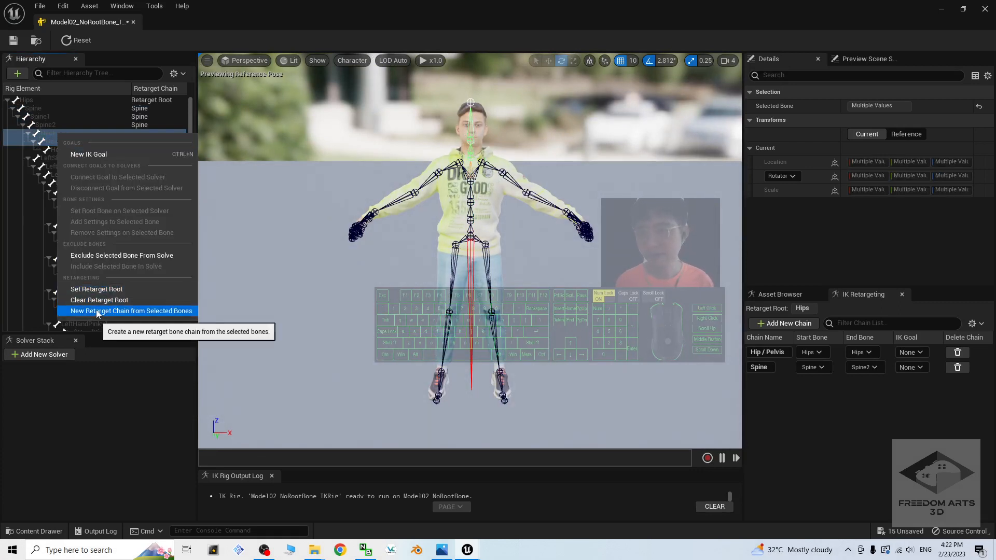
pyautogui.click(129, 311)
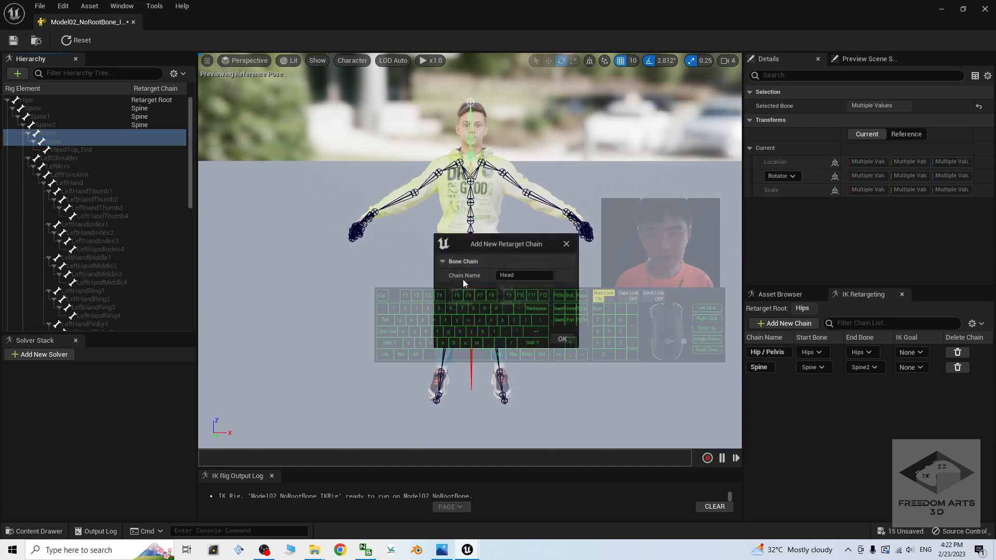
pyautogui.click(561, 340)
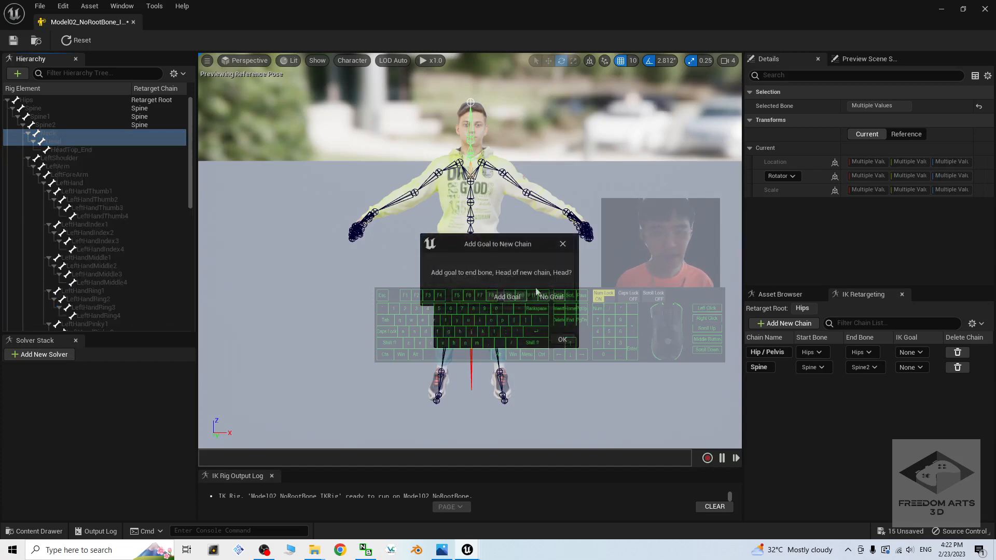
pyautogui.click(552, 297)
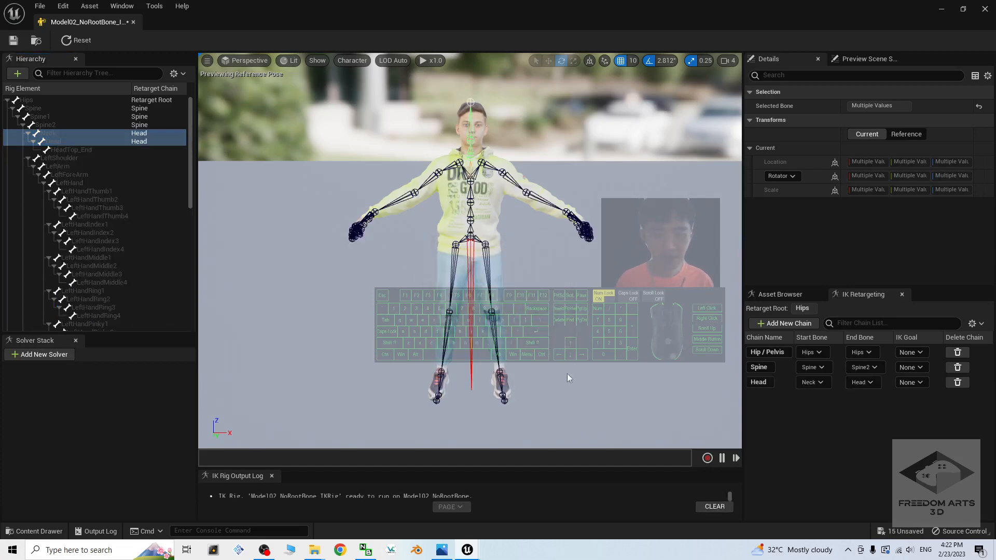
pyautogui.click(270, 554)
pyautogui.click(623, 97)
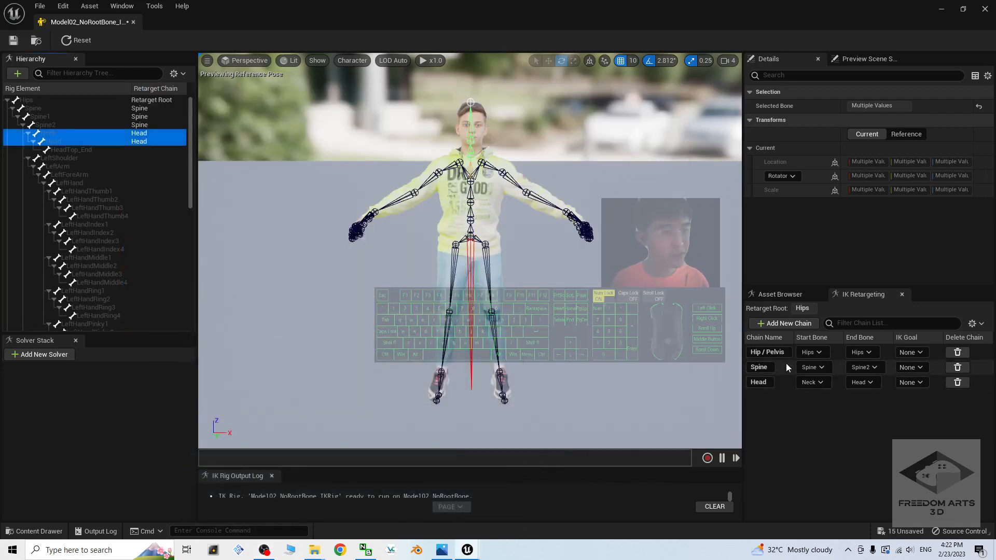
pyautogui.click(778, 383)
# Create a retarget chain named RightArm from the RightShoulder, RightArm, RightForeArm and RightHand bones, without a goal
pyautogui.scroll(3, 470, 251)
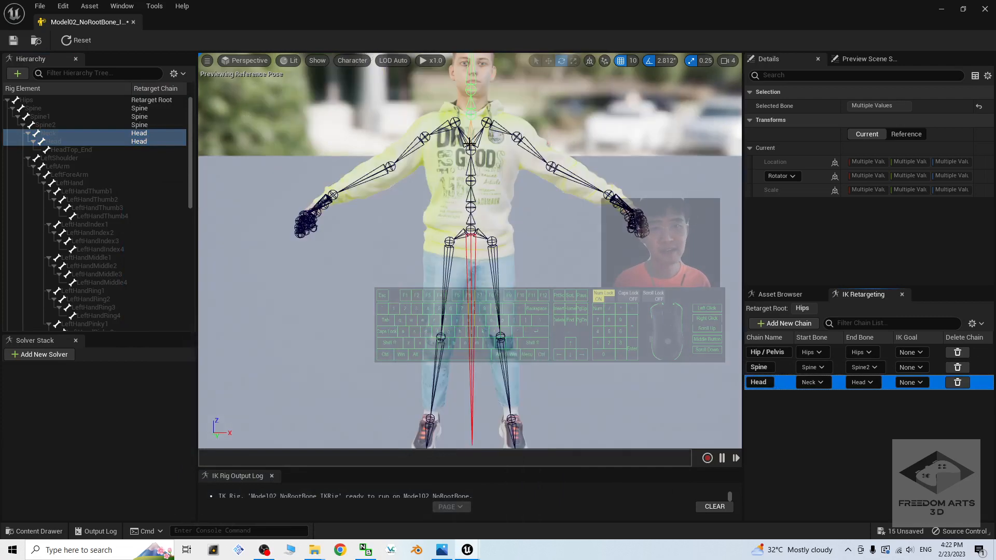
pyautogui.click(450, 131)
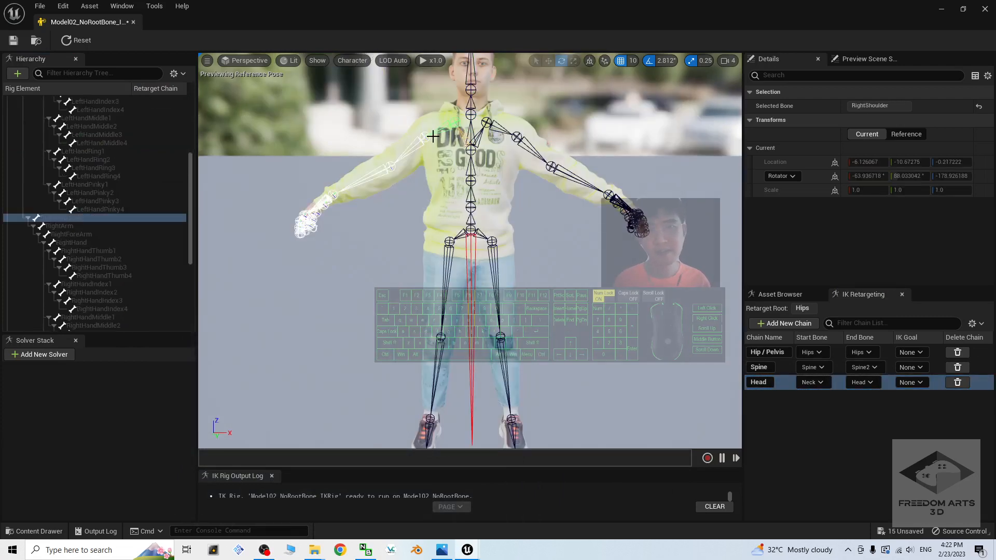
pyautogui.click(447, 132)
pyautogui.click(446, 132)
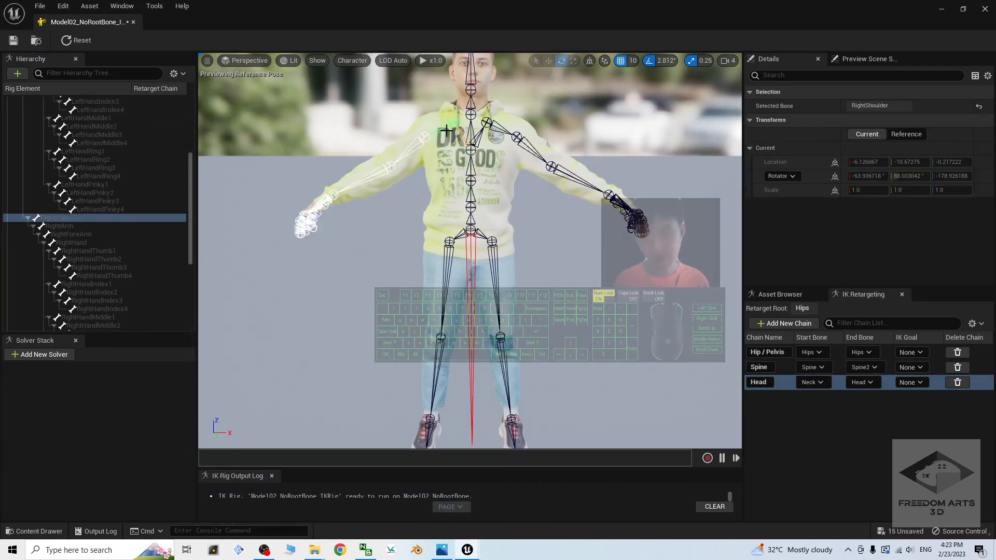
pyautogui.keyDown('ctrl'); pyautogui.click(413, 147); pyautogui.keyUp('ctrl')
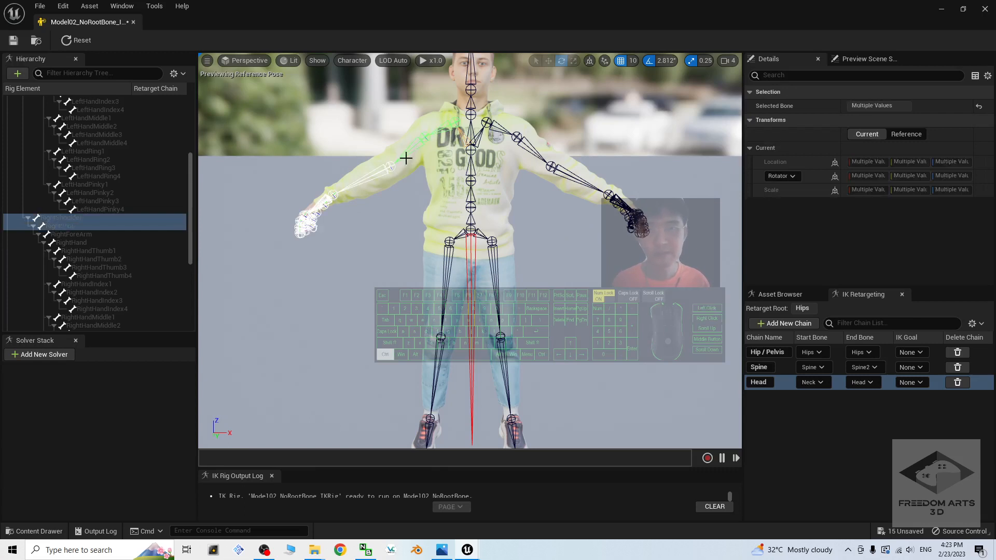
pyautogui.keyDown('ctrl'); pyautogui.click(339, 191); pyautogui.keyUp('ctrl')
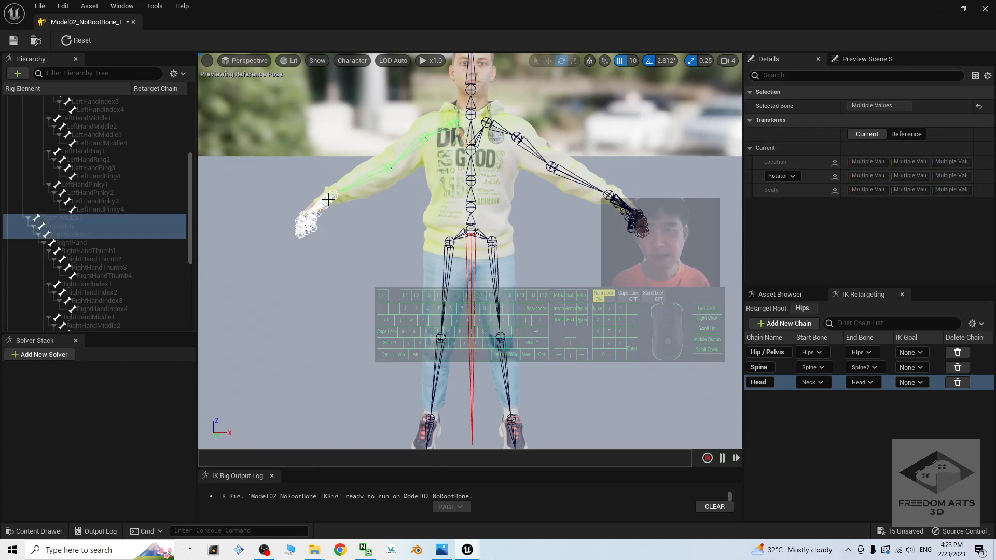
pyautogui.keyDown('ctrl'); pyautogui.click(76, 242); pyautogui.keyUp('ctrl')
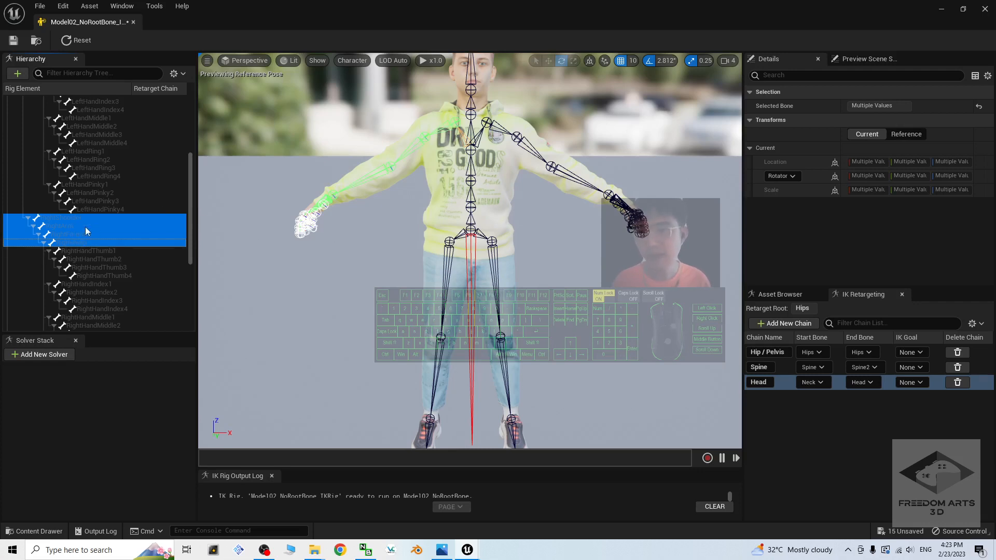
pyautogui.rightClick(86, 227)
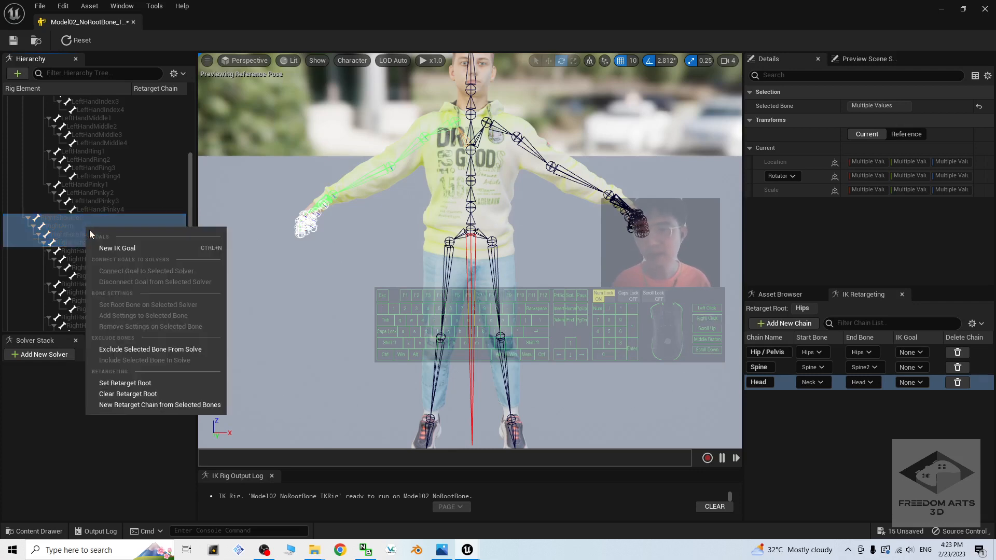
pyautogui.click(125, 409)
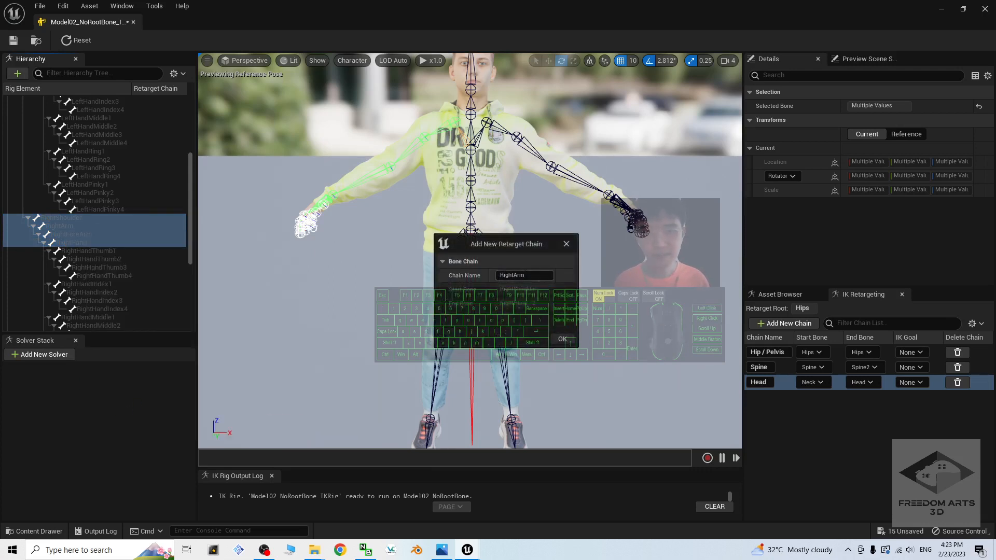
pyautogui.click(561, 339)
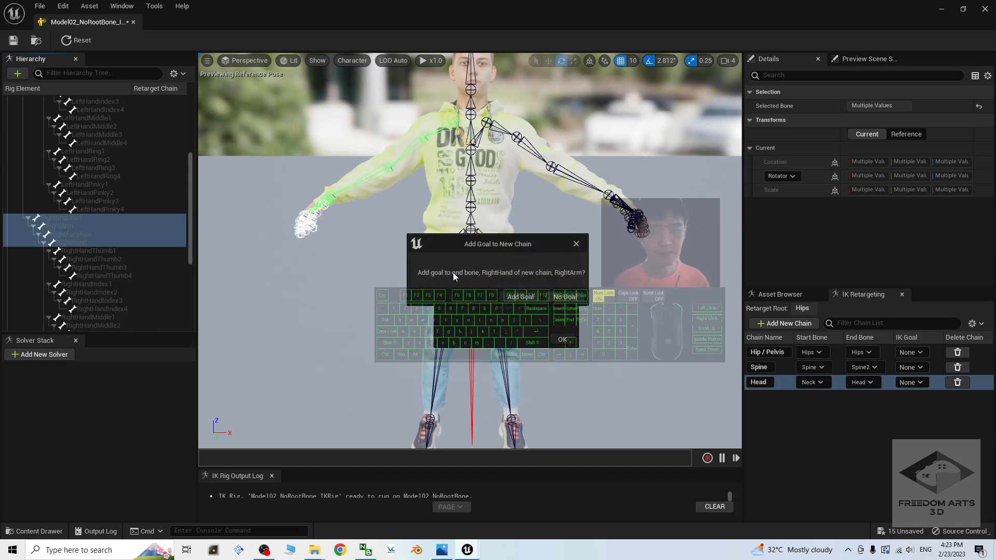
pyautogui.click(564, 296)
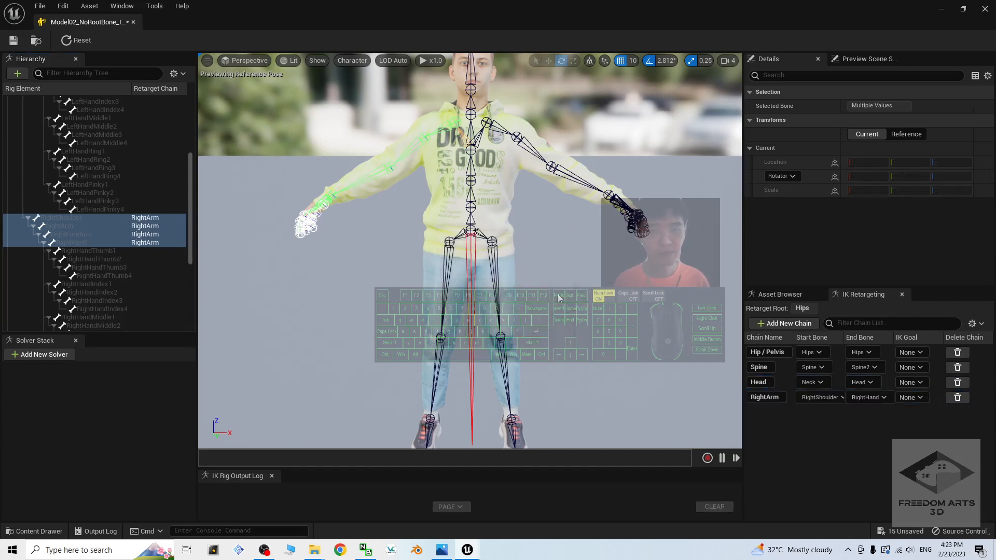
# Create a retarget chain named LeftArm from the LeftShoulder, LeftArm, LeftForeArm and LeftHand bones, without a goal
pyautogui.click(504, 132)
pyautogui.keyDown('ctrl'); pyautogui.click(551, 162); pyautogui.keyUp('ctrl')
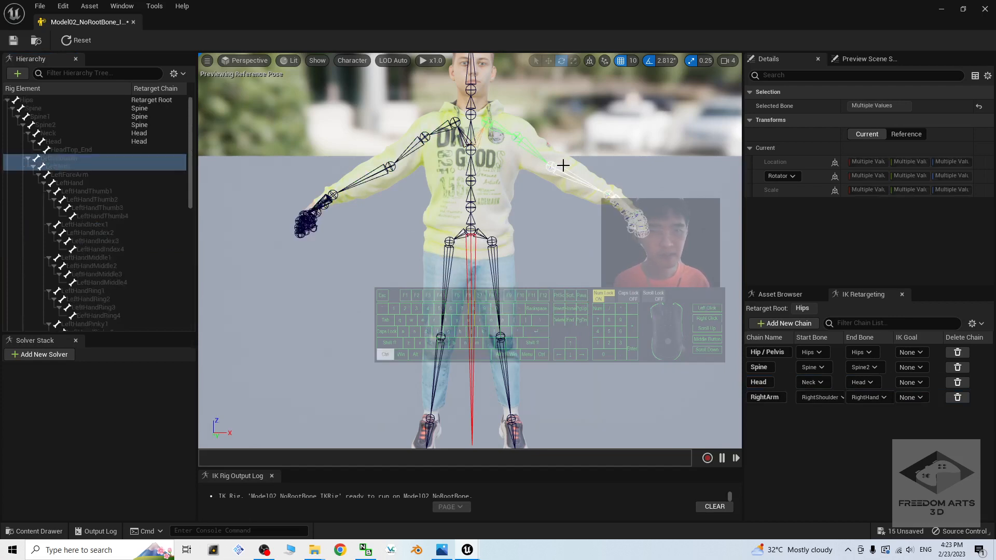
pyautogui.keyDown('ctrl'); pyautogui.click(573, 173); pyautogui.keyUp('ctrl')
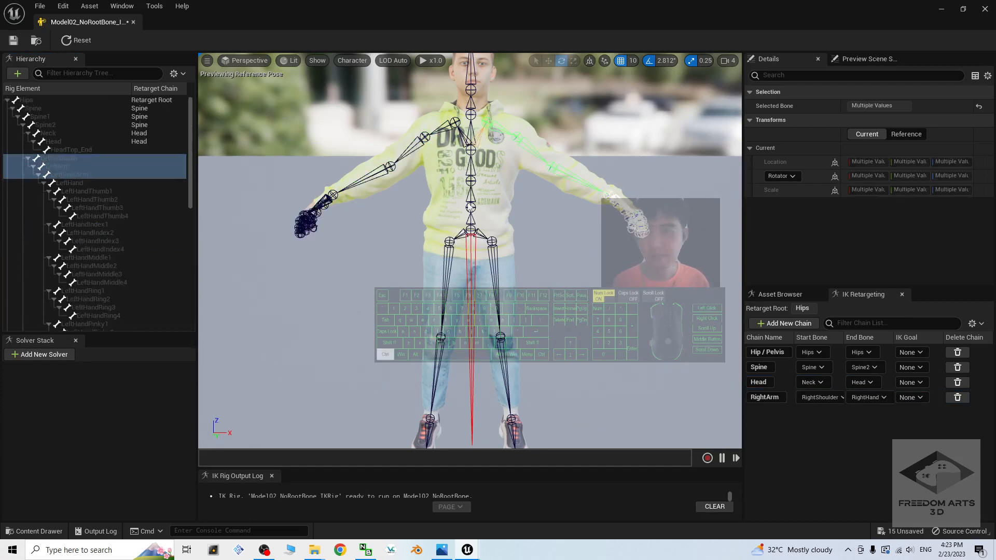
pyautogui.keyDown('ctrl'); pyautogui.click(76, 184); pyautogui.keyUp('ctrl')
pyautogui.rightClick(91, 168)
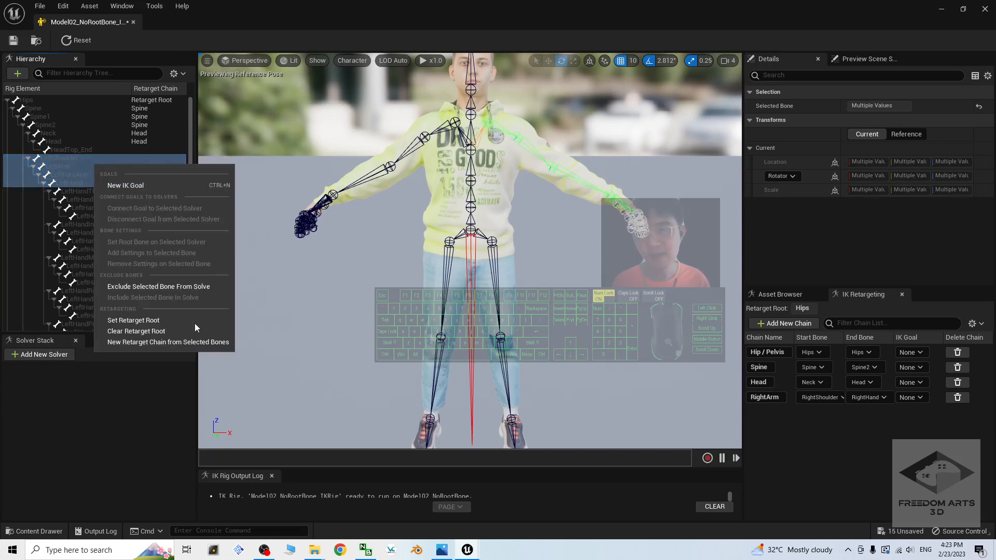
pyautogui.click(155, 342)
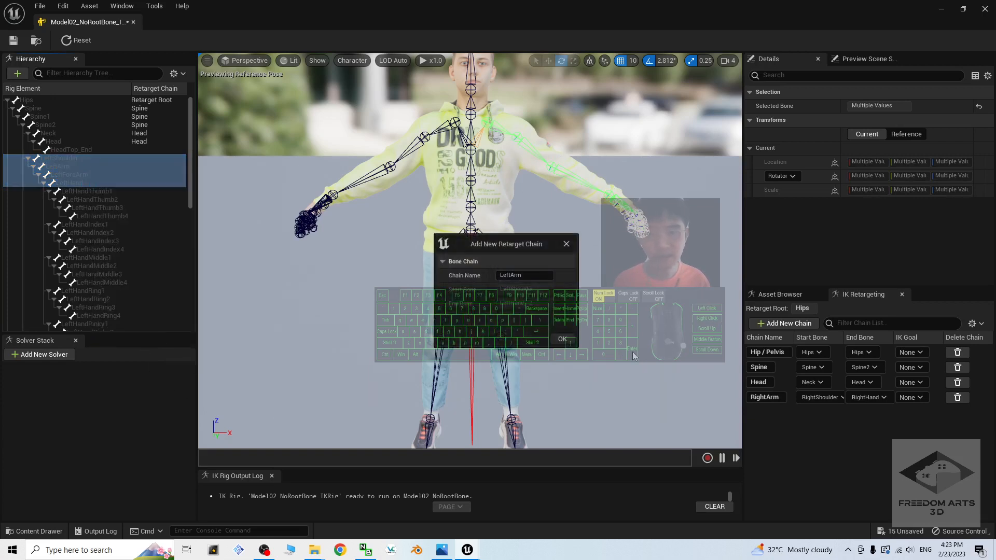
pyautogui.click(563, 339)
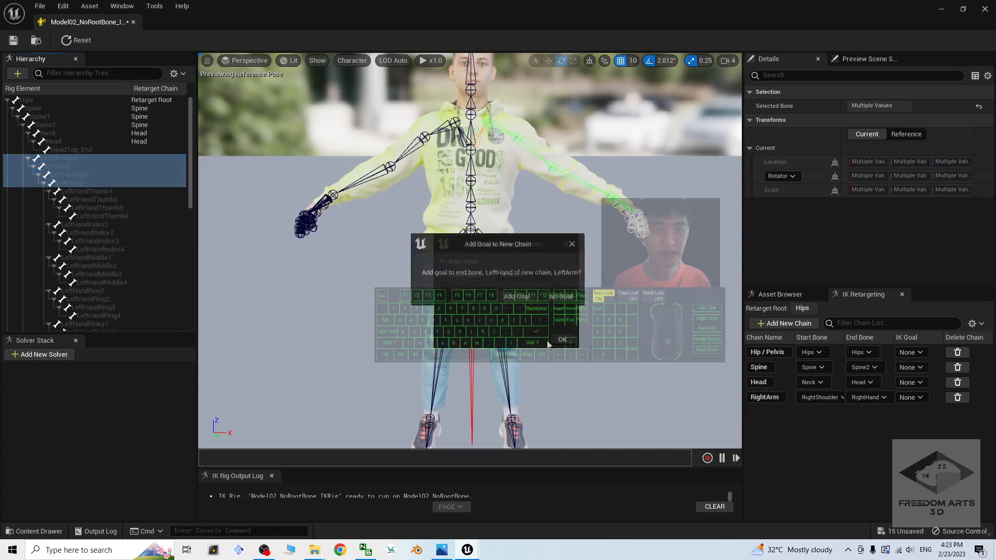
pyautogui.click(556, 300)
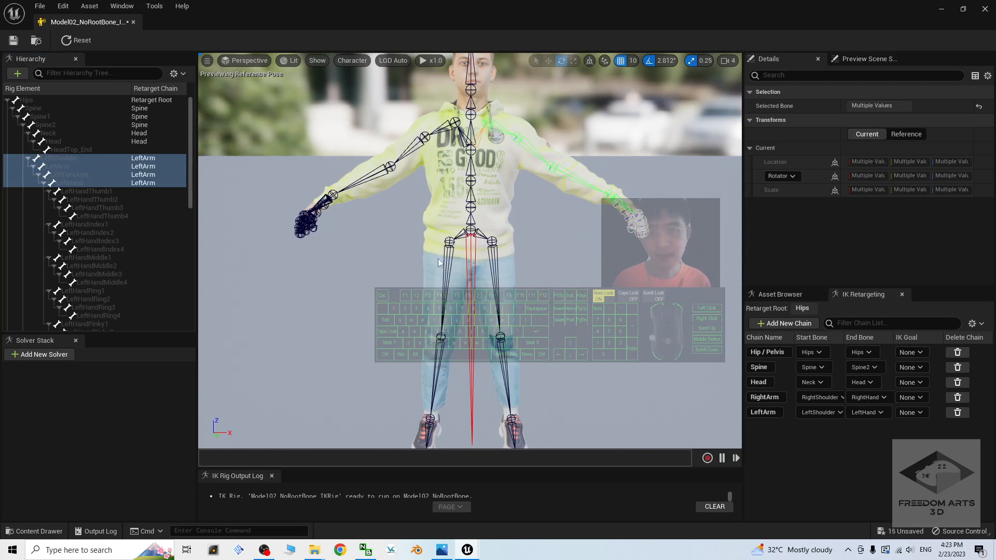
# Create a retarget chain named RightLeg from the RightUpLeg, RightLeg, RightFoot and RightToeBase bones, without a goal
pyautogui.scroll(-3, 438, 262)
pyautogui.click(459, 250)
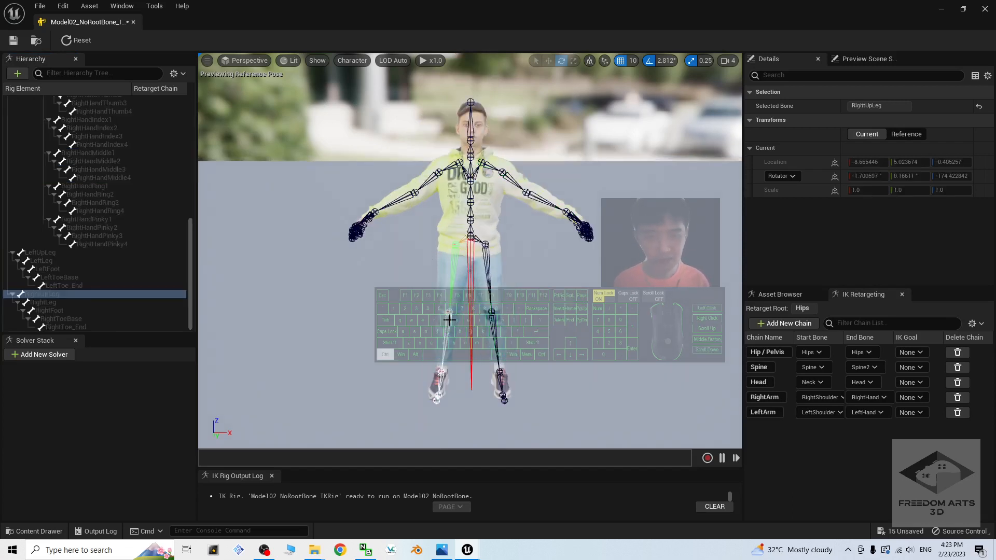
pyautogui.keyDown('ctrl'); pyautogui.click(442, 366); pyautogui.keyUp('ctrl')
pyautogui.keyDown('ctrl'); pyautogui.click(437, 396); pyautogui.keyUp('ctrl')
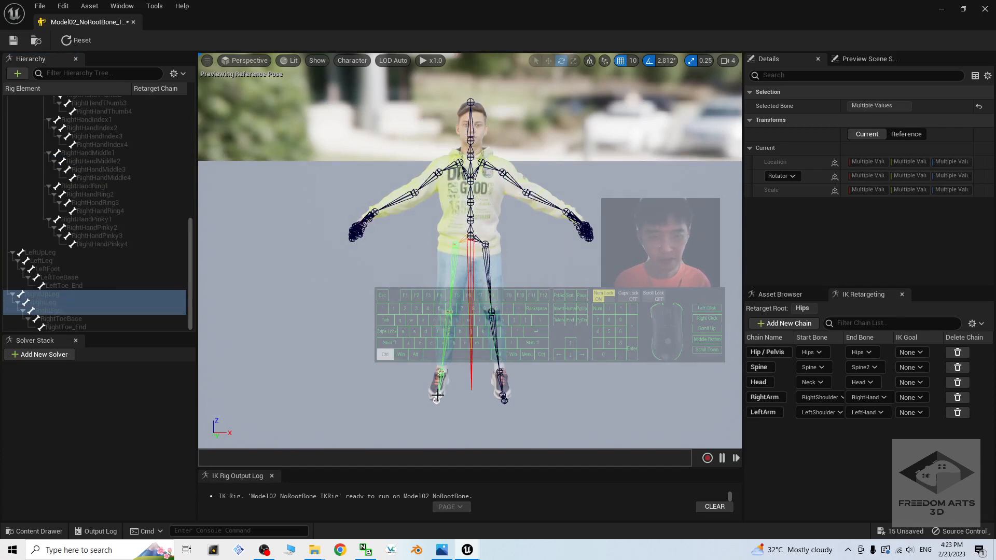
pyautogui.keyDown('ctrl'); pyautogui.click(437, 400); pyautogui.keyUp('ctrl')
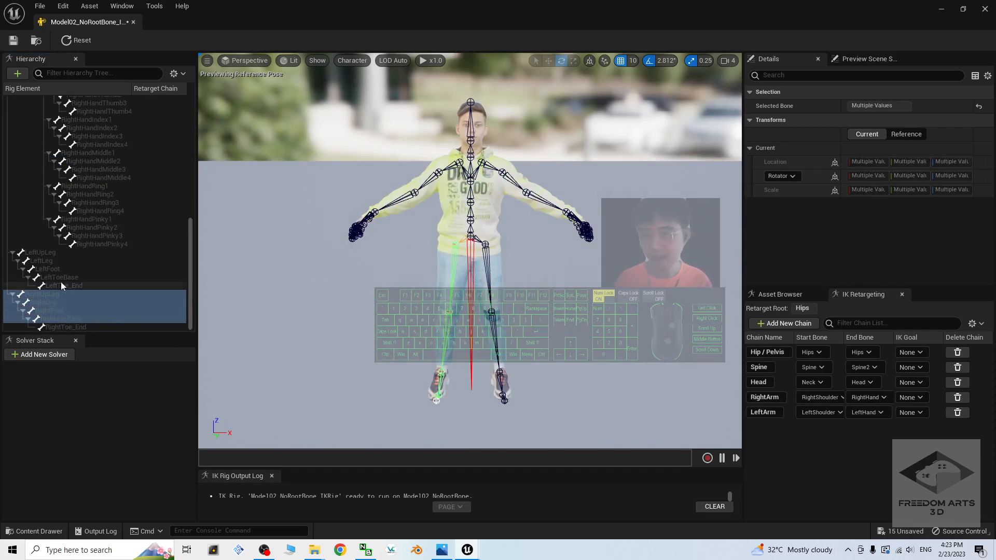
pyautogui.rightClick(77, 300)
pyautogui.click(119, 478)
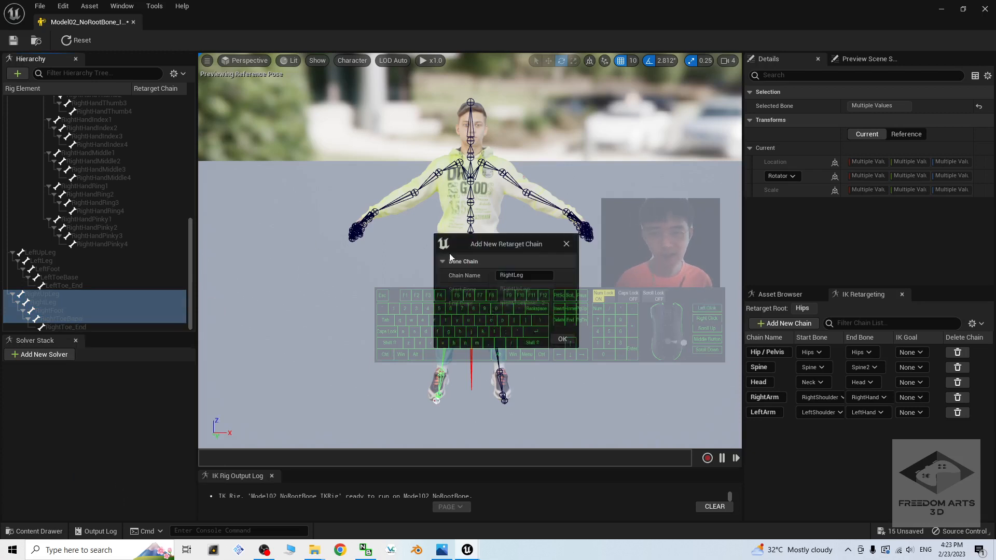
pyautogui.click(562, 338)
pyautogui.click(569, 296)
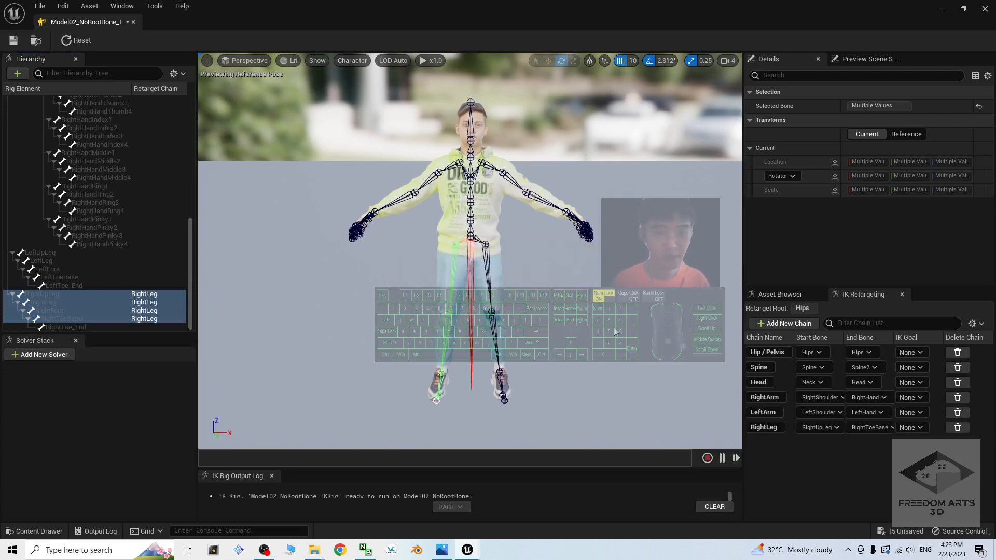
# Create a retarget chain named LeftLeg from the LeftUpLeg, LeftLeg, LeftFoot and LeftToeBase bones, without a goal
pyautogui.click(485, 251)
pyautogui.keyDown('ctrl'); pyautogui.click(494, 339); pyautogui.keyUp('ctrl')
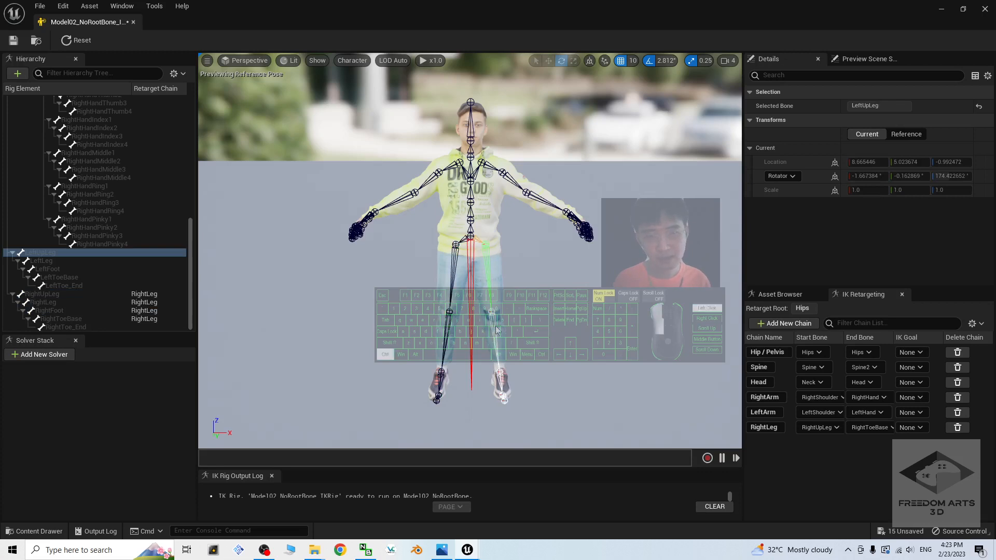
pyautogui.keyDown('ctrl'); pyautogui.click(499, 378); pyautogui.keyUp('ctrl')
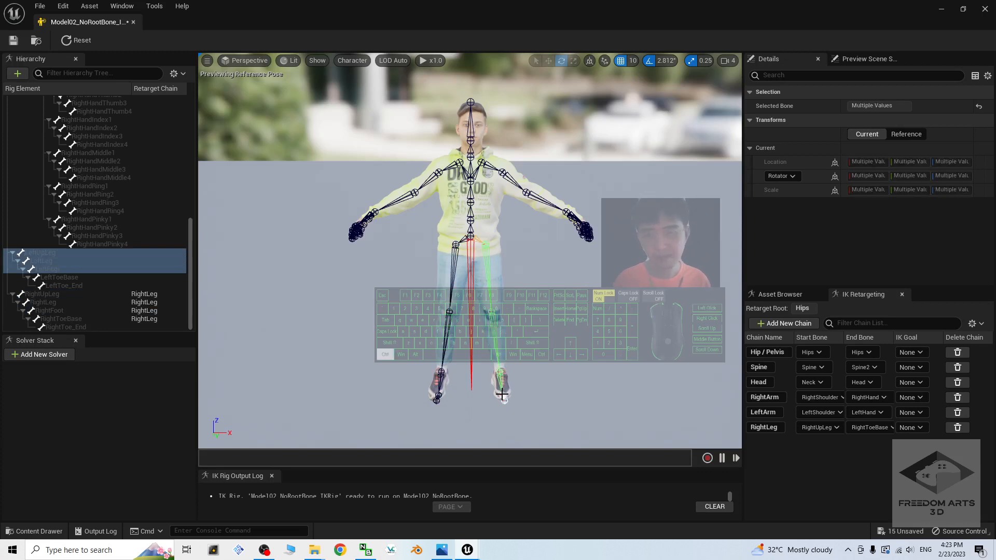
pyautogui.keyDown('ctrl'); pyautogui.click(501, 395); pyautogui.keyUp('ctrl')
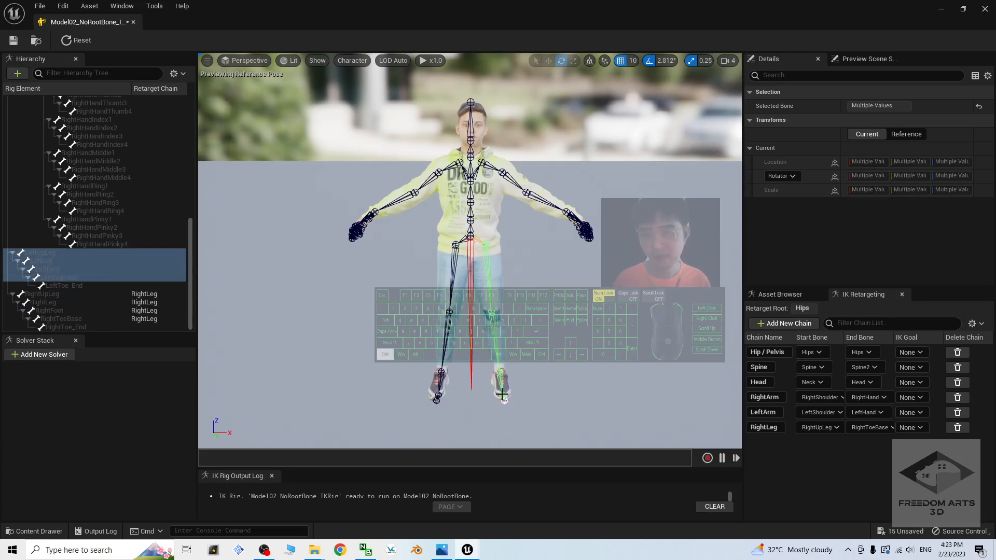
pyautogui.rightClick(73, 267)
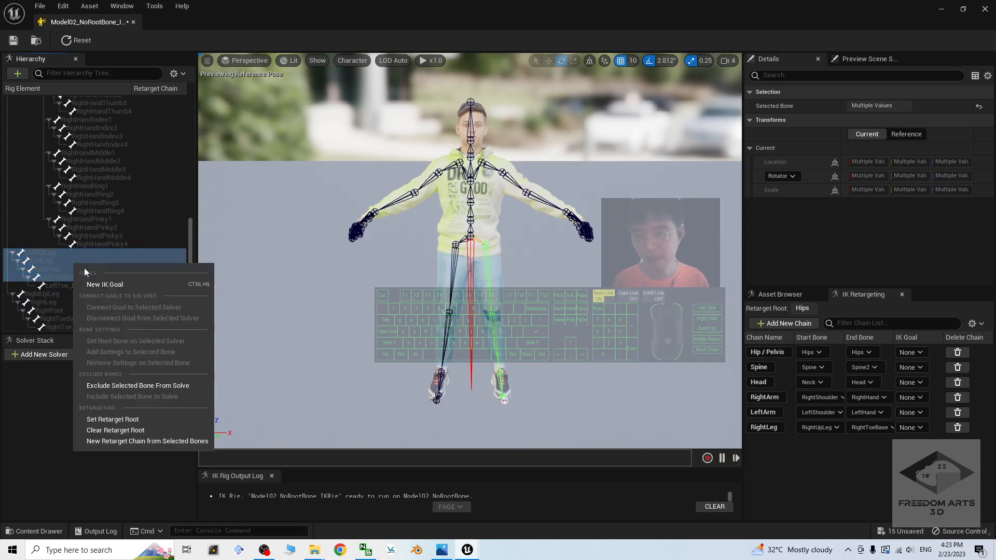
pyautogui.click(121, 441)
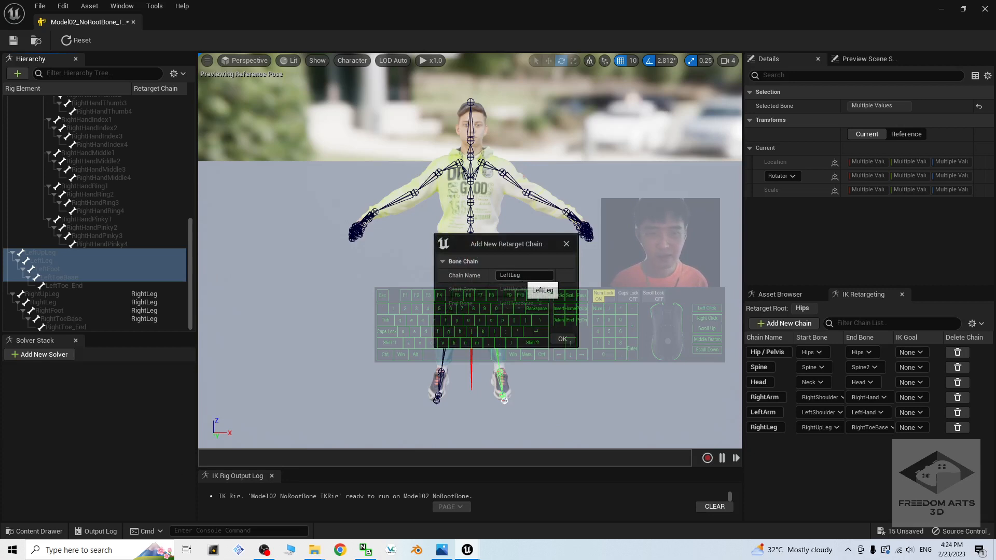
pyautogui.click(562, 338)
pyautogui.click(565, 298)
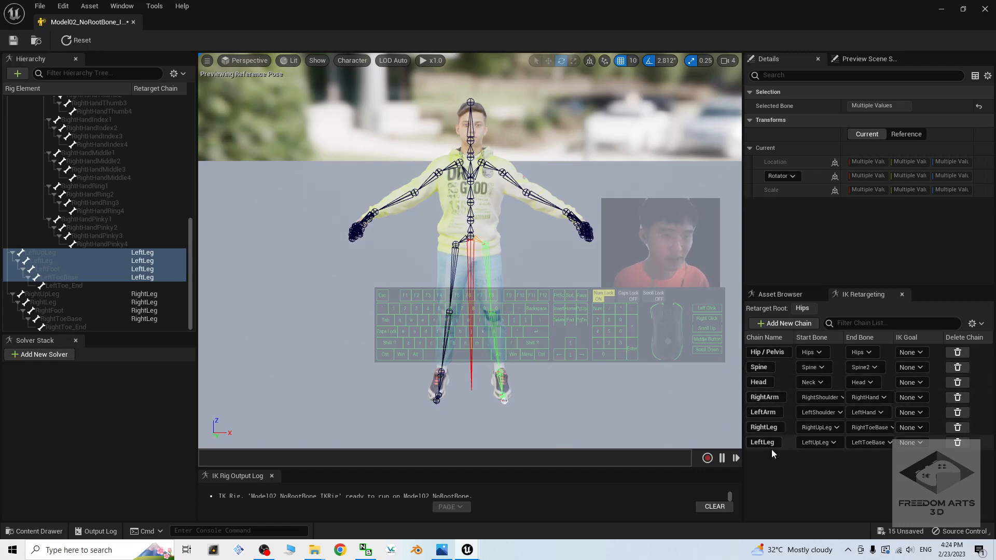
# Examine the thumb and index finger bones of the model's left hand, then clear the bone selection
pyautogui.scroll(2, 602, 193)
pyautogui.keyDown('alt'); pyautogui.moveTo(601, 193); pyautogui.dragTo(622, 195); pyautogui.keyUp('alt')
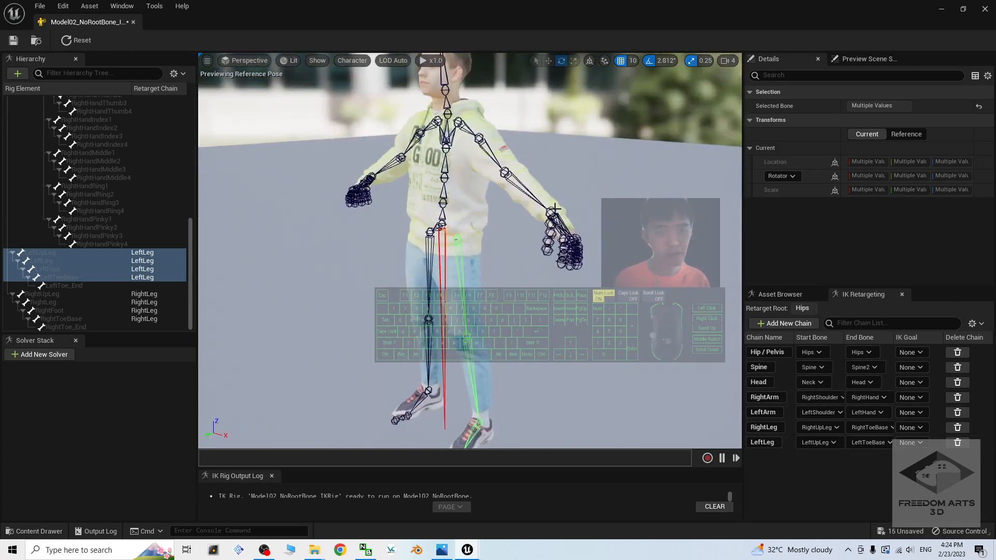
pyautogui.click(548, 224)
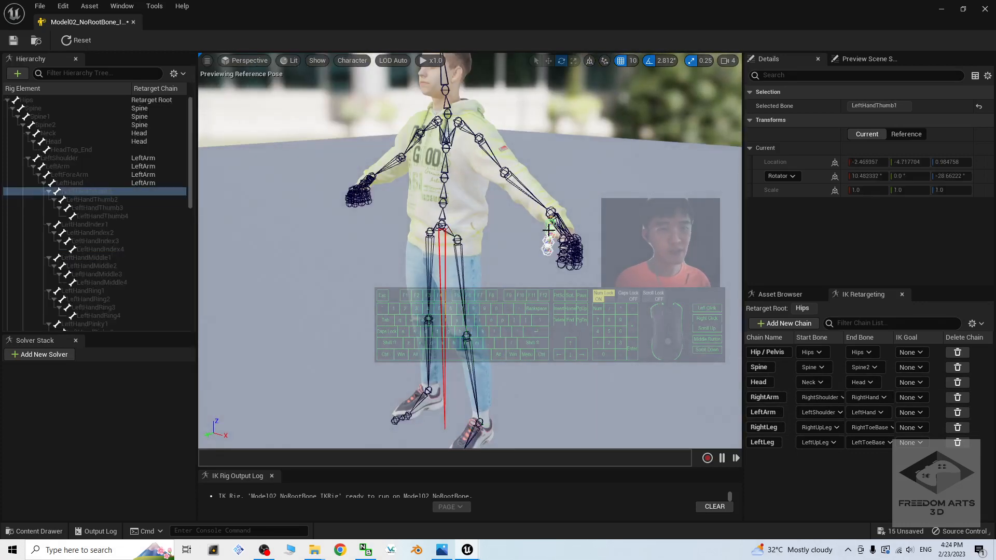
pyautogui.click(549, 241)
pyautogui.click(549, 247)
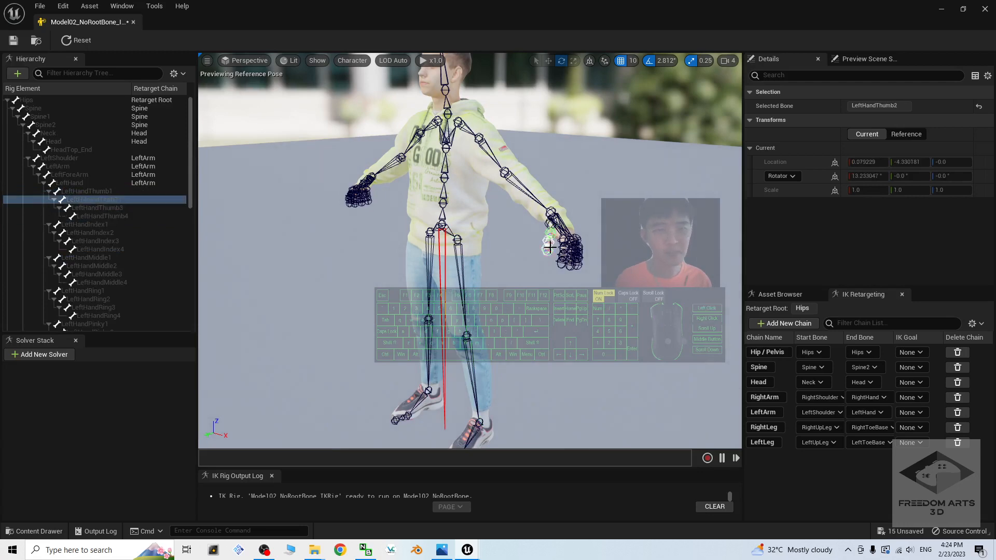
pyautogui.click(548, 250)
pyautogui.click(563, 241)
pyautogui.click(564, 249)
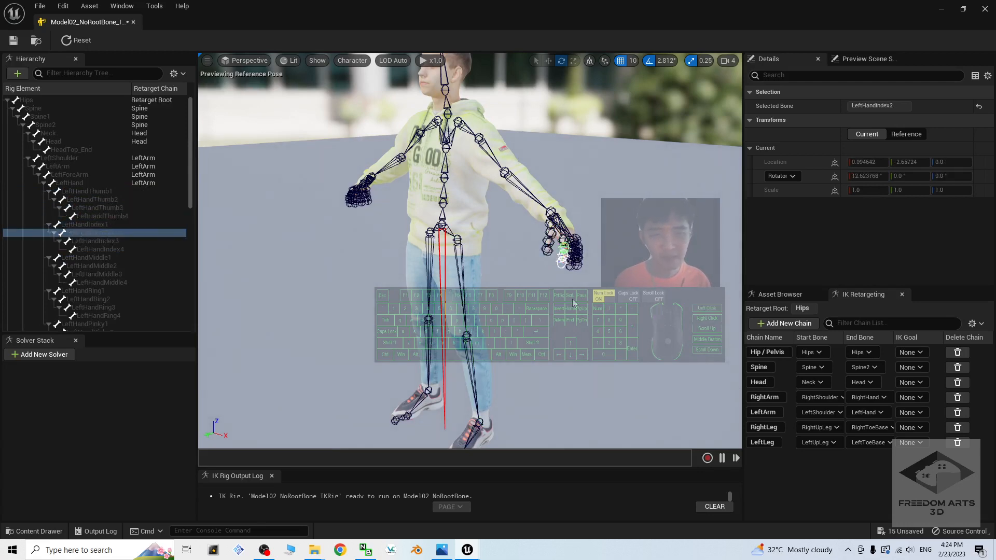
pyautogui.click(520, 318)
pyautogui.keyDown('alt'); pyautogui.moveTo(521, 318); pyautogui.dragTo(515, 316); pyautogui.keyUp('alt')
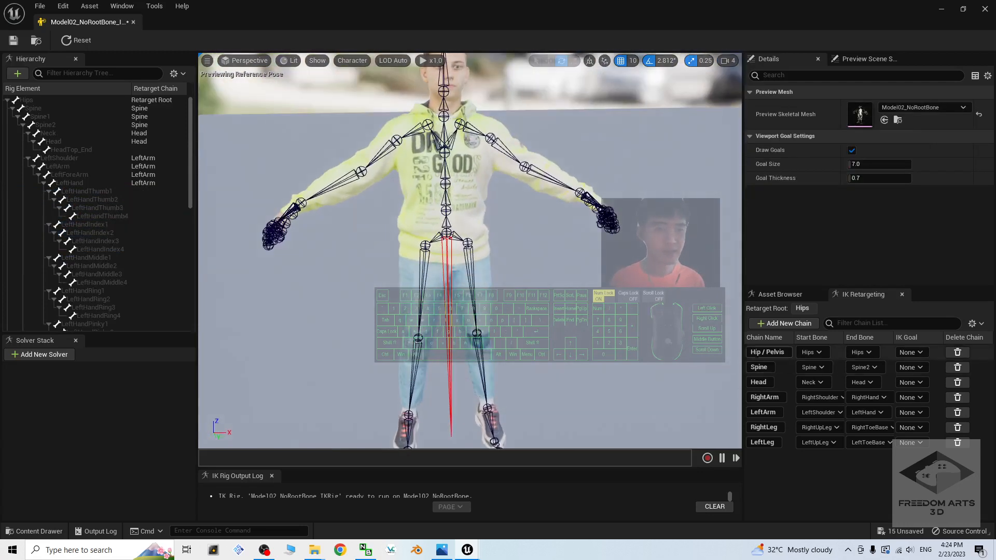
# Save the Model02_NoRootBone IK Rig and close its editor
pyautogui.scroll(-4, 431, 269)
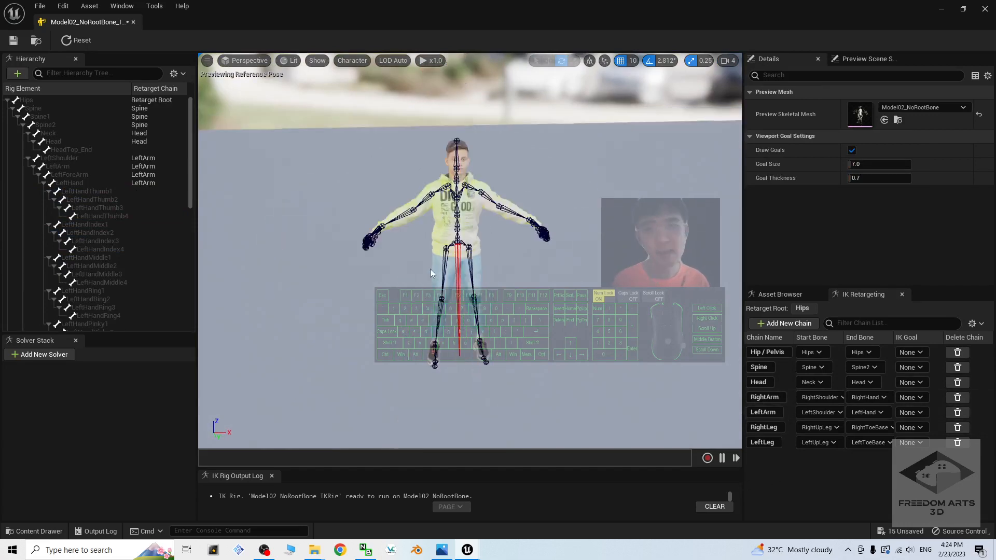
pyautogui.click(8, 42)
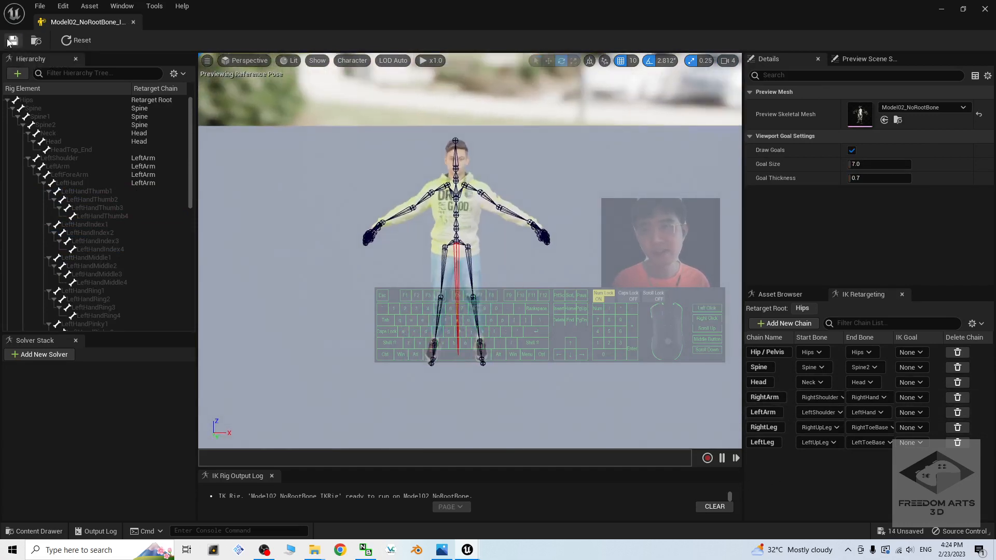
pyautogui.click(989, 8)
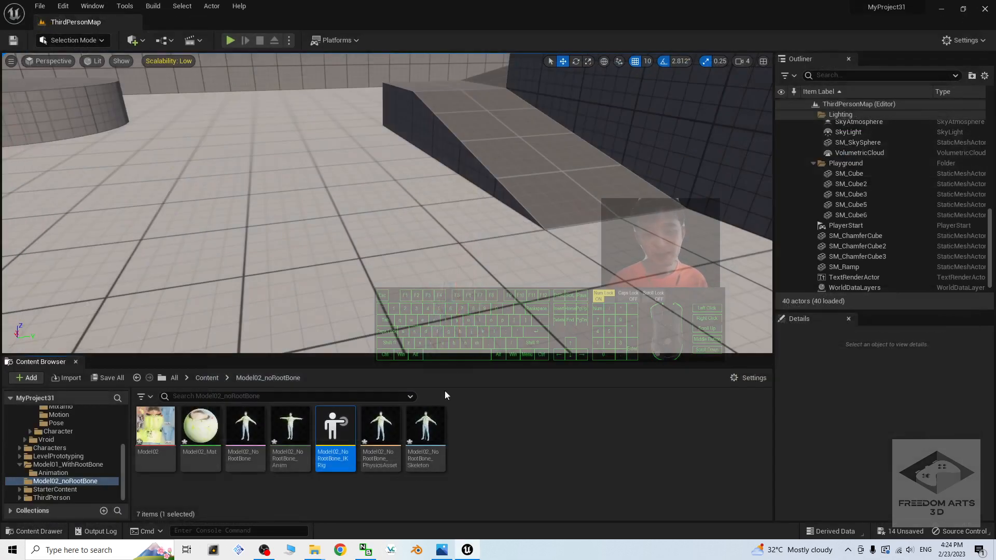
# Open the Model02_NoRootBone_Skeleton asset and show the retargeting options for each bone
pyautogui.doubleClick(437, 430)
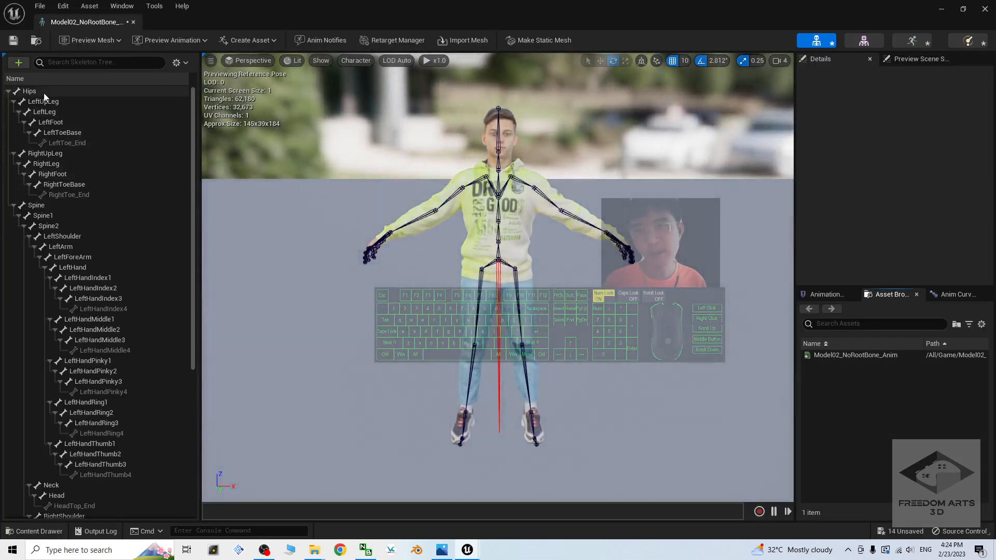
pyautogui.click(32, 92)
pyautogui.click(177, 63)
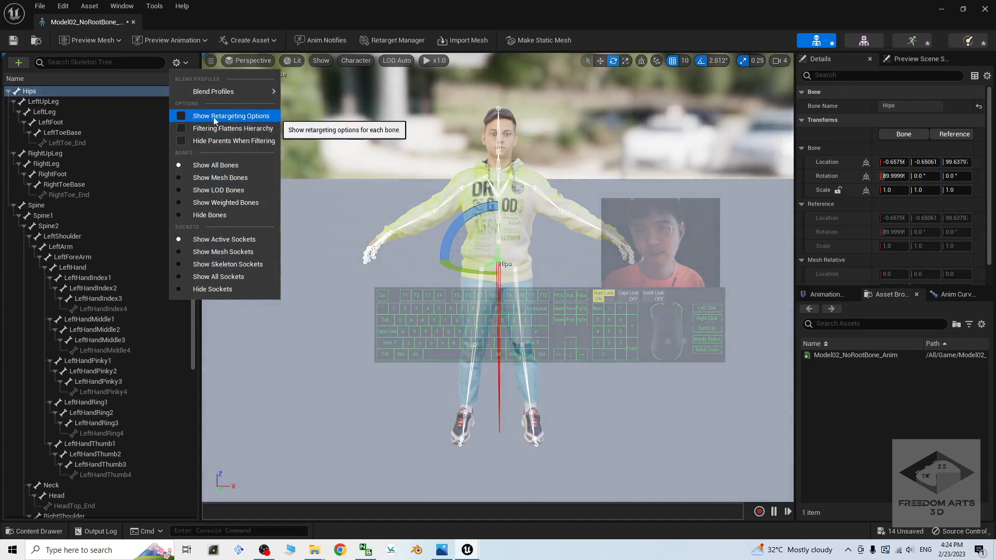
pyautogui.click(182, 116)
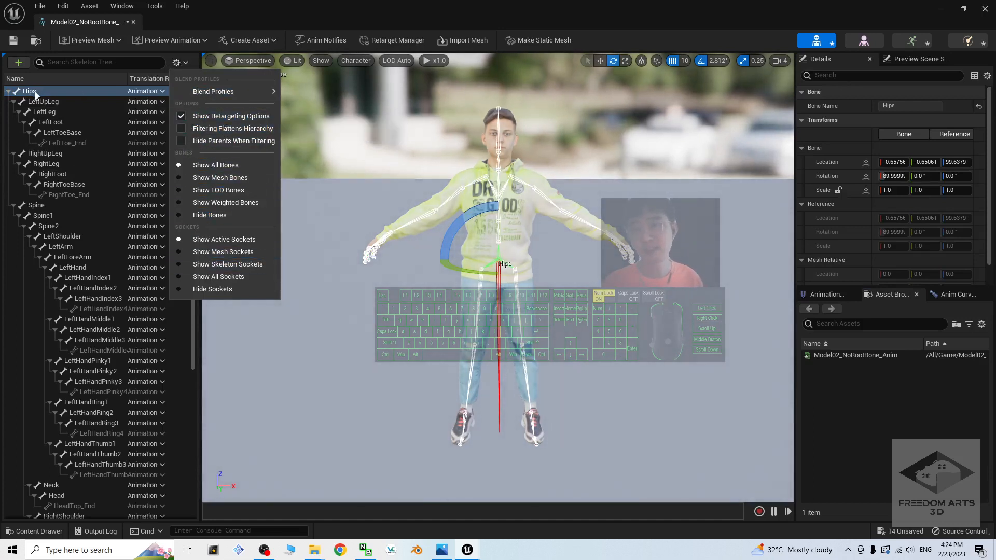
# Set the Hips bone's translation retargeting to Animation Scaled, then save the skeleton and close its editor
pyautogui.click(74, 93)
pyautogui.click(155, 92)
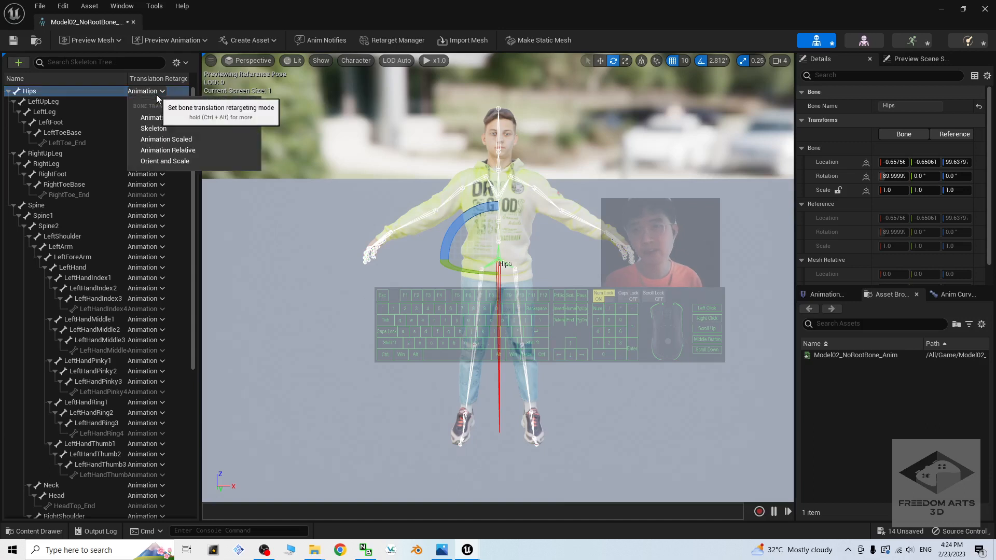
pyautogui.click(193, 141)
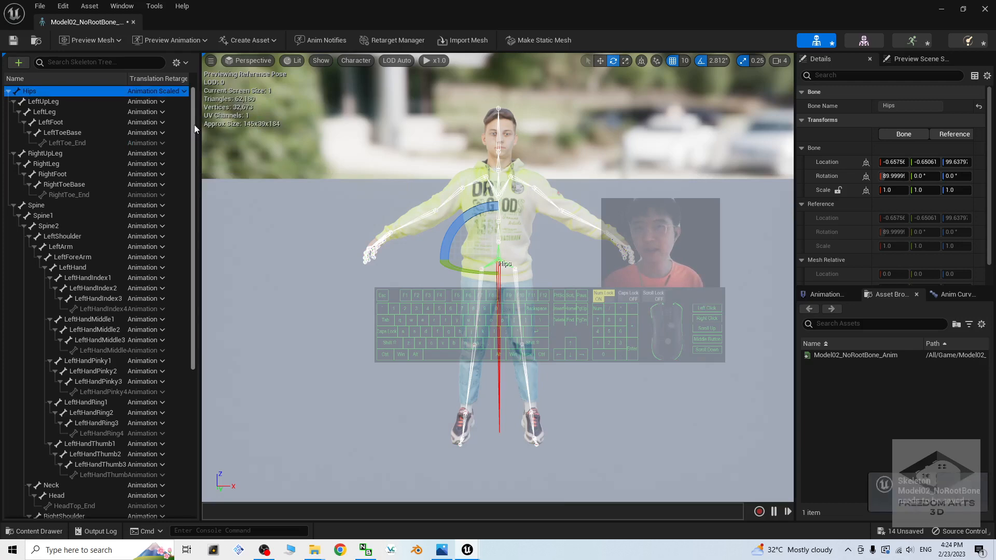
pyautogui.click(13, 40)
pyautogui.click(985, 9)
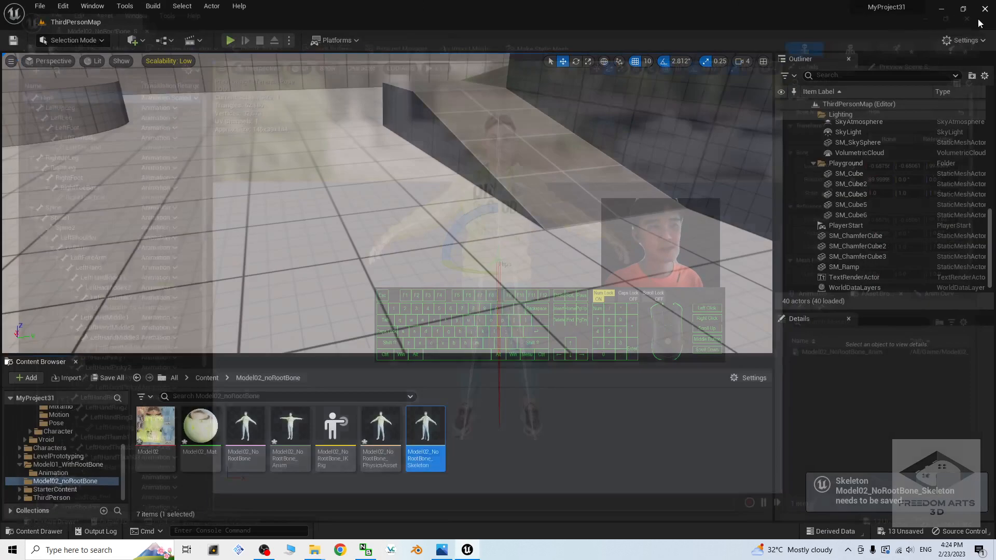
# Create an IK Retargeter named UE4Apose_to_Model02_IKRetargeter in the Model02_noRootBone folder, copying animation from UE4_Apose_IKRig_NoRootBone
pyautogui.click(514, 470)
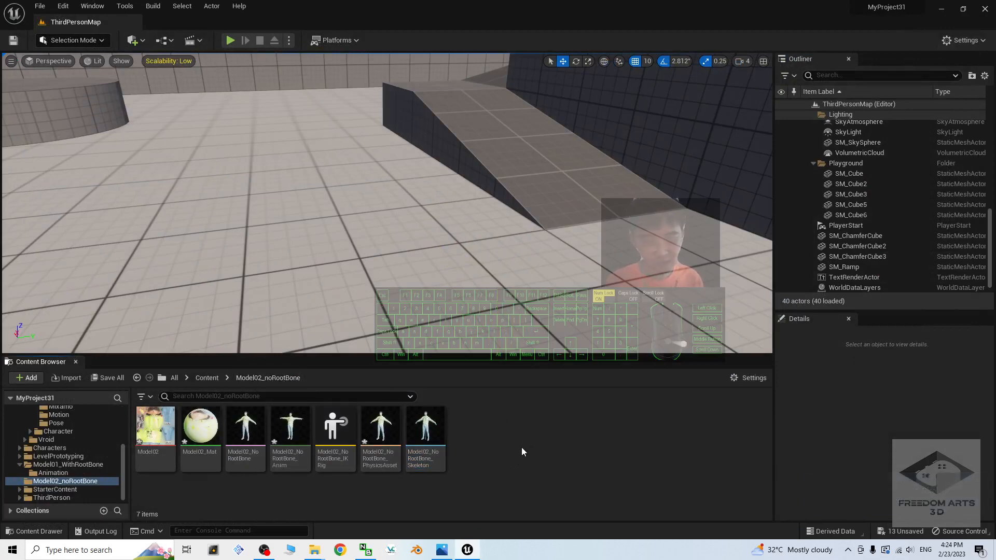
pyautogui.rightClick(479, 459)
pyautogui.moveTo(518, 268)
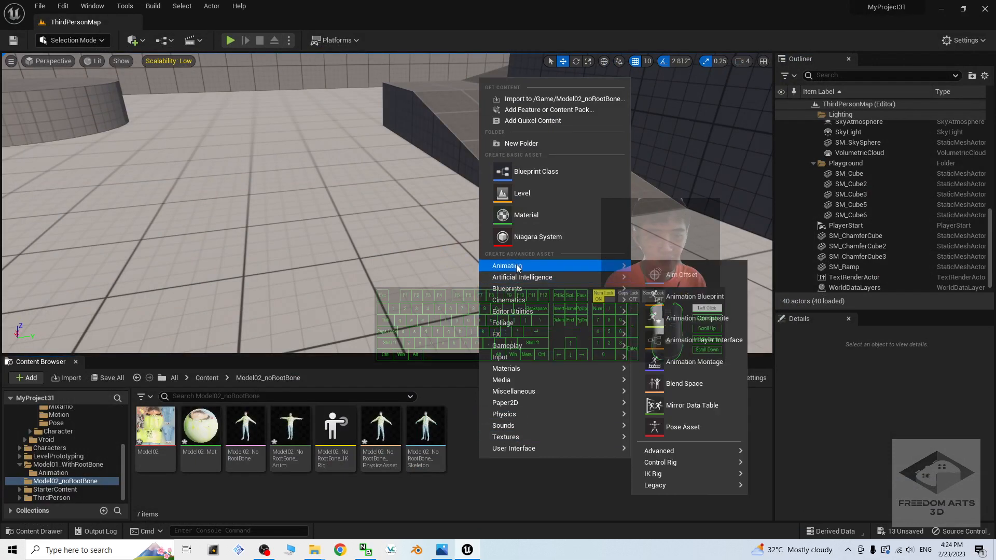
pyautogui.moveTo(674, 474)
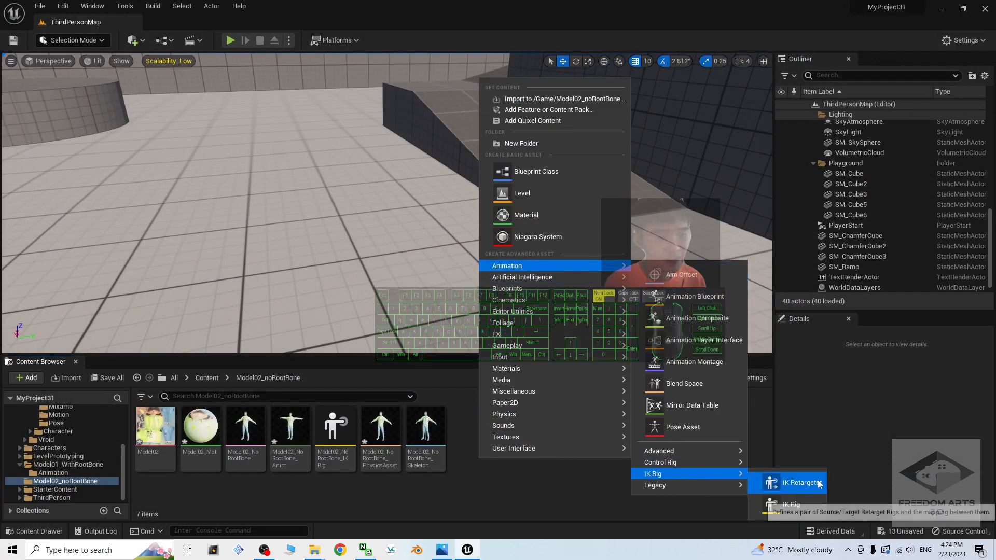
pyautogui.click(794, 485)
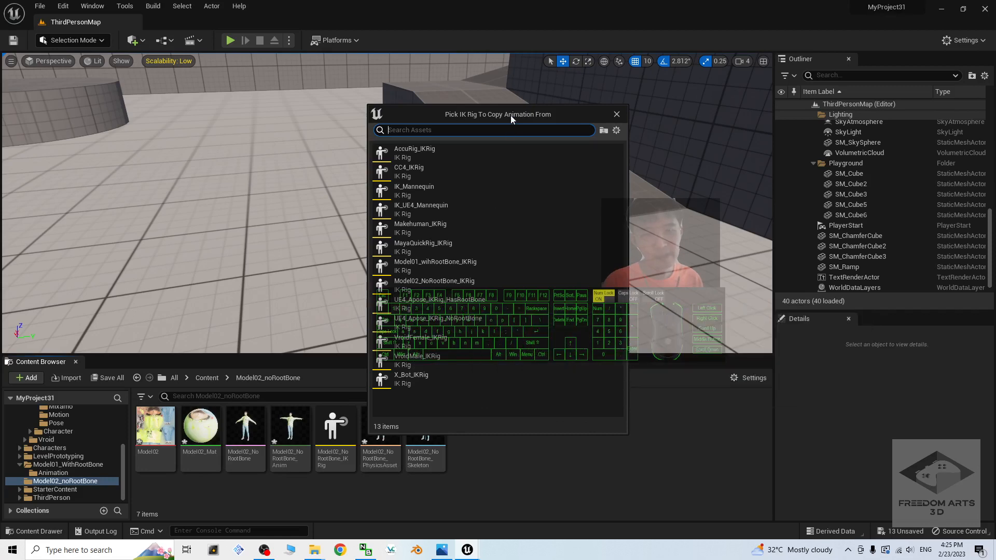
pyautogui.moveTo(510, 115); pyautogui.dragTo(607, 154)
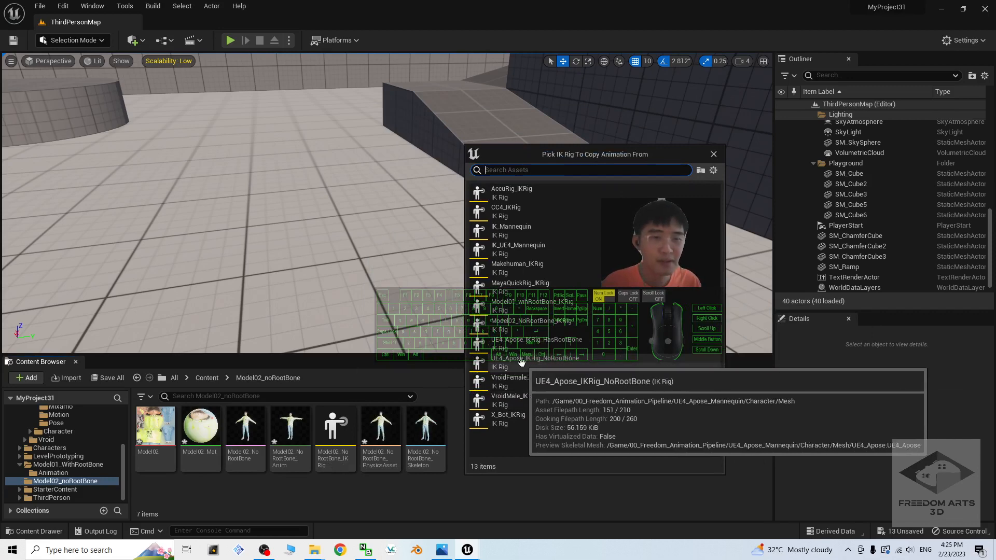
pyautogui.doubleClick(558, 365)
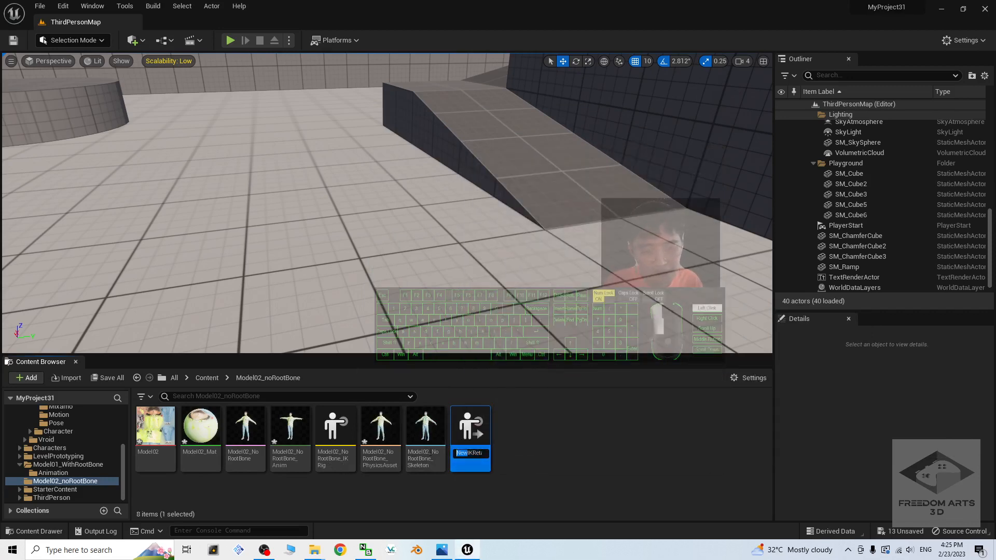
pyautogui.press('Delete')
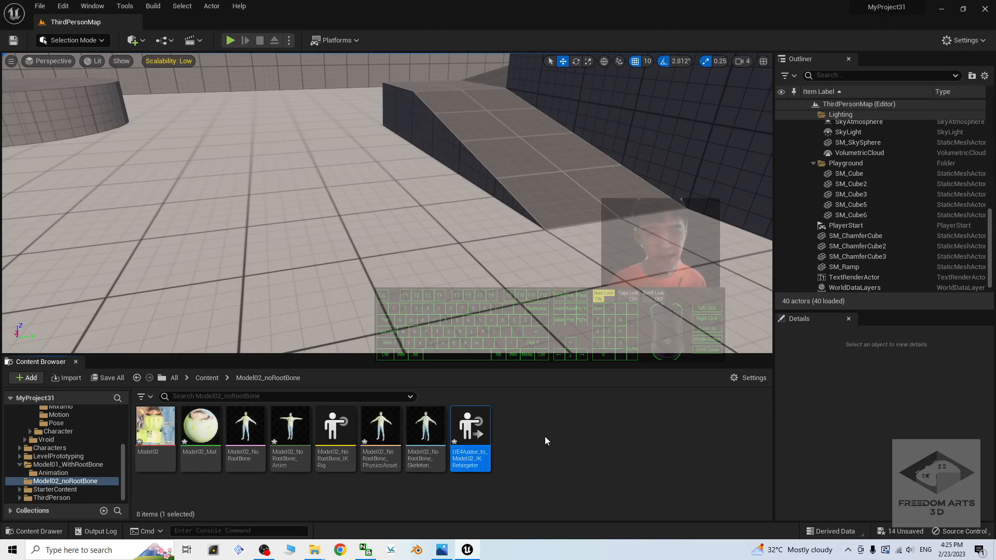
# Open the UE4Apose_to_Model02 retargeter and assign Model02_NoRootBone_IKRig as its target IK Rig asset
pyautogui.doubleClick(455, 425)
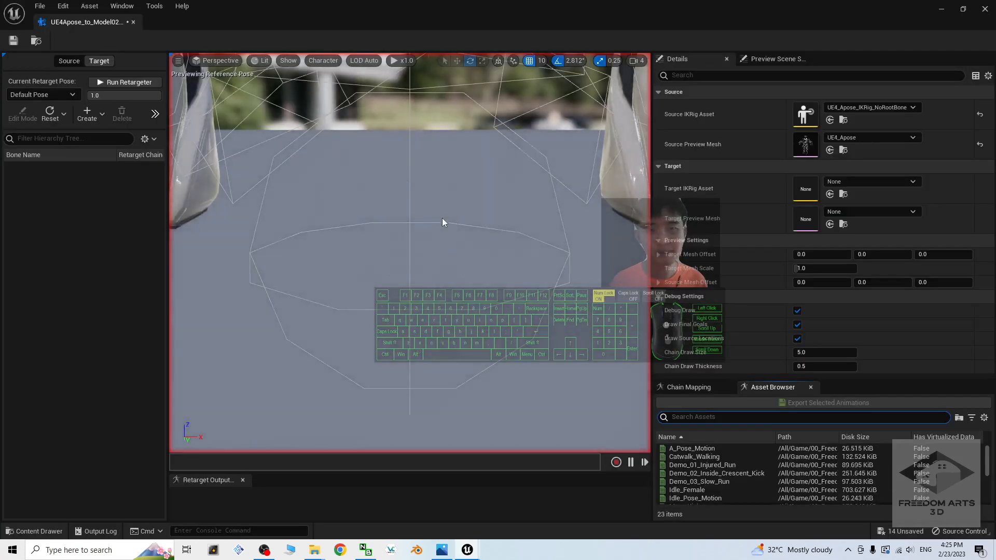
pyautogui.scroll(6, 479, 298)
pyautogui.scroll(-3, 483, 291)
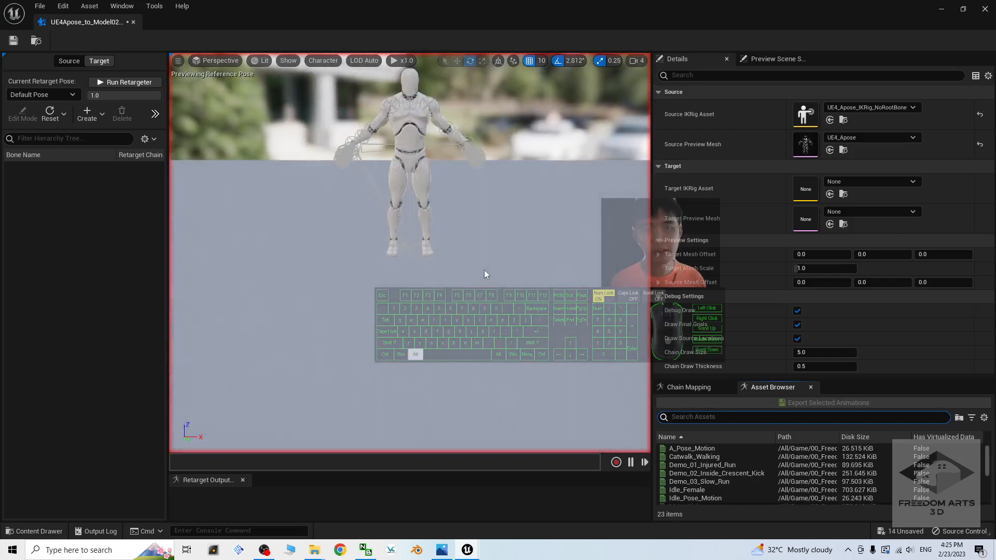
pyautogui.keyDown('alt'); pyautogui.moveTo(484, 270); pyautogui.dragTo(534, 216, button='middle'); pyautogui.keyUp('alt')
pyautogui.scroll(6, 442, 241)
pyautogui.keyDown('alt'); pyautogui.moveTo(452, 243); pyautogui.dragTo(516, 311, button='middle'); pyautogui.keyUp('alt')
pyautogui.scroll(-3, 440, 240)
pyautogui.keyDown('alt'); pyautogui.moveTo(461, 278); pyautogui.dragTo(447, 304, button='middle'); pyautogui.keyUp('alt')
pyautogui.keyDown('alt'); pyautogui.moveTo(447, 305); pyautogui.dragTo(480, 273); pyautogui.keyUp('alt')
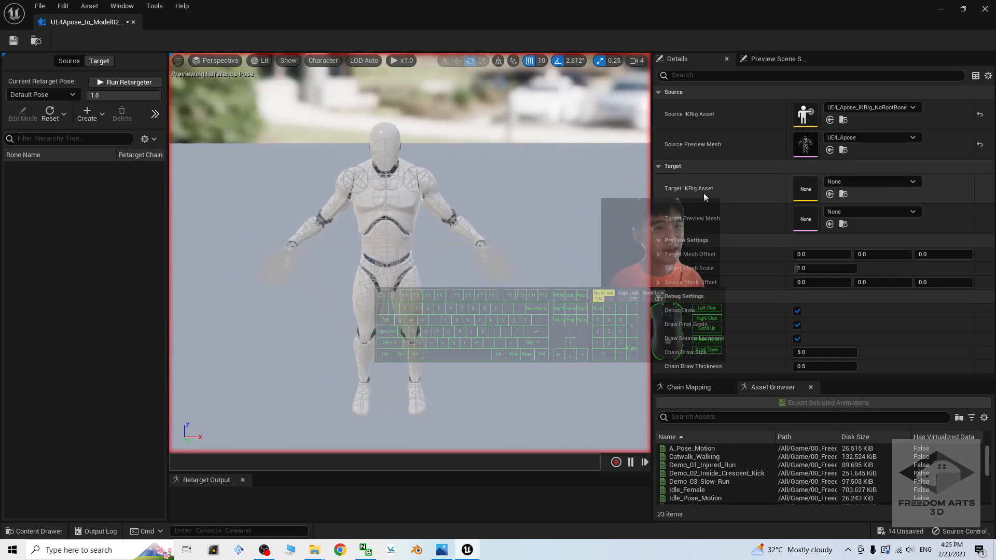
pyautogui.click(849, 182)
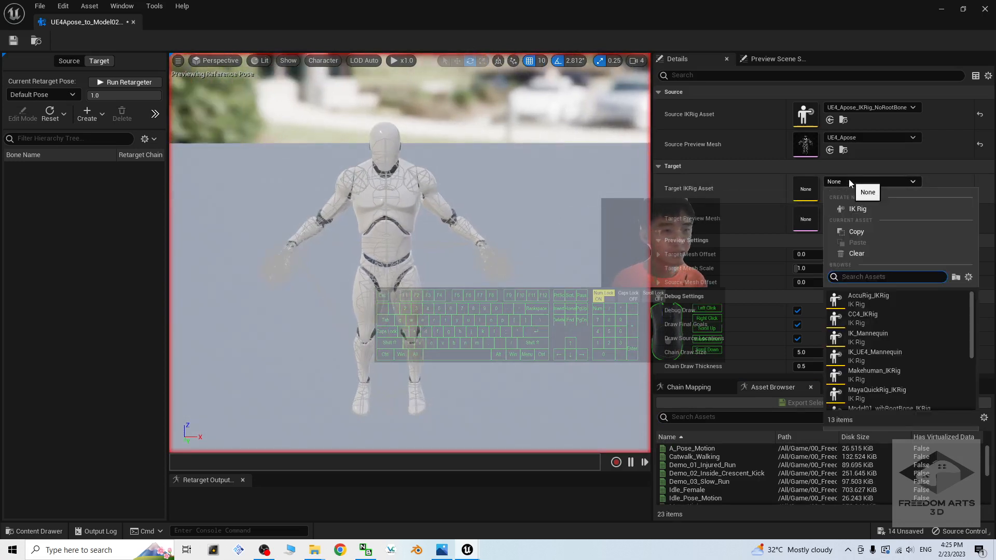
pyautogui.scroll(-4, 923, 357)
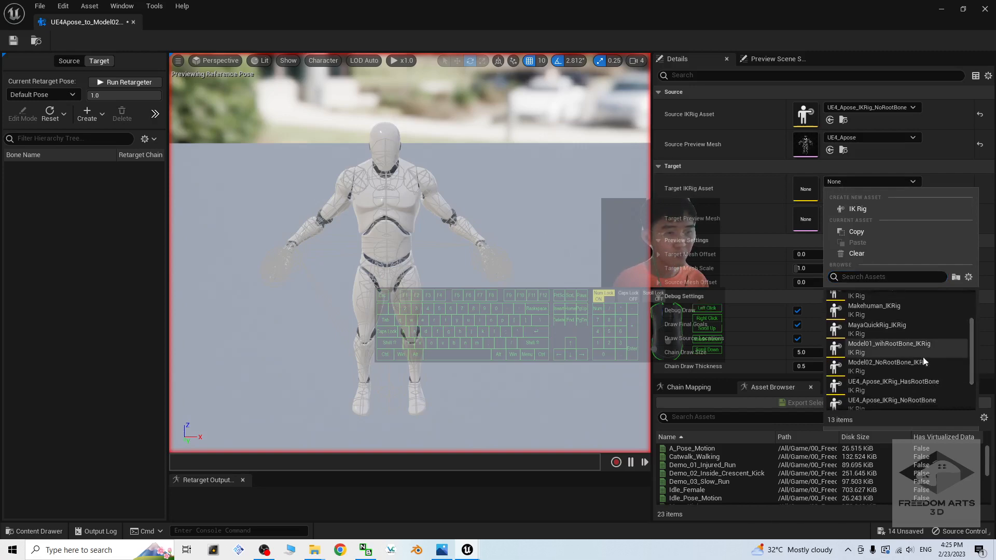
pyautogui.click(898, 362)
pyautogui.scroll(-2, 411, 266)
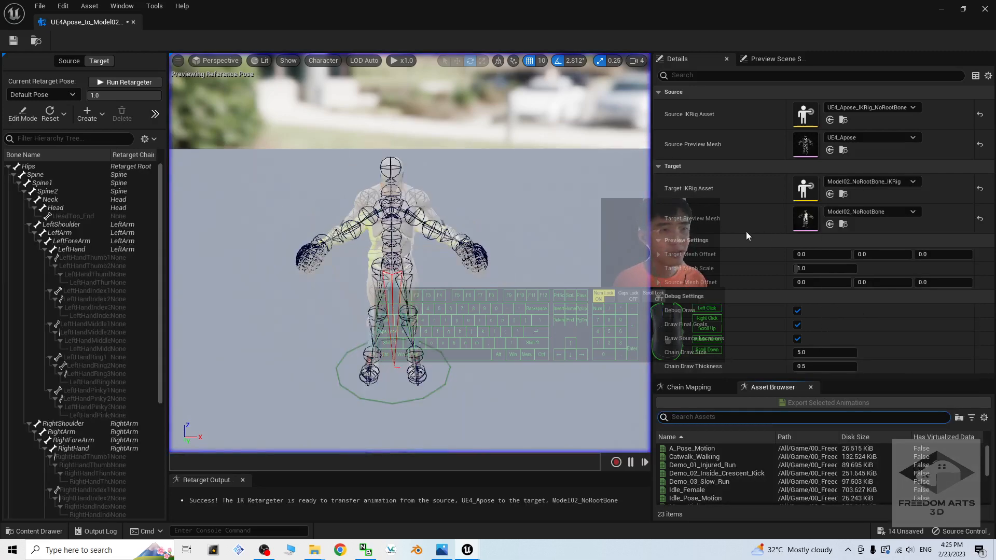
# Set the bone draw size in the retargeter's viewport to 1.0
pyautogui.click(325, 62)
pyautogui.moveTo(338, 111)
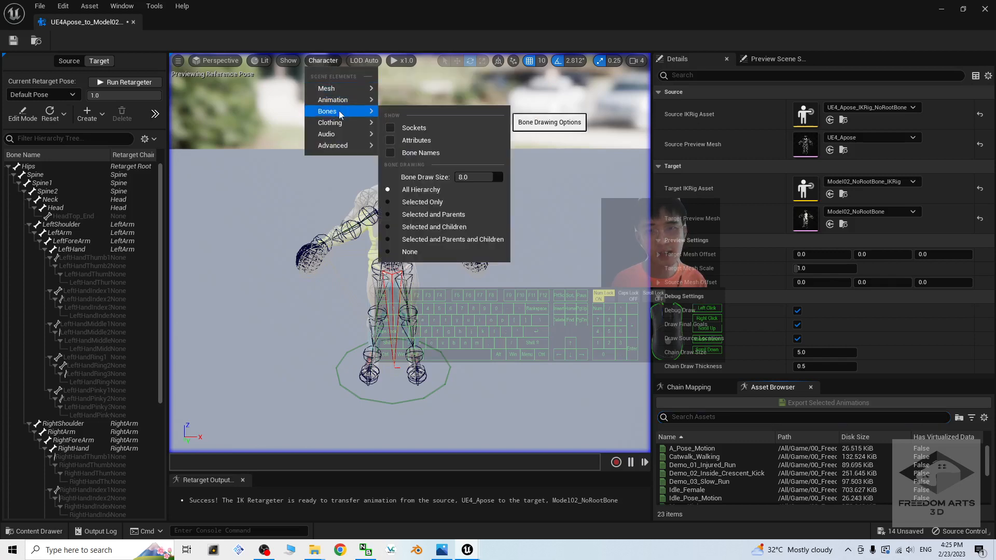
pyautogui.click(468, 176)
pyautogui.write('1')
pyautogui.press('Return')
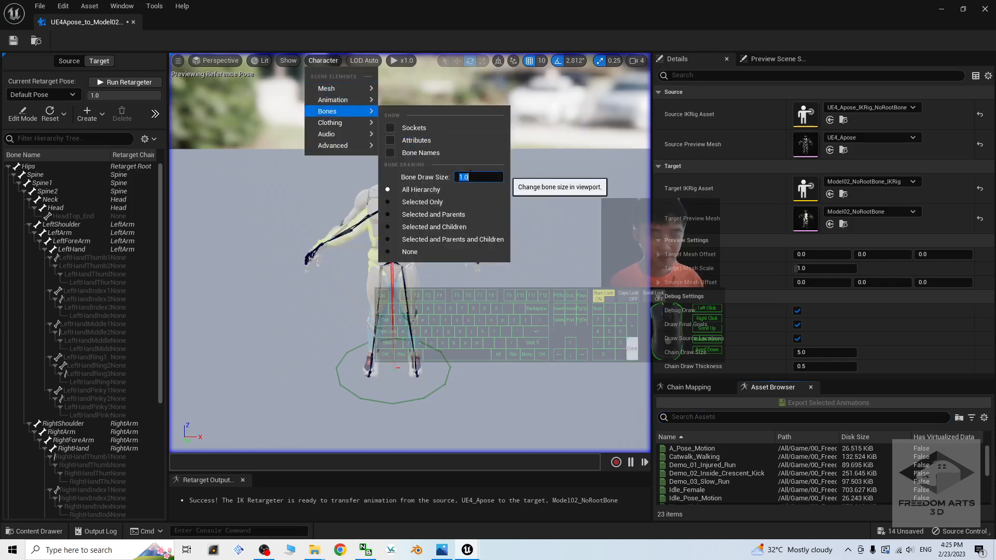
pyautogui.click(482, 284)
# Compare the target skeleton's arm pose with the source mannequin from several angles, with the LeftArm bone selected
pyautogui.scroll(3, 463, 285)
pyautogui.keyDown('alt'); pyautogui.moveTo(462, 284); pyautogui.dragTo(425, 226); pyautogui.keyUp('alt')
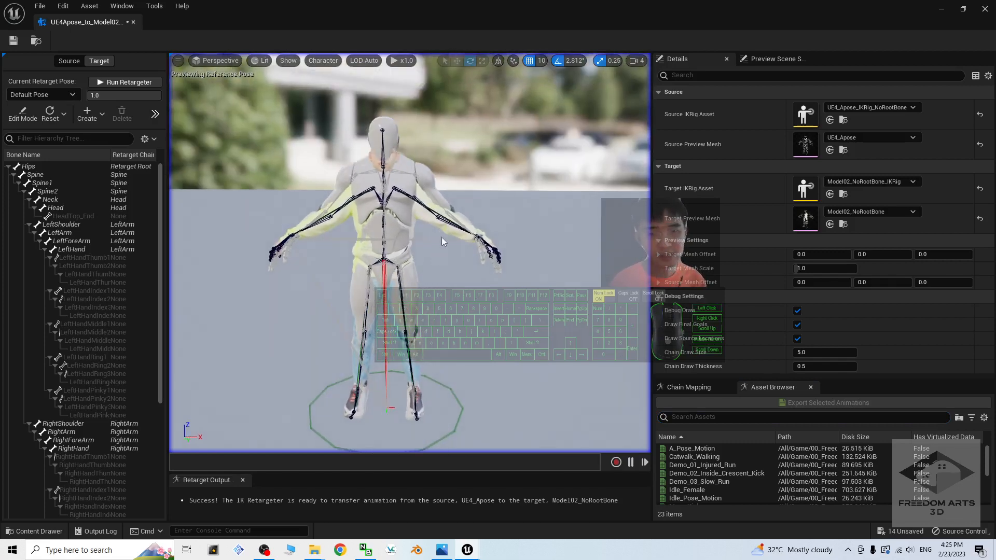
pyautogui.keyDown('alt'); pyautogui.moveTo(454, 262); pyautogui.dragTo(416, 222); pyautogui.keyUp('alt')
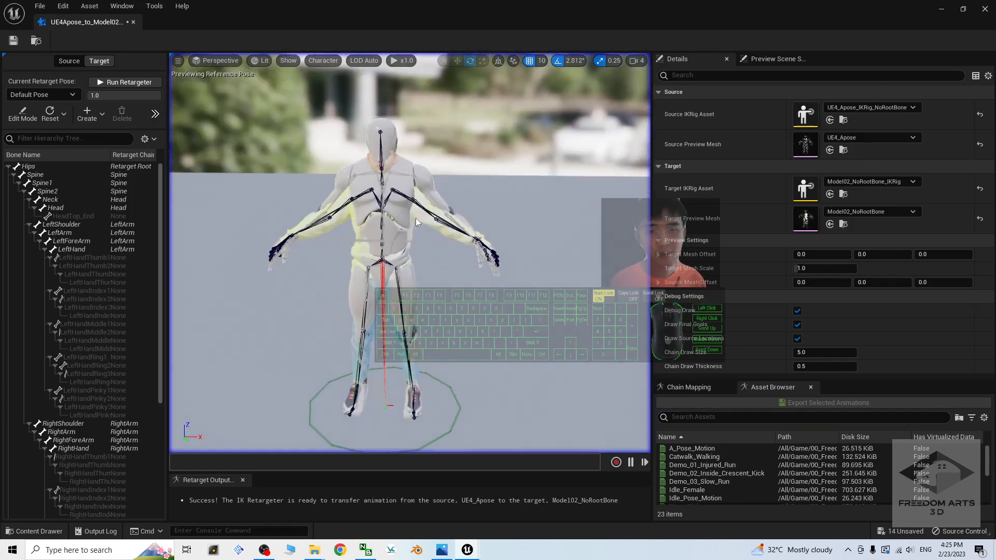
pyautogui.scroll(-2, 416, 222)
pyautogui.keyDown('alt'); pyautogui.moveTo(454, 340); pyautogui.dragTo(693, 369); pyautogui.keyUp('alt')
pyautogui.scroll(-2, 456, 338)
pyautogui.scroll(4, 407, 247)
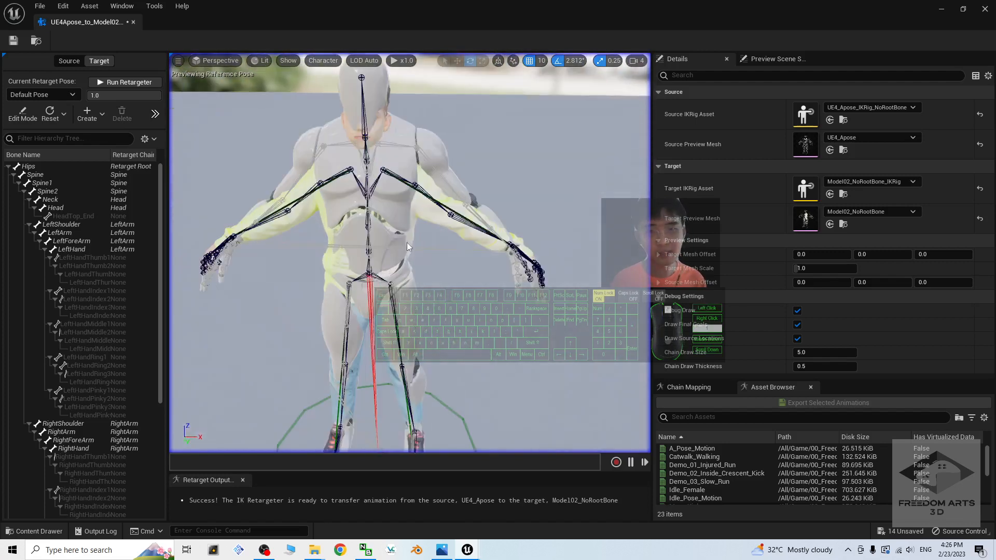
pyautogui.click(427, 195)
pyautogui.keyDown('alt'); pyautogui.moveTo(427, 195); pyautogui.dragTo(353, 208); pyautogui.keyUp('alt')
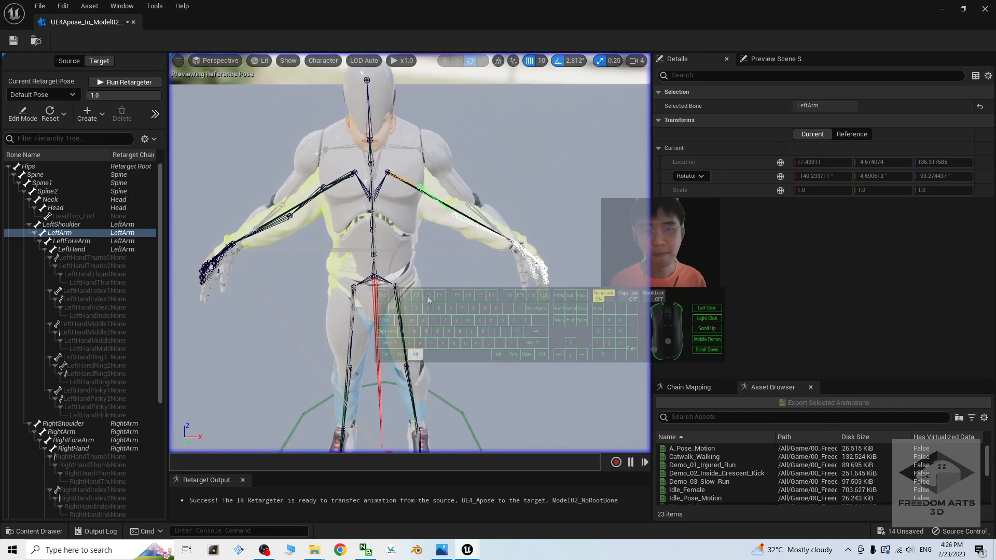
pyautogui.keyDown('alt'); pyautogui.moveTo(429, 300); pyautogui.dragTo(451, 300); pyautogui.keyUp('alt')
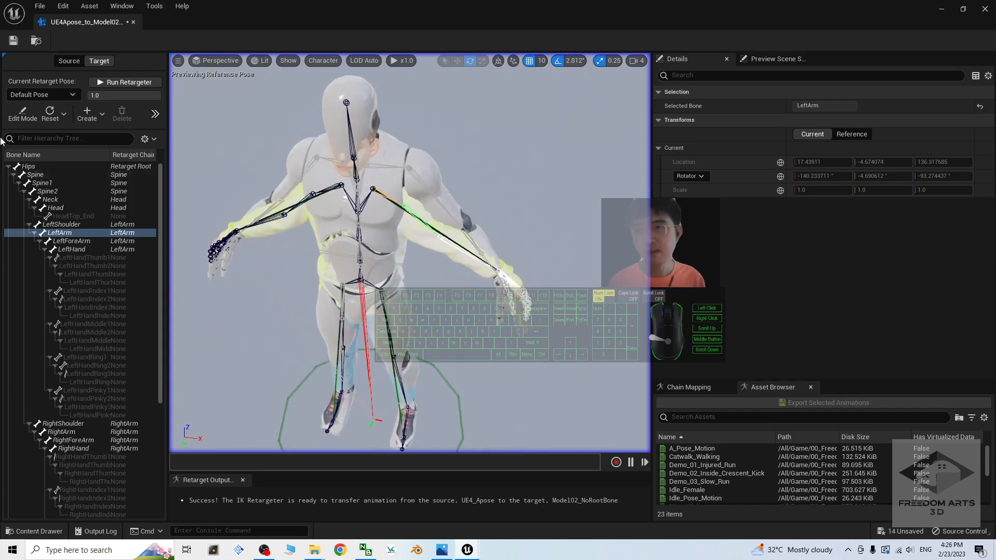
# Enter retarget pose editing and rotate the LeftForeArm to a Z offset of -22.5° and the RightForeArm to 22.5°
pyautogui.click(23, 115)
pyautogui.keyDown('alt'); pyautogui.moveTo(588, 235); pyautogui.dragTo(559, 241); pyautogui.keyUp('alt')
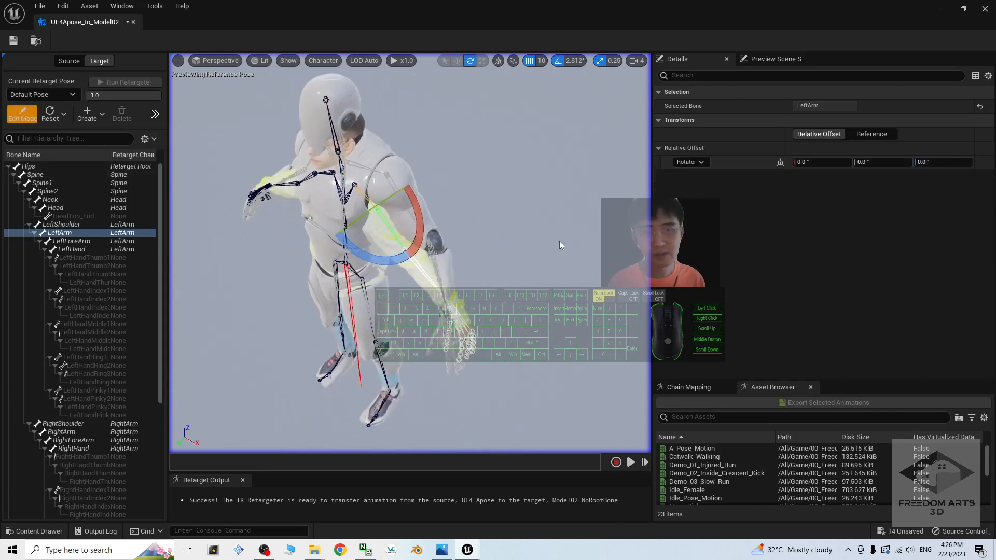
pyautogui.click(419, 267)
pyautogui.moveTo(406, 296); pyautogui.dragTo(384, 289)
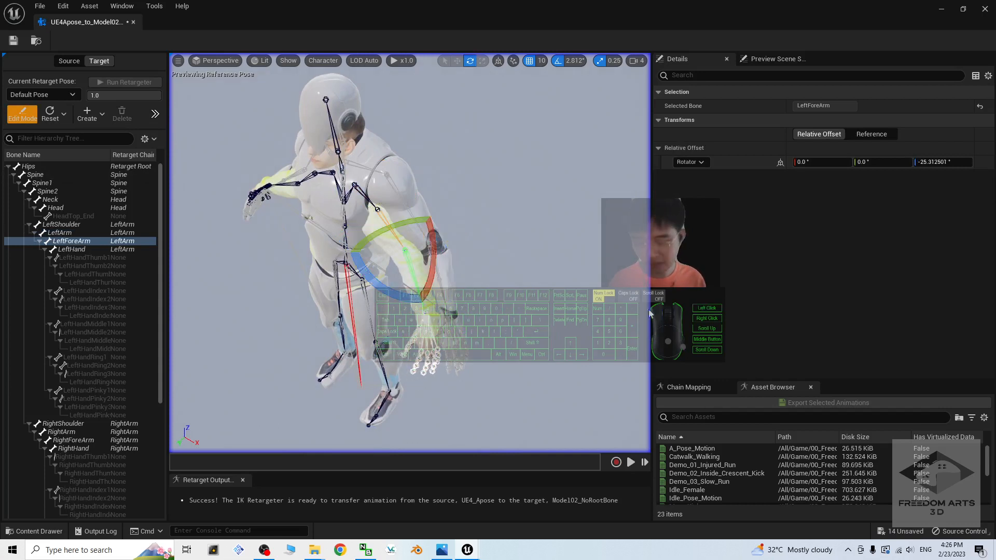
pyautogui.keyDown('alt'); pyautogui.moveTo(681, 339); pyautogui.dragTo(488, 297); pyautogui.keyUp('alt')
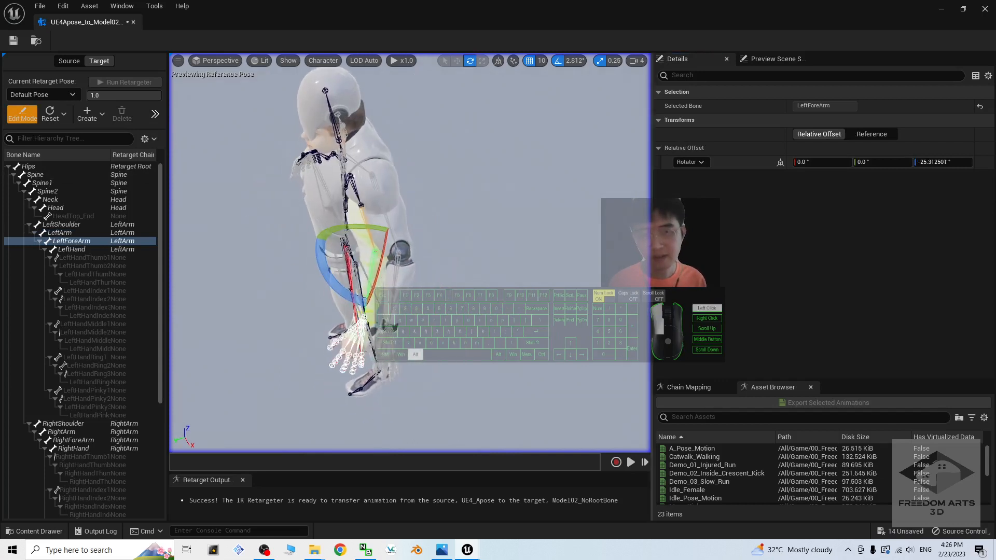
pyautogui.moveTo(326, 269); pyautogui.dragTo(323, 272)
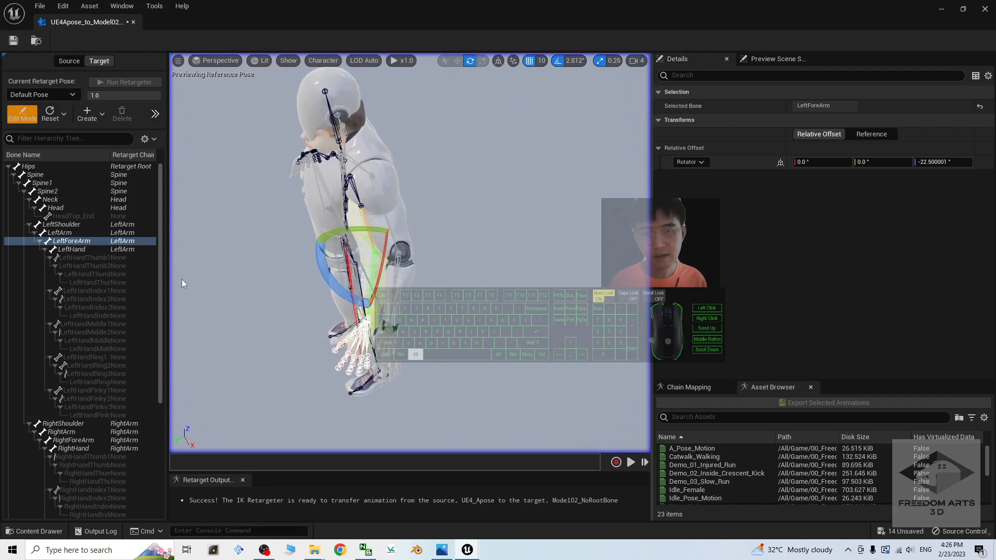
pyautogui.keyDown('alt'); pyautogui.moveTo(182, 281); pyautogui.dragTo(395, 278); pyautogui.keyUp('alt')
pyautogui.click(415, 309)
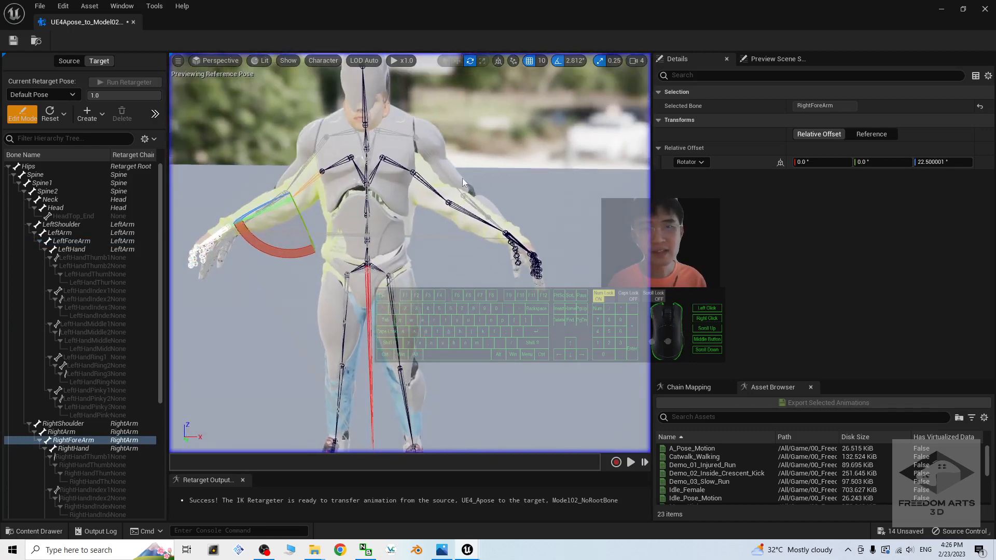
# Rotate the LeftArm bone down to match the mannequin's arm, and the RightArm bone to an X offset of 11.25°
pyautogui.click(429, 184)
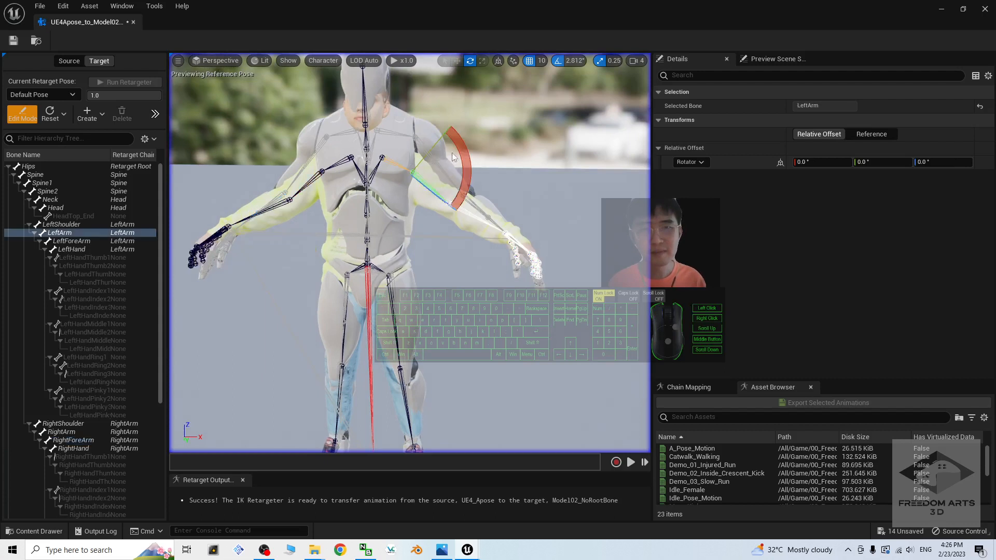
pyautogui.moveTo(463, 148); pyautogui.dragTo(398, 211)
pyautogui.click(313, 180)
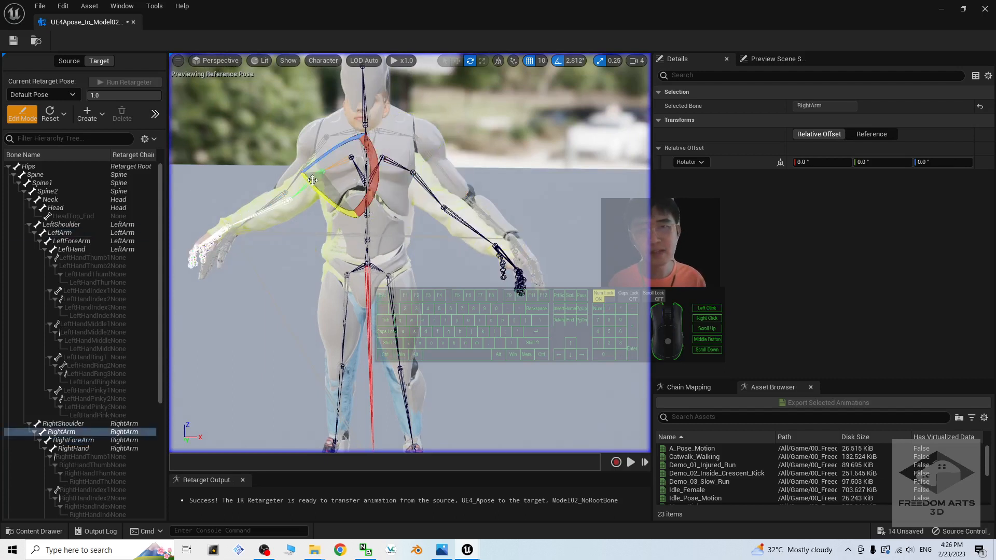
pyautogui.moveTo(368, 164); pyautogui.dragTo(534, 354)
pyautogui.scroll(-6, 502, 345)
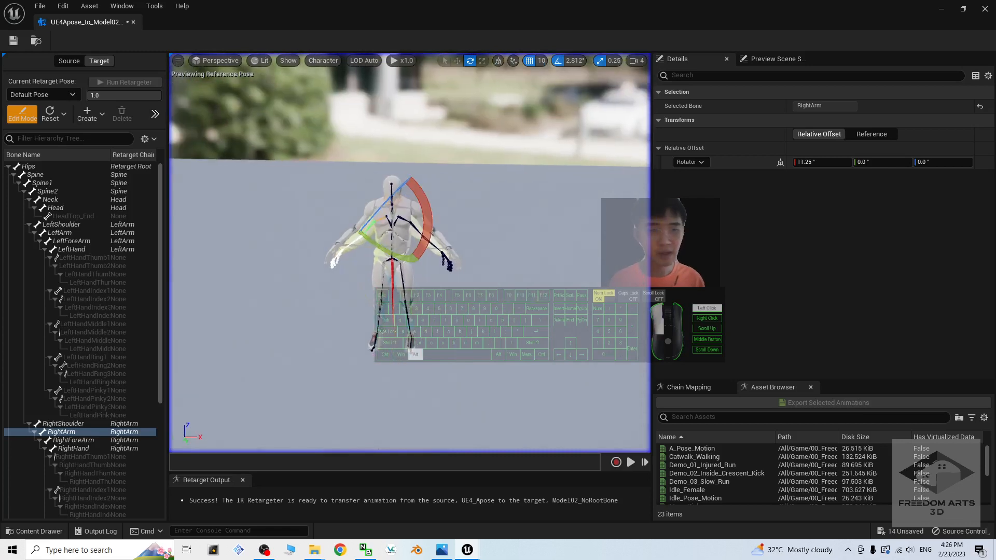
pyautogui.click(524, 310)
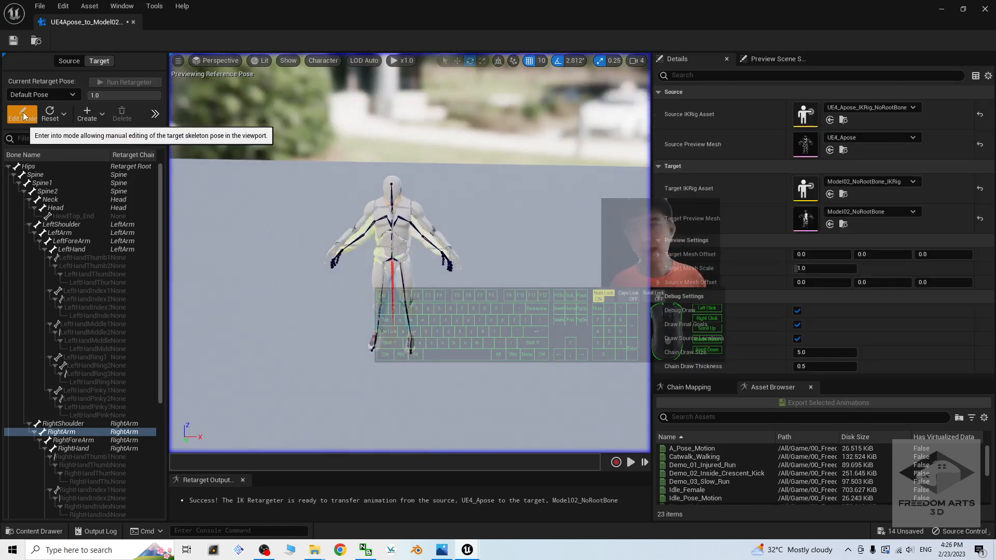
# Leave retarget pose editing and compare the source and target skeletons' poses
pyautogui.click(23, 115)
pyautogui.scroll(5, 510, 263)
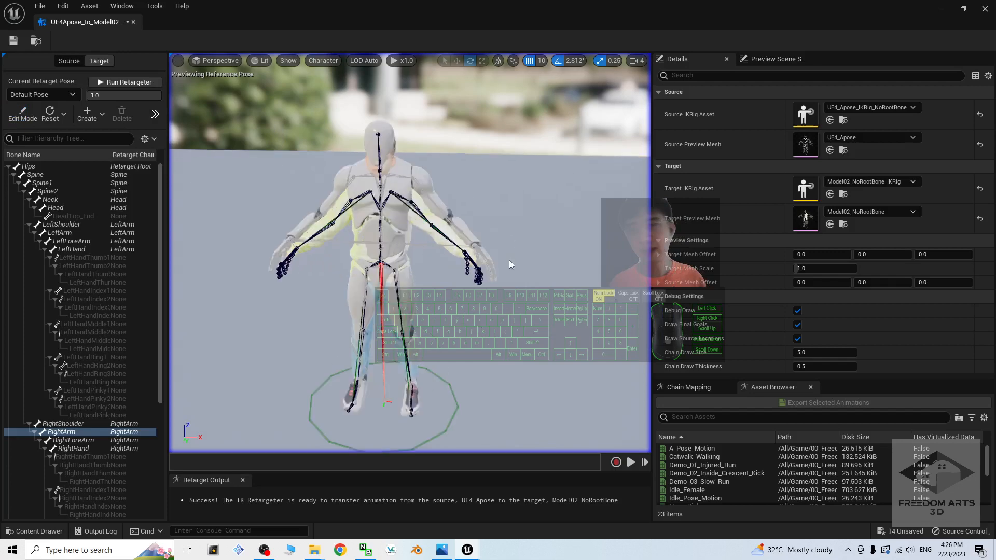
pyautogui.click(72, 62)
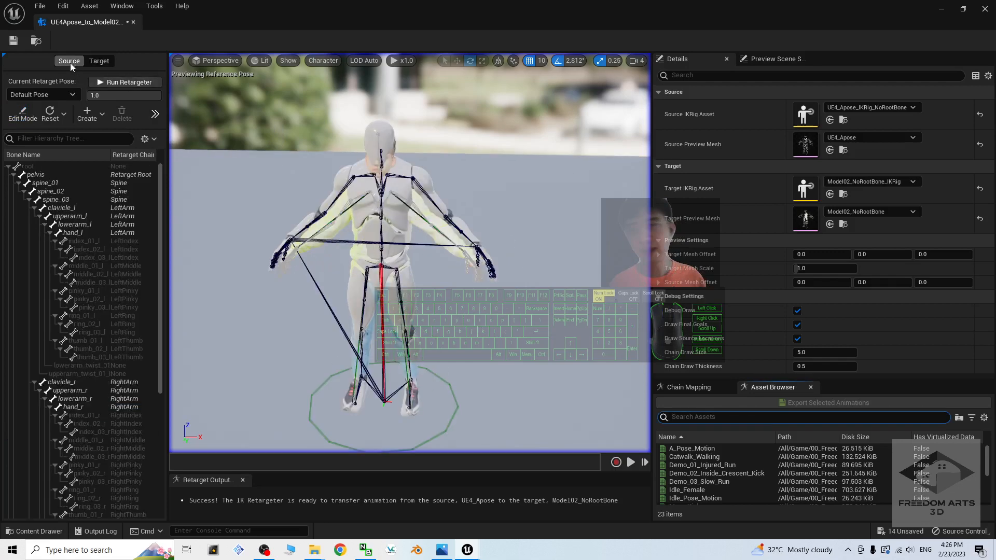
pyautogui.click(99, 61)
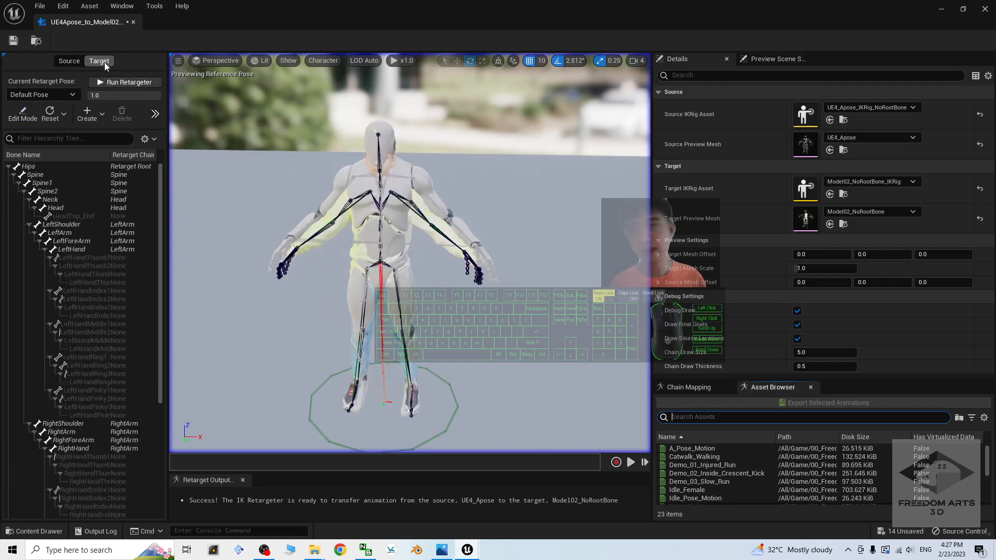
pyautogui.click(70, 62)
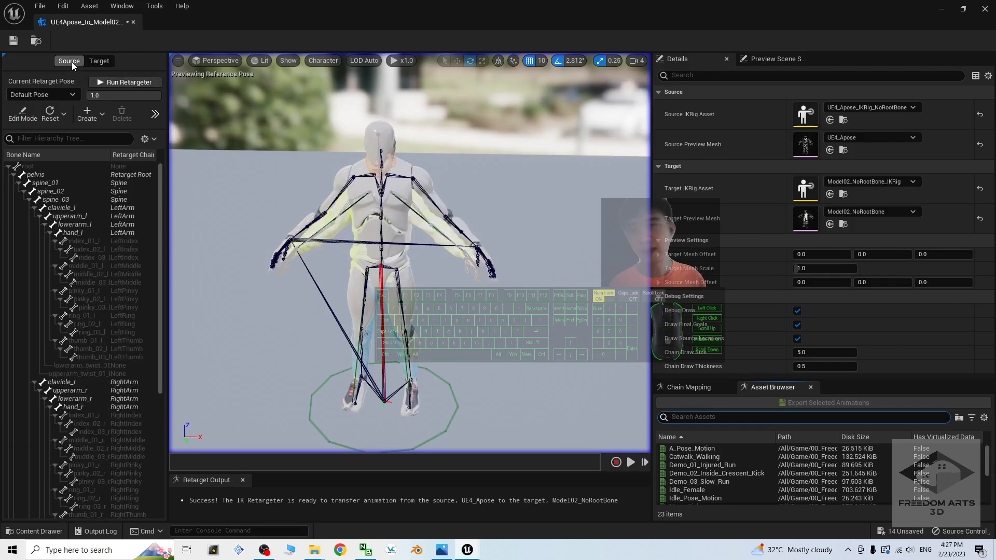
pyautogui.click(99, 114)
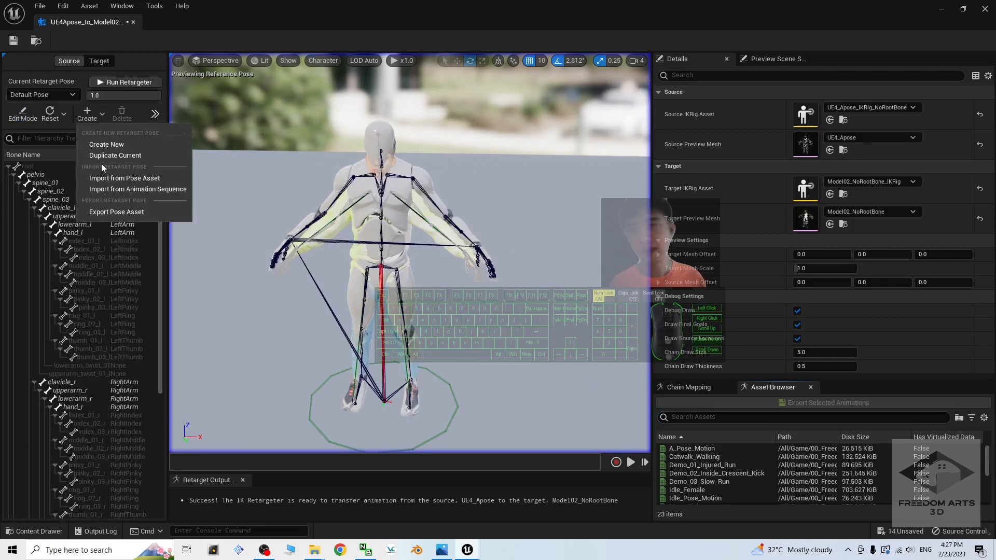
pyautogui.click(110, 190)
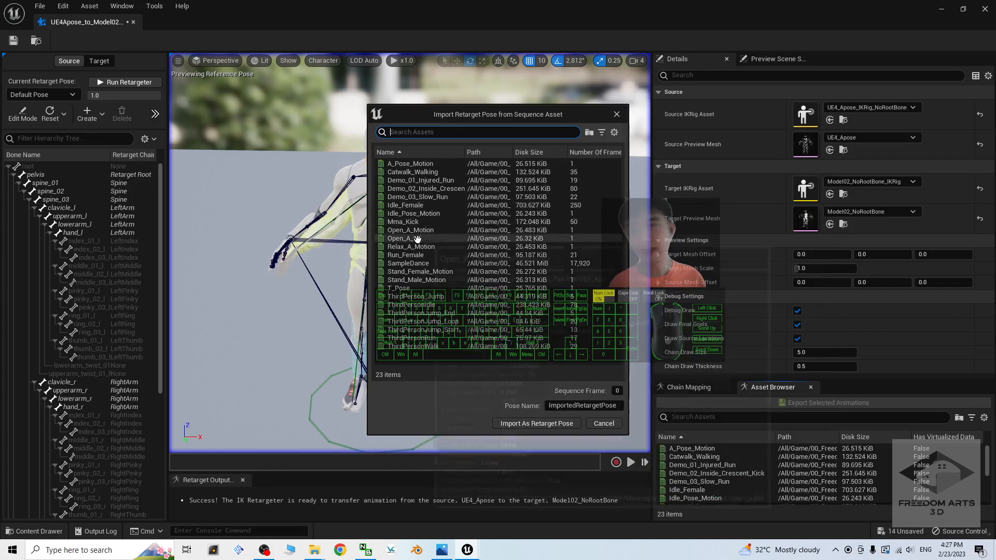
pyautogui.click(616, 114)
# Set the target mesh's preview offset to 150 in X so it stands beside the source mannequin
pyautogui.keyDown('alt'); pyautogui.moveTo(444, 281); pyautogui.dragTo(463, 252); pyautogui.keyUp('alt')
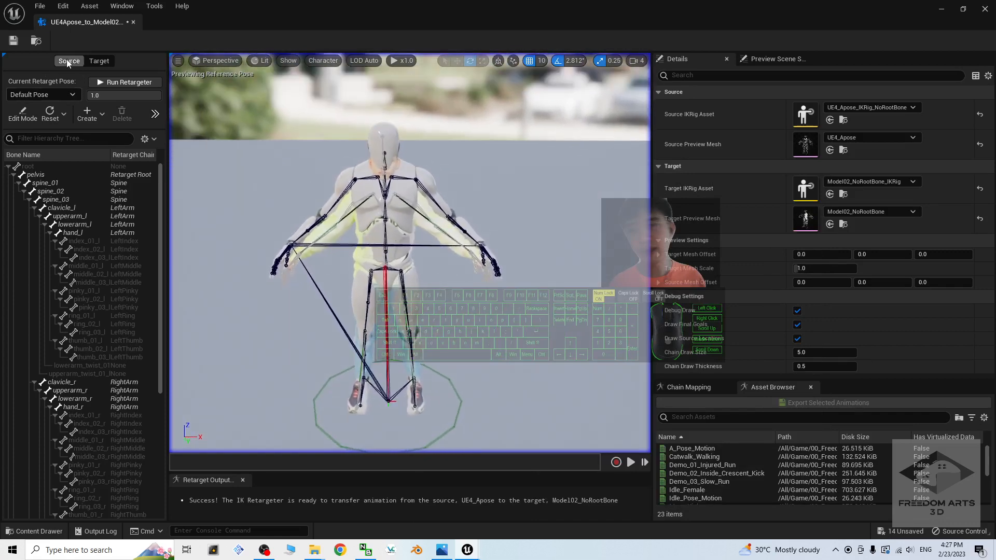
pyautogui.moveTo(527, 346); pyautogui.dragTo(525, 348, button='middle')
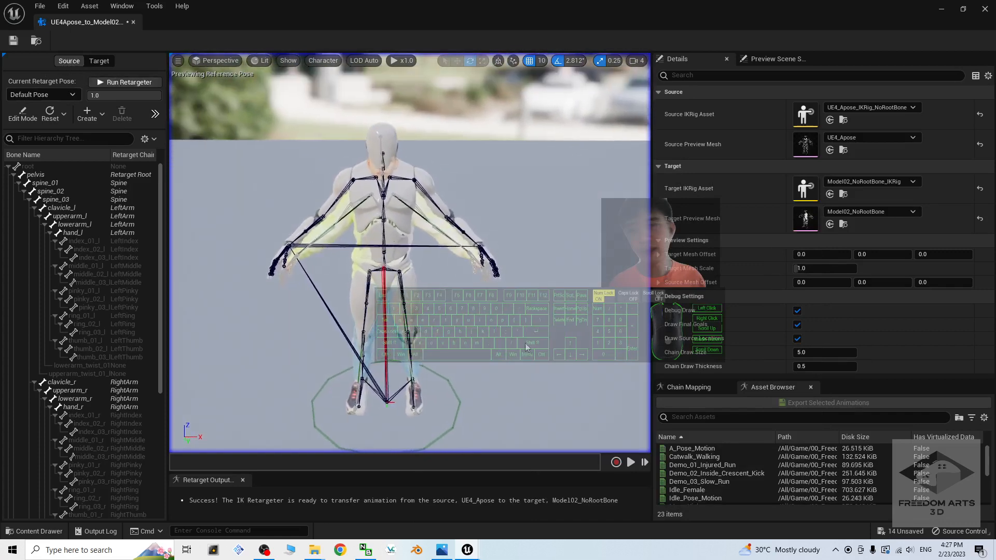
pyautogui.moveTo(439, 284); pyautogui.dragTo(443, 283, button='right')
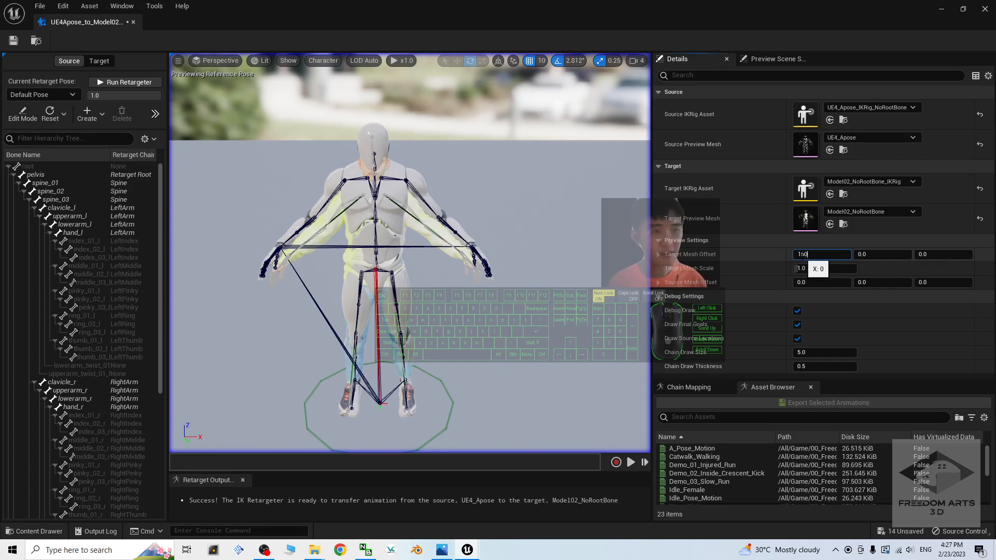
pyautogui.press('Return')
pyautogui.scroll(-5, 550, 331)
pyautogui.scroll(3, 560, 330)
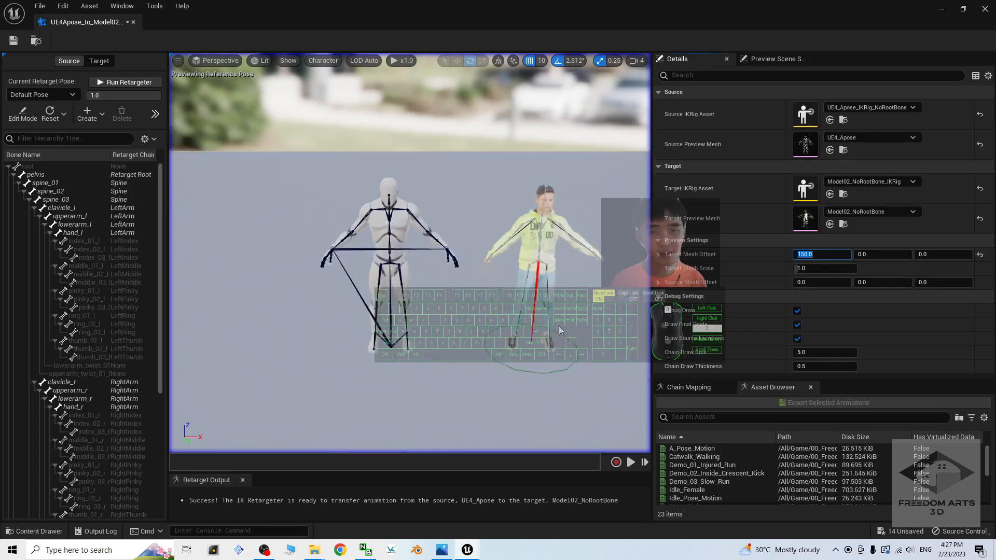
pyautogui.scroll(3, 559, 331)
pyautogui.keyDown('alt'); pyautogui.moveTo(559, 331); pyautogui.dragTo(558, 352); pyautogui.keyUp('alt')
pyautogui.keyDown('alt'); pyautogui.moveTo(500, 356); pyautogui.dragTo(418, 331, button='middle'); pyautogui.keyUp('alt')
pyautogui.keyDown('alt'); pyautogui.moveTo(418, 330); pyautogui.dragTo(384, 340); pyautogui.keyUp('alt')
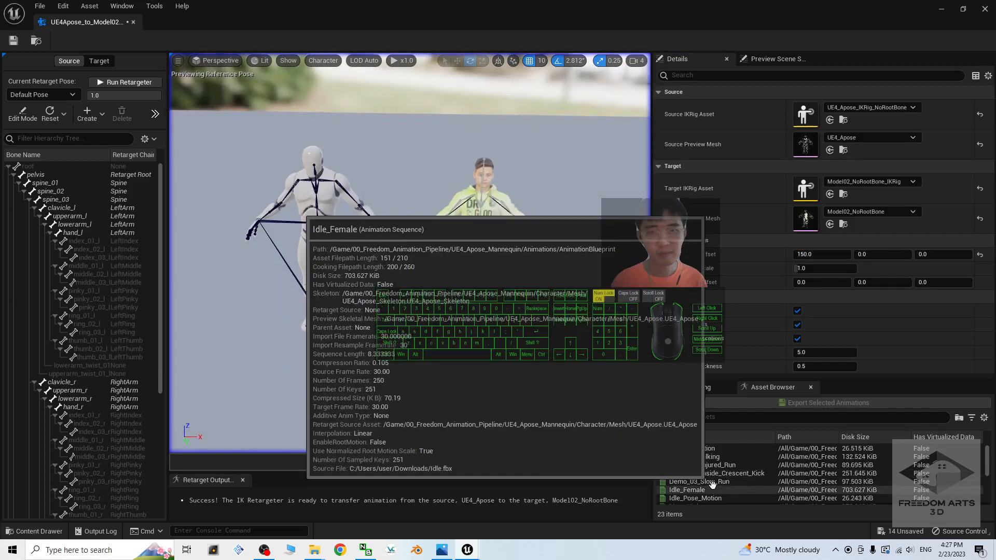
# Check the chain mapping and preview Demo_01_Injured_Run, Demo_02_Inside_Crescent_Kick and Demo_03_Slow_Run on both characters, returning playback to the start
pyautogui.click(681, 389)
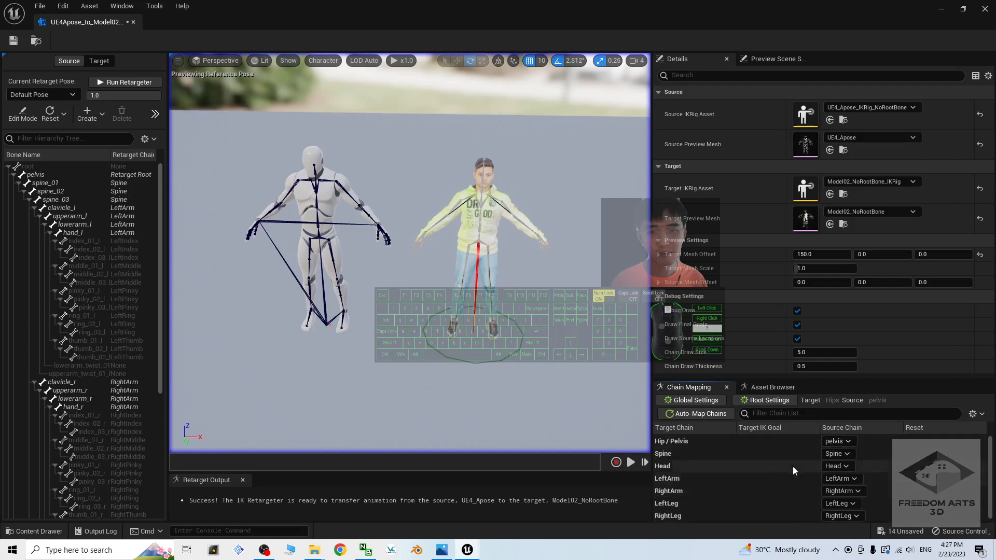
pyautogui.click(773, 388)
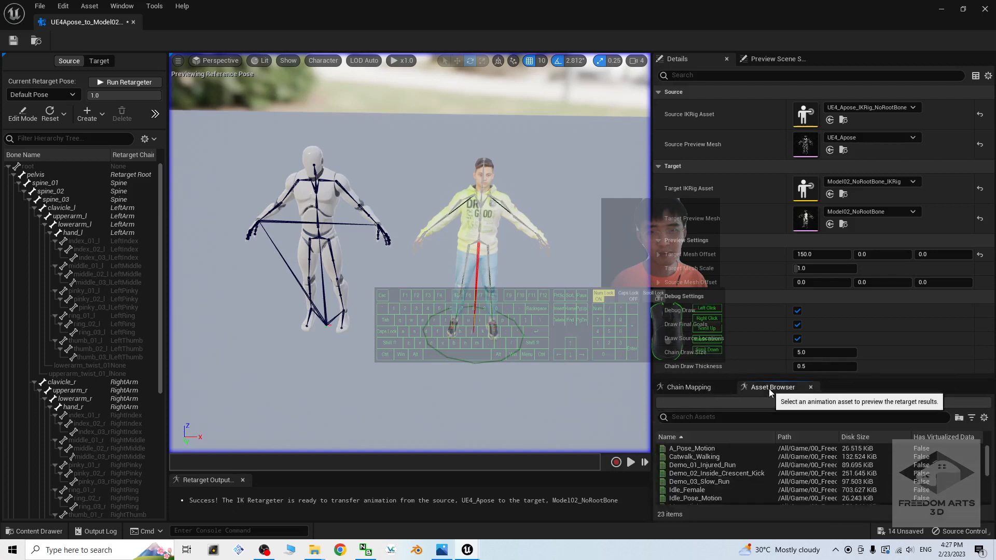
pyautogui.doubleClick(709, 465)
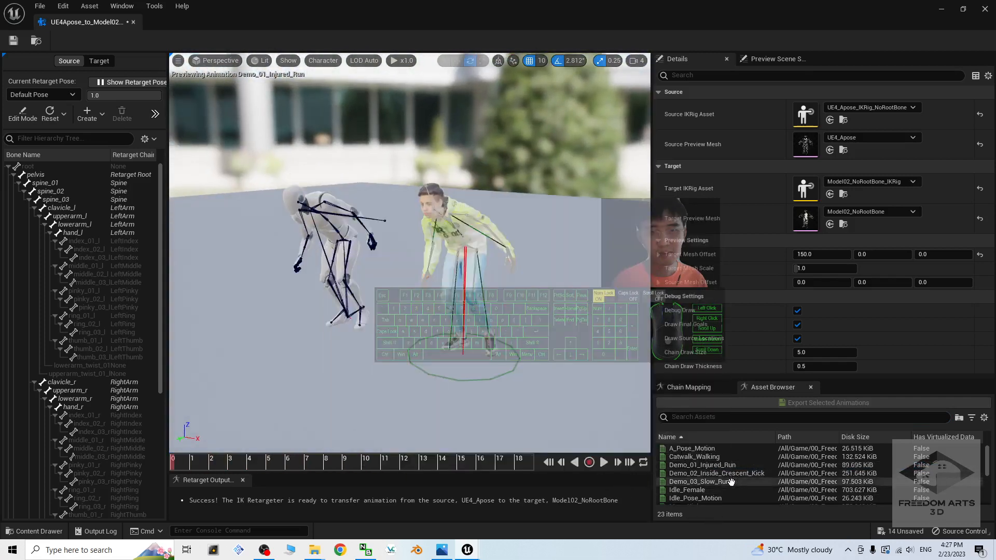
pyautogui.doubleClick(750, 475)
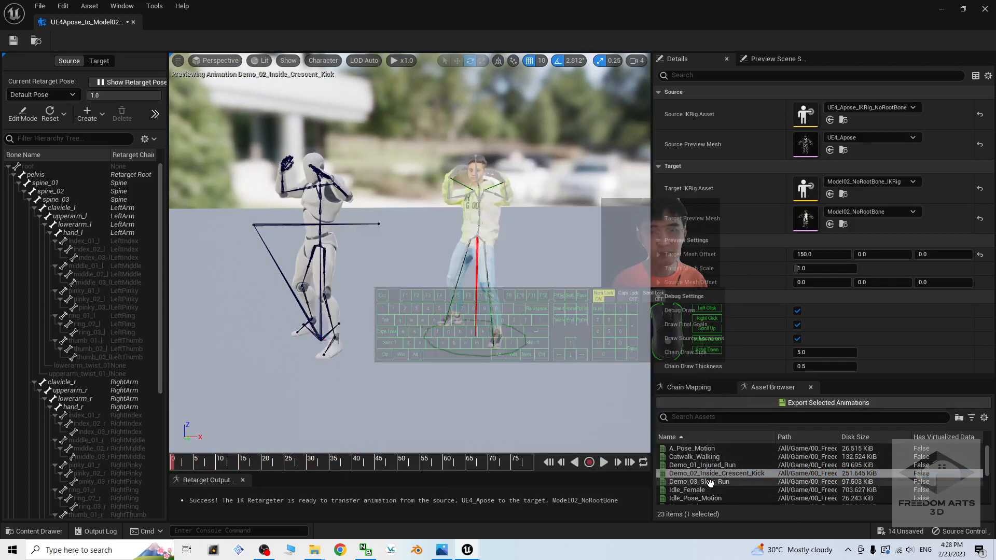
pyautogui.click(712, 483)
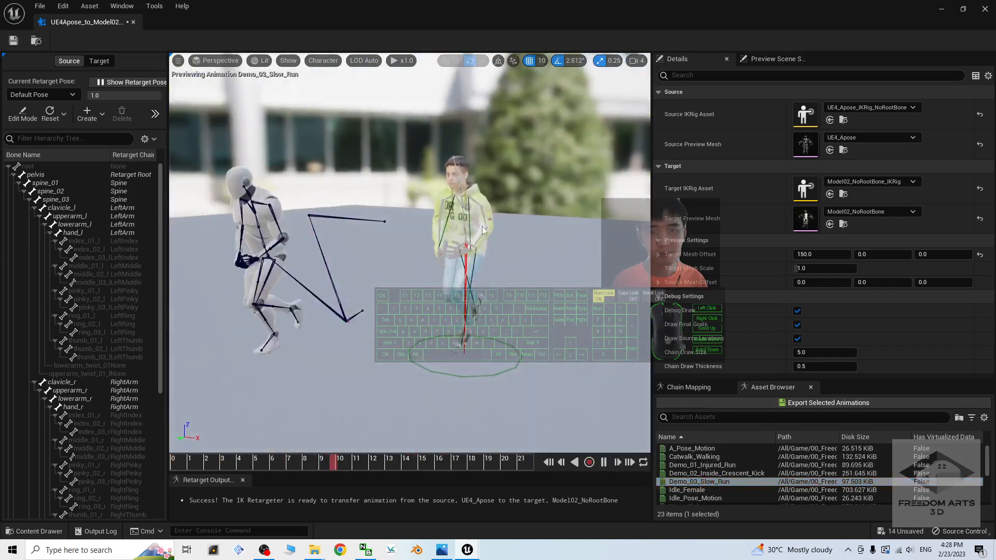
pyautogui.click(552, 460)
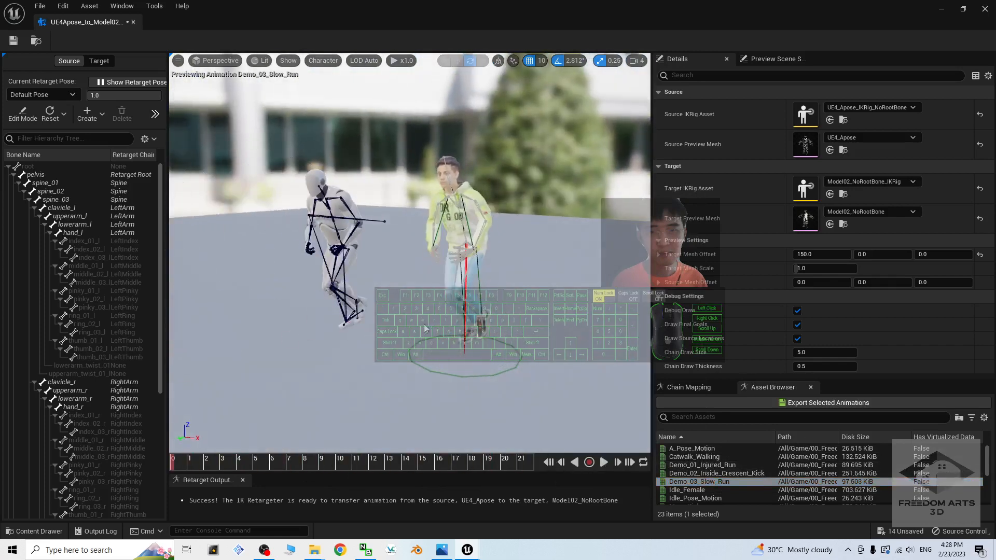
# Set the FK translation mode of the Hip / Pelvis chain to Absolute
pyautogui.click(688, 388)
pyautogui.click(675, 442)
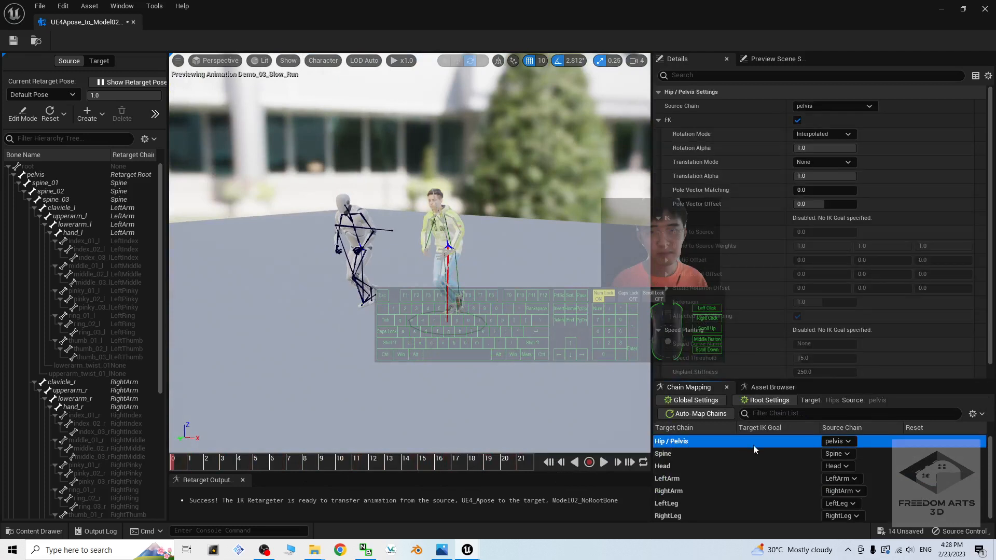
pyautogui.click(835, 166)
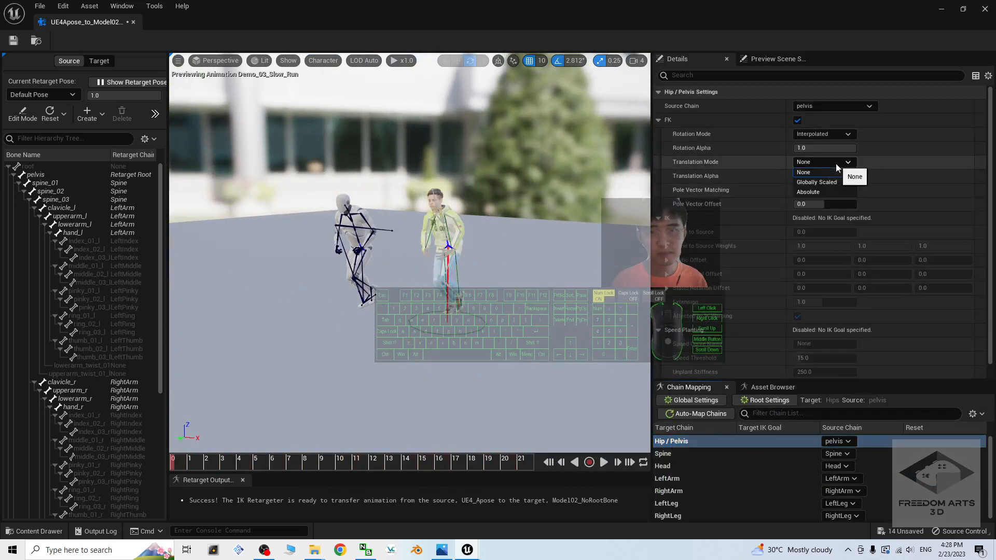
pyautogui.click(810, 190)
pyautogui.keyDown('alt'); pyautogui.moveTo(531, 328); pyautogui.dragTo(604, 331); pyautogui.keyUp('alt')
# Preview the retargeted Demo_01_Injured_Run and Demo_03_Slow_Run animations, checking both characters' motion from several angles
pyautogui.click(772, 388)
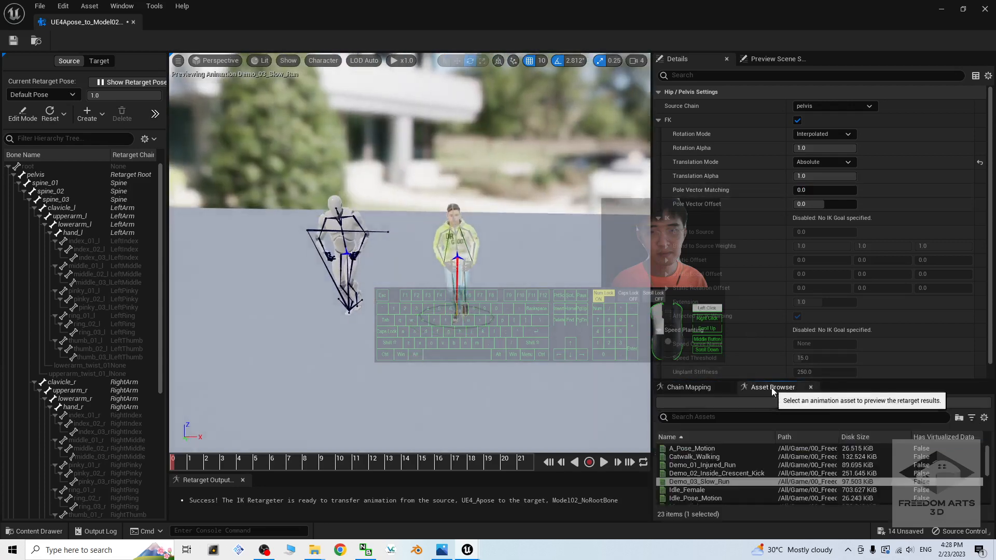
pyautogui.click(693, 465)
pyautogui.keyDown('alt'); pyautogui.moveTo(570, 309); pyautogui.dragTo(537, 307); pyautogui.keyUp('alt')
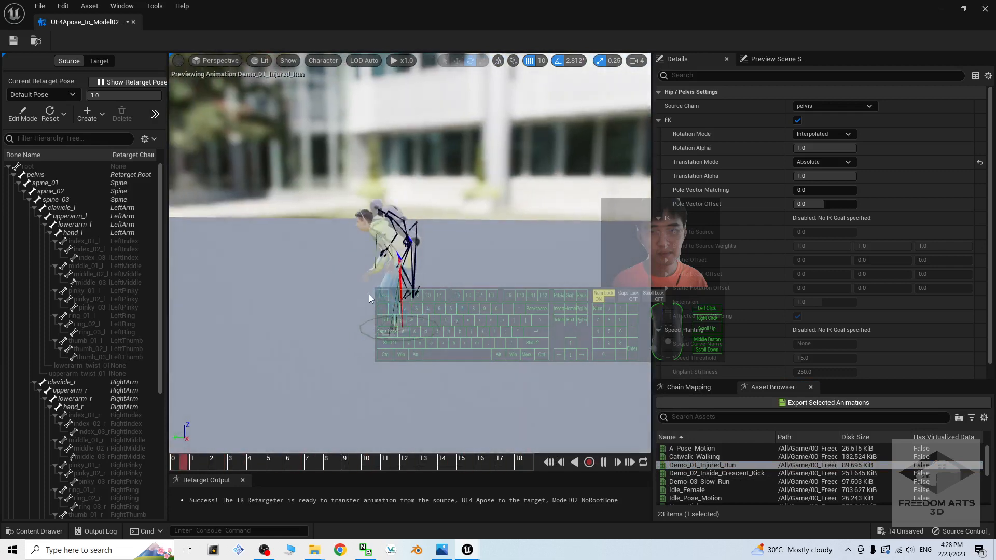
pyautogui.scroll(5, 369, 294)
pyautogui.keyDown('alt'); pyautogui.moveTo(369, 294); pyautogui.dragTo(388, 270); pyautogui.keyUp('alt')
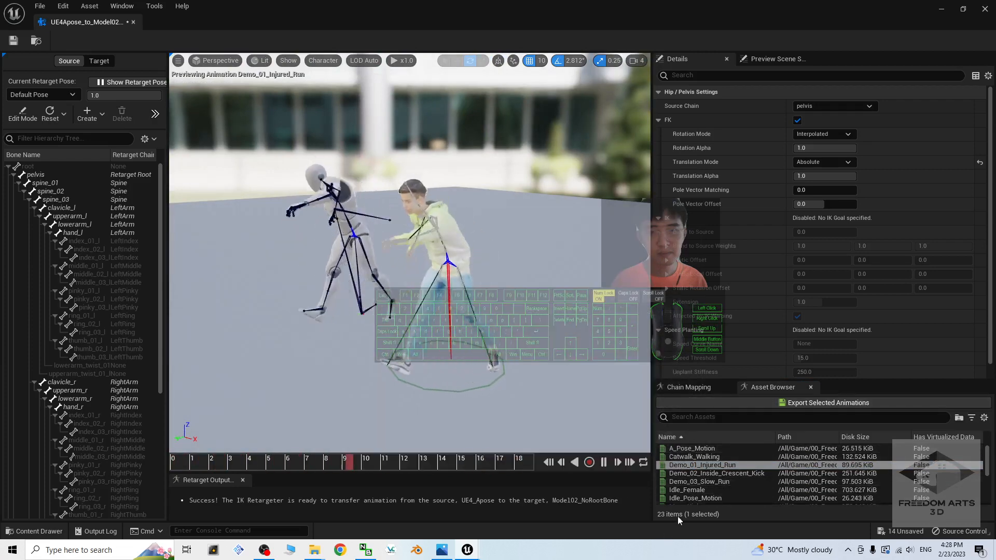
pyautogui.click(548, 462)
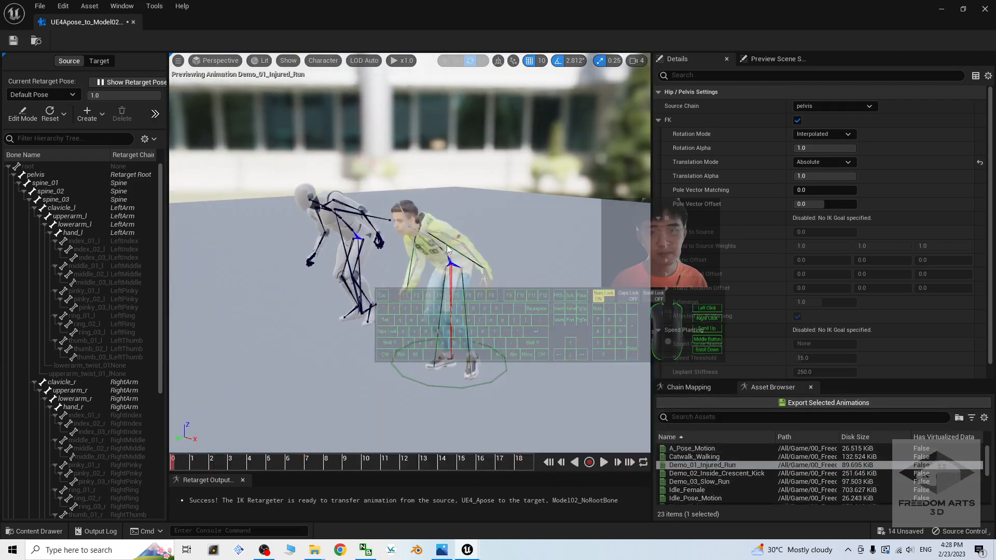
pyautogui.moveTo(453, 262); pyautogui.dragTo(482, 256)
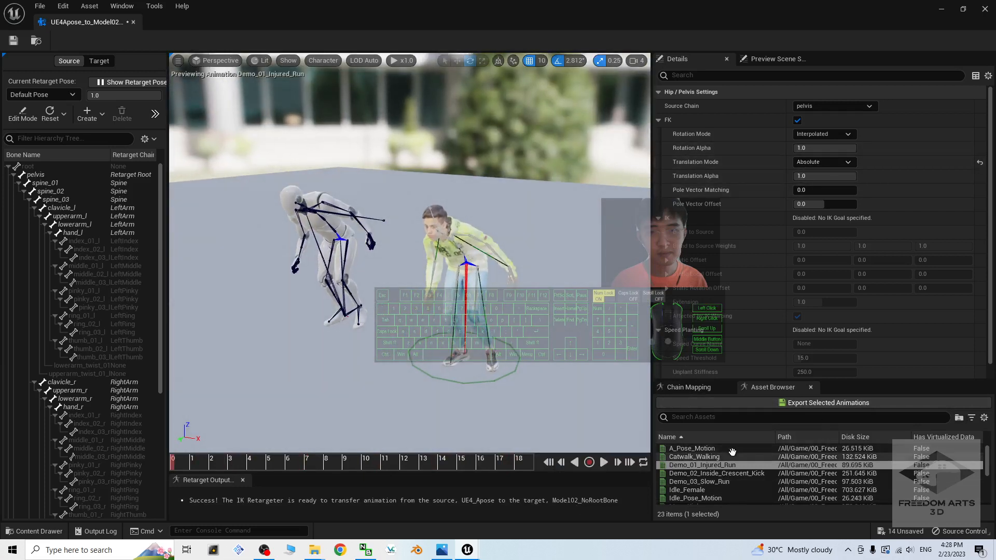
pyautogui.click(699, 481)
pyautogui.keyDown('alt'); pyautogui.moveTo(440, 327); pyautogui.dragTo(364, 329); pyautogui.keyUp('alt')
pyautogui.scroll(-5, 441, 327)
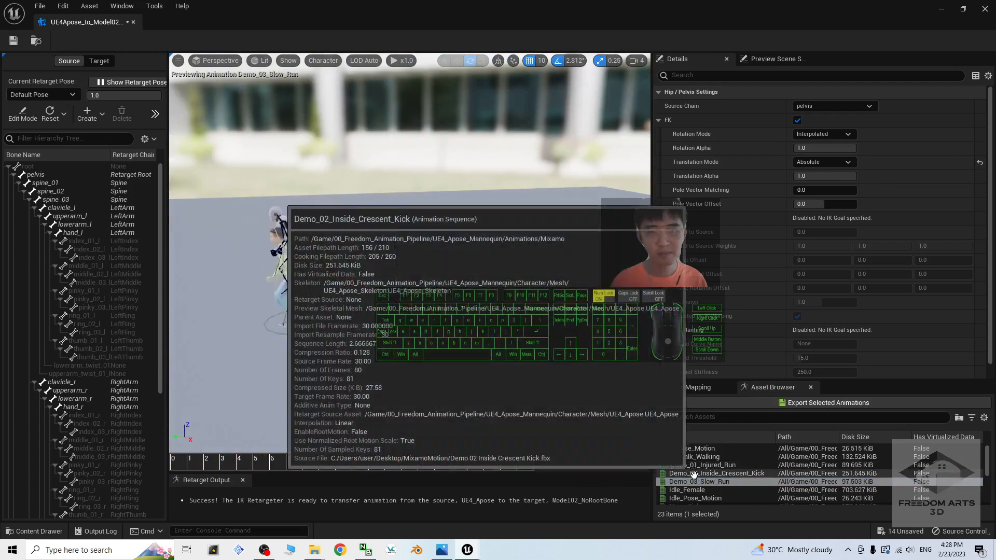
# Preview the retargeted Demo_02_Inside_Crescent_Kick animation from several angles and return playback to the start
pyautogui.click(695, 473)
pyautogui.moveTo(562, 318); pyautogui.dragTo(653, 307)
pyautogui.keyDown('alt'); pyautogui.moveTo(554, 285); pyautogui.dragTo(498, 283, button='middle'); pyautogui.keyUp('alt')
pyautogui.keyDown('alt'); pyautogui.scroll(4, 523, 312); pyautogui.keyUp('alt')
pyautogui.keyDown('alt'); pyautogui.moveTo(523, 312); pyautogui.dragTo(410, 332); pyautogui.keyUp('alt')
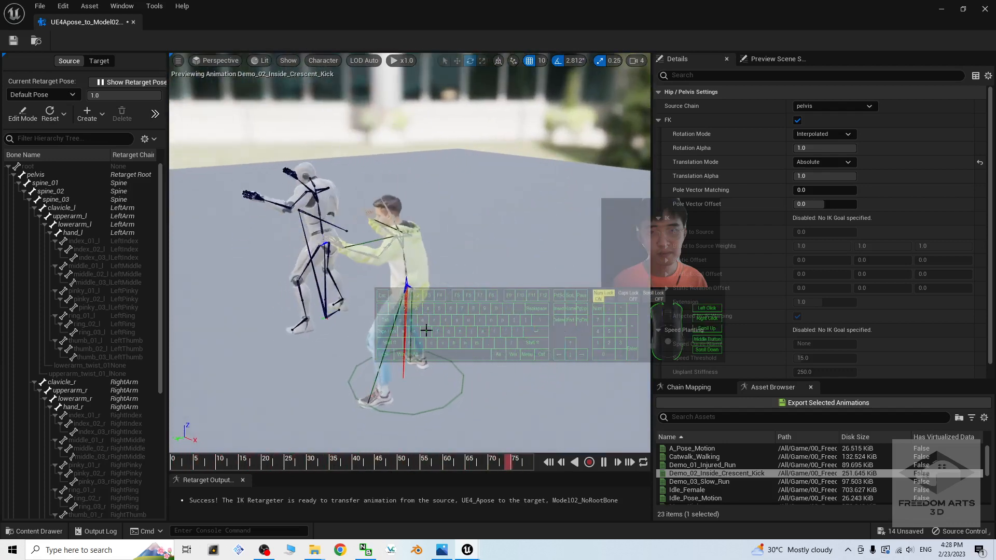
pyautogui.click(550, 463)
pyautogui.scroll(-5, 564, 404)
pyautogui.scroll(3, 565, 404)
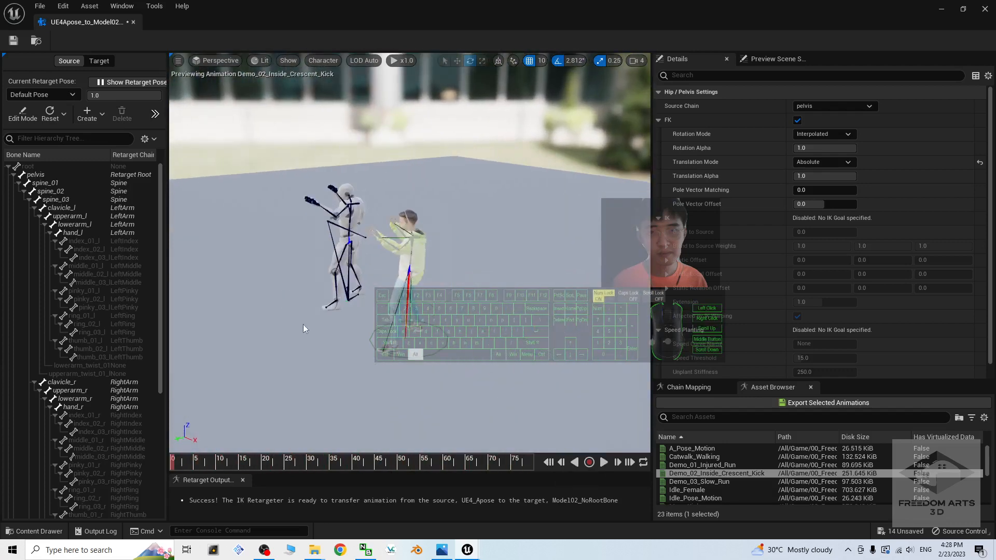
pyautogui.keyDown('alt'); pyautogui.moveTo(301, 329); pyautogui.dragTo(436, 329); pyautogui.keyUp('alt')
pyautogui.scroll(-3, 293, 329)
pyautogui.keyDown('alt'); pyautogui.moveTo(307, 328); pyautogui.dragTo(423, 336, button='middle'); pyautogui.keyUp('alt')
pyautogui.scroll(4, 307, 328)
pyautogui.scroll(-1, 307, 328)
pyautogui.keyDown('alt'); pyautogui.moveTo(307, 327); pyautogui.dragTo(268, 310, button='middle'); pyautogui.keyUp('alt')
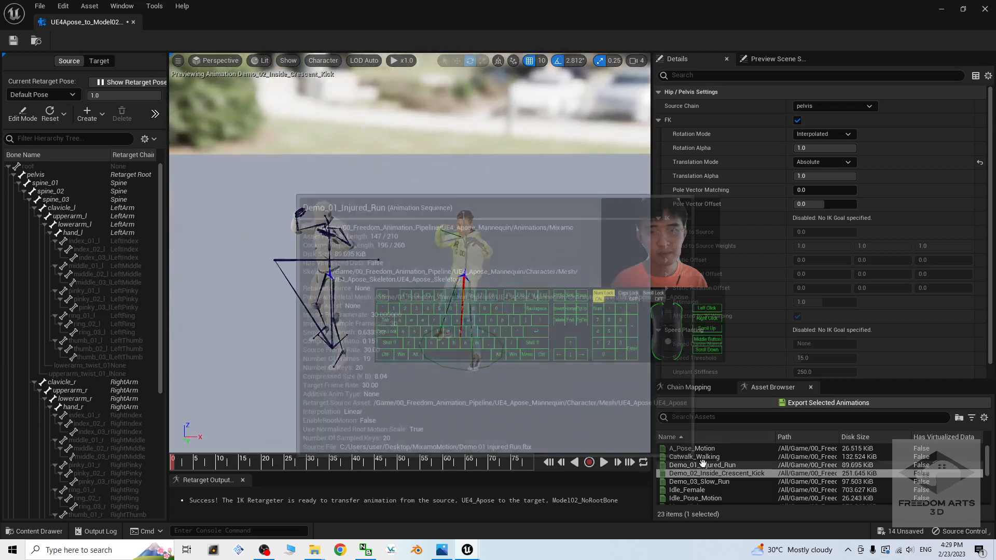
# Export the retargeted Demo_01_Injured_Run, Demo_02_Inside_Crescent_Kick and Demo_03_Slow_Run to the Content folder and close the retargeter
pyautogui.click(698, 464)
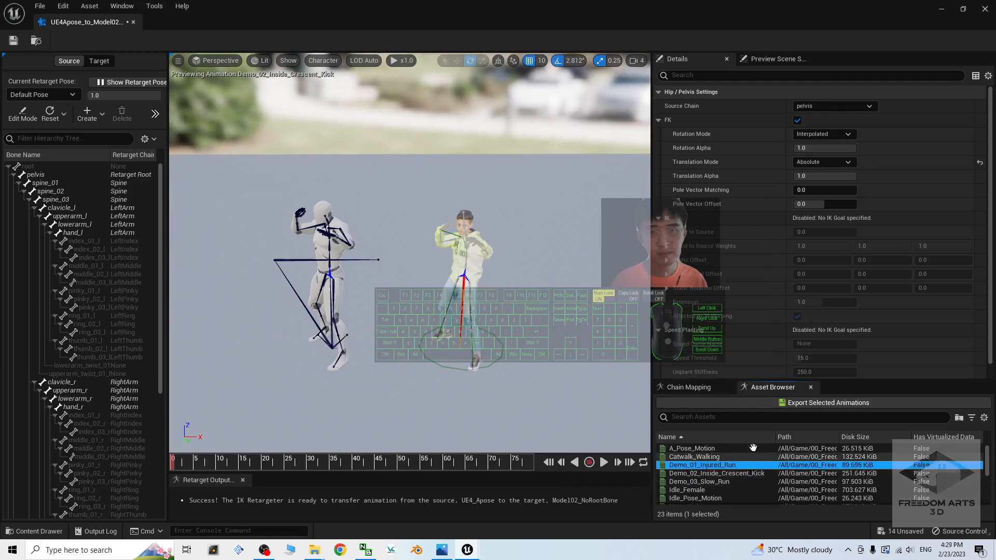
pyautogui.keyDown('shift'); pyautogui.click(703, 482); pyautogui.keyUp('shift')
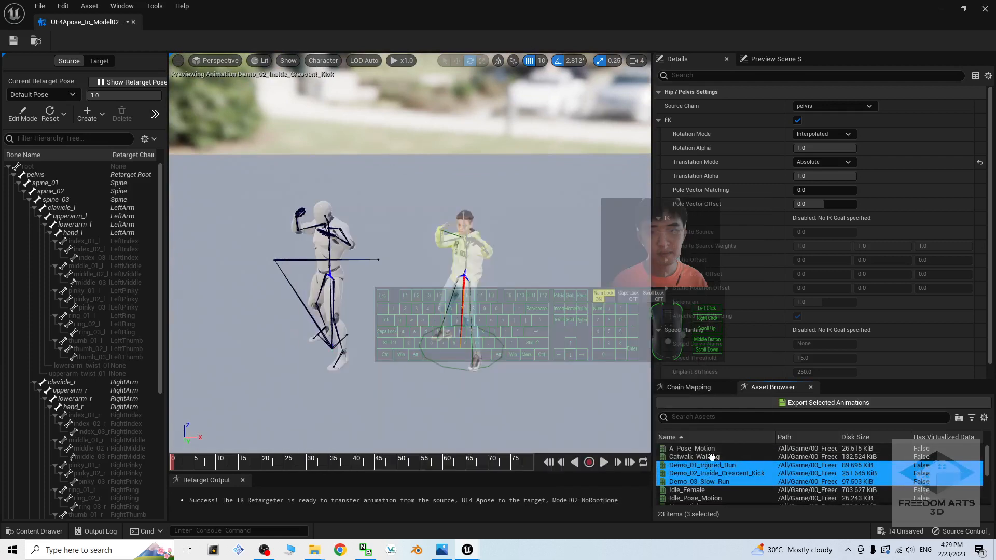
pyautogui.click(805, 404)
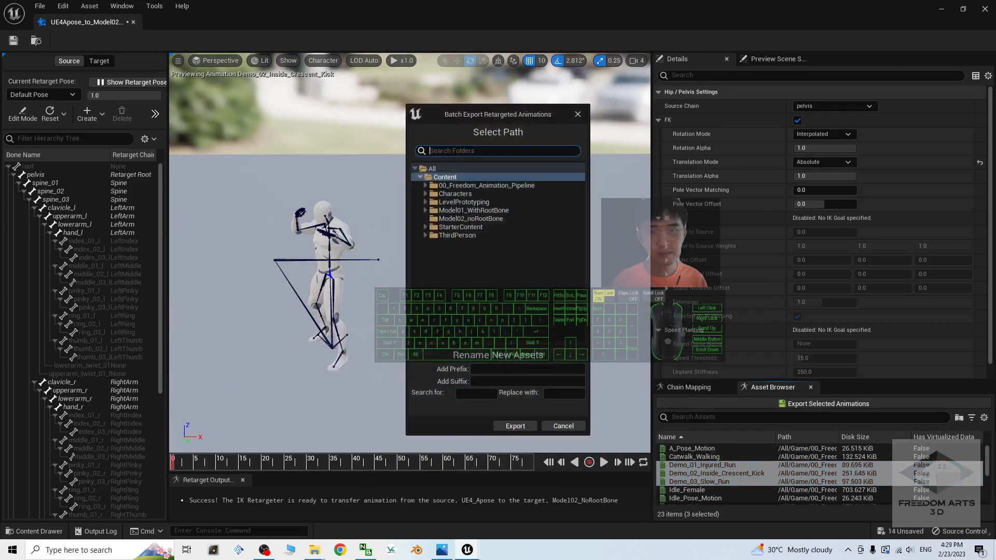
pyautogui.click(521, 425)
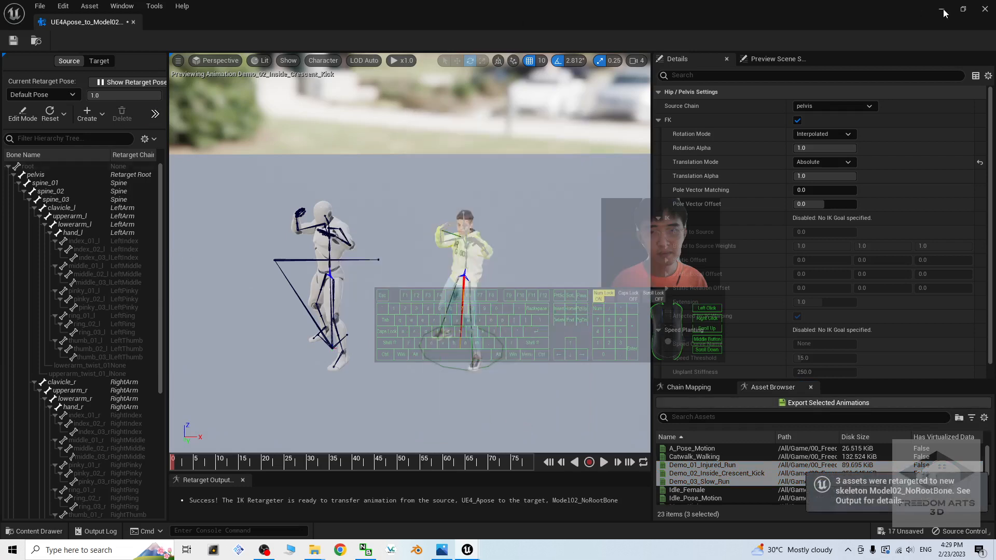
pyautogui.click(984, 10)
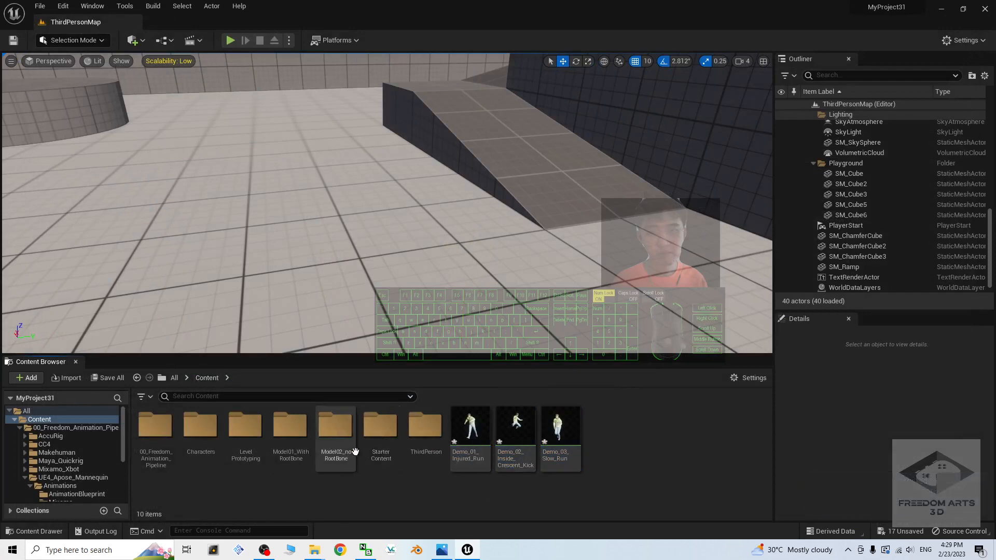
# Create a folder named Animation inside the Model02_noRootBone folder
pyautogui.doubleClick(343, 434)
pyautogui.rightClick(550, 460)
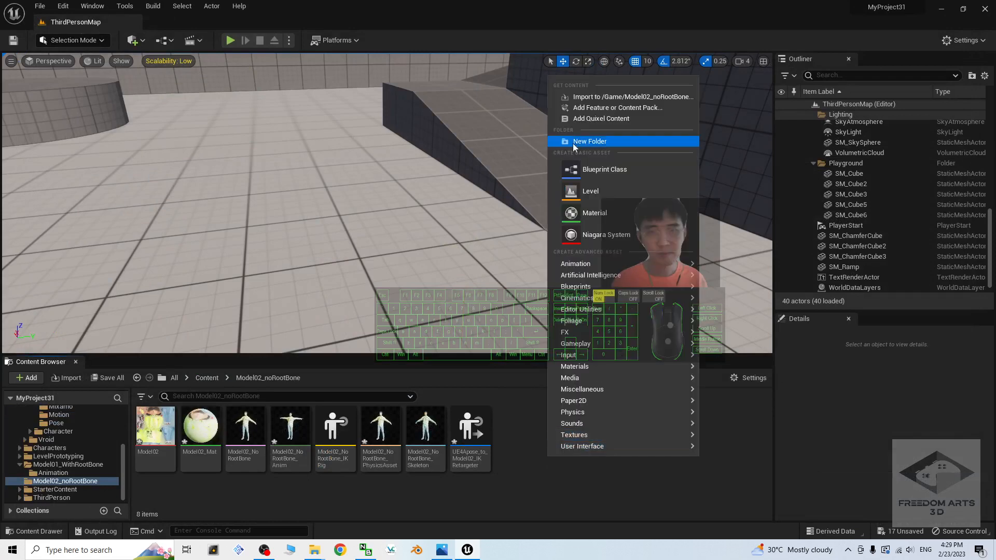
pyautogui.click(591, 142)
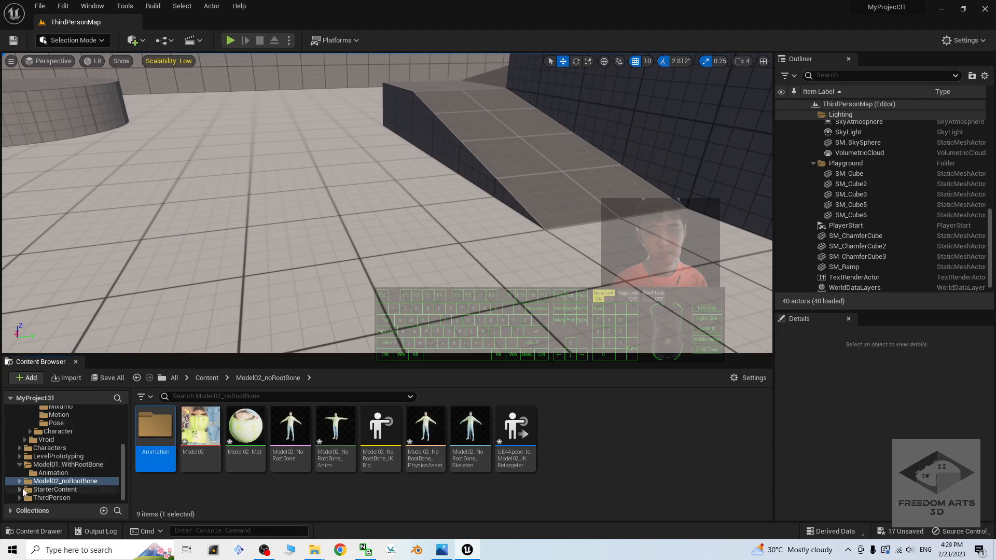
# Preview the exported Demo_01_Injured_Run, Demo_02_Inside_Crescent_Kick and Demo_03_Slow_Run animations in the Content folder and close each one
pyautogui.scroll(-1, 50, 489)
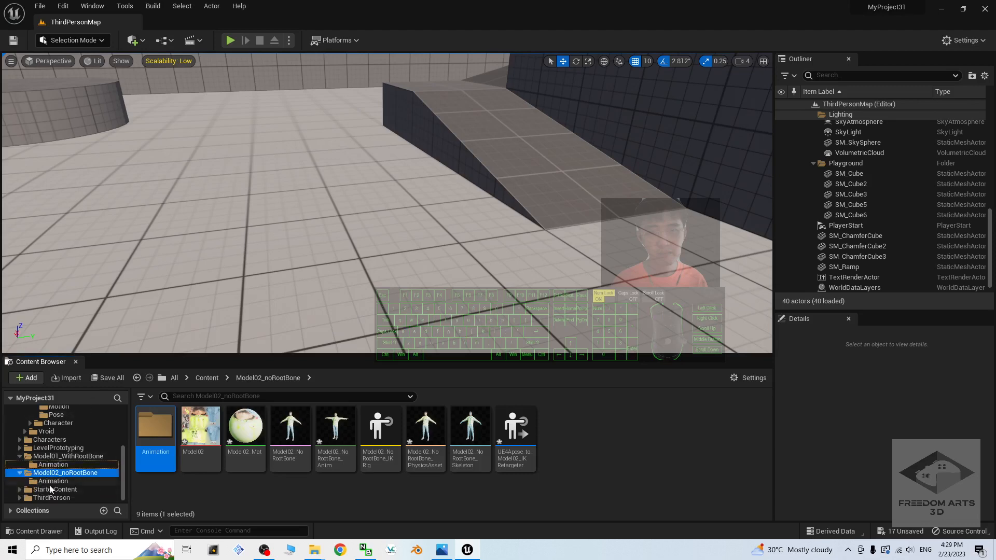
pyautogui.click(207, 378)
pyautogui.doubleClick(470, 430)
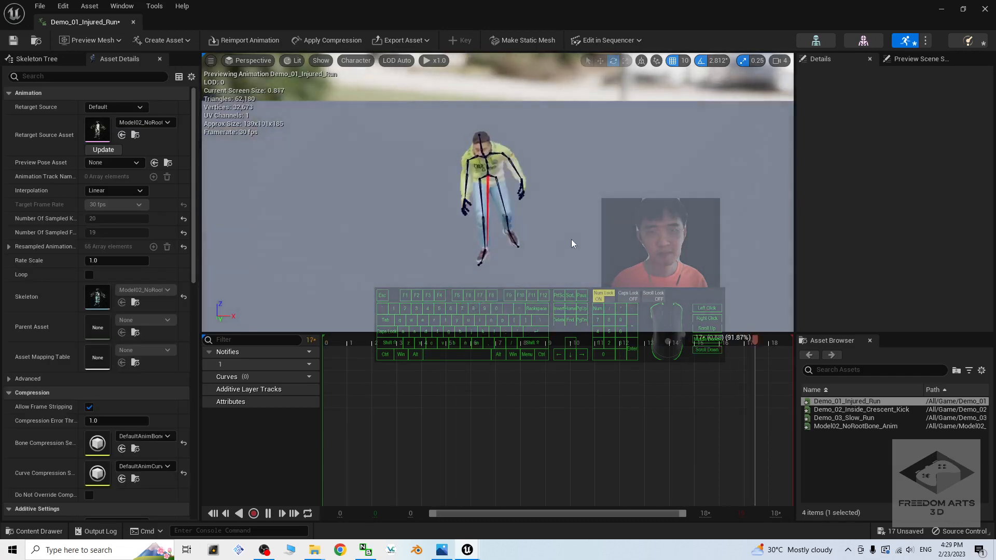
pyautogui.keyDown('alt'); pyautogui.moveTo(571, 239); pyautogui.dragTo(446, 259); pyautogui.keyUp('alt')
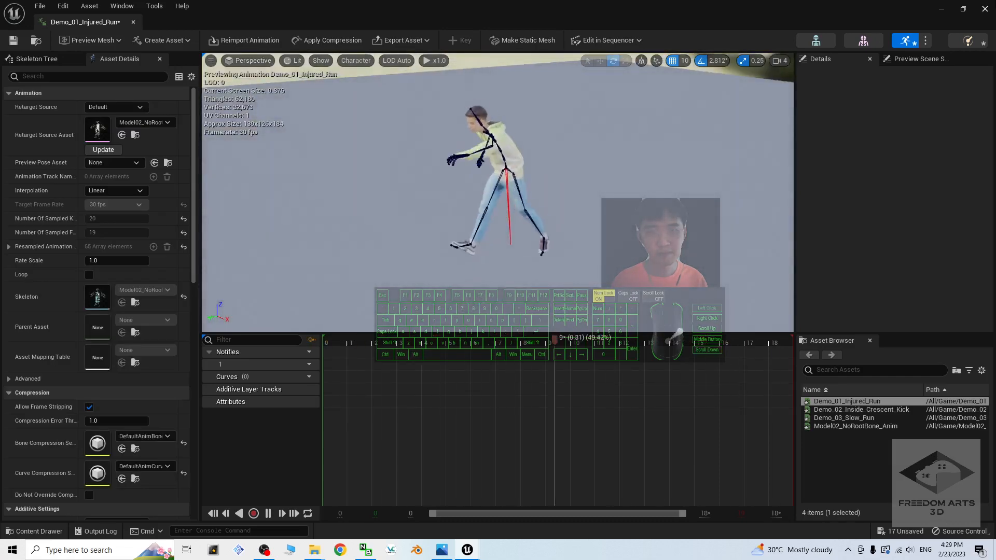
pyautogui.click(985, 9)
pyautogui.doubleClick(517, 434)
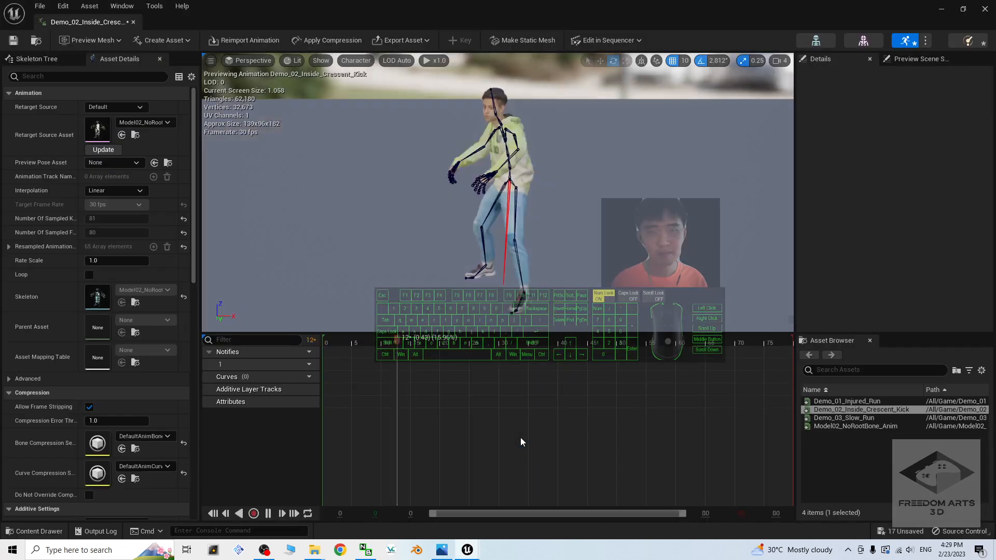
pyautogui.click(984, 9)
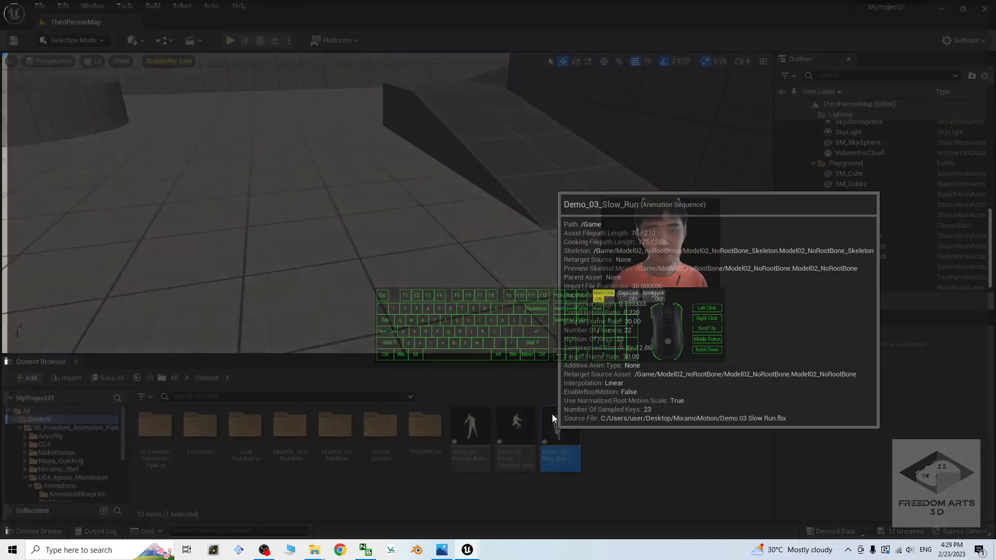
pyautogui.doubleClick(551, 424)
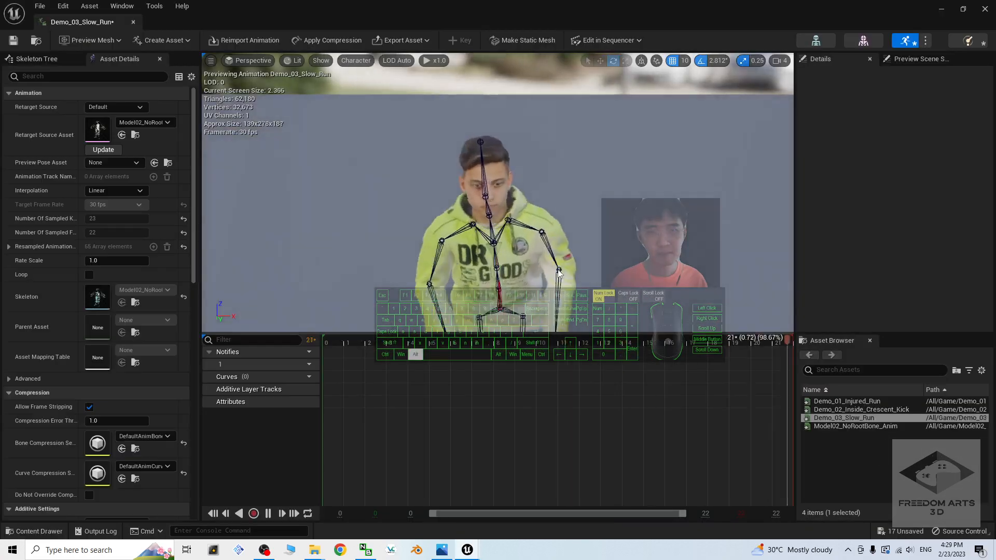
pyautogui.click(984, 9)
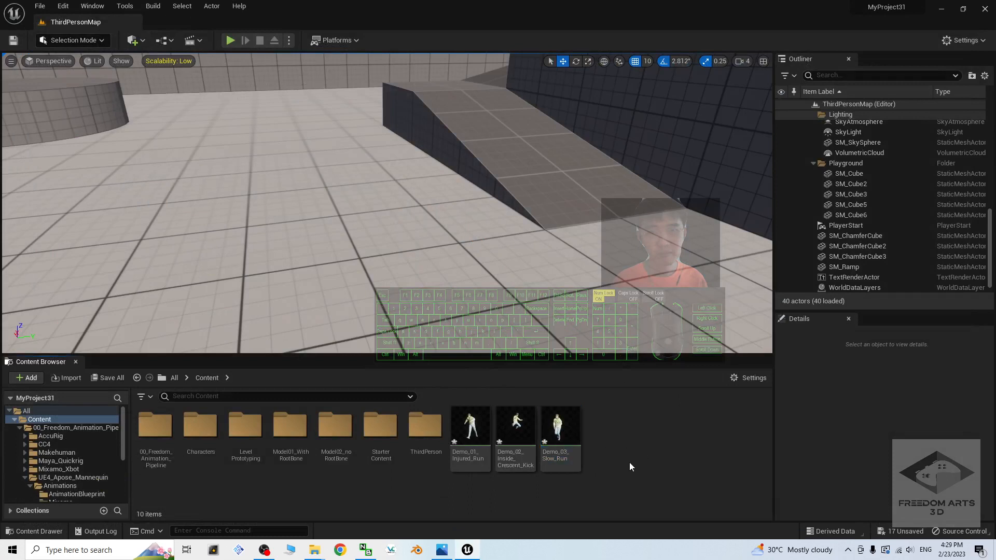
# Move Demo_01_Injured_Run, Demo_02_Inside_Crescent_Kick and Demo_03_Slow_Run from Content into the Animation folder of Model02_noRootBone
pyautogui.moveTo(126, 424); pyautogui.dragTo(118, 469)
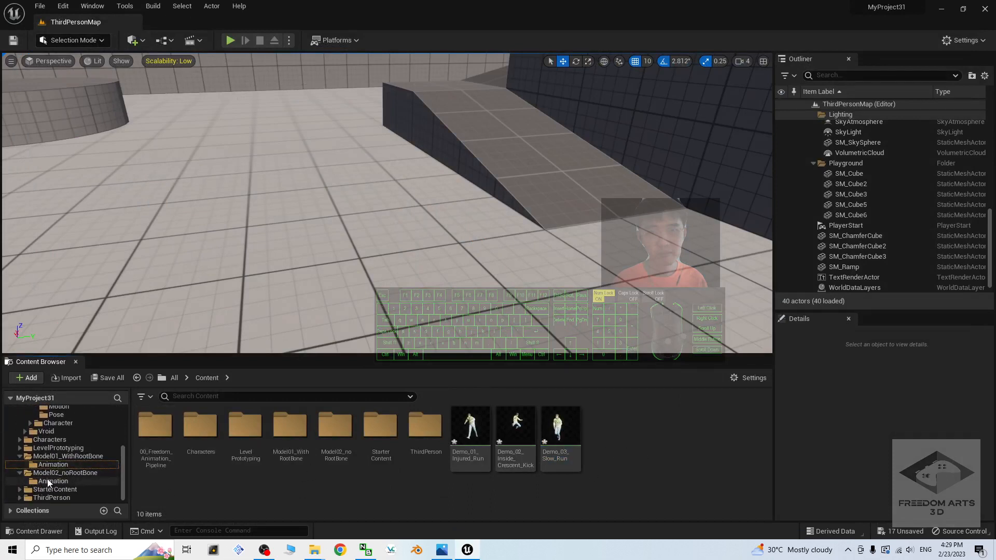
pyautogui.click(470, 426)
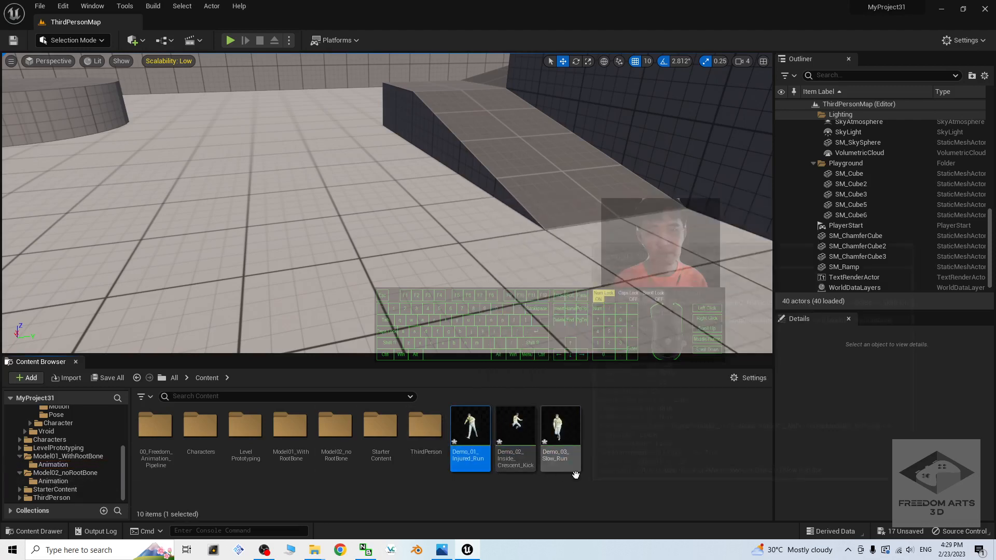
pyautogui.keyDown('shift'); pyautogui.click(560, 431); pyautogui.keyUp('shift')
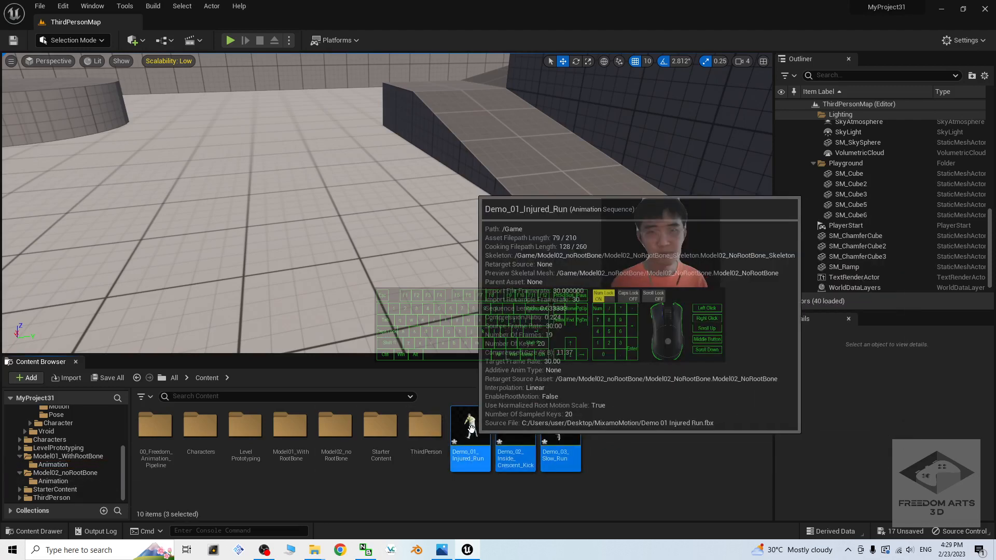
pyautogui.moveTo(472, 426); pyautogui.dragTo(52, 481)
pyautogui.click(77, 501)
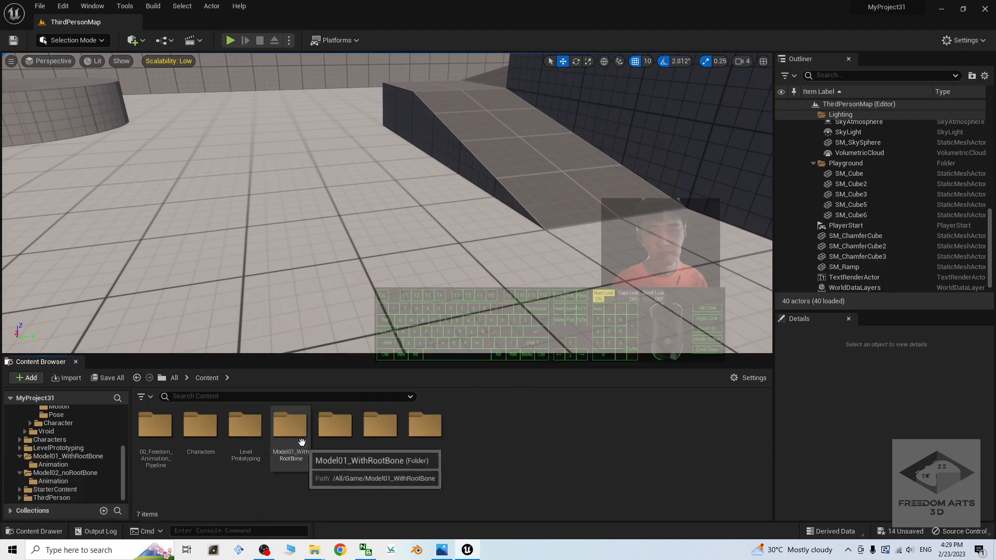
# Preview the three demo animations stored in Model01_WithRootBone's Animation folder
pyautogui.doubleClick(292, 425)
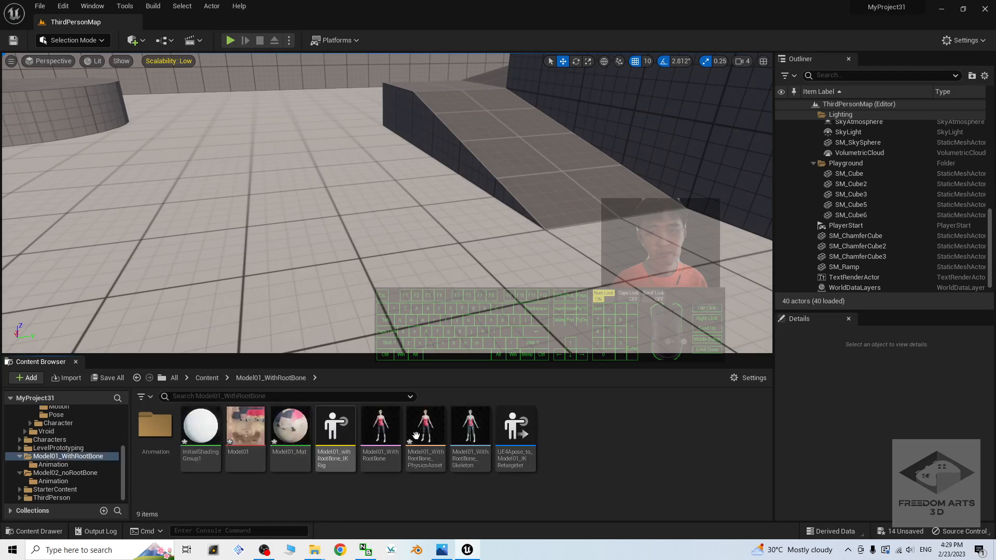
pyautogui.doubleClick(154, 426)
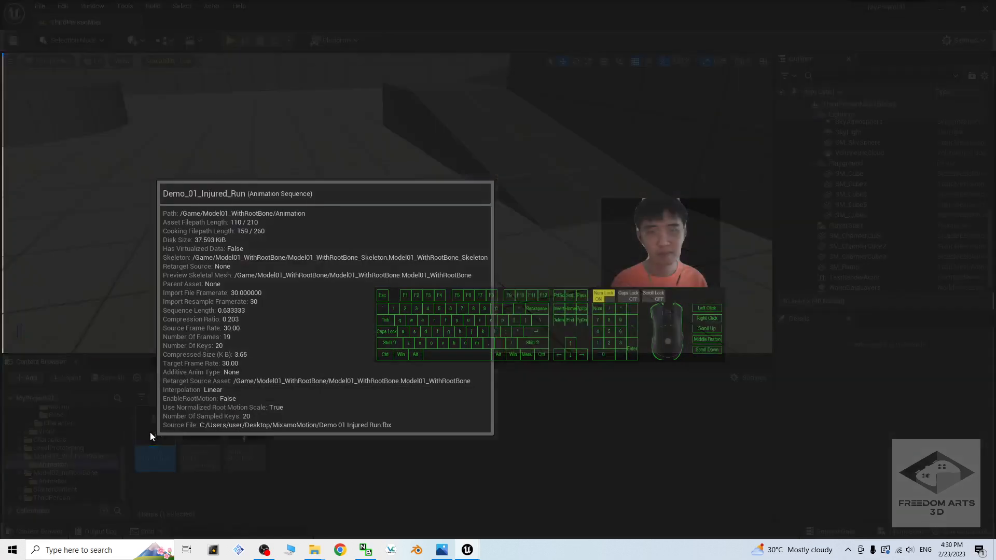
pyautogui.doubleClick(150, 432)
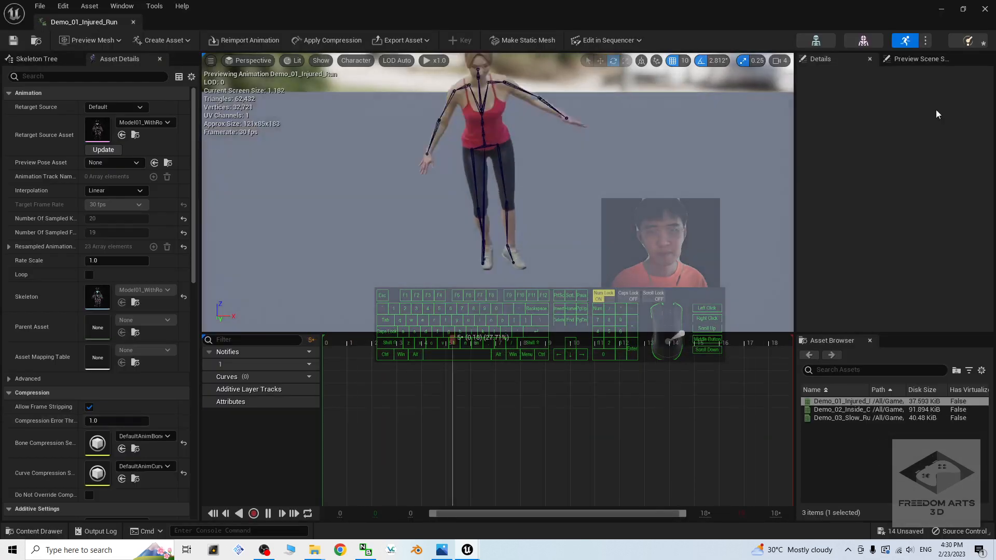
pyautogui.click(846, 409)
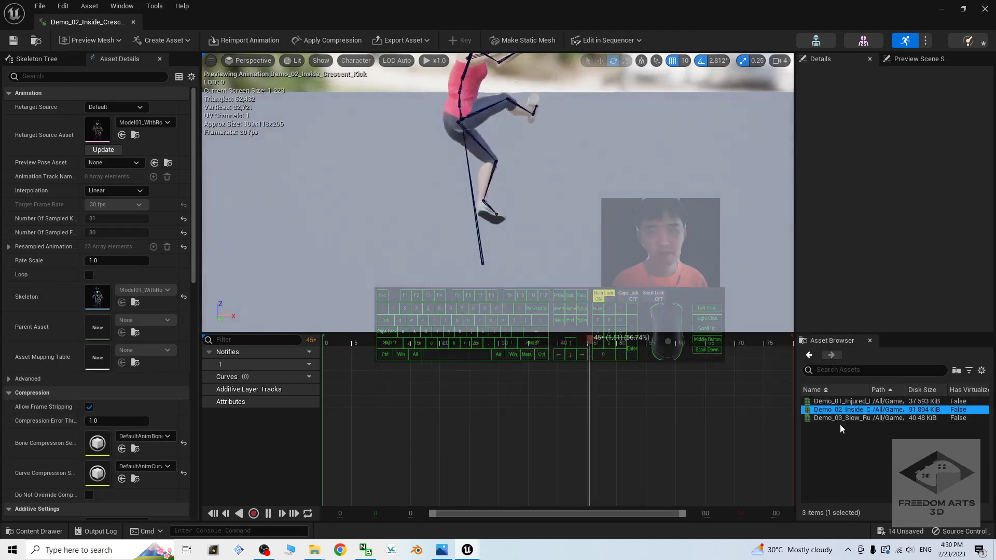
pyautogui.click(833, 418)
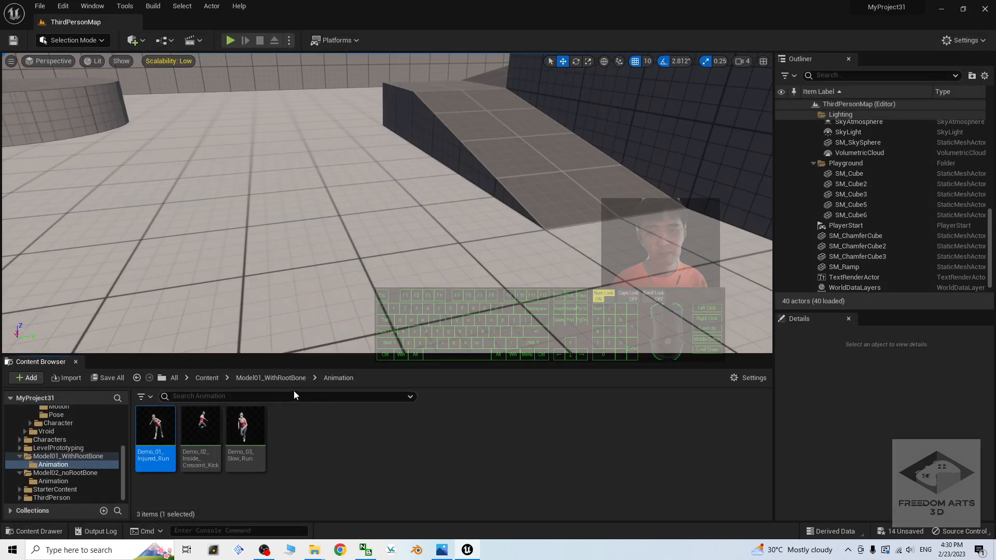
# Preview Demo_01_Injured_Run and Demo_03_Slow_Run from Model02_noRootBone's Animation folder and close them
pyautogui.click(213, 379)
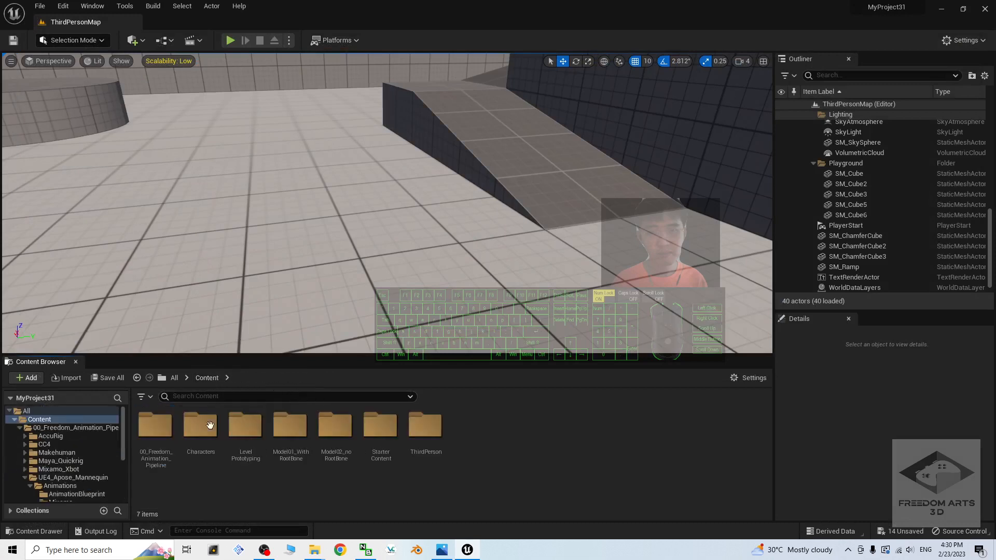
pyautogui.doubleClick(337, 425)
pyautogui.doubleClick(155, 421)
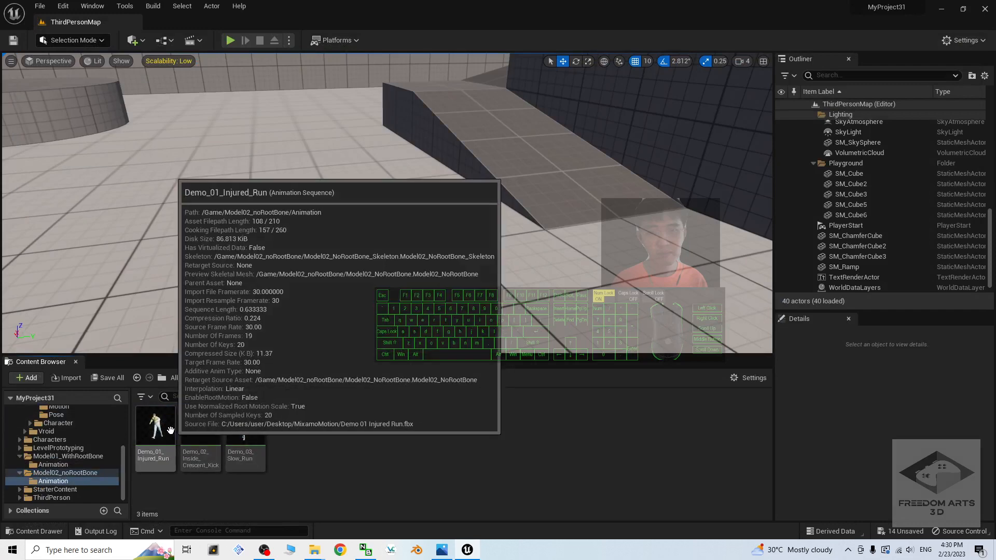
pyautogui.doubleClick(168, 431)
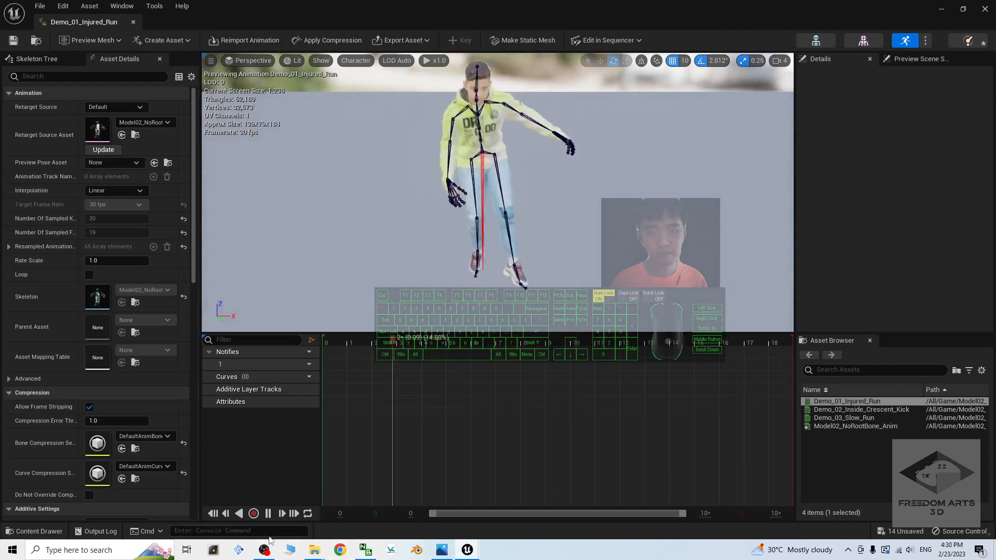
pyautogui.click(986, 9)
pyautogui.click(244, 438)
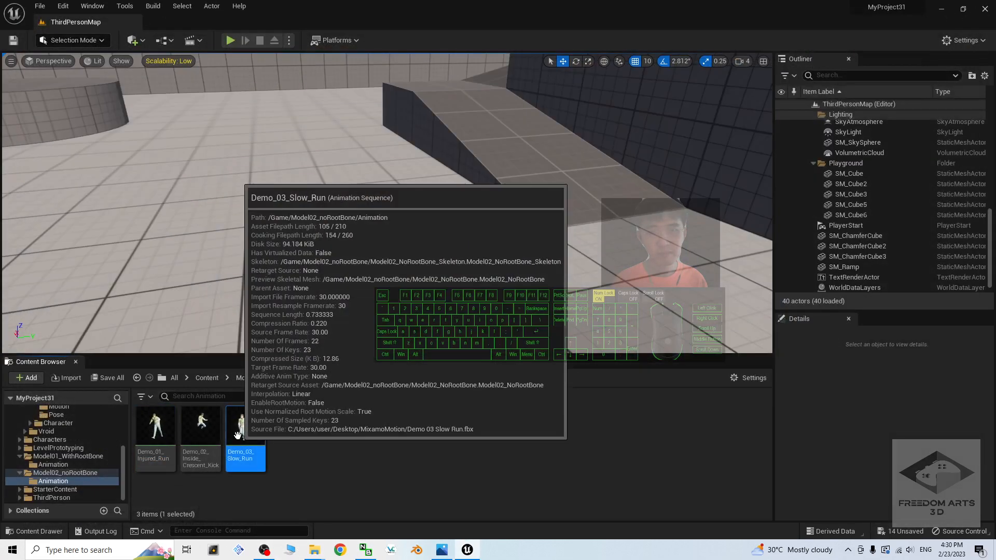
pyautogui.doubleClick(245, 438)
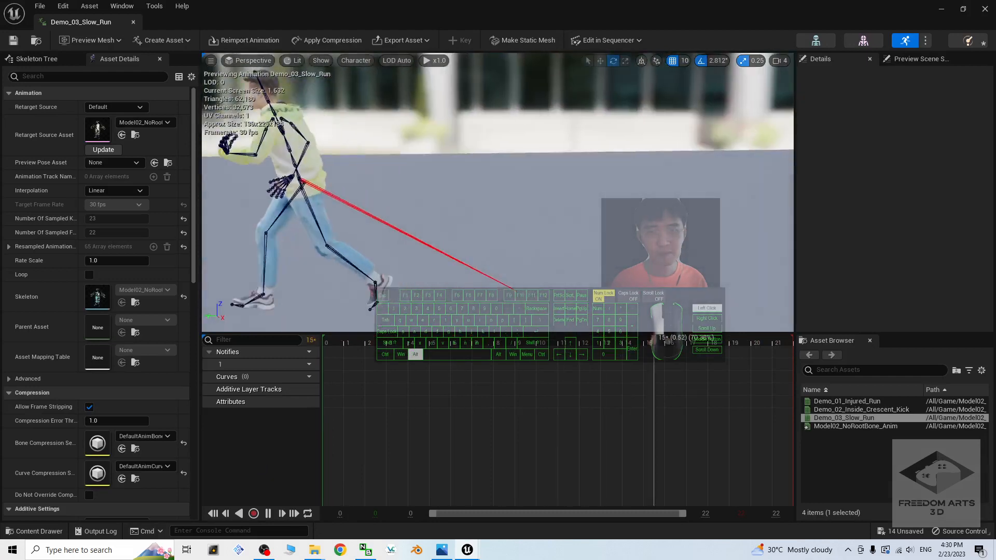
pyautogui.click(986, 10)
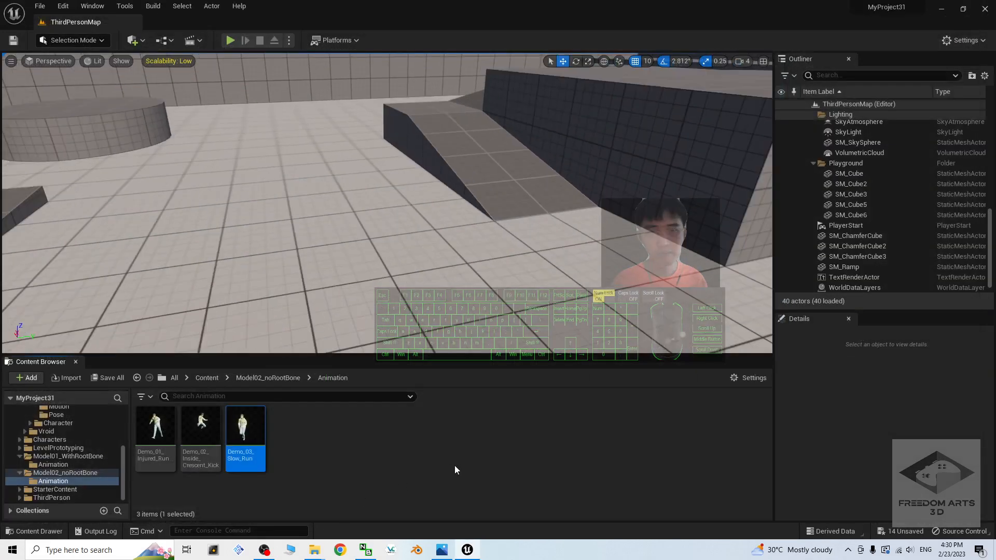
# View the cover.jpg title image in the photo viewer and return to the Content folder in Unreal Editor
pyautogui.click(451, 551)
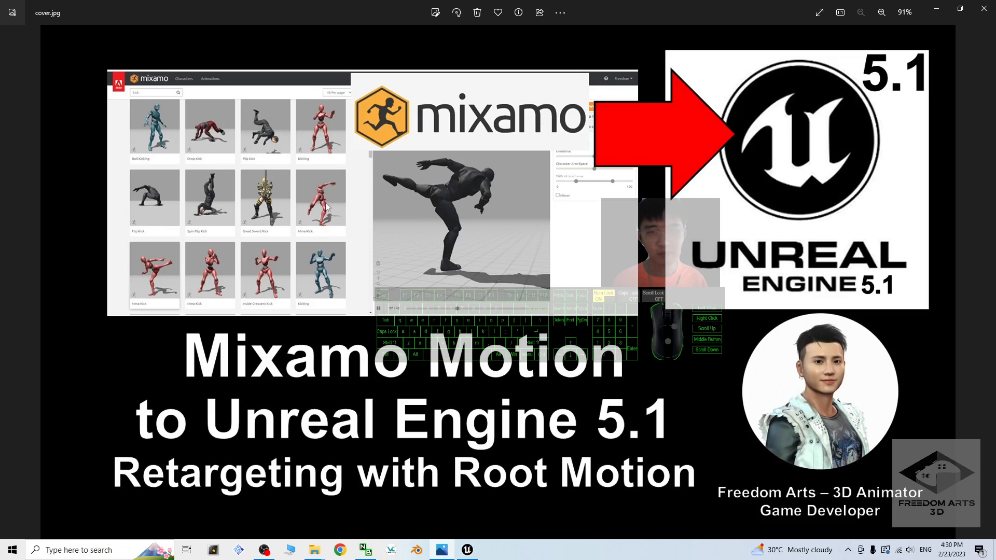
pyautogui.click(936, 12)
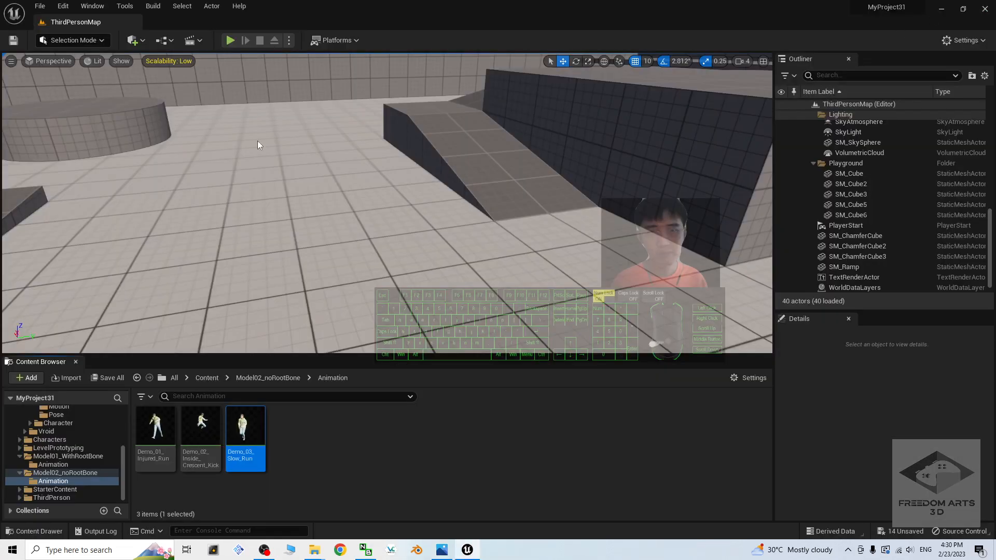
pyautogui.click(207, 379)
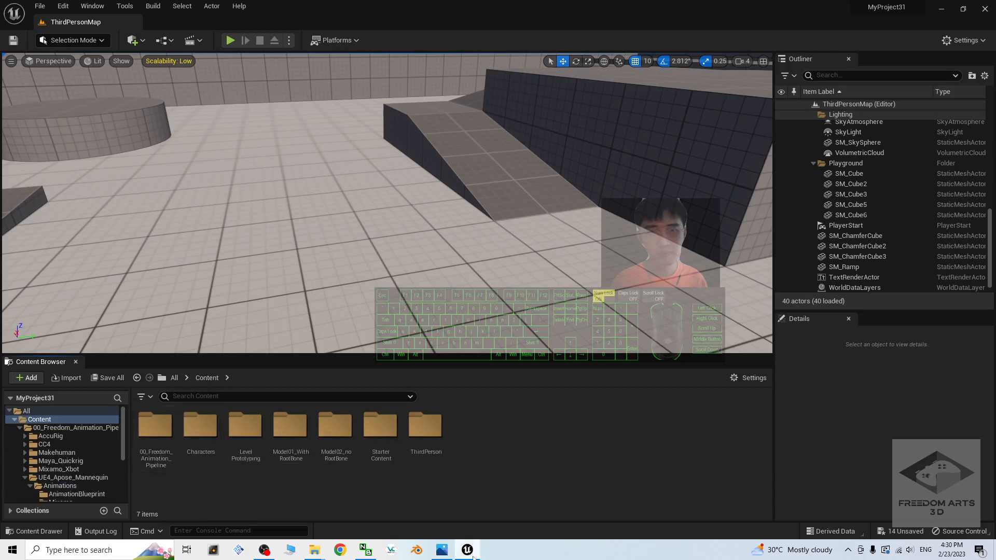
pyautogui.click(444, 551)
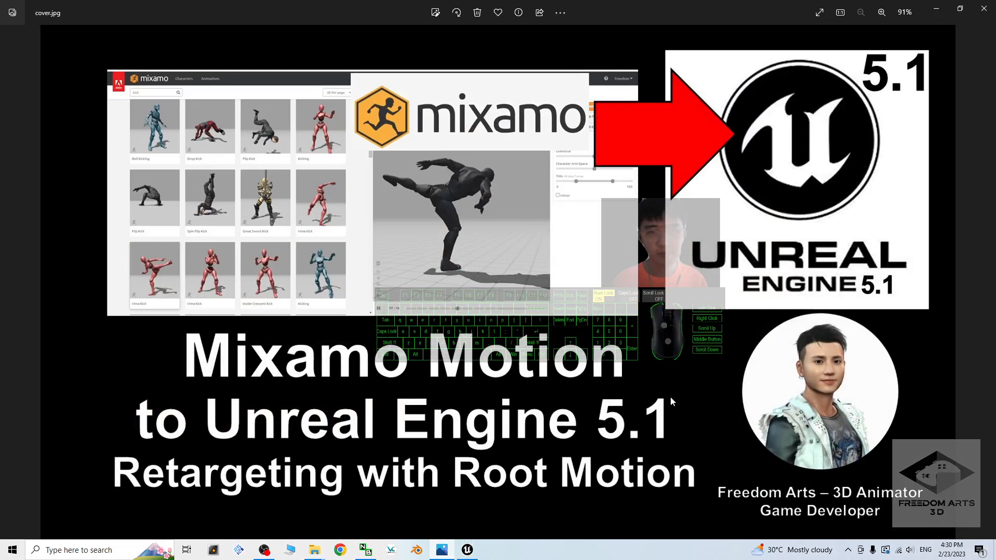
pyautogui.click(943, 4)
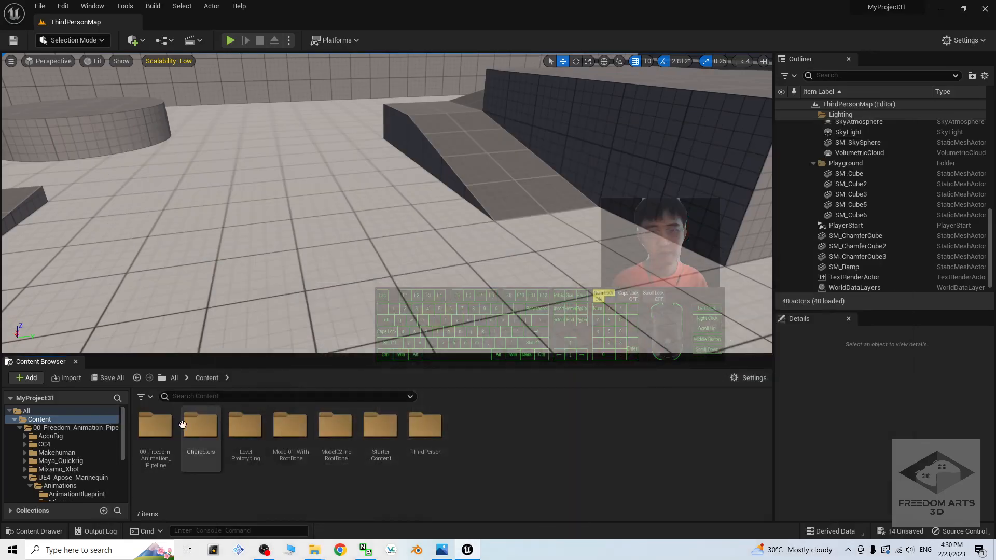
# Look over the 00_Freedom_Animation_Pipeline folder and the two model folders in Content, and view the cover image again
pyautogui.doubleClick(156, 428)
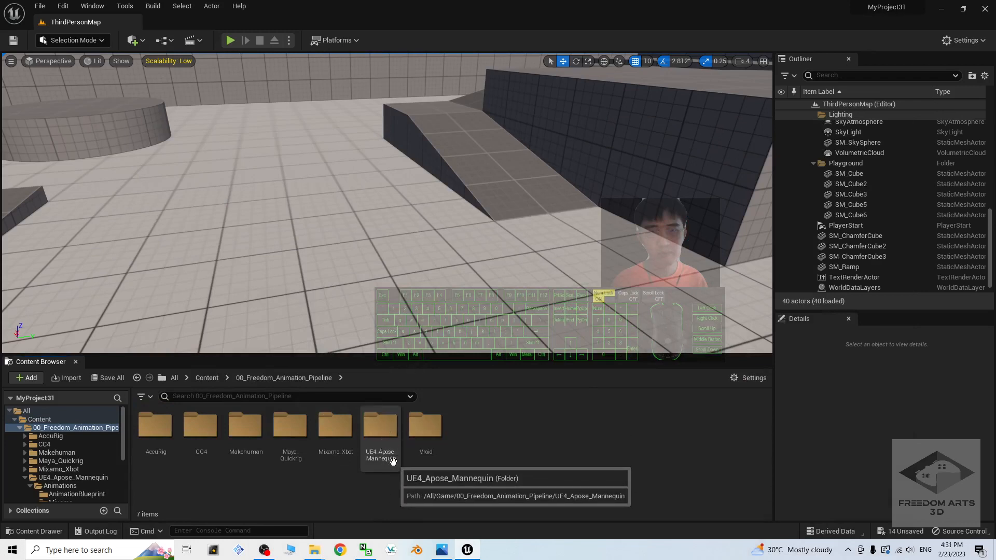
pyautogui.click(208, 379)
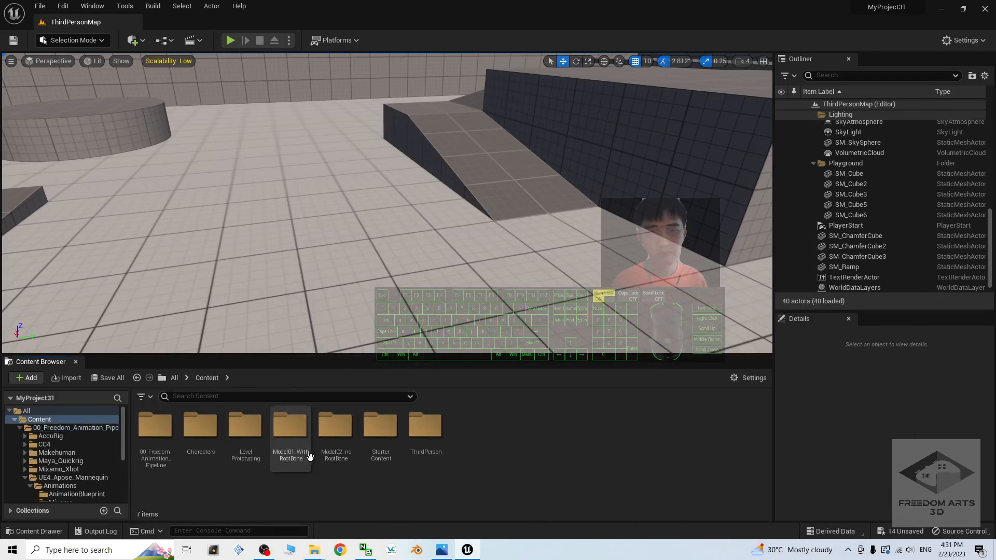
pyautogui.click(291, 428)
pyautogui.click(345, 432)
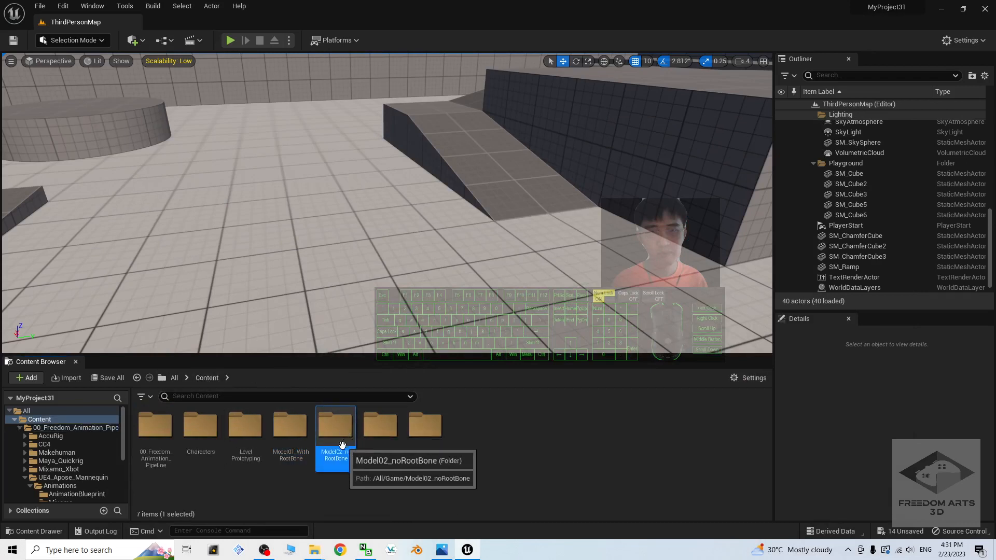
pyautogui.click(290, 434)
pyautogui.click(334, 438)
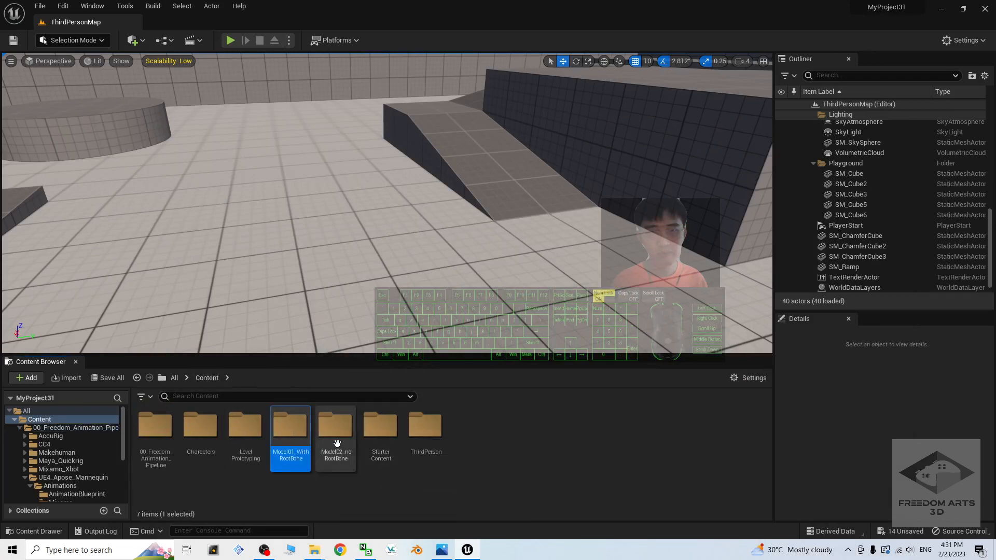
pyautogui.click(289, 434)
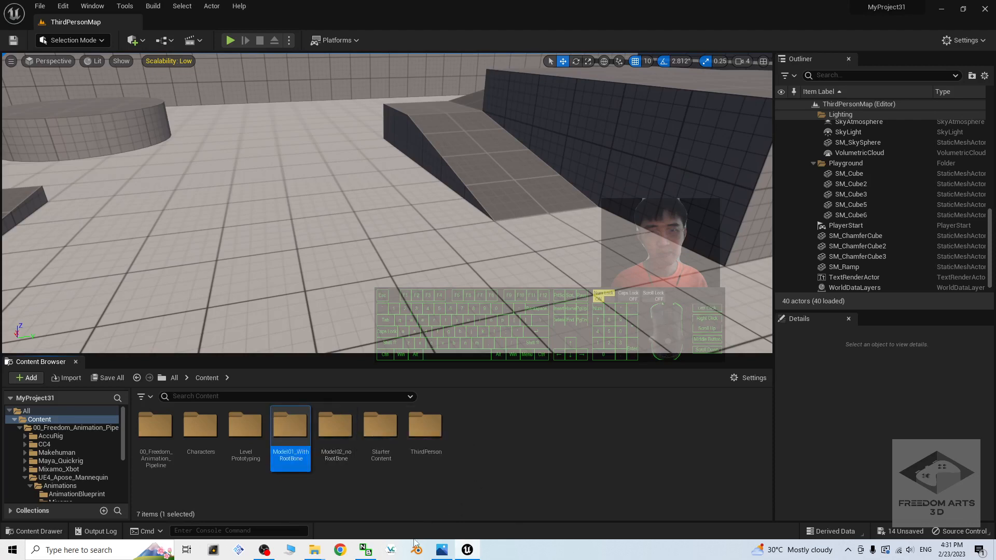
pyautogui.click(441, 549)
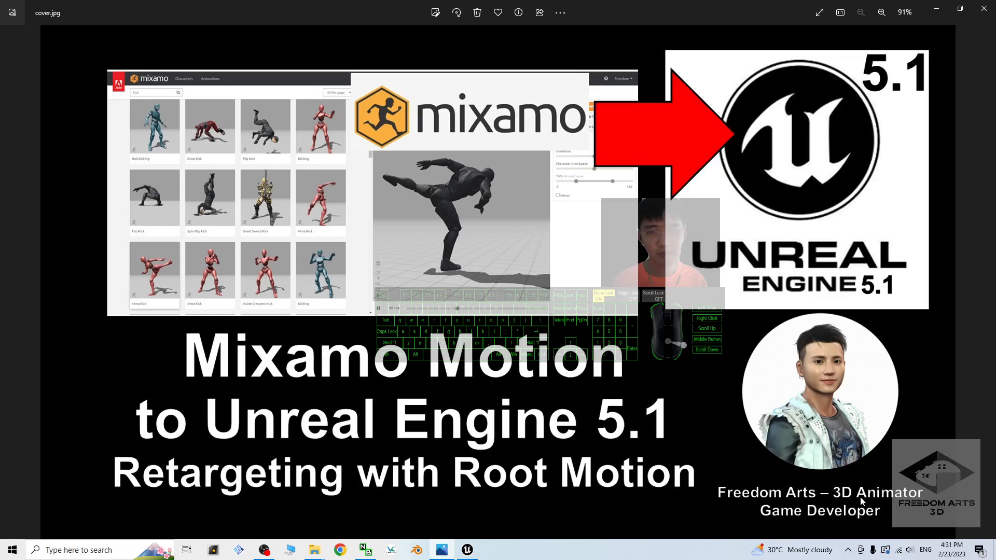
pyautogui.click(467, 549)
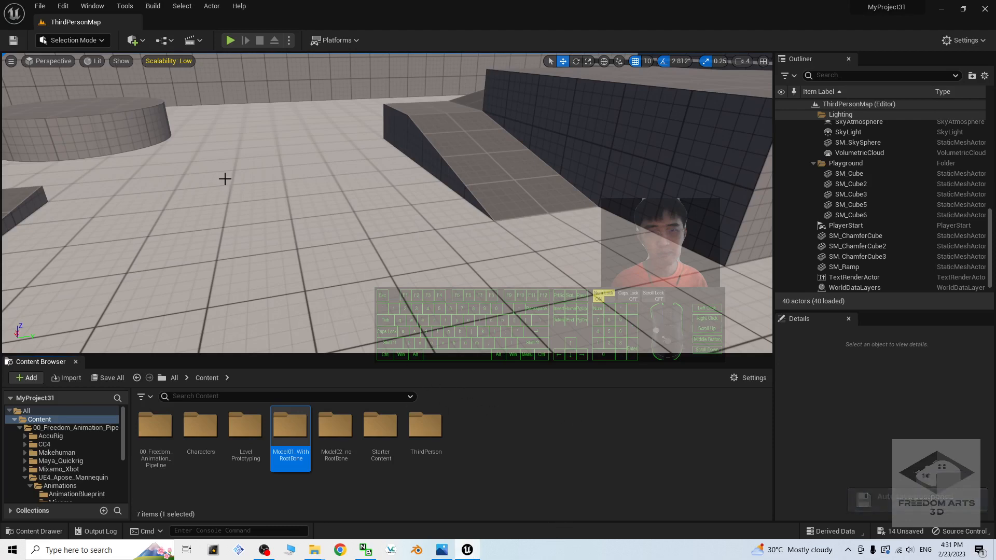
# Play the ThirdPersonMap level briefly, stop it, and look around the level in the editor view
pyautogui.click(230, 40)
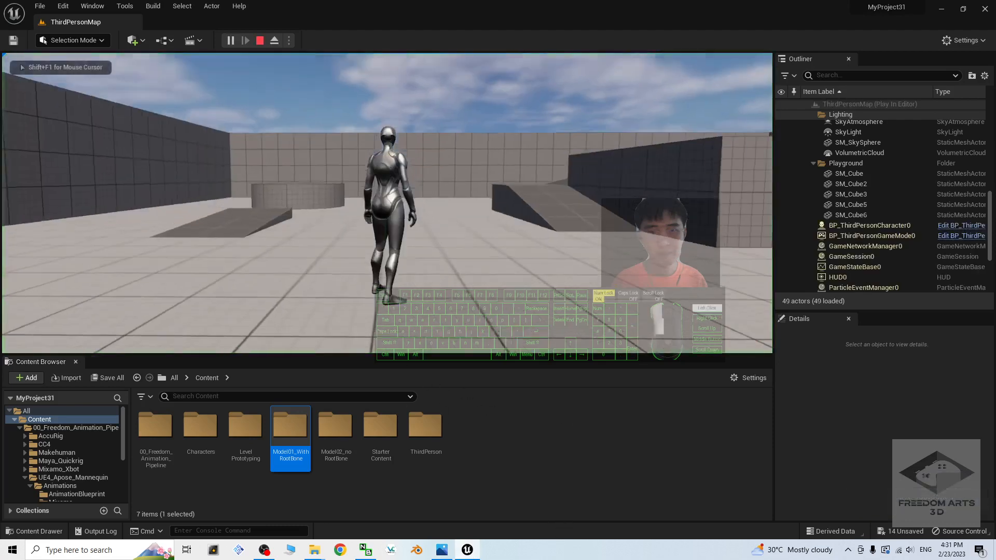
pyautogui.press('s')
pyautogui.press('Escape')
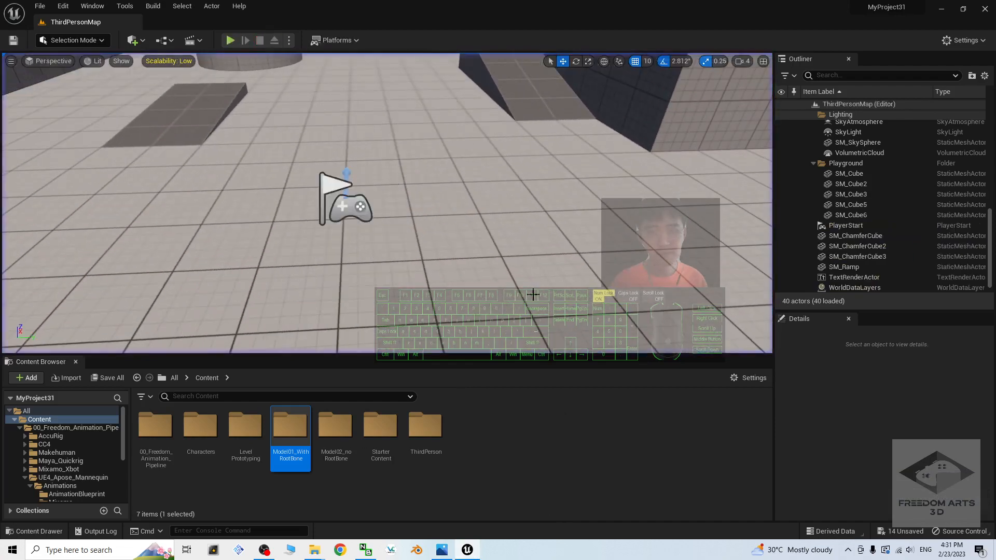
pyautogui.scroll(-4, 442, 242)
pyautogui.moveTo(470, 295); pyautogui.dragTo(524, 249, button='right')
pyautogui.press('w')
pyautogui.press('a')
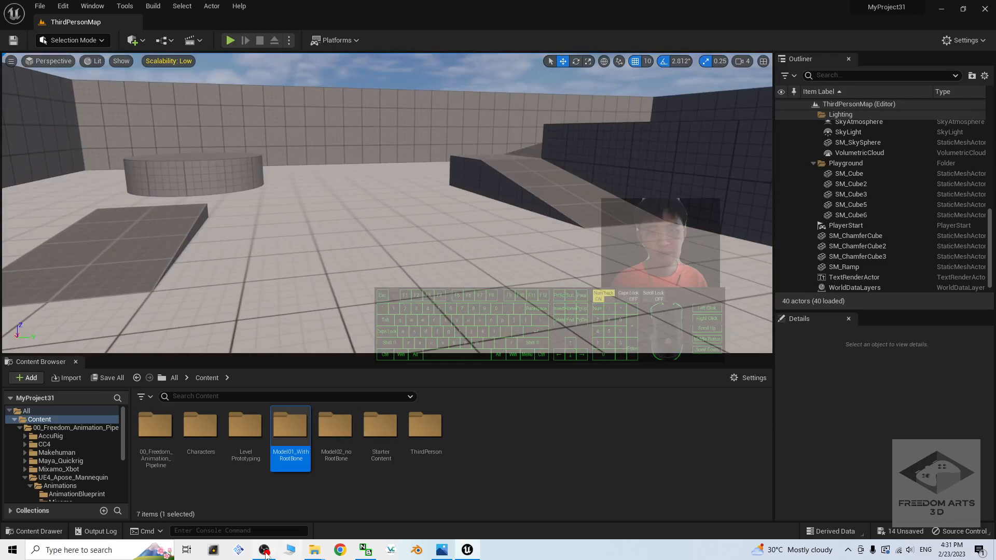